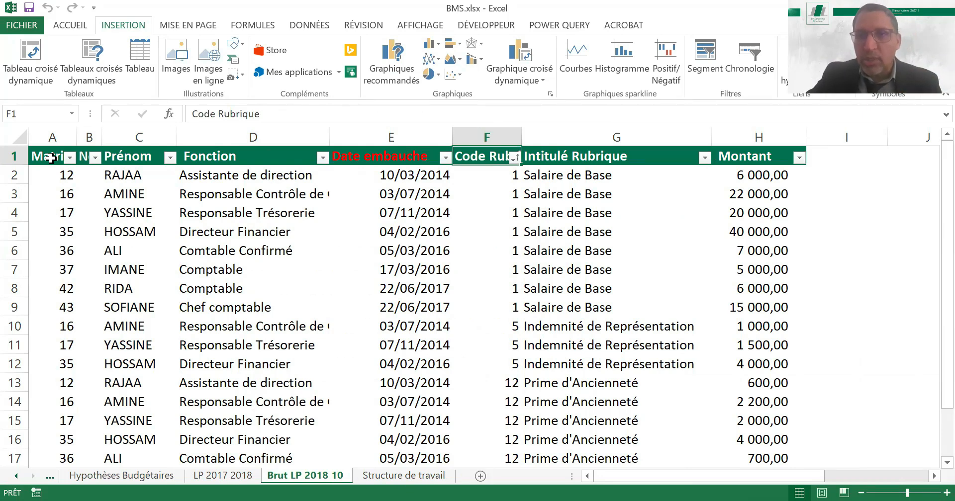
# Review the payroll columns from the job function to the amount on the Brut LP 2018 10 sheet
pyautogui.press('Right')
pyautogui.press('Right')
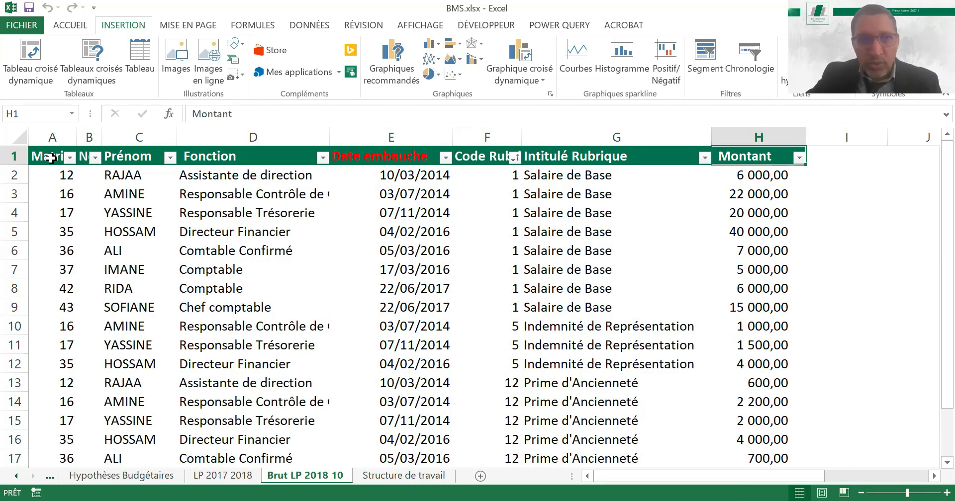
pyautogui.press('Left')
pyautogui.press('Left')
pyautogui.press('Left')
pyautogui.press('Left')
pyautogui.press('Left')
pyautogui.press('Left')
pyautogui.press('Right')
pyautogui.press('Right')
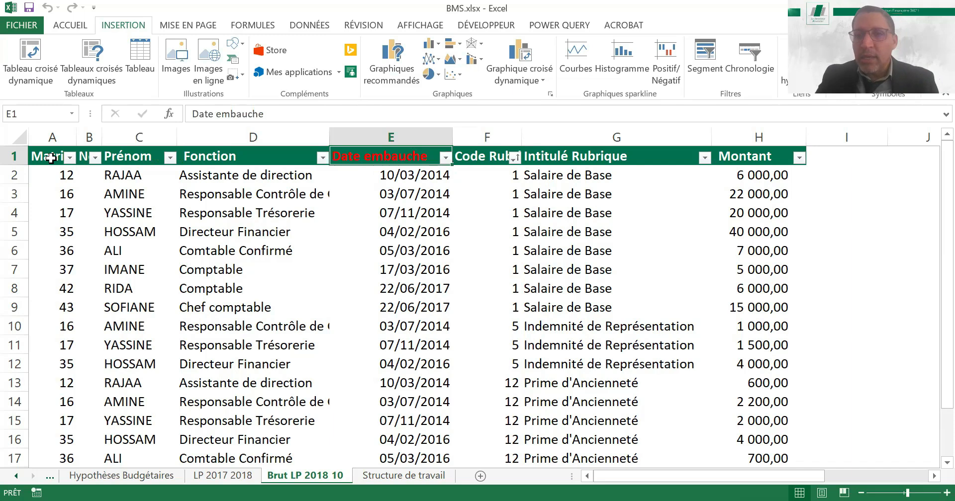
pyautogui.press('Right')
pyautogui.press('Right')
pyautogui.press('Right')
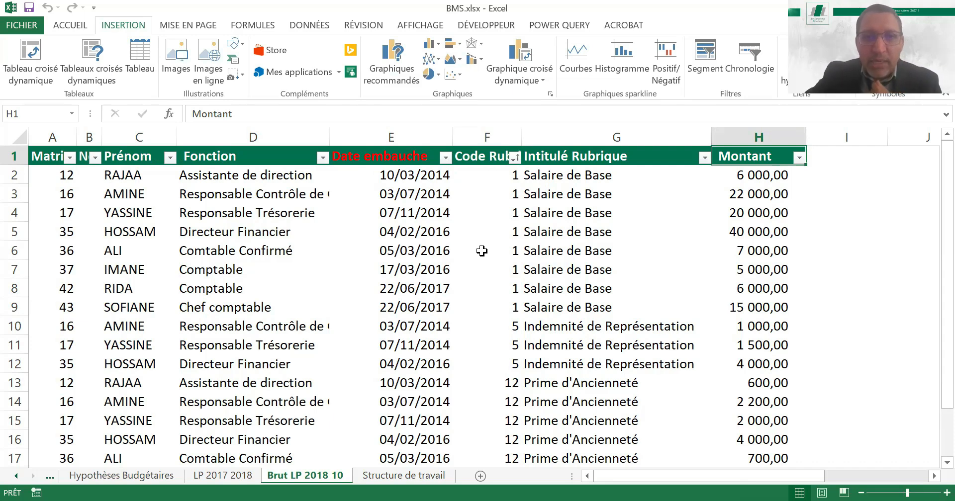
pyautogui.click(574, 244)
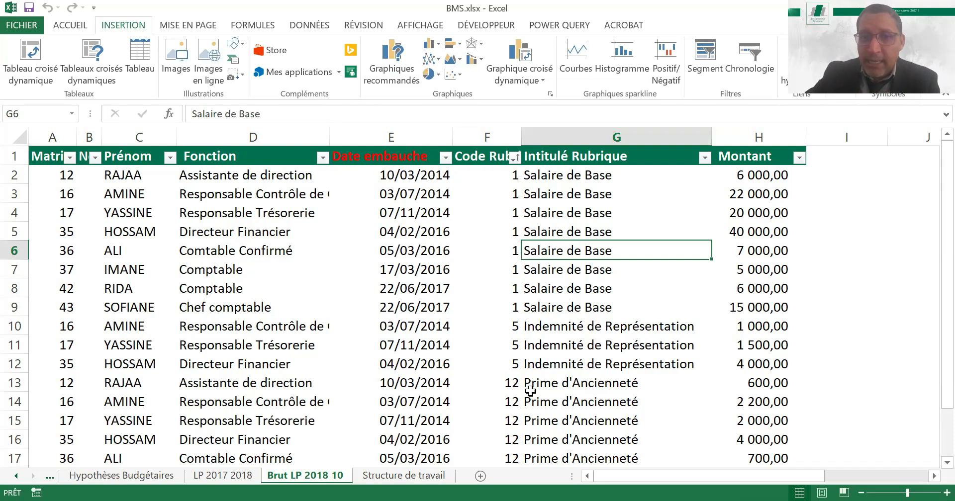
# Open the LP 2017 2018 sheet and examine its payroll item labels, salary amounts and dates
pyautogui.click(228, 477)
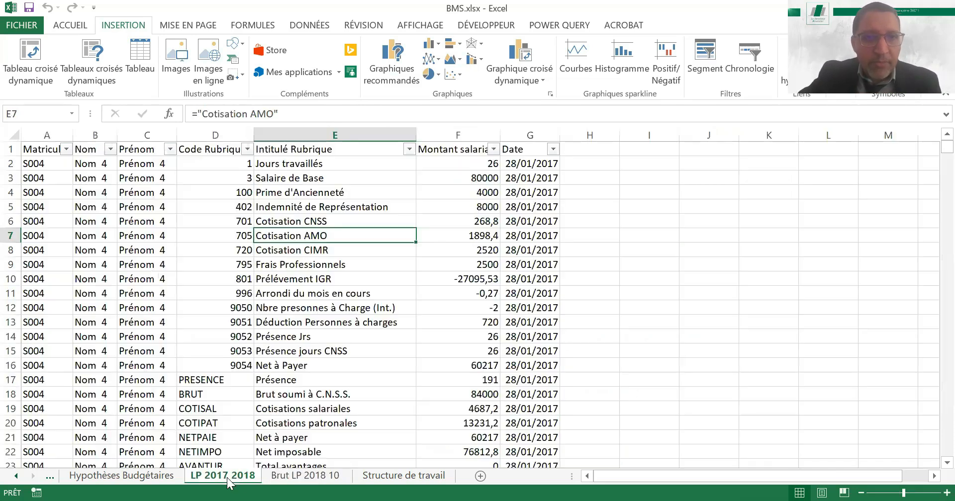
pyautogui.click(299, 193)
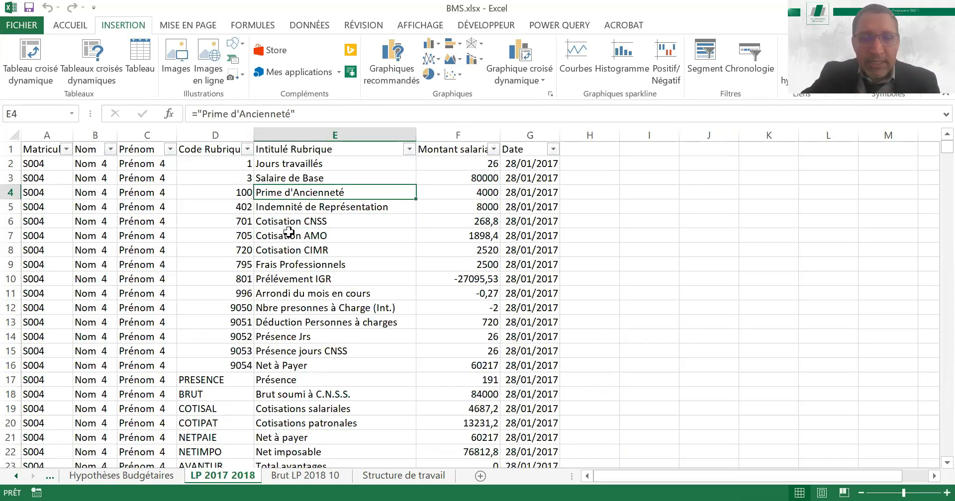
pyautogui.click(260, 233)
pyautogui.click(541, 213)
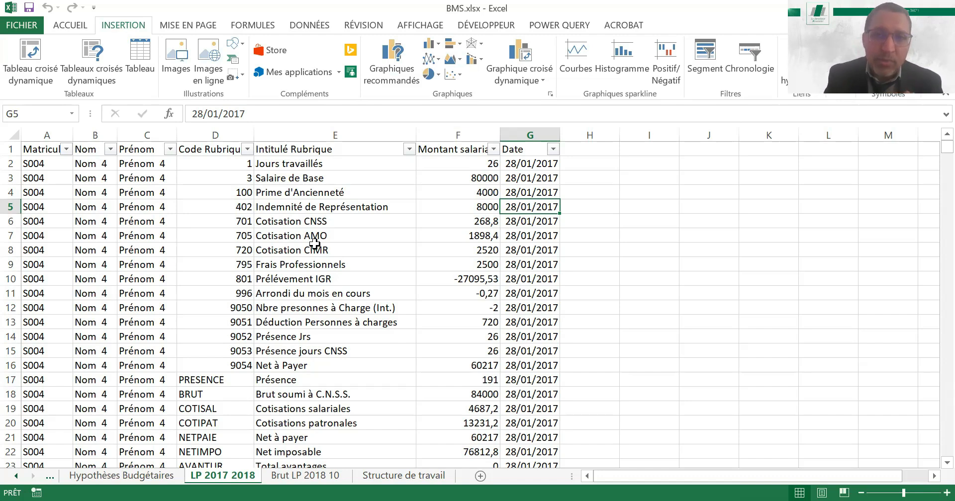
pyautogui.click(441, 235)
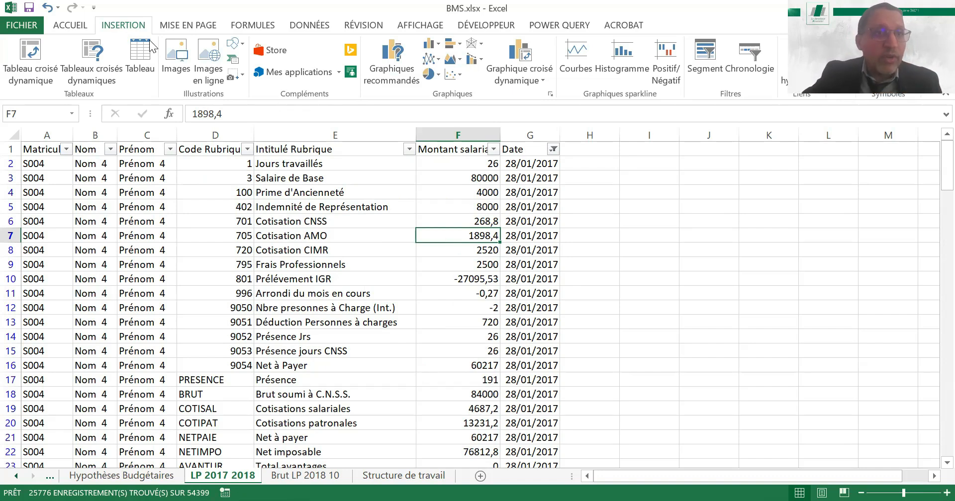
# Create a pivot table on a new sheet from 'LP 2017 2018'!$A$1:$G$54400, with Code Rubrique and Intitulé Rubrique as rows
pyautogui.click(31, 78)
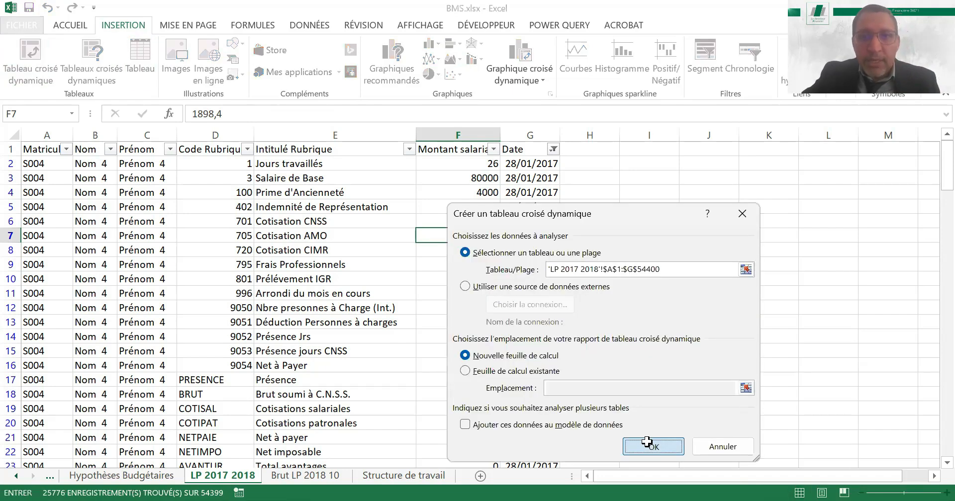
pyautogui.press('Return')
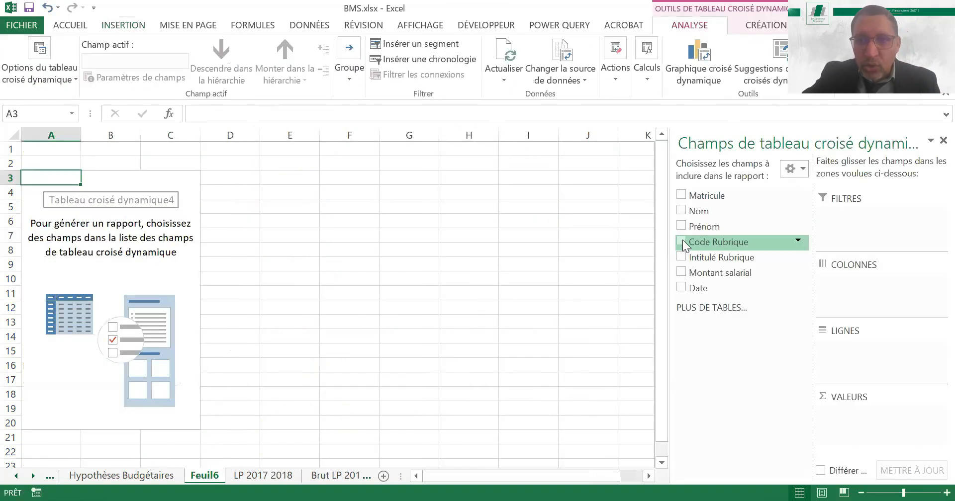
pyautogui.click(681, 242)
pyautogui.click(681, 257)
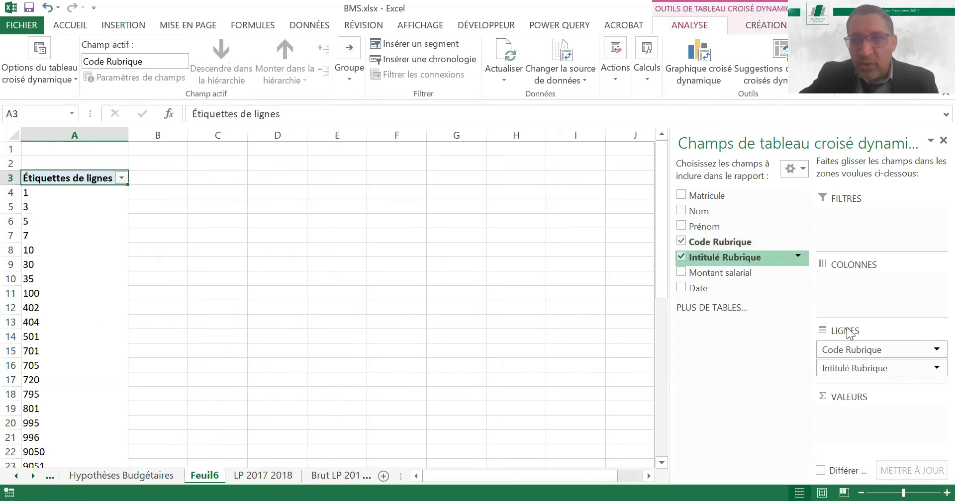
# Set the Code Rubrique field's layout to show item labels in tabular form
pyautogui.click(843, 351)
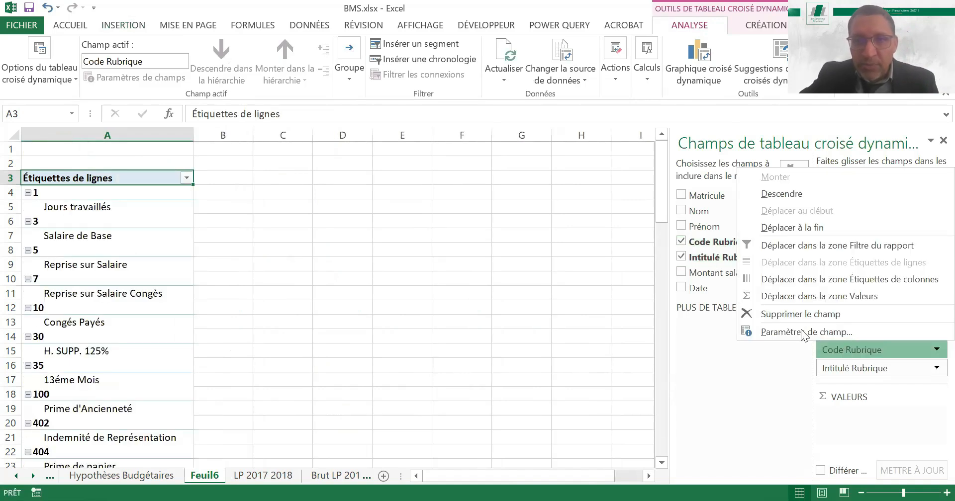
pyautogui.press('Return')
pyautogui.click(576, 245)
pyautogui.click(452, 329)
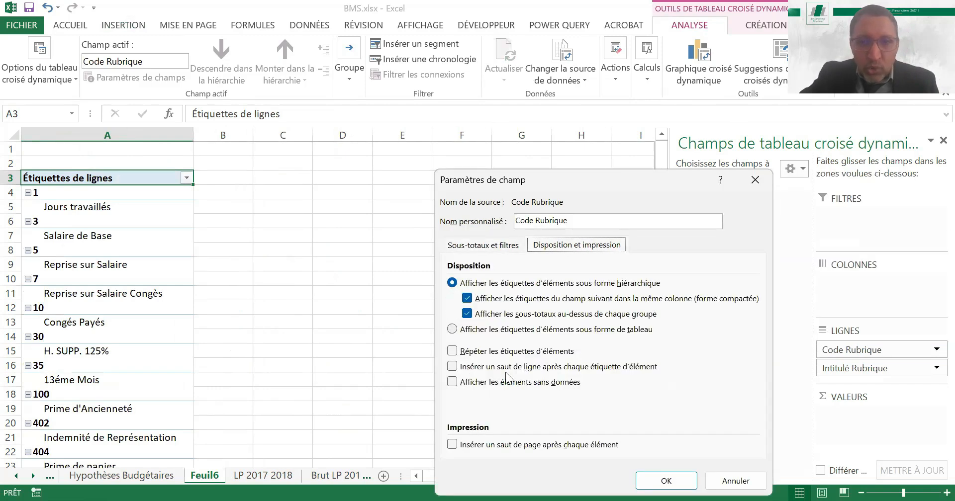
pyautogui.click(665, 481)
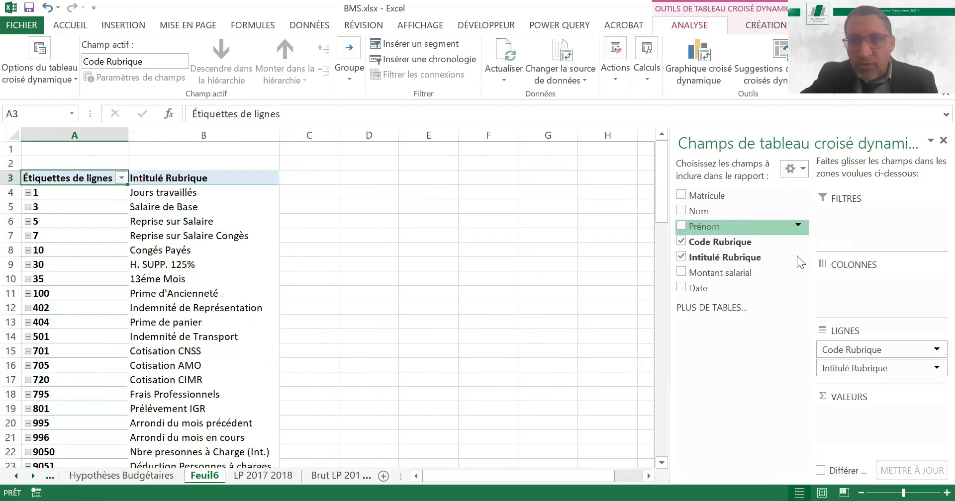
# Add Montant salarial as summed values and Date as report filter, restricted to 28/09/2018
pyautogui.click(682, 274)
pyautogui.moveTo(696, 288); pyautogui.dragTo(855, 224)
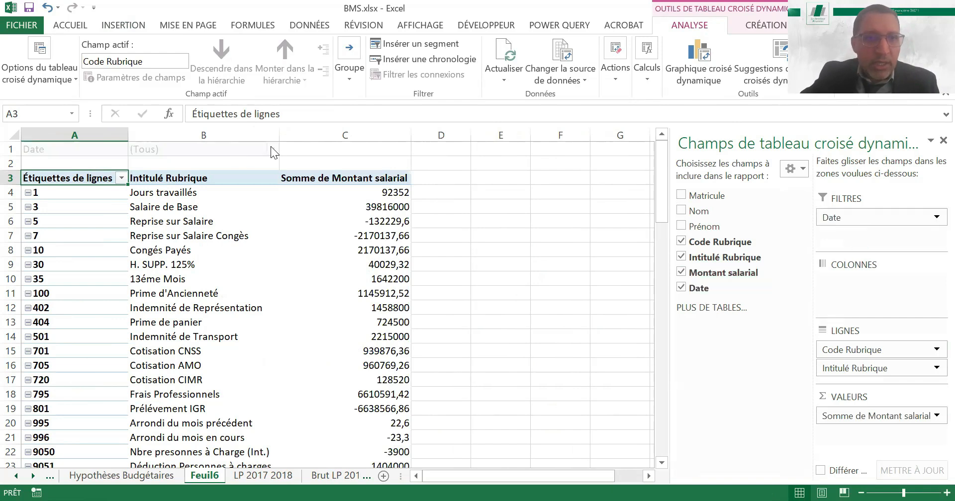
pyautogui.click(109, 255)
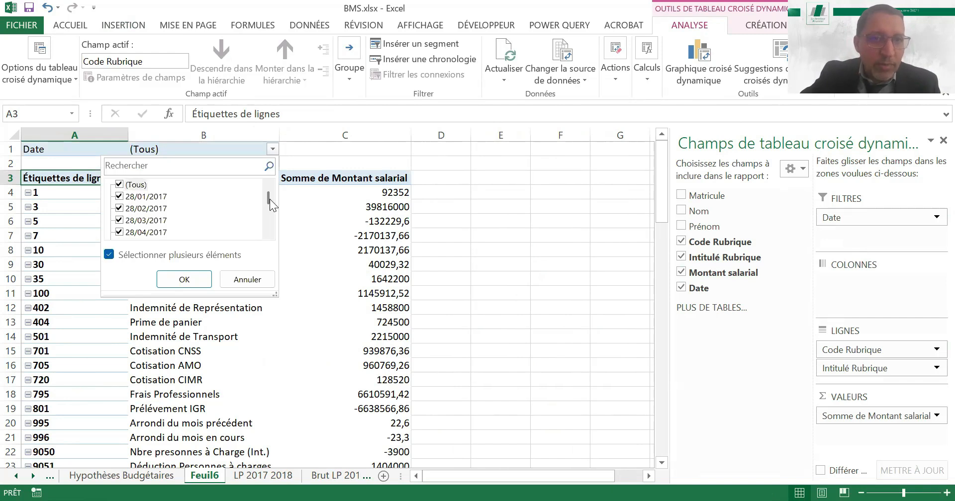
pyautogui.scroll(-7, 270, 240)
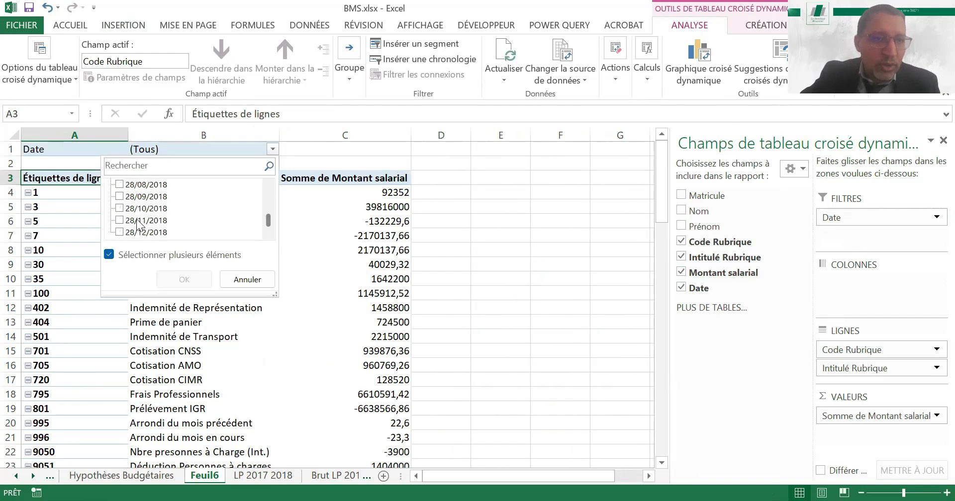
pyautogui.click(119, 197)
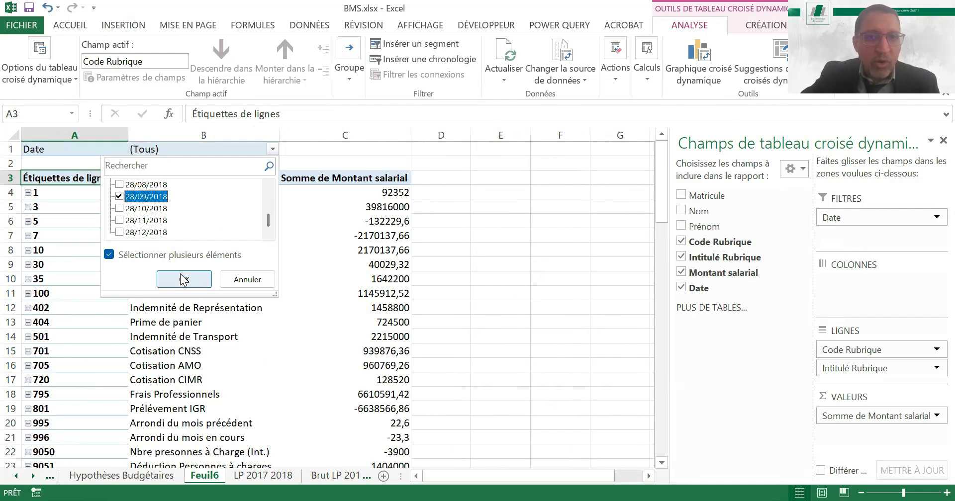
pyautogui.click(183, 279)
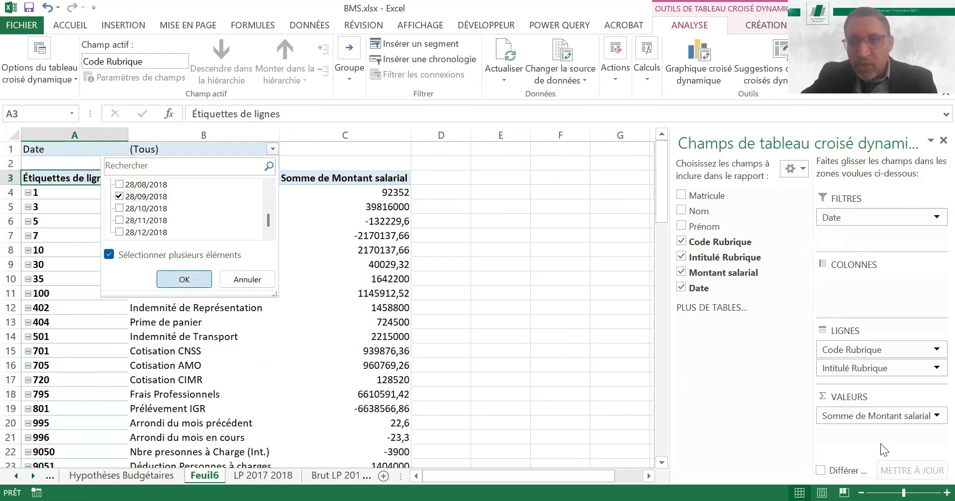
# Format the Somme de Montant salarial values as Nombre with a thousands separator and 0 decimals
pyautogui.click(870, 417)
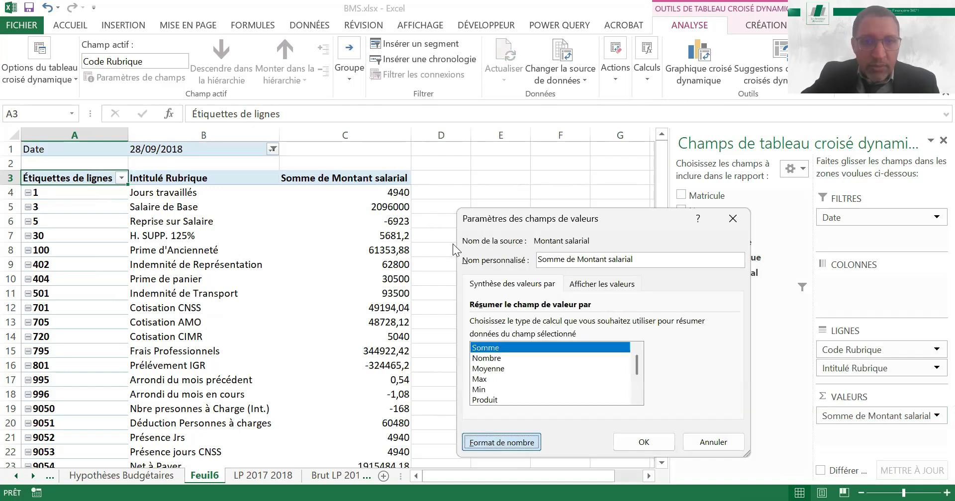
pyautogui.click(444, 222)
pyautogui.click(441, 213)
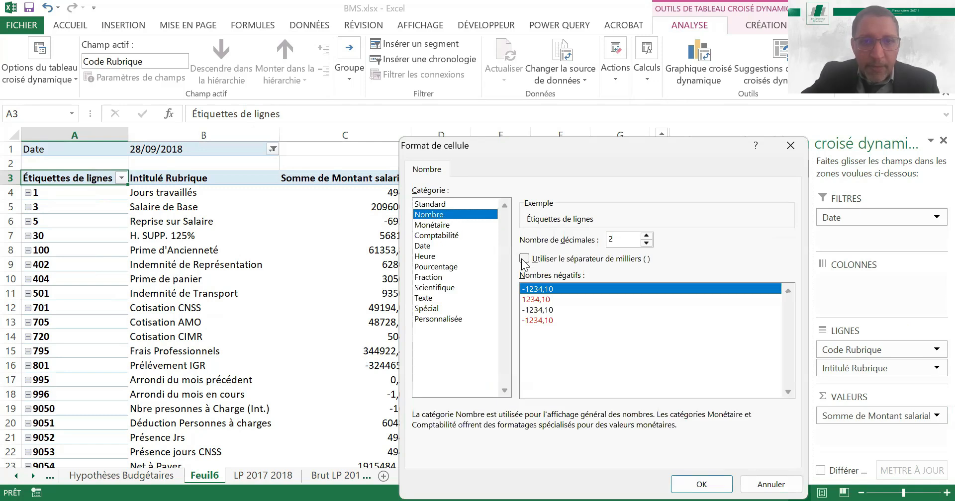
pyautogui.click(643, 256)
pyautogui.click(646, 243)
pyautogui.click(646, 243)
pyautogui.click(701, 483)
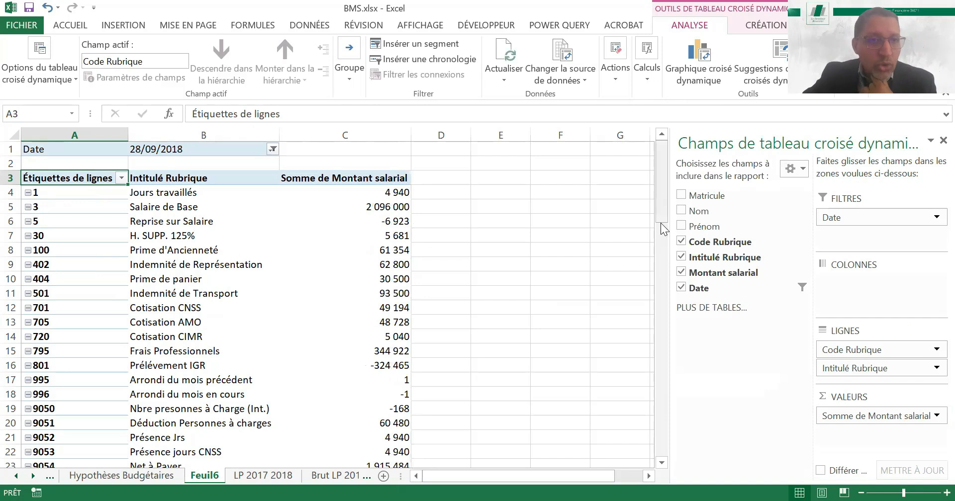
# Shade the Coût total amount light orange and the Cotisations patronales amount yellow
pyautogui.moveTo(660, 288); pyautogui.dragTo(658, 292)
pyautogui.moveTo(659, 258)
pyautogui.mouseDown()
pyautogui.moveTo(659, 199)
pyautogui.moveTo(658, 278)
pyautogui.moveTo(662, 196)
pyautogui.moveTo(659, 272)
pyautogui.mouseUp()
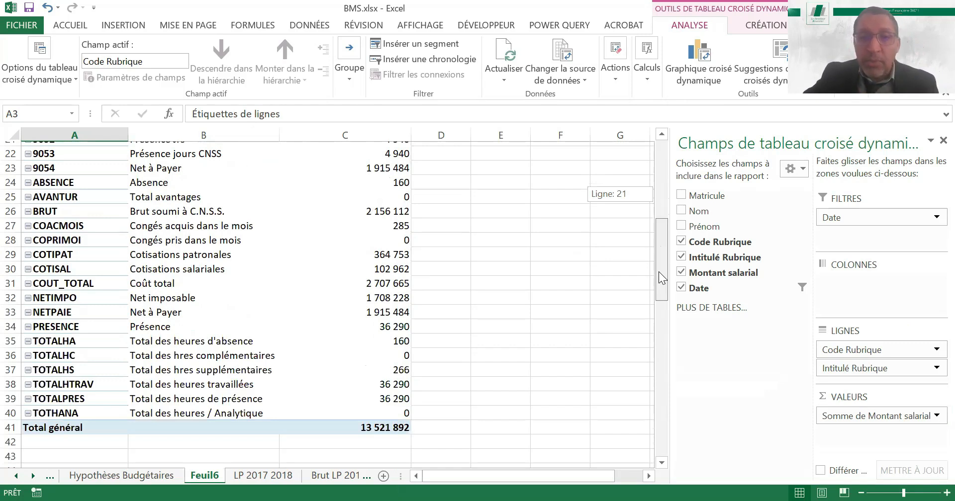
pyautogui.moveTo(658, 270); pyautogui.dragTo(659, 265)
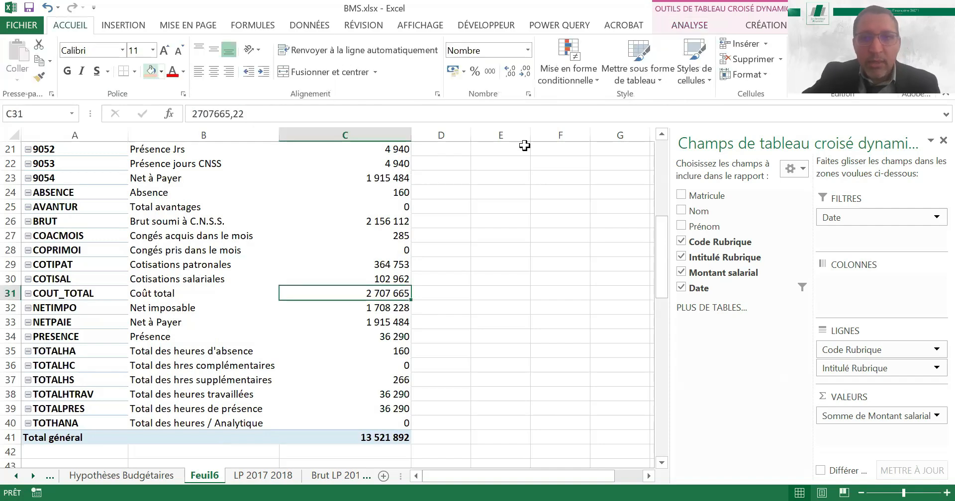
pyautogui.click(662, 134)
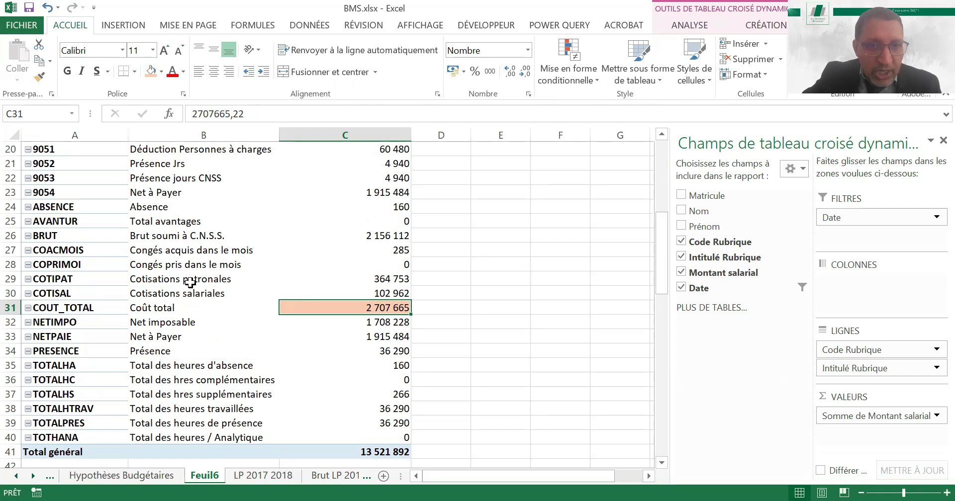
pyautogui.click(396, 279)
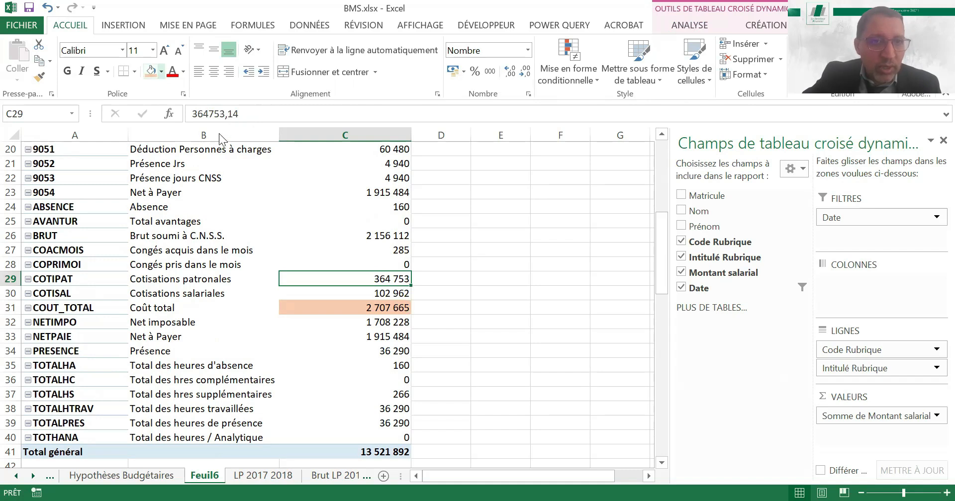
pyautogui.click(162, 72)
pyautogui.click(184, 181)
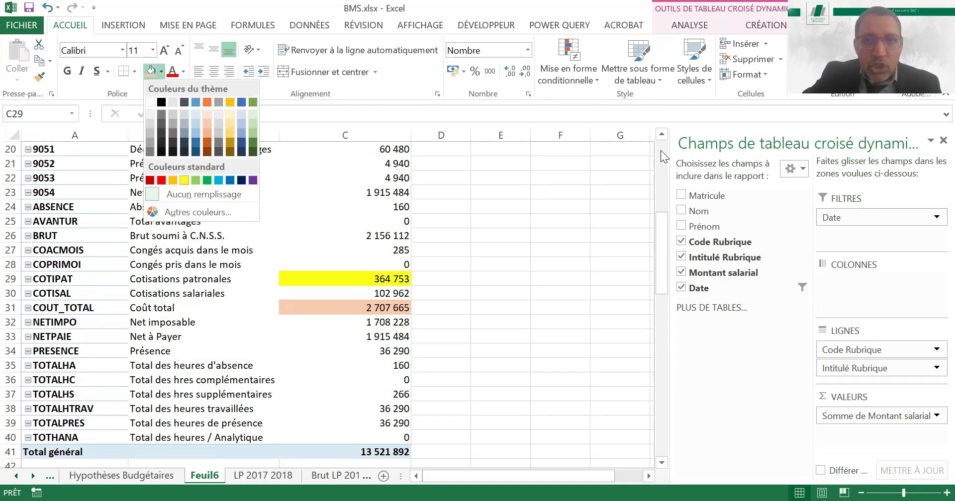
# Highlight the amounts from Salaire de Base to Indemnité de Transport (C5:C11) in yellow and sum them in E11
pyautogui.scroll(7, 253, 242)
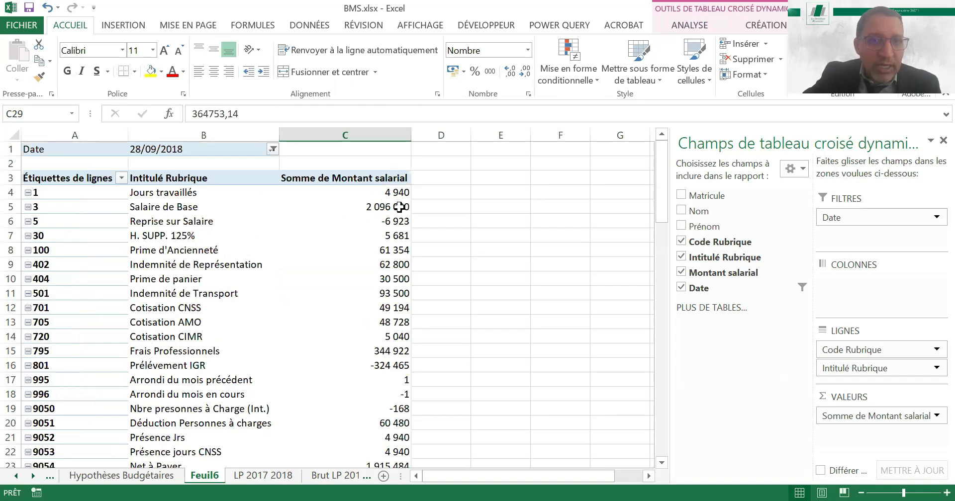
pyautogui.moveTo(400, 207); pyautogui.dragTo(391, 299)
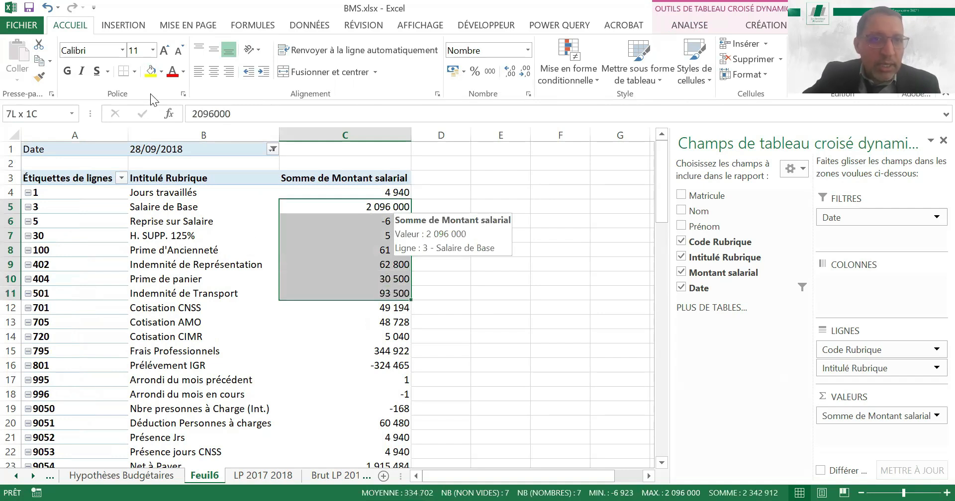
pyautogui.click(151, 73)
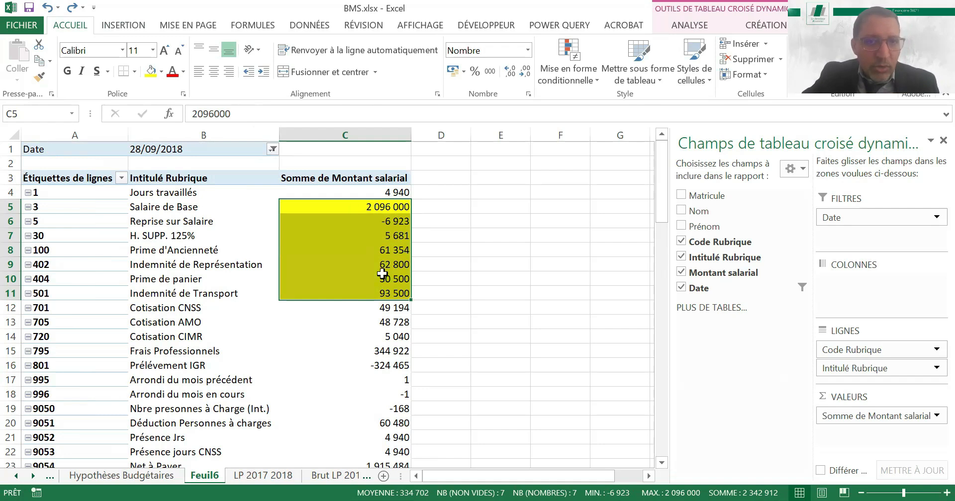
pyautogui.click(485, 291)
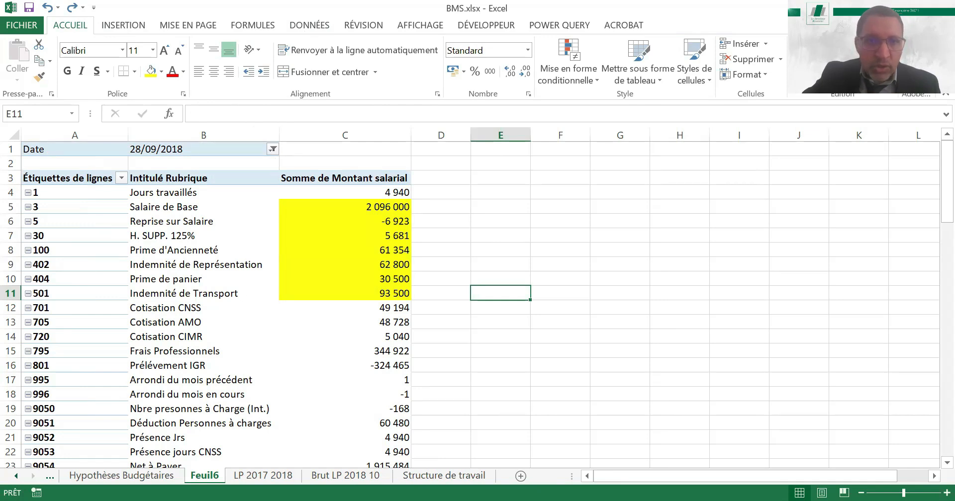
pyautogui.hotkey('alt', '=')
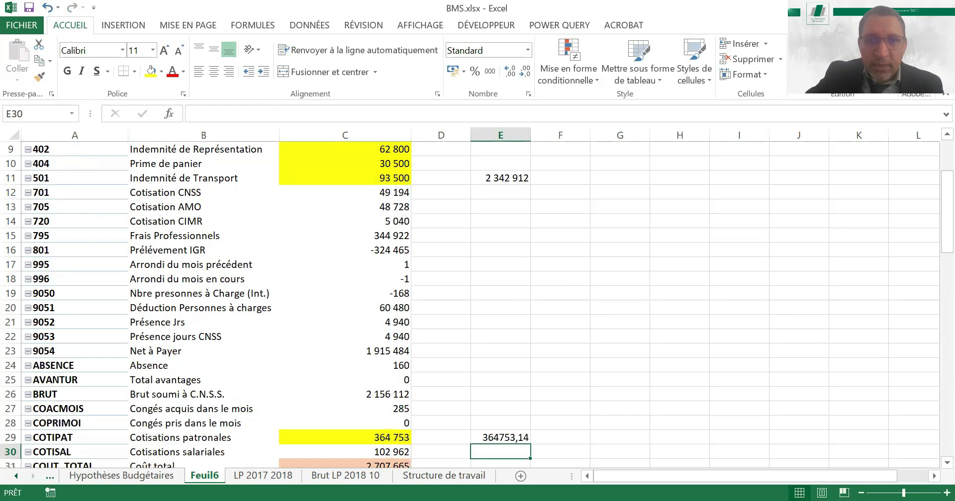
# Total the range E11:E29 in E31 and compare it with the pivot table's Coût total amount
pyautogui.press('Down')
pyautogui.hotkey('alt', '=')
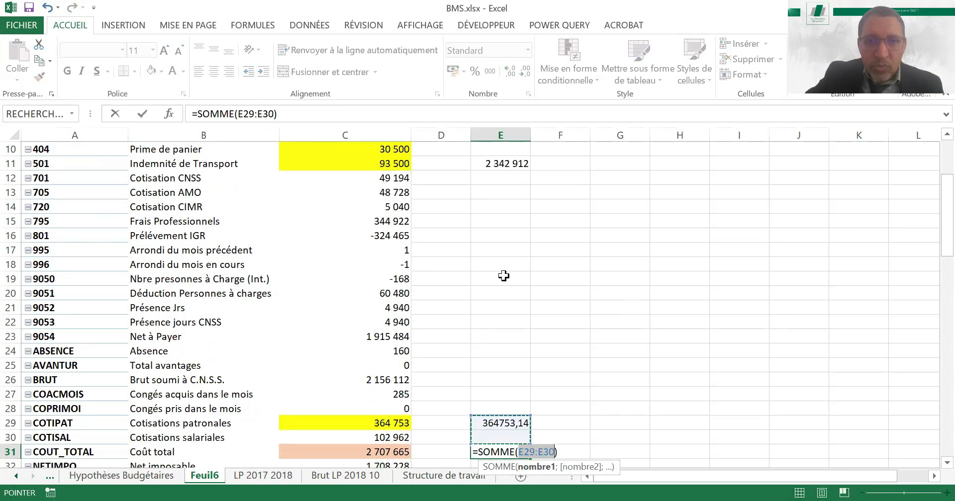
pyautogui.click(504, 418)
pyautogui.hotkey('ctrl', 'shift', 'Up')
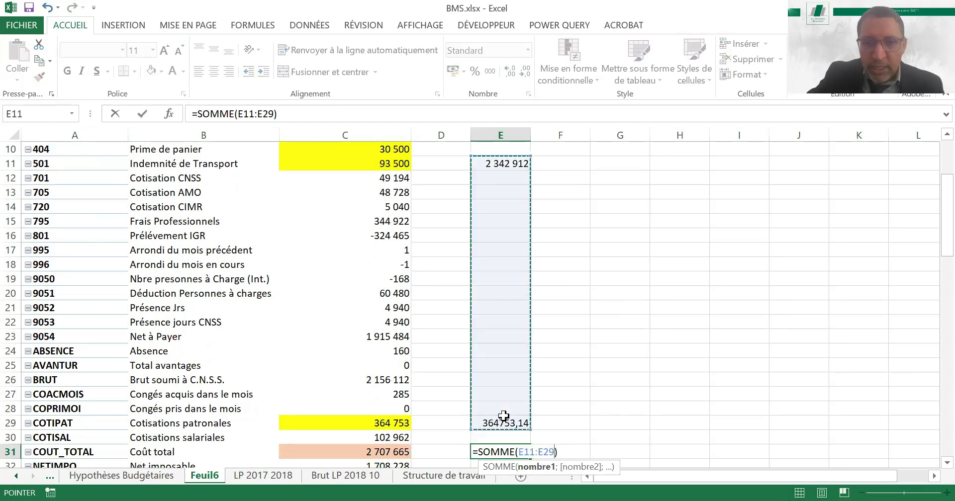
pyautogui.press('Return')
pyautogui.press('Up')
pyautogui.hotkey('ctrl', 'Left')
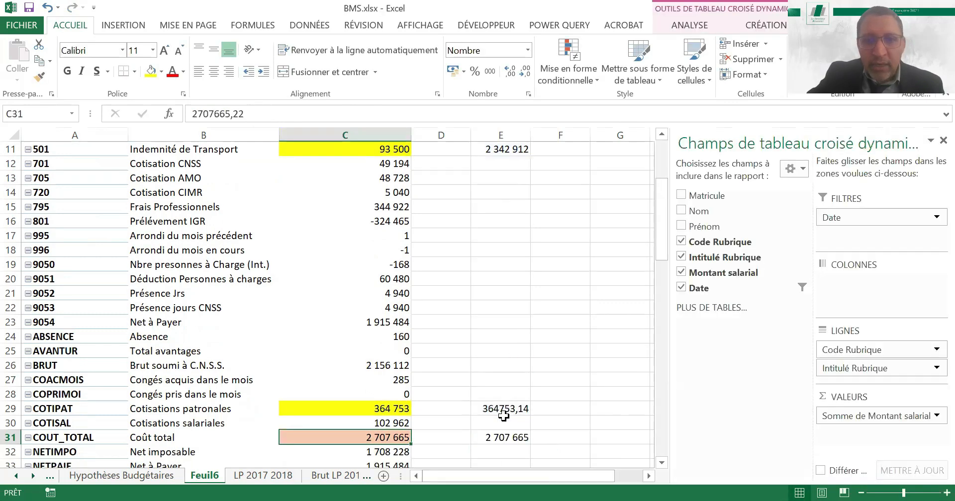
# Review the check formulas in column E for the gross pay sum, the Cotisations patronales and the Coût total
pyautogui.press('Left')
pyautogui.click(504, 418)
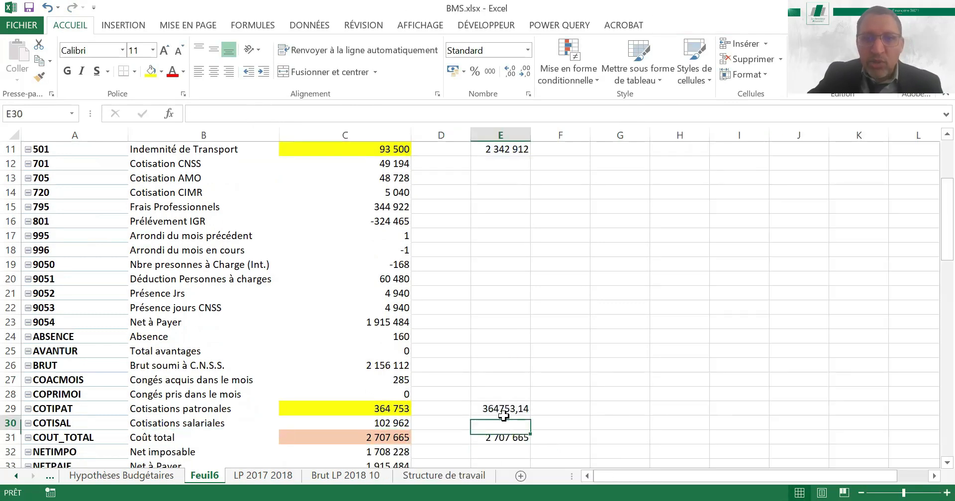
pyautogui.hotkey('ctrl', 'Up')
pyautogui.hotkey('ctrl', 'Up')
pyautogui.press('Down')
pyautogui.hotkey('ctrl', 'Up')
pyautogui.hotkey('ctrl', 'Up')
pyautogui.press('Down')
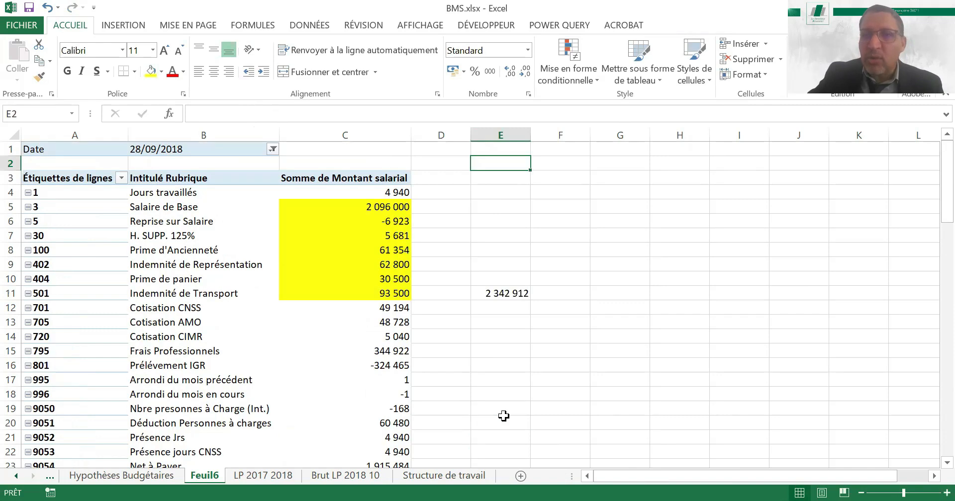
pyautogui.press('Down')
pyautogui.press('Down')
pyautogui.press('Down')
pyautogui.press('Down')
pyautogui.press('Down')
pyautogui.press('Down')
pyautogui.press('Down')
pyautogui.press('Down')
pyautogui.press('Down')
pyautogui.press('Down')
pyautogui.press('Down')
pyautogui.press('Down')
pyautogui.press('Down')
pyautogui.press('Down')
pyautogui.press('Down')
pyautogui.press('Down')
pyautogui.press('Down')
pyautogui.press('Down')
pyautogui.press('Down')
pyautogui.press('Down')
pyautogui.press('Up')
pyautogui.press('Up')
pyautogui.press('Up')
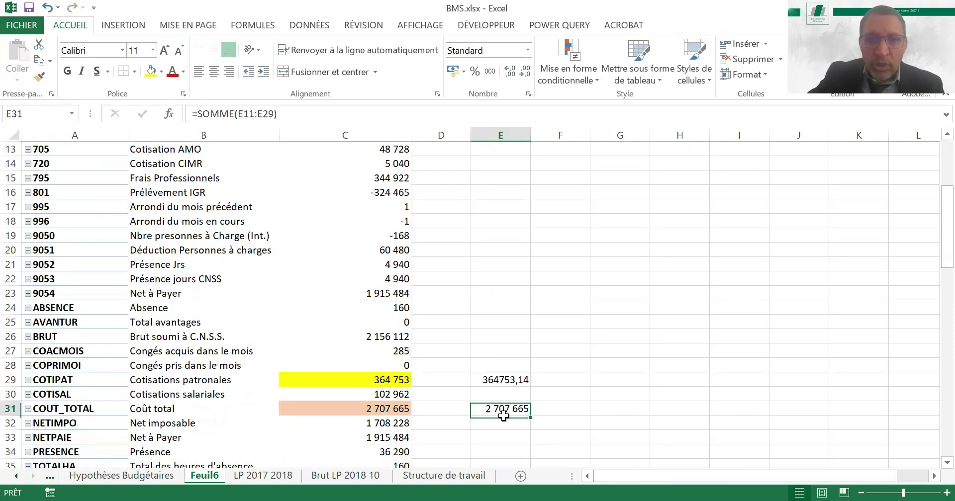
pyautogui.press('Up')
pyautogui.press('Up')
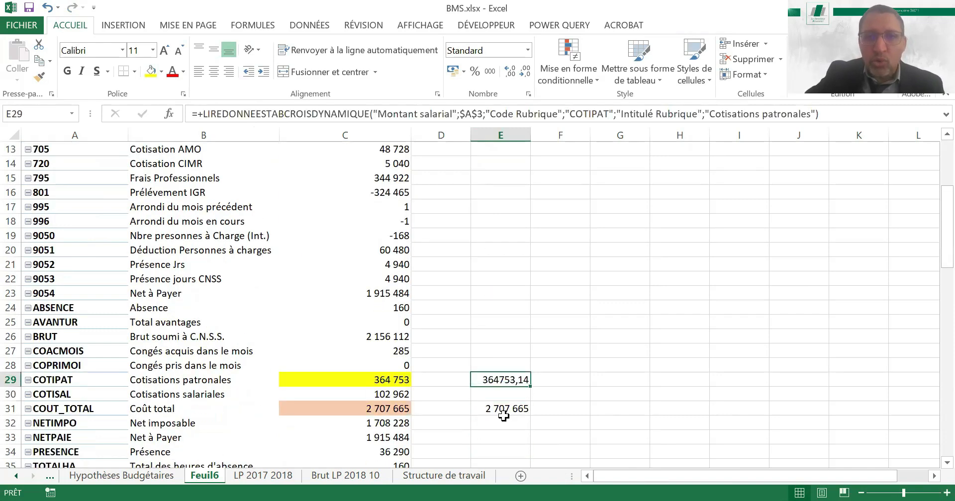
# Clear all the check calculations from column E
pyautogui.click(508, 133)
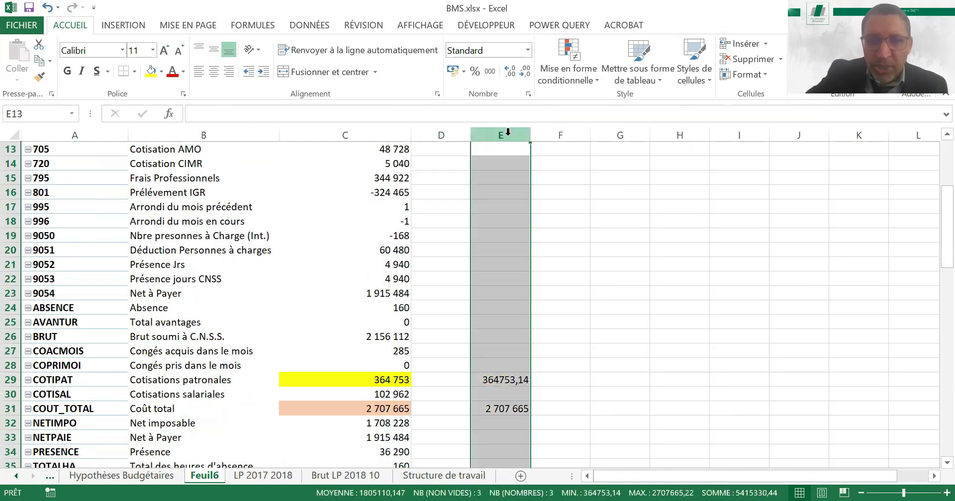
pyautogui.press('Delete')
pyautogui.click(390, 198)
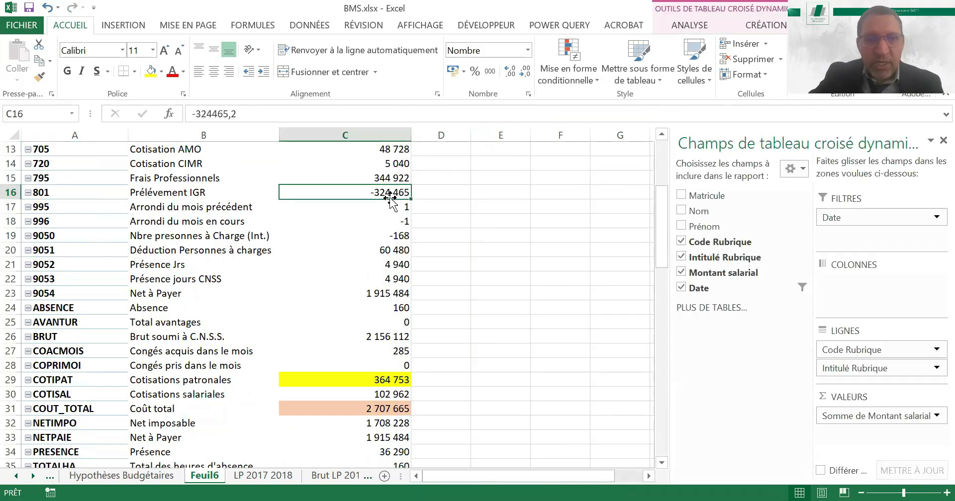
# Fill the row labels 3 to 501 with yellow and filter the pivot table to only those item codes
pyautogui.press('Up')
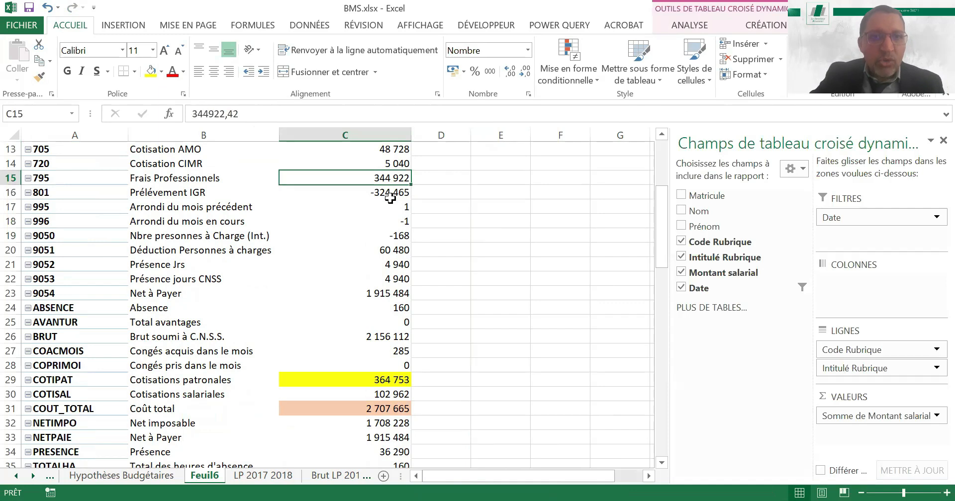
pyautogui.hotkey('ctrl', 'Up')
pyautogui.hotkey('ctrl', 'Up')
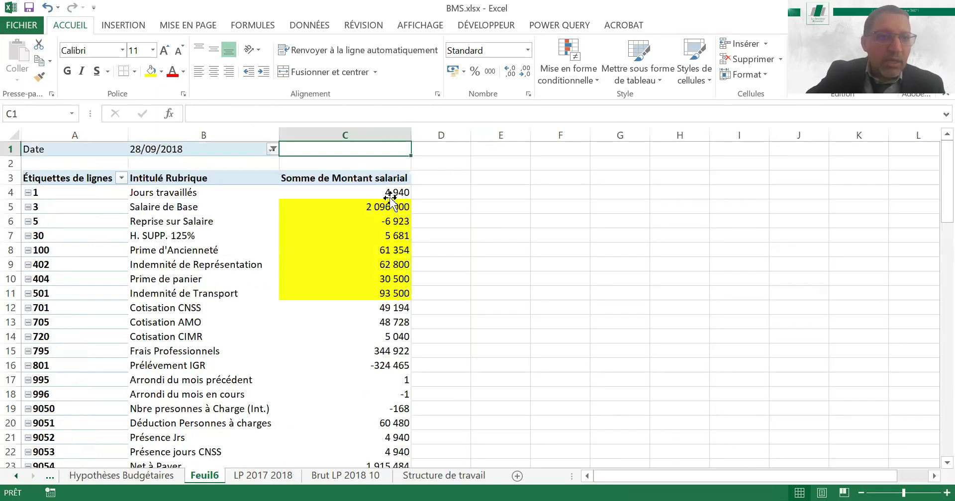
pyautogui.click(97, 207)
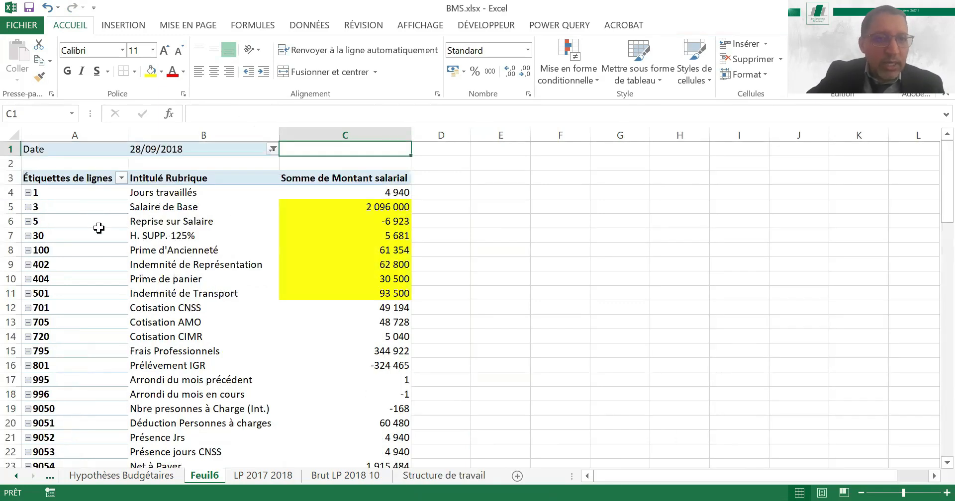
pyautogui.keyDown('shift'); pyautogui.click(107, 290); pyautogui.keyUp('shift')
pyautogui.click(151, 71)
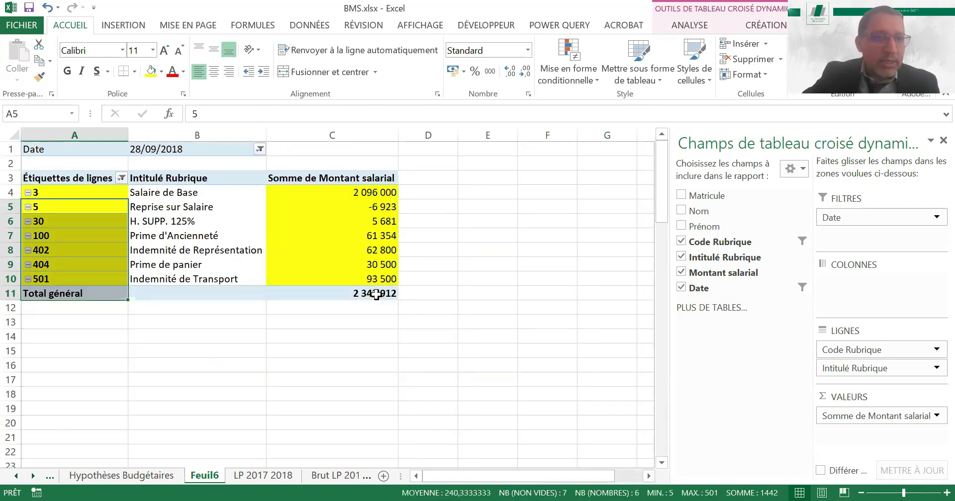
pyautogui.click(380, 294)
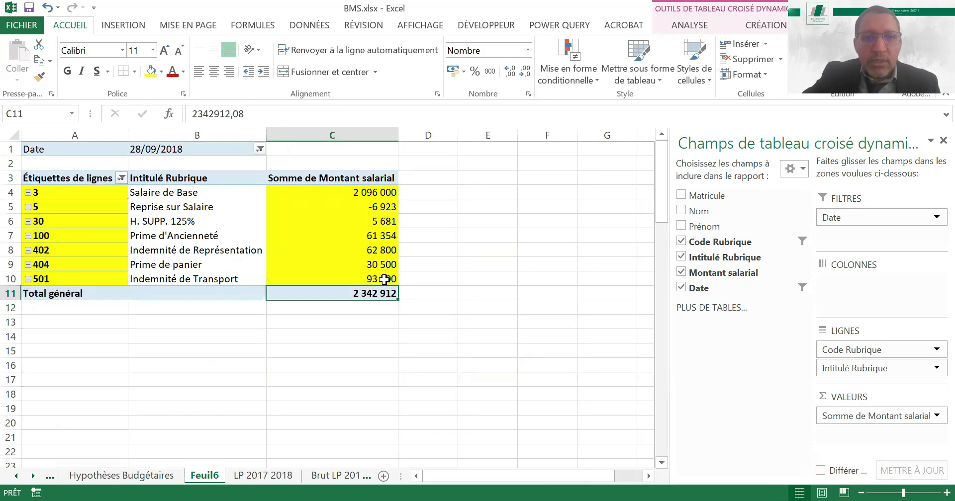
pyautogui.moveTo(383, 192); pyautogui.dragTo(384, 279)
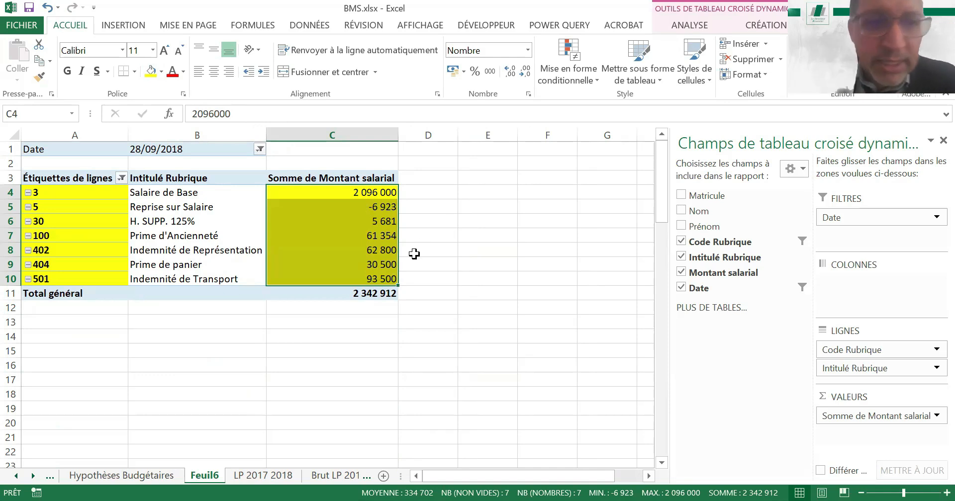
# Filter out codes 5 (Reprise sur Salaire) and 30 (H. SUPP. 125%) from the row labels
pyautogui.click(381, 206)
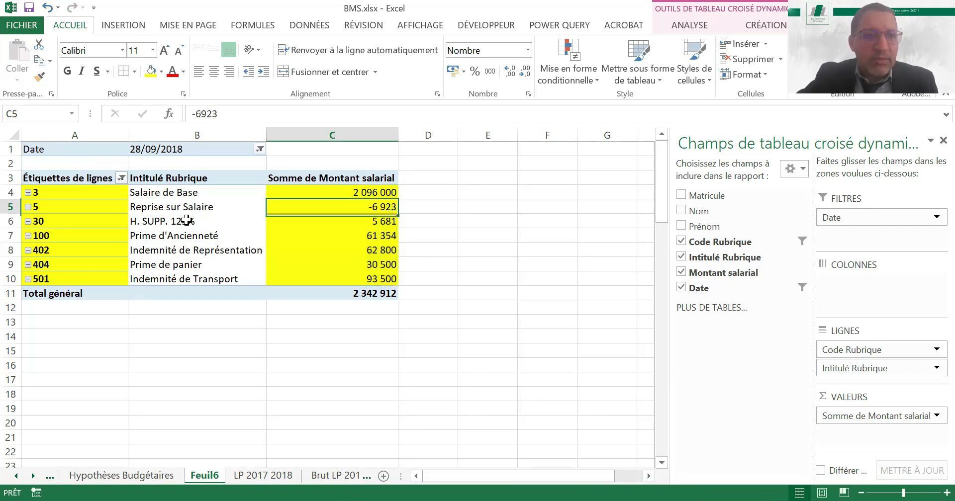
pyautogui.click(187, 220)
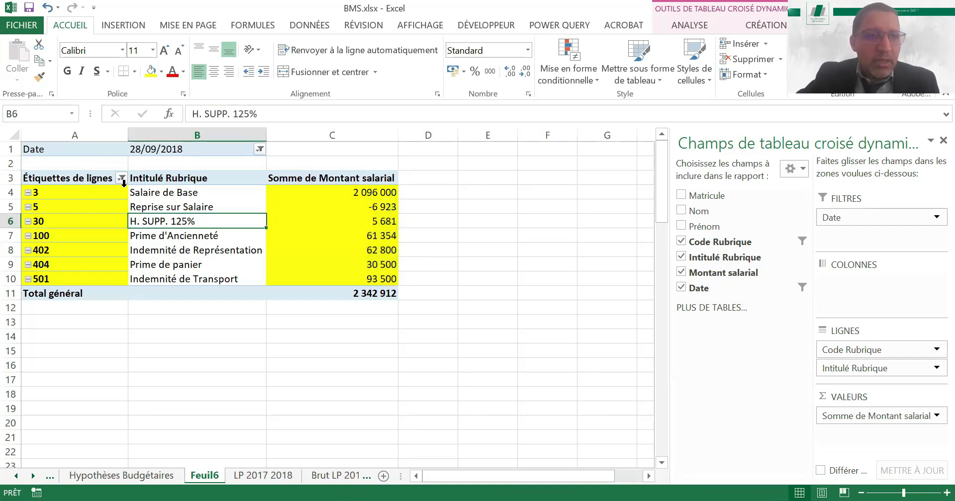
pyautogui.click(117, 206)
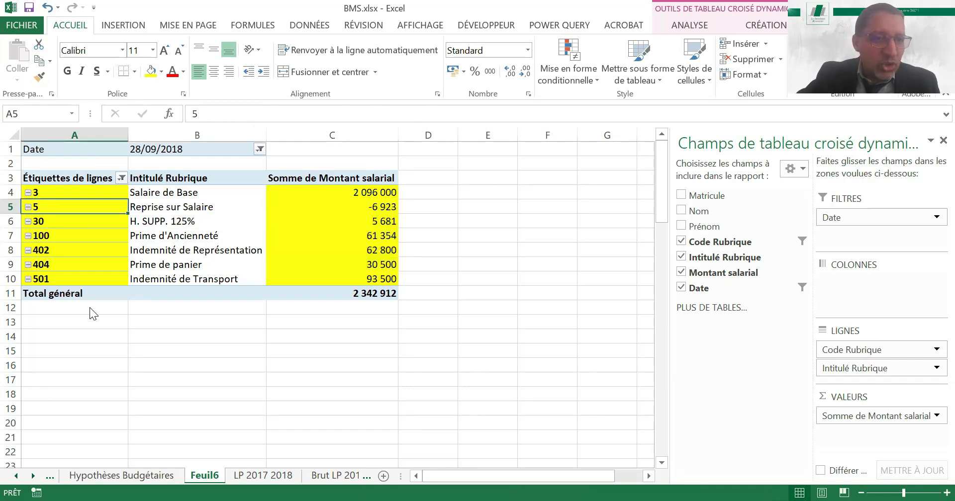
pyautogui.click(36, 394)
pyautogui.click(100, 436)
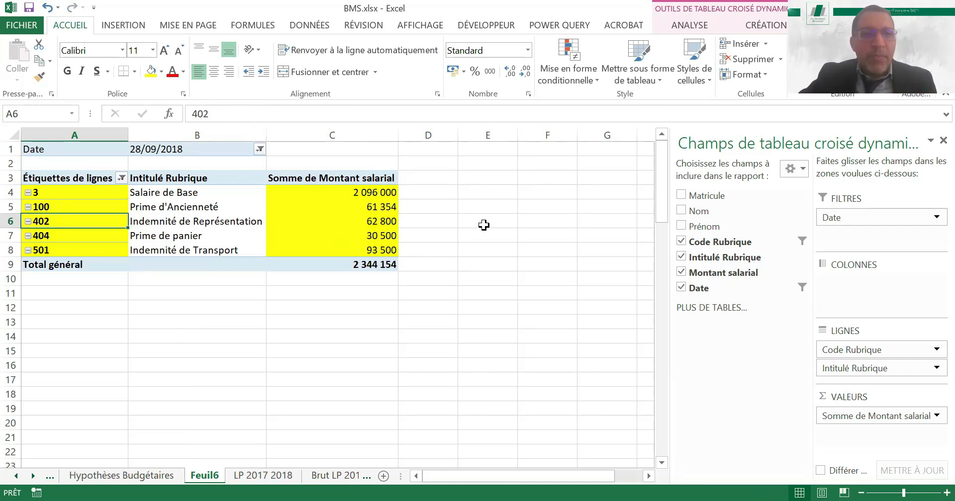
pyautogui.moveTo(377, 193); pyautogui.dragTo(390, 250)
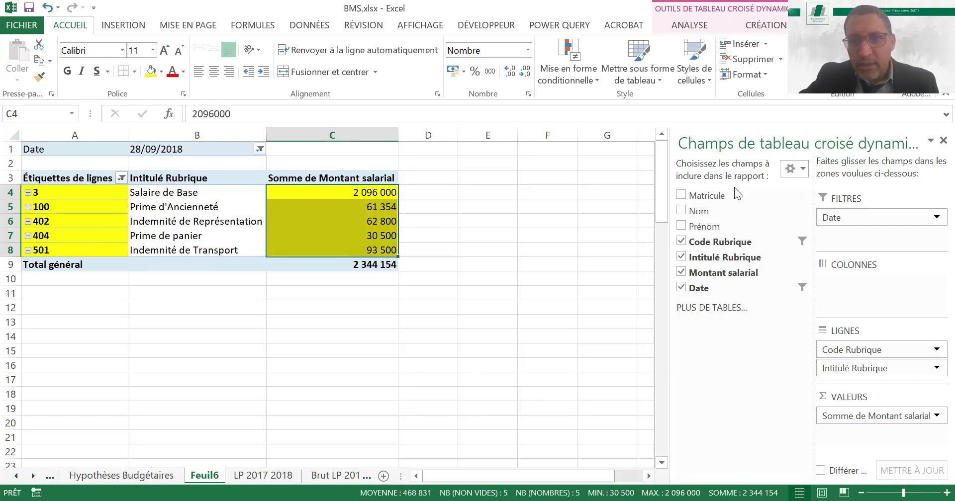
# Move Code Rubrique and Intitulé Rubrique from the pivot table's rows to its columns
pyautogui.moveTo(701, 199); pyautogui.dragTo(875, 382)
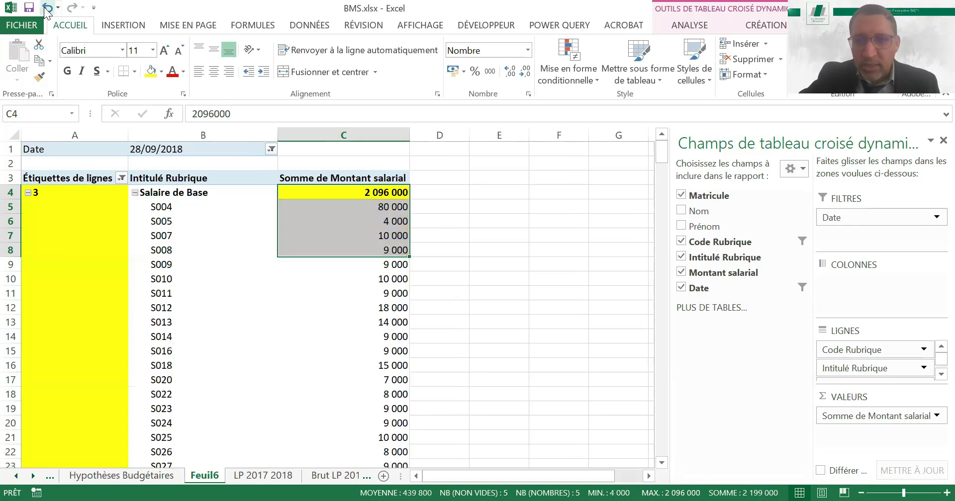
pyautogui.hotkey('ctrl', 'z')
pyautogui.moveTo(708, 290); pyautogui.dragTo(881, 285)
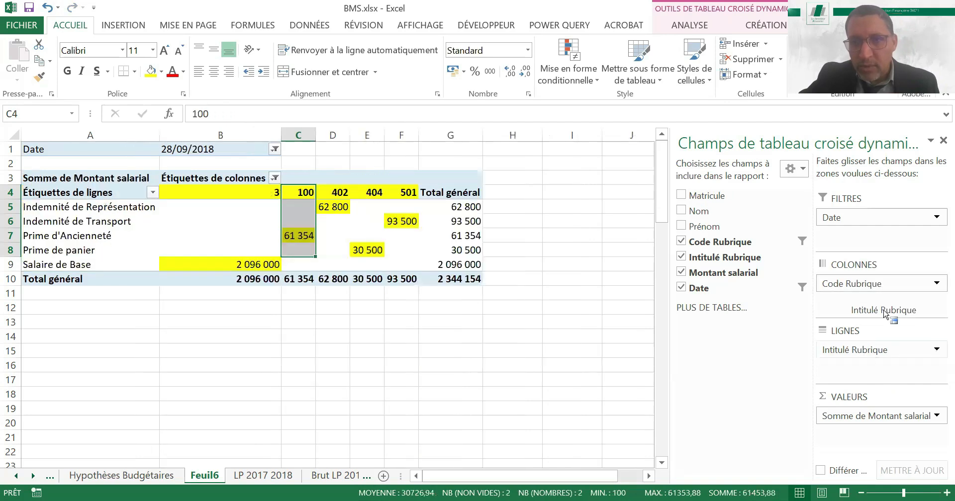
pyautogui.moveTo(876, 307); pyautogui.dragTo(877, 303)
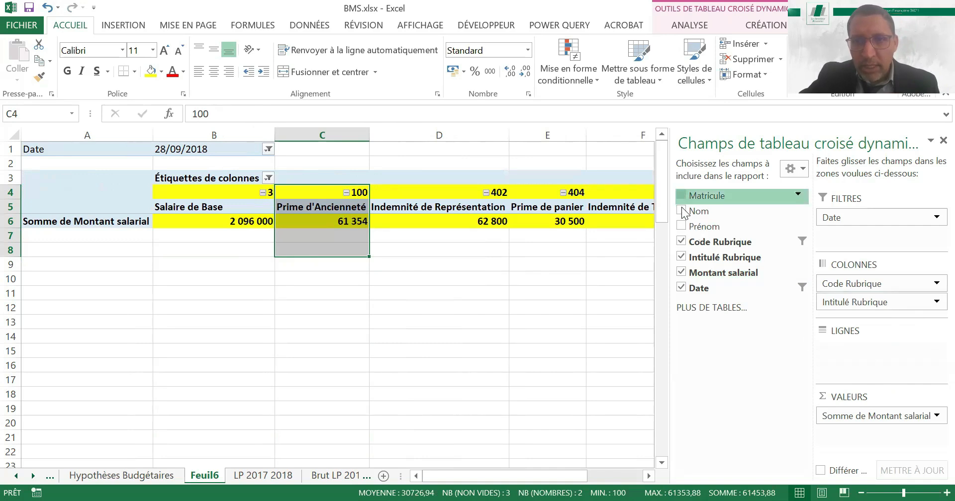
# Add Matricule and Nom as row fields and display the Matricule item labels in tabular form
pyautogui.click(681, 212)
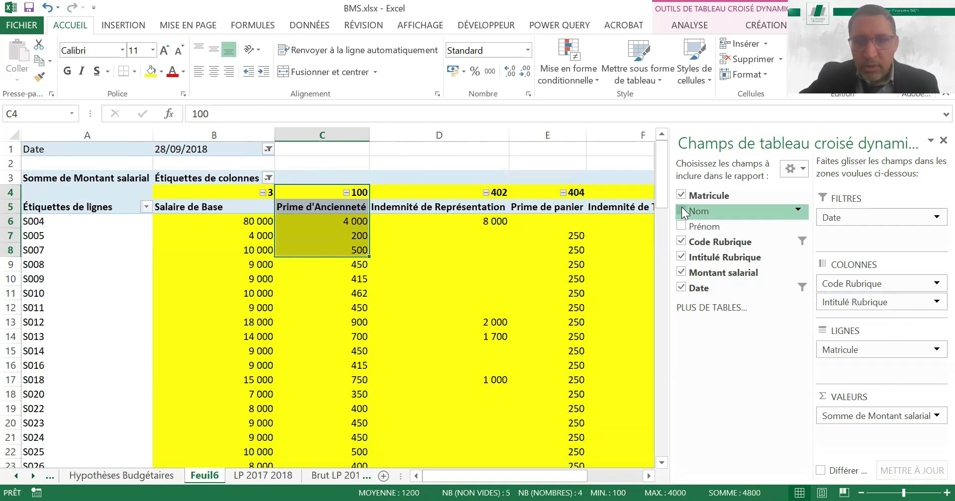
pyautogui.click(841, 351)
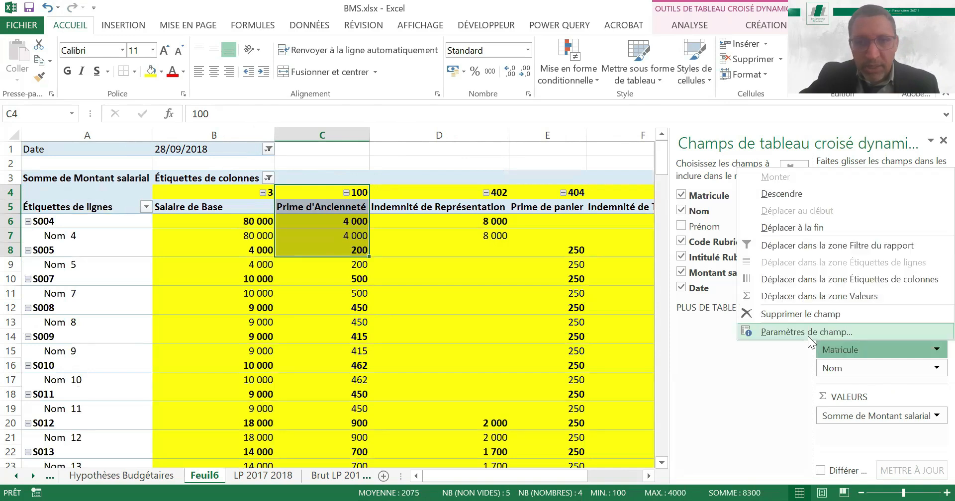
pyautogui.click(453, 298)
pyautogui.click(574, 245)
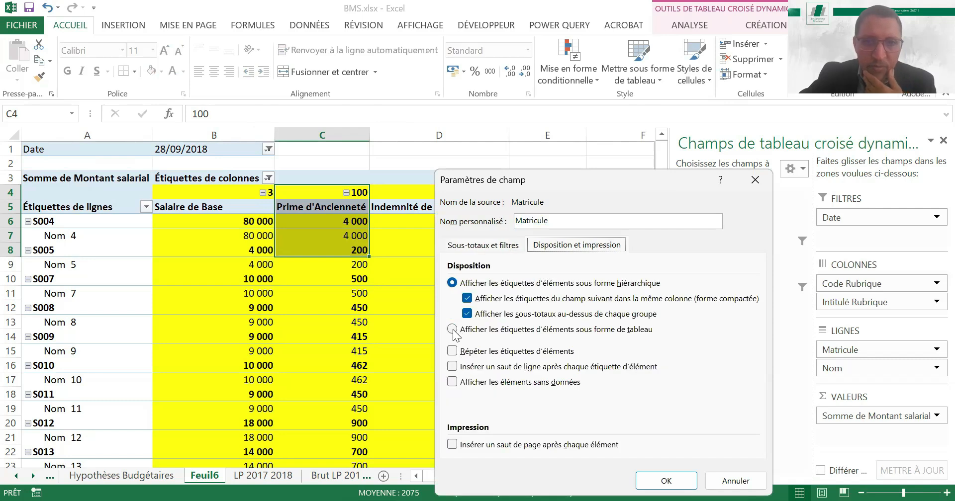
pyautogui.click(451, 329)
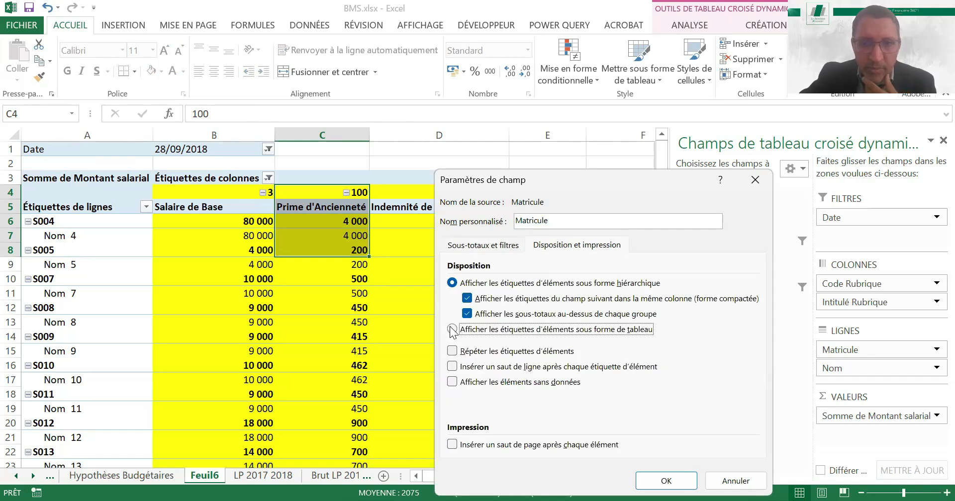
pyautogui.click(665, 479)
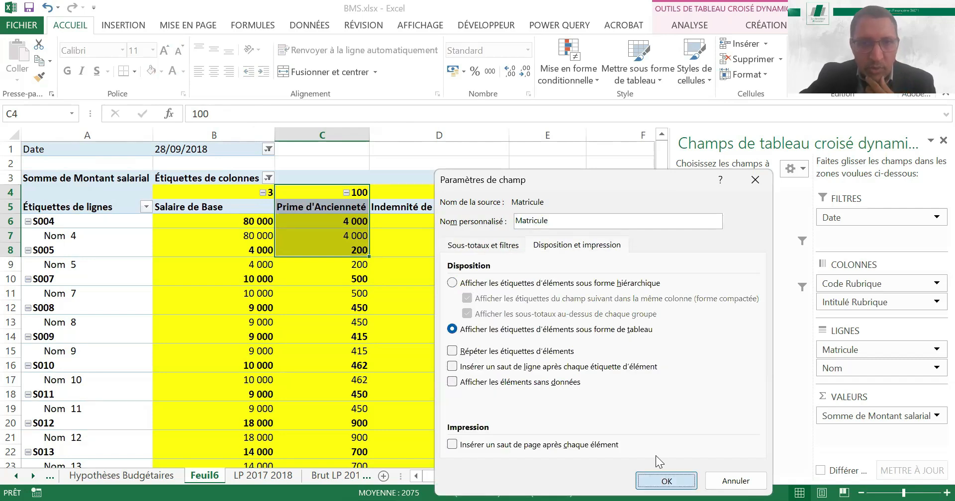
# Remove the yellow fill from the pivot table's headers and amounts
pyautogui.click(286, 222)
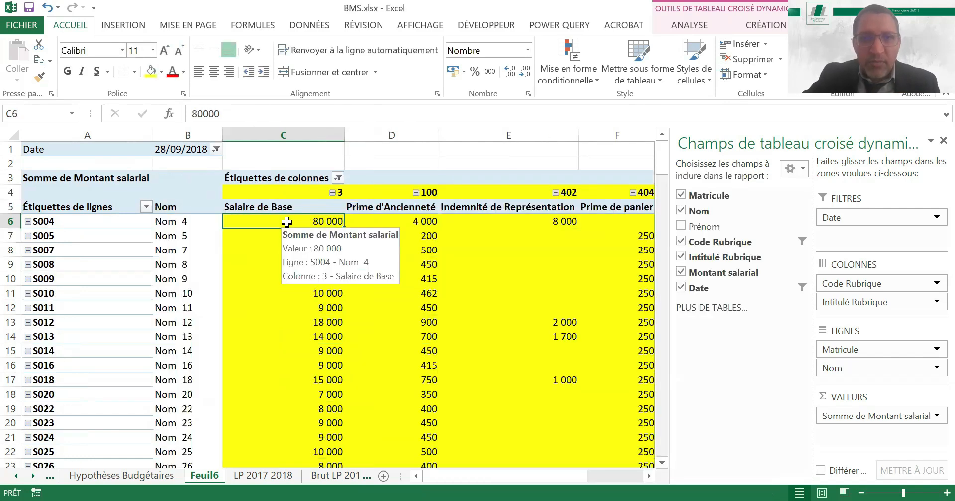
pyautogui.hotkey('shift', 'Right')
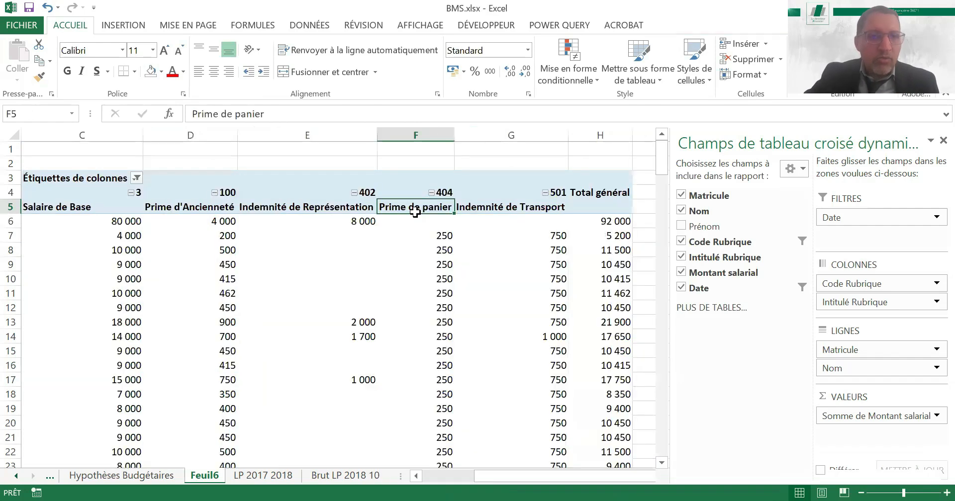
pyautogui.hotkey('ctrl', 'Left')
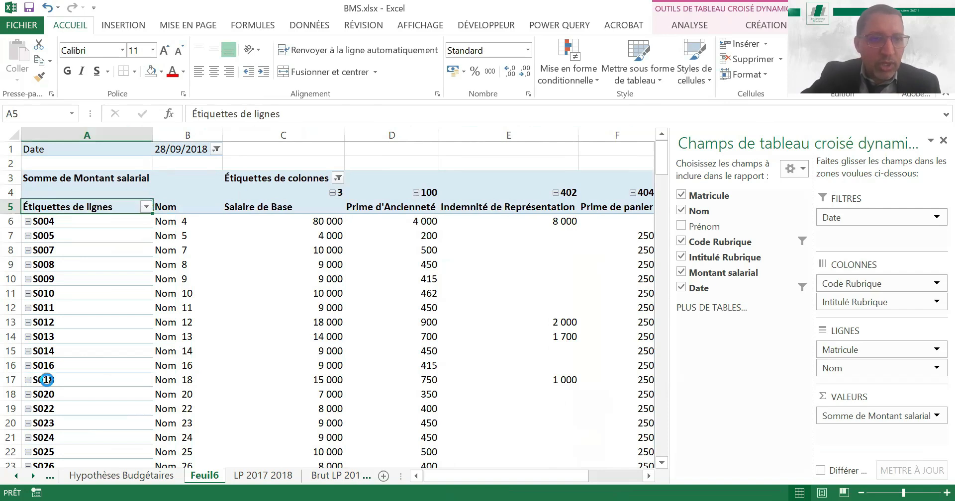
# Filter the Matricule row labels to keep only the first six employee numbers
pyautogui.click(36, 400)
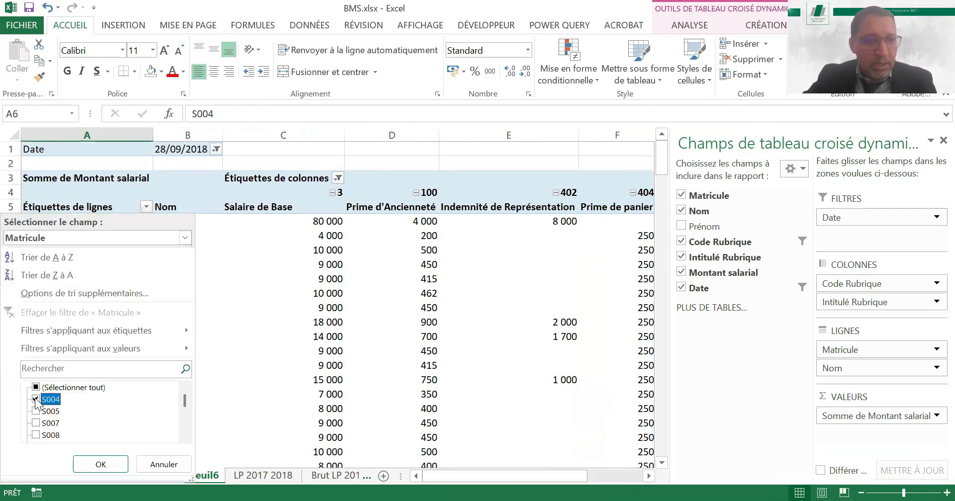
pyautogui.press('Down')
pyautogui.press('space')
pyautogui.press('Down')
pyautogui.press('space')
pyautogui.press('Down')
pyautogui.press('space')
pyautogui.press('Down')
pyautogui.press('space')
pyautogui.press('Down')
pyautogui.press('space')
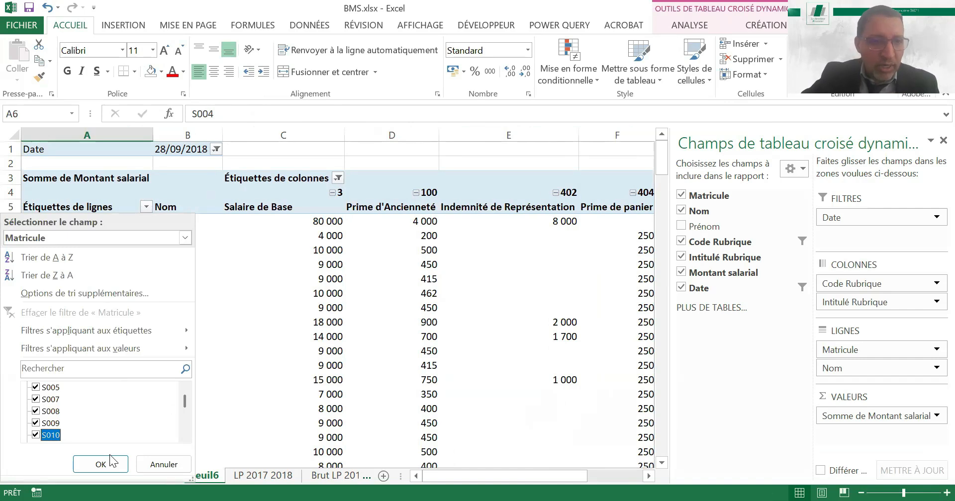
pyautogui.click(107, 465)
pyautogui.click(466, 149)
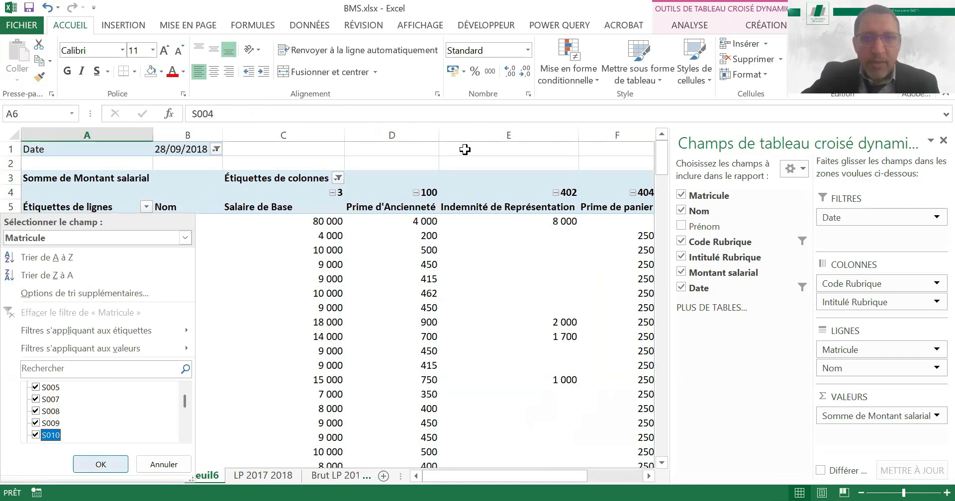
pyautogui.click(489, 359)
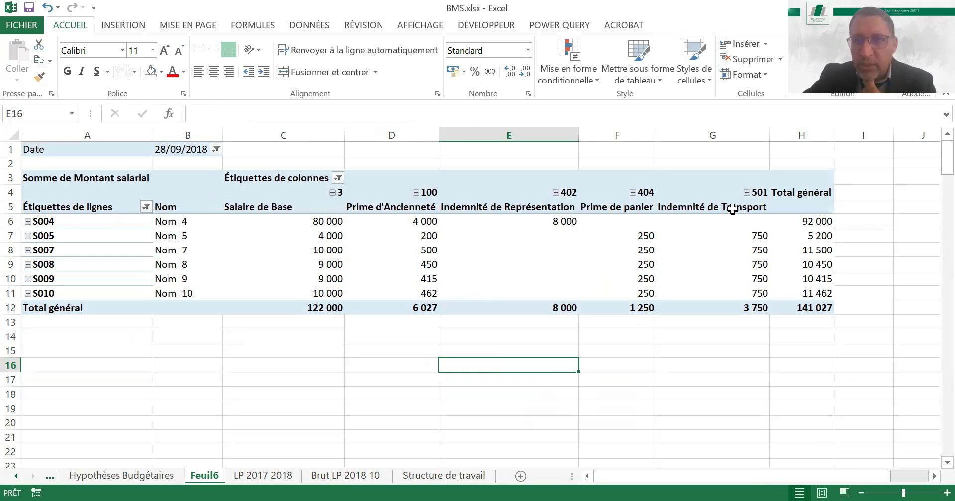
# Check the Total général of the filtered employees and open the Brut LP 2018 10 sheet
pyautogui.click(814, 308)
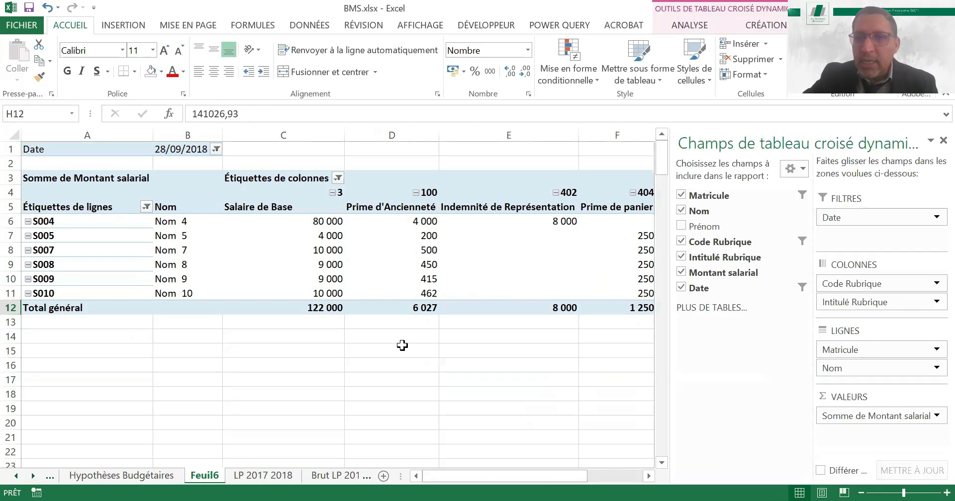
pyautogui.click(403, 345)
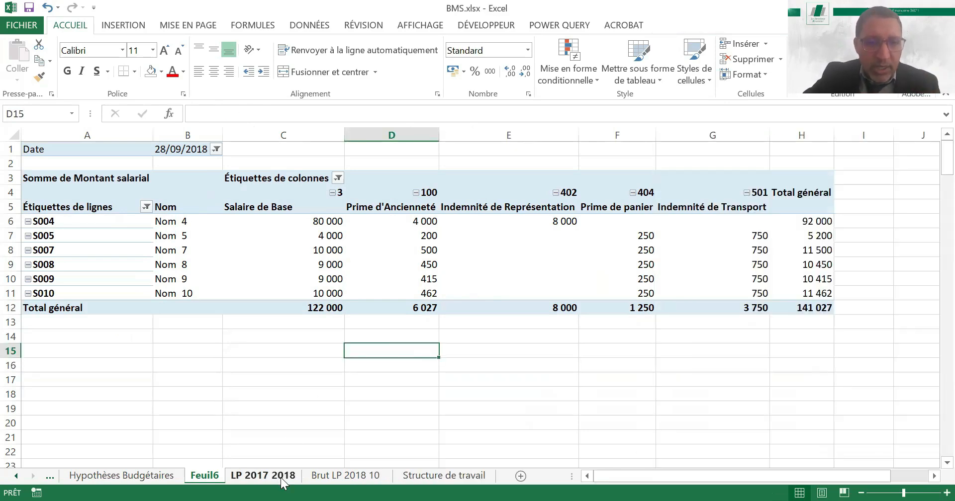
pyautogui.click(347, 478)
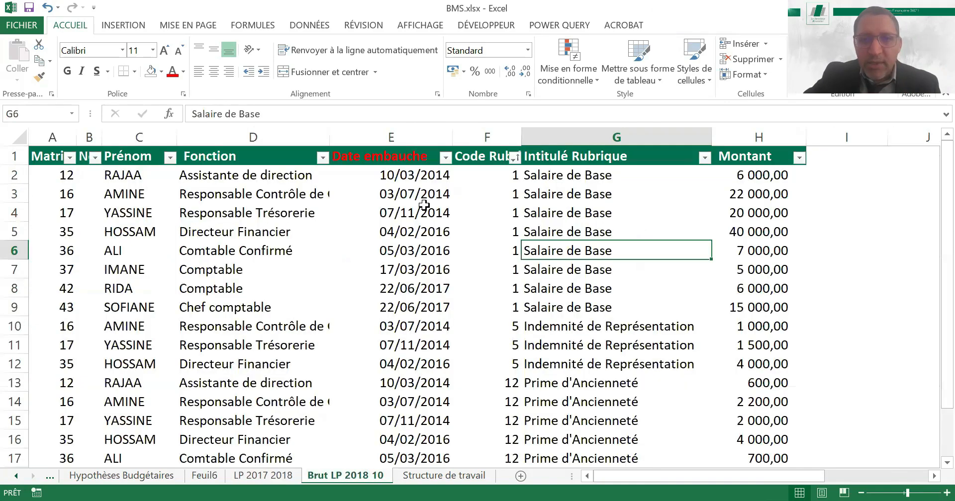
# Move the Brut LP 2018 10 sheet directly before Feuil6 and read the departure and replacement hypothesis on the Hypothèses Budgétaires sheet
pyautogui.click(387, 158)
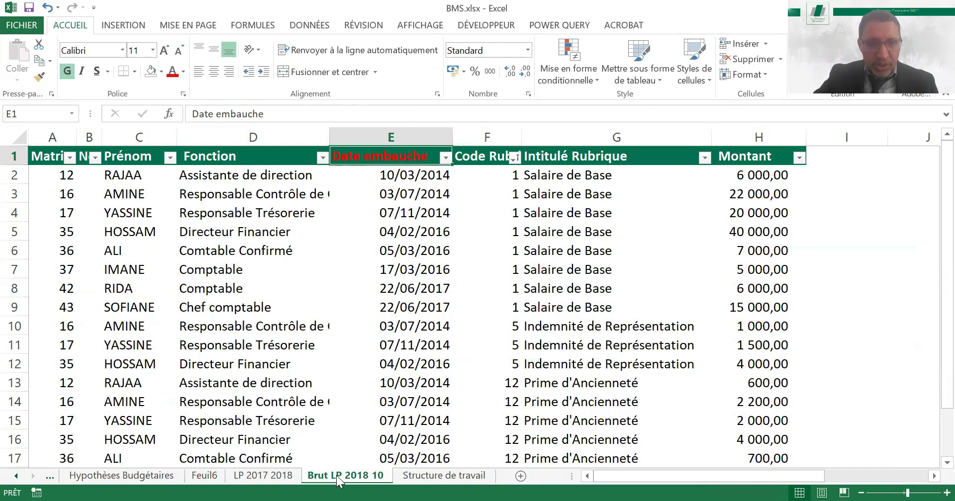
pyautogui.moveTo(222, 477); pyautogui.dragTo(198, 475)
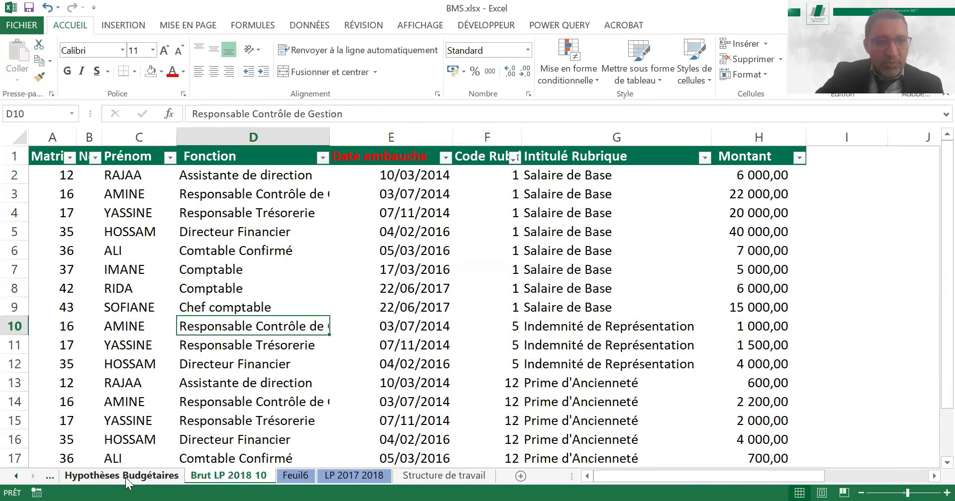
pyautogui.click(126, 478)
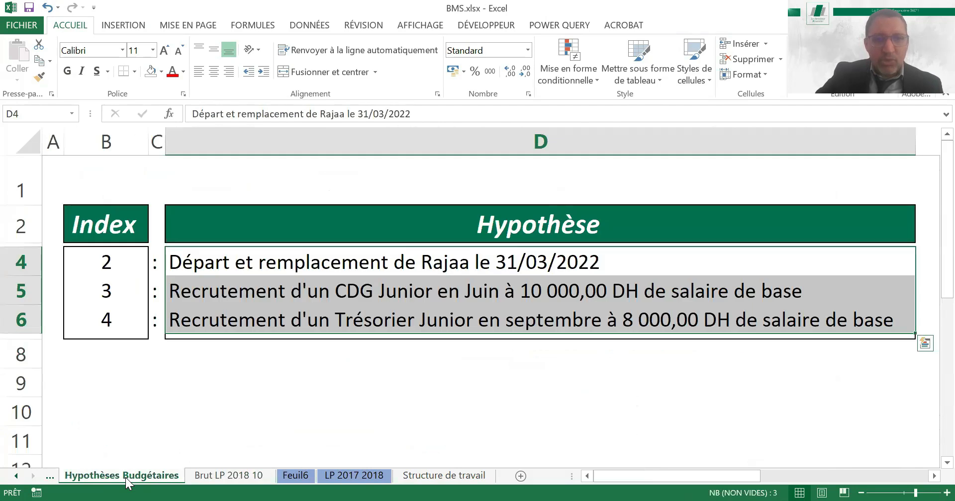
pyautogui.click(321, 261)
# Sort the Brut LP 2018 10 table by Prénom in ascending order and look over the employees' pay items up to Indemnité de Représentation
pyautogui.click(221, 475)
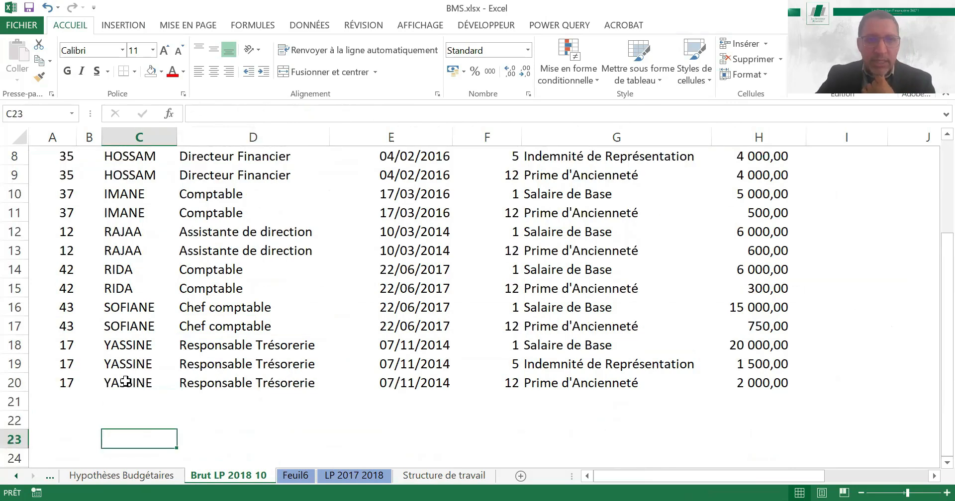
pyautogui.hotkey('ctrl', 'Up')
pyautogui.hotkey('ctrl', 'Up')
pyautogui.press('Down')
pyautogui.press('Down')
pyautogui.press('Down')
pyautogui.press('Down')
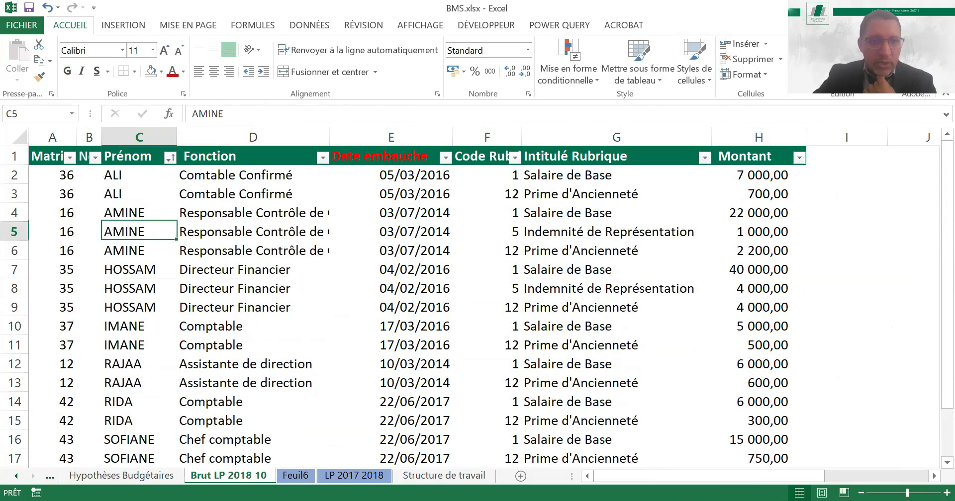
pyautogui.press('Right')
pyautogui.press('Right')
pyautogui.press('Right')
pyautogui.press('Right')
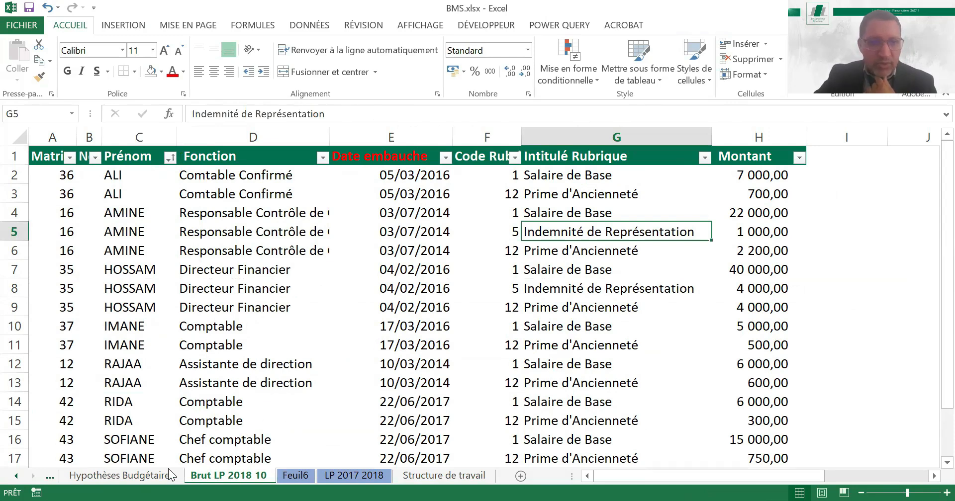
# Compare the departure hypothesis on Hypothèses Budgétaires with the Assistante de direction rows in Brut LP 2018 10
pyautogui.hotkey('ctrl', 'pageup')
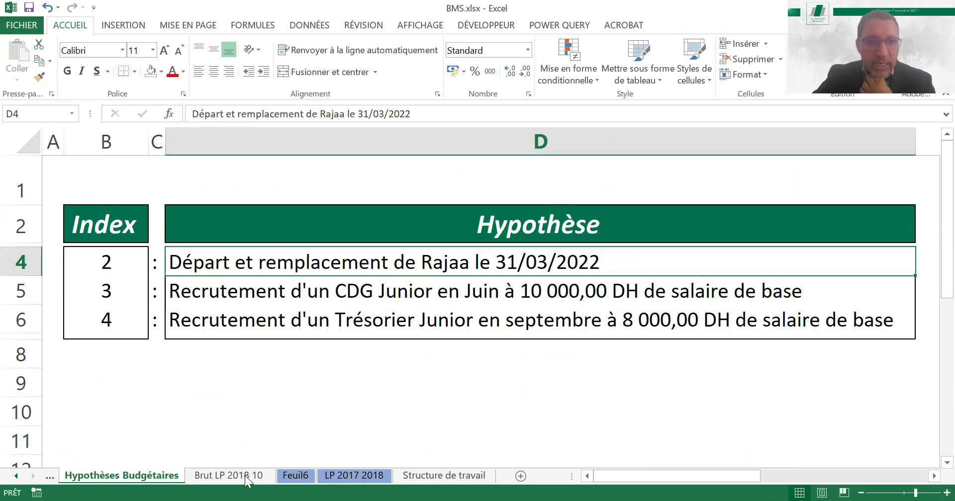
pyautogui.hotkey('ctrl', 'pagedown')
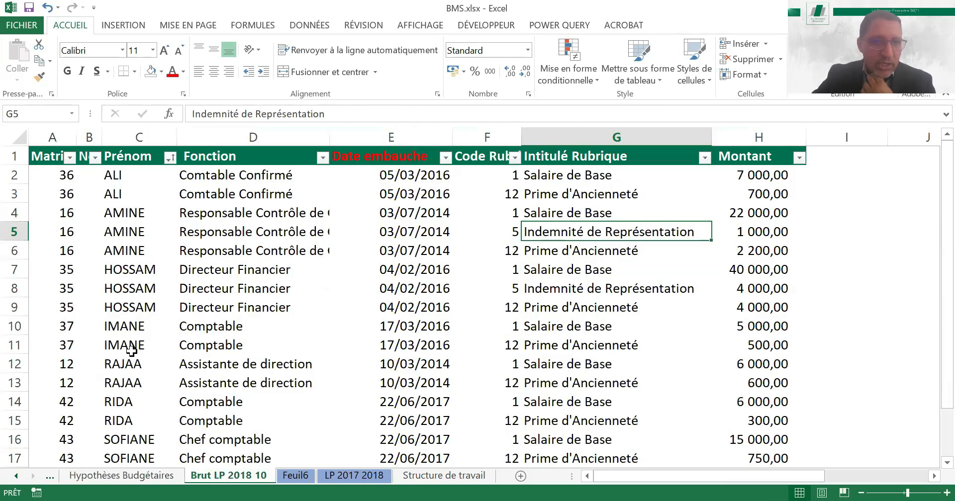
pyautogui.click(123, 365)
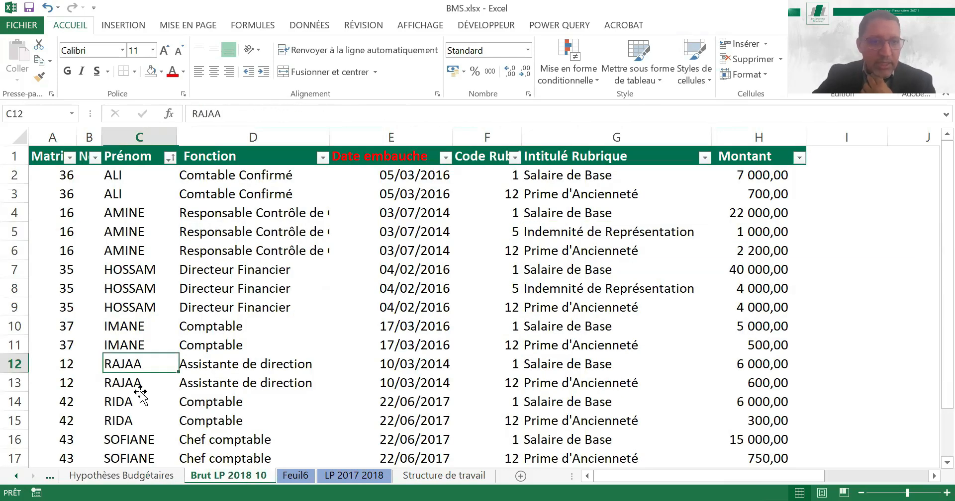
pyautogui.keyDown('shift'); pyautogui.click(135, 386); pyautogui.keyUp('shift')
# Review hypotheses 3 and 4 on recruiting a junior CDG and a junior Trésorier on the Hypothèses Budgétaires sheet
pyautogui.click(141, 478)
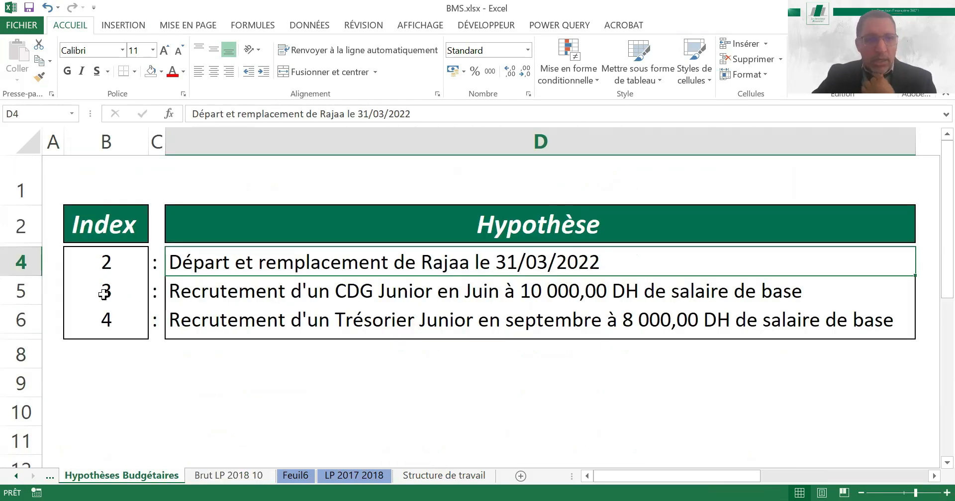
pyautogui.click(105, 294)
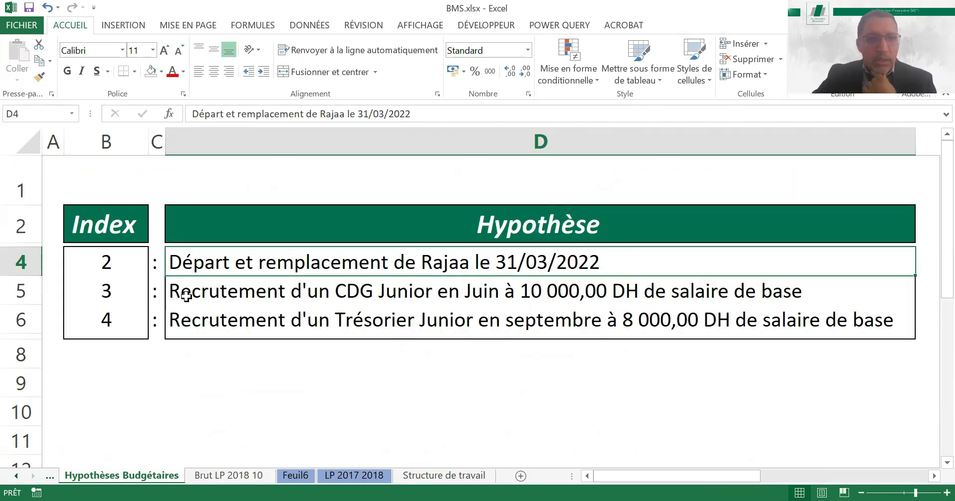
pyautogui.click(229, 292)
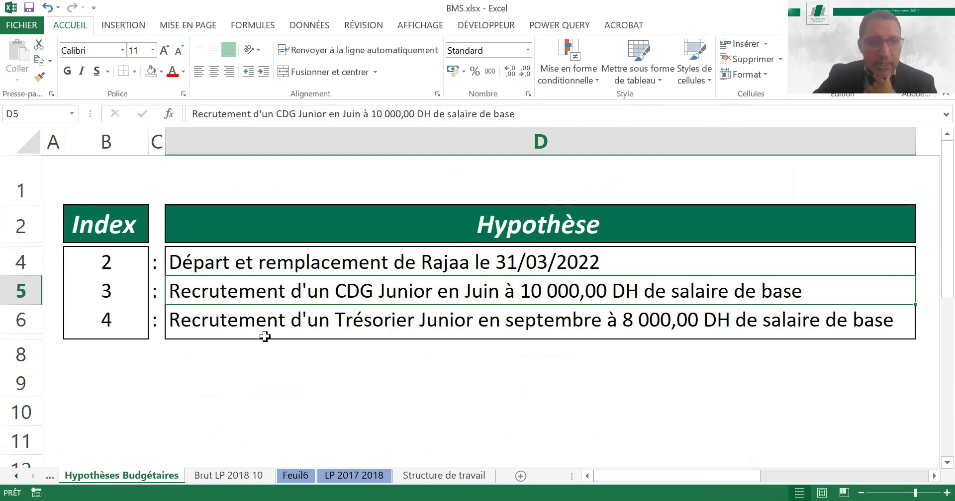
pyautogui.click(287, 326)
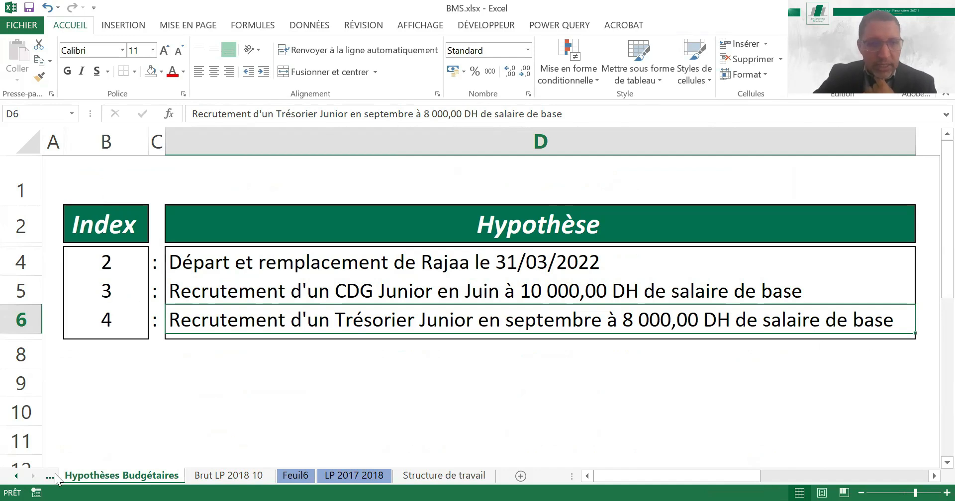
pyautogui.press('Down')
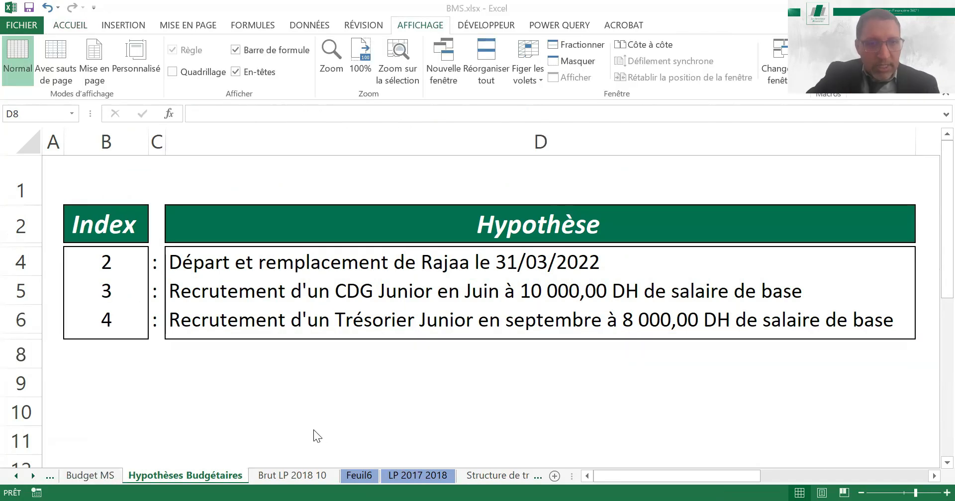
# Move the Brut LP 2018 10 sheet directly before Hypothèses Budgétaires and open the Structure de travail sheet
pyautogui.hotkey('ctrl', 'pagedown')
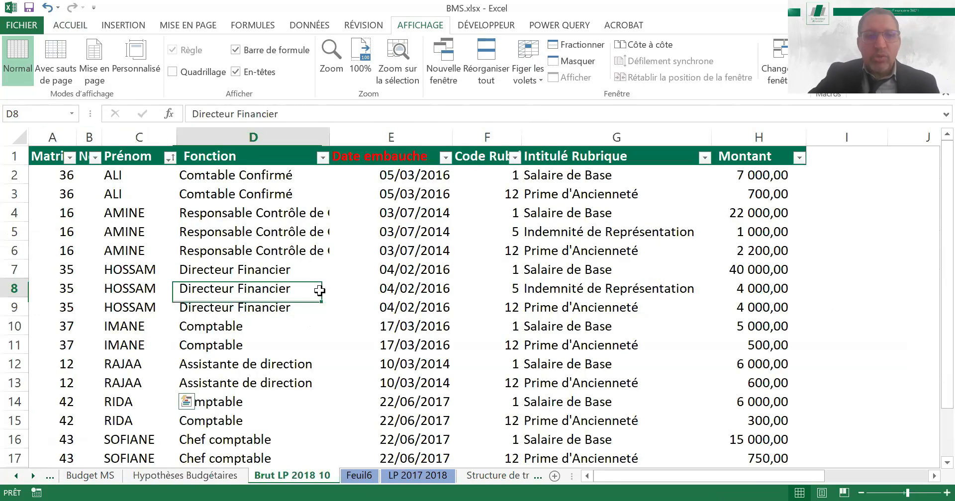
pyautogui.moveTo(277, 480); pyautogui.dragTo(106, 483)
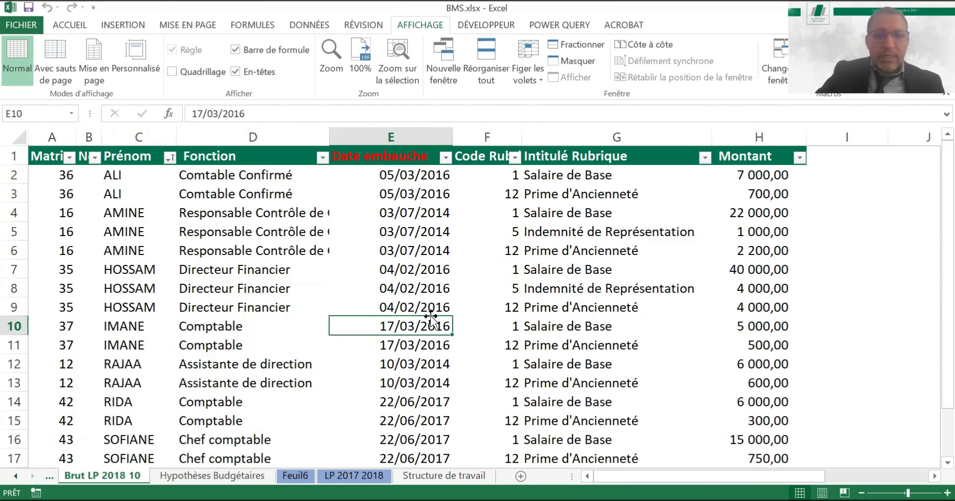
pyautogui.click(444, 476)
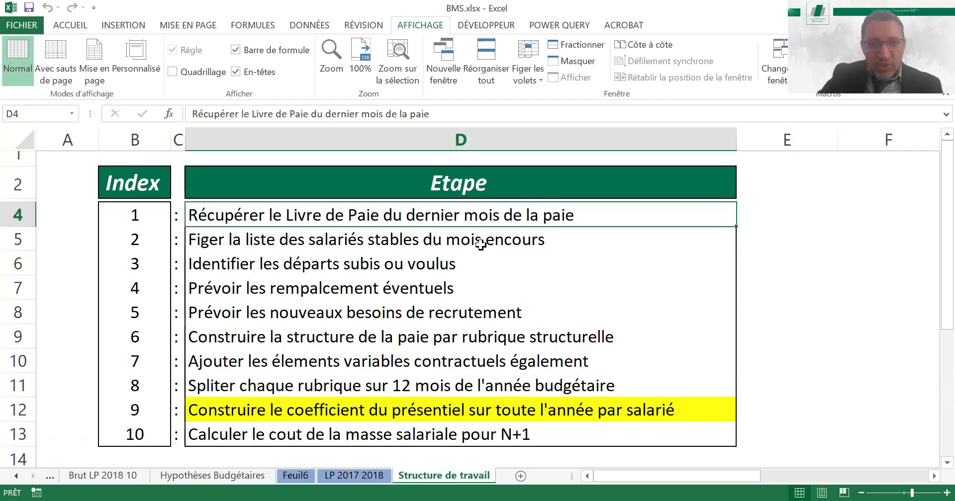
# Look at the LP 2017 2018 sheet and check the overall Total général of the pivot table on Feuil6
pyautogui.click(356, 474)
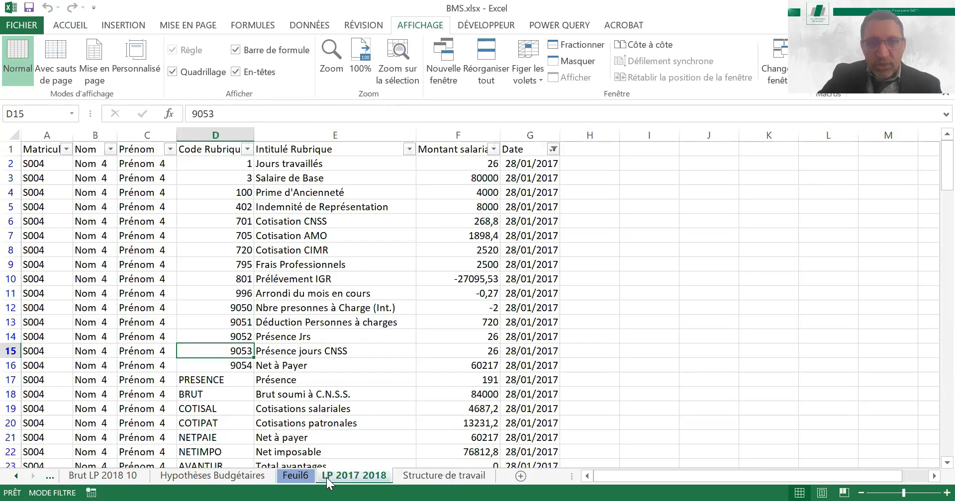
pyautogui.click(296, 476)
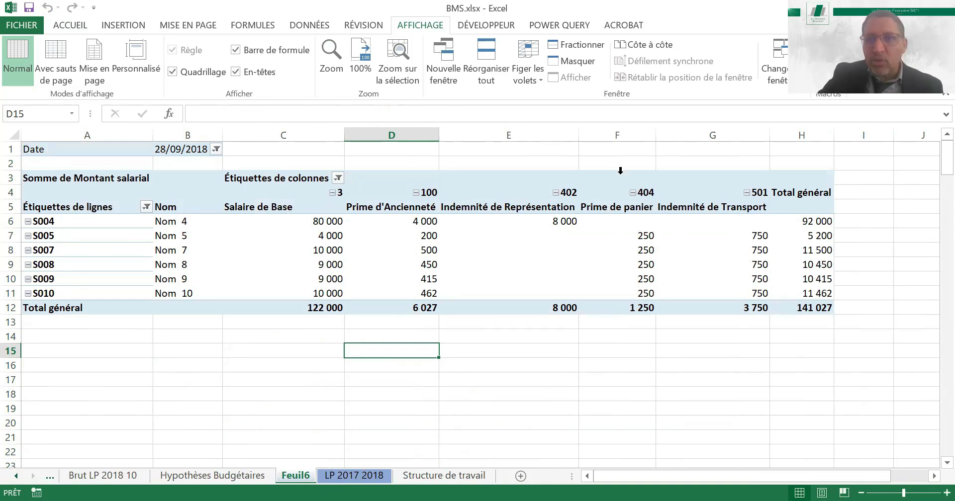
pyautogui.click(810, 307)
pyautogui.click(487, 391)
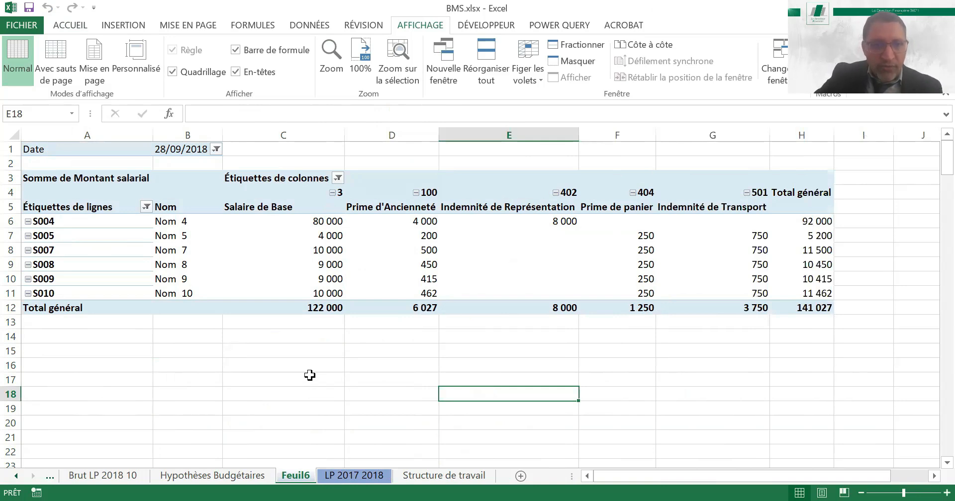
# Insert a pivot table on a new sheet from the Brut LP 2018 10 data
pyautogui.click(105, 476)
pyautogui.click(355, 267)
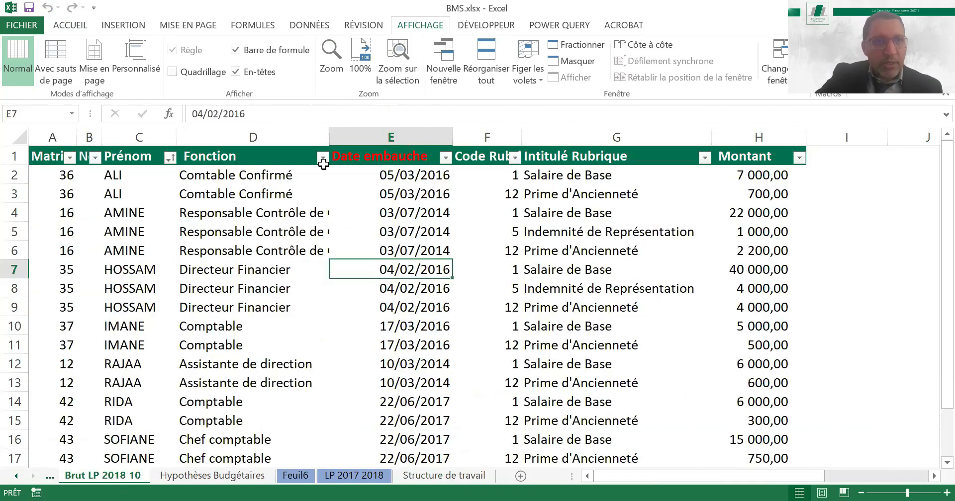
pyautogui.scroll(5, 33, 73)
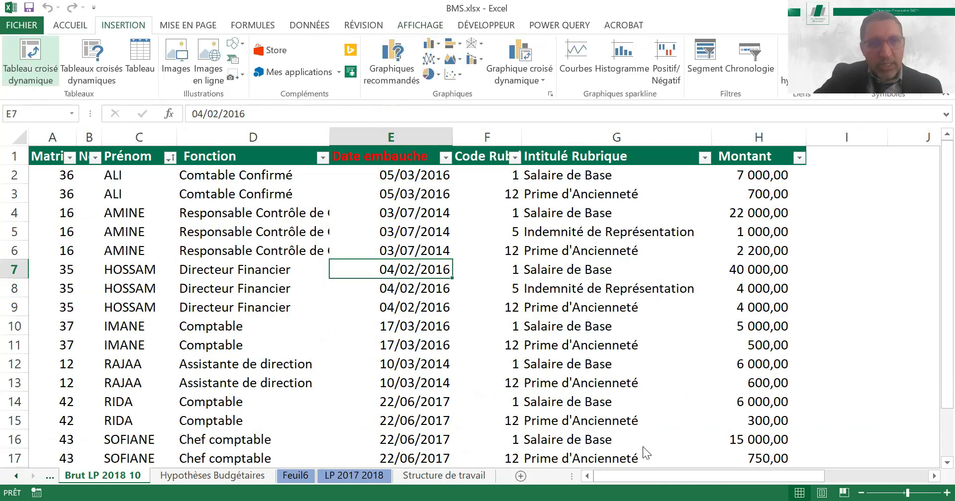
pyautogui.press('Return')
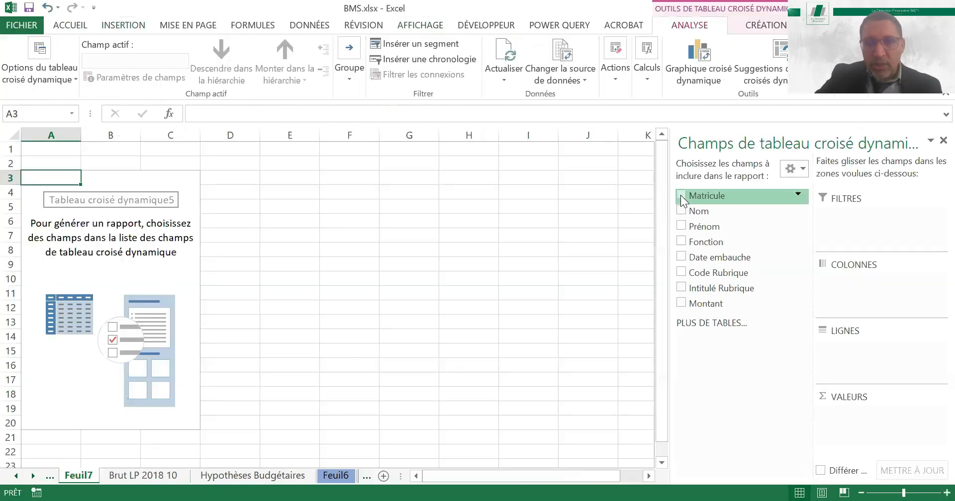
# Add Matricule and Nom to the pivot table as row fields, with Matricule above Nom
pyautogui.click(683, 195)
pyautogui.click(683, 211)
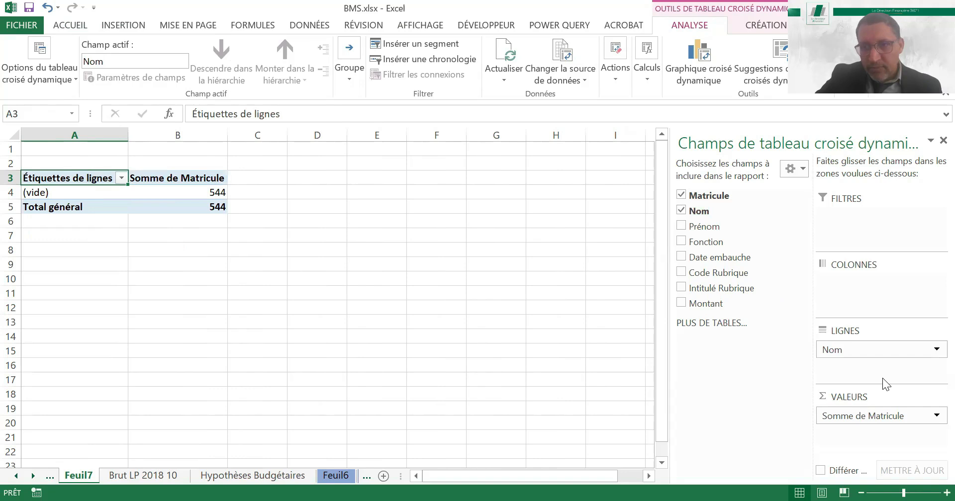
pyautogui.moveTo(886, 419); pyautogui.dragTo(852, 346)
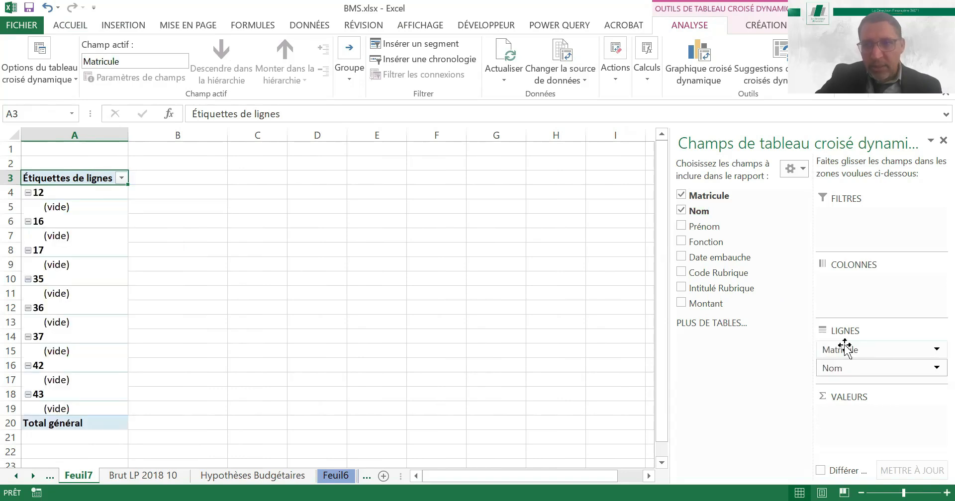
# Display the Matricule item labels in tabular form
pyautogui.click(845, 348)
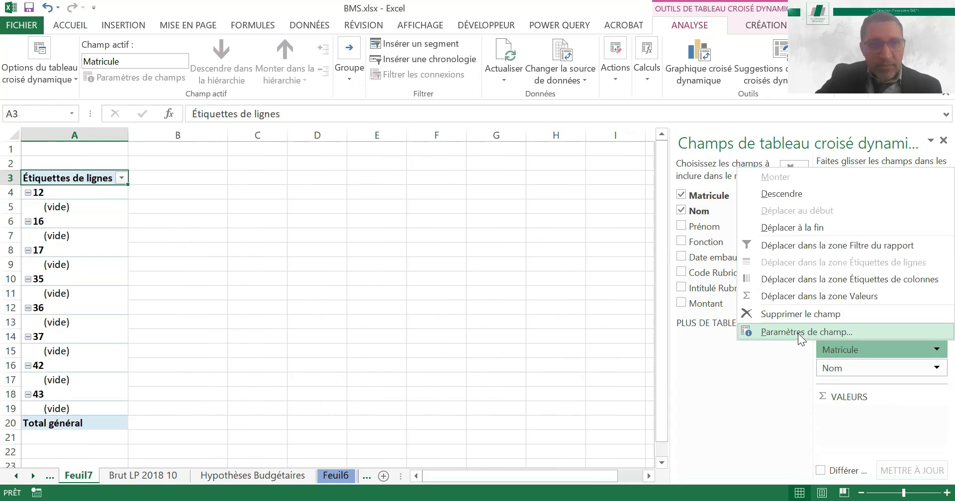
pyautogui.press('Return')
pyautogui.click(576, 244)
pyautogui.click(454, 329)
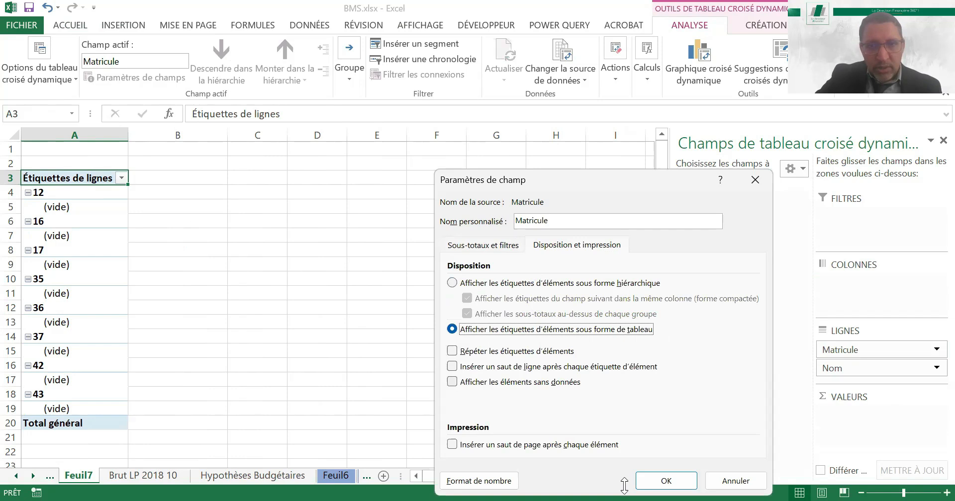
pyautogui.click(666, 482)
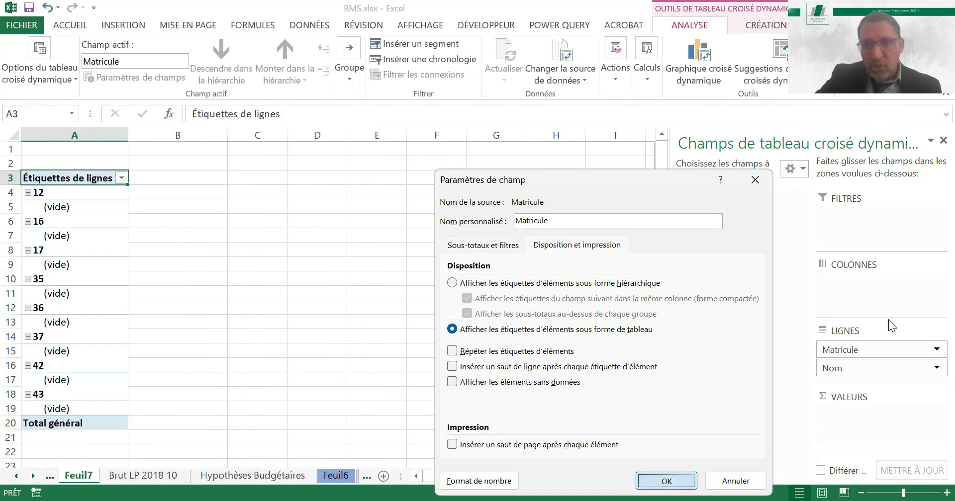
# Replace the Nom row field with Prénom and add Fonction and Date embauche as row fields
pyautogui.click(681, 211)
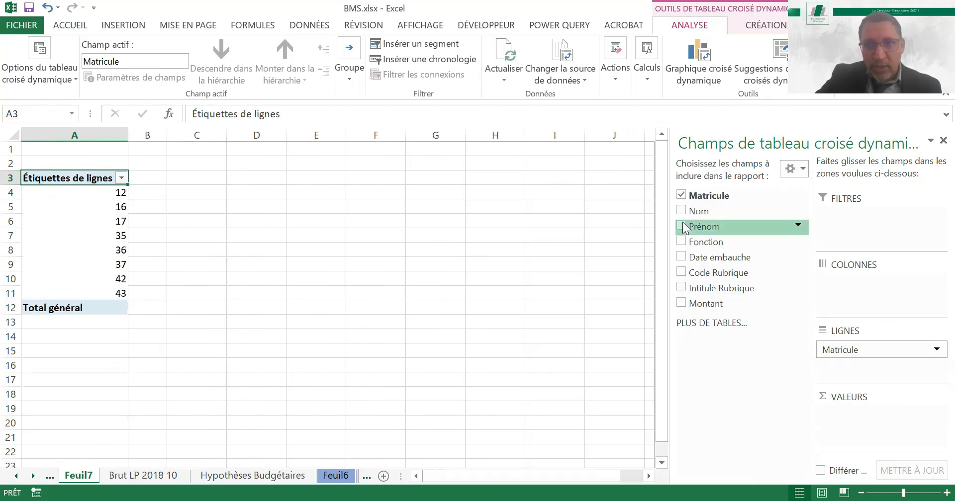
pyautogui.click(682, 227)
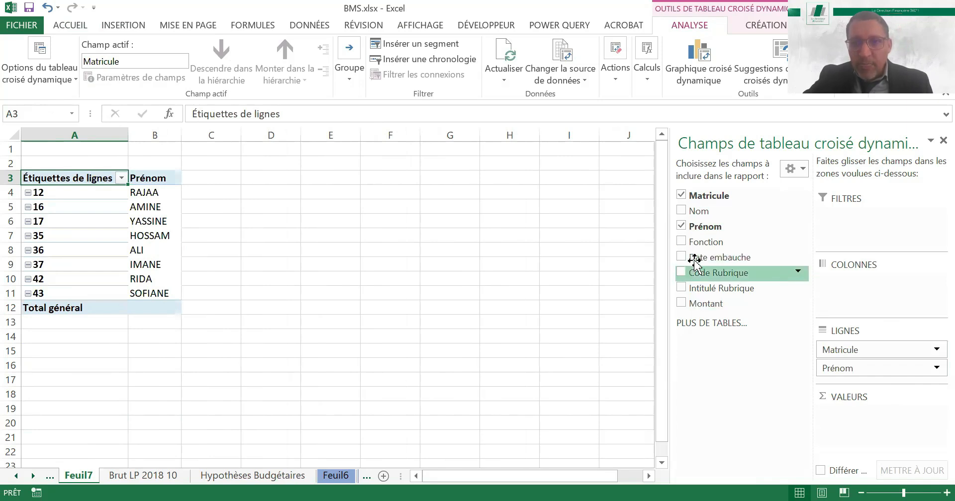
pyautogui.click(681, 242)
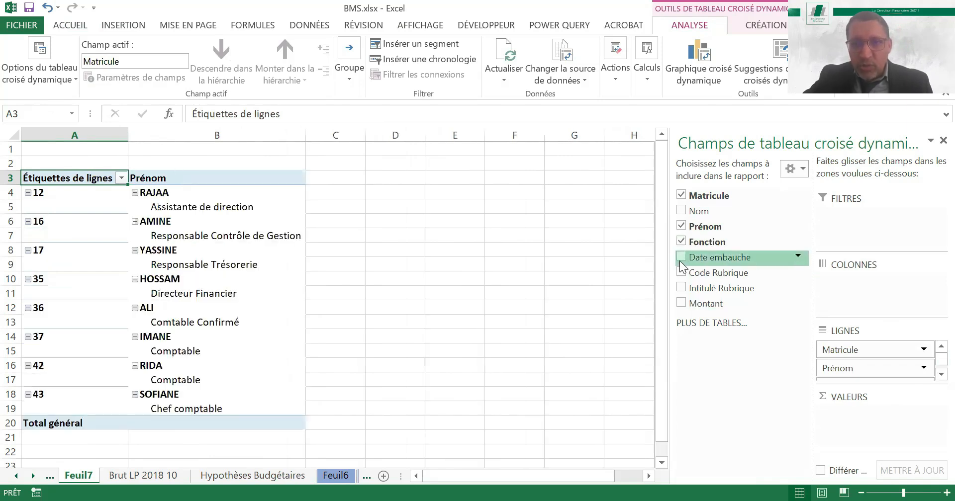
pyautogui.click(680, 258)
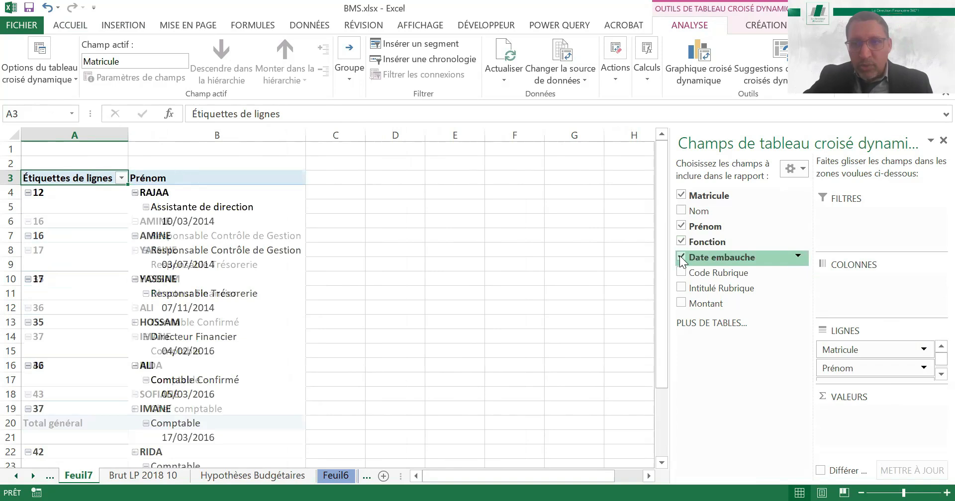
# Display the Prénom item labels of the pivot table in tabular form
pyautogui.click(940, 374)
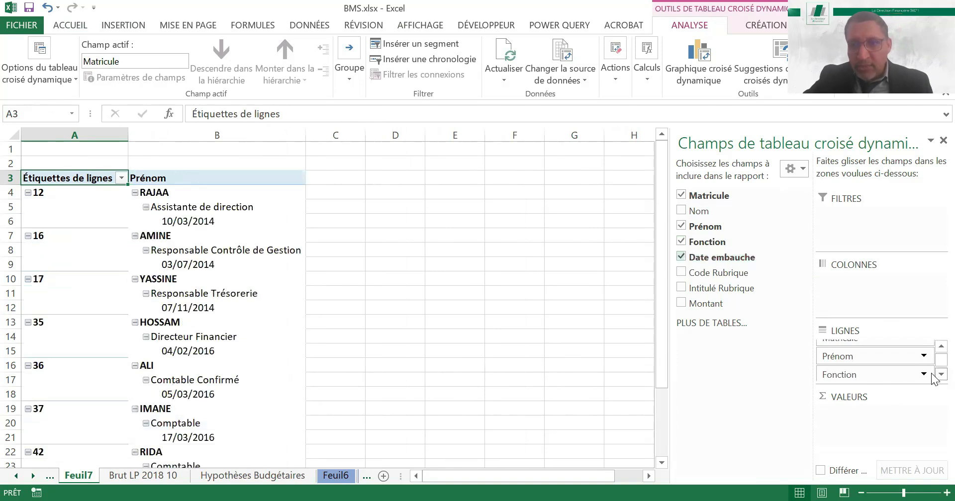
pyautogui.click(849, 358)
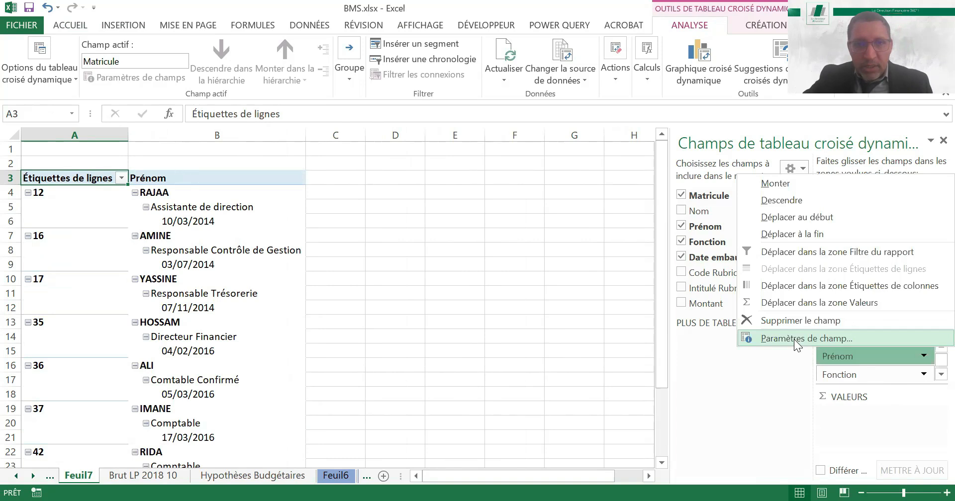
pyautogui.click(796, 339)
pyautogui.click(571, 245)
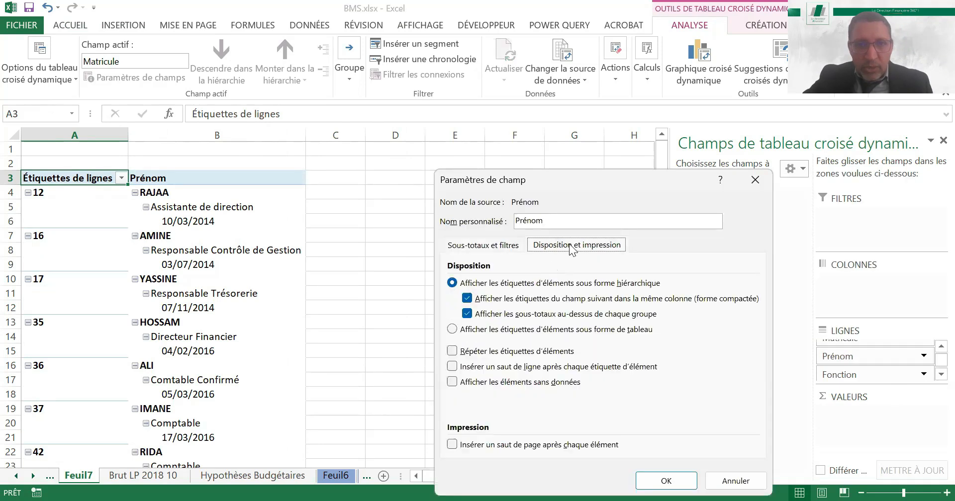
pyautogui.click(454, 330)
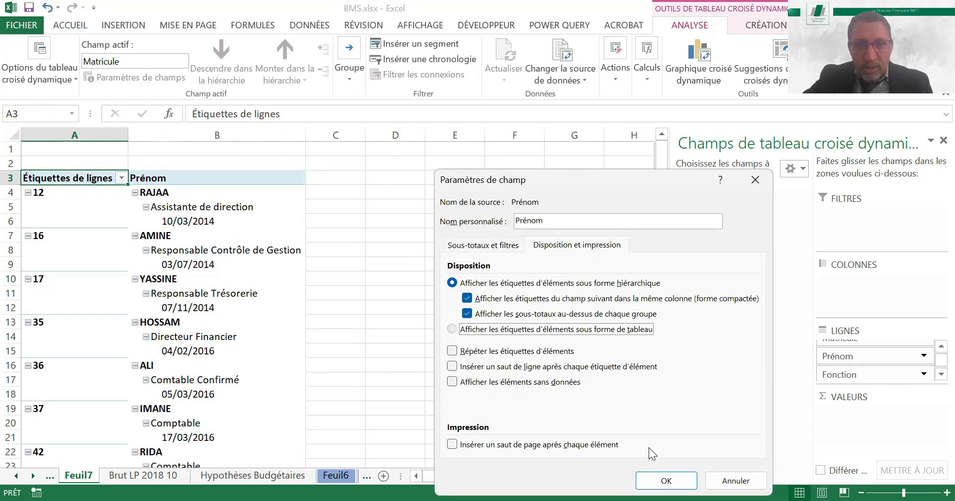
pyautogui.click(666, 481)
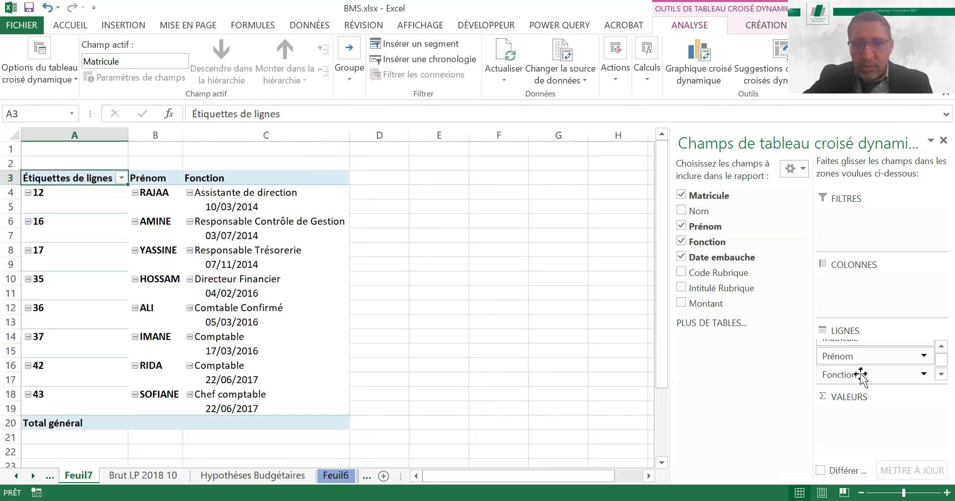
# Display the Fonction item labels of the pivot table in tabular form
pyautogui.click(845, 374)
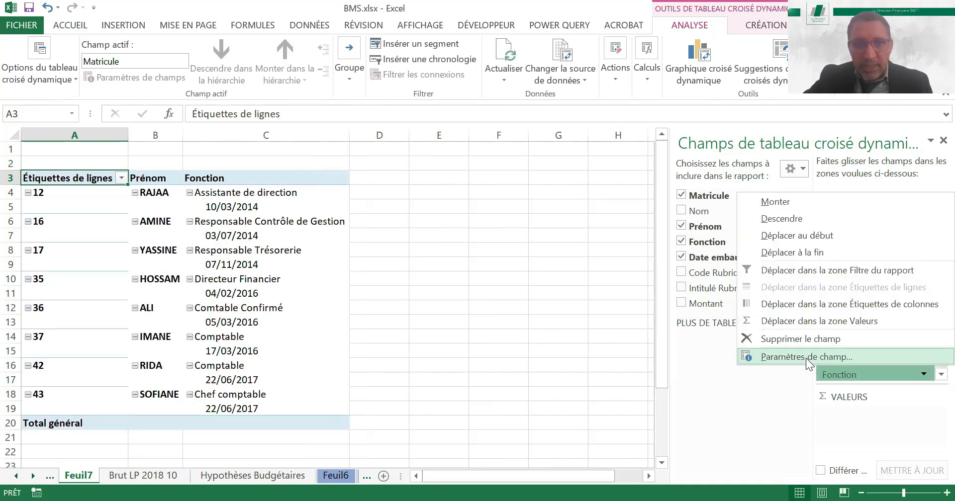
pyautogui.click(806, 358)
pyautogui.click(574, 244)
pyautogui.click(453, 329)
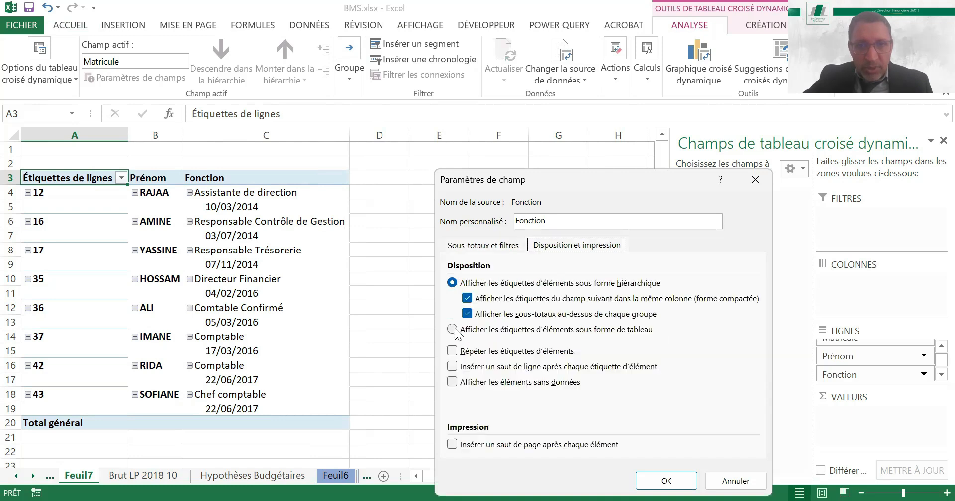
pyautogui.click(666, 479)
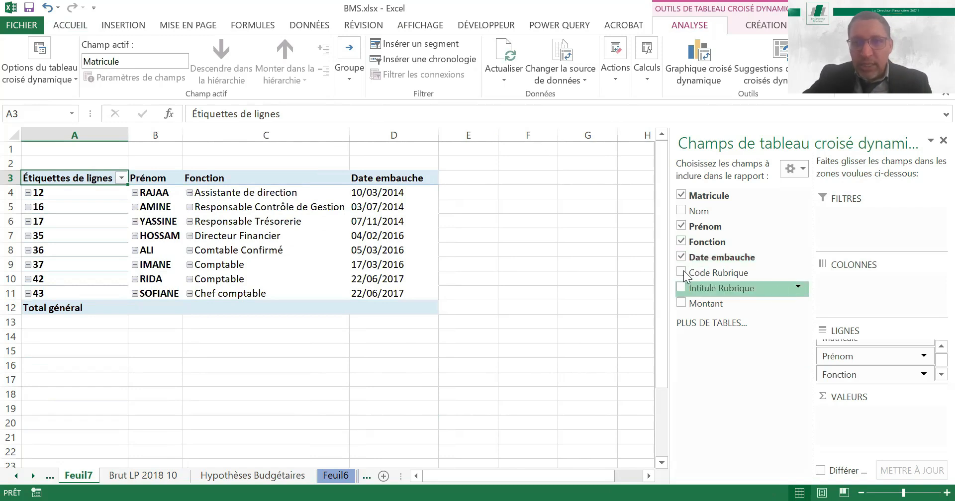
# Add Code Rubrique and Intitulé Rubrique as column fields, with Code Rubrique in tabular form and without subtotals
pyautogui.moveTo(701, 271); pyautogui.dragTo(852, 306)
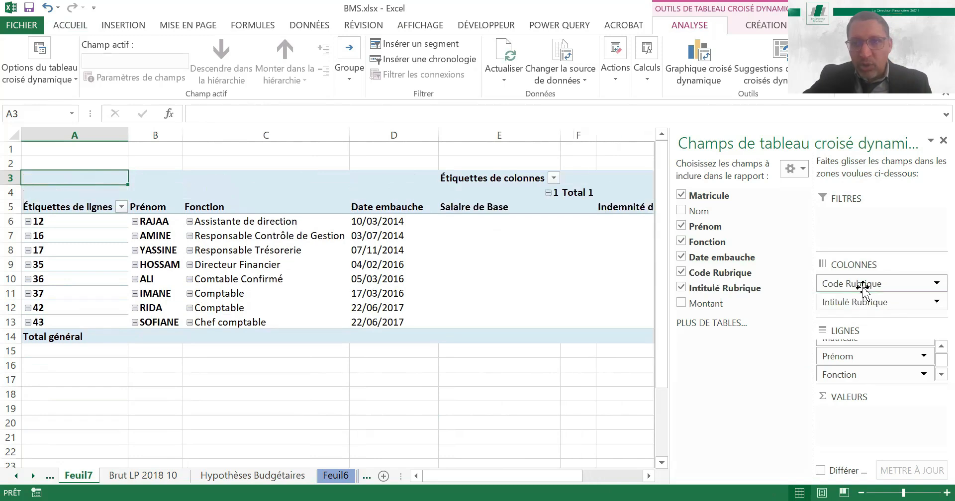
pyautogui.click(846, 283)
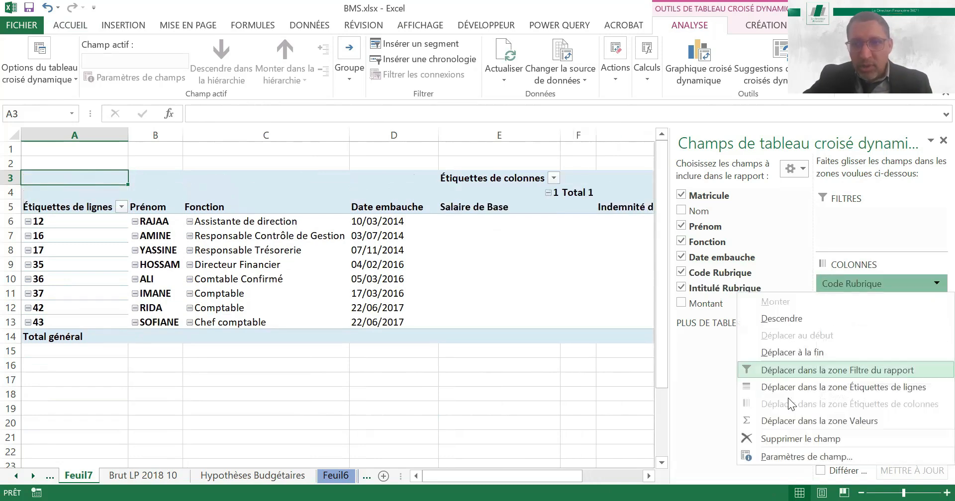
pyautogui.click(784, 457)
pyautogui.click(452, 298)
pyautogui.click(562, 251)
pyautogui.click(451, 330)
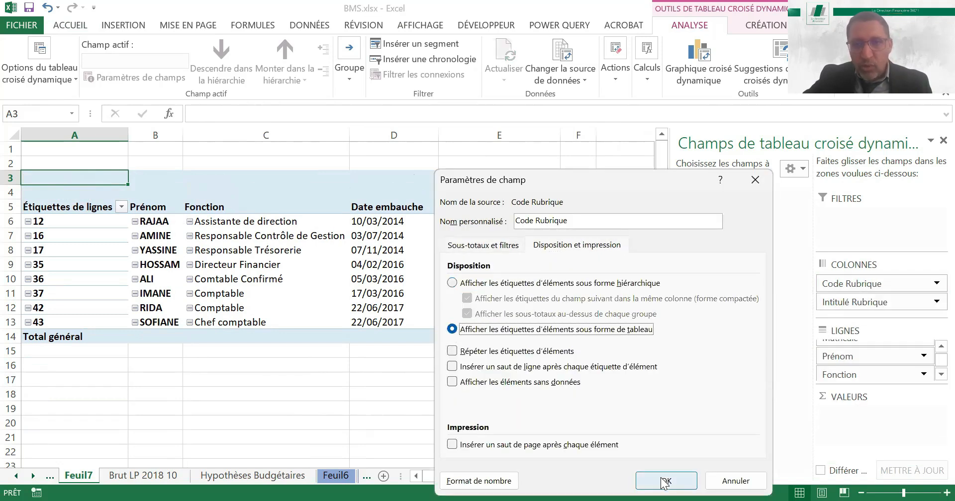
pyautogui.click(666, 481)
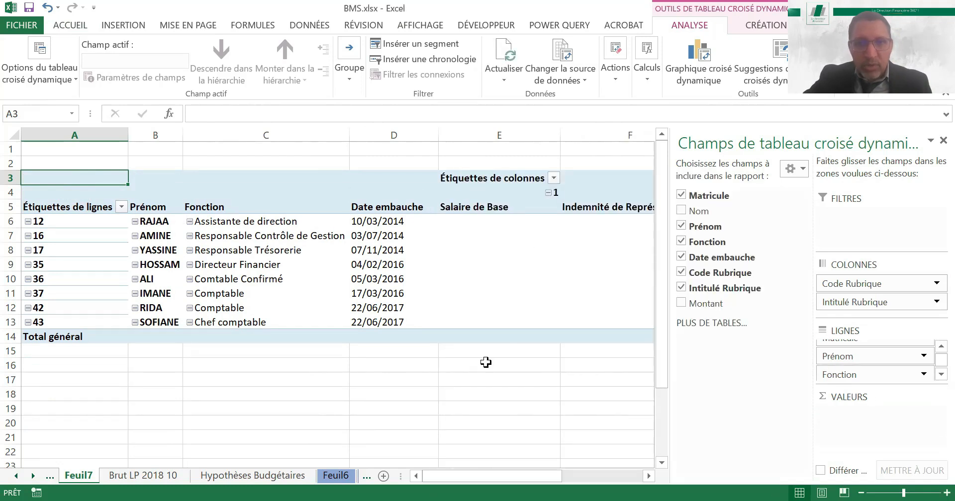
# Wrap the text in the pay item columns and add Montant to the pivot table as a summed value field
pyautogui.click(479, 378)
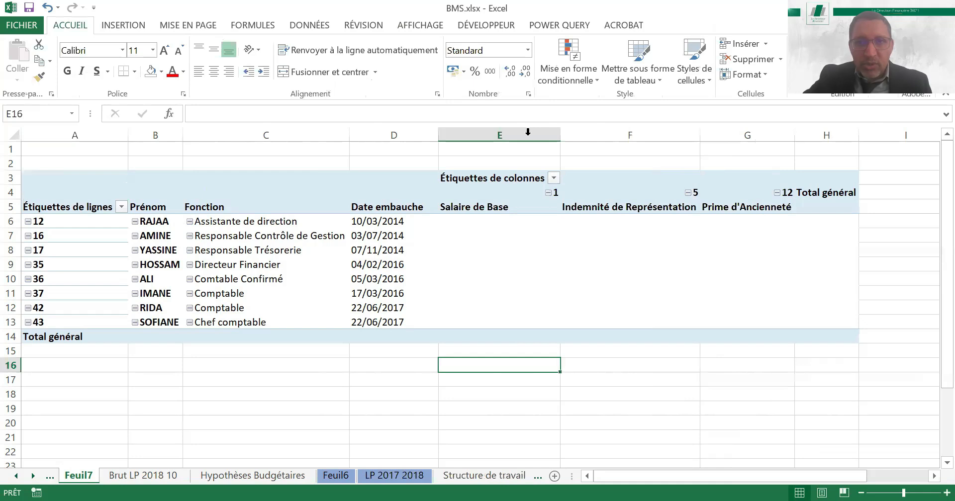
pyautogui.click(577, 295)
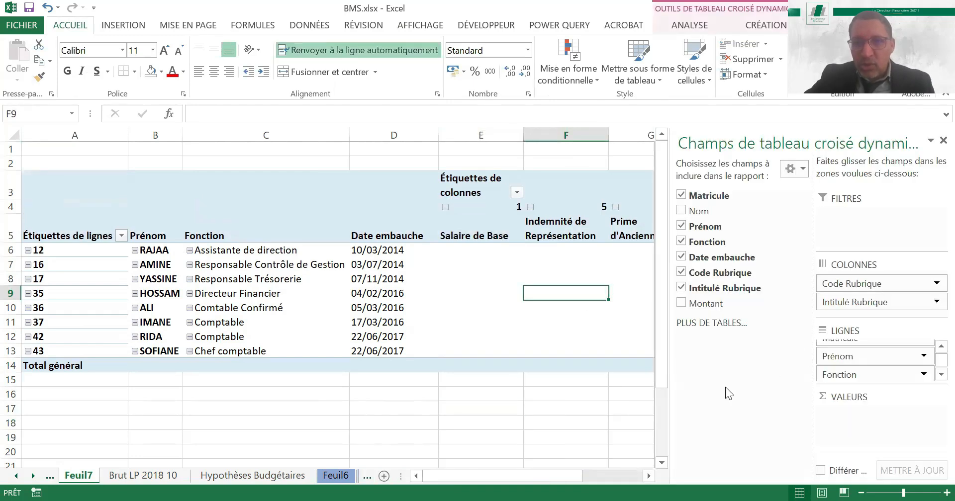
pyautogui.moveTo(681, 304); pyautogui.dragTo(890, 417)
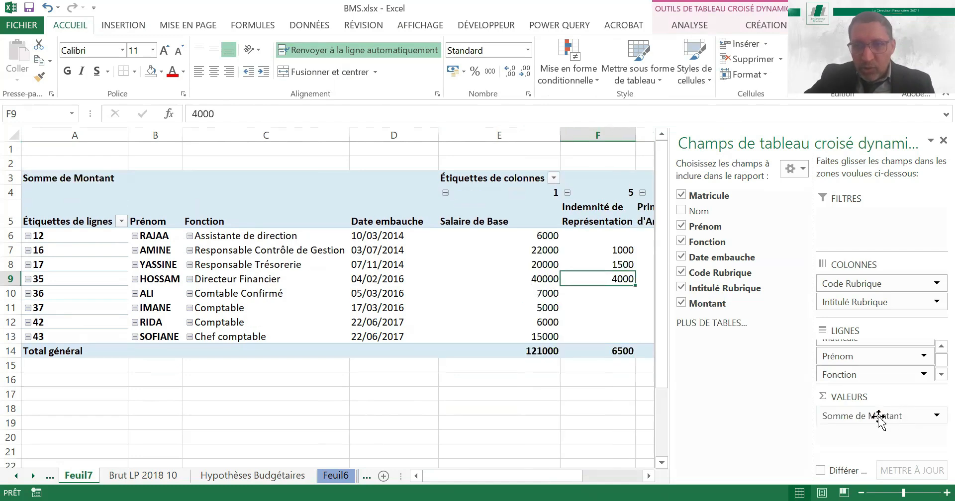
# Format the Somme de Montant values as Nombre with 2 decimals and a thousands separator
pyautogui.click(828, 416)
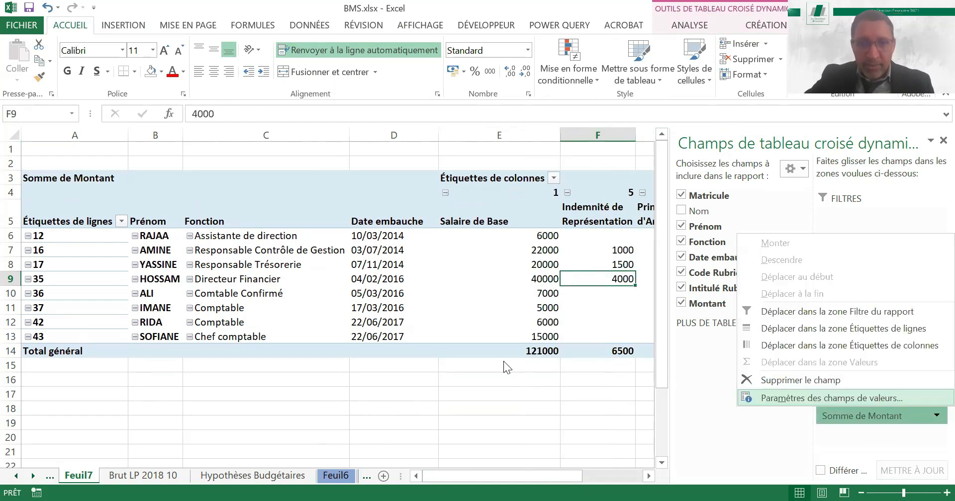
pyautogui.press('Return')
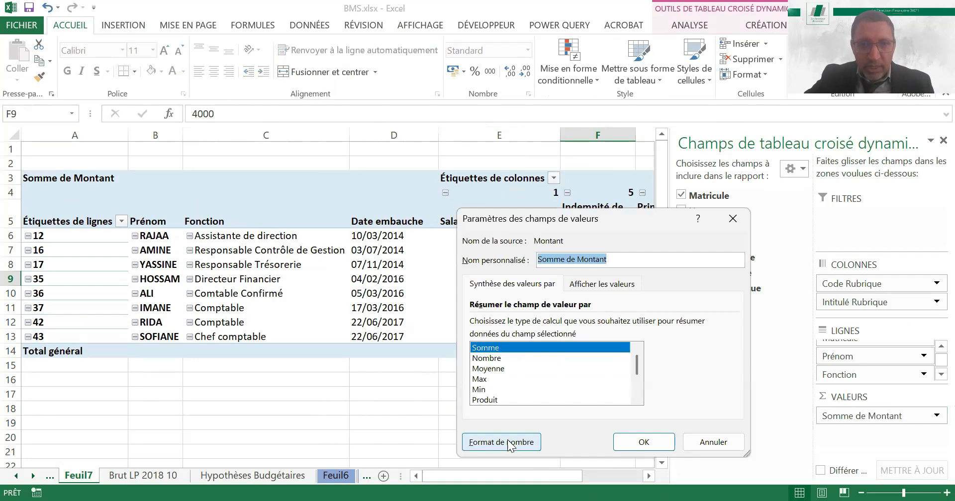
pyautogui.click(508, 446)
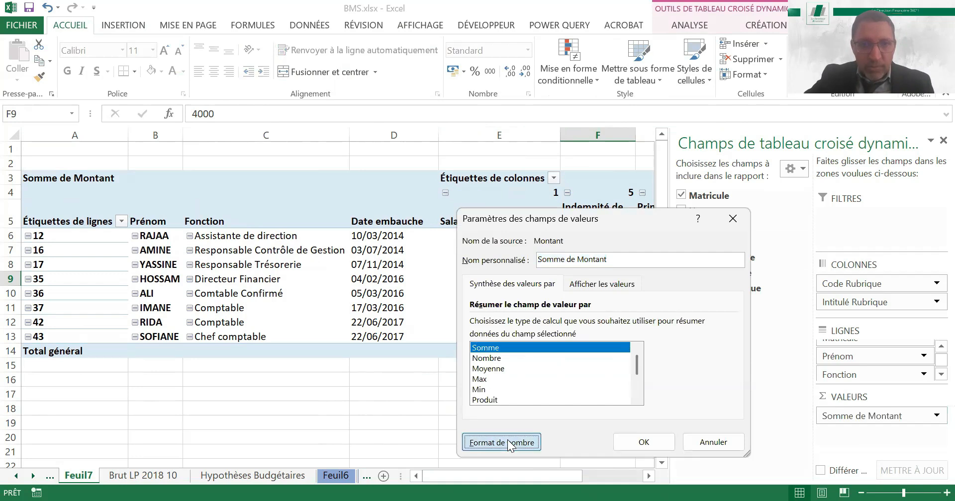
pyautogui.click(525, 259)
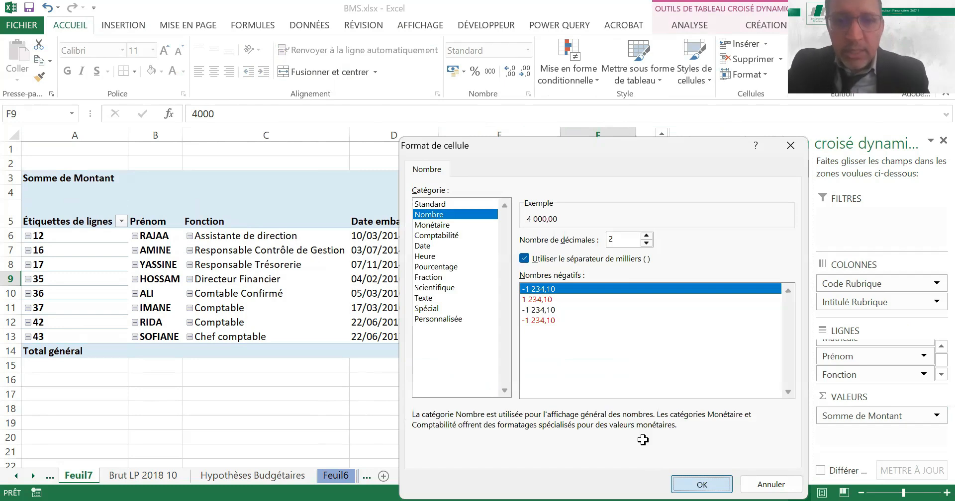
pyautogui.click(476, 396)
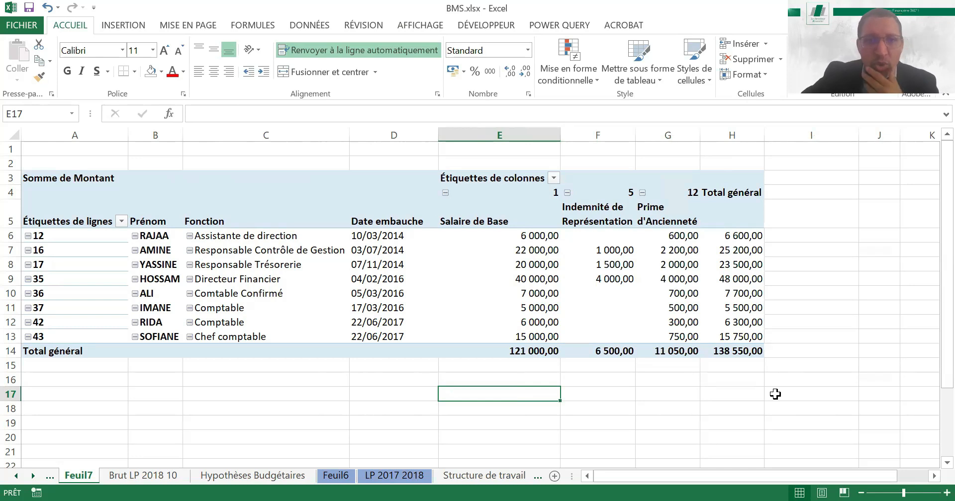
# Review stages 1 to 5 on the Structure de travail sheet and the departure and recruitment assumptions on the Hypothèses Budgétaires sheet
pyautogui.click(405, 406)
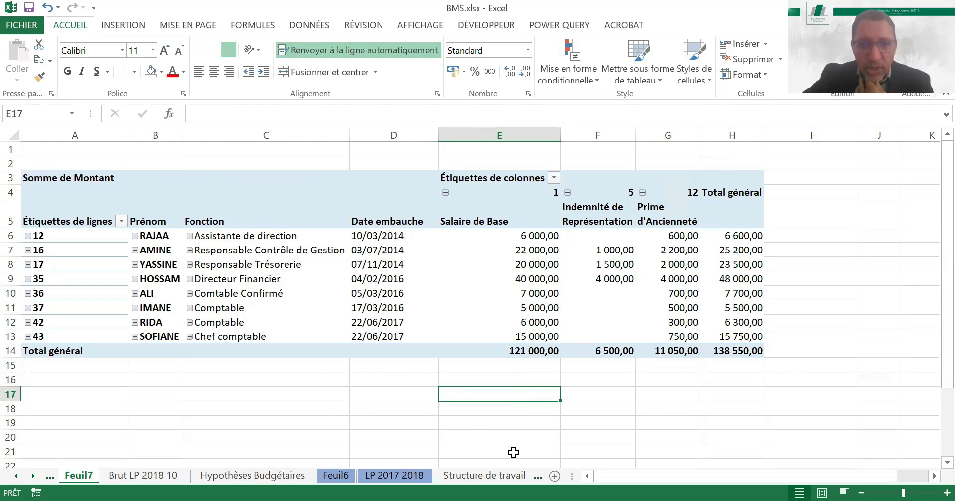
pyautogui.moveTo(572, 476); pyautogui.dragTo(738, 484)
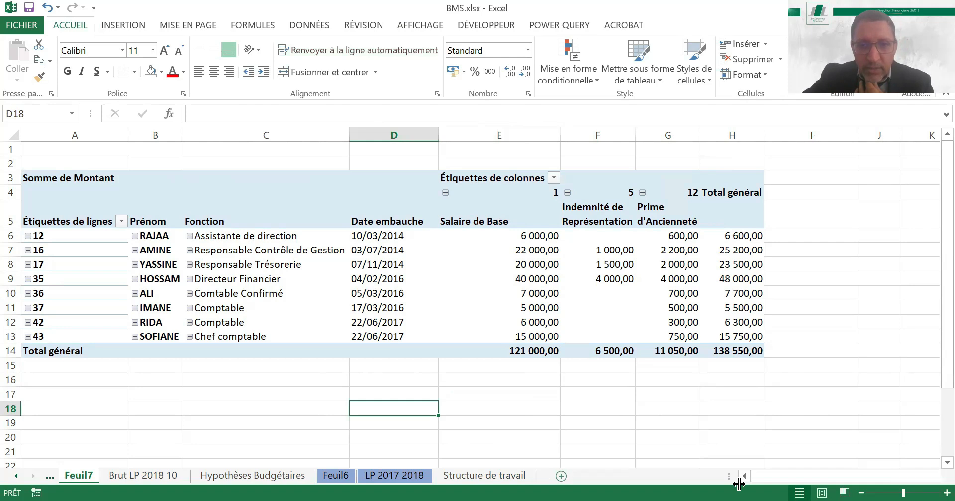
pyautogui.click(484, 476)
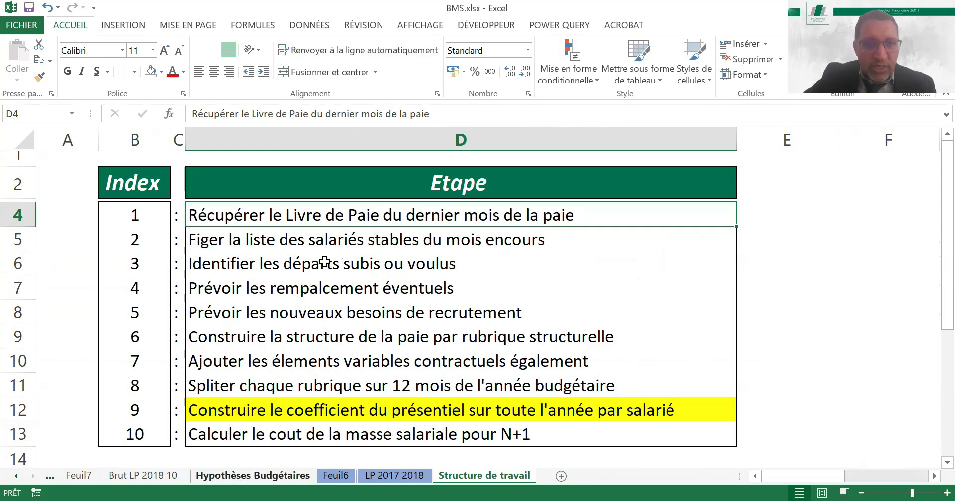
pyautogui.click(285, 311)
pyautogui.moveTo(286, 242); pyautogui.dragTo(284, 314)
pyautogui.click(223, 478)
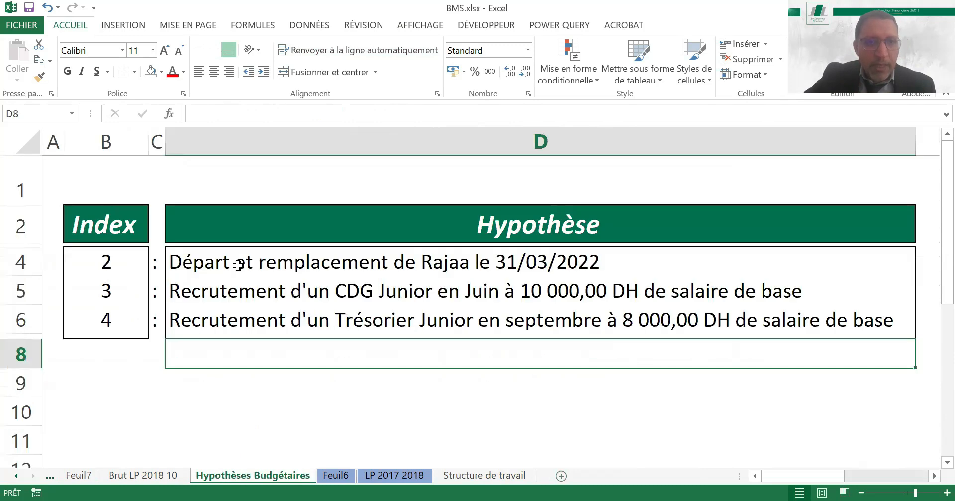
pyautogui.click(528, 271)
pyautogui.click(293, 286)
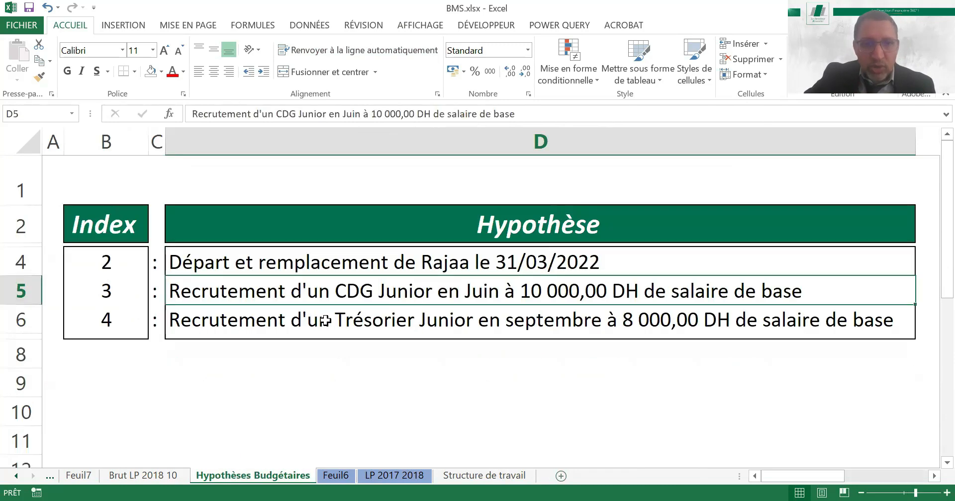
pyautogui.press('Down')
# Review stages 6 to 8 on the Structure de travail sheet, covering pay structure, variable elements and the 12-month split
pyautogui.click(500, 478)
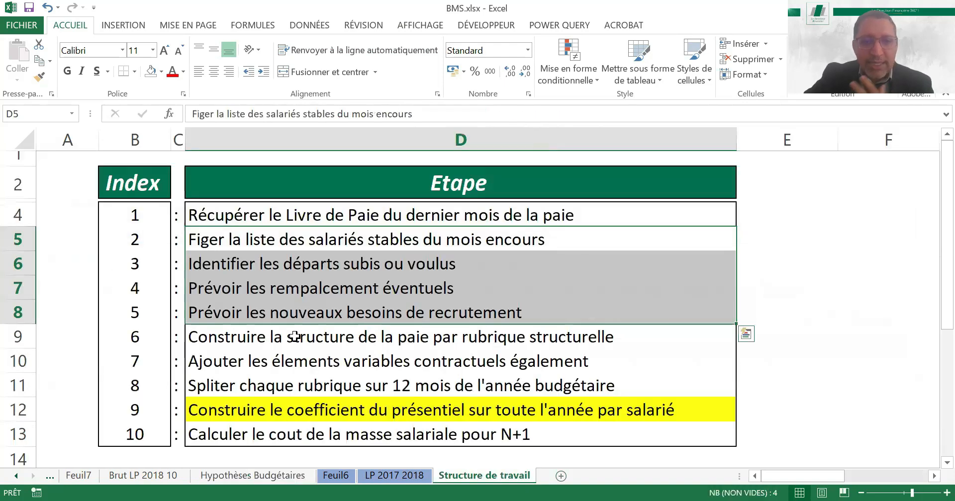
pyautogui.click(295, 337)
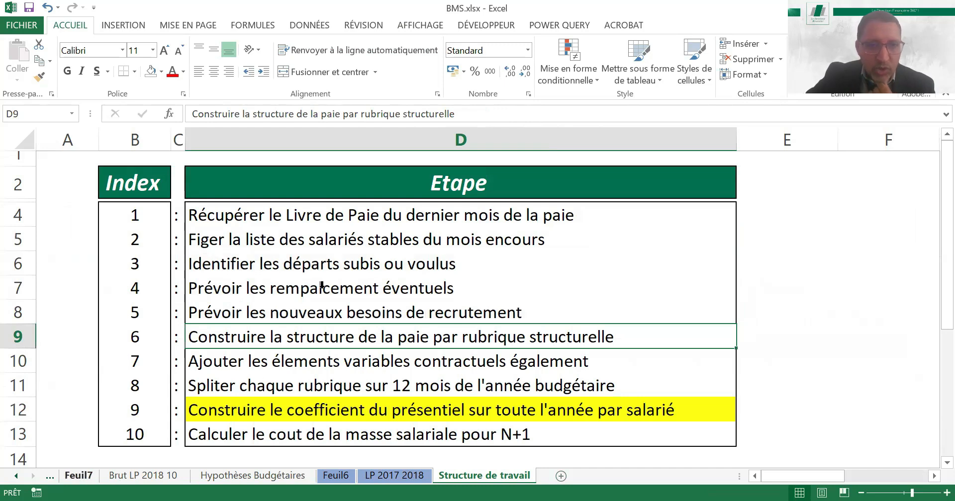
pyautogui.click(77, 476)
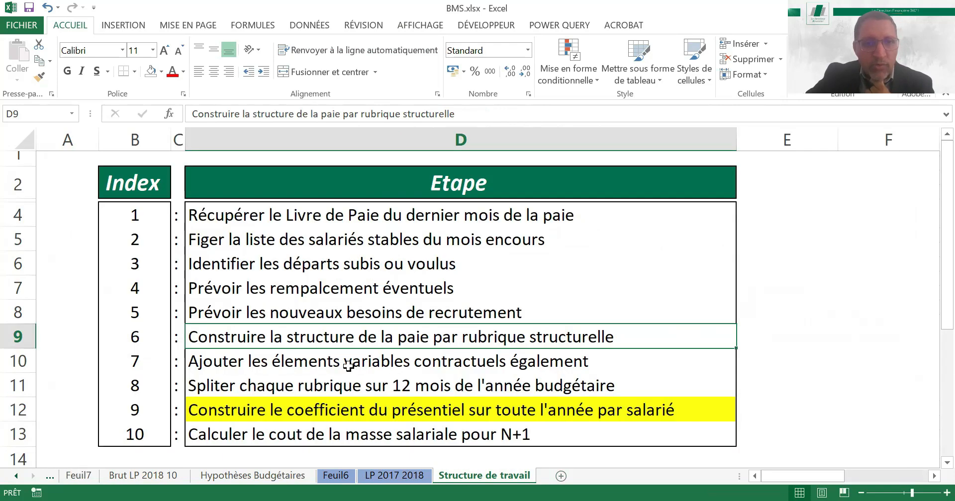
pyautogui.click(348, 367)
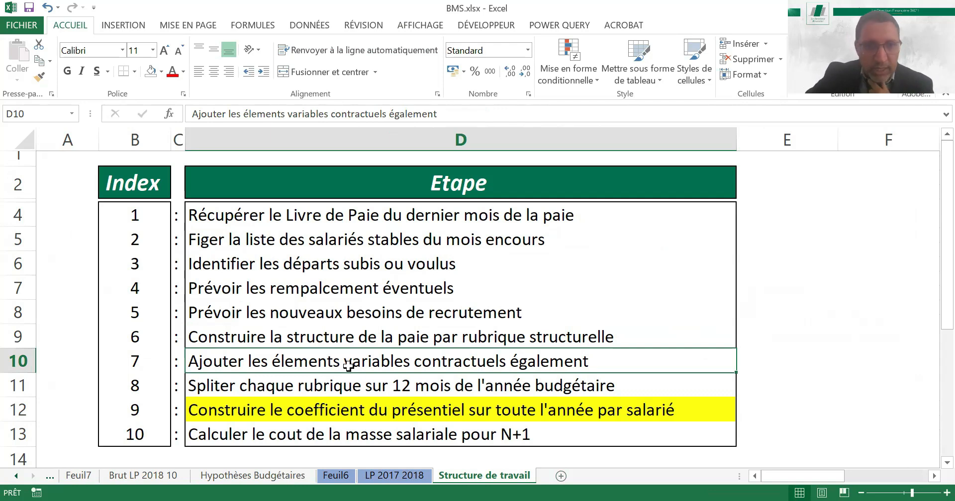
pyautogui.click(349, 387)
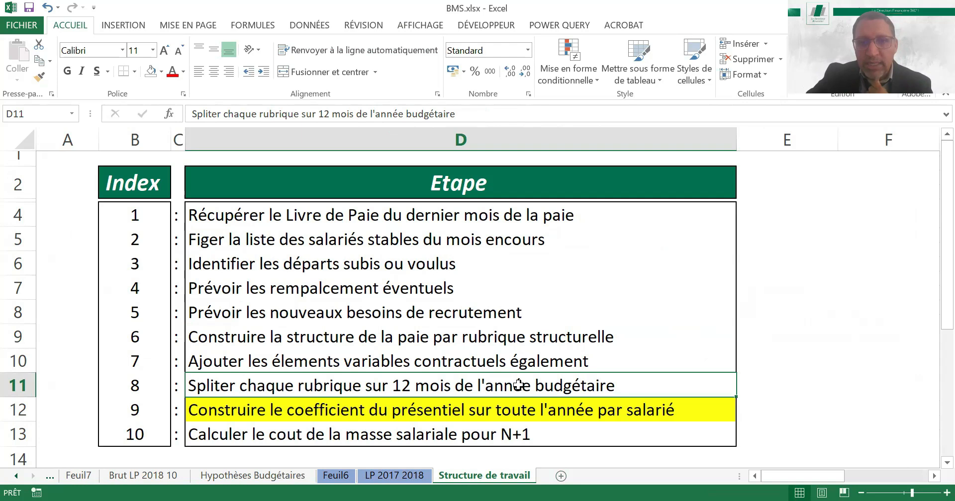
# Rename the pivot table sheet Feuil7 as MS N+1
pyautogui.click(81, 476)
pyautogui.doubleClick(81, 475)
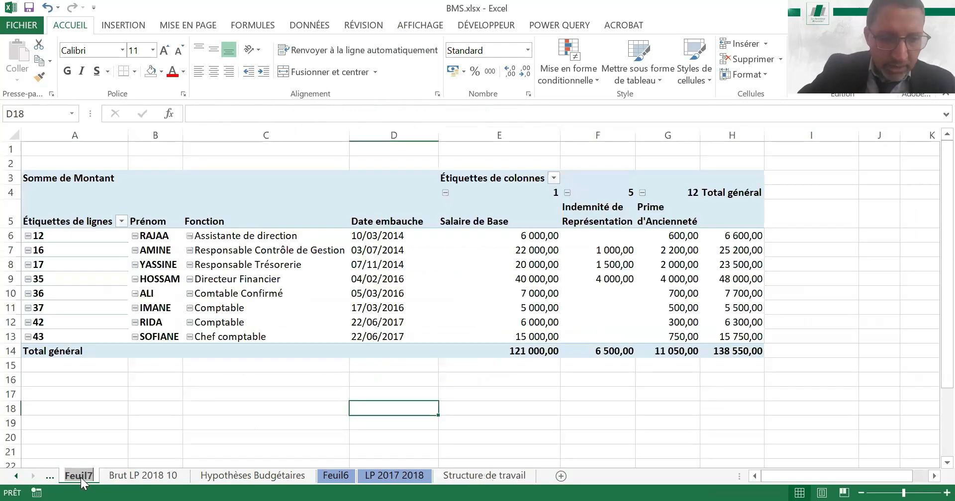
pyautogui.write('MS')
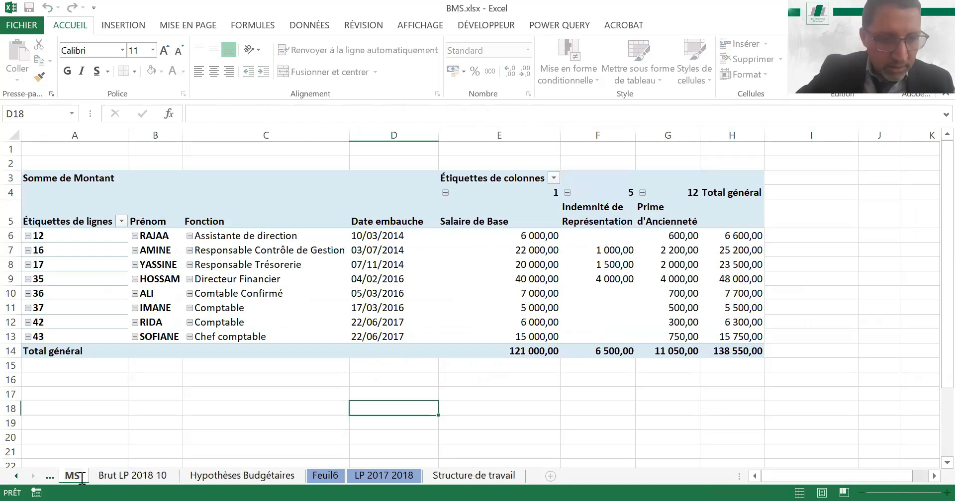
pyautogui.write(' N')
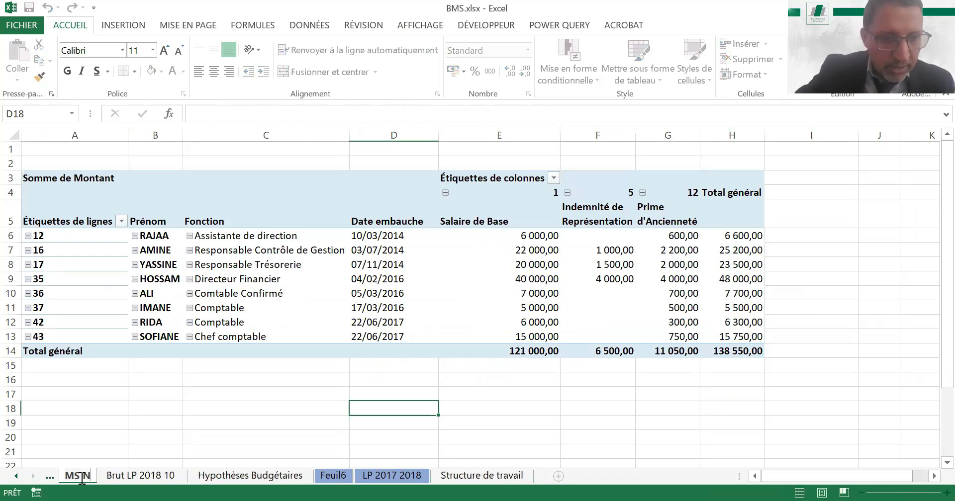
pyautogui.write('+1')
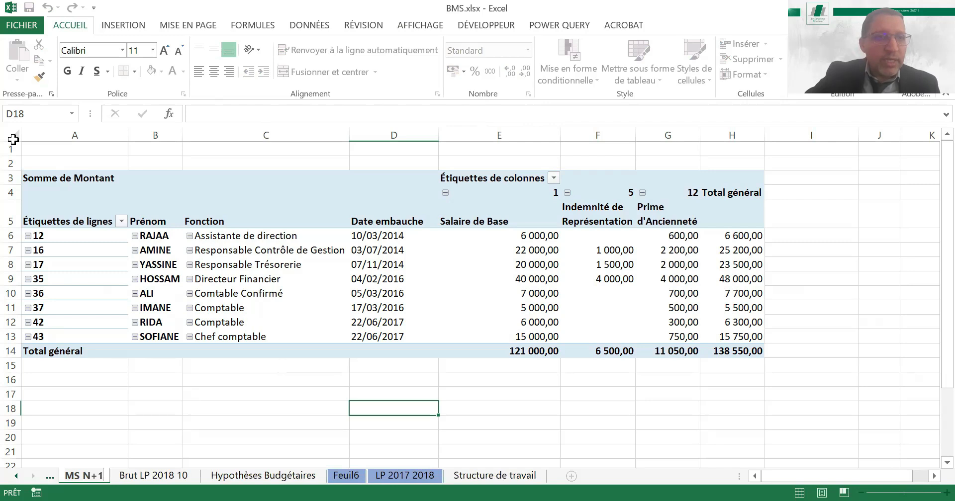
pyautogui.click(266, 366)
# Replace the pivot table on the MS N+1 sheet with a static copy of its values and number formats
pyautogui.click(14, 135)
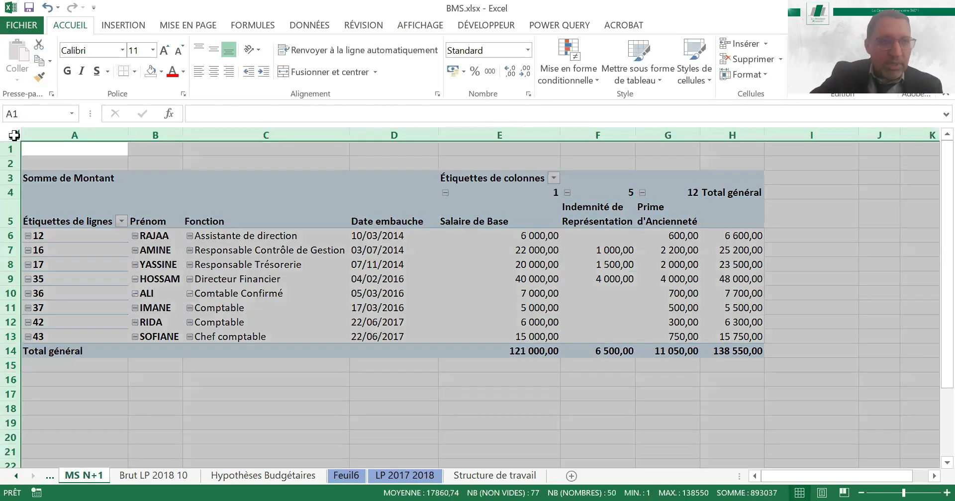
pyautogui.hotkey('ctrl', 'c')
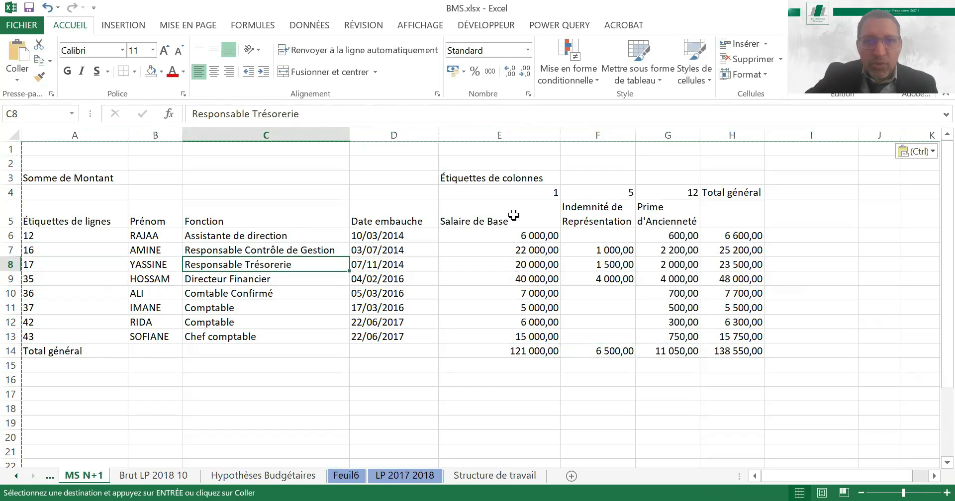
pyautogui.click(513, 217)
# Replace the Étiquettes de colonnes heading in E3 with Rubrique
pyautogui.click(515, 177)
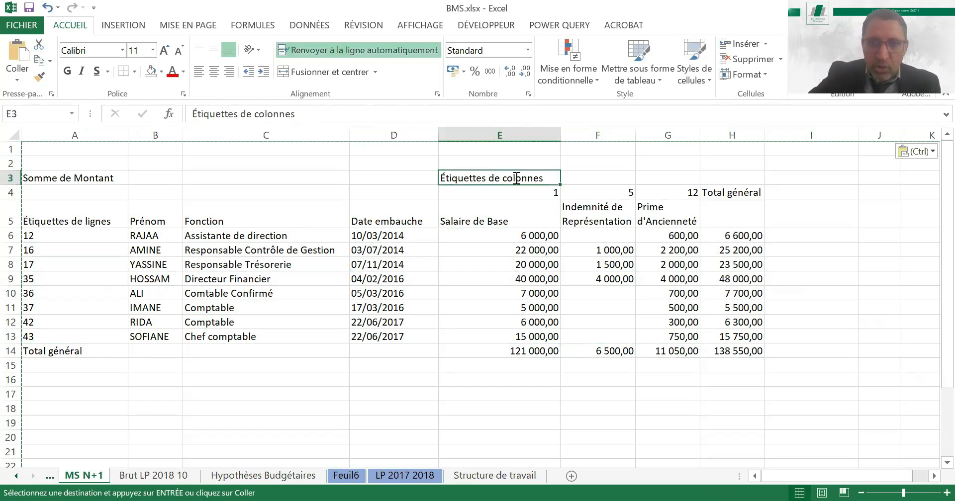
pyautogui.write('m')
pyautogui.press('BackSpace')
pyautogui.write('r')
pyautogui.press('BackSpace')
pyautogui.write('Rubrique')
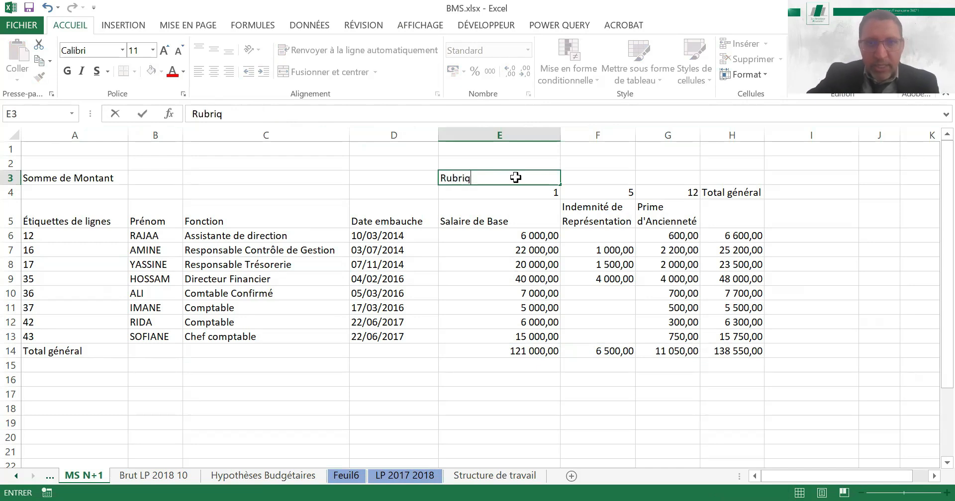
pyautogui.press('Return')
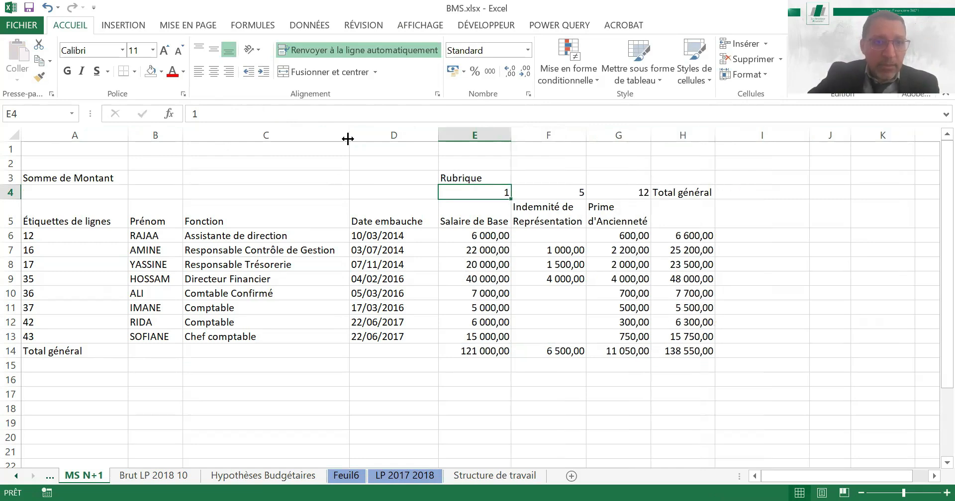
# Rename the Étiquettes de lignes header to Mat and clear the Somme de Montant label in A3
pyautogui.click(63, 217)
pyautogui.write('Mat')
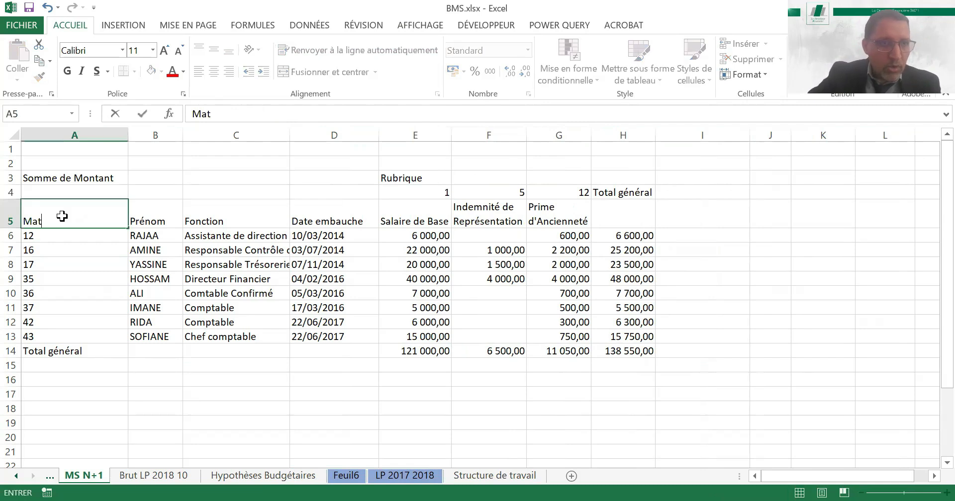
pyautogui.press('Return')
pyautogui.click(35, 180)
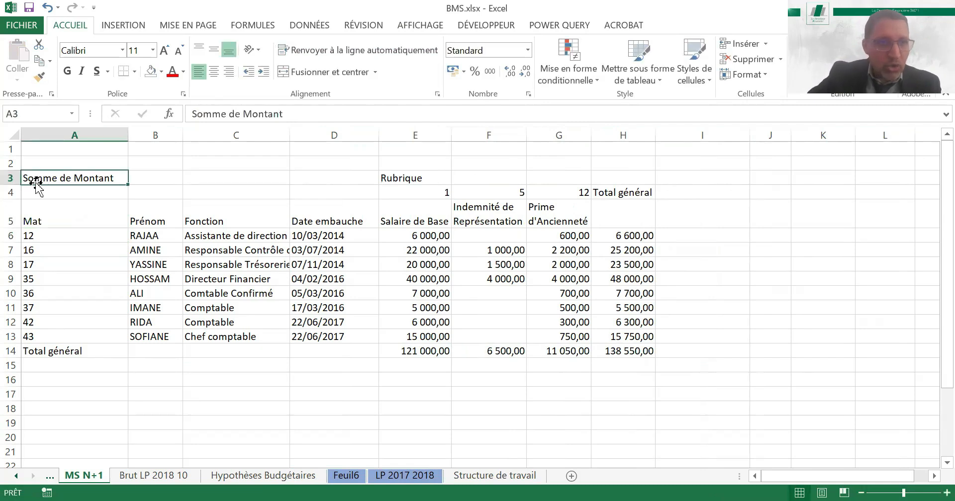
pyautogui.press('Delete')
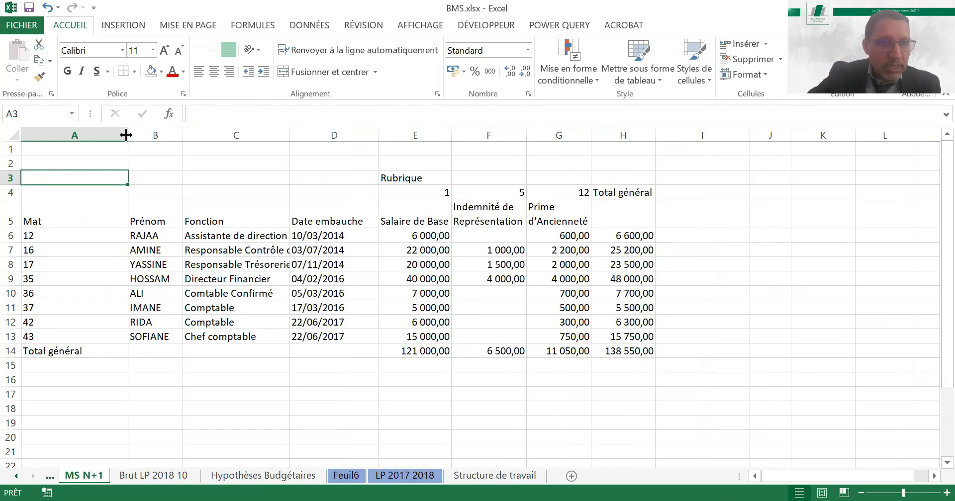
# Shorten the Total général row label in A14 to TG and fit column A to its contents
pyautogui.doubleClick(126, 135)
pyautogui.click(32, 349)
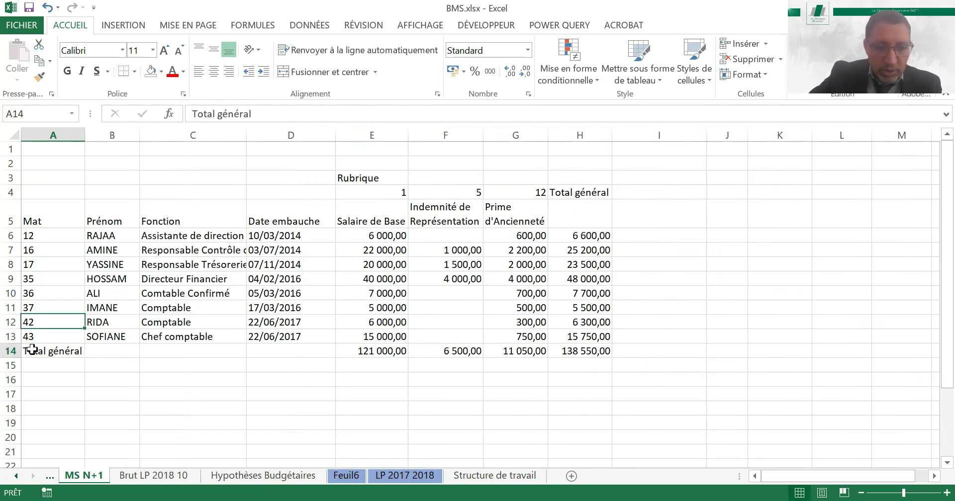
pyautogui.write('TG')
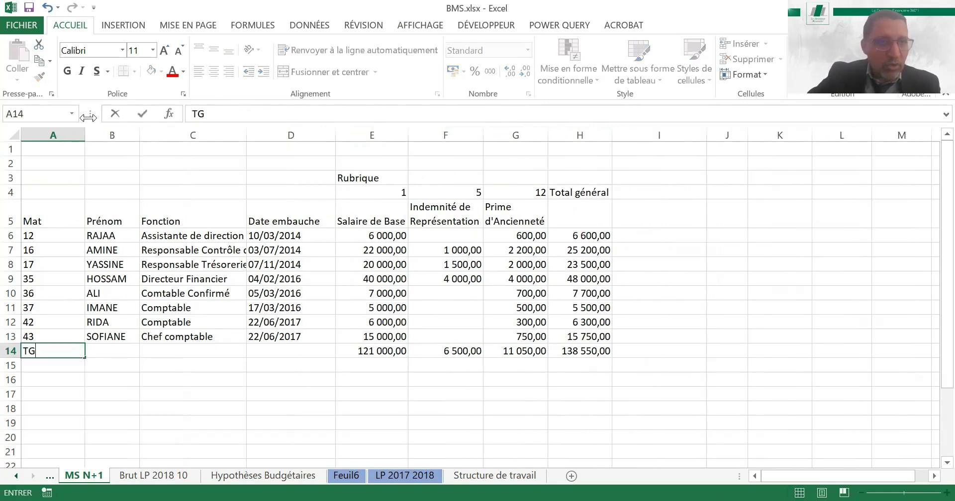
pyautogui.press('Return')
pyautogui.doubleClick(85, 135)
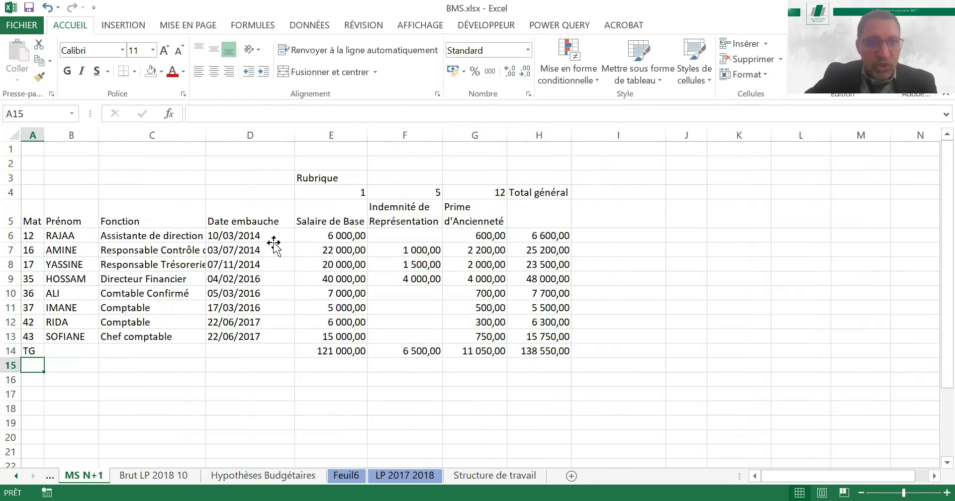
# Clear the Total général column and the cells above the headers, and narrow column H to a thin spacer
pyautogui.click(273, 239)
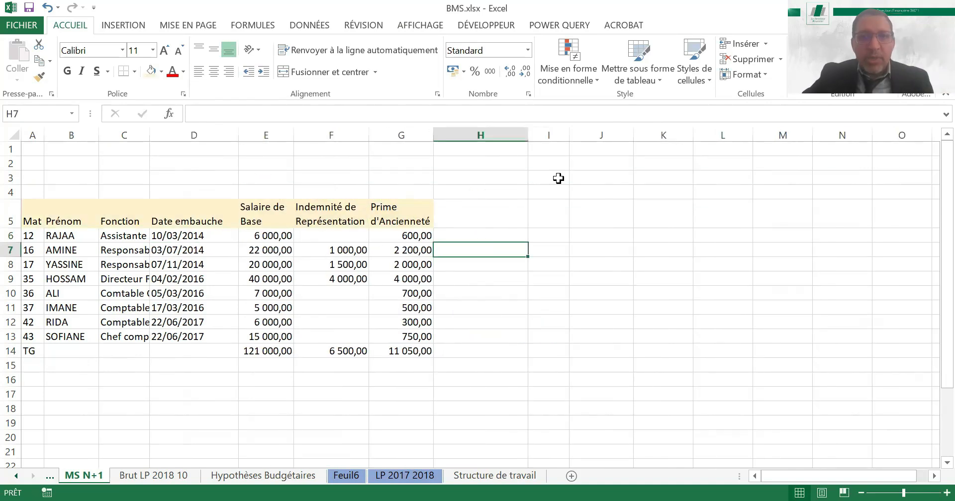
pyautogui.moveTo(528, 135); pyautogui.dragTo(445, 160)
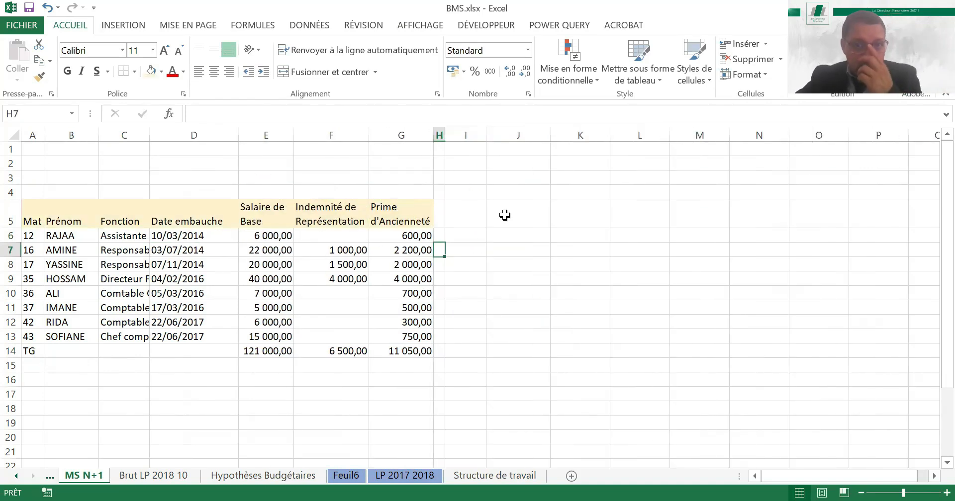
# Fill the month numbers 1 to 12 across I5:T5 and merge and centre the cells I4:T4 above them
pyautogui.click(476, 215)
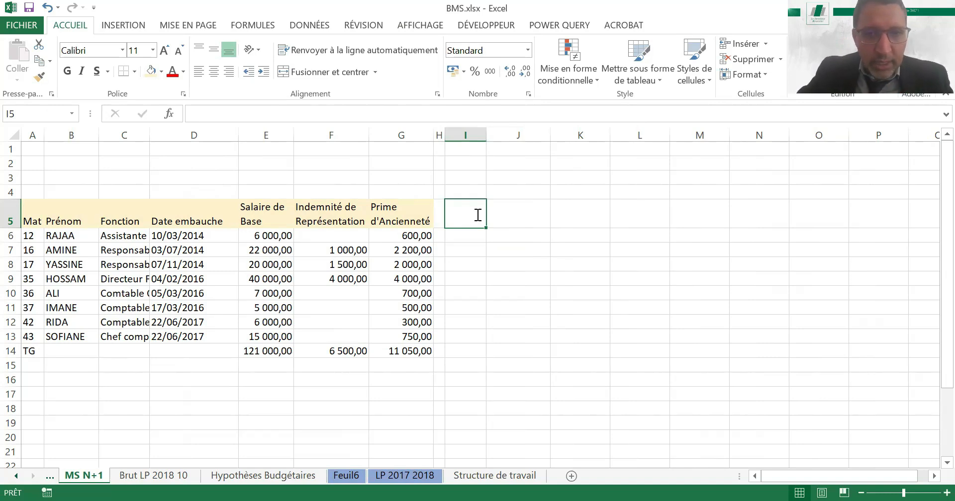
pyautogui.write('1')
pyautogui.press('Tab')
pyautogui.write('2')
pyautogui.click(476, 215)
pyautogui.moveTo(476, 214); pyautogui.dragTo(900, 231)
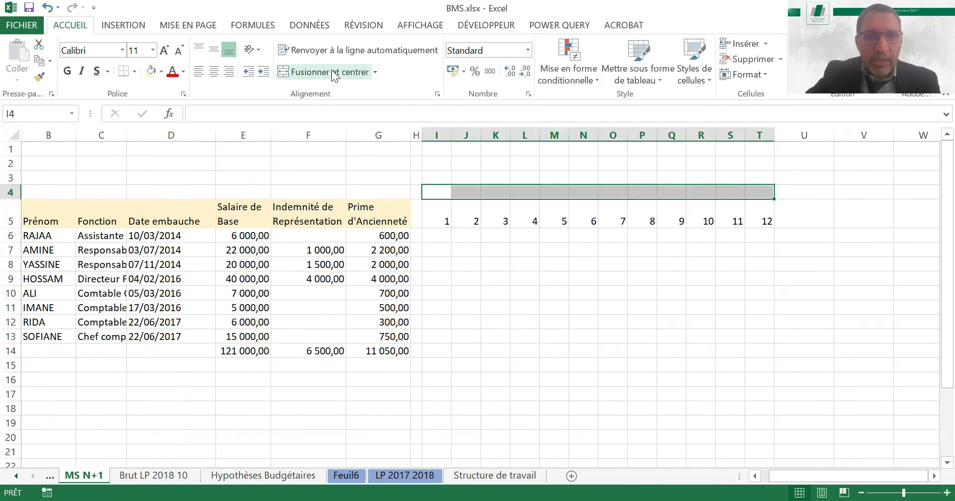
pyautogui.click(333, 75)
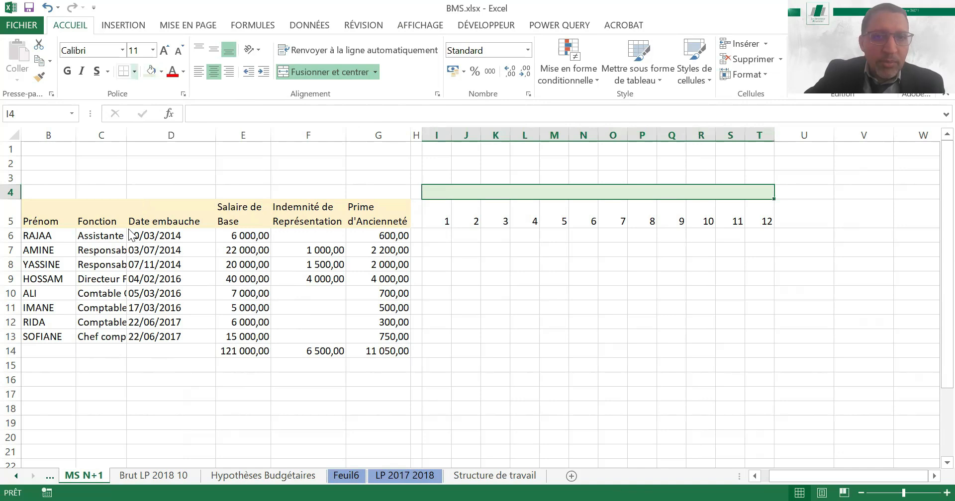
# Duplicate the 12-month block at V4 and AI4 for the other two pay items and freeze the panes at I6
pyautogui.click(247, 217)
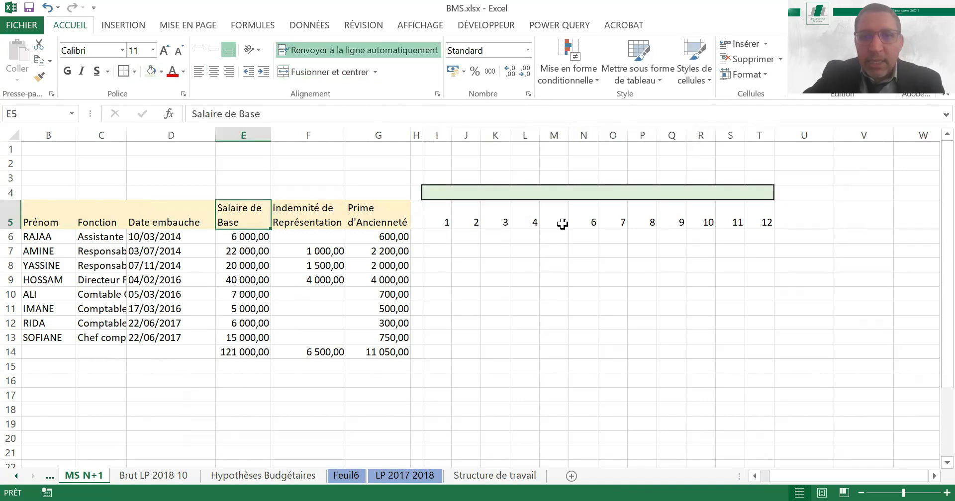
pyautogui.click(302, 219)
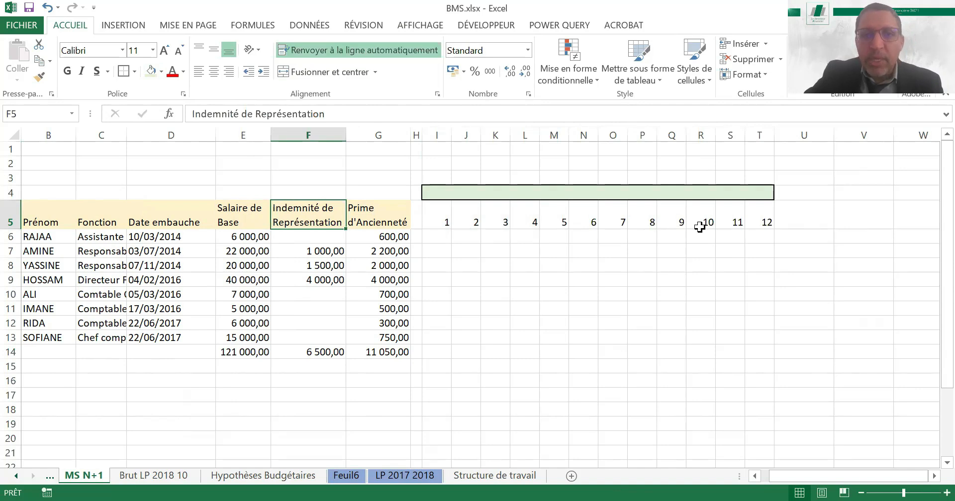
pyautogui.press('Right')
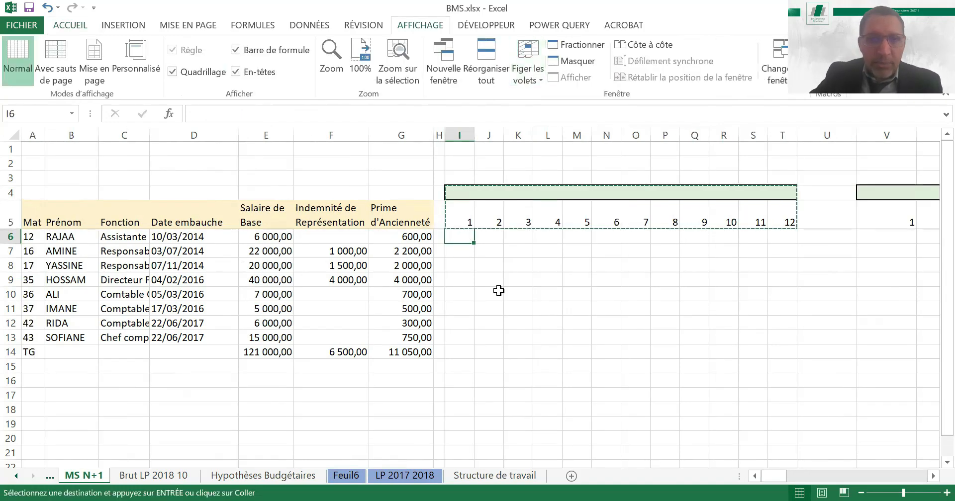
# Label the first 12-month block in I4 Salaire de Base by copying the heading text from E5
pyautogui.press('Up')
pyautogui.press('Up')
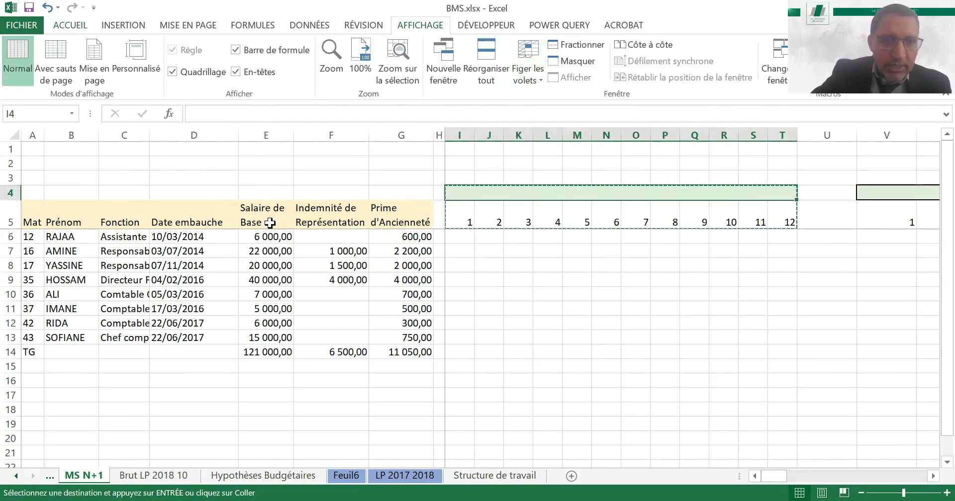
pyautogui.click(269, 223)
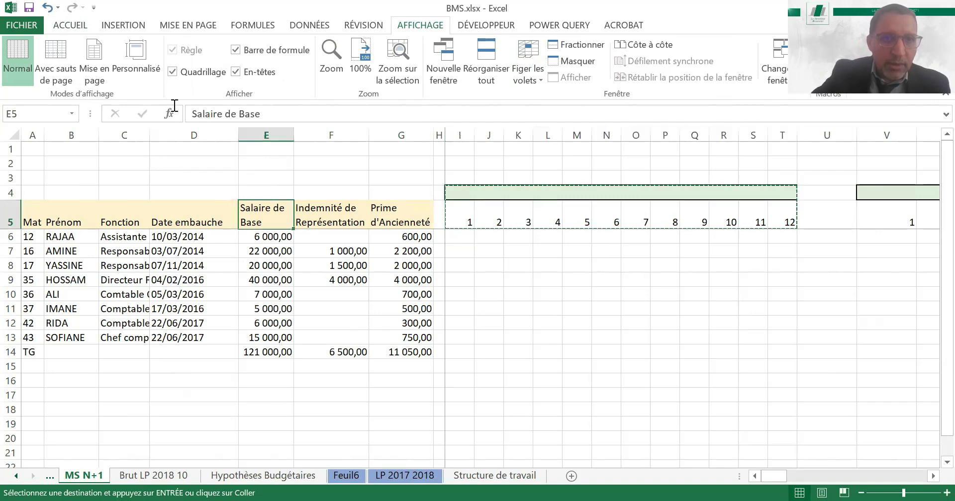
pyautogui.press('Escape')
pyautogui.press('Return')
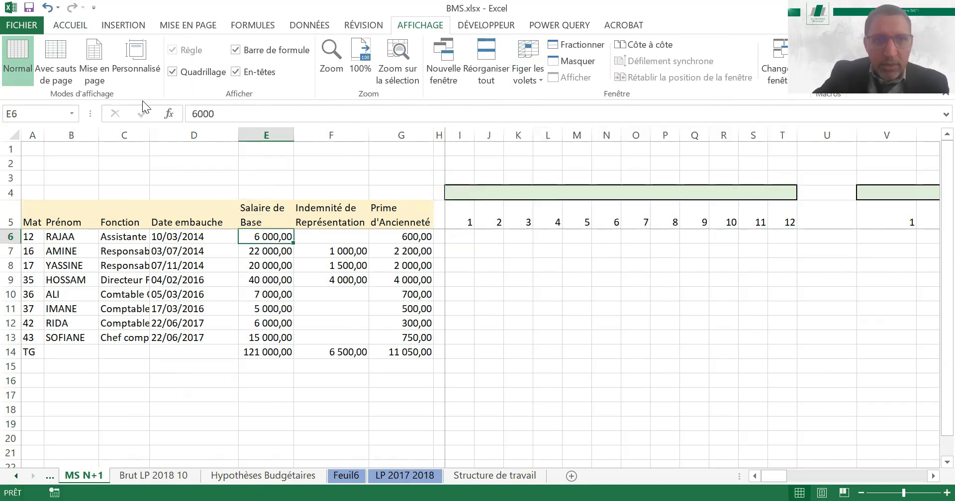
pyautogui.press('Up')
pyautogui.press('Up')
pyautogui.press('Right')
pyautogui.press('Right')
pyautogui.press('Right')
pyautogui.press('Right')
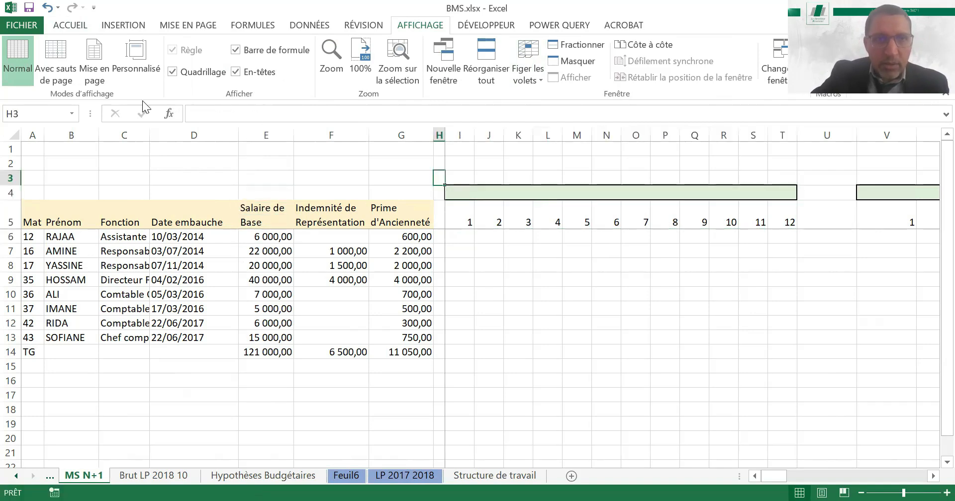
pyautogui.click(191, 112)
pyautogui.hotkey('ctrl', 'v')
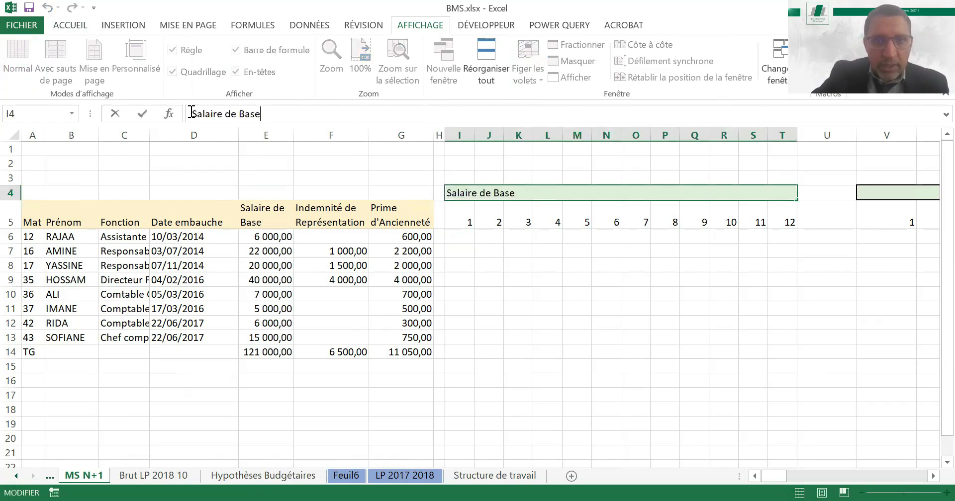
pyautogui.press('Return')
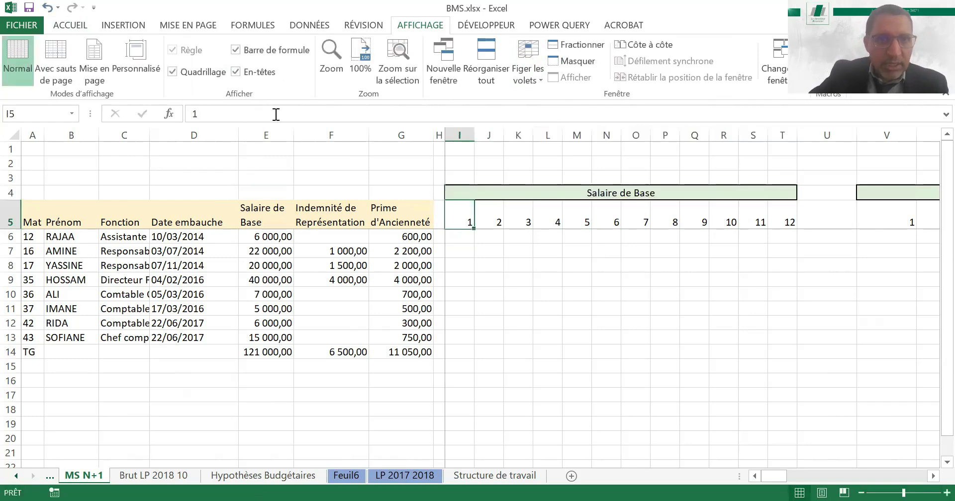
# Label the second 12-month block in V4 Indemnité de Représentation by copying the heading text from F5
pyautogui.press('Left')
pyautogui.press('Left')
pyautogui.press('Left')
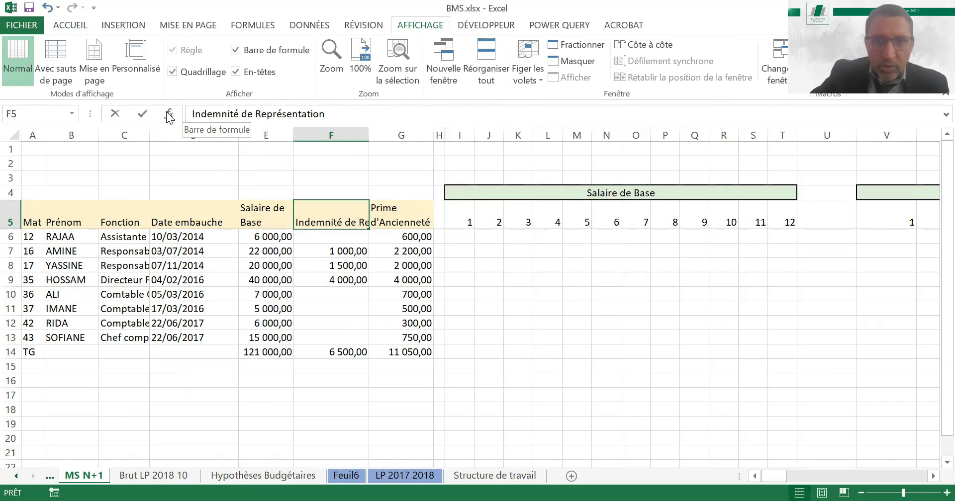
pyautogui.press('Escape')
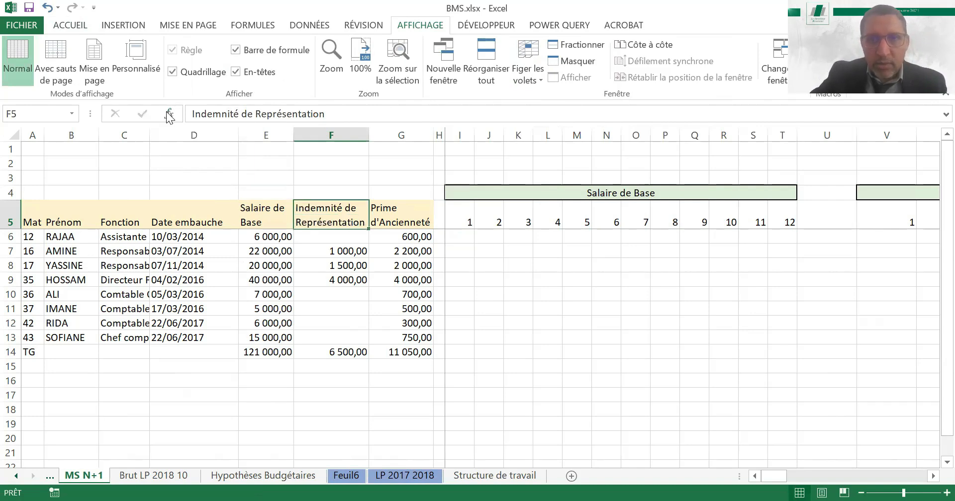
pyautogui.press('Up')
pyautogui.press('Right')
pyautogui.press('Right')
pyautogui.press('Right')
pyautogui.press('Right')
pyautogui.press('Right')
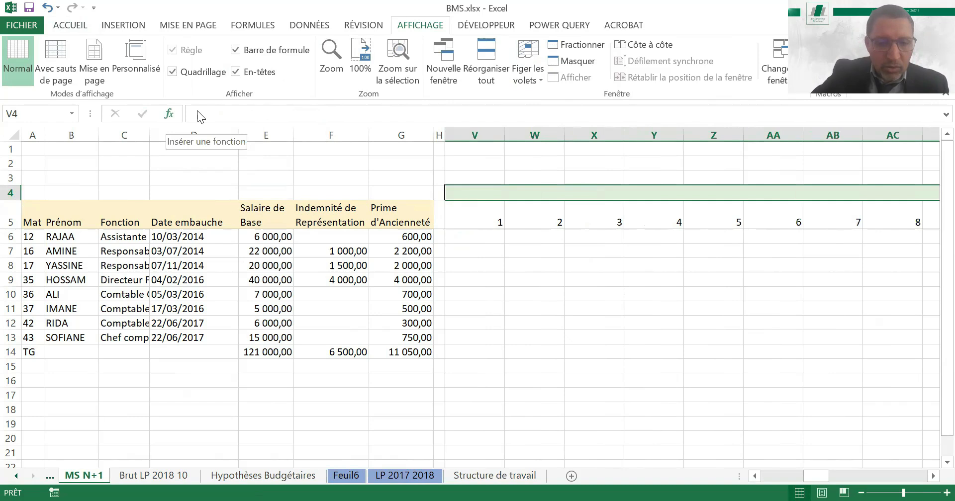
pyautogui.click(198, 112)
pyautogui.hotkey('ctrl', 'v')
pyautogui.press('Return')
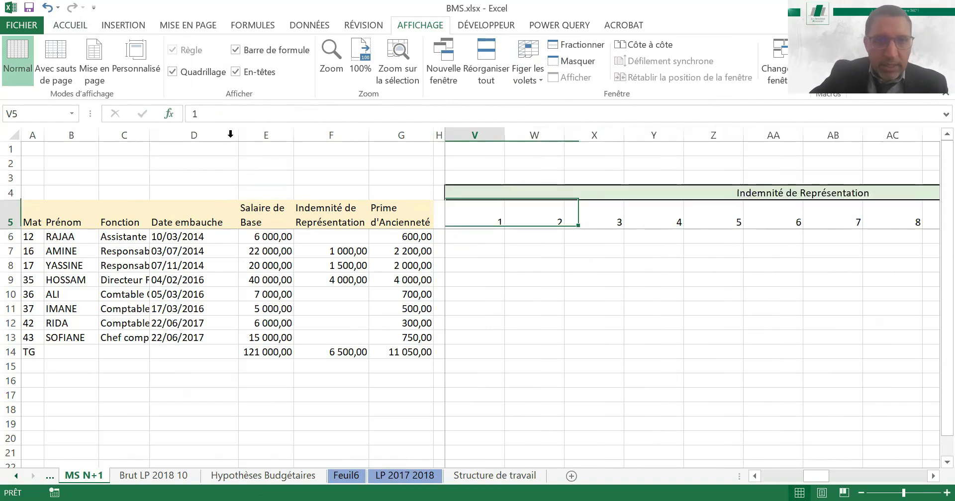
# Label the third 12-month block in AI4 Prime d'Ancienneté by copying the heading text from G5
pyautogui.click(400, 220)
pyautogui.moveTo(292, 118); pyautogui.dragTo(191, 117)
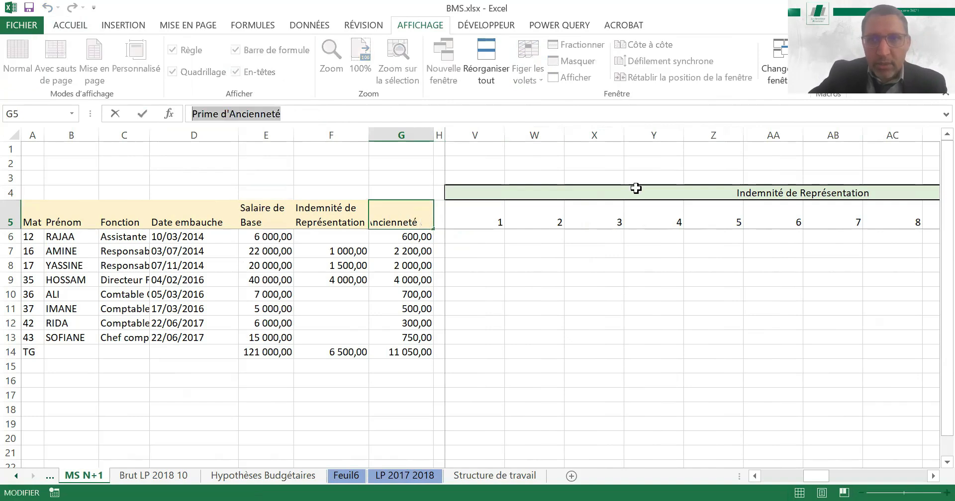
pyautogui.click(636, 188)
pyautogui.press('Tab')
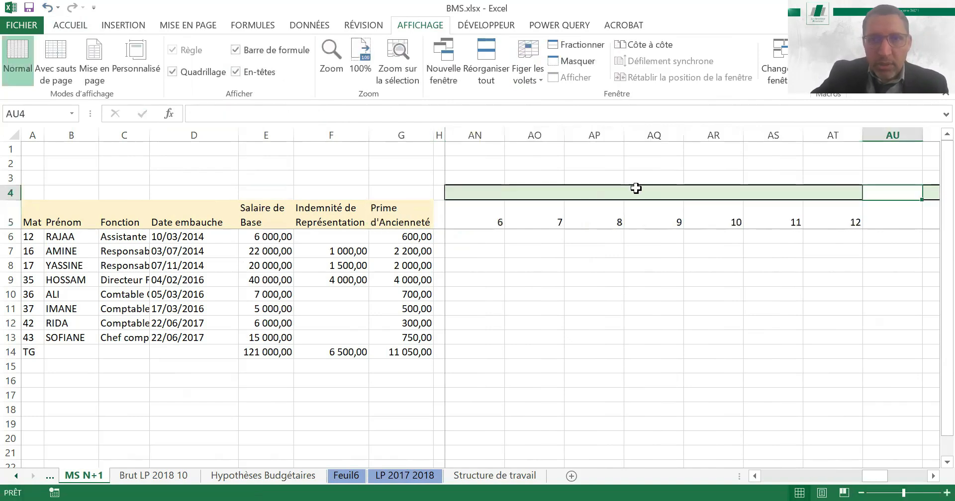
pyautogui.press('Left')
pyautogui.press('Left')
pyautogui.click(635, 188)
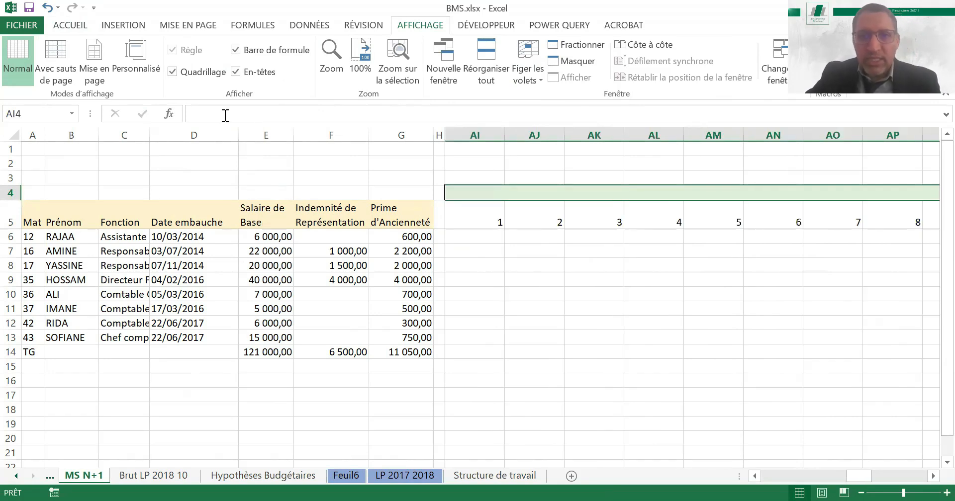
pyautogui.press('Left')
pyautogui.press('Left')
pyautogui.press('Left')
pyautogui.press('Left')
pyautogui.press('Left')
pyautogui.press('Left')
pyautogui.press('Left')
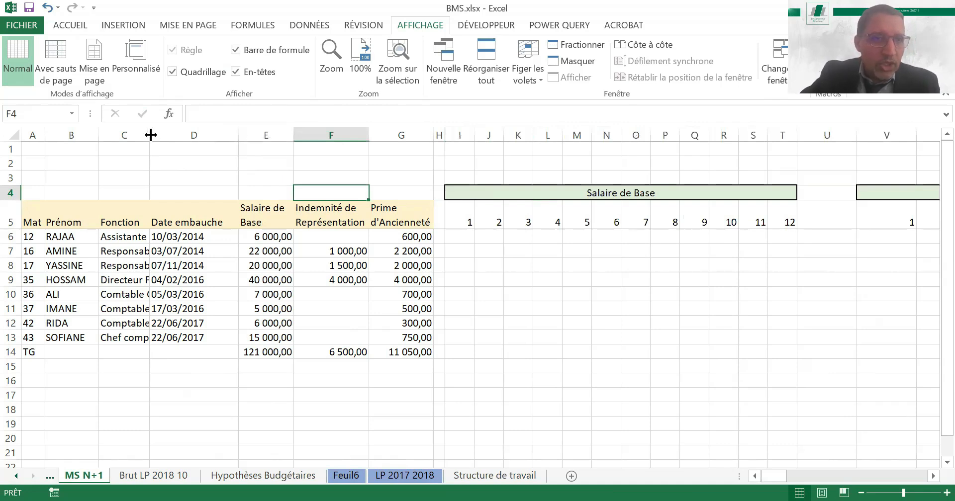
# Narrow columns B to D and F to G to make room for the monthly blocks
pyautogui.moveTo(239, 135); pyautogui.dragTo(186, 134)
pyautogui.moveTo(150, 134); pyautogui.dragTo(125, 138)
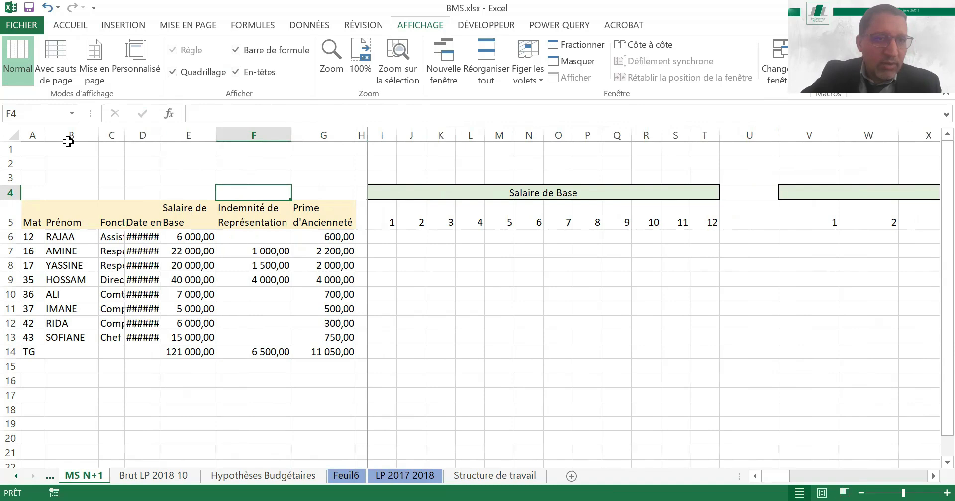
pyautogui.moveTo(99, 135); pyautogui.dragTo(77, 138)
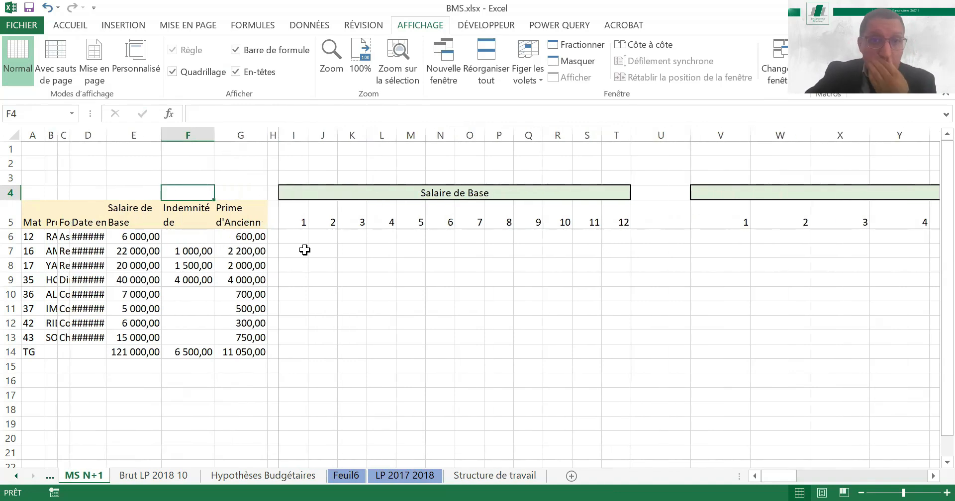
# Enter =+E6 in I6 for month 1 of Salaire de Base, fill it down to I13 and widen column I
pyautogui.click(304, 239)
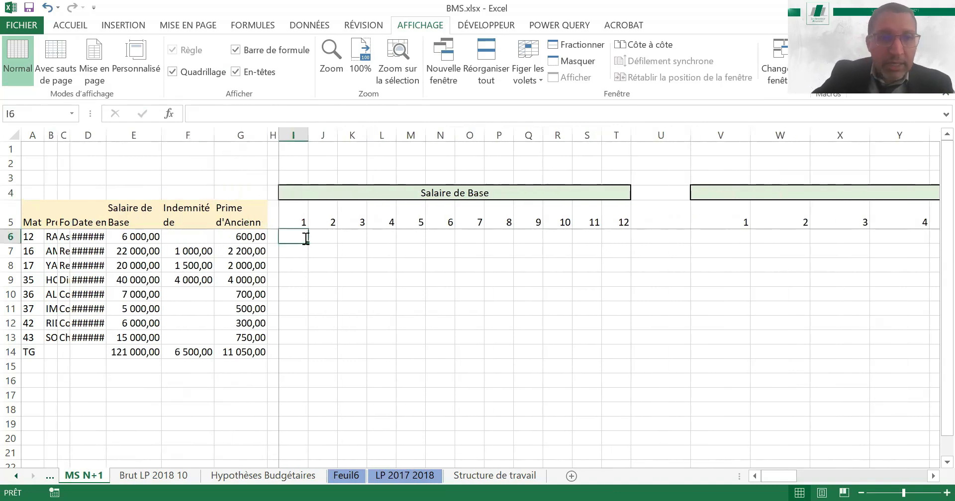
pyautogui.write('+')
pyautogui.press('Left')
pyautogui.press('Left')
pyautogui.press('Left')
pyautogui.press('Left')
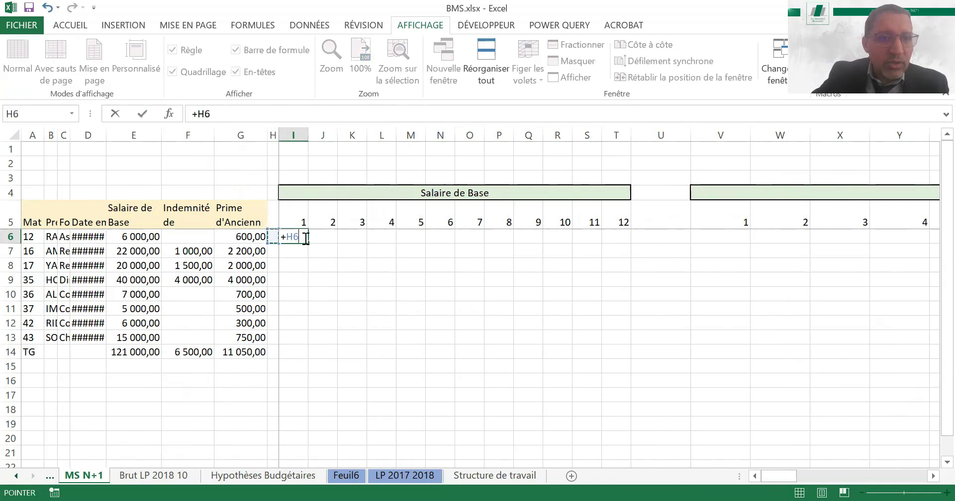
pyautogui.press('Return')
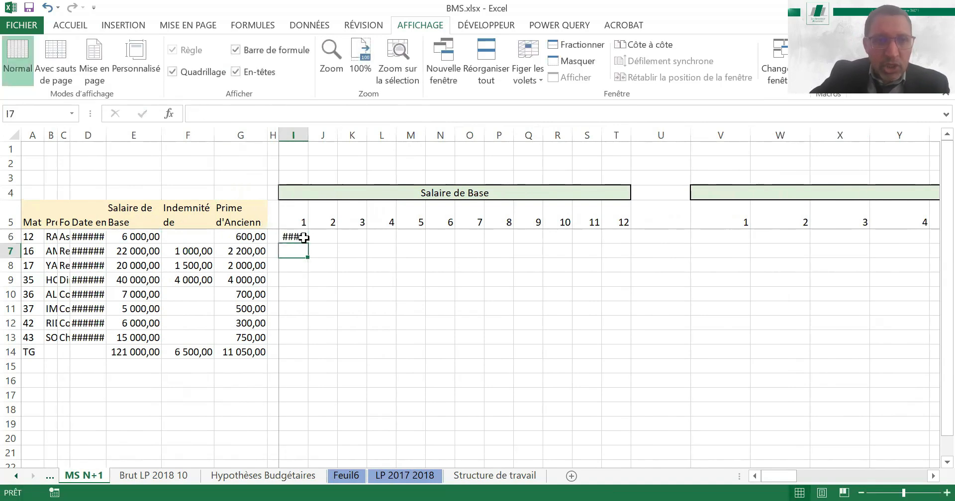
pyautogui.press('Up')
pyautogui.moveTo(308, 243); pyautogui.dragTo(305, 342)
pyautogui.moveTo(307, 138); pyautogui.dragTo(309, 137)
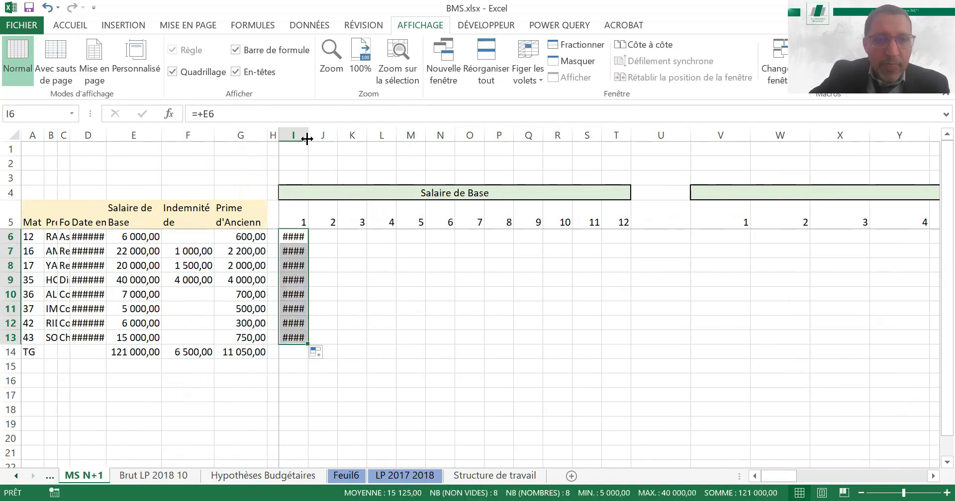
# Enter =+I6 in J6 and fill it down to row 13 and across to month 12 in column T
pyautogui.click(344, 237)
pyautogui.write('+')
pyautogui.press('Left')
pyautogui.press('Return')
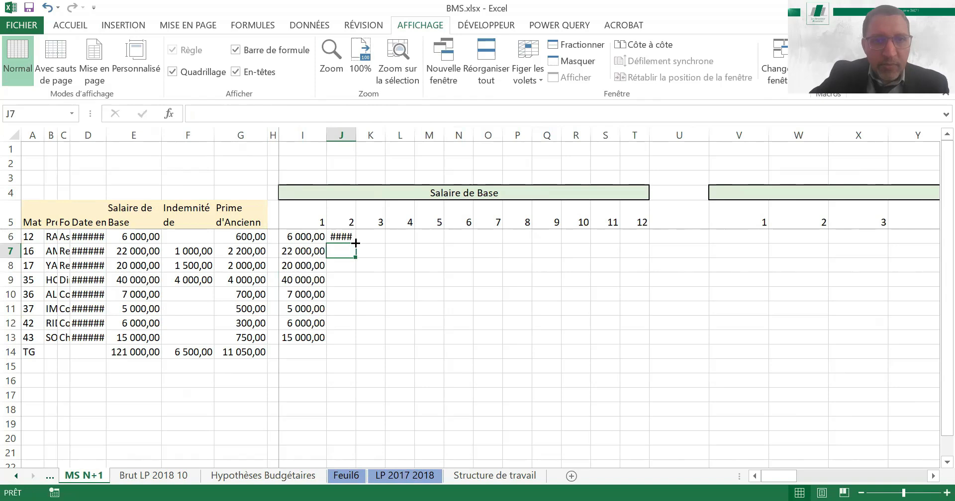
pyautogui.moveTo(355, 243); pyautogui.dragTo(356, 343)
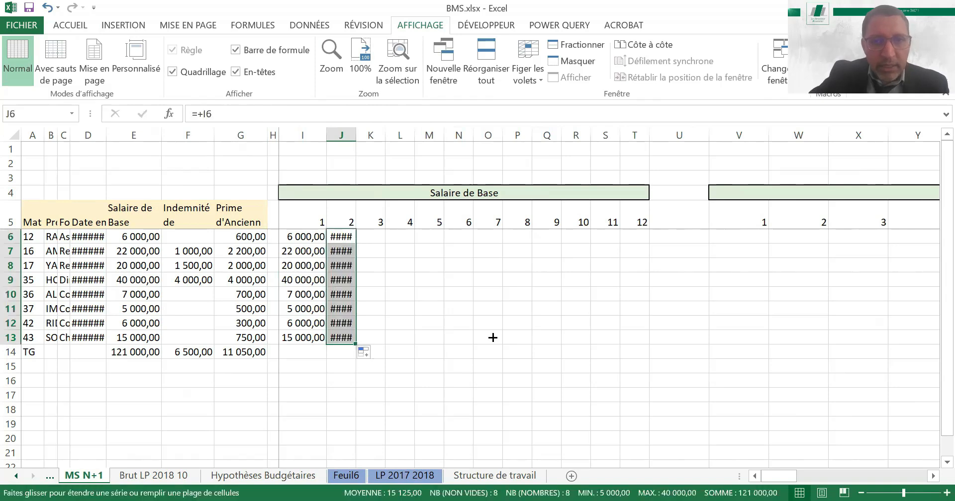
pyautogui.moveTo(666, 323); pyautogui.dragTo(643, 325)
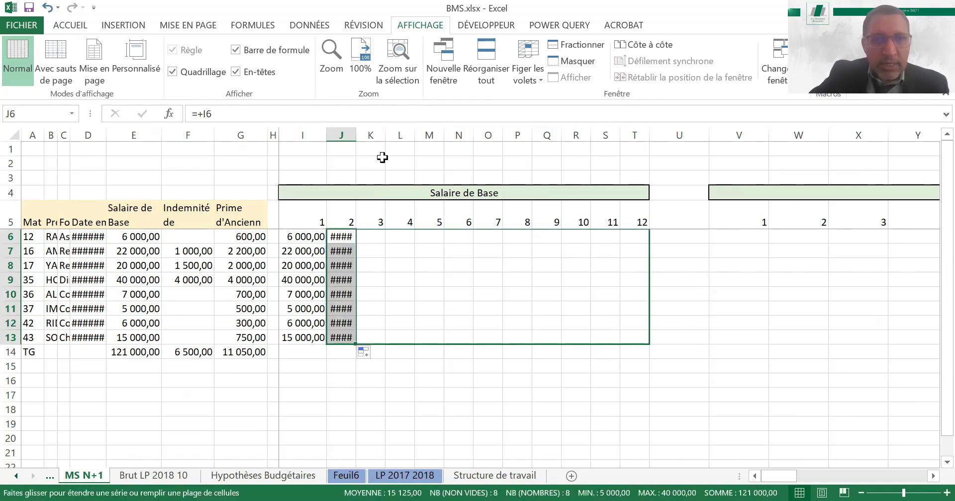
# Widen columns I to T so the monthly Salaire de Base amounts fit
pyautogui.moveTo(315, 129); pyautogui.dragTo(558, 133)
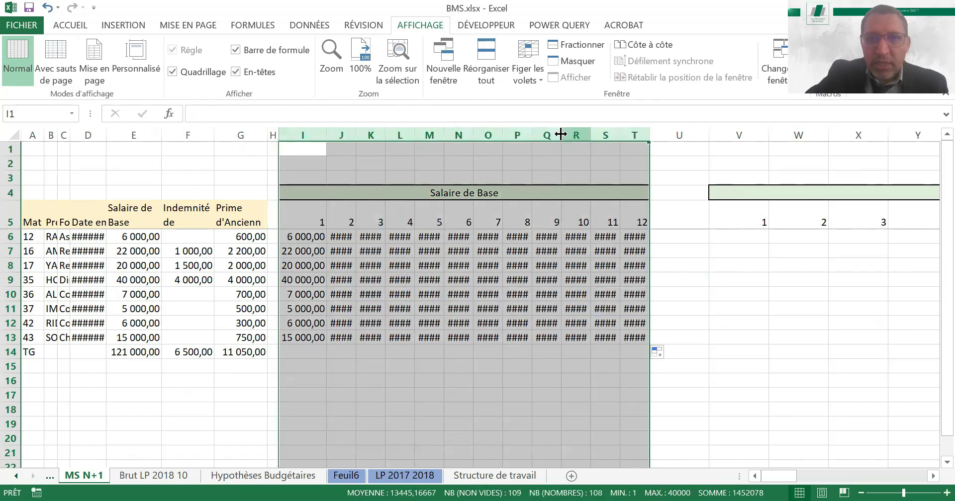
pyautogui.click(564, 262)
pyautogui.press('Up')
pyautogui.press('Up')
pyautogui.press('Up')
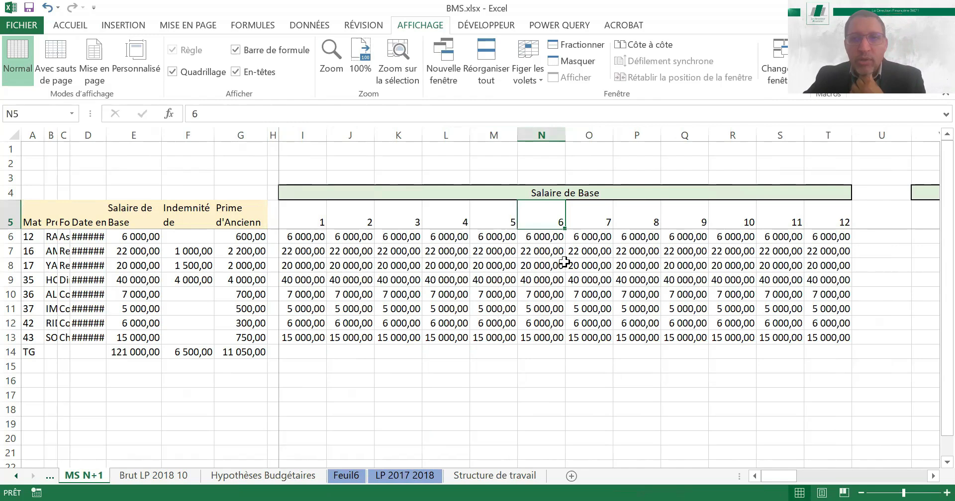
# Narrow the empty separator column U between the Salaire de Base and Indemnité de Représentation blocks
pyautogui.press('Up')
pyautogui.press('Right')
pyautogui.press('Right')
pyautogui.press('Left')
pyautogui.press('Left')
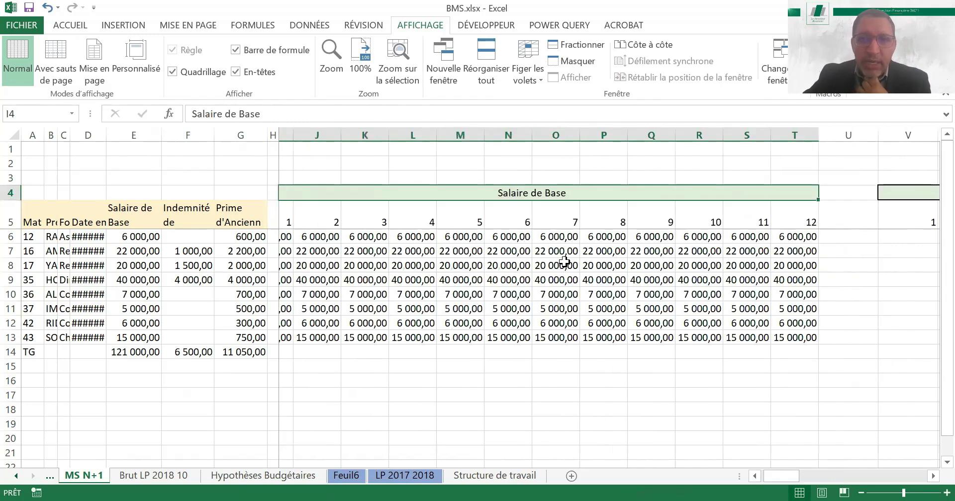
pyautogui.press('Right')
pyautogui.press('Right')
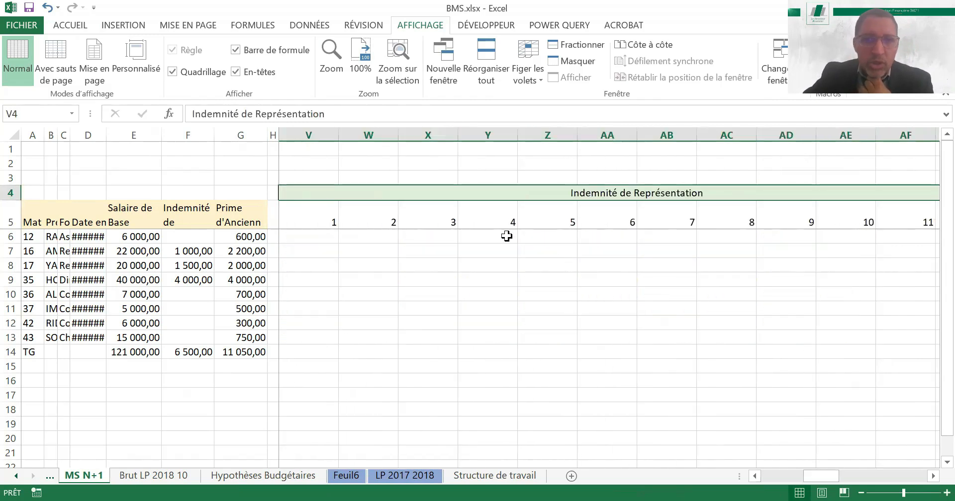
pyautogui.press('Left')
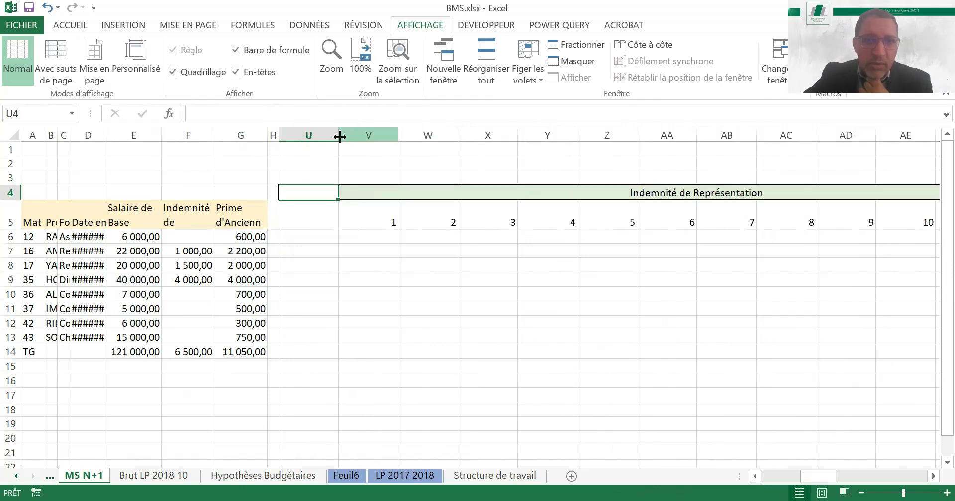
pyautogui.moveTo(329, 136); pyautogui.dragTo(297, 138)
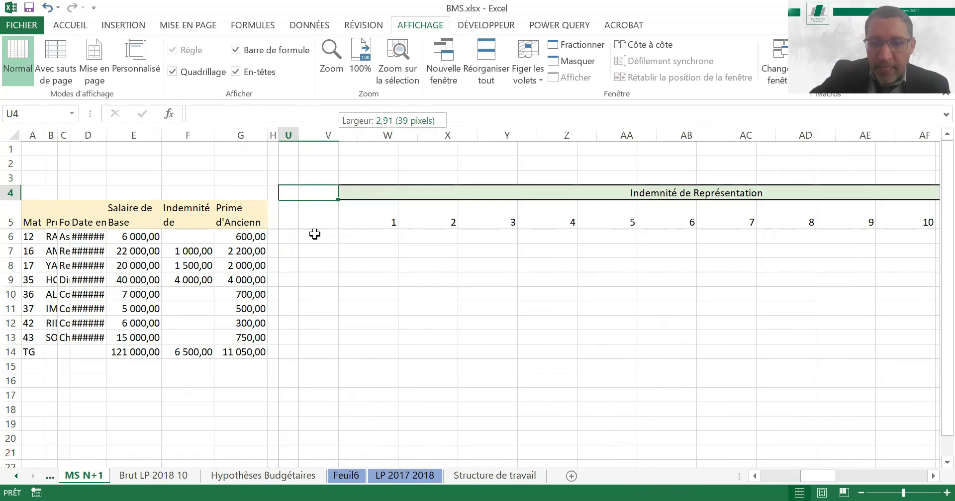
# Enter =+F6 in V6 and fill it down to V13 for month 1 of Indemnité de Représentation, and heighten header row 5
pyautogui.click(315, 234)
pyautogui.write('+')
pyautogui.press('Left')
pyautogui.press('Left')
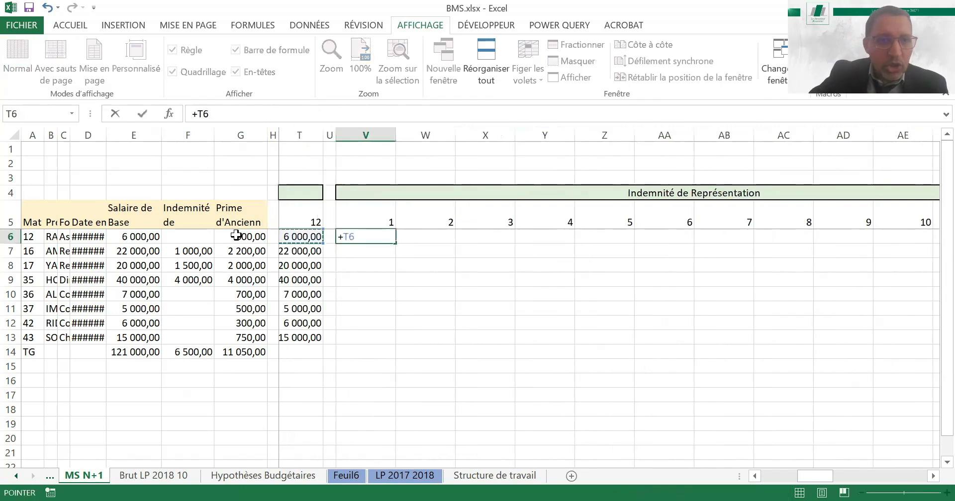
pyautogui.click(194, 238)
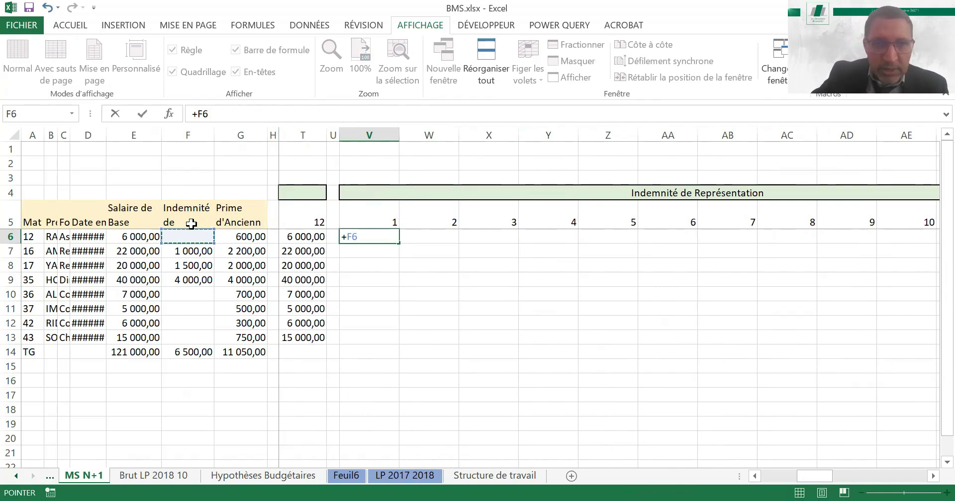
pyautogui.press('Return')
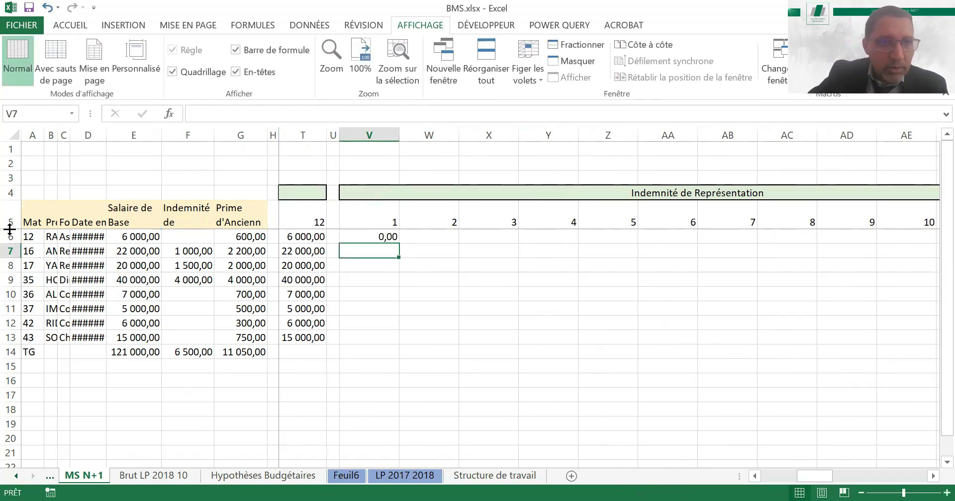
pyautogui.moveTo(9, 229); pyautogui.dragTo(10, 245)
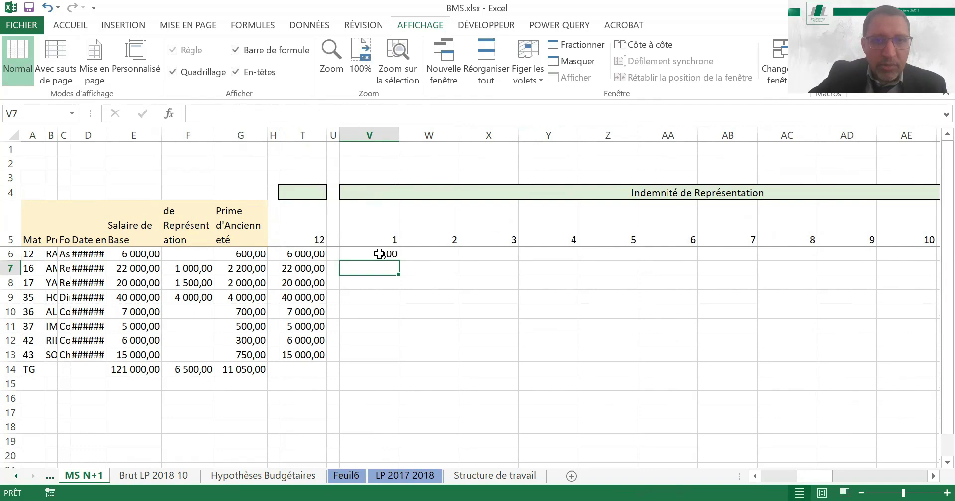
pyautogui.click(388, 254)
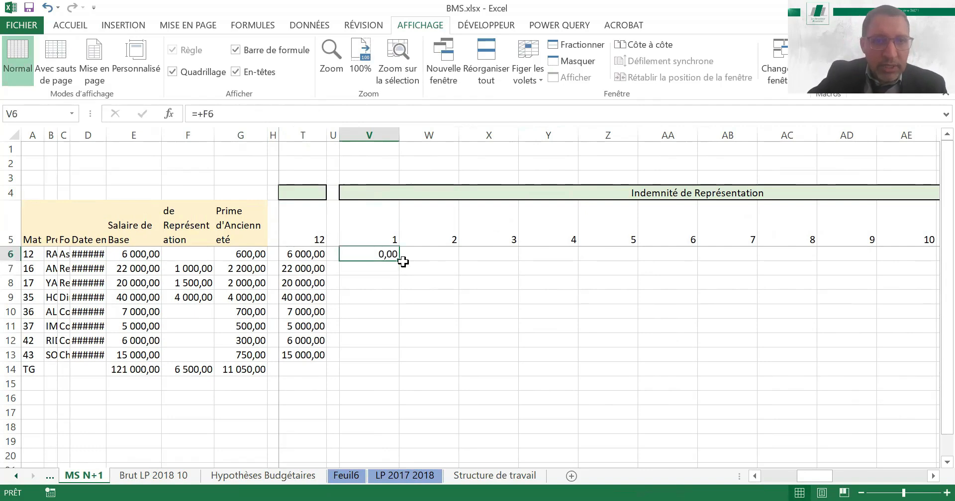
pyautogui.moveTo(398, 260); pyautogui.dragTo(394, 356)
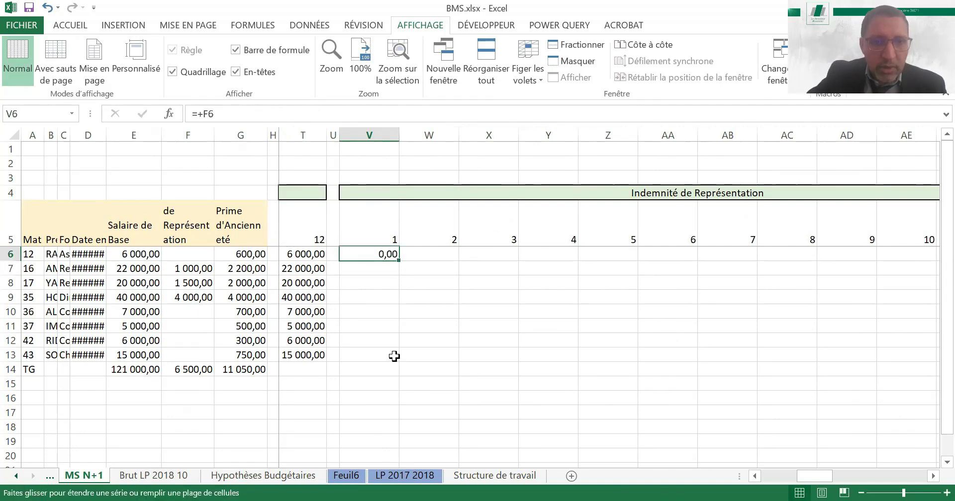
# Enter =+V6 in W6 and fill it down to row 13 and across to month 12 in column AG
pyautogui.click(426, 256)
pyautogui.write('+')
pyautogui.press('Left')
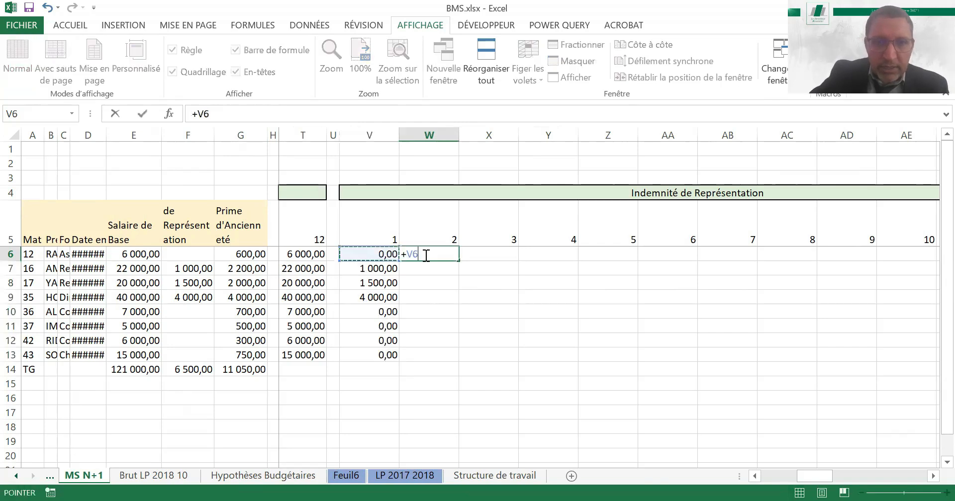
pyautogui.press('Return')
pyautogui.click(457, 257)
pyautogui.moveTo(458, 261); pyautogui.dragTo(464, 359)
pyautogui.moveTo(688, 340); pyautogui.dragTo(856, 304)
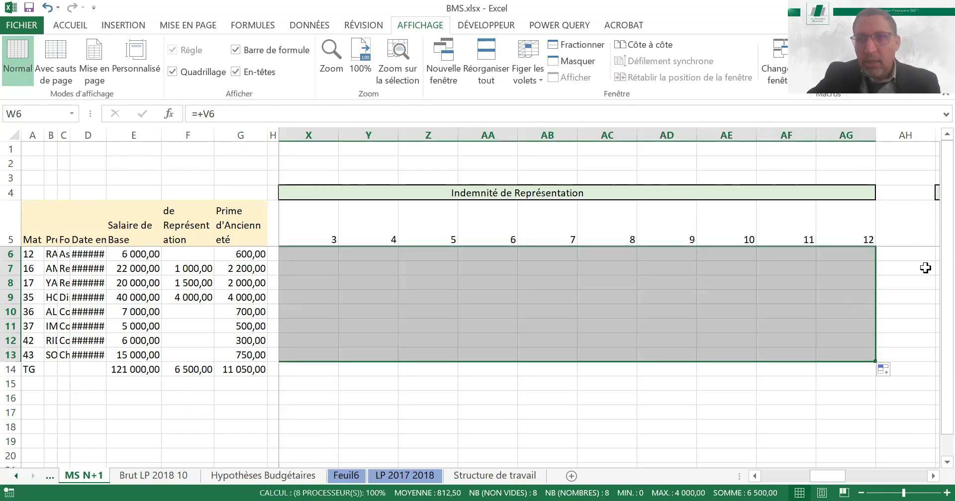
# Insert a blank row between the Prime d'Ancienneté block title and the month-number header row
pyautogui.click(851, 240)
pyautogui.hotkey('ctrl', 'Right')
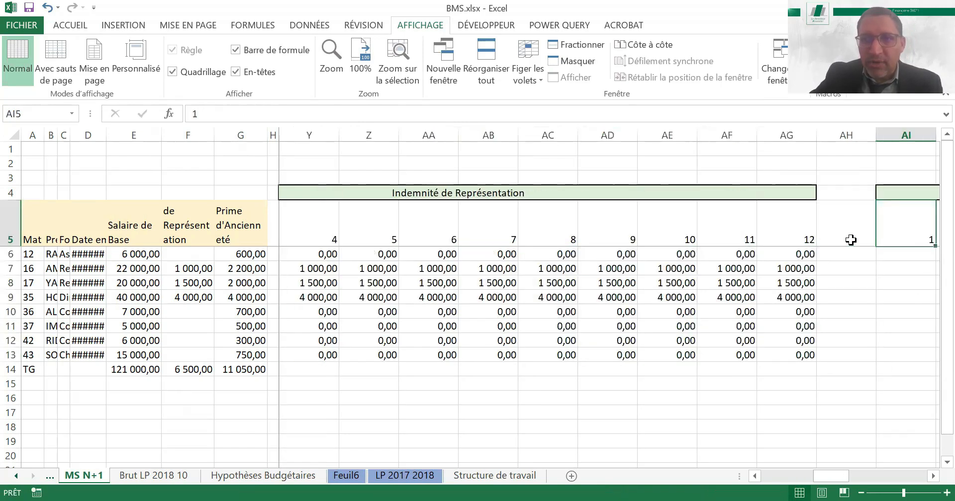
pyautogui.press('Right')
pyautogui.press('Right')
pyautogui.press('Right')
pyautogui.press('Right')
pyautogui.press('Right')
pyautogui.press('Up')
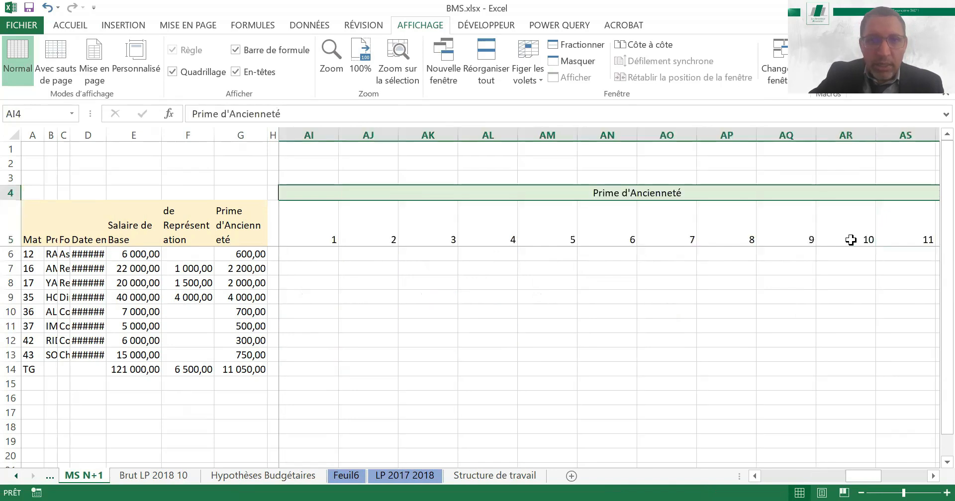
pyautogui.press('Down')
pyautogui.press('Left')
pyautogui.press('Left')
pyautogui.press('Left')
pyautogui.press('Down')
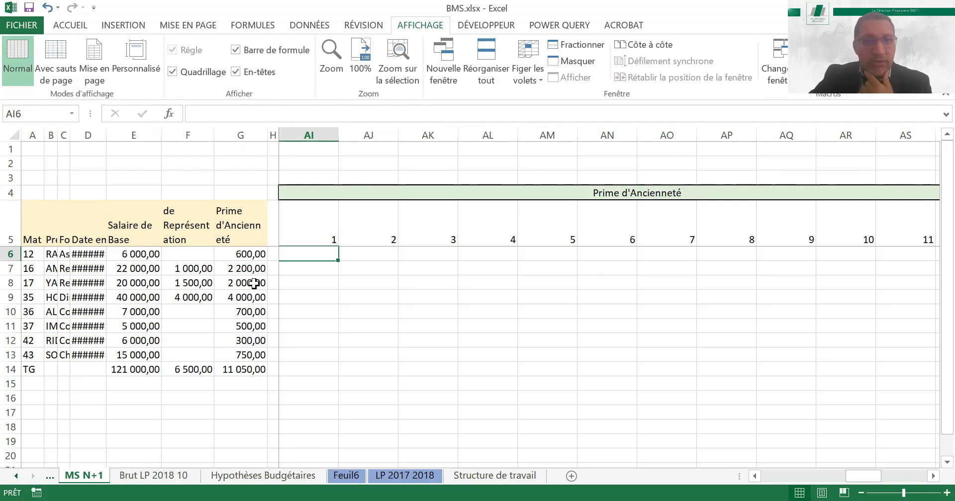
pyautogui.rightClick(6, 218)
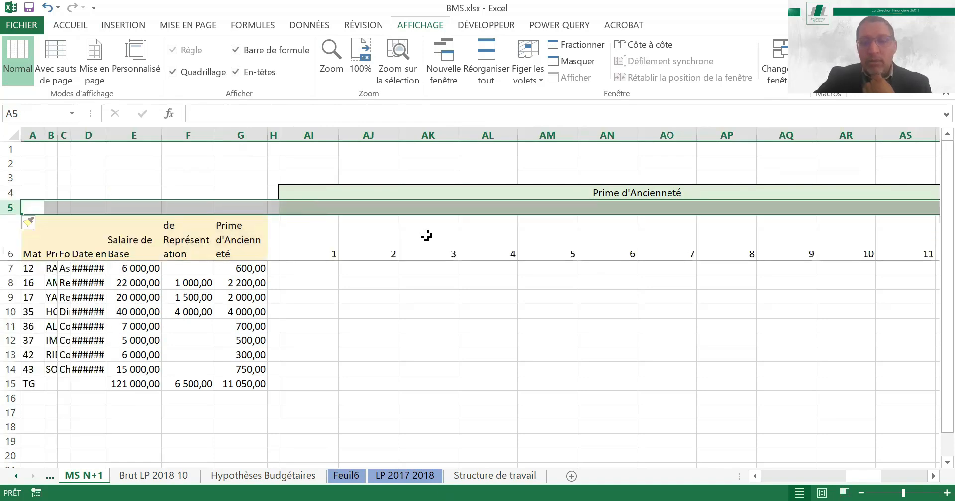
# Enter the date 01/01/2019 in AI5 above month 1 of Prime d'Ancienneté and autofit column D, Date embauche
pyautogui.press('Right')
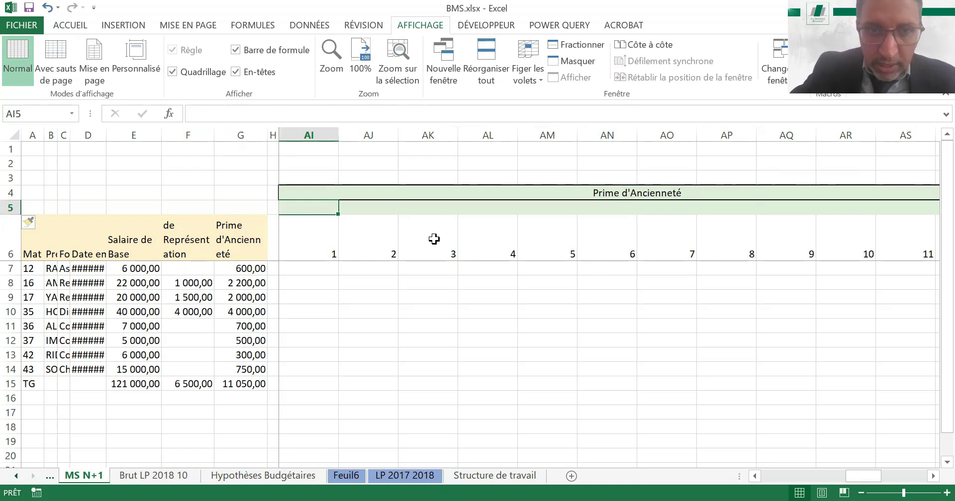
pyautogui.write('01/01/2')
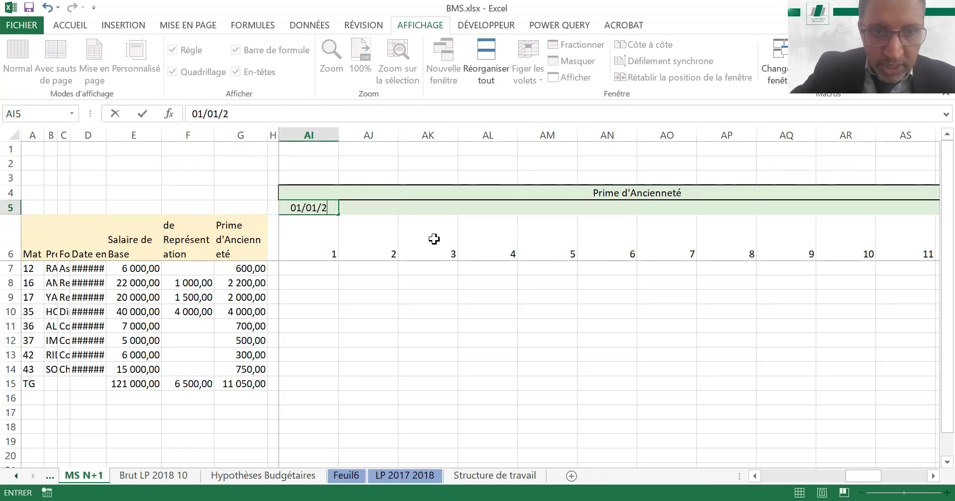
pyautogui.write('0')
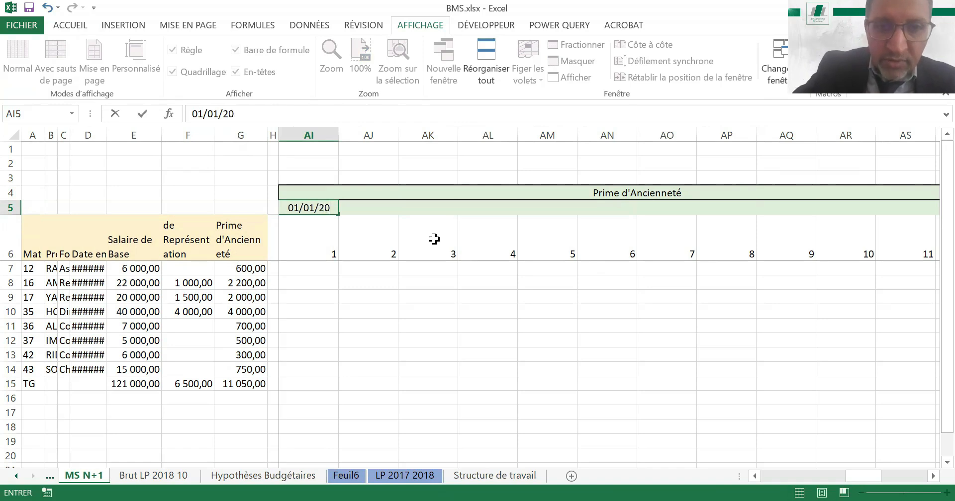
pyautogui.write('19')
pyautogui.press('Return')
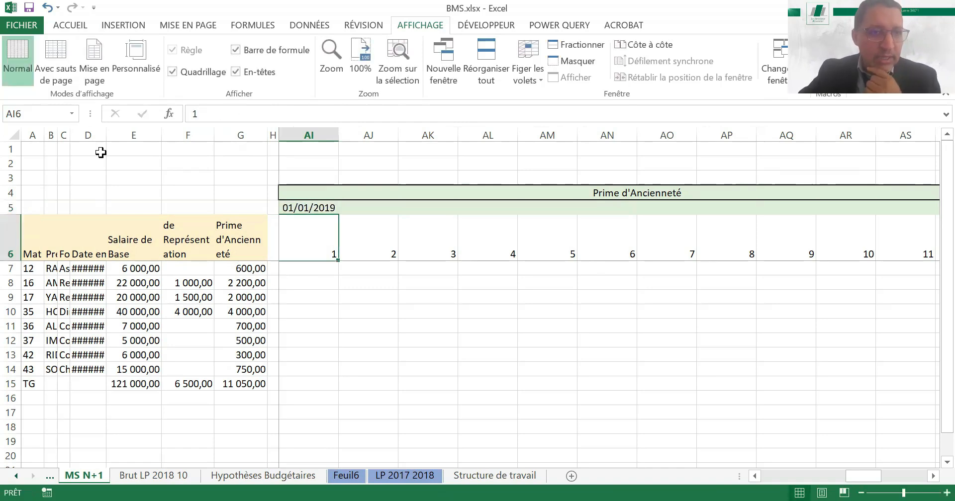
pyautogui.doubleClick(104, 134)
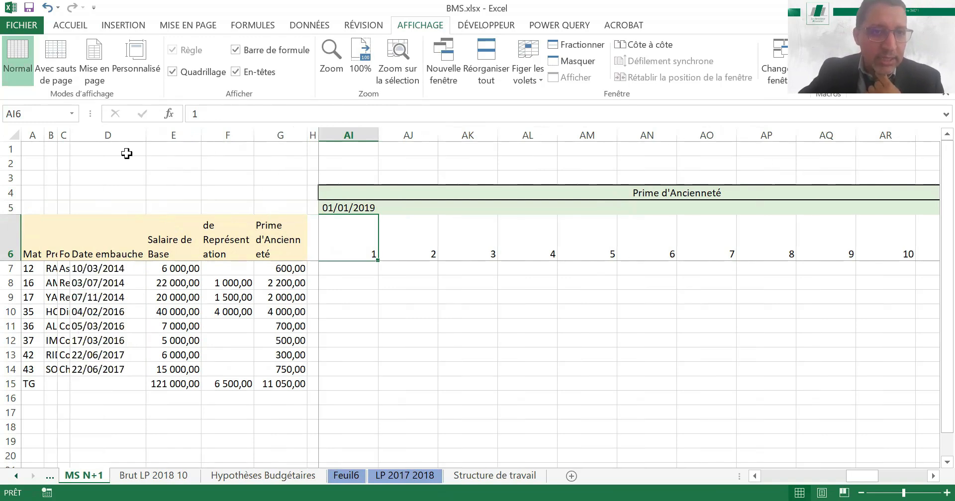
# Enter the date 01/02/2019 in AJ5 above month 2 of Prime d'Ancienneté
pyautogui.click(404, 209)
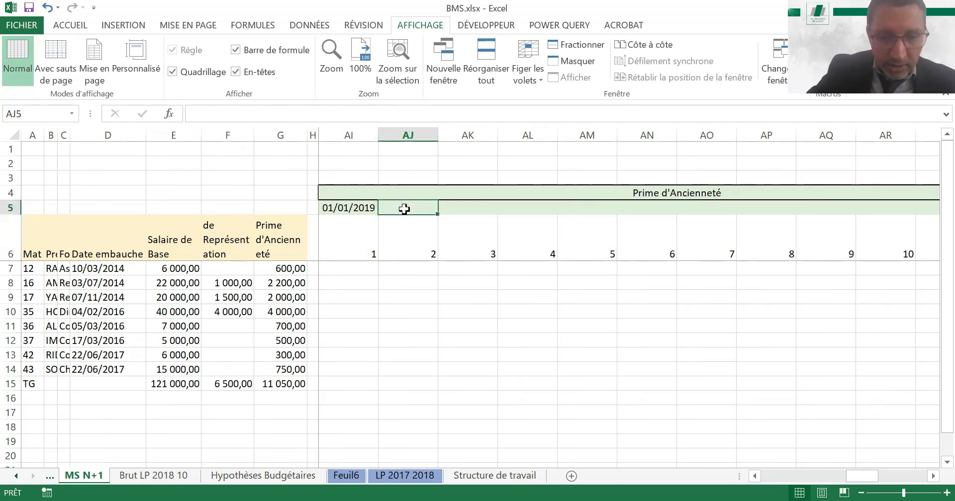
pyautogui.write('01/10/')
pyautogui.press('BackSpace')
pyautogui.press('BackSpace')
pyautogui.press('BackSpace')
pyautogui.write('02/2019')
pyautogui.press('Return')
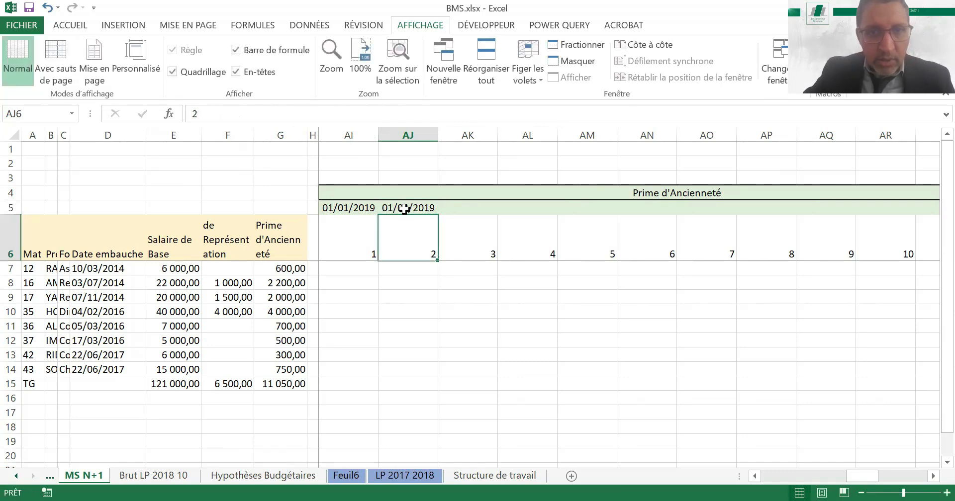
# Extend the monthly date series from AI5:AJ5 across to AT5, ending at 01/12/2019
pyautogui.press('Up')
pyautogui.press('Left')
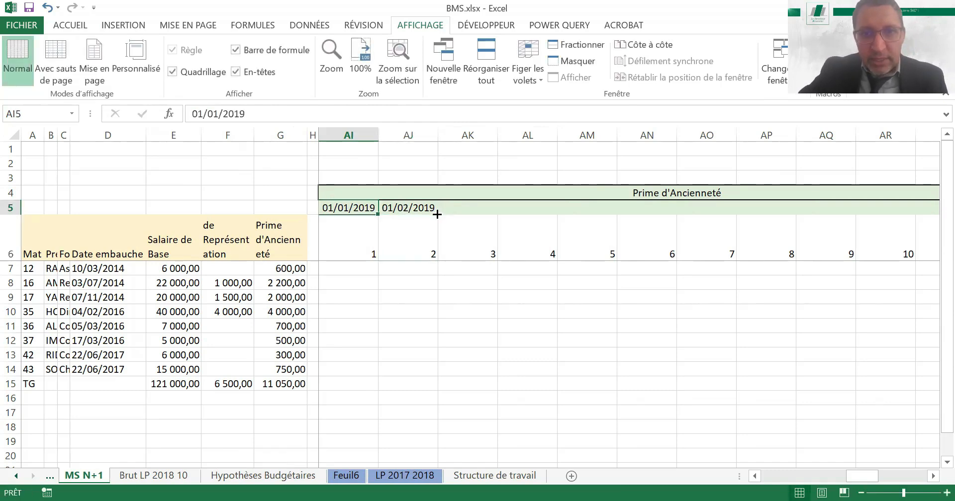
pyautogui.hotkey('shift', 'Right')
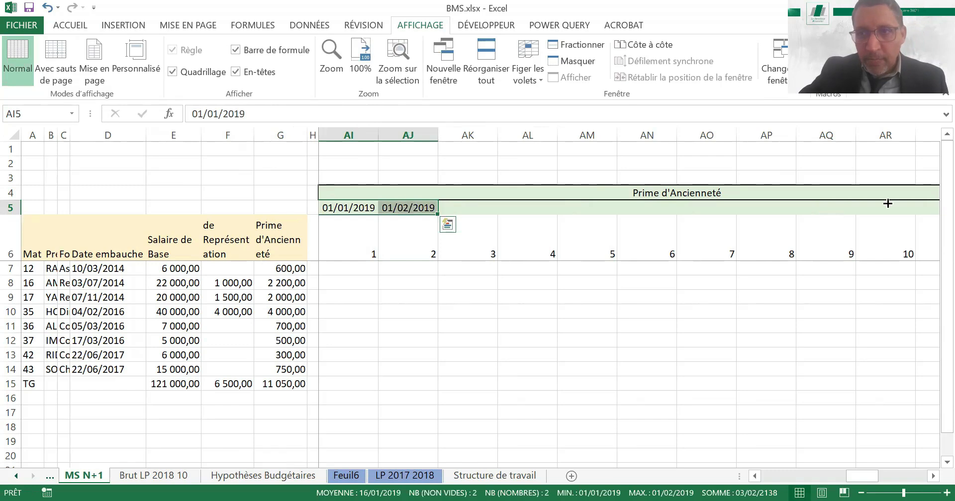
pyautogui.moveTo(888, 203); pyautogui.dragTo(866, 205)
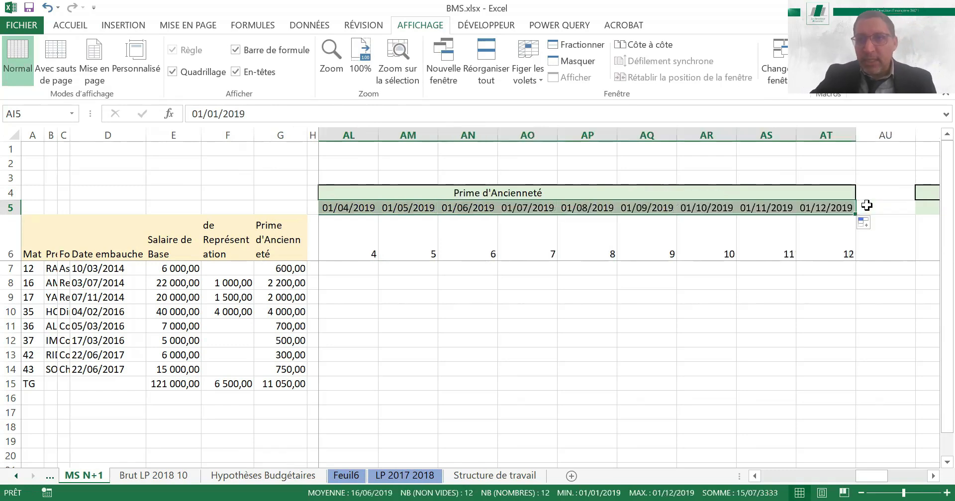
# Select AI7, the first employee's month 1 cell of Prime d'Ancienneté, and open sheet 350 with the seniority scale
pyautogui.press('Left')
pyautogui.press('Right')
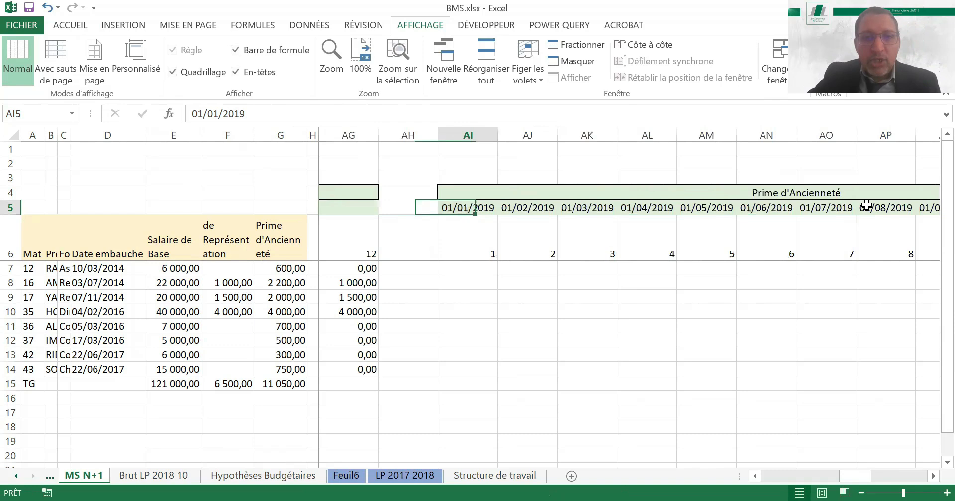
pyautogui.press('Down')
pyautogui.press('Down')
pyautogui.press('Down')
pyautogui.press('Up')
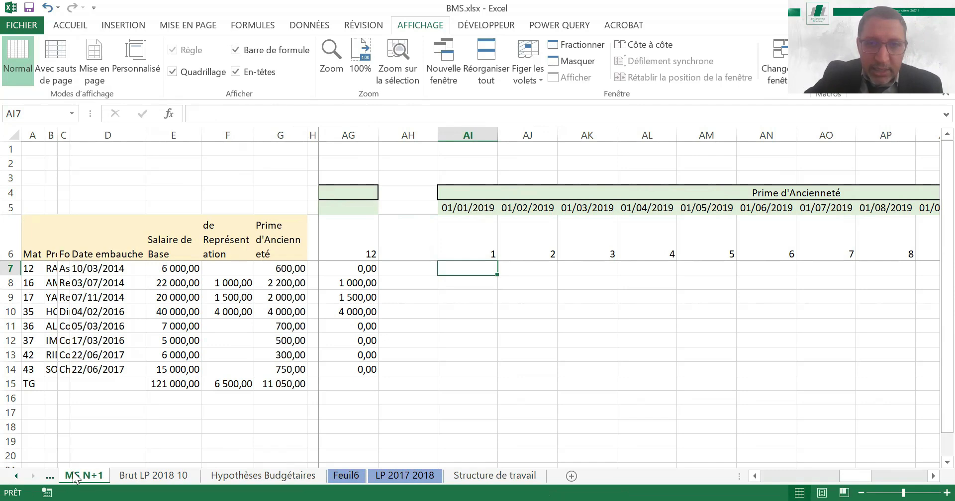
pyautogui.click(49, 475)
pyautogui.hotkey('ctrl', 'pageup')
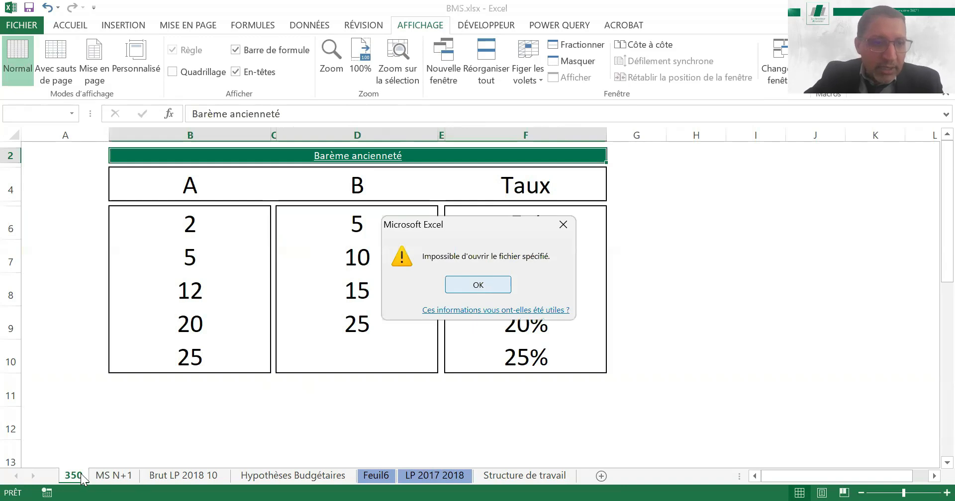
pyautogui.click(479, 284)
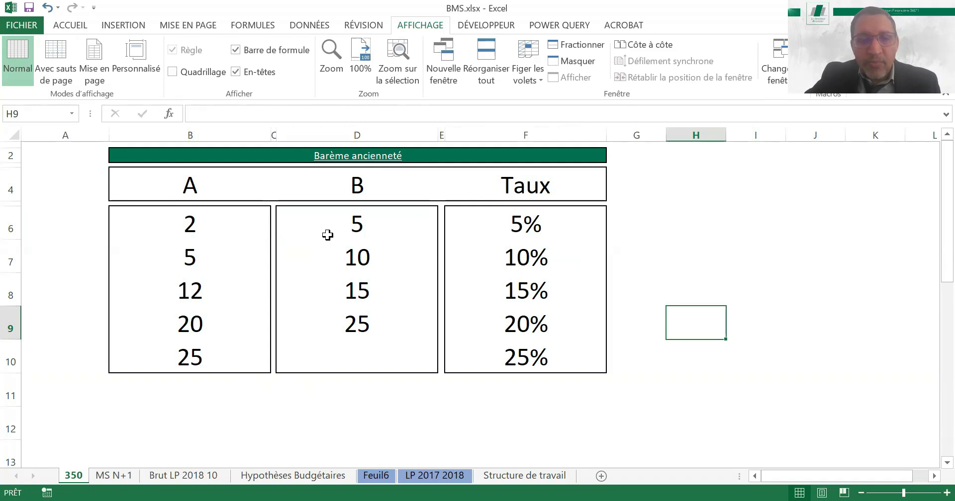
# Examine the Barème ancienneté row by row, comparing the A and B year limits with the Taux of each bracket
pyautogui.click(220, 226)
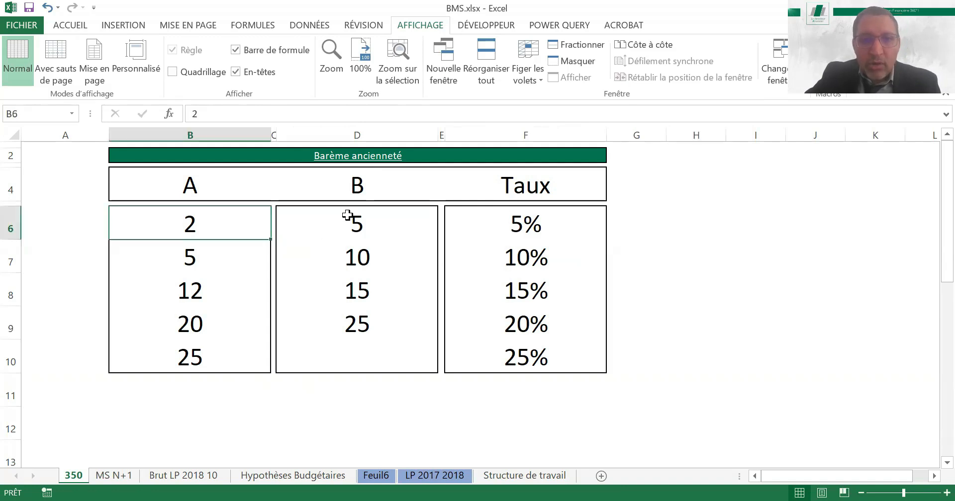
pyautogui.click(365, 214)
pyautogui.click(519, 222)
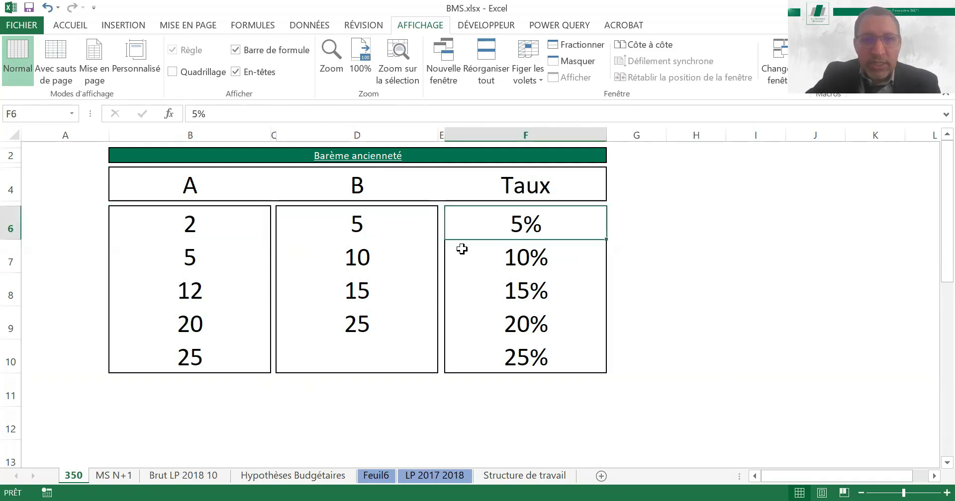
pyautogui.click(239, 262)
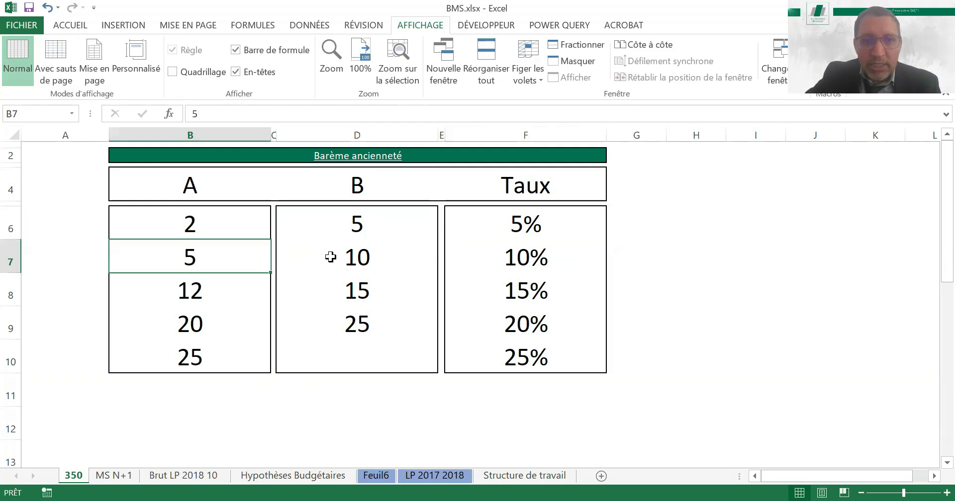
pyautogui.press('Right')
pyautogui.press('Right')
pyautogui.click(525, 258)
pyautogui.click(194, 295)
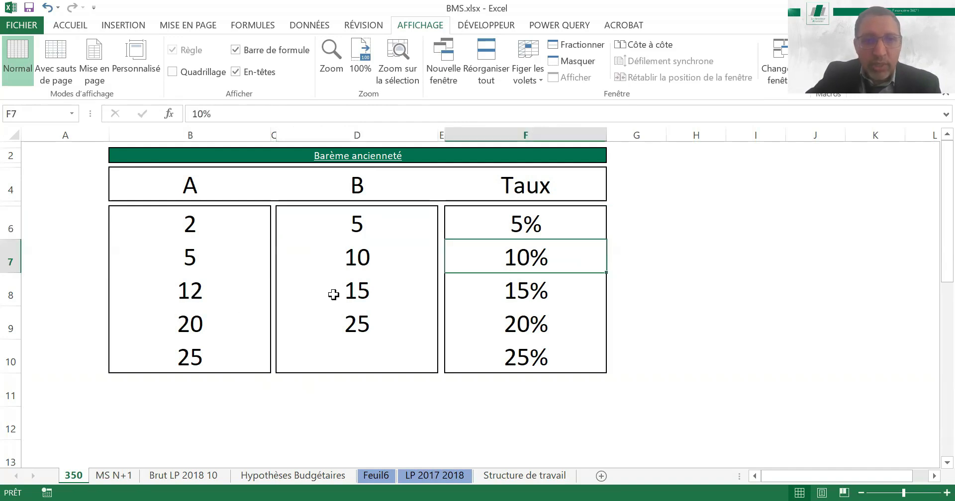
pyautogui.click(535, 285)
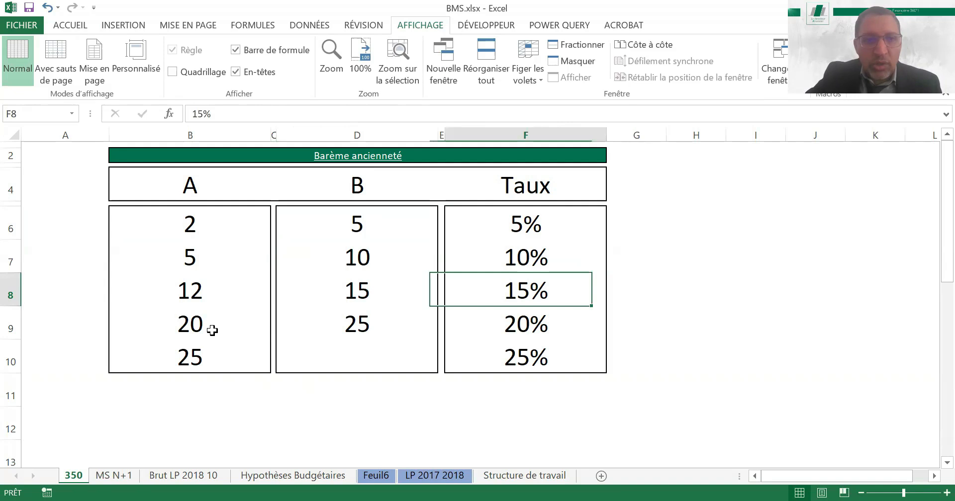
pyautogui.click(360, 326)
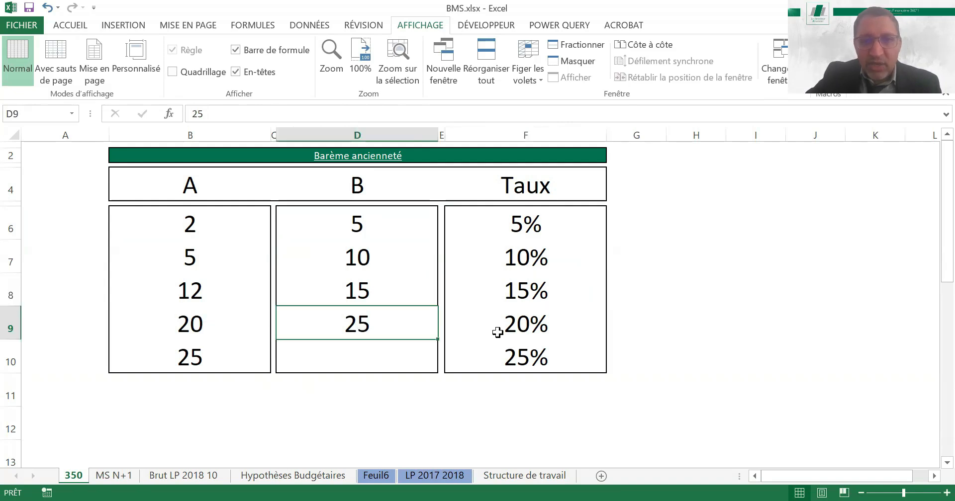
pyautogui.click(526, 326)
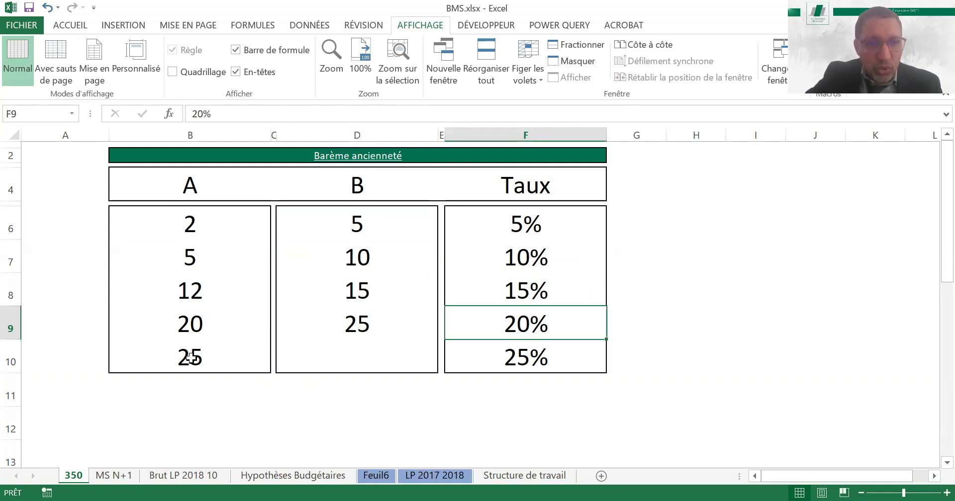
pyautogui.click(191, 357)
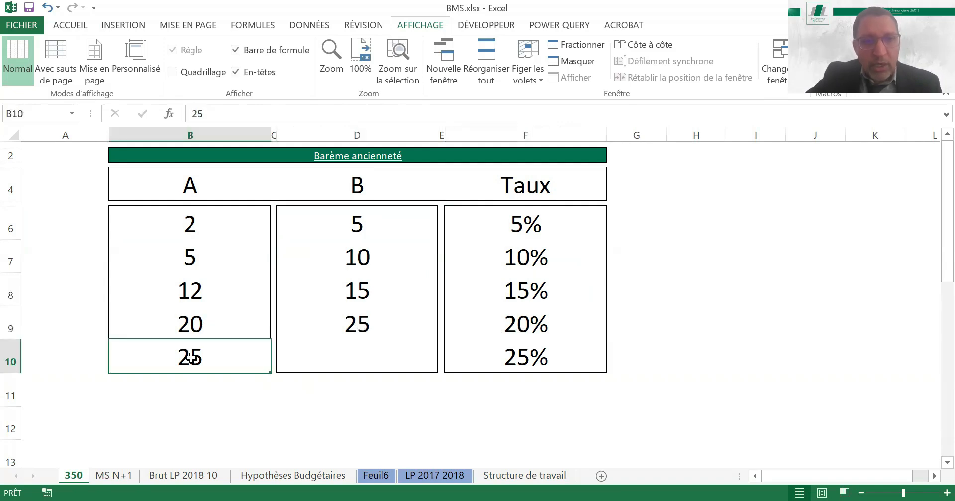
pyautogui.click(545, 357)
pyautogui.click(677, 370)
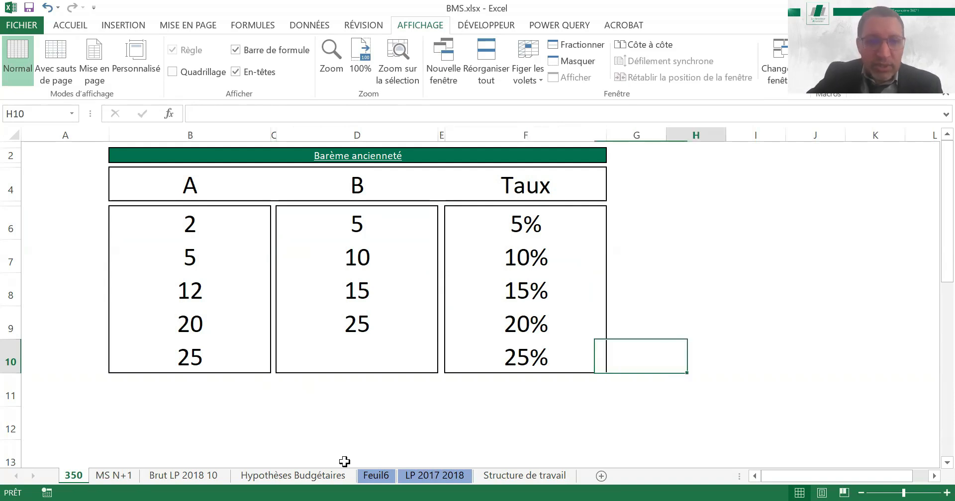
# Review the first two seniority brackets on sheet 350 again, after a brief return to MS N+1
pyautogui.click(117, 476)
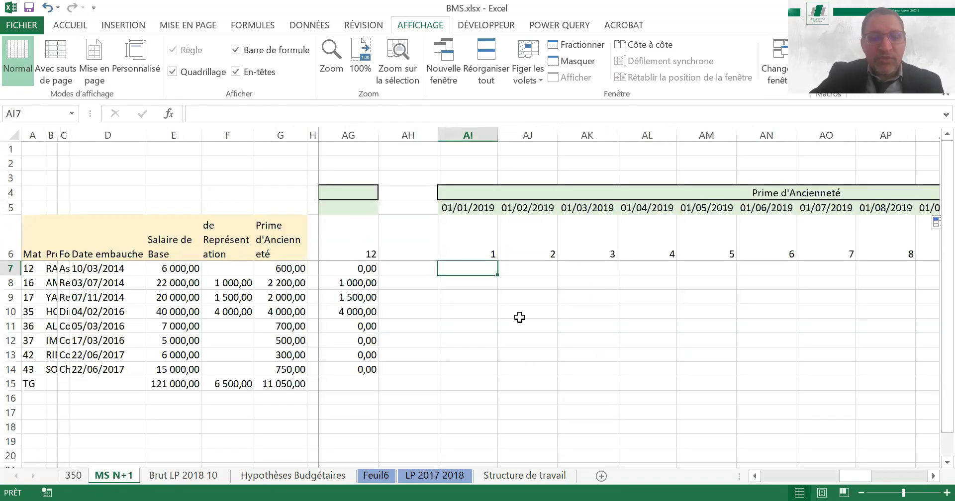
pyautogui.click(75, 477)
pyautogui.moveTo(215, 219); pyautogui.dragTo(353, 313)
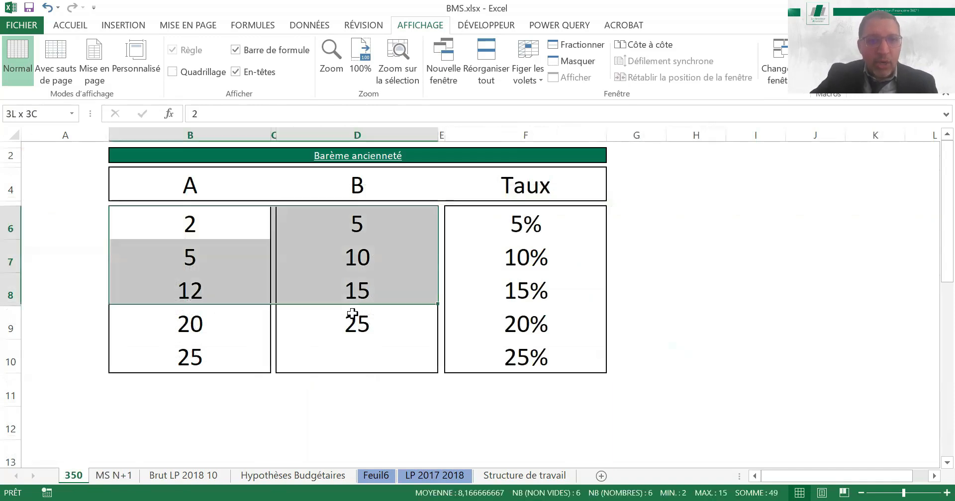
pyautogui.click(198, 222)
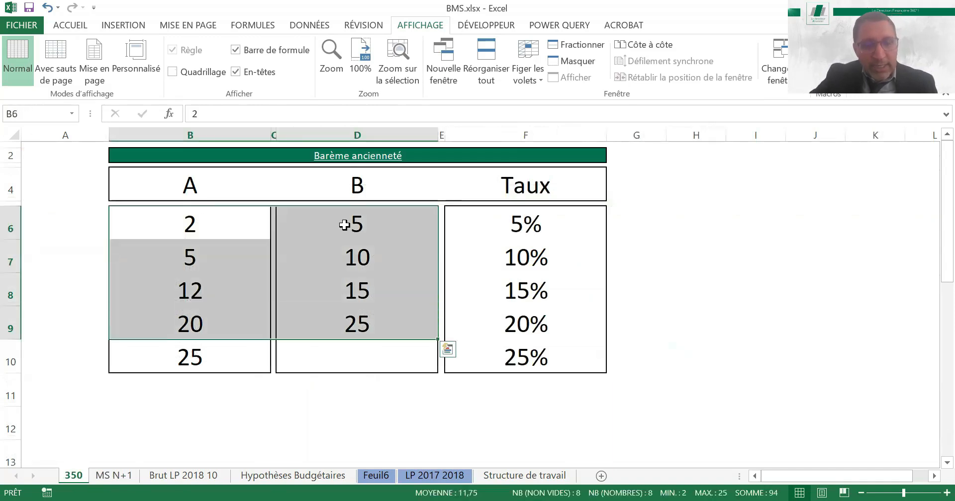
pyautogui.click(345, 226)
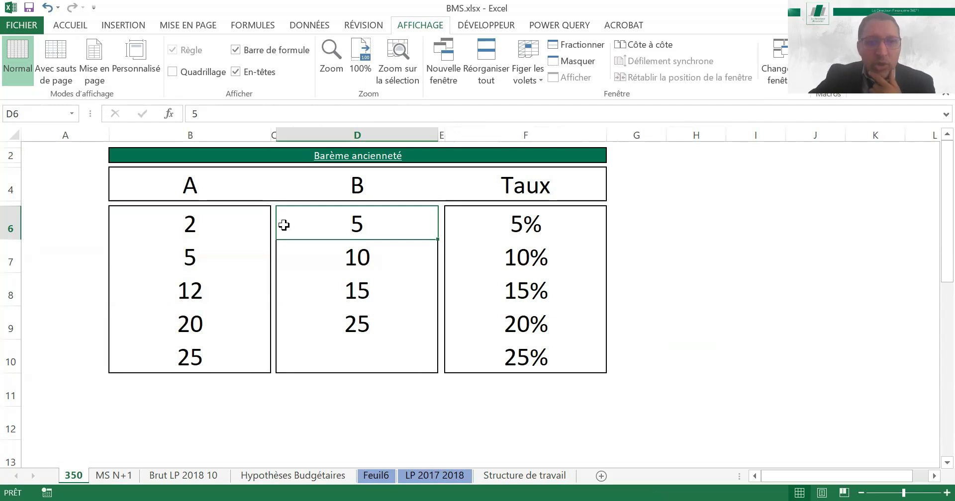
pyautogui.click(514, 230)
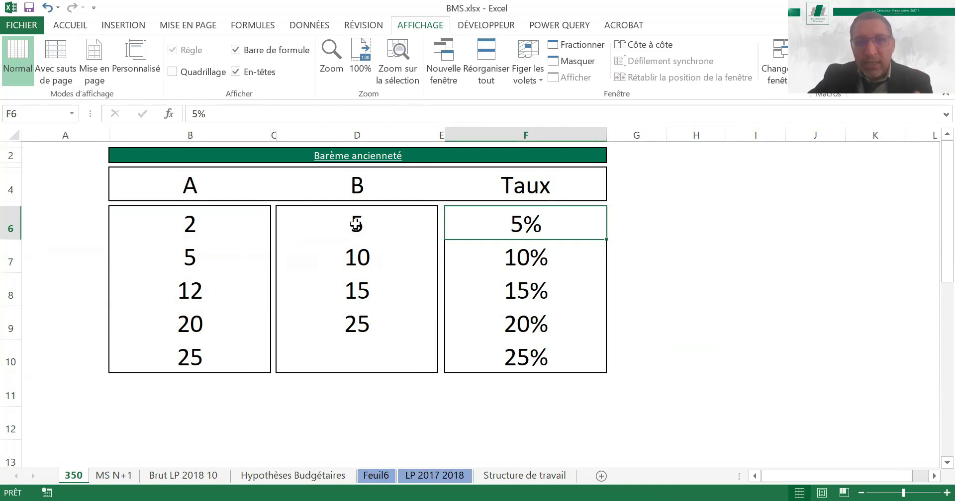
pyautogui.click(355, 224)
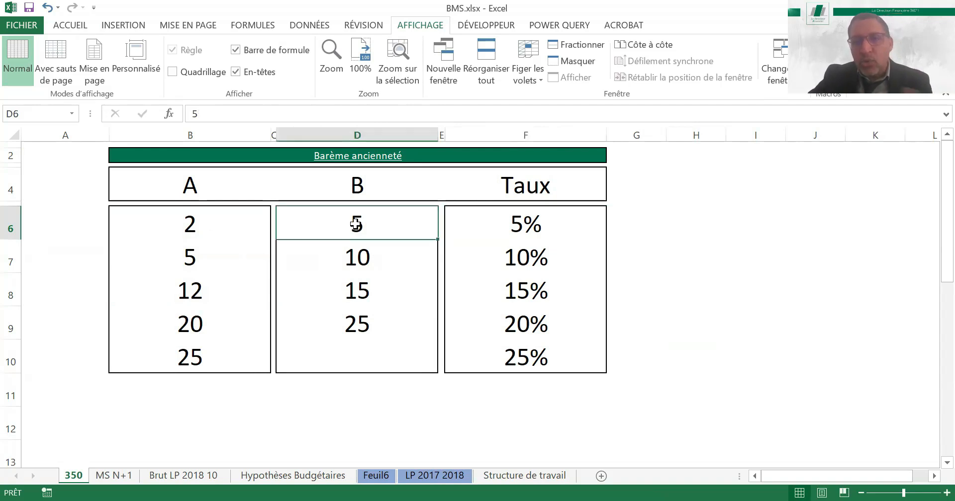
pyautogui.click(199, 262)
pyautogui.click(369, 261)
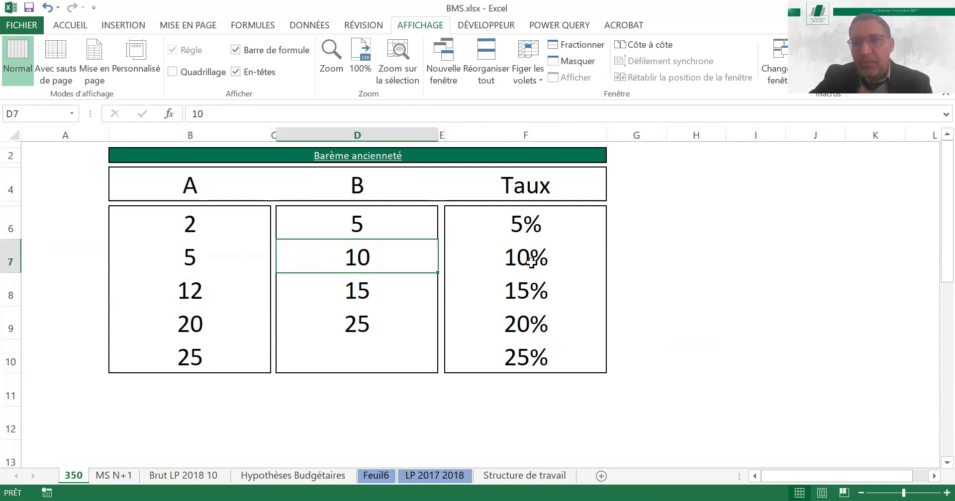
pyautogui.click(532, 263)
# On MS N+1, enter =(AI$5-$D7)/365 in AI7 to compute the first employee's years of seniority in month 1
pyautogui.click(119, 476)
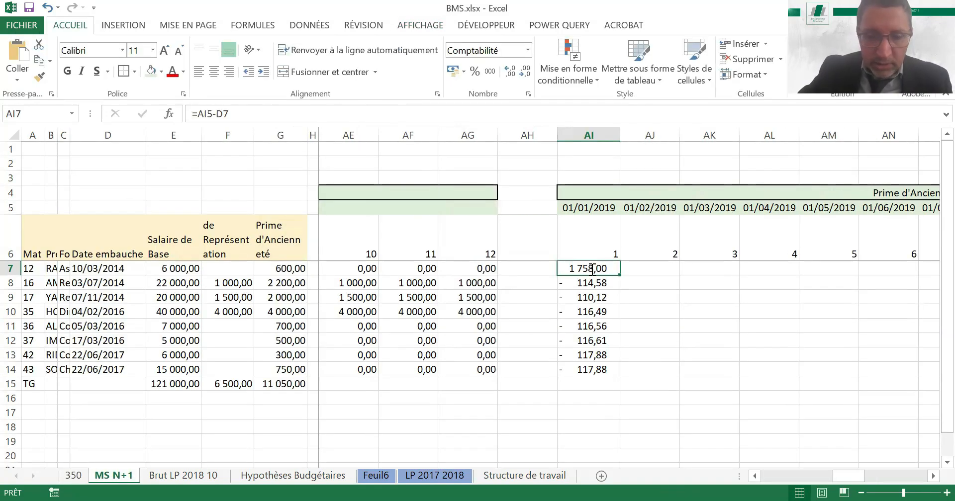
pyautogui.write('=')
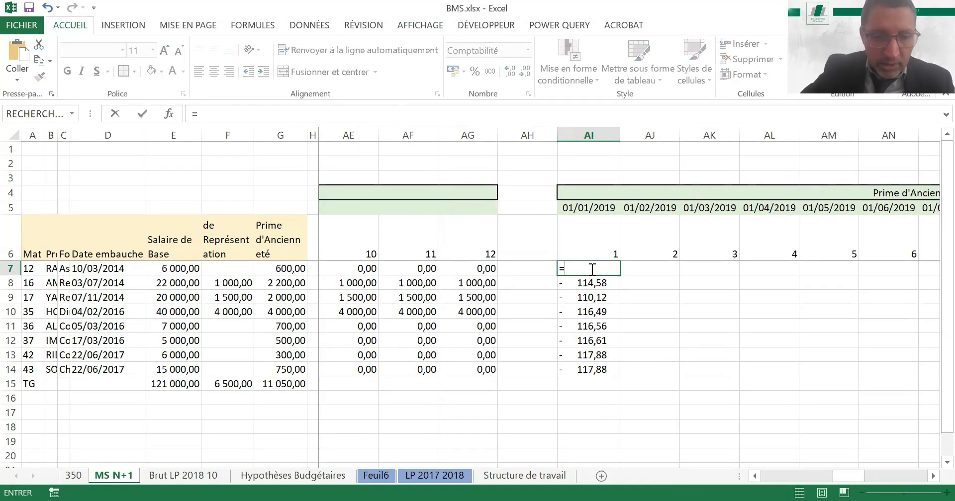
pyautogui.write('(')
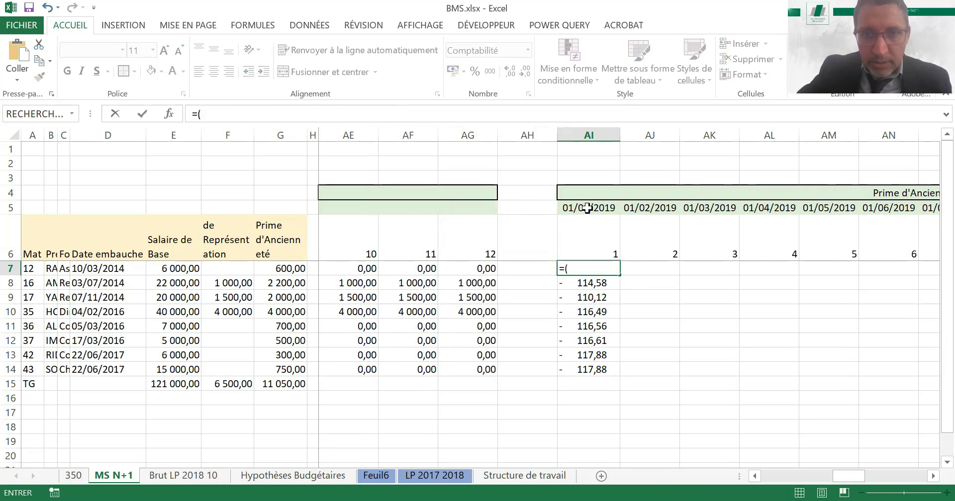
pyautogui.click(587, 208)
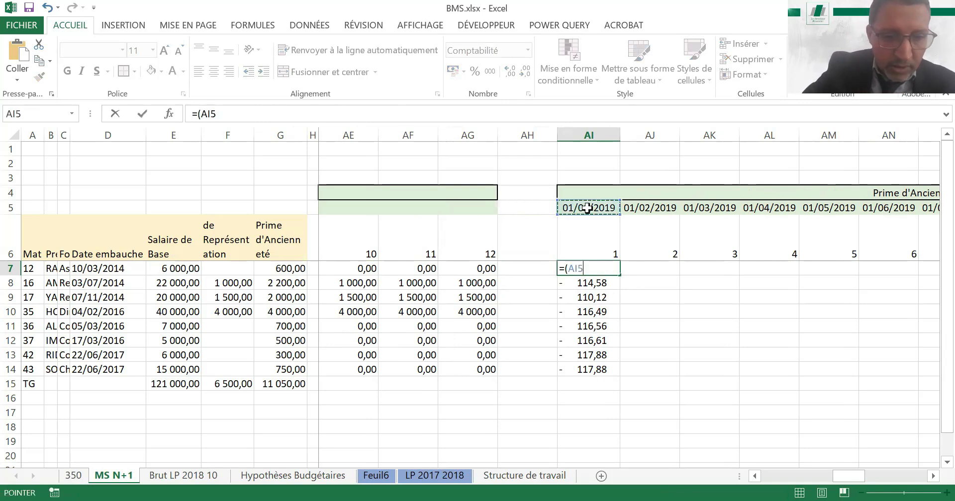
pyautogui.press('F4')
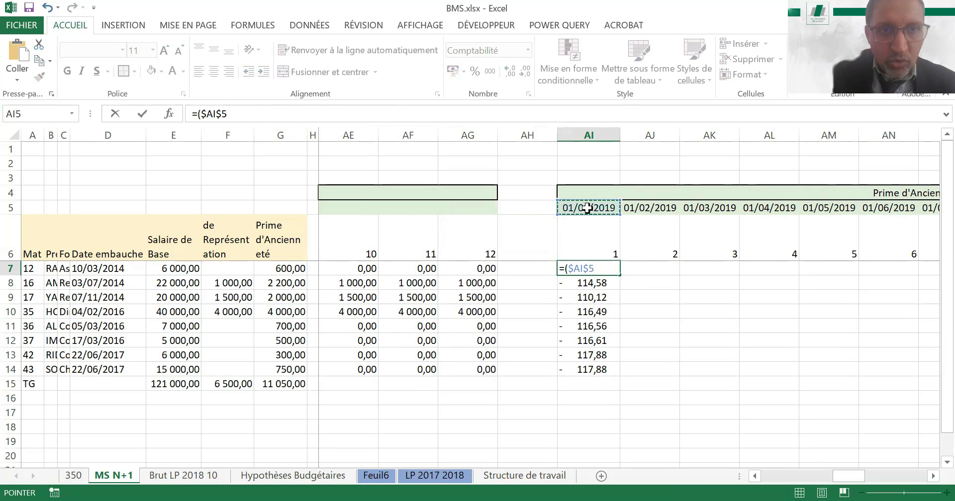
pyautogui.press('F4')
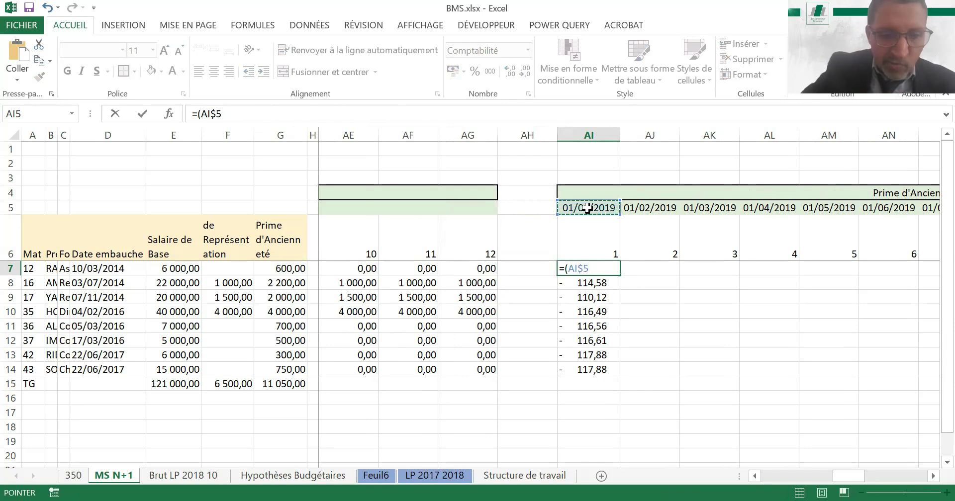
pyautogui.write('-')
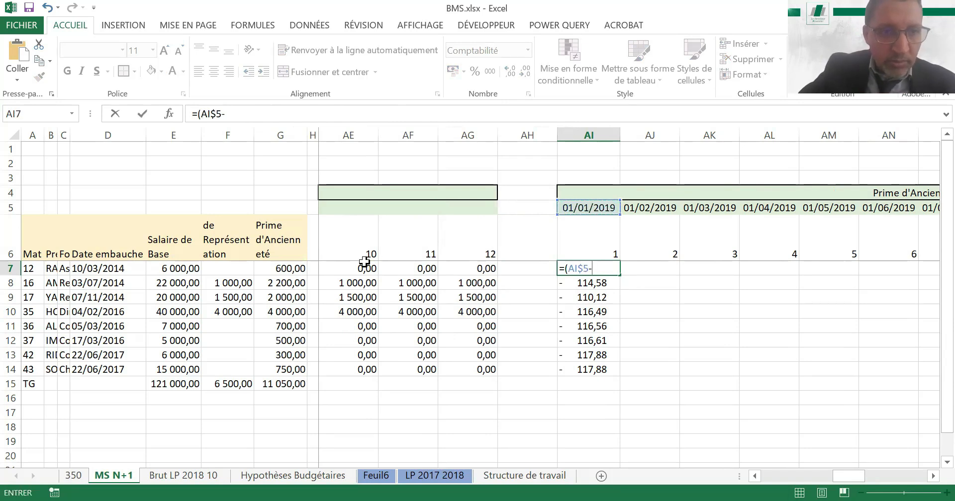
pyautogui.click(114, 268)
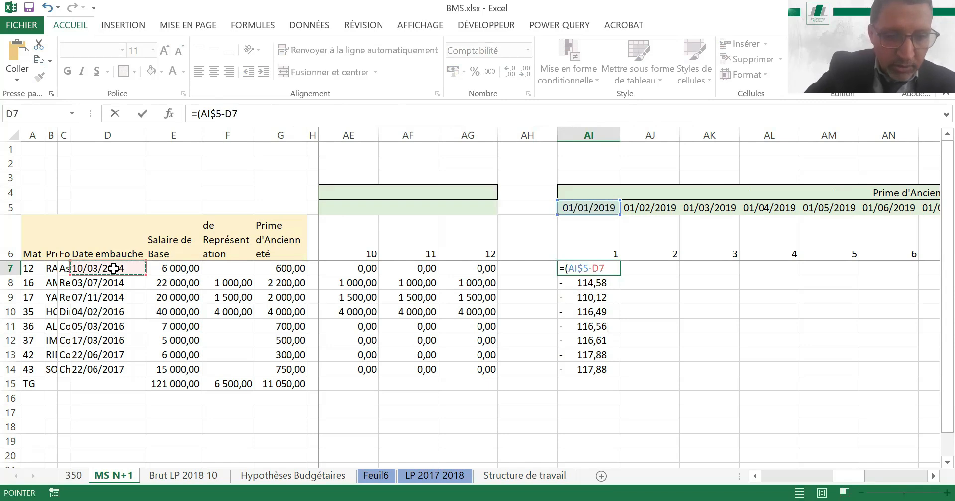
pyautogui.press('F4')
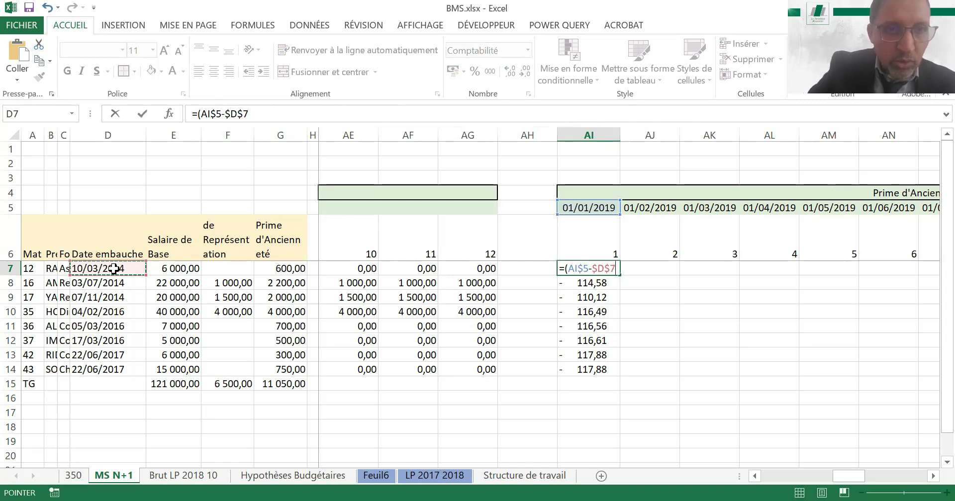
pyautogui.press('F4')
pyautogui.press('F4')
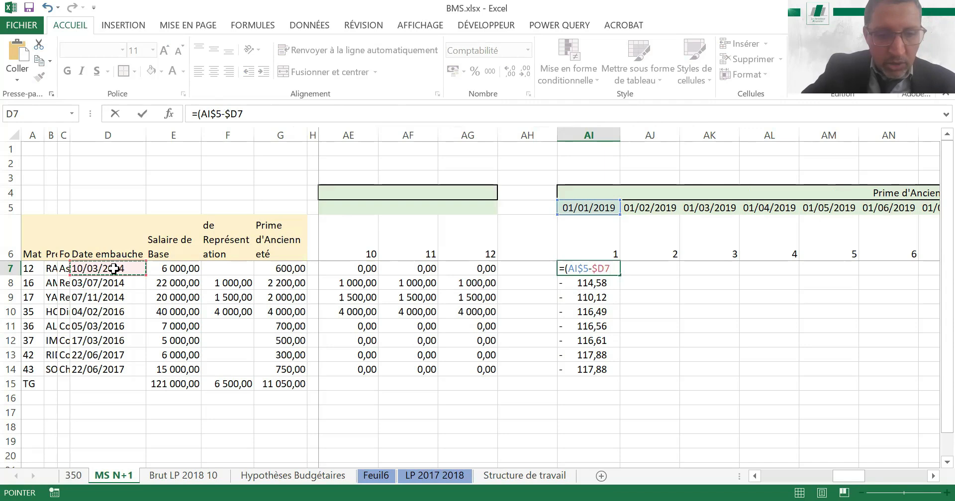
pyautogui.write(')')
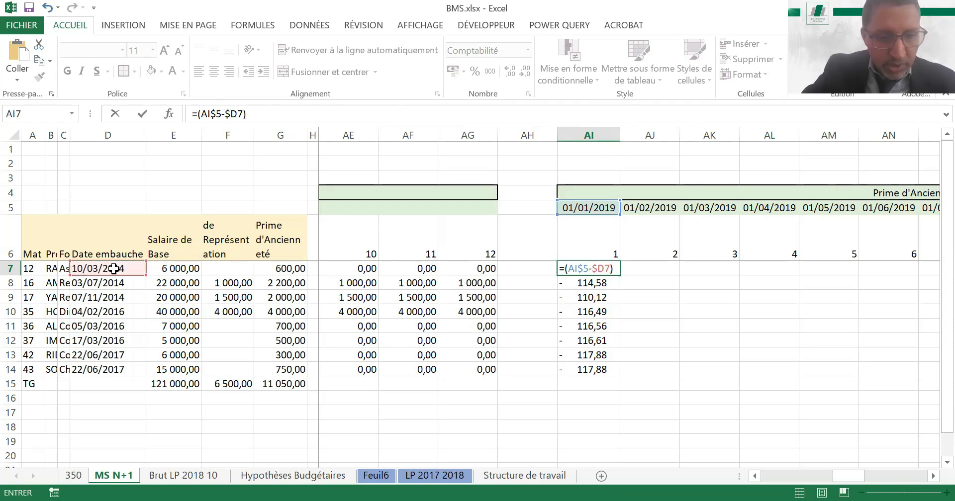
pyautogui.write('/36')
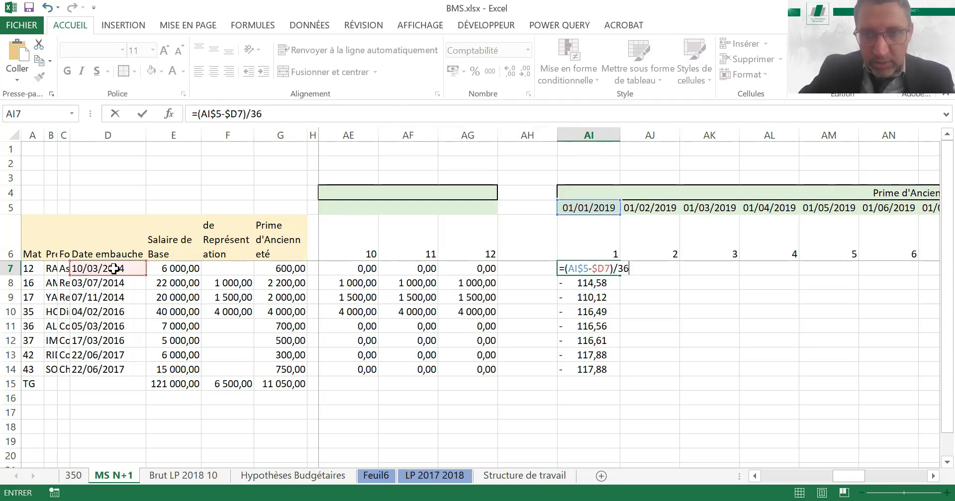
pyautogui.write('5')
pyautogui.hotkey('ctrl', 'Return')
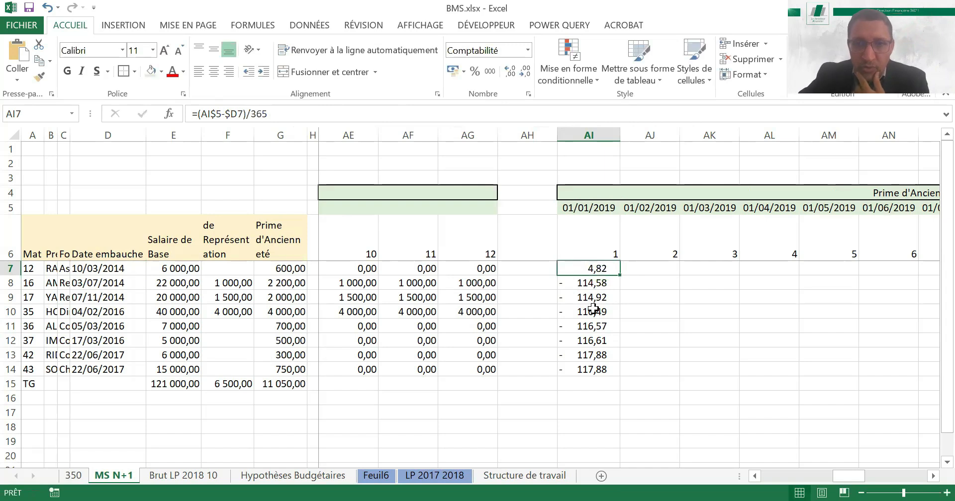
# Copy the seniority formula from AI7 down to AI14 and check the cell references in AI12
pyautogui.moveTo(620, 275); pyautogui.dragTo(612, 373)
pyautogui.click(608, 340)
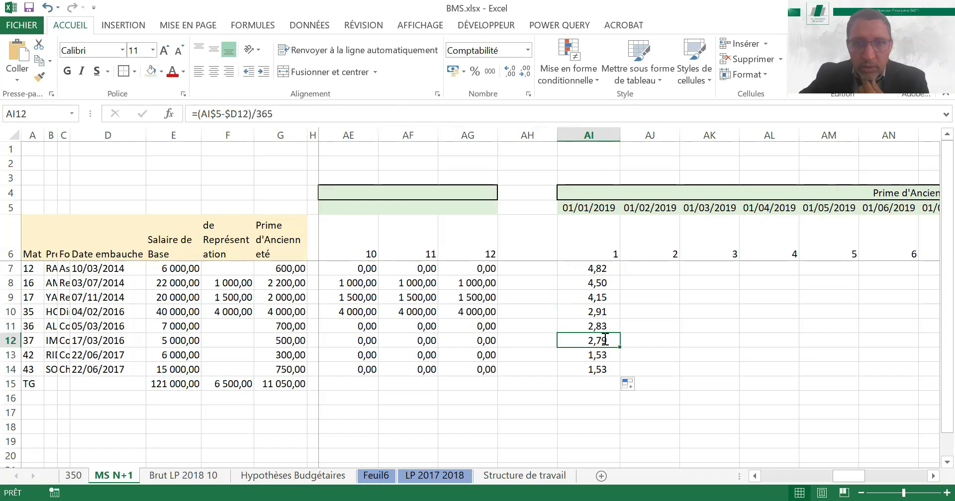
pyautogui.press('F2')
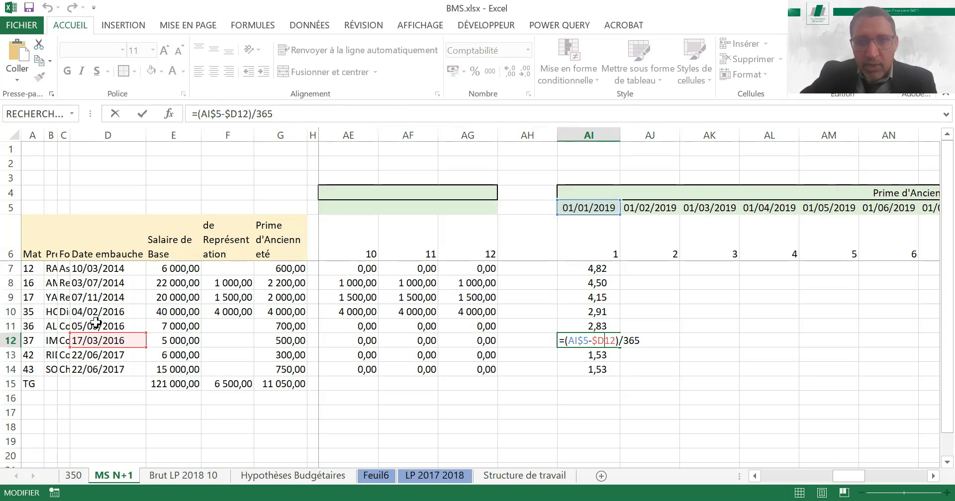
pyautogui.press('Return')
# Copy the seniority formulas from AI7:AI14 into the month 2 column AJ and check the references in AJ7
pyautogui.moveTo(592, 271); pyautogui.dragTo(670, 275)
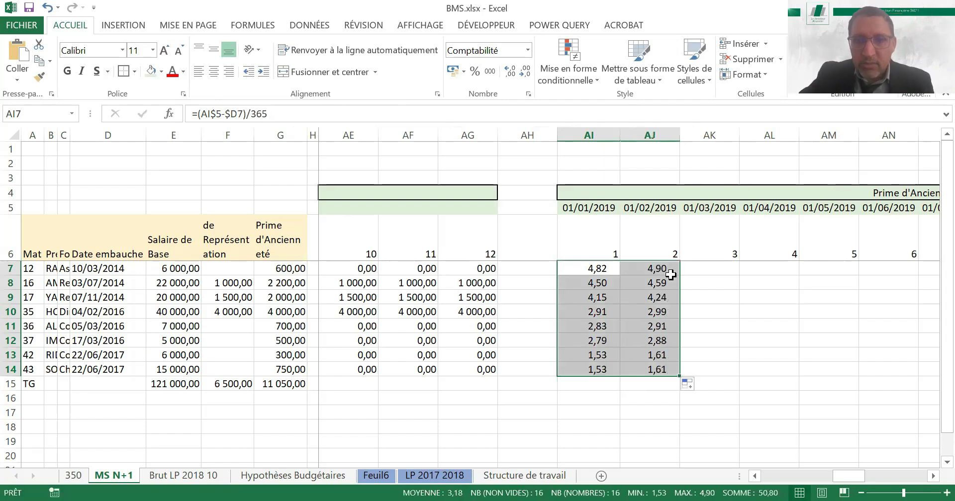
pyautogui.doubleClick(655, 269)
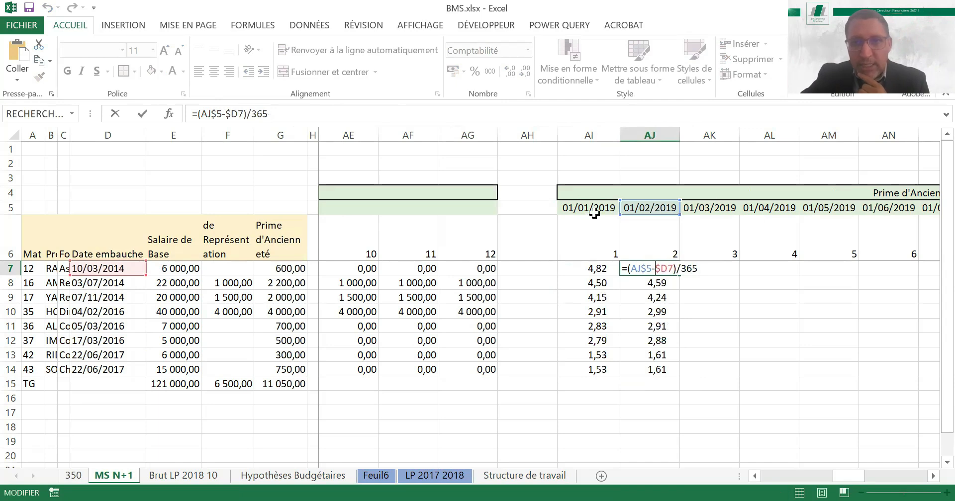
pyautogui.press('Return')
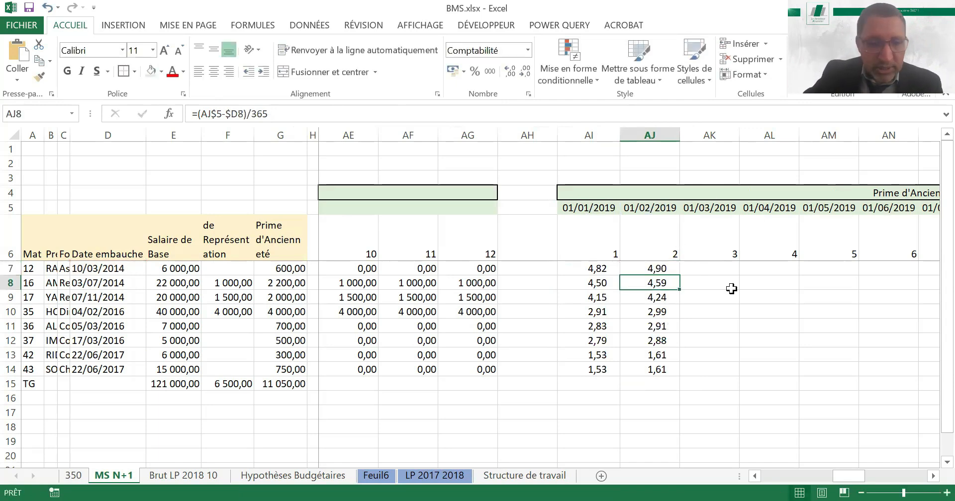
# Extend the seniority formulas from AJ7:AJ14 across the remaining month columns of Prime d'Ancienneté and return to AI7
pyautogui.press('Up')
pyautogui.hotkey('shift', 'Down')
pyautogui.hotkey('shift', 'Down')
pyautogui.hotkey('shift', 'Down')
pyautogui.hotkey('shift', 'Down')
pyautogui.hotkey('shift', 'Down')
pyautogui.hotkey('shift', 'Down')
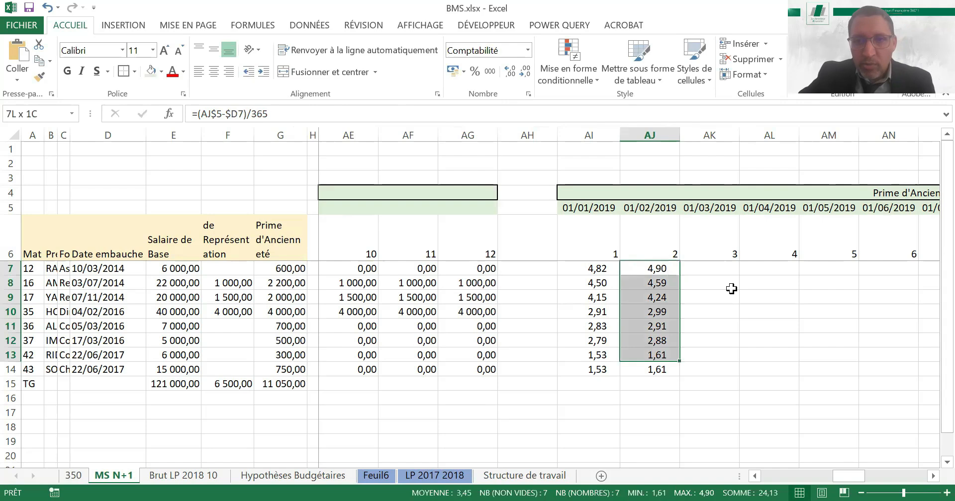
pyautogui.hotkey('shift', 'Down')
pyautogui.moveTo(679, 375); pyautogui.dragTo(903, 345)
pyautogui.press('Left')
pyautogui.press('Left')
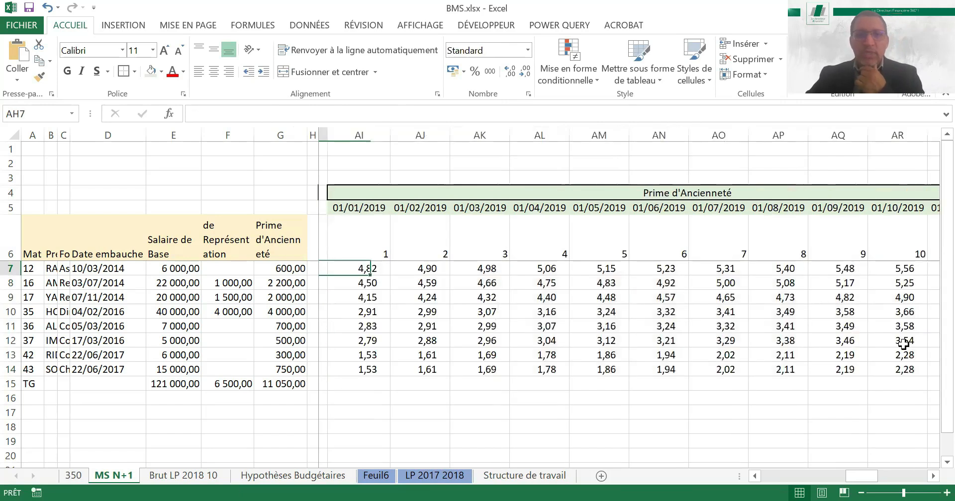
pyautogui.press('Right')
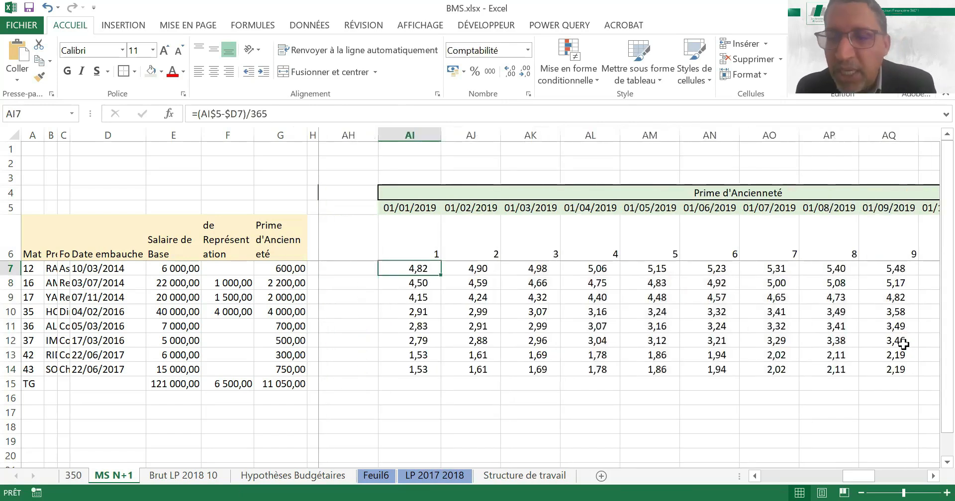
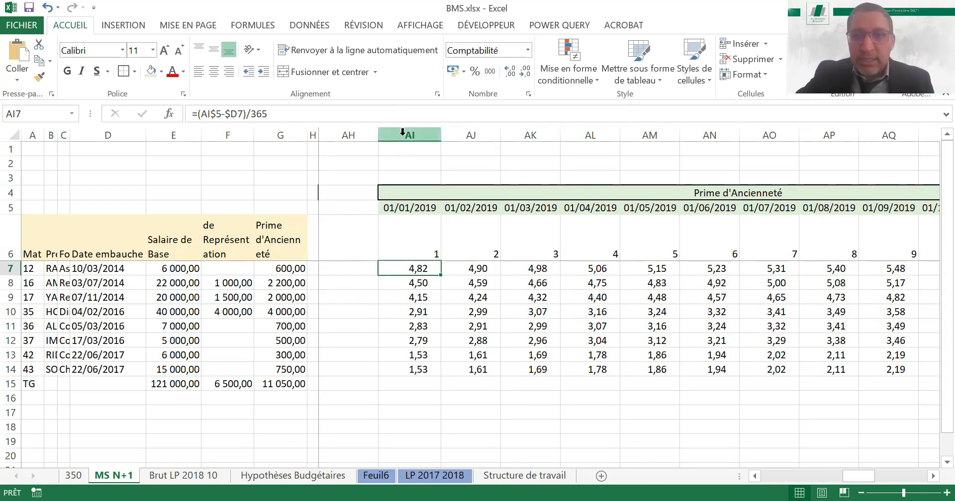
# Change the merged header in AI4 from the bonus title to "Duréé d'Ancienneté"
pyautogui.click(697, 192)
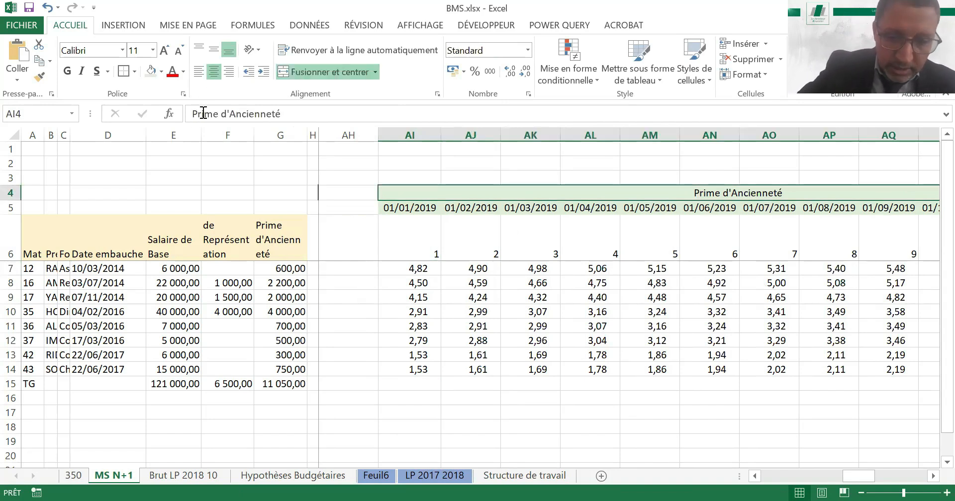
pyautogui.doubleClick(203, 114)
pyautogui.write('Duréé')
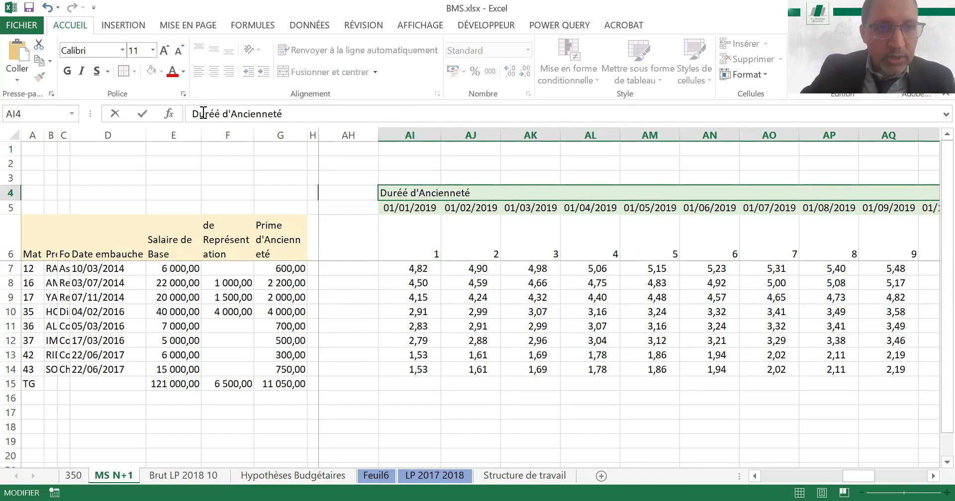
pyautogui.press('Return')
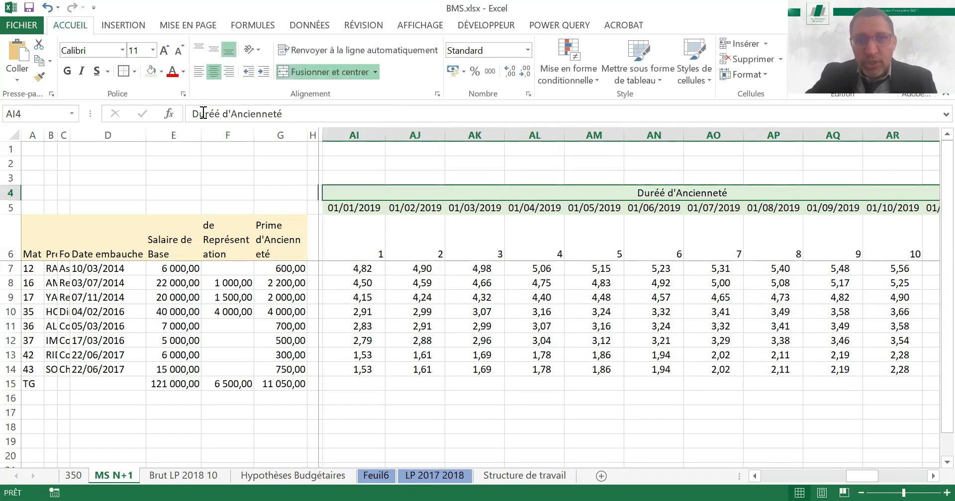
# Enter "Taux d'ancienneté" as the header of the next twelve-month block, in merged cell AV4
pyautogui.hotkey('shift', 'Right')
pyautogui.press('Right')
pyautogui.press('Right')
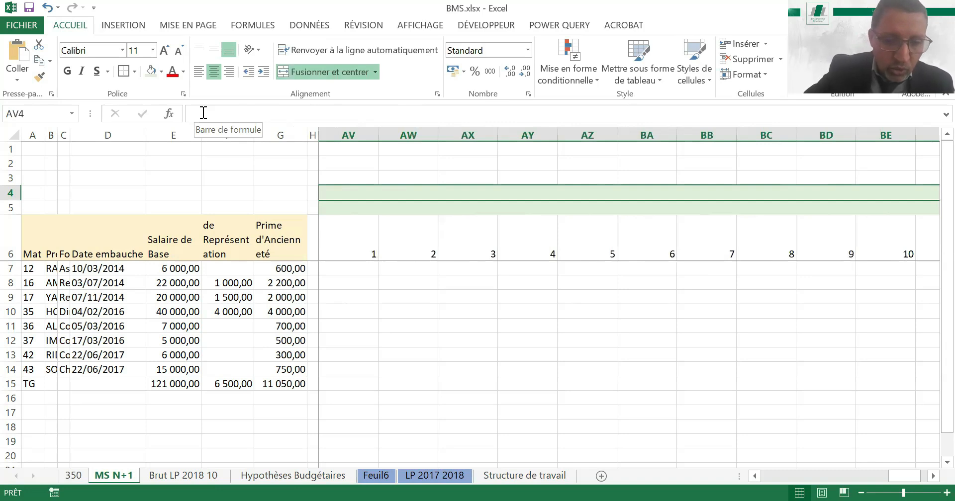
pyautogui.write("Taux d'anci")
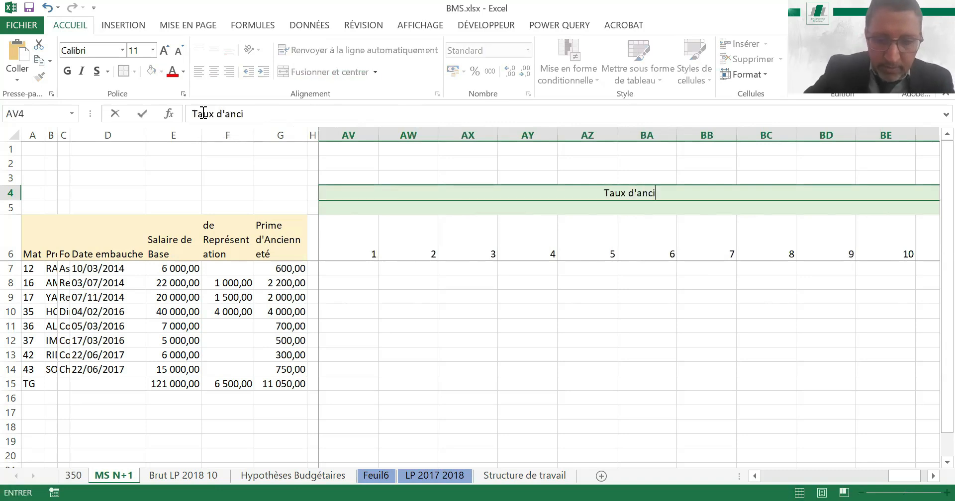
pyautogui.write('i')
pyautogui.press('BackSpace')
pyautogui.write('en')
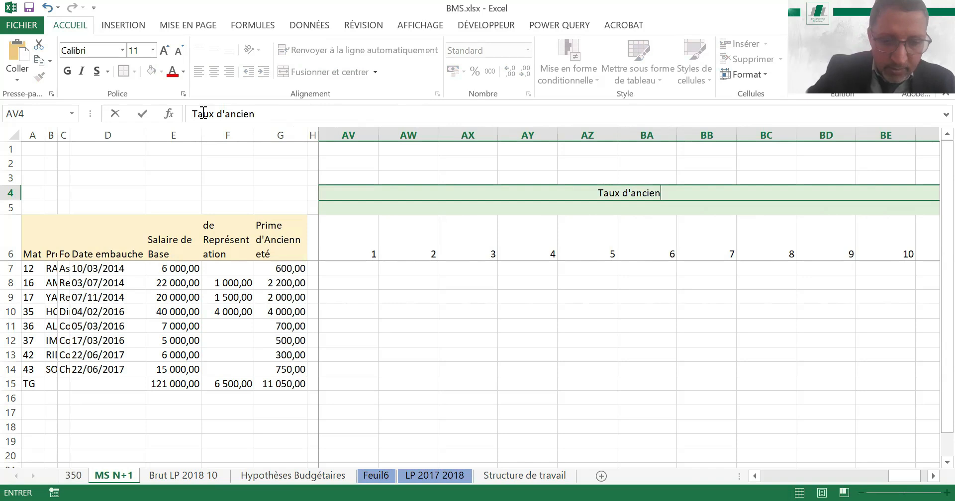
pyautogui.write('neté')
pyautogui.press('Return')
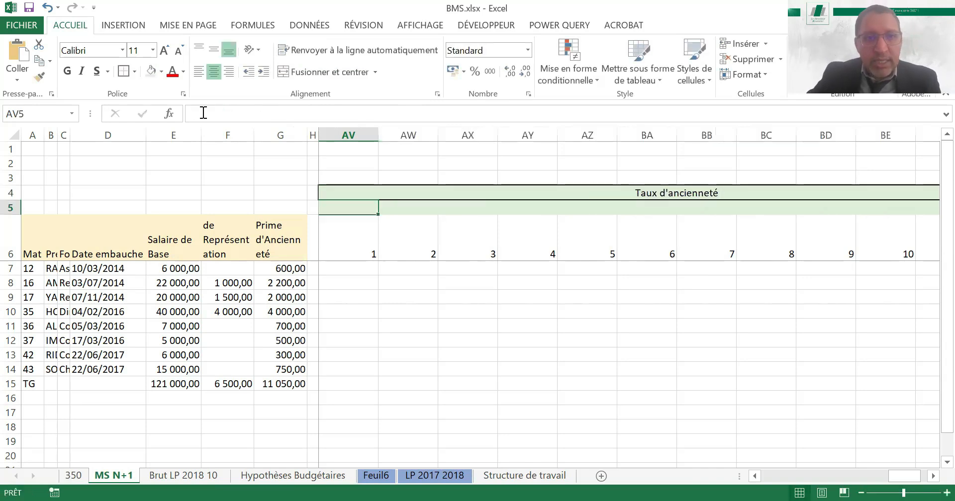
# Begin a SI formula in AV7 whose test refers to the first employee's month 1 seniority in AI7
pyautogui.press('Down')
pyautogui.press('Down')
pyautogui.press('Left')
pyautogui.press('Right')
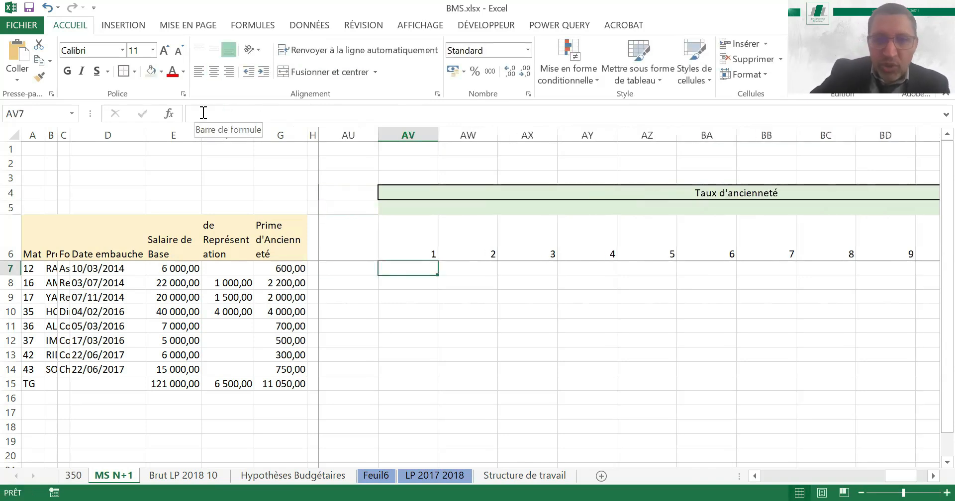
pyautogui.write('=')
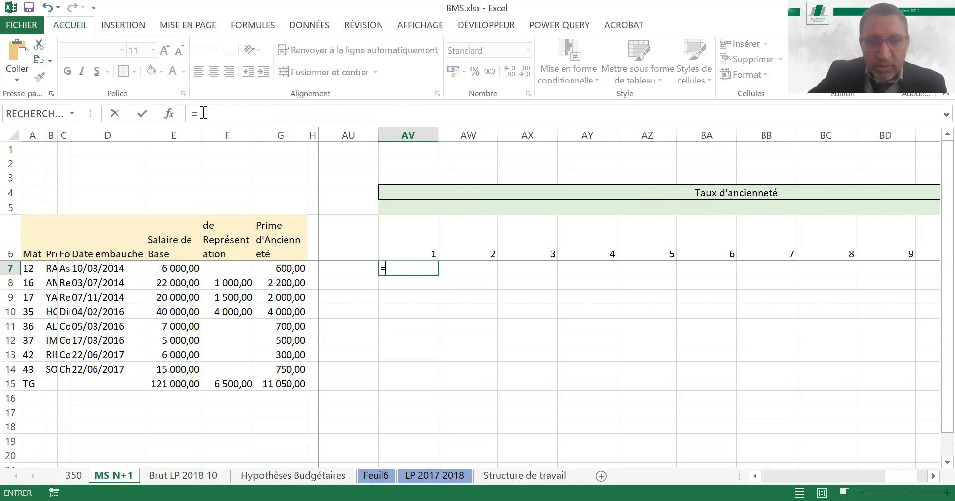
pyautogui.write('si(')
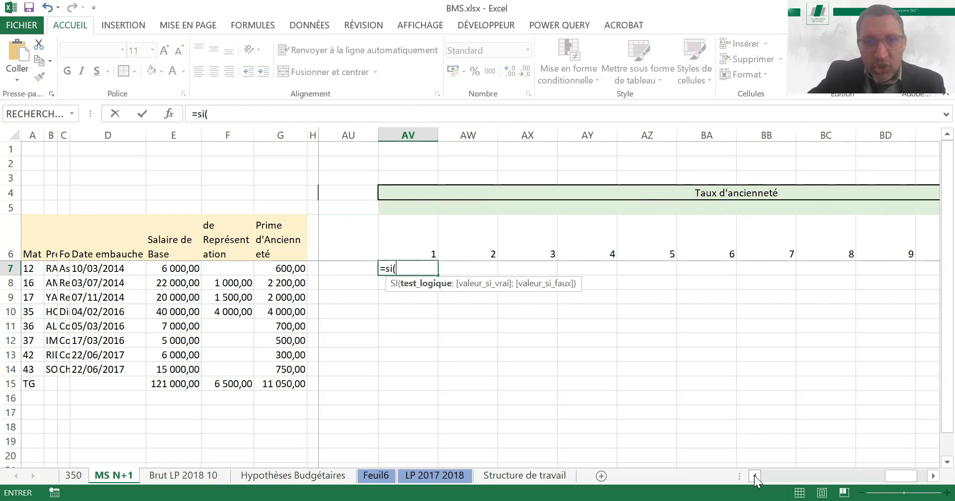
pyautogui.click(754, 476)
pyautogui.click(754, 477)
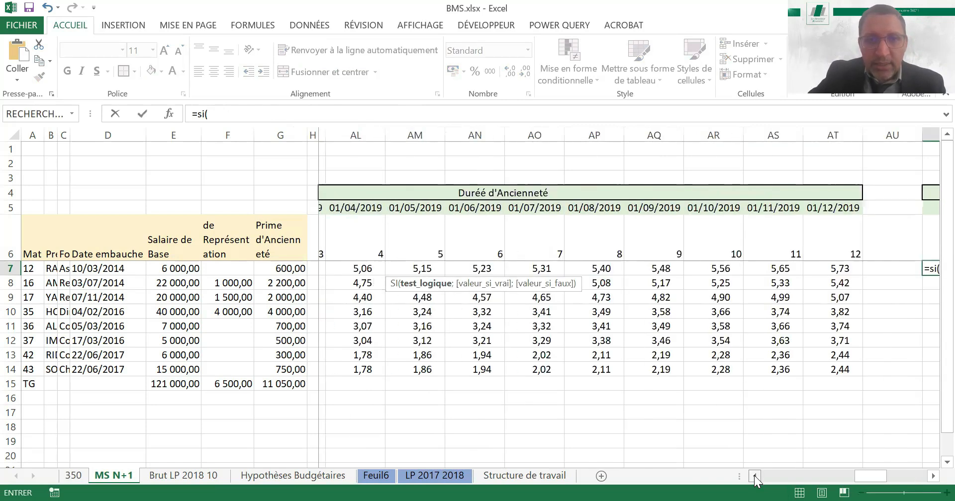
pyautogui.click(755, 477)
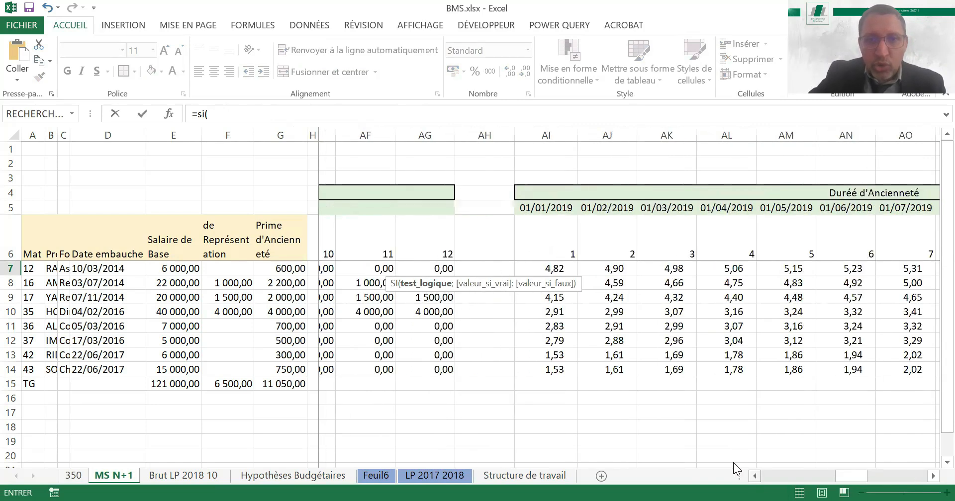
pyautogui.click(596, 269)
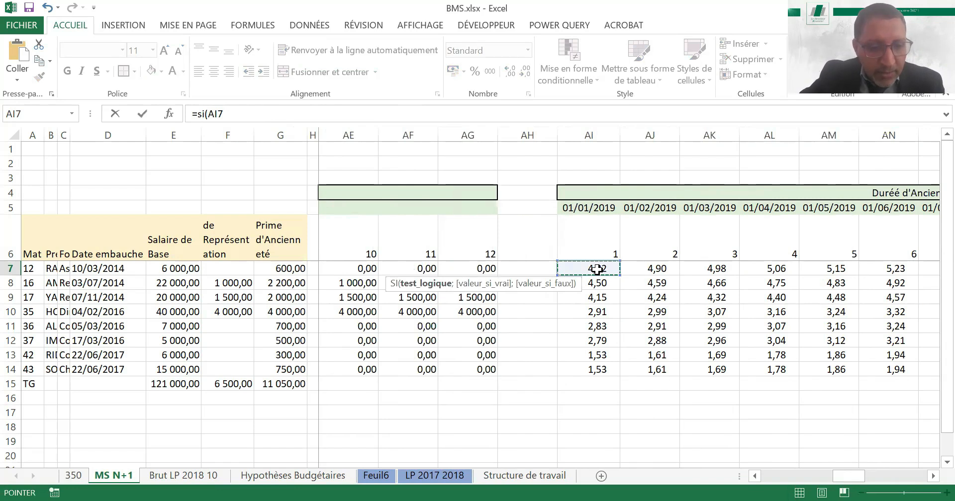
# Complete the first test as AI7<'350'!B6, using the seniority scale's lowest threshold, and return 0 when true
pyautogui.write('<')
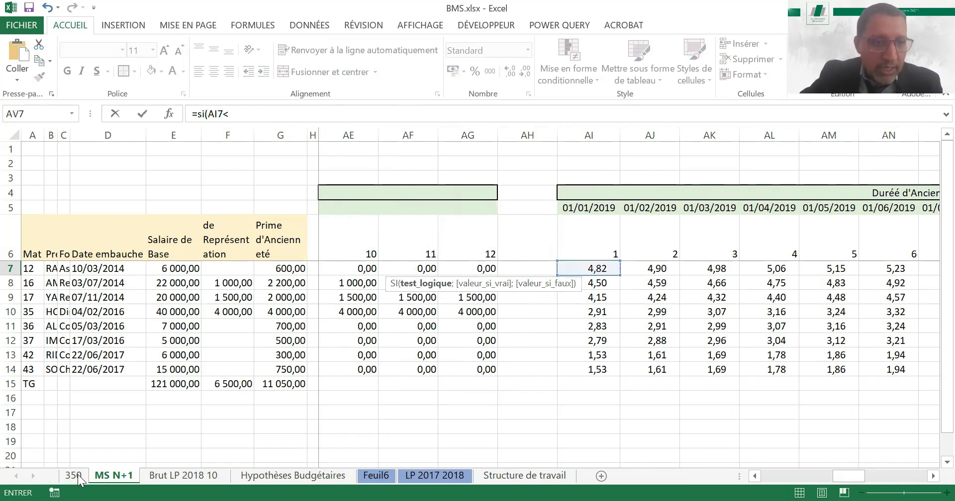
pyautogui.hotkey('ctrl', 'pageup')
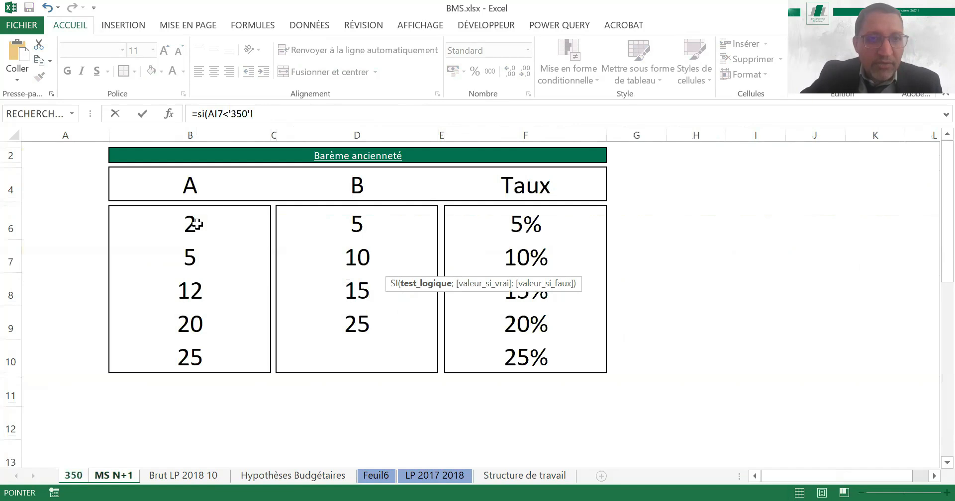
pyautogui.click(193, 224)
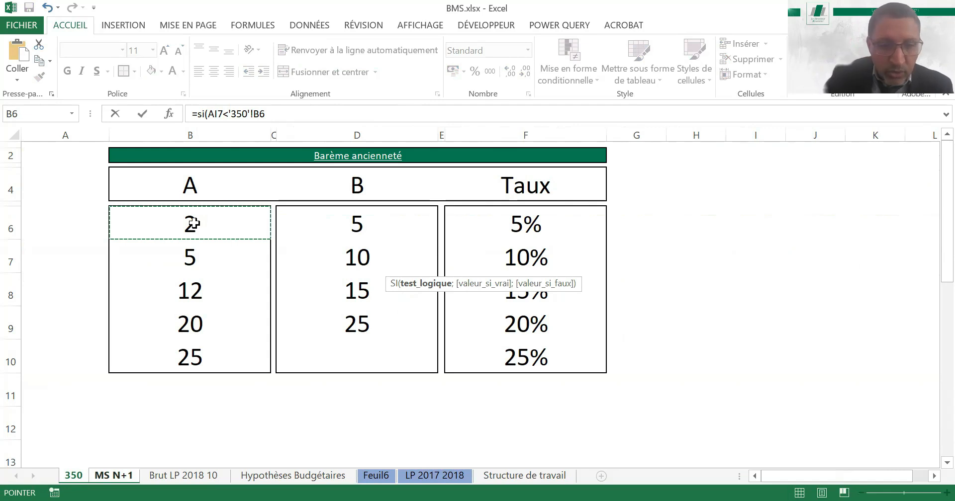
pyautogui.write(';0')
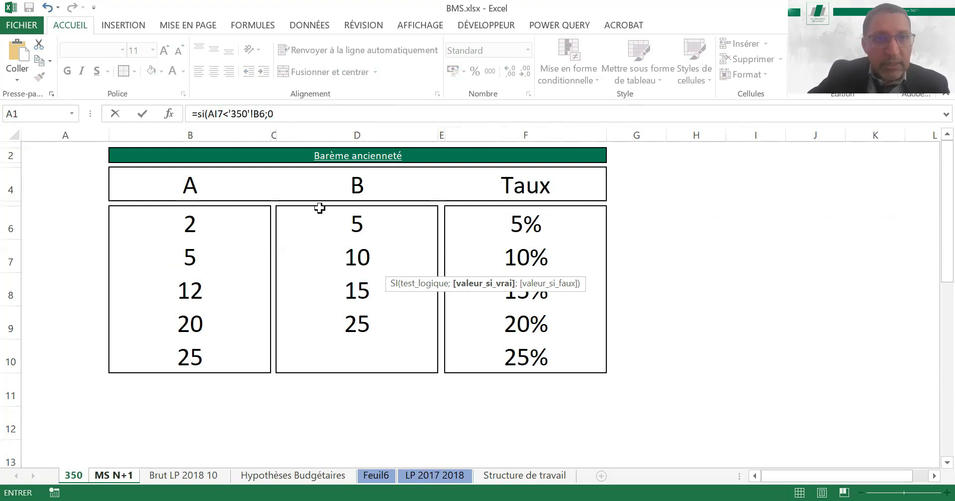
pyautogui.write(';')
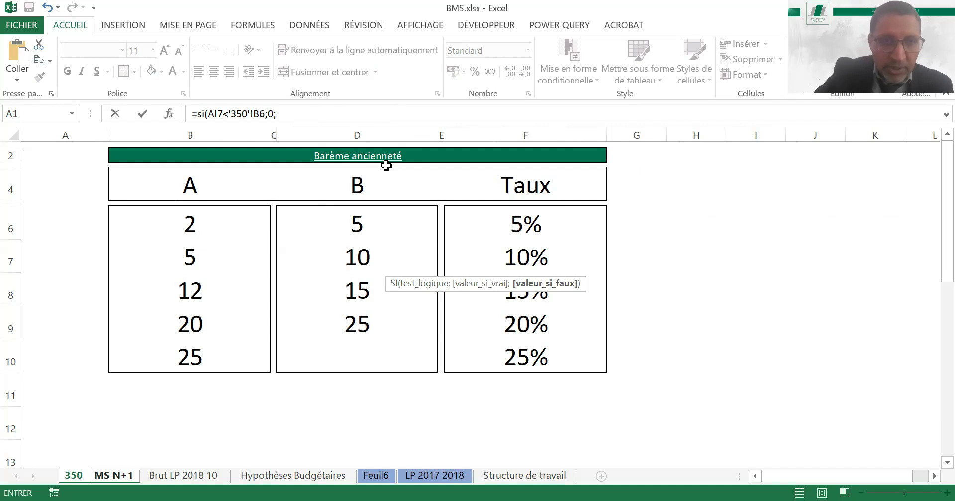
pyautogui.write('si')
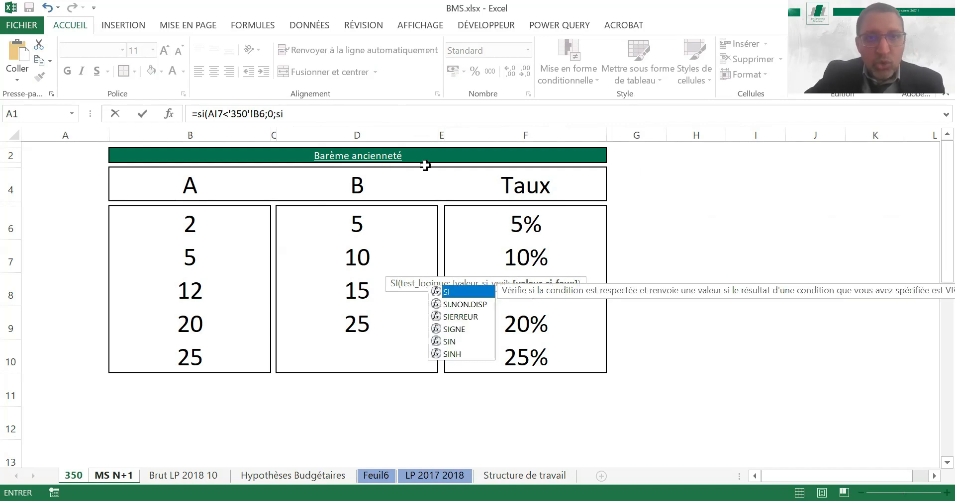
pyautogui.write('(')
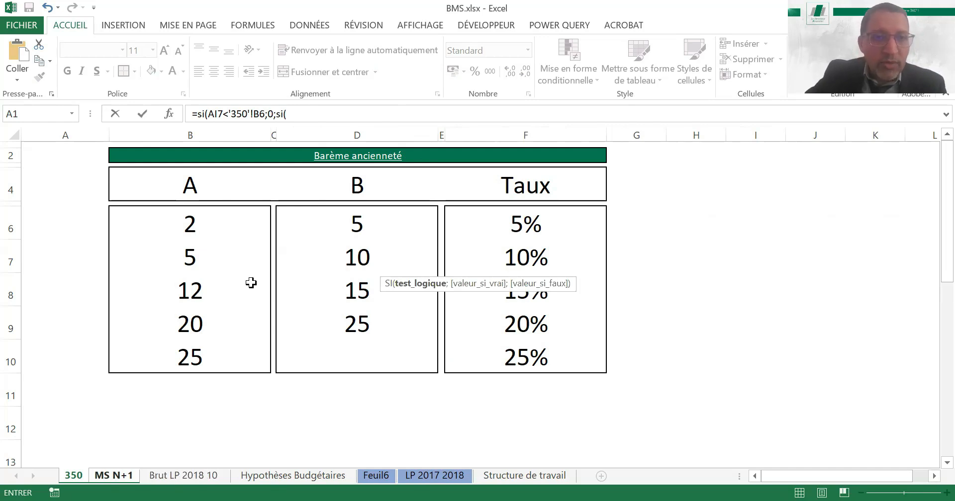
# Nest a second SI as the false value, testing AI7<'350'!D6 and returning the rate in '350'!F6
pyautogui.doubleClick(210, 114)
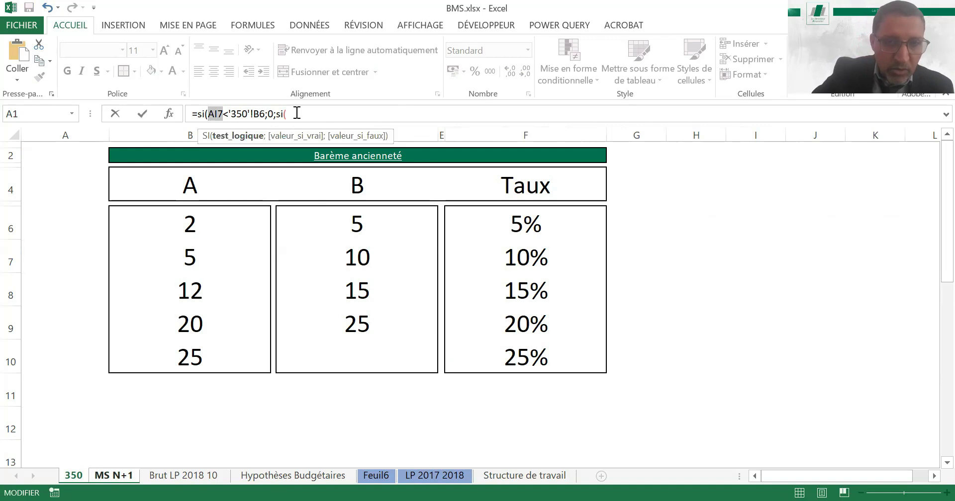
pyautogui.write('AI7')
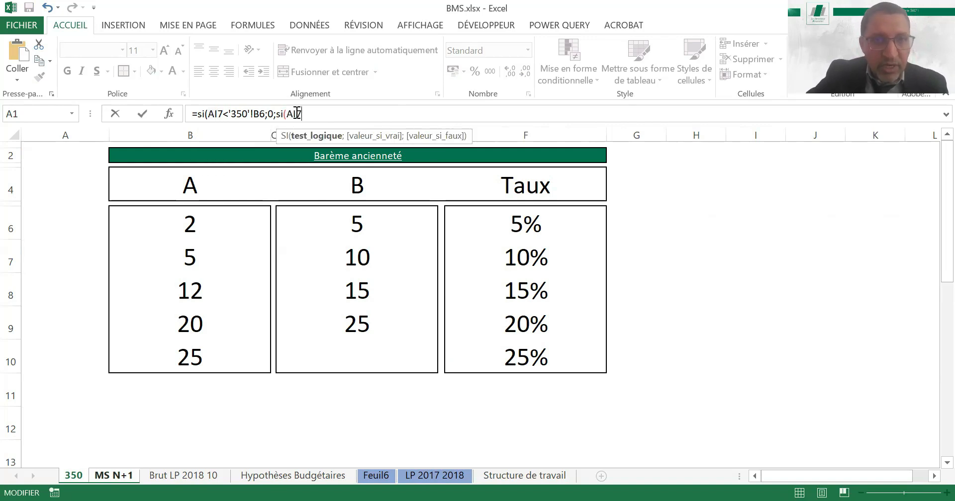
pyautogui.write('<')
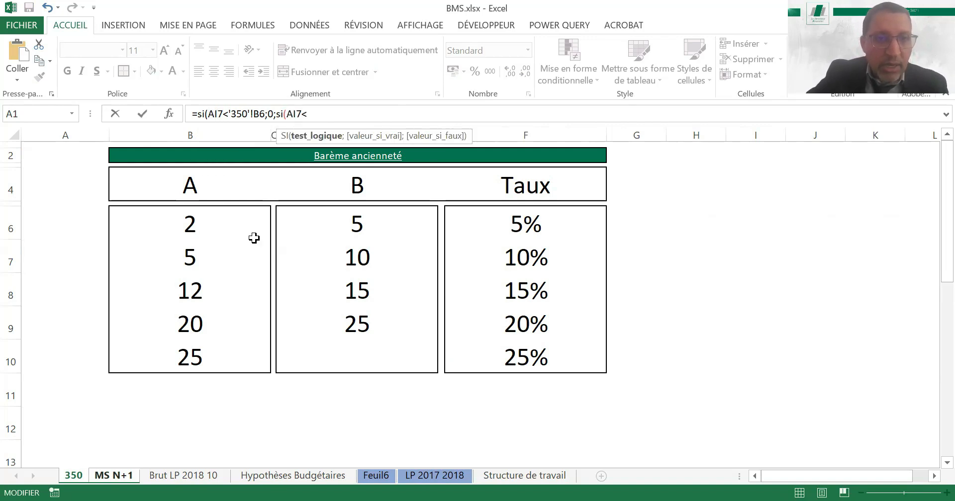
pyautogui.click(347, 225)
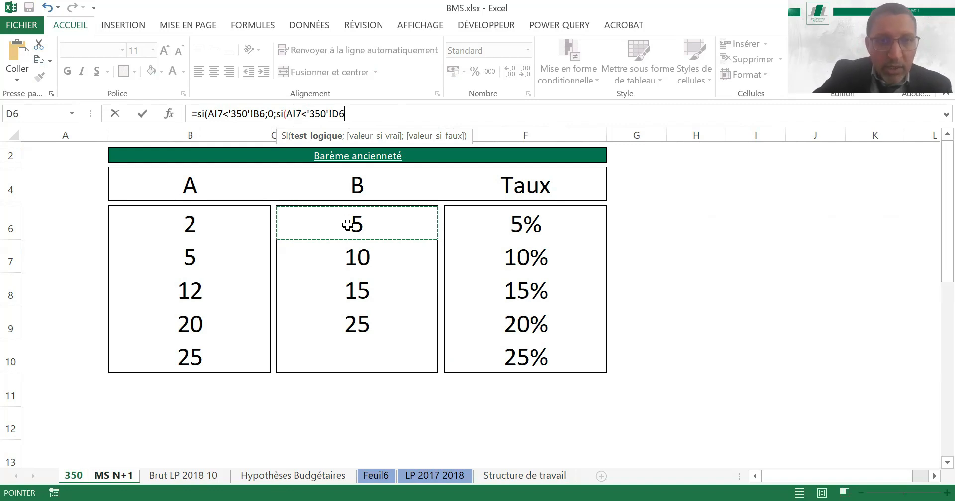
pyautogui.write(';')
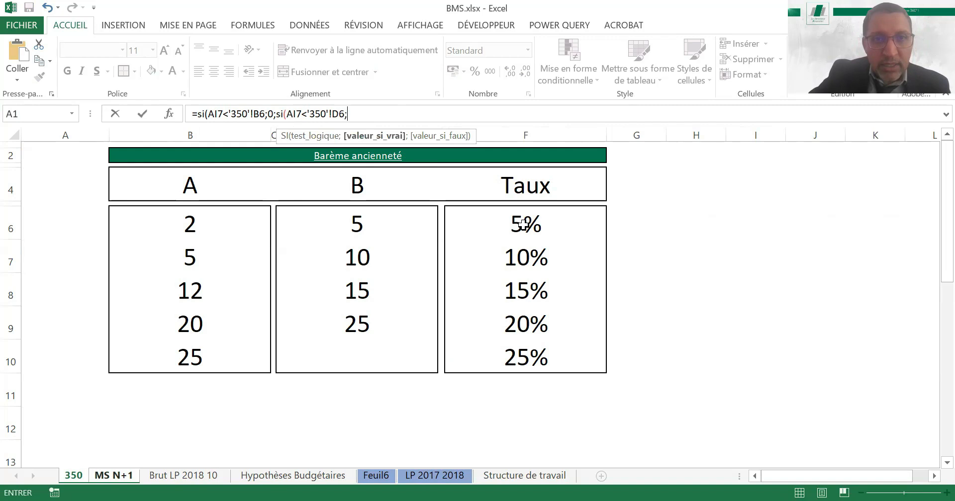
pyautogui.click(523, 225)
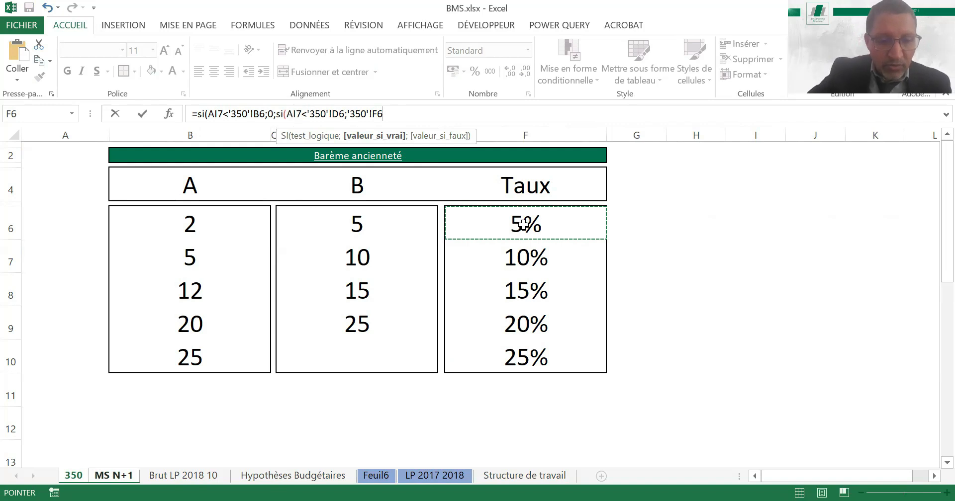
# Nest a third SI testing AI7<'350'!D7 and returning the rate in '350'!F7
pyautogui.write(';si(AI7')
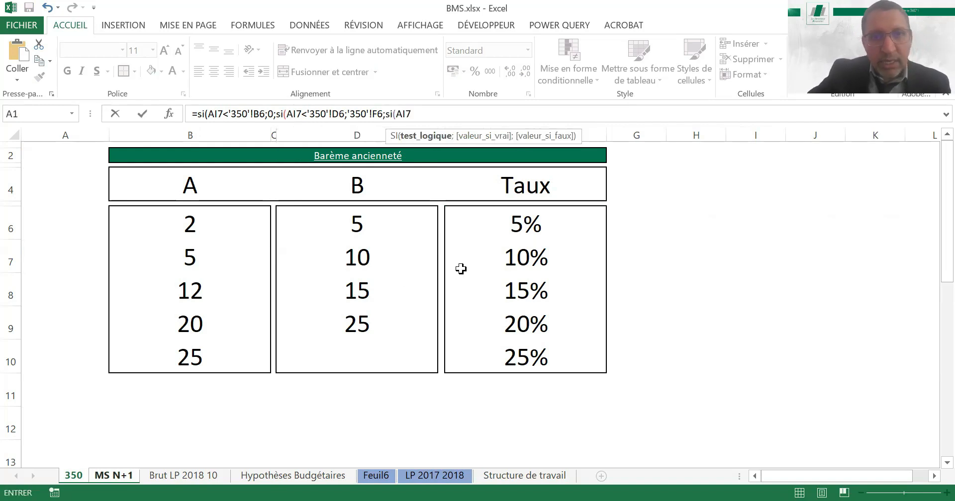
pyautogui.write('<')
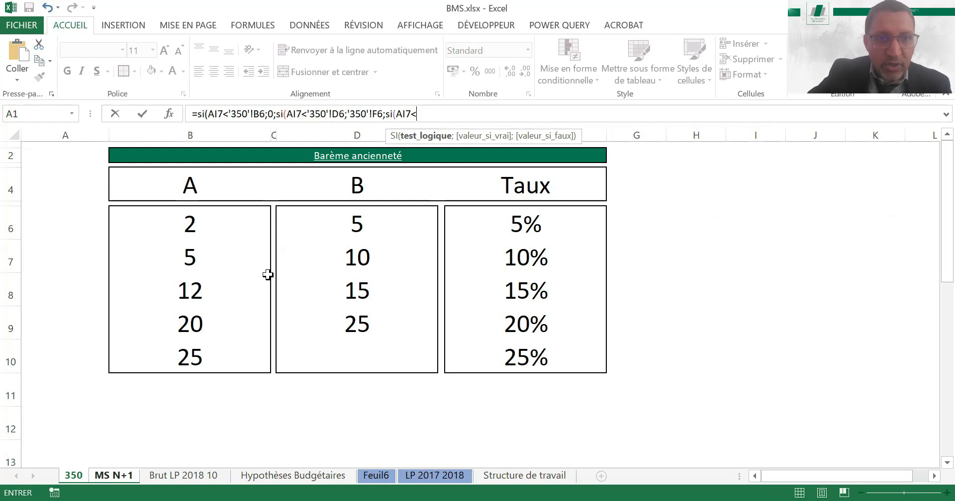
pyautogui.click(363, 257)
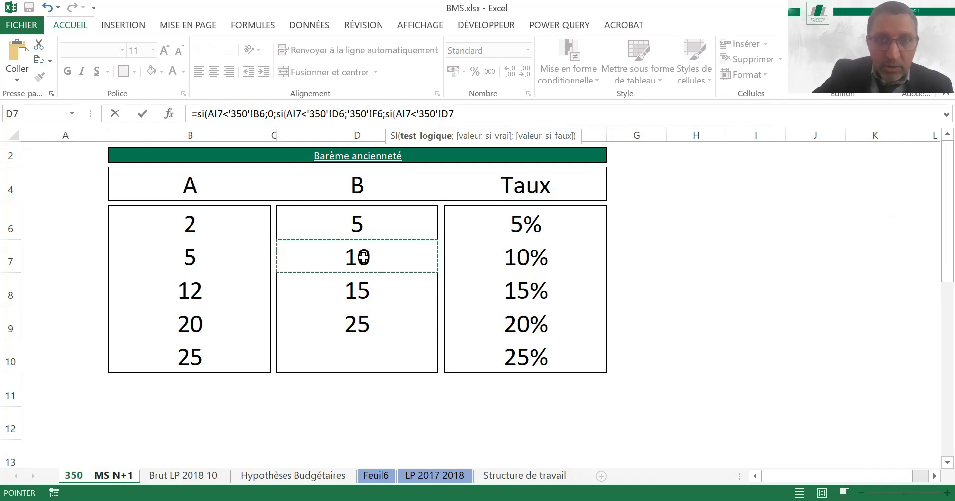
pyautogui.write(';')
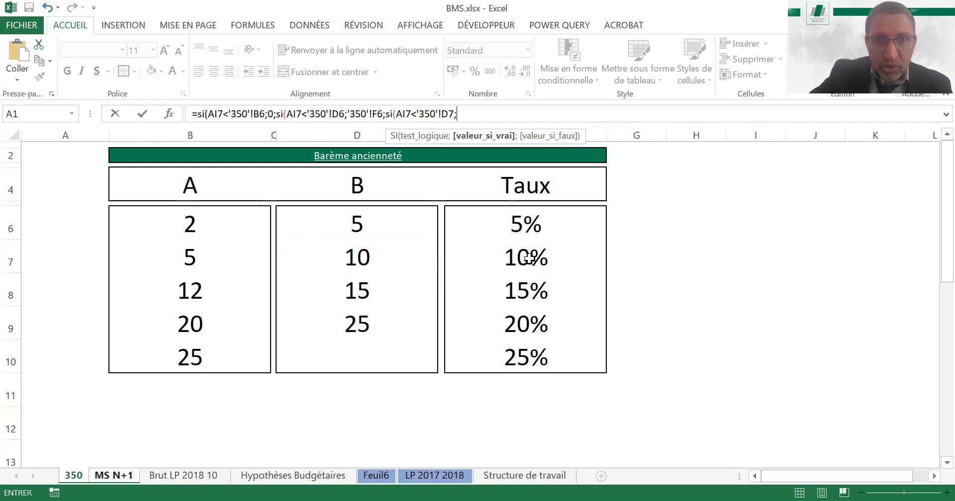
pyautogui.click(529, 257)
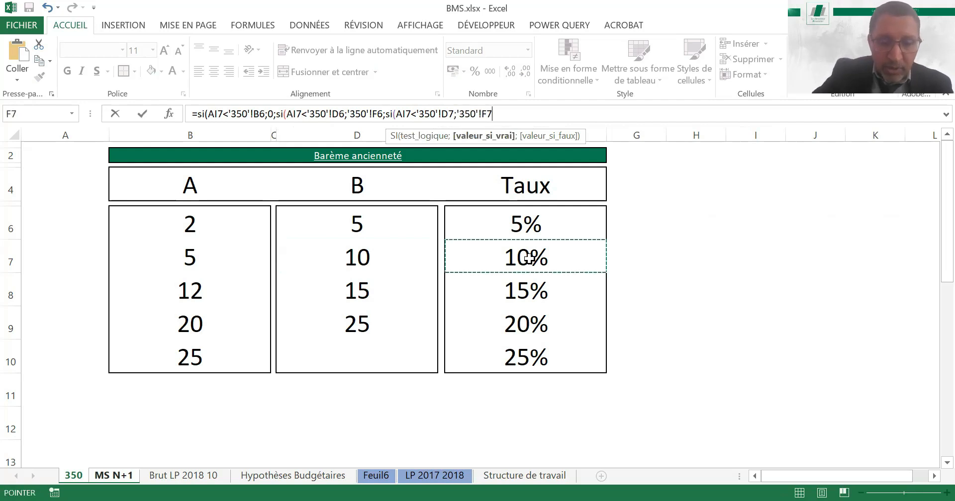
# Nest a fourth SI testing AI7<'350'!D8 and returning the rate in '350'!F8
pyautogui.write(';si(AI7')
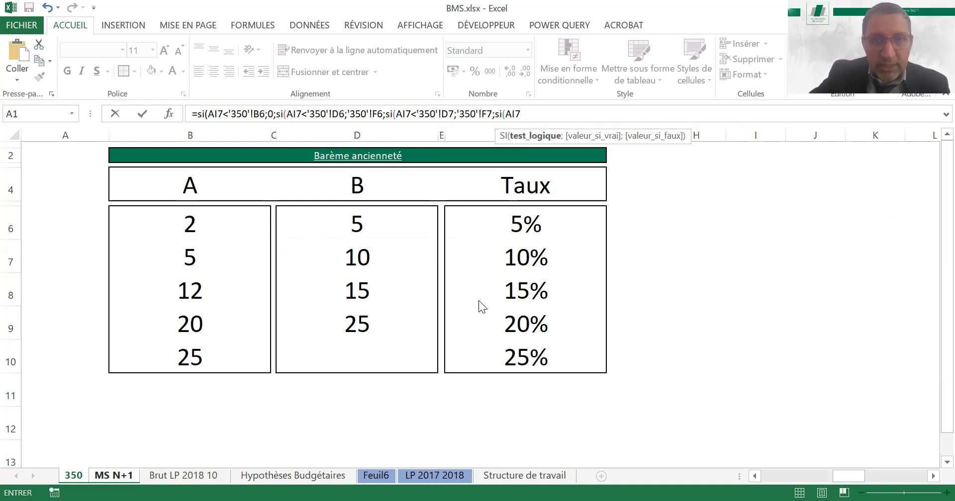
pyautogui.press('Return')
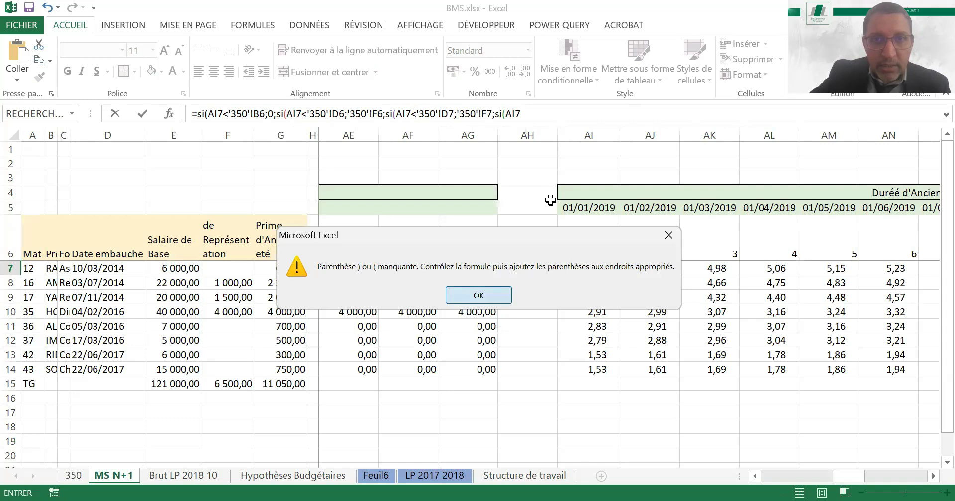
pyautogui.press('Return')
pyautogui.write('<')
pyautogui.click(78, 480)
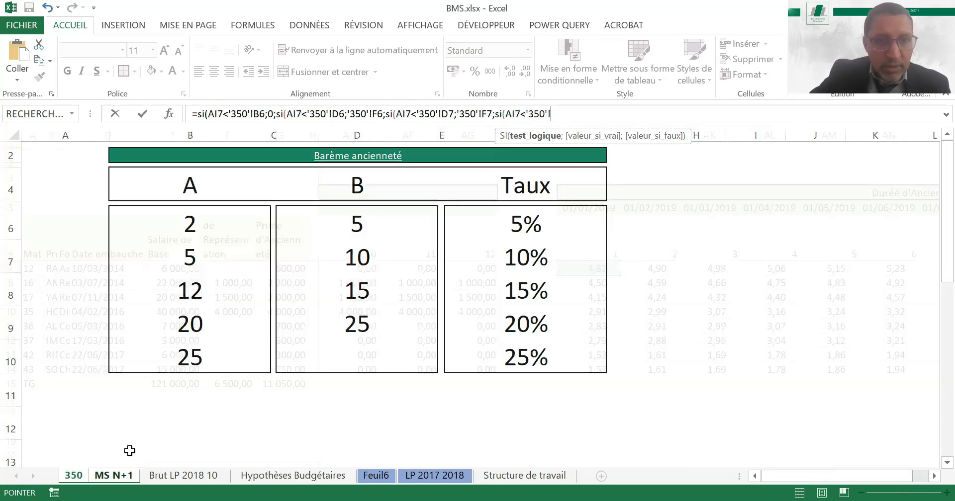
pyautogui.click(364, 291)
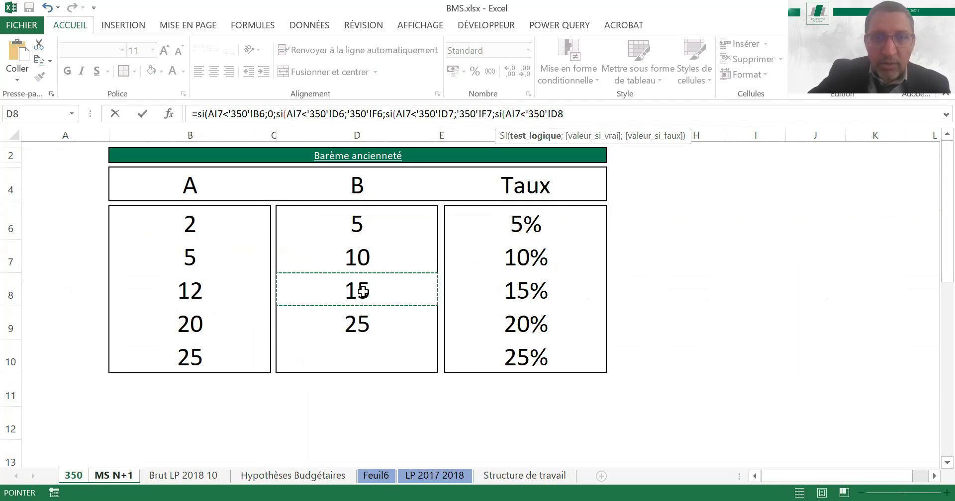
pyautogui.write(';')
pyautogui.click(515, 291)
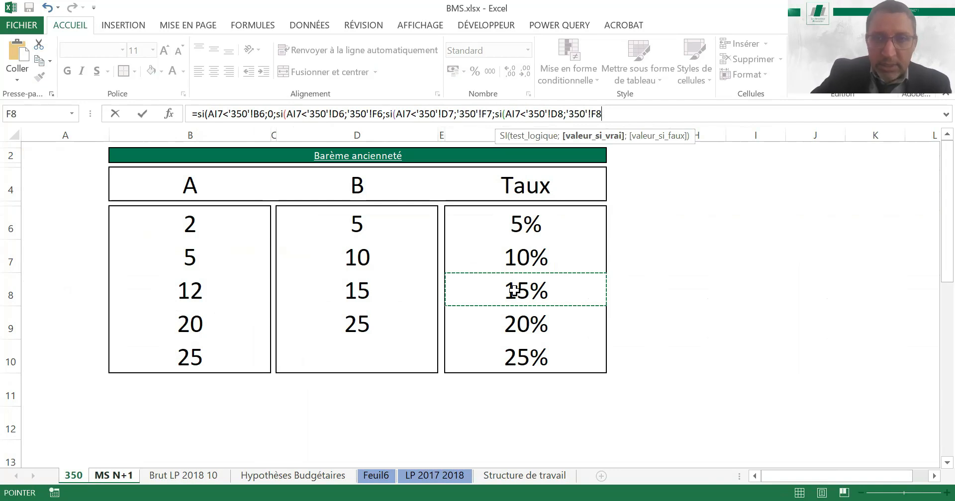
# Nest a fifth SI testing AI7<'350'!D9 and returning the rate in '350'!F9
pyautogui.write(';si')
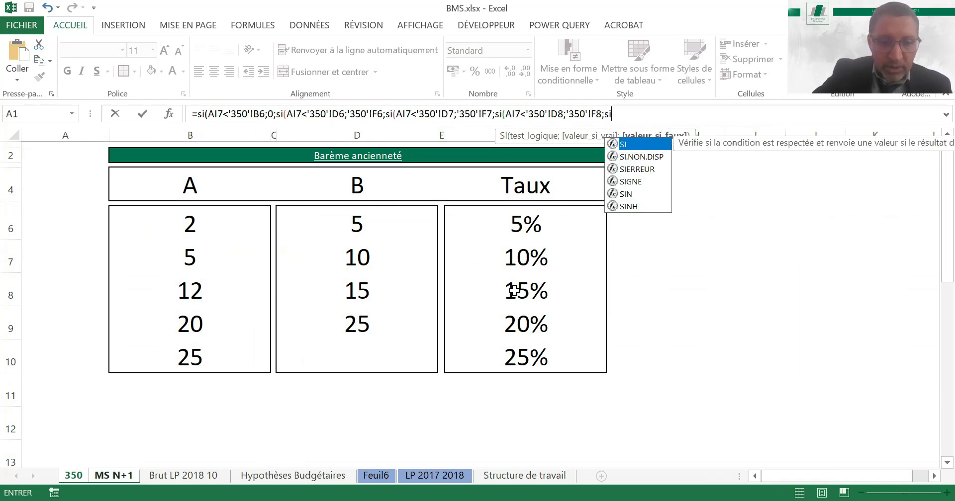
pyautogui.write('(AI7<')
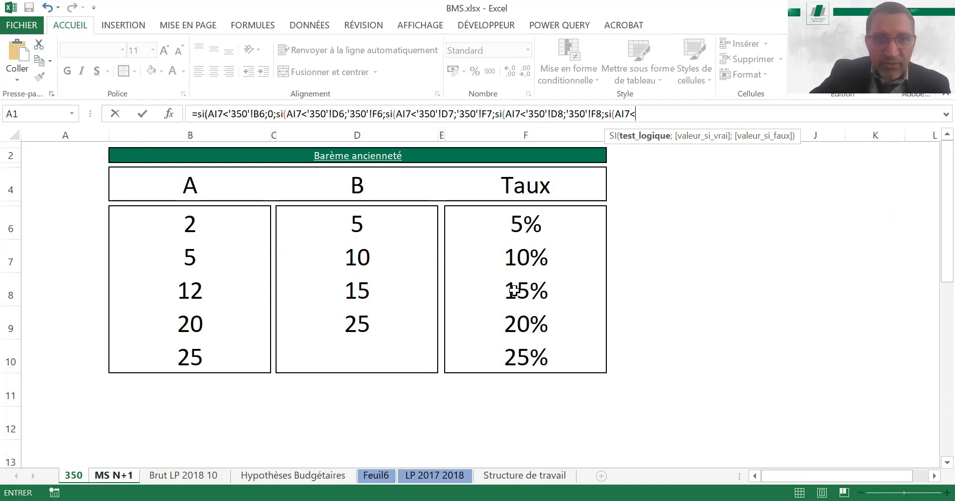
pyautogui.click(366, 325)
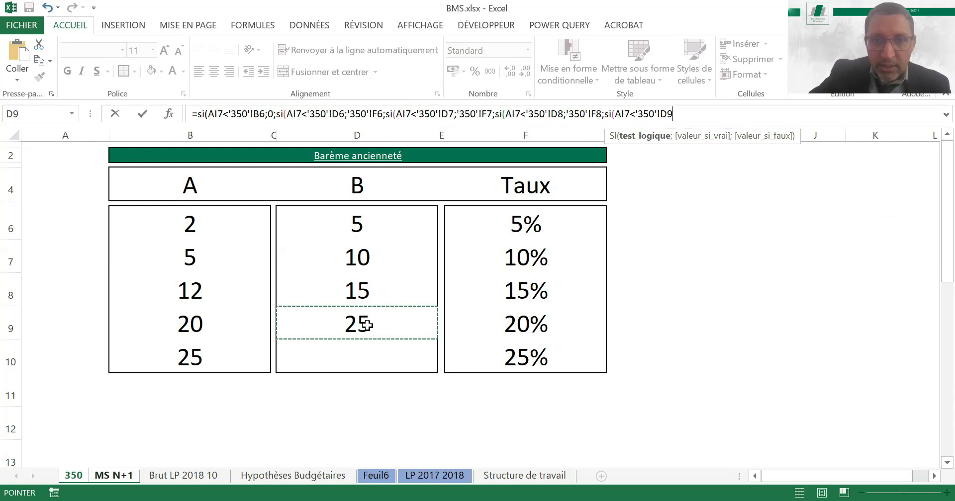
pyautogui.write(';')
pyautogui.click(524, 327)
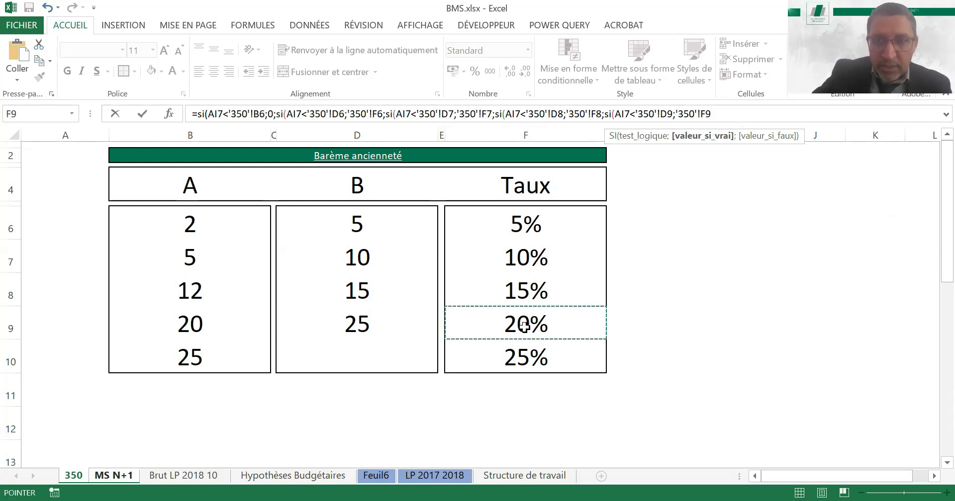
pyautogui.write(';')
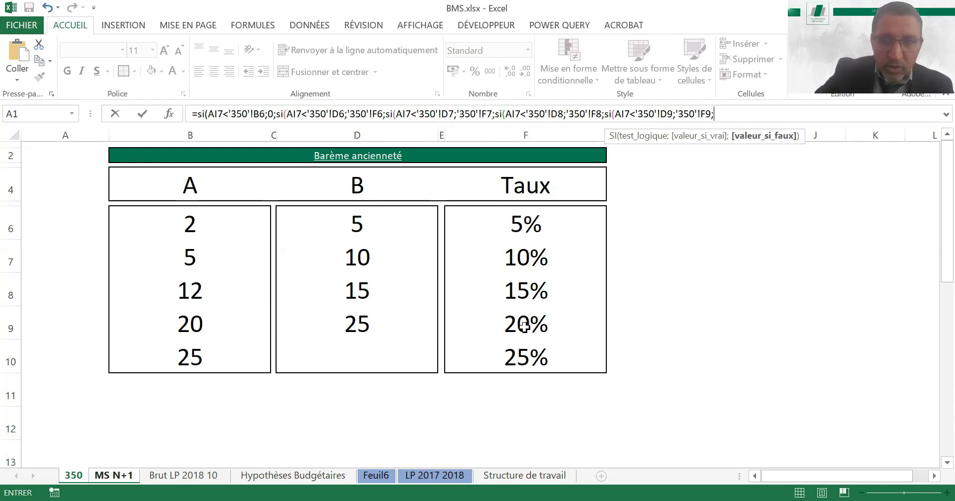
pyautogui.write('si(AI7')
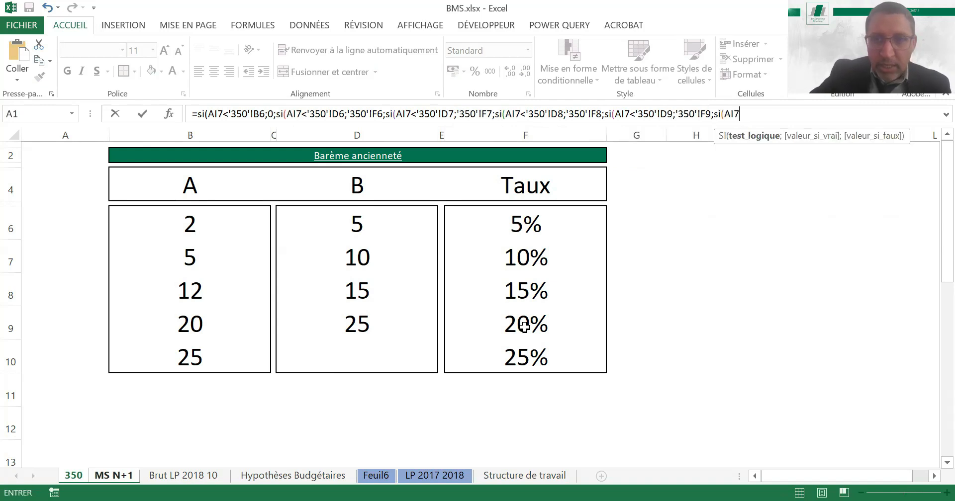
pyautogui.write('<')
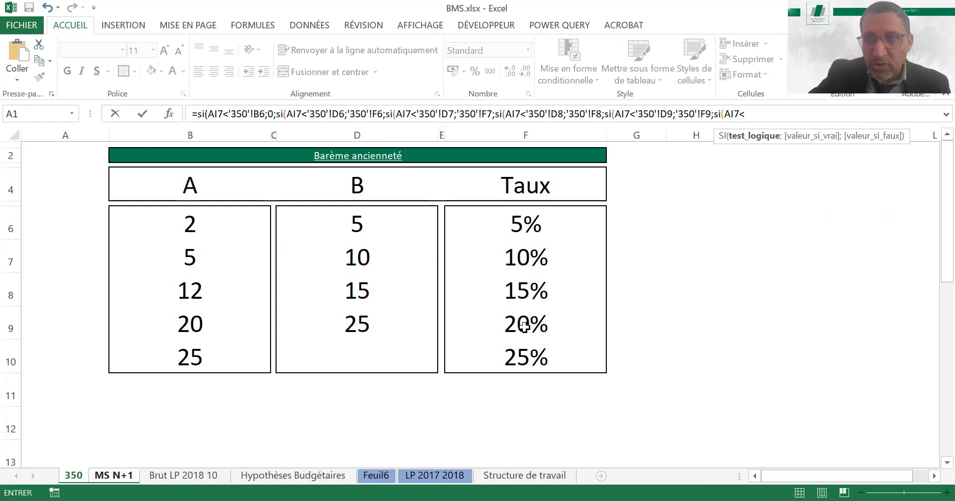
pyautogui.press('BackSpace')
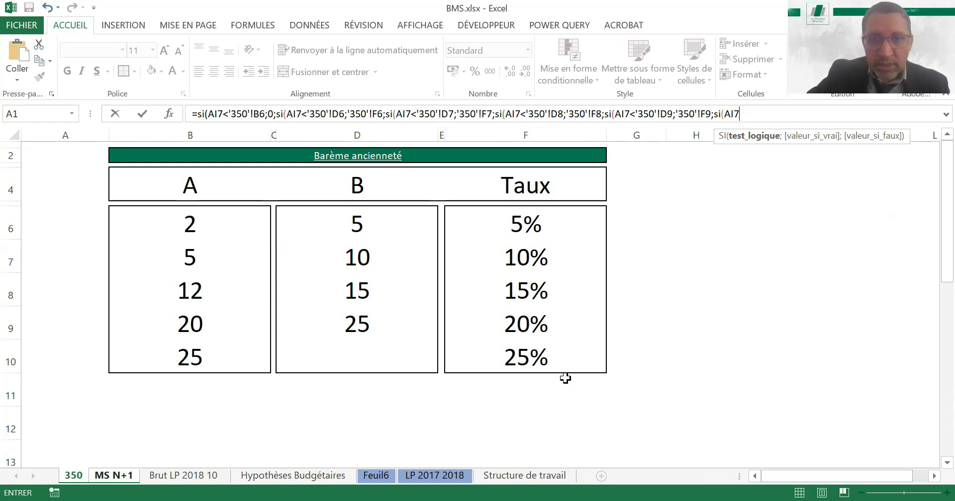
pyautogui.press('BackSpace')
pyautogui.press('BackSpace')
pyautogui.press('BackSpace')
pyautogui.press('BackSpace')
pyautogui.press('BackSpace')
pyautogui.press('BackSpace')
# Return '350'!F10 as the last false value and enter the formula, accepting the proposed closing-parenthesis correction
pyautogui.click(525, 360)
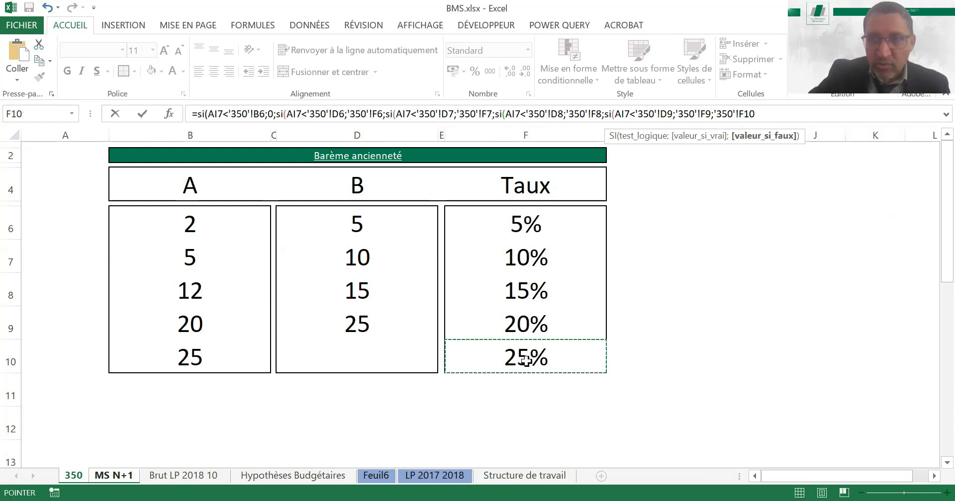
pyautogui.write(')')
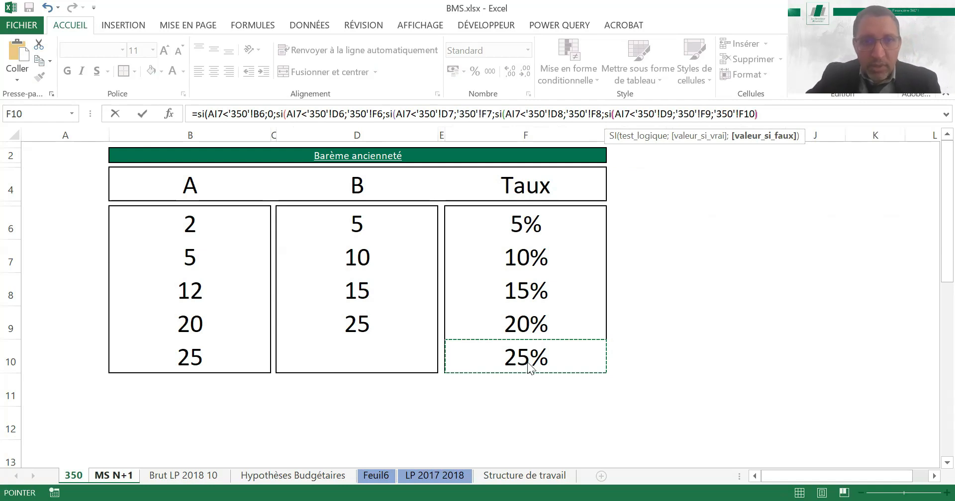
pyautogui.press('Return')
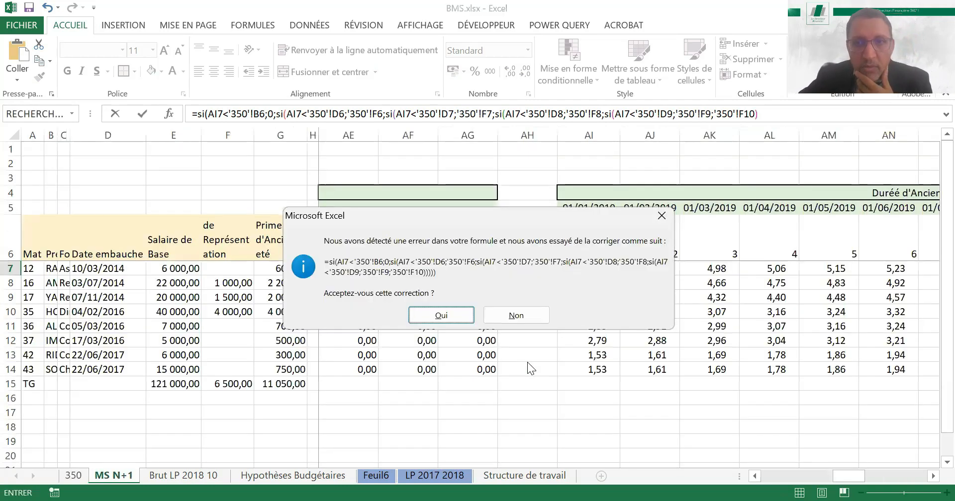
pyautogui.press('Return')
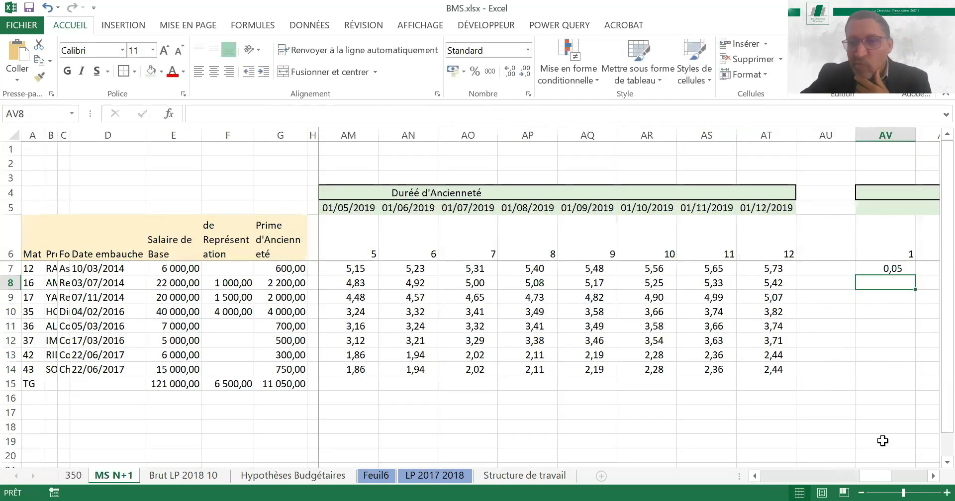
# Format the first employee's month 1 seniority rate in AV7 as a percentage
pyautogui.click(933, 476)
pyautogui.hscroll(3, 642, 267)
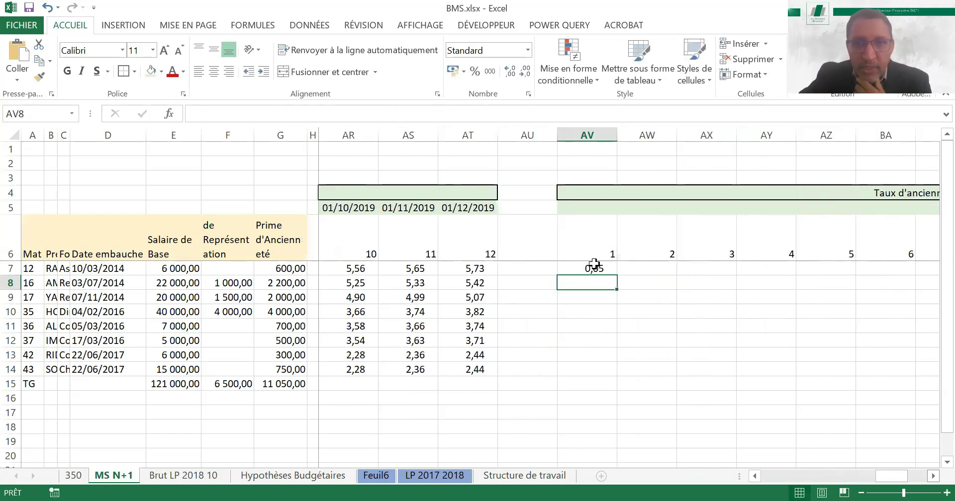
pyautogui.press('Up')
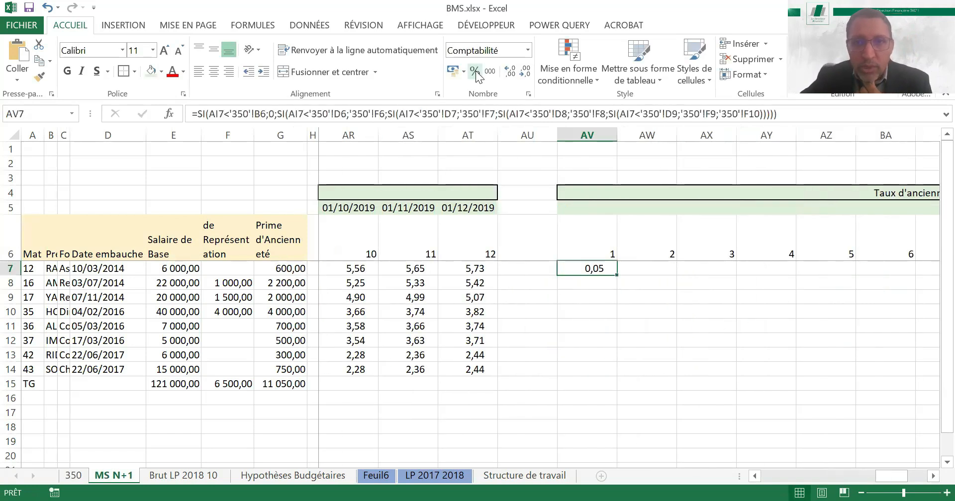
pyautogui.hotkey('ctrl', 'shift', '5')
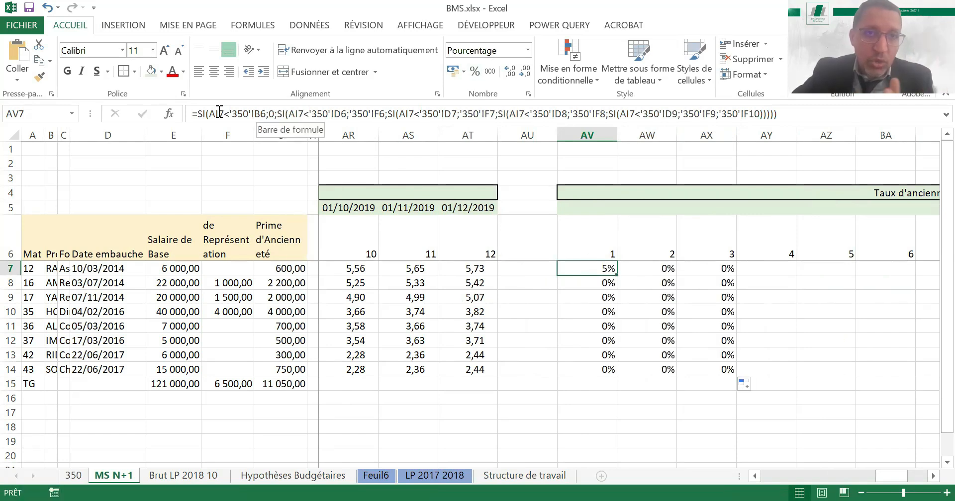
# In the AV7 formula, make the sheet 350 references absolute as $B$6, $D$6 and $F$6
pyautogui.click(260, 114)
pyautogui.click(261, 114)
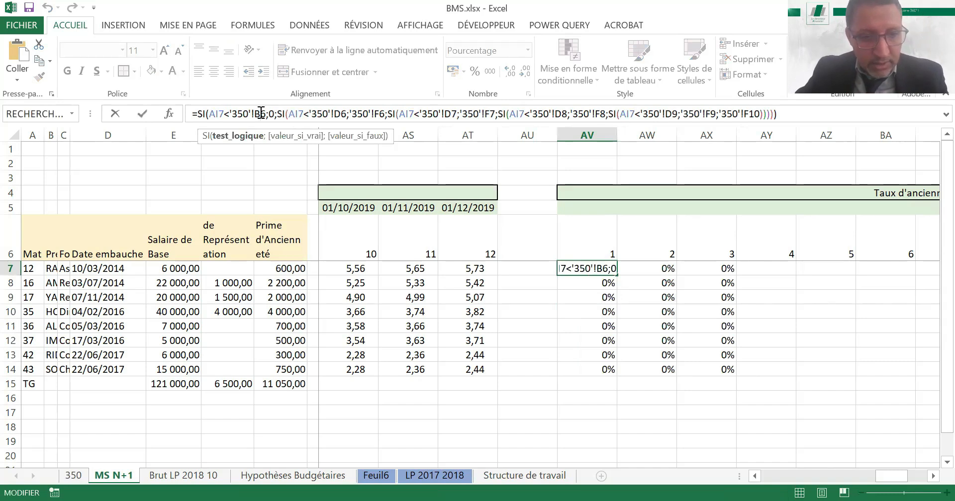
pyautogui.press('F4')
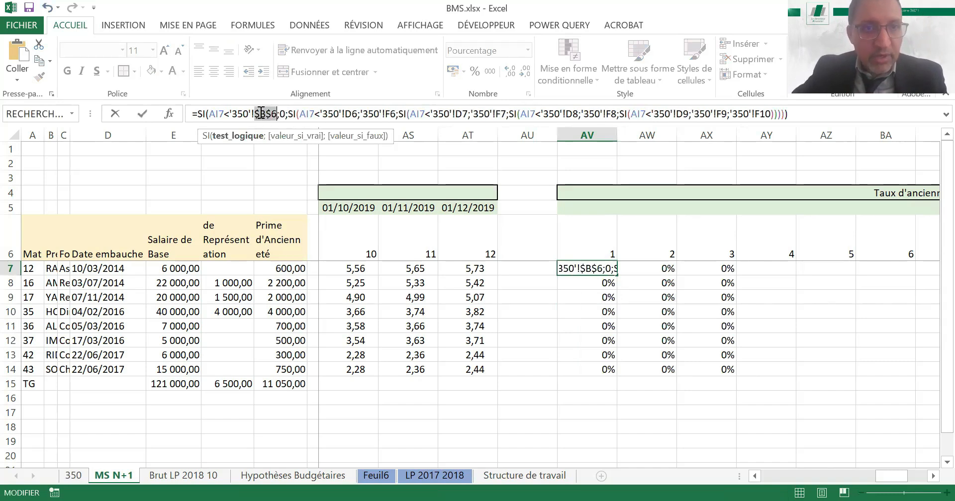
pyautogui.click(347, 114)
pyautogui.press('F4')
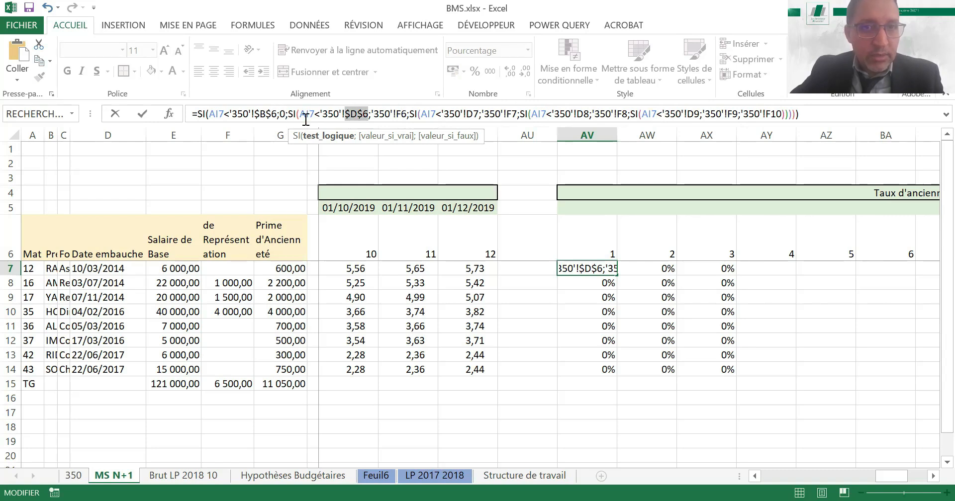
pyautogui.click(407, 114)
pyautogui.press('F4')
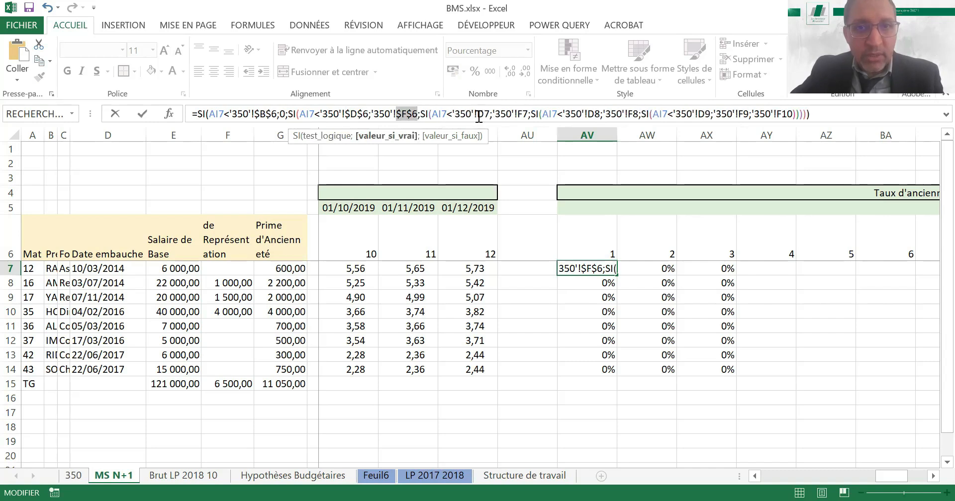
# Make the third and fourth SI references to sheet 350 absolute as $D$7, $F$7, $D$8 and $F$8
pyautogui.click(475, 114)
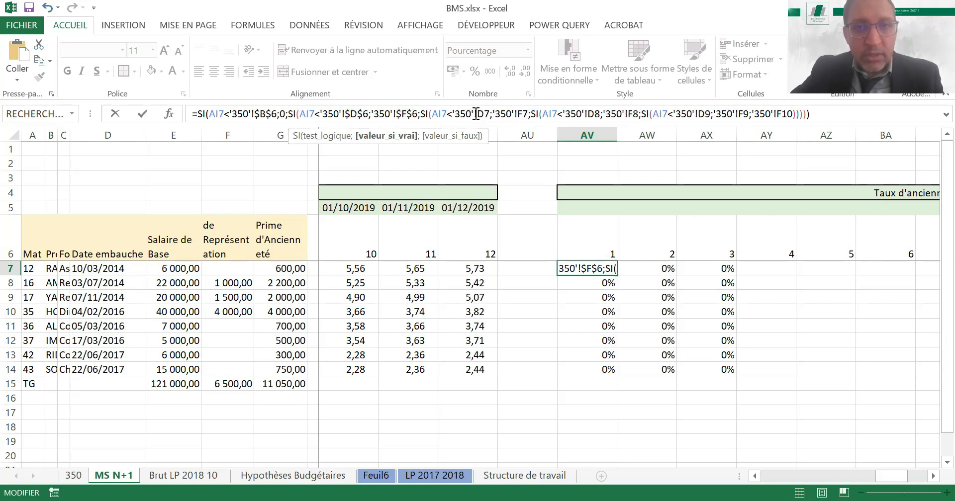
pyautogui.click(475, 114)
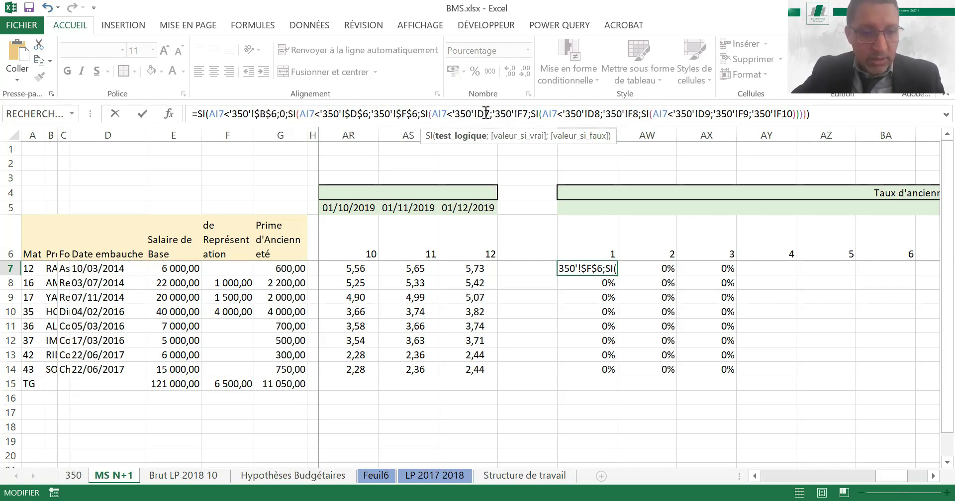
pyautogui.press('F4')
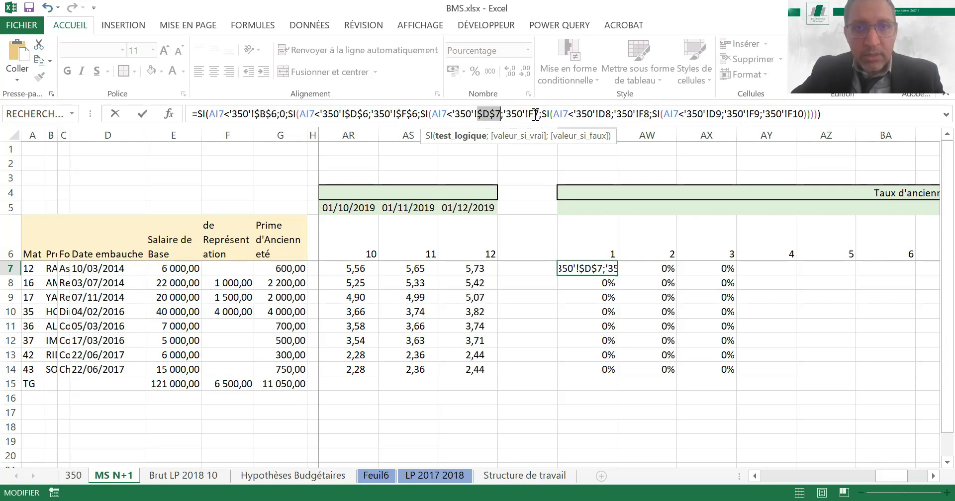
pyautogui.click(534, 114)
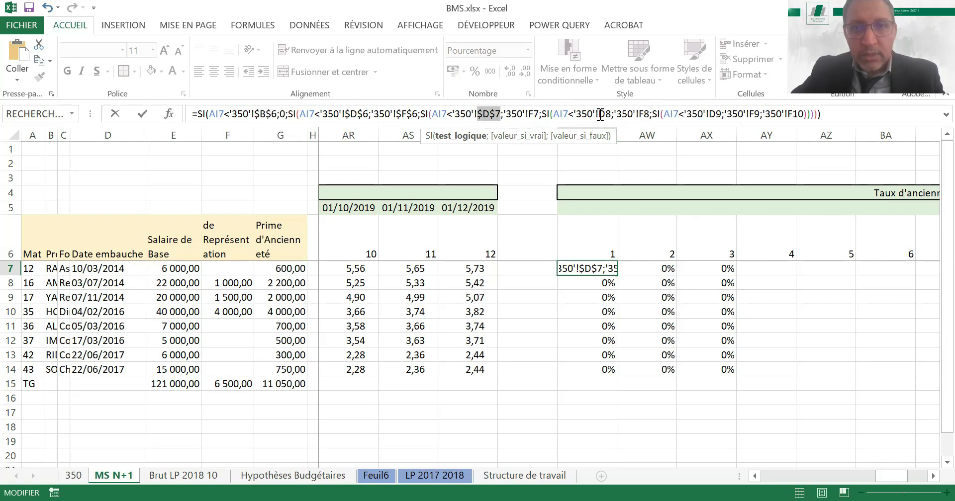
pyautogui.press('F4')
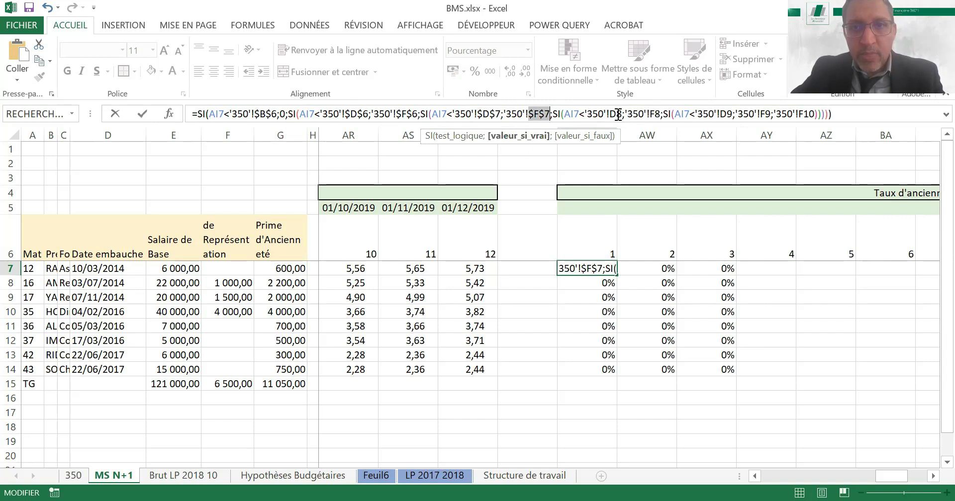
pyautogui.click(614, 114)
pyautogui.press('F4')
pyautogui.click(666, 114)
pyautogui.press('F4')
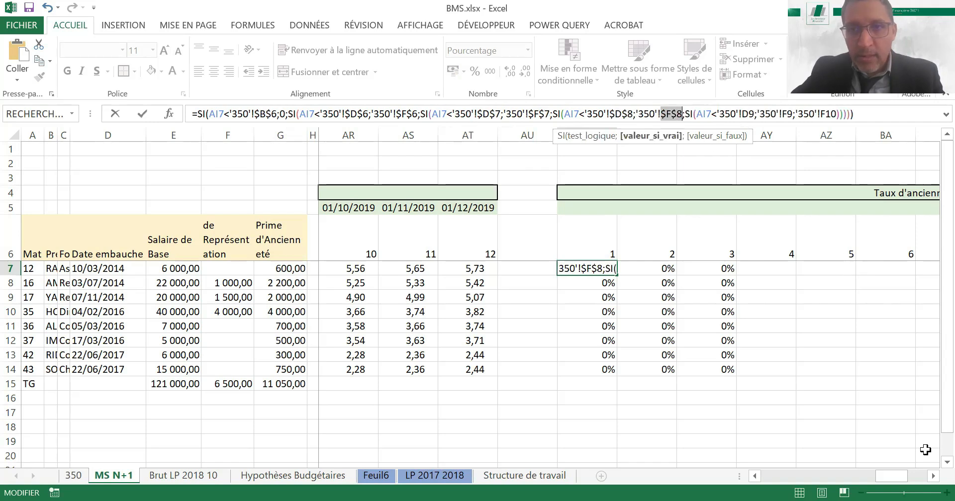
# Make the remaining sheet 350 references absolute as $D$9, $F$9 and $F$10, and enter the AV7 formula
pyautogui.click(750, 113)
pyautogui.press('F4')
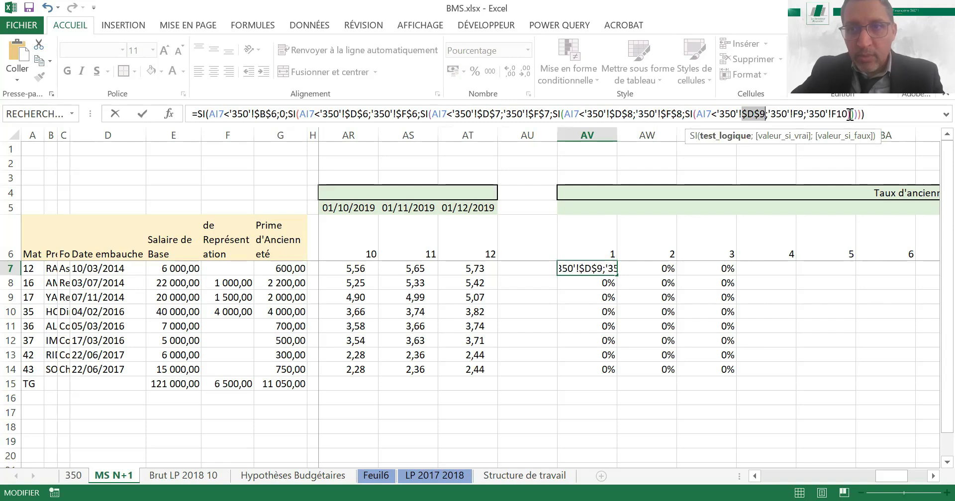
pyautogui.click(797, 114)
pyautogui.press('F4')
pyautogui.click(850, 114)
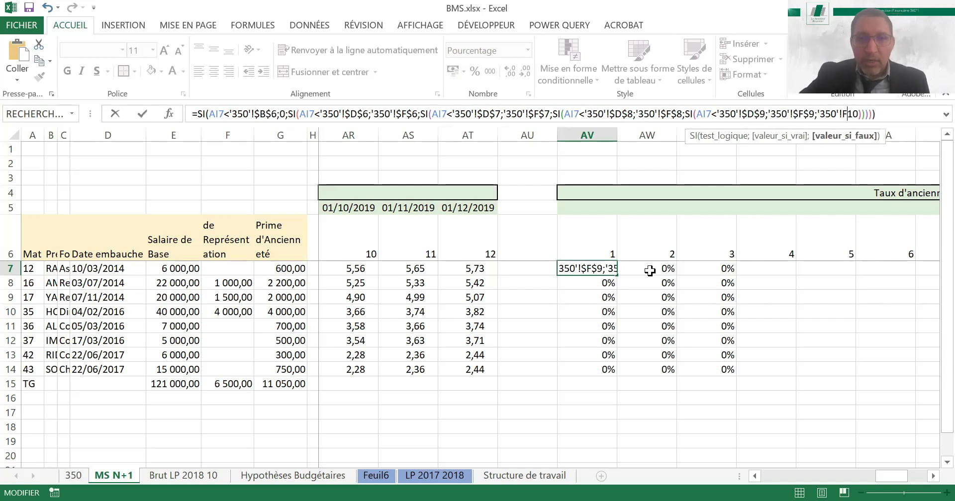
pyautogui.press('F4')
pyautogui.hotkey('ctrl', 'Return')
# Fill the AV7 rate formula across all twelve months and all employees, through BG14, and check the copies in column AV
pyautogui.moveTo(617, 275); pyautogui.dragTo(576, 307)
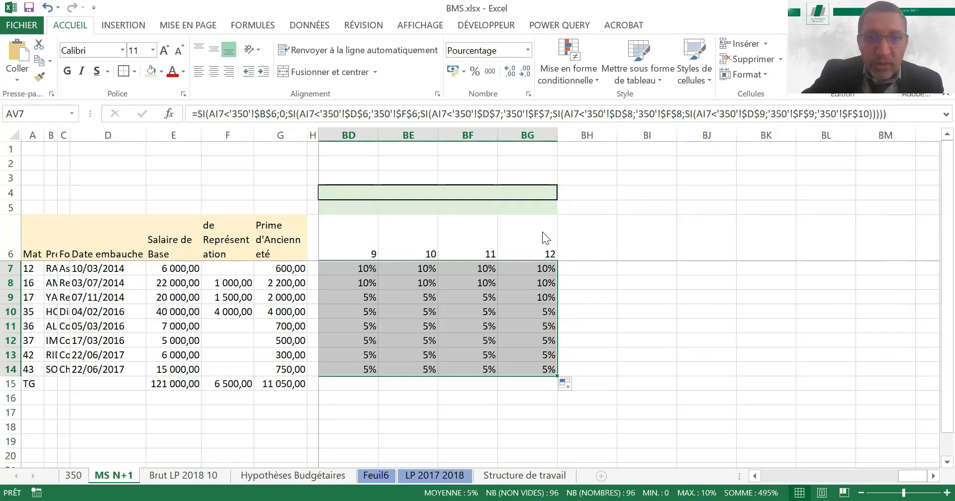
pyautogui.press('Left')
pyautogui.press('Right')
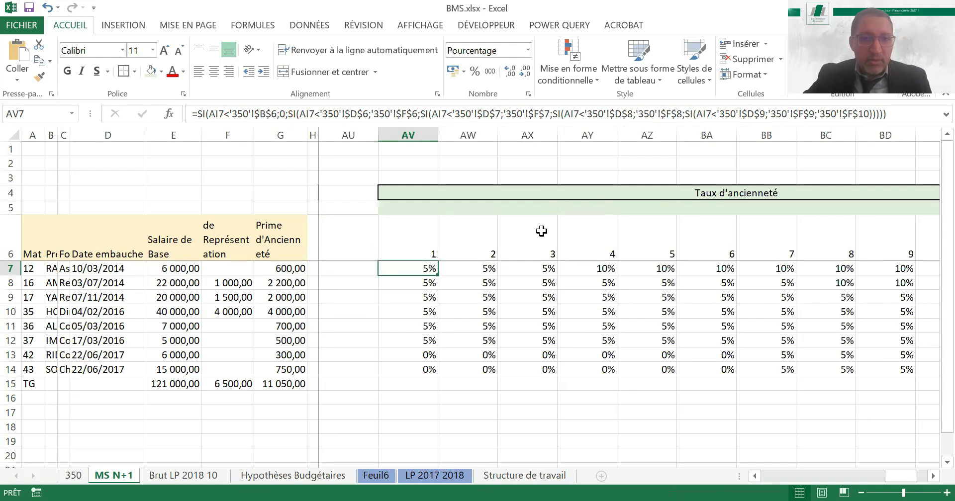
pyautogui.press('Down')
pyautogui.press('Down')
pyautogui.press('Down')
pyautogui.press('Down')
pyautogui.press('Down')
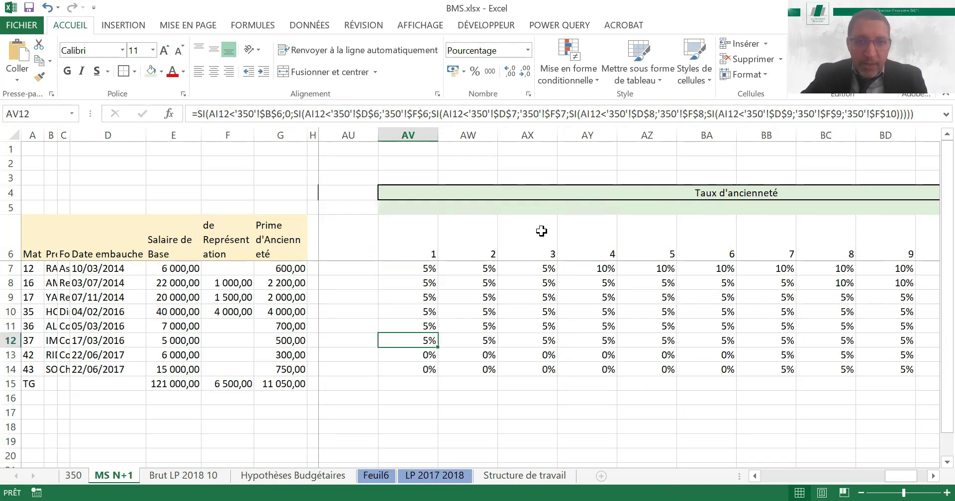
# Shade AX7:AY7 with the light orange fill to mark the first employee's rate change
pyautogui.press('Up')
pyautogui.press('Up')
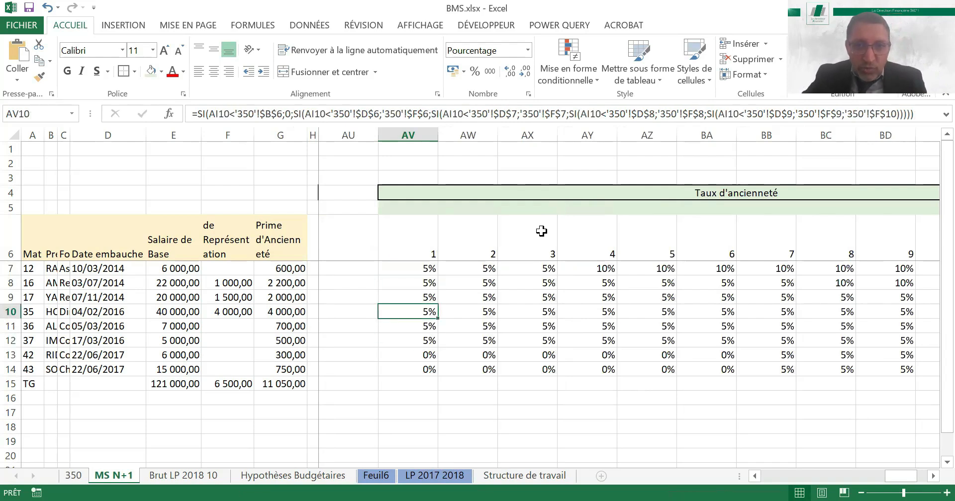
pyautogui.press('Up')
pyautogui.press('Up')
pyautogui.press('Up')
pyautogui.press('Right')
pyautogui.press('Right')
pyautogui.press('Right')
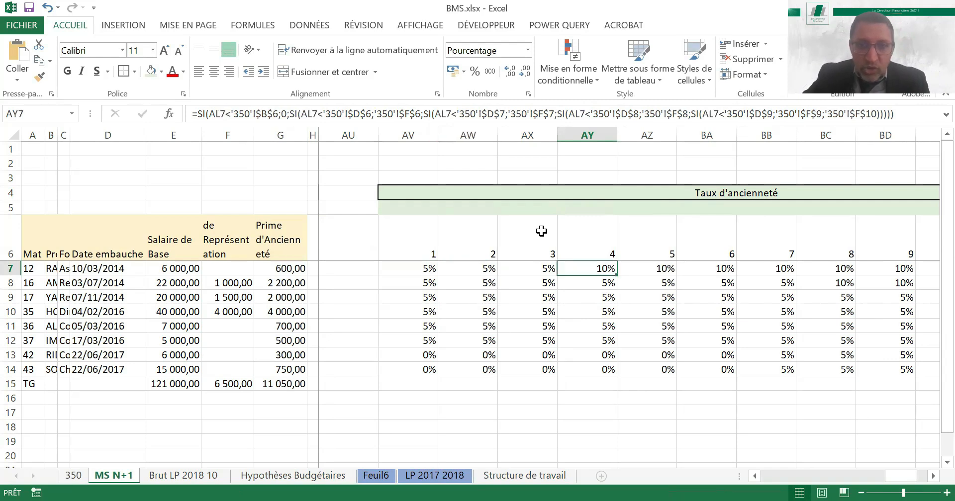
pyautogui.press('Left')
pyautogui.hotkey('shift', 'Right')
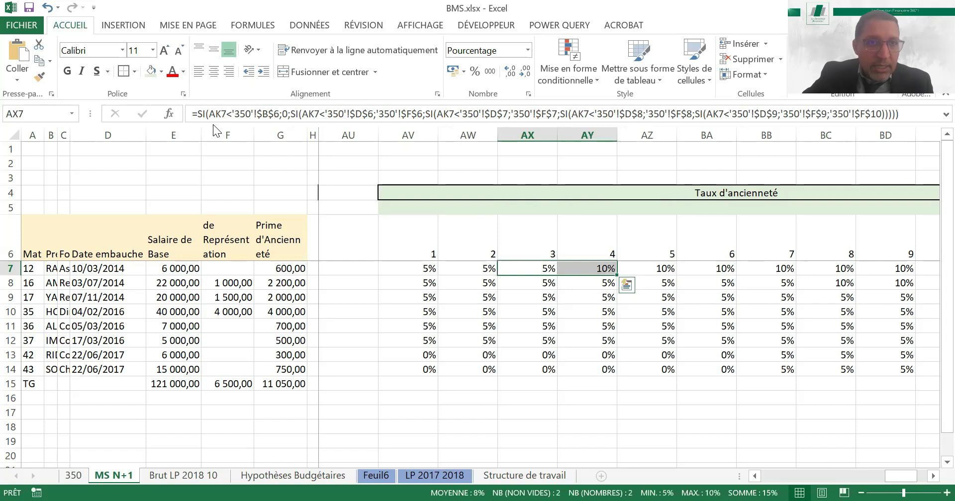
pyautogui.click(228, 113)
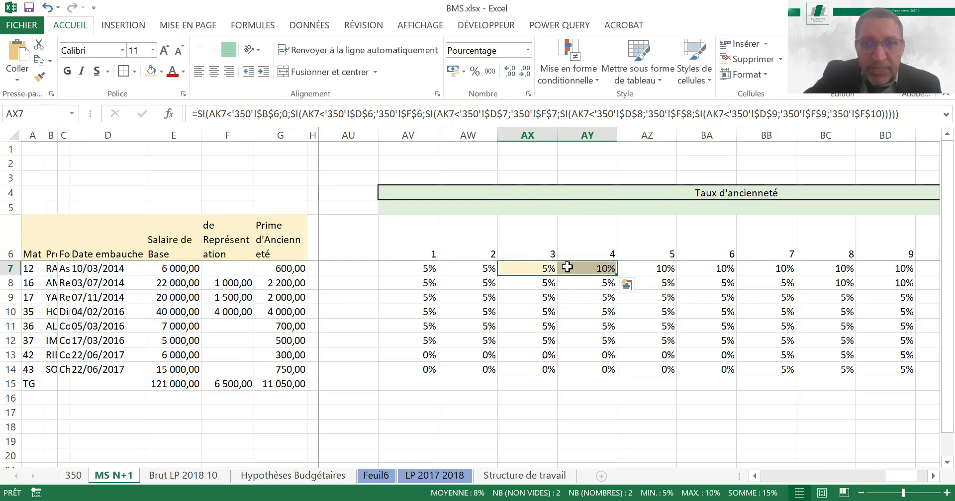
# Check the first employee's row 7 seniority durations around April 2019 against the highlighted rate change
pyautogui.click(547, 269)
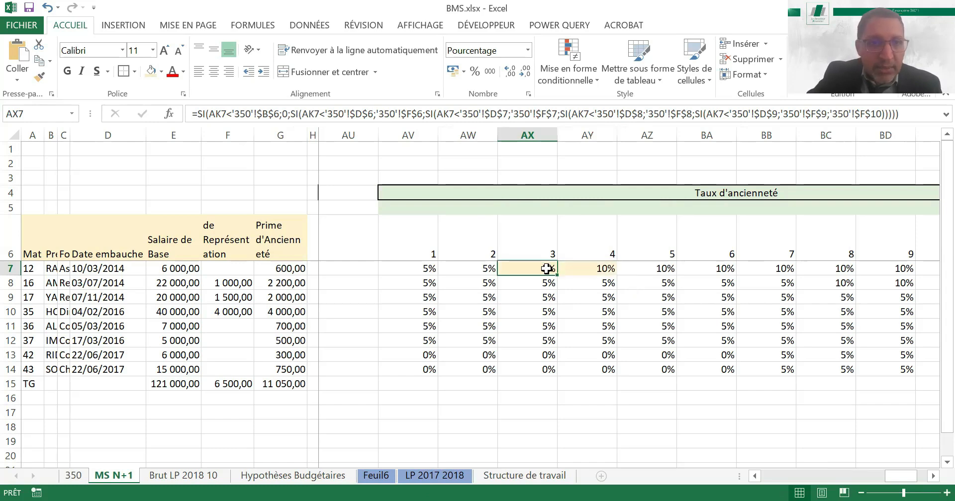
pyautogui.press('Left')
pyautogui.press('Left')
pyautogui.press('Left')
pyautogui.press('Left')
pyautogui.press('Left')
pyautogui.press('Left')
pyautogui.press('Left')
pyautogui.press('Left')
pyautogui.press('Left')
pyautogui.press('Left')
pyautogui.press('Left')
pyautogui.press('Left')
pyautogui.press('Left')
pyautogui.press('Left')
pyautogui.press('Left')
pyautogui.press('Left')
pyautogui.press('Left')
pyautogui.press('Left')
pyautogui.press('Left')
pyautogui.press('Left')
pyautogui.press('Left')
pyautogui.press('Left')
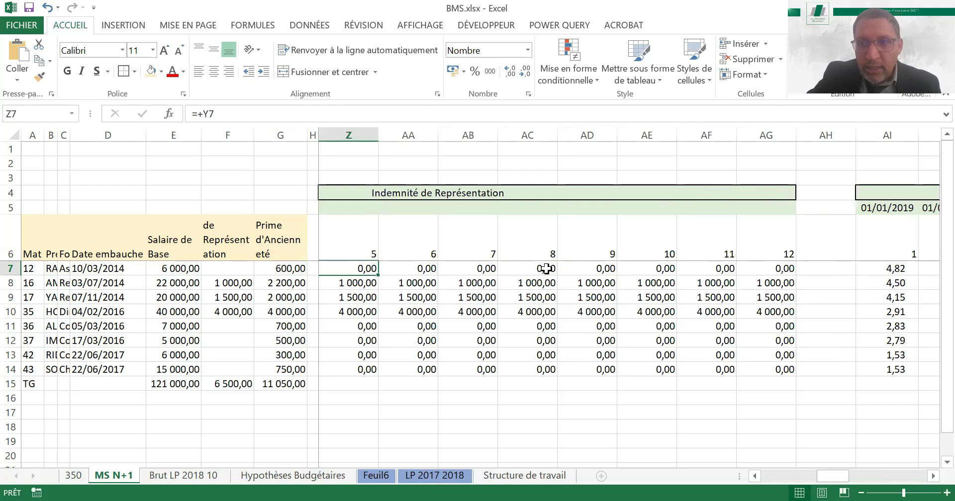
pyautogui.press('Right')
pyautogui.press('Right')
pyautogui.press('Right')
pyautogui.press('Right')
pyautogui.press('Right')
pyautogui.press('Right')
pyautogui.press('Right')
pyautogui.press('Right')
pyautogui.press('Right')
pyautogui.press('Right')
pyautogui.press('Right')
pyautogui.press('Right')
pyautogui.press('Right')
pyautogui.press('Right')
pyautogui.press('Right')
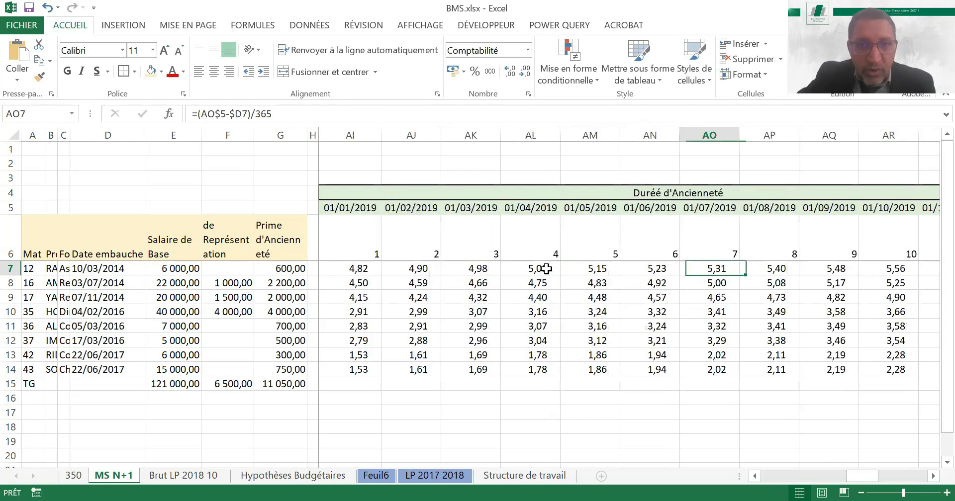
pyautogui.click(546, 268)
pyautogui.press('Left')
pyautogui.press('Right')
pyautogui.press('Right')
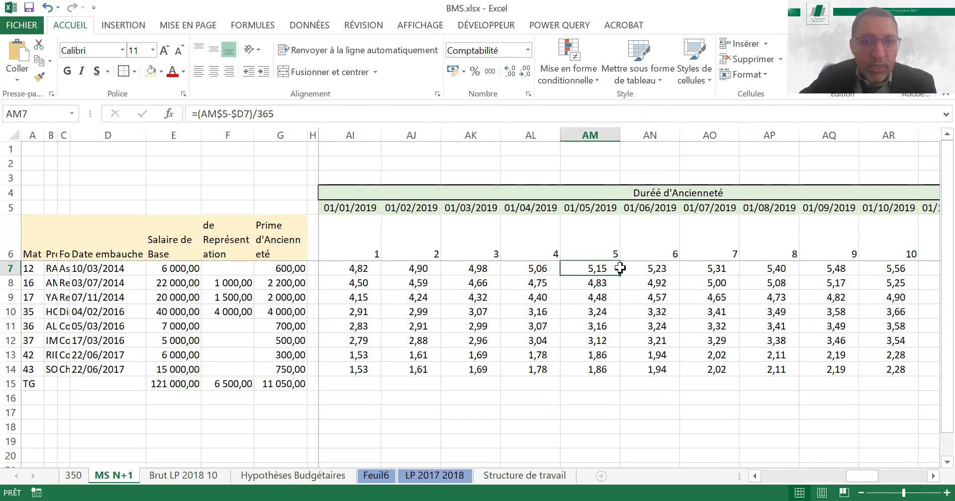
pyautogui.press('Left')
pyautogui.press('Left')
pyautogui.press('Right')
pyautogui.press('Right')
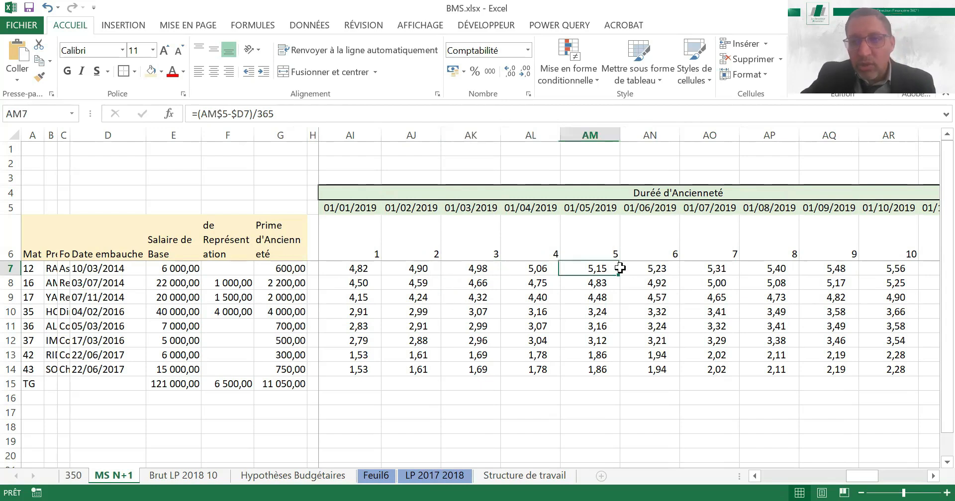
pyautogui.press('Right')
pyautogui.press('Right')
pyautogui.press('Right')
pyautogui.press('Right')
pyautogui.press('Right')
pyautogui.press('Right')
pyautogui.press('Right')
pyautogui.press('Right')
pyautogui.press('Right')
pyautogui.press('Right')
pyautogui.press('Right')
pyautogui.press('Right')
pyautogui.press('Right')
pyautogui.press('Right')
pyautogui.press('Right')
pyautogui.press('Right')
pyautogui.click(621, 268)
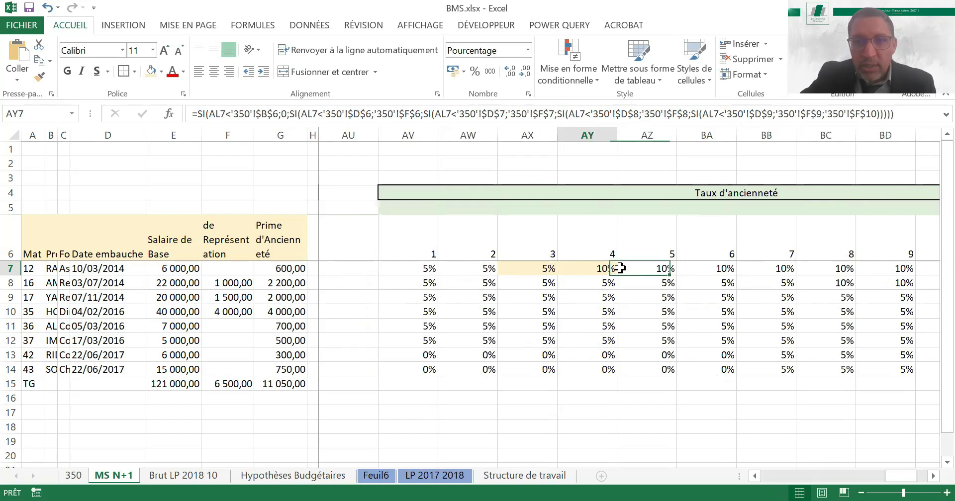
# Shade BB8:BC8 with the light orange fill to mark the second employee's rate change
pyautogui.press('Left')
pyautogui.press('Down')
pyautogui.press('Left')
pyautogui.press('Left')
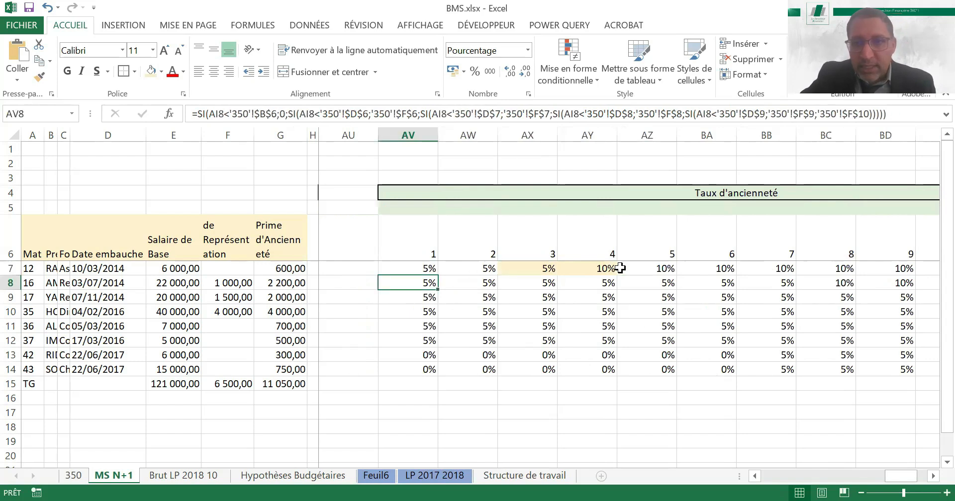
pyautogui.press('Right')
pyautogui.press('Right')
pyautogui.press('Right')
pyautogui.press('Right')
pyautogui.press('Right')
pyautogui.press('Right')
pyautogui.press('Right')
pyautogui.press('Right')
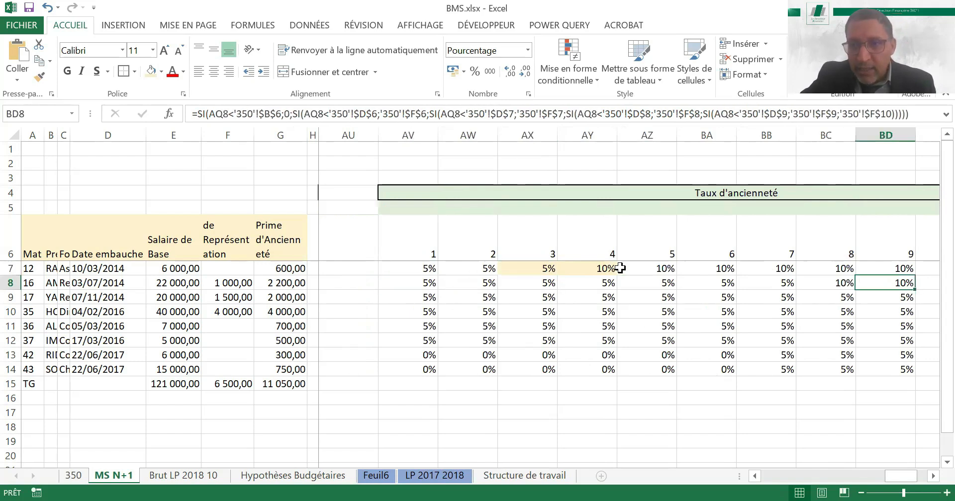
pyautogui.press('Left')
pyautogui.press('Left')
pyautogui.hotkey('shift', 'Right')
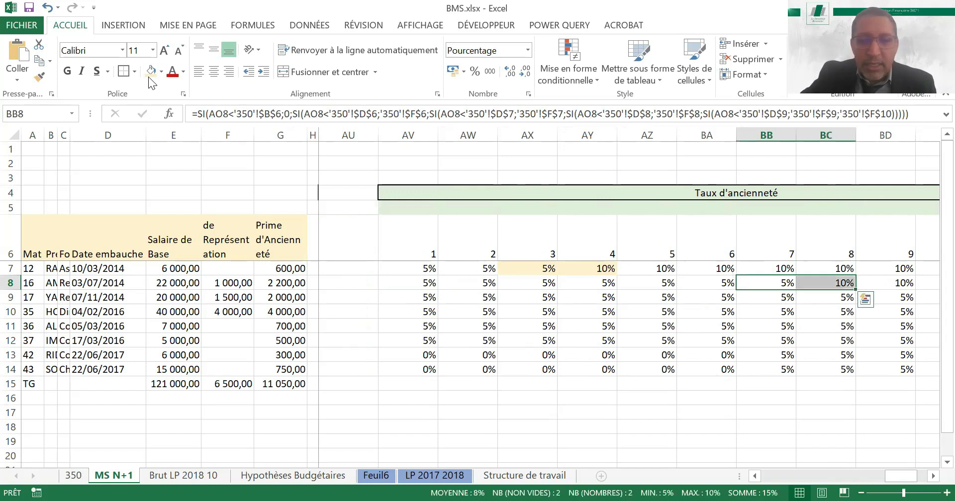
pyautogui.click(149, 76)
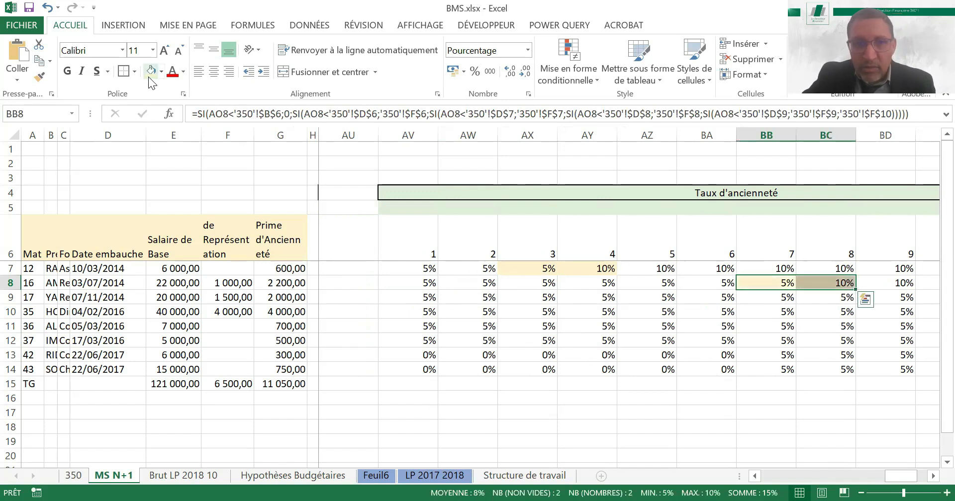
# Check the second employee's row 8 seniority durations around July and August 2019 against the highlighted rate change
pyautogui.press('Left')
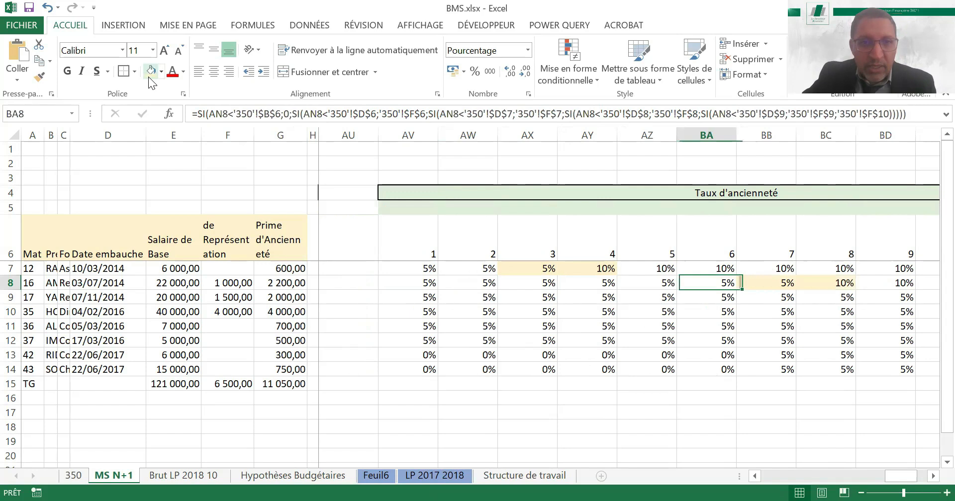
pyautogui.press('Left')
pyautogui.press('Left')
pyautogui.press('Left')
pyautogui.press('Left')
pyautogui.press('Left')
pyautogui.press('Left')
pyautogui.press('Left')
pyautogui.press('Left')
pyautogui.press('Left')
pyautogui.press('Left')
pyautogui.press('Left')
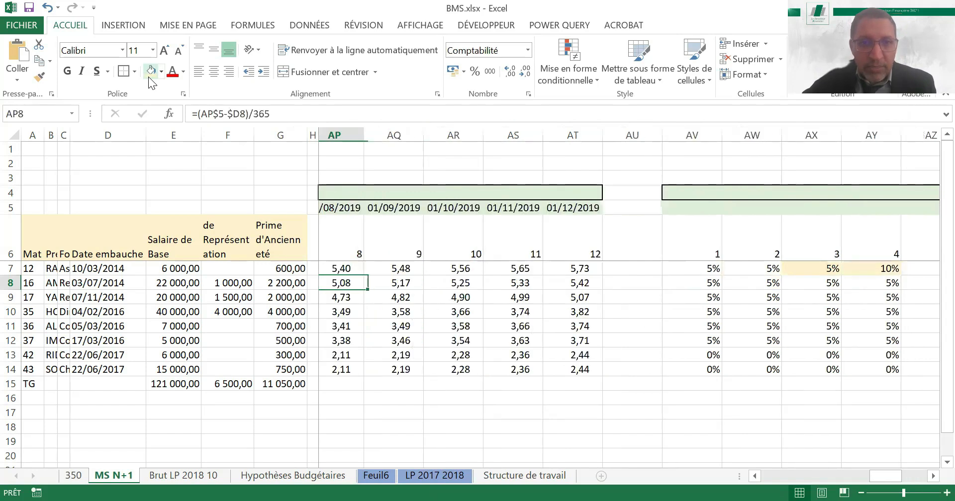
pyautogui.press('Left')
pyautogui.press('Left')
pyautogui.press('Left')
pyautogui.press('Right')
pyautogui.press('Right')
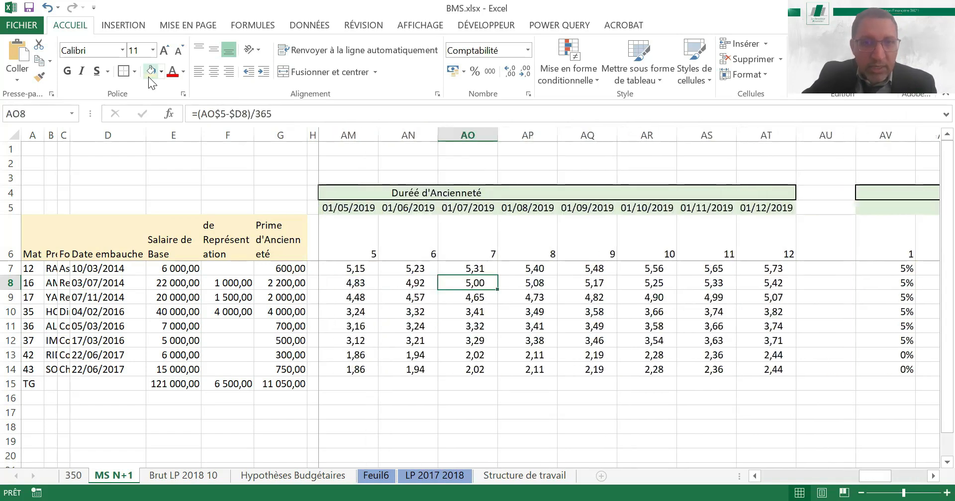
pyautogui.press('Left')
pyautogui.press('Right')
# Compare the last employee's hire date in row 14 with the seniority durations and rates on the same row
pyautogui.hotkey('ctrl', 'Down')
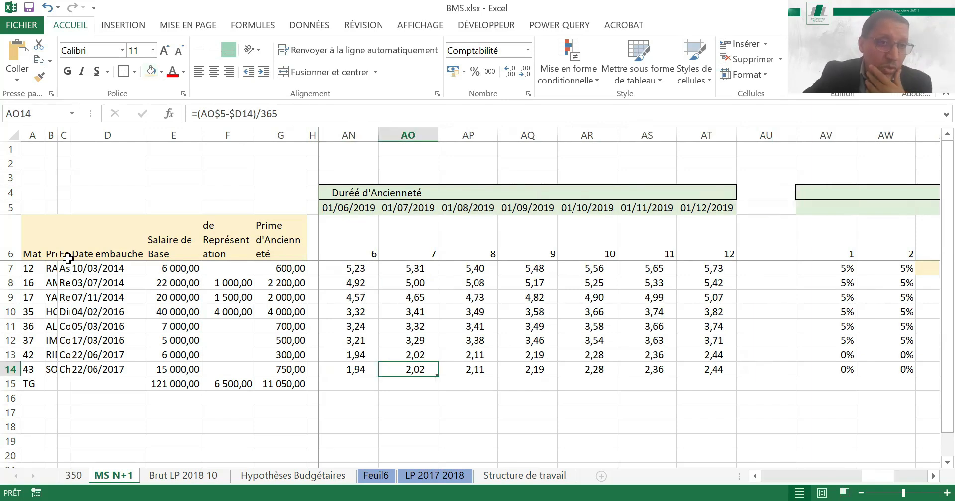
pyautogui.click(104, 369)
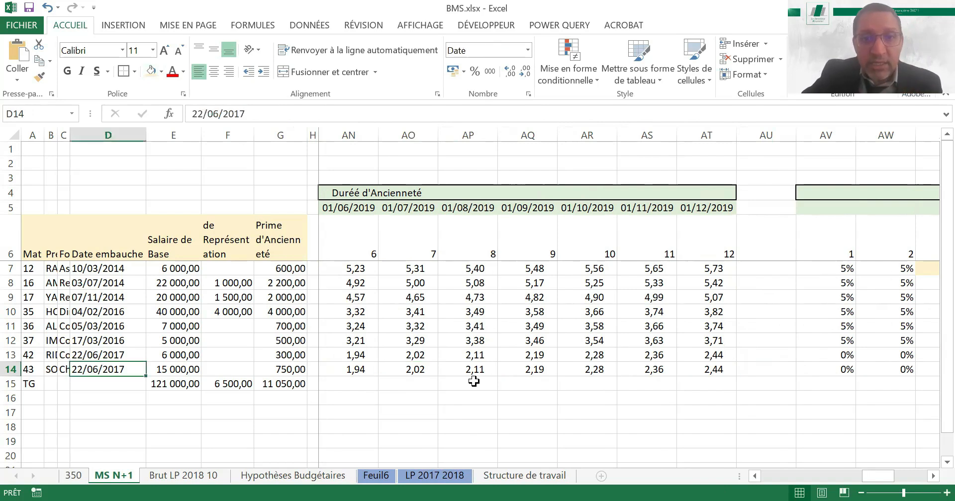
pyautogui.click(520, 370)
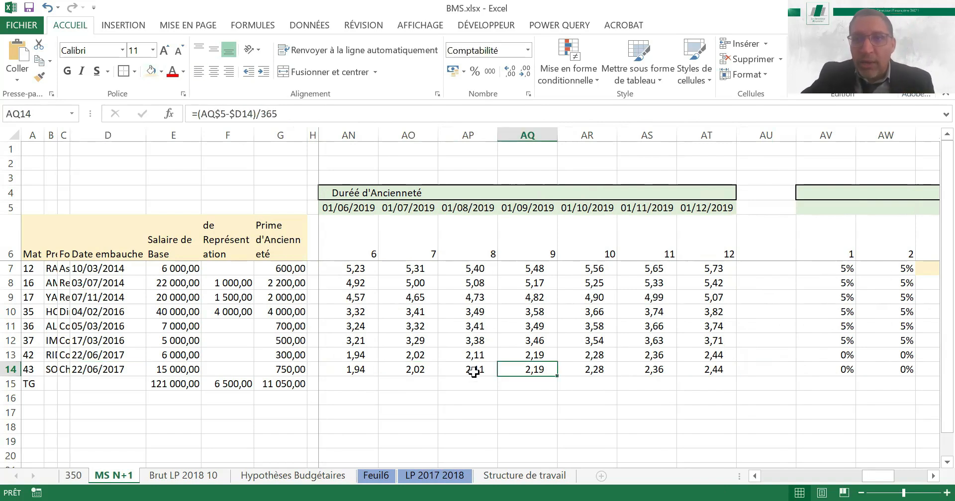
pyautogui.click(881, 370)
# Narrow the empty column AU that separates the duration block from the Taux d'ancienneté block
pyautogui.moveTo(795, 135); pyautogui.dragTo(745, 157)
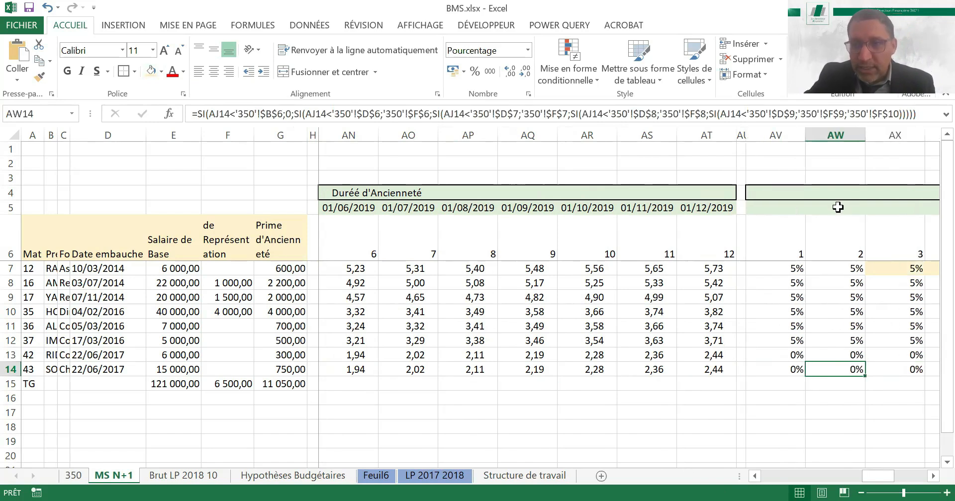
pyautogui.click(838, 207)
pyautogui.press('Right')
pyautogui.press('Right')
pyautogui.press('Right')
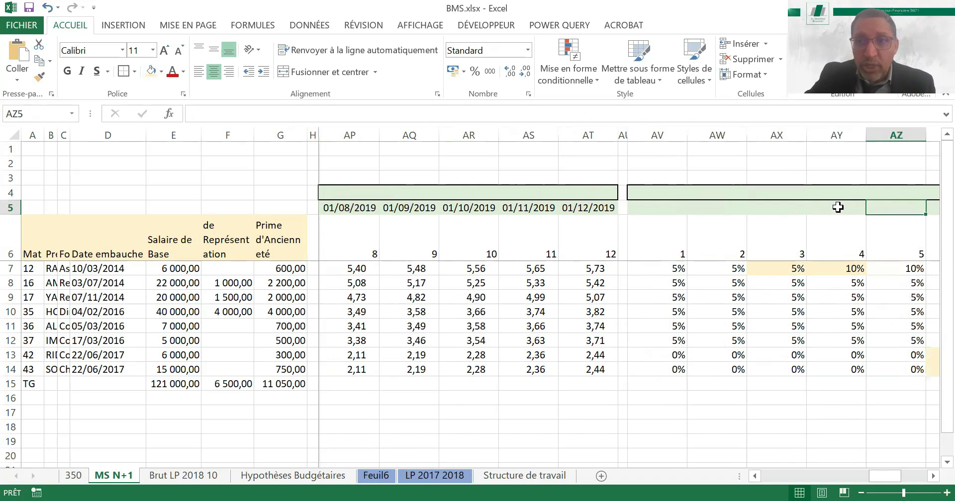
pyautogui.press('Right')
pyautogui.press('Right')
pyautogui.press('Right')
pyautogui.press('Right')
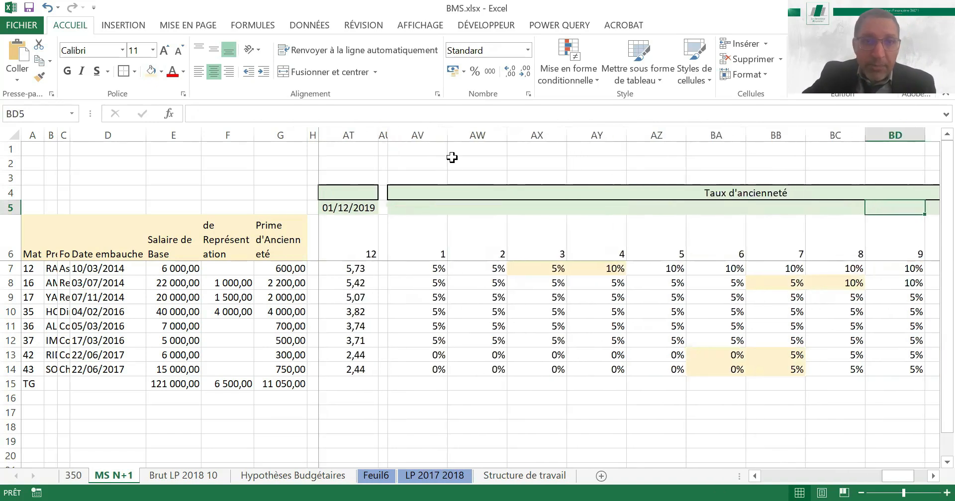
# Copy the Taux d'ancienneté columns AV to BG and paste them into the columns starting at BI
pyautogui.click(420, 132)
pyautogui.moveTo(423, 132); pyautogui.dragTo(422, 131)
pyautogui.hotkey('ctrl', 'c')
pyautogui.press('Right')
pyautogui.press('Right')
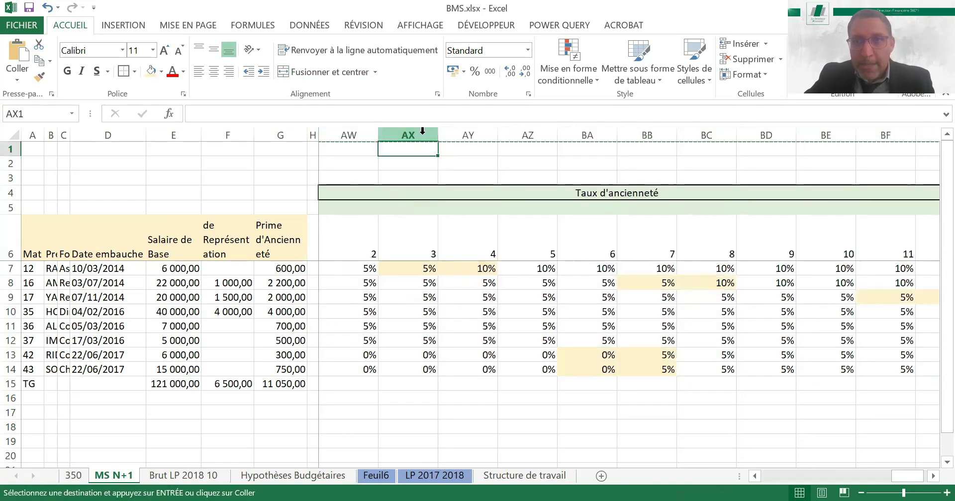
pyautogui.press('Right')
pyautogui.press('Right')
pyautogui.press('Right')
pyautogui.press('Right')
pyautogui.press('Right')
pyautogui.press('Right')
pyautogui.press('Right')
pyautogui.press('Right')
pyautogui.press('Right')
pyautogui.press('Right')
pyautogui.press('Right')
pyautogui.press('Right')
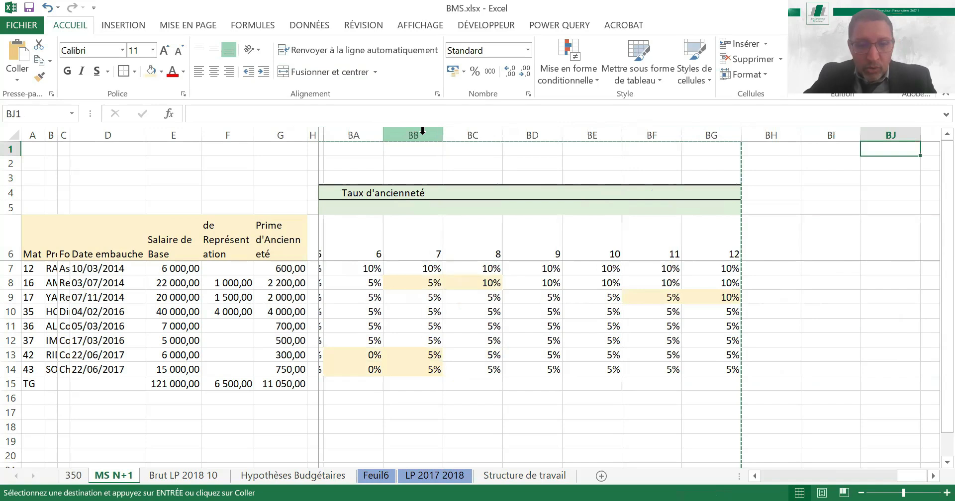
pyautogui.press('Left')
# Retitle the copied block's merged header in BI4 as "Prime Anciennté"
pyautogui.press('Right')
pyautogui.press('Right')
pyautogui.press('Right')
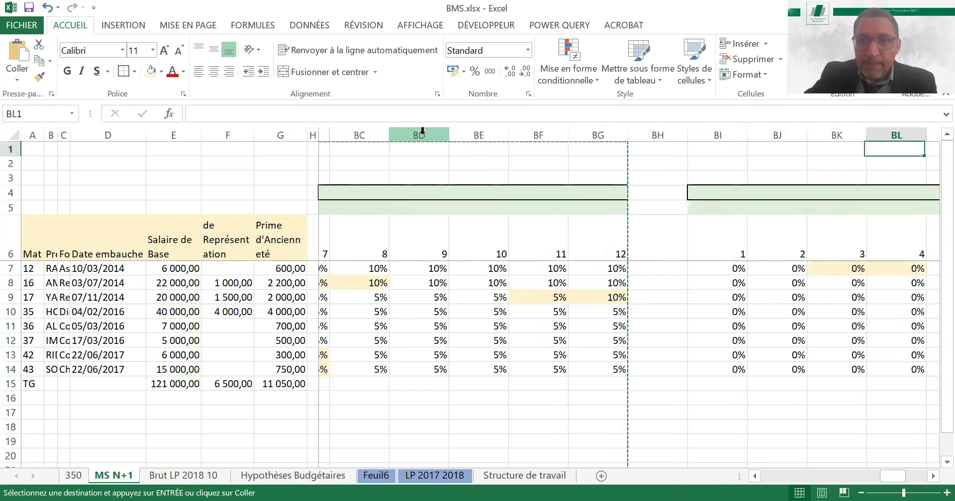
pyautogui.press('Right')
pyautogui.press('Right')
pyautogui.press('Right')
pyautogui.press('Right')
pyautogui.press('Down')
pyautogui.press('Down')
pyautogui.press('Down')
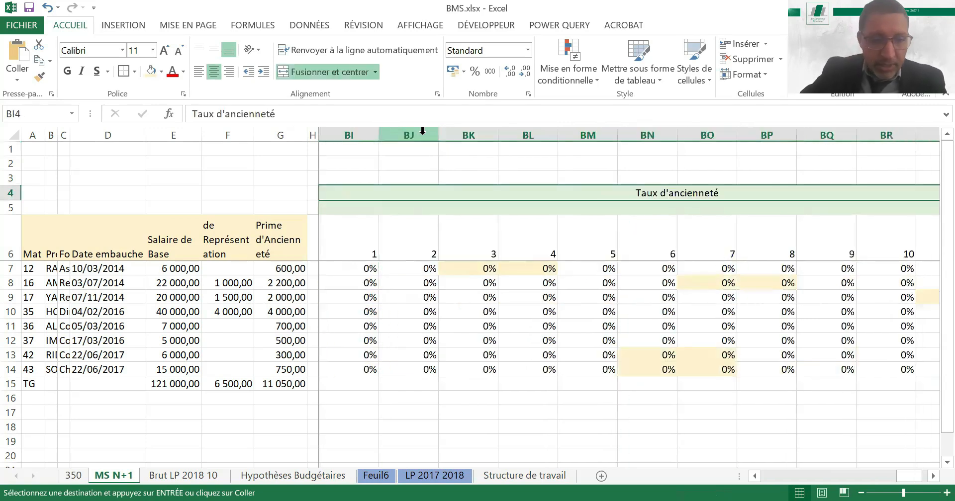
pyautogui.write('Prime Anci')
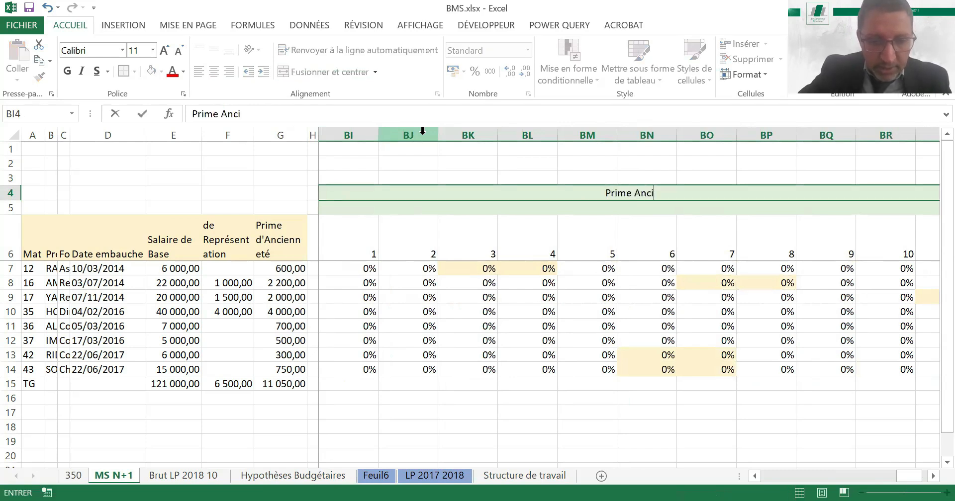
pyautogui.write('enneté')
pyautogui.press('Return')
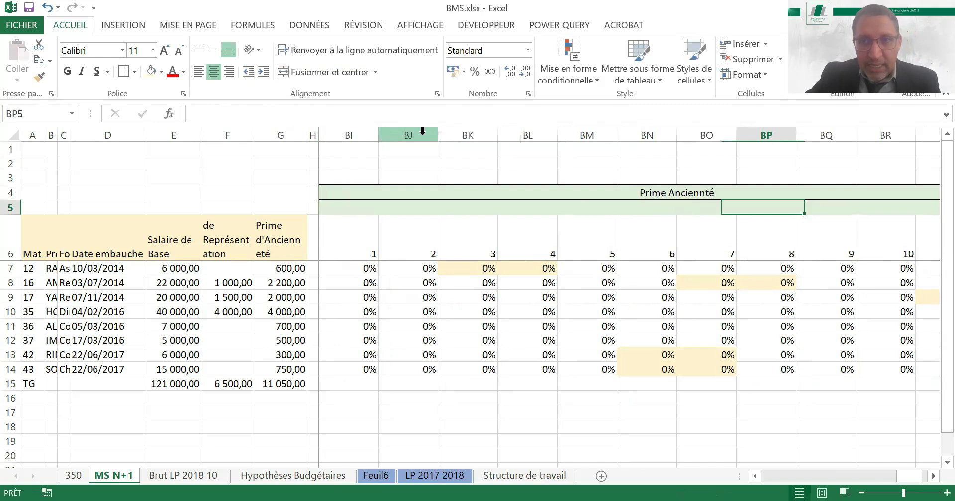
# Apply the Comptabilité number format with thousands separator to BI7, the first employee's month 1 bonus cell
pyautogui.press('Down')
pyautogui.press('Down')
pyautogui.press('Left')
pyautogui.press('Left')
pyautogui.press('Left')
pyautogui.press('Left')
pyautogui.press('Left')
pyautogui.press('Left')
pyautogui.press('Left')
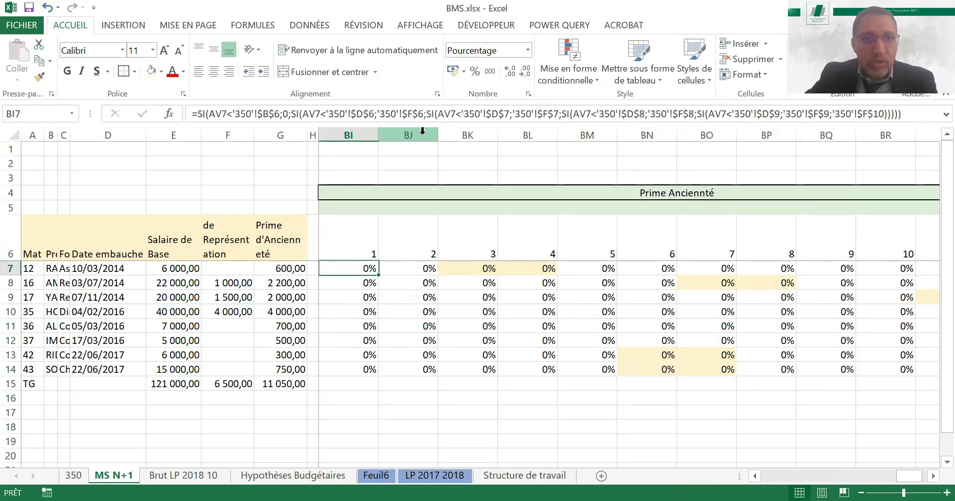
pyautogui.press('Left')
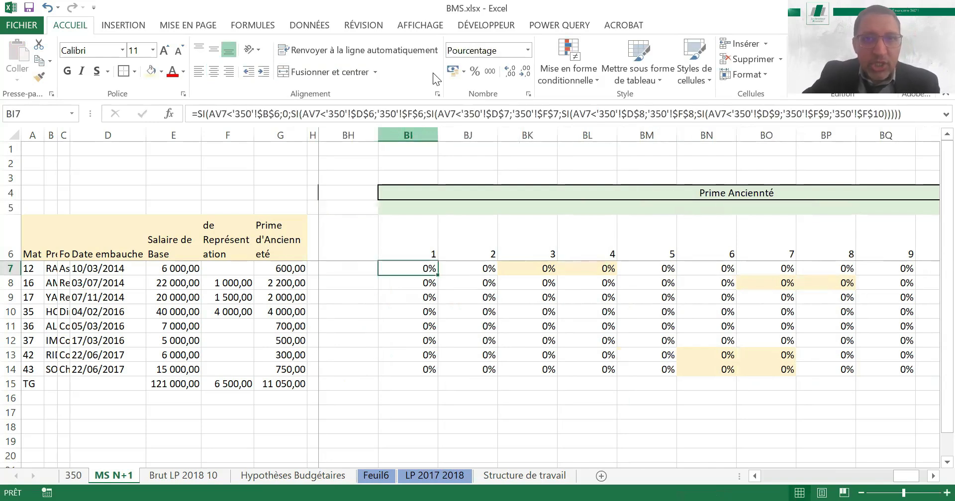
pyautogui.click(490, 72)
# Enter the month 1 bonus formula =I7*AV7 in BI7, multiplying the first employee's base salary by the seniority rate
pyautogui.write('=')
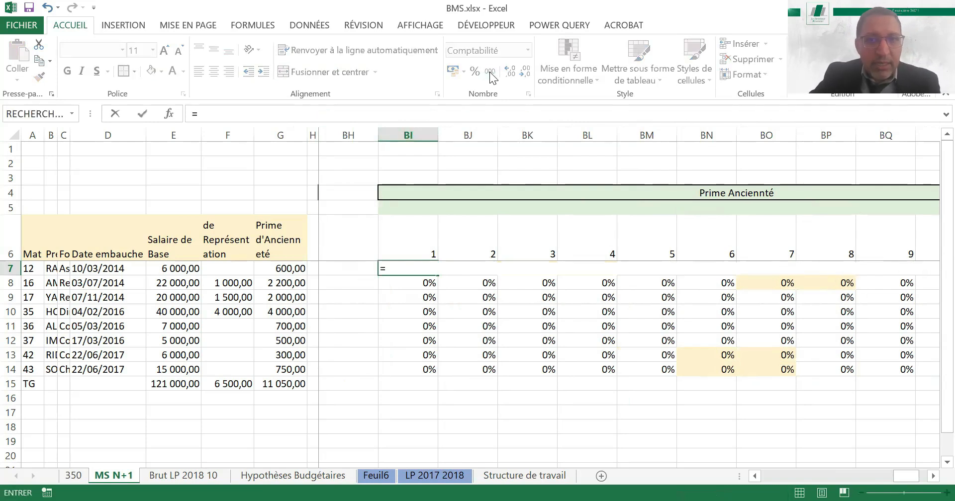
pyautogui.press('Left')
pyautogui.press('Left')
pyautogui.press('Left')
pyautogui.press('Left')
pyautogui.press('Left')
pyautogui.press('Left')
pyautogui.press('Left')
pyautogui.press('Left')
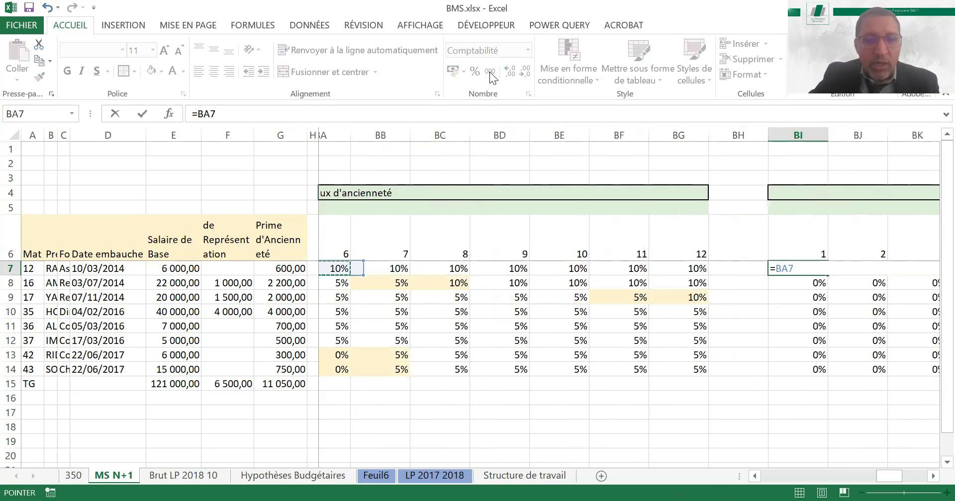
pyautogui.press('Left')
pyautogui.press('Left')
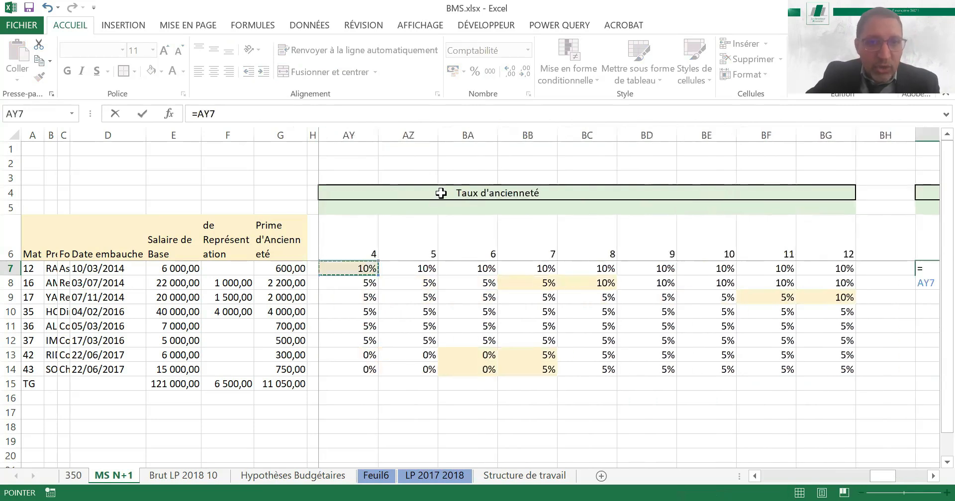
pyautogui.press('Left')
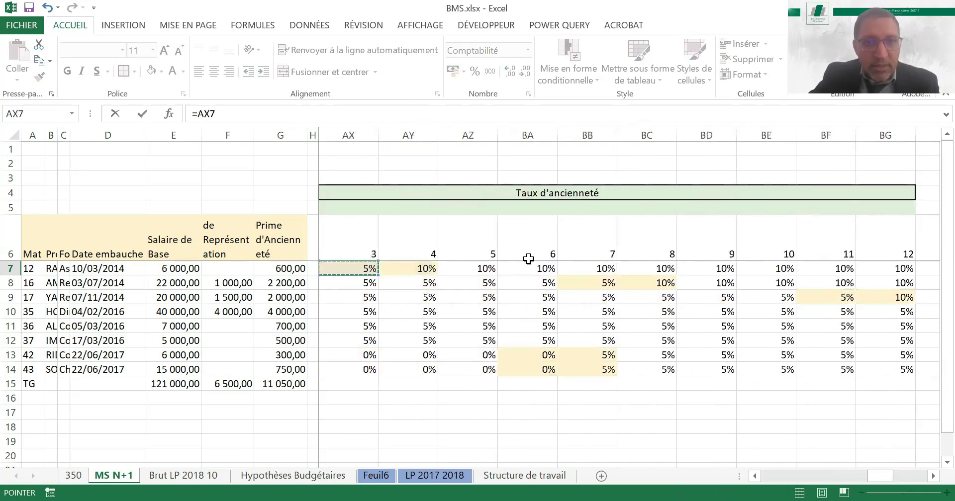
pyautogui.hotkey('ctrl', 'Left')
pyautogui.hotkey('ctrl', 'Left')
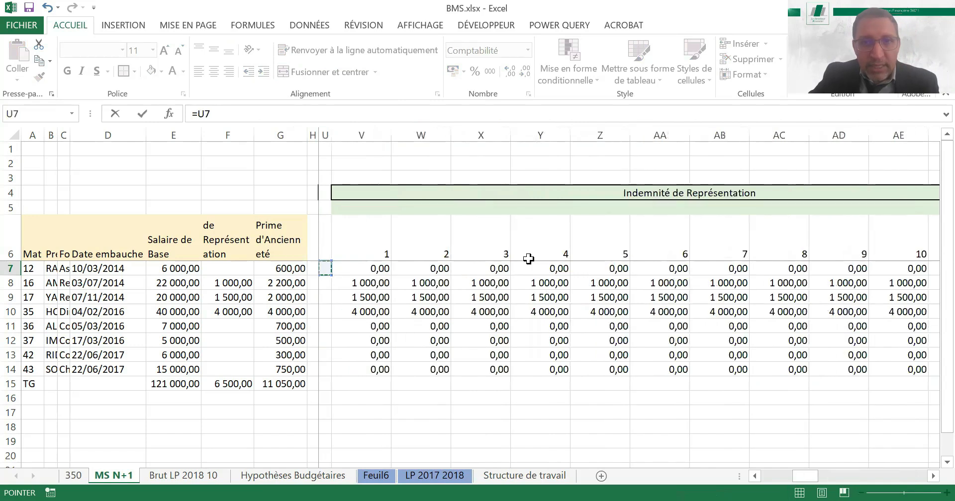
pyautogui.press('Left')
pyautogui.press('Left')
pyautogui.press('Left')
pyautogui.press('Left')
pyautogui.press('Left')
pyautogui.press('Left')
pyautogui.press('Left')
pyautogui.press('Left')
pyautogui.press('Left')
pyautogui.press('Left')
pyautogui.press('Left')
pyautogui.press('Left')
pyautogui.press('Left')
pyautogui.press('Left')
pyautogui.press('Left')
pyautogui.press('Left')
pyautogui.press('Left')
pyautogui.press('Left')
pyautogui.press('Left')
pyautogui.press('Right')
pyautogui.press('Right')
pyautogui.press('Right')
pyautogui.press('Right')
pyautogui.press('Right')
pyautogui.press('Right')
pyautogui.press('Right')
pyautogui.write('µ')
pyautogui.press('BackSpace')
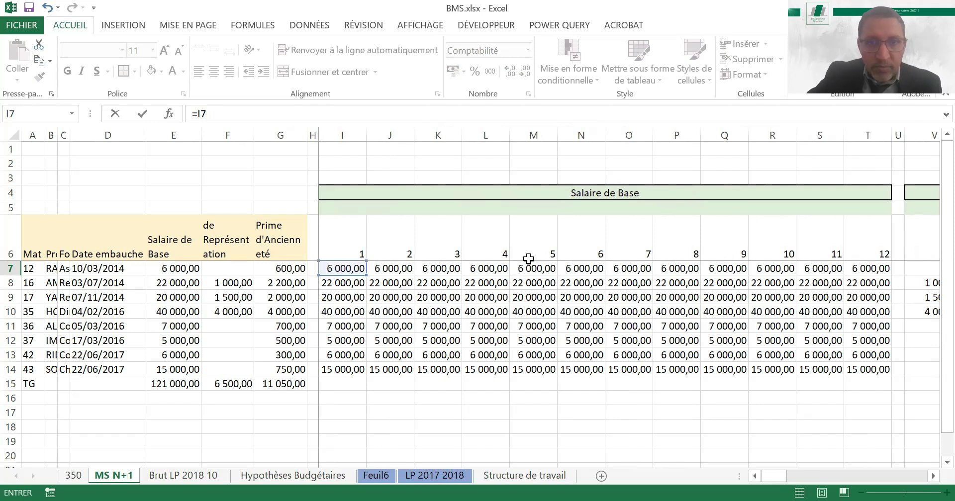
pyautogui.write('*')
pyautogui.press('Left')
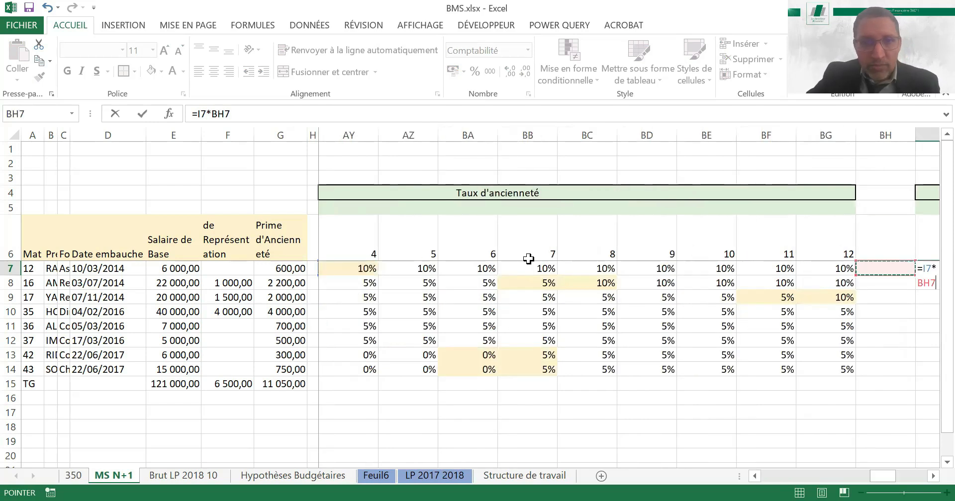
pyautogui.press('Left')
pyautogui.press('Left')
pyautogui.press('Left')
pyautogui.press('Left')
pyautogui.press('Left')
pyautogui.press('Left')
pyautogui.press('Left')
pyautogui.press('Left')
pyautogui.press('Left')
pyautogui.press('Left')
pyautogui.press('Left')
pyautogui.press('Left')
pyautogui.press('Left')
pyautogui.press('Left')
pyautogui.press('Left')
pyautogui.press('Left')
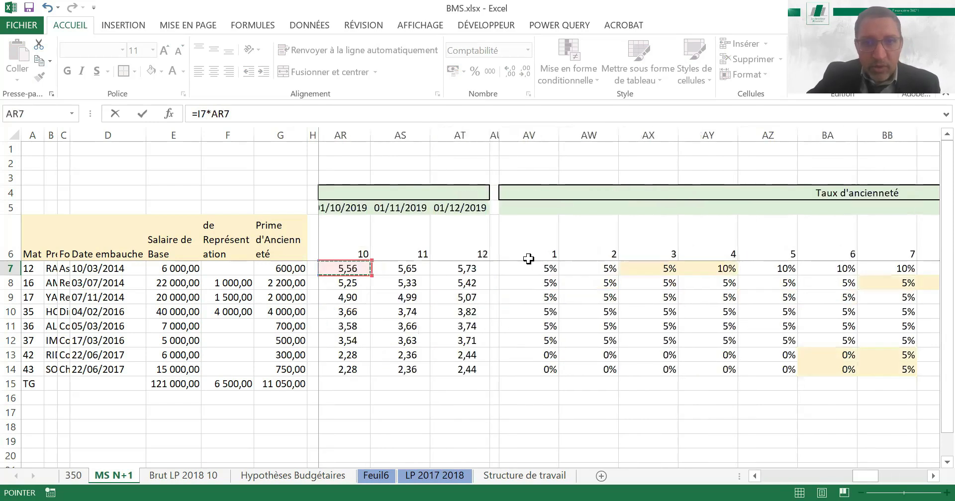
pyautogui.press('Right')
pyautogui.press('Right')
pyautogui.press('Right')
pyautogui.press('Right')
pyautogui.press('Return')
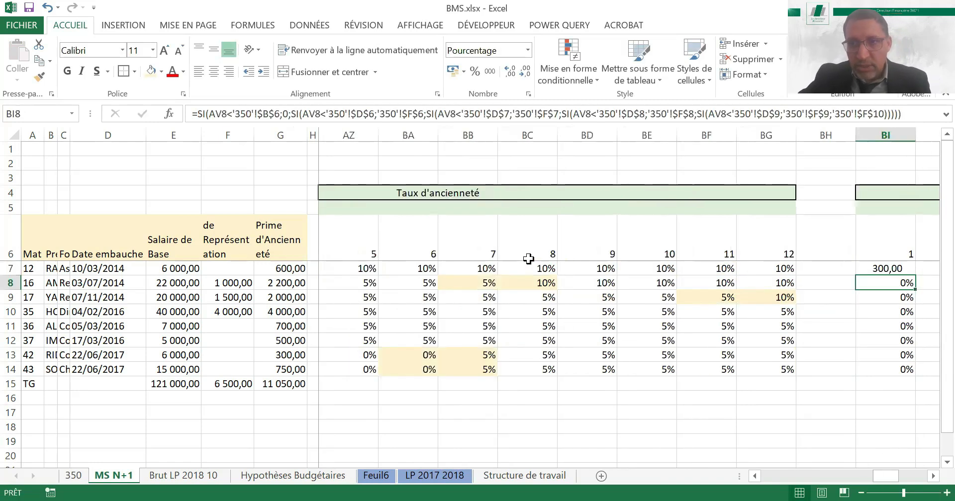
# Copy the bonus formula from BI7 to the other employees' month 1 cells, BI8 to BI14
pyautogui.press('Up')
pyautogui.press('Right')
pyautogui.press('Right')
pyautogui.press('Right')
pyautogui.press('Right')
pyautogui.press('Right')
pyautogui.press('Right')
pyautogui.press('Right')
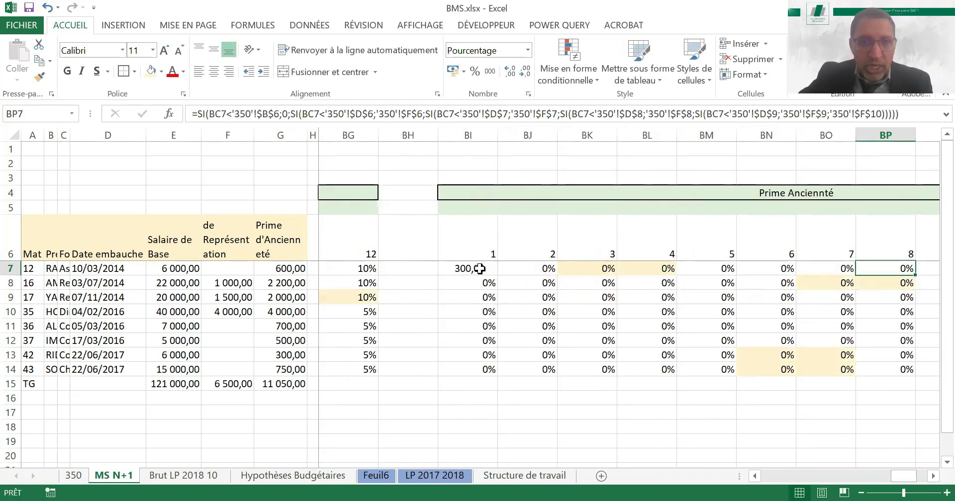
pyautogui.click(478, 269)
pyautogui.hotkey('ctrl', 'c')
pyautogui.press('Down')
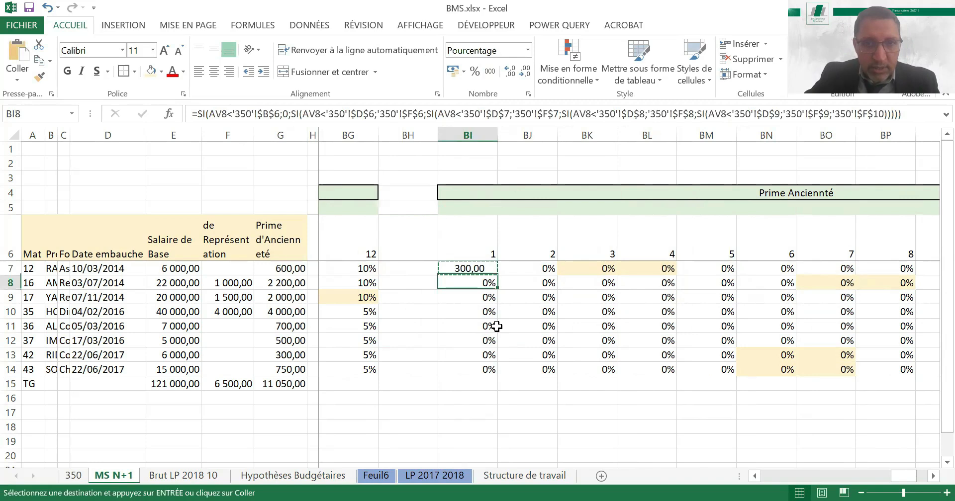
pyautogui.hotkey('shift', 'Down')
pyautogui.hotkey('ctrl', 'shift', 'Down')
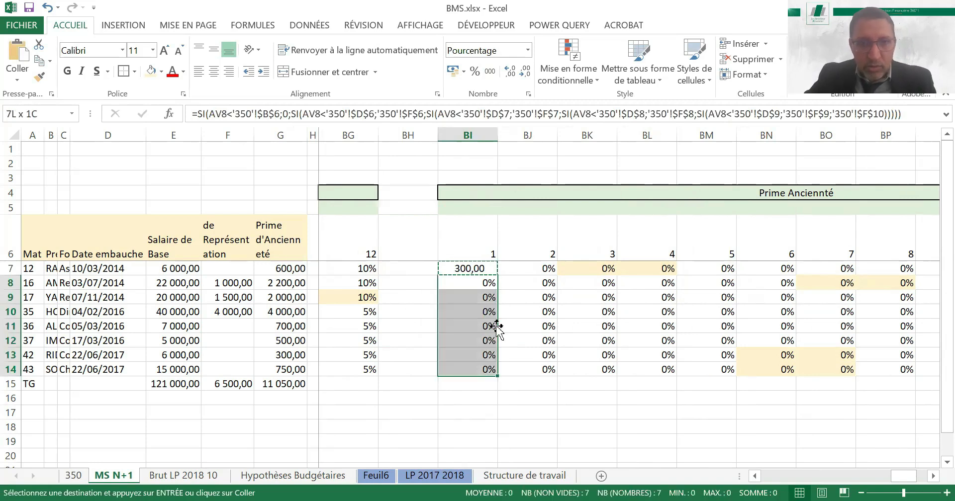
pyautogui.hotkey('ctrl', 'v')
# Fill the month 1 bonus formulas in BI7:BI14 across to month 12 in column BT
pyautogui.hotkey('ctrl', 'Up')
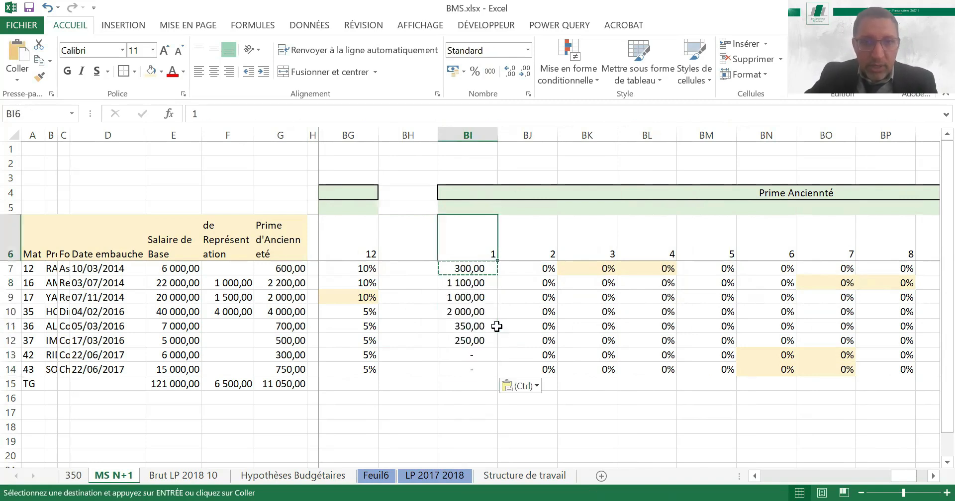
pyautogui.press('Down')
pyautogui.hotkey('shift', 'Down')
pyautogui.hotkey('shift', 'Down')
pyautogui.hotkey('shift', 'Down')
pyautogui.hotkey('shift', 'Down')
pyautogui.hotkey('shift', 'Down')
pyautogui.hotkey('shift', 'Down')
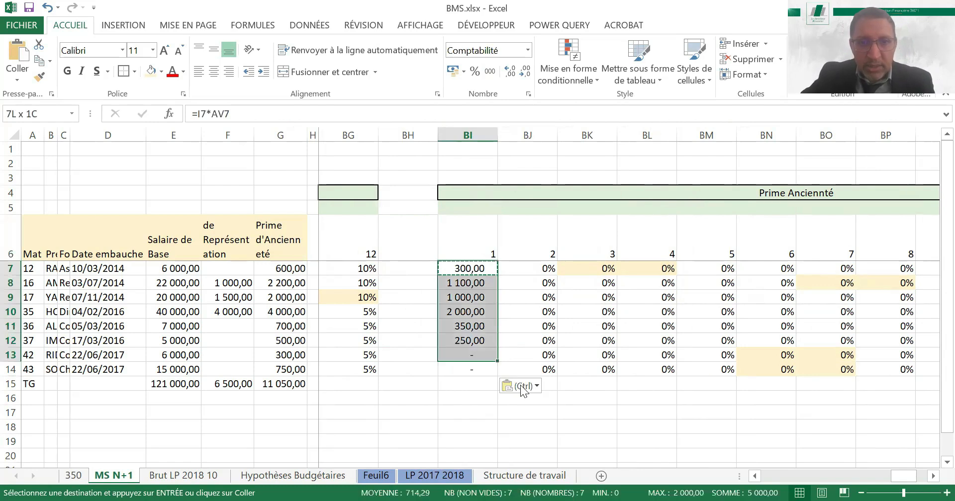
pyautogui.hotkey('shift', 'Down')
pyautogui.moveTo(497, 377); pyautogui.dragTo(793, 366)
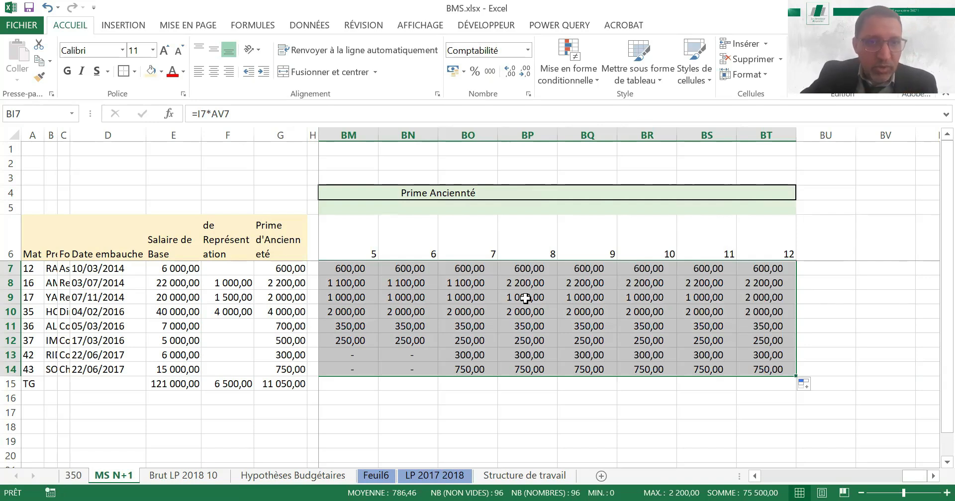
# Change the month 1 date of the seniority duration block in AI5 to 01/01/2020
pyautogui.click(469, 208)
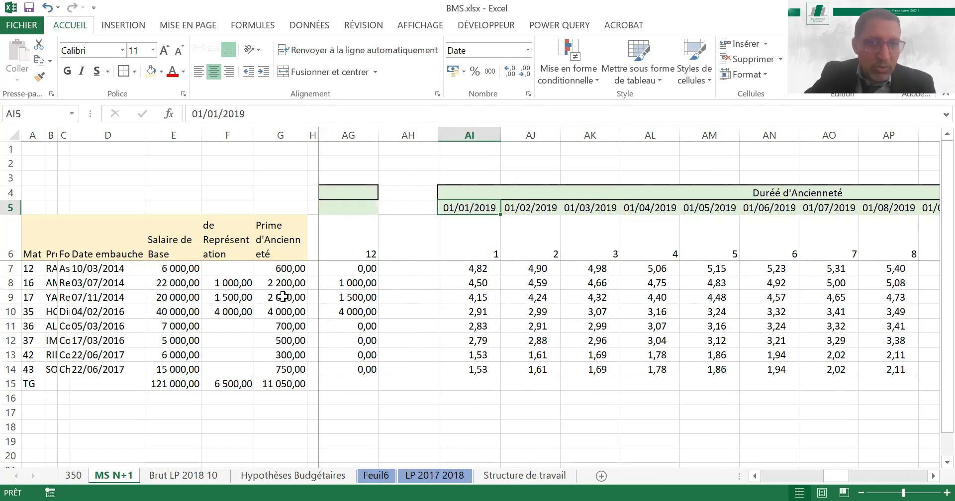
pyautogui.click(251, 115)
pyautogui.press('BackSpace')
pyautogui.write('2')
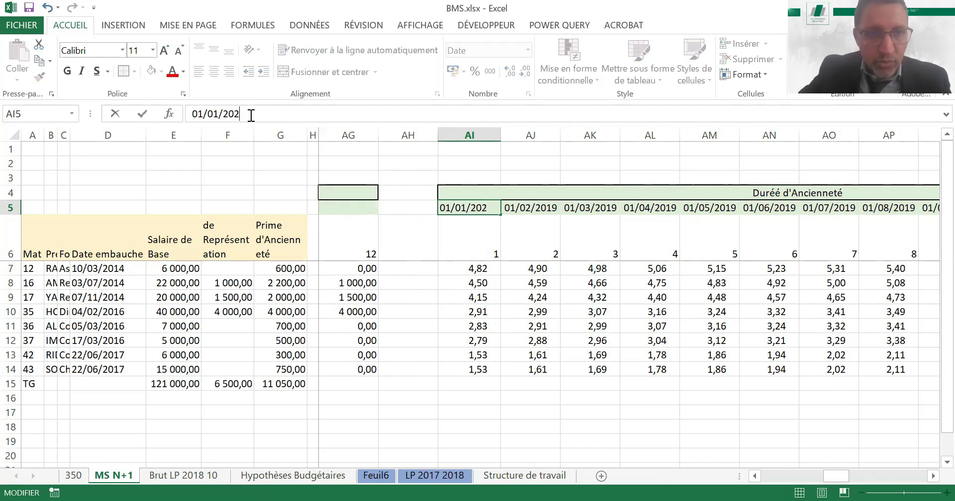
pyautogui.write('0')
pyautogui.press('Return')
pyautogui.press('Return')
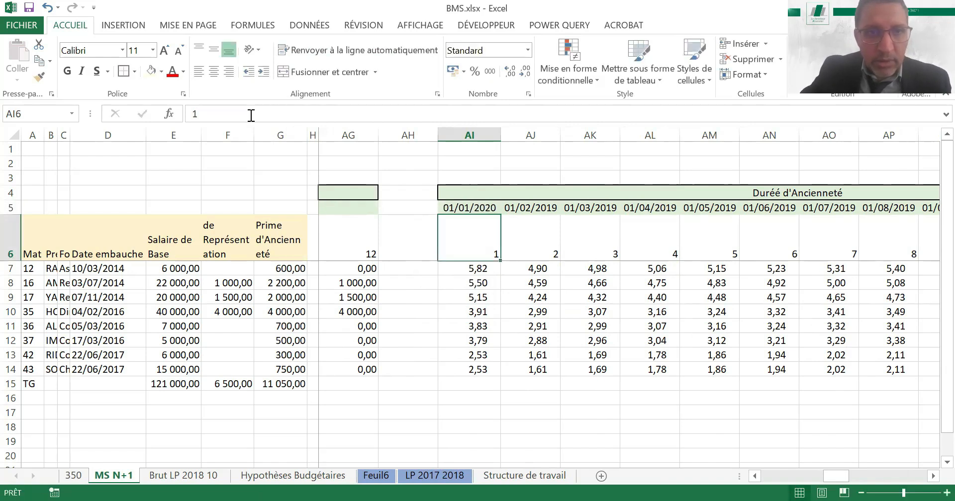
# Set the month 2 date in AJ5 to 01/02/2020 and extend the monthly date series from AI5:AJ5 through AT5
pyautogui.press('Up')
pyautogui.press('Right')
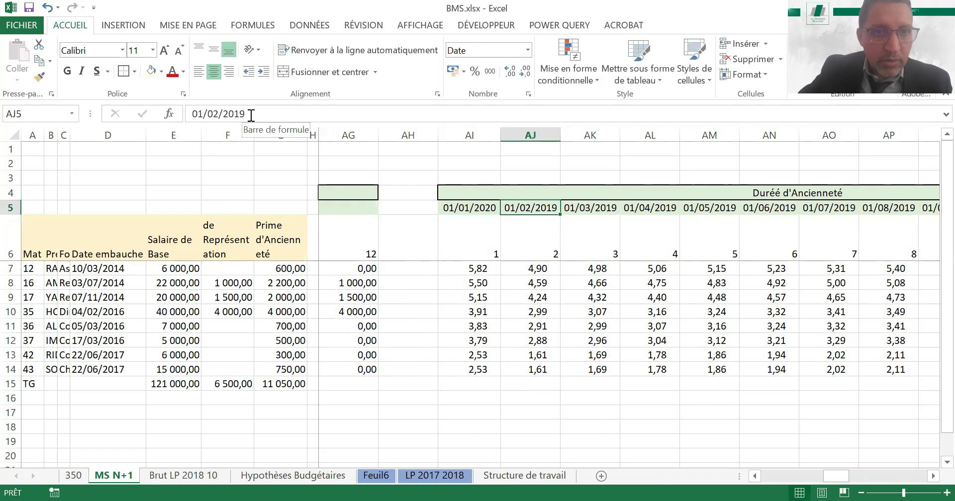
pyautogui.click(251, 115)
pyautogui.press('BackSpace')
pyautogui.write('0')
pyautogui.press('Return')
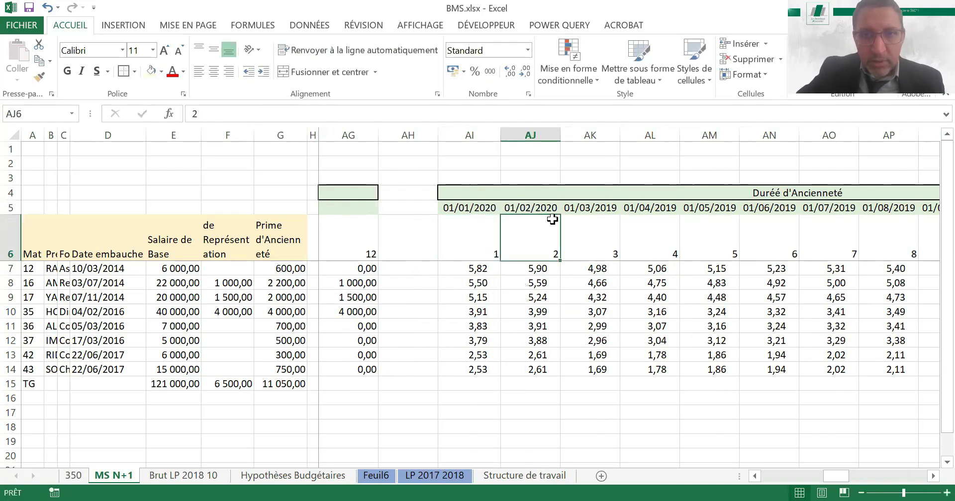
pyautogui.moveTo(530, 208); pyautogui.dragTo(470, 208)
pyautogui.moveTo(561, 214); pyautogui.dragTo(897, 207)
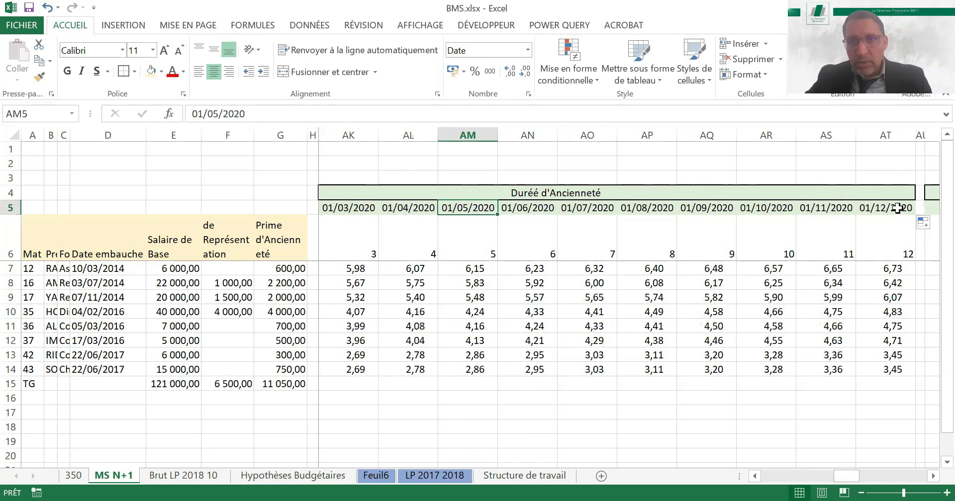
# Examine the Taux d'ancienneté rates across the twelve months with the 2020 dates
pyautogui.press('Right')
pyautogui.press('Right')
pyautogui.press('Right')
pyautogui.press('Right')
pyautogui.press('Right')
pyautogui.press('Right')
pyautogui.press('Right')
pyautogui.press('Right')
pyautogui.press('Right')
pyautogui.press('Right')
pyautogui.press('Right')
pyautogui.press('Right')
pyautogui.press('Right')
pyautogui.press('Right')
pyautogui.press('Right')
pyautogui.press('Right')
pyautogui.press('Right')
pyautogui.press('Right')
pyautogui.press('Right')
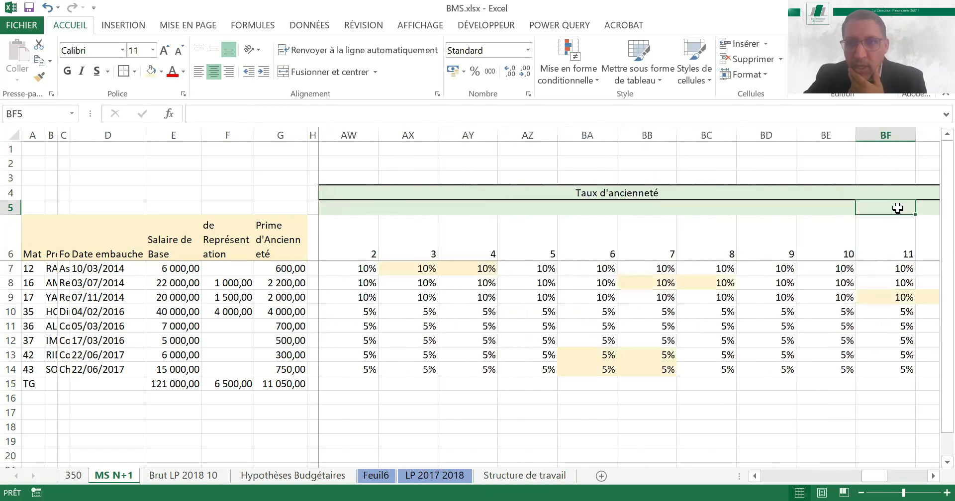
pyautogui.press('Right')
pyautogui.press('Right')
pyautogui.press('Right')
pyautogui.press('Right')
pyautogui.press('Right')
pyautogui.press('Right')
pyautogui.press('Right')
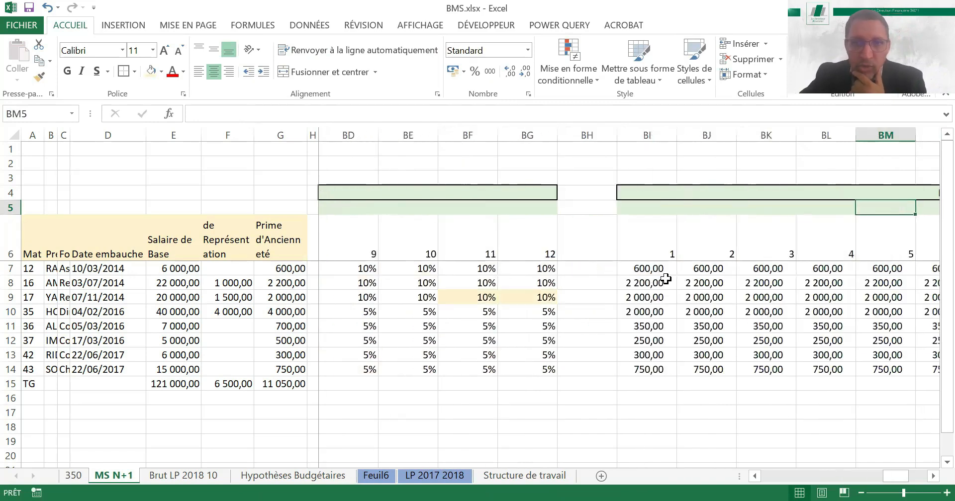
# Examine the Prime Anciennté amounts in rows 8 to 10, following row 10 across all months
pyautogui.click(657, 282)
pyautogui.click(653, 296)
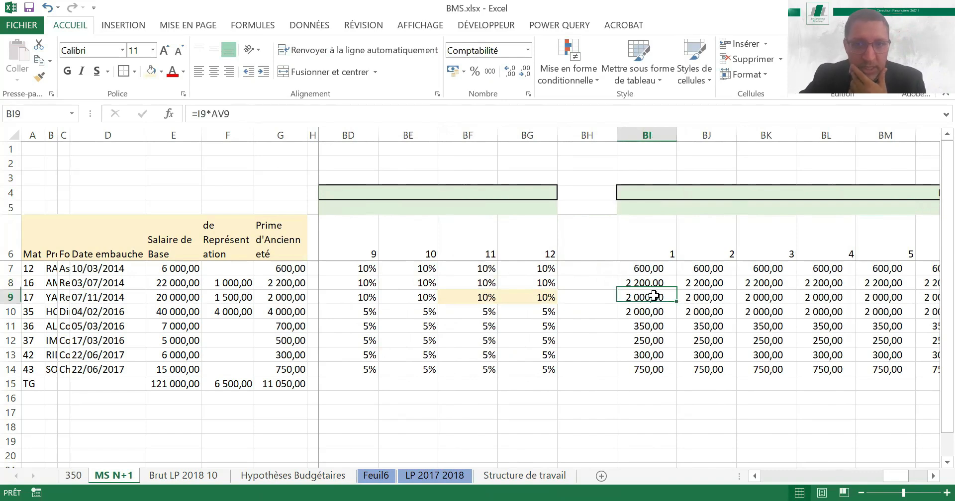
pyautogui.click(642, 310)
pyautogui.press('Right')
pyautogui.press('Right')
pyautogui.press('Right')
pyautogui.press('Right')
pyautogui.press('Right')
pyautogui.press('Right')
pyautogui.press('Right')
pyautogui.press('Right')
pyautogui.press('Right')
pyautogui.press('Right')
pyautogui.press('Right')
pyautogui.press('Right')
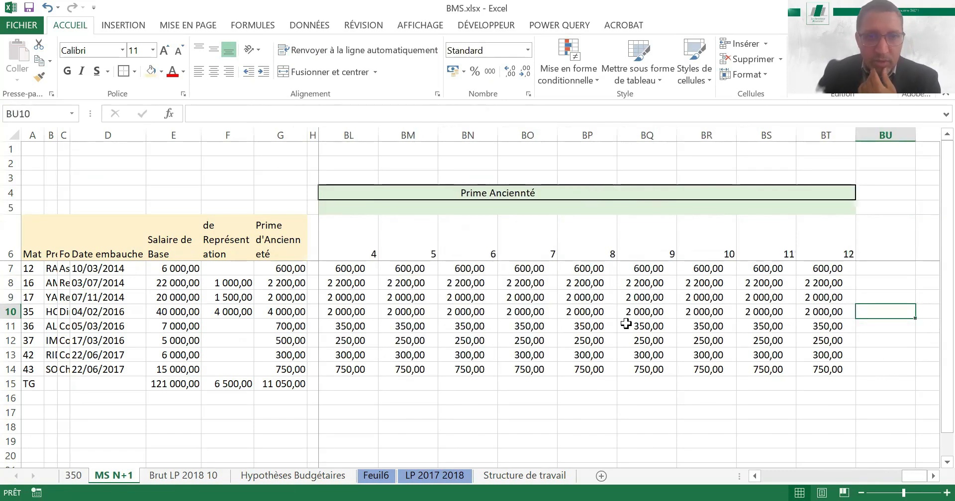
pyautogui.press('Left')
pyautogui.press('Left')
pyautogui.press('Left')
pyautogui.press('Left')
pyautogui.press('Left')
pyautogui.press('Left')
pyautogui.press('Left')
pyautogui.press('Left')
pyautogui.press('Left')
pyautogui.press('Left')
pyautogui.press('Left')
pyautogui.press('Left')
pyautogui.press('Left')
pyautogui.press('Left')
pyautogui.press('Left')
pyautogui.press('Right')
pyautogui.press('Right')
pyautogui.press('Right')
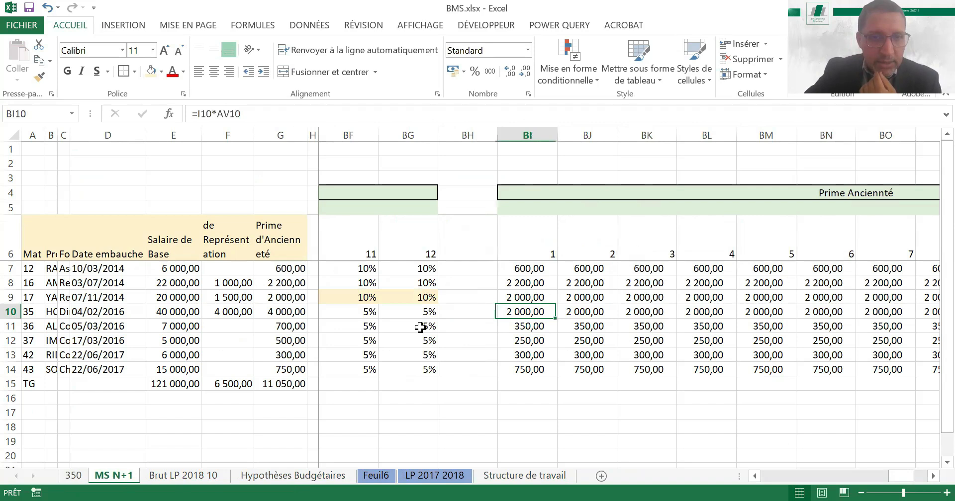
# Set the Prime d'Ancienneté amount in G10 to 2000
pyautogui.click(282, 311)
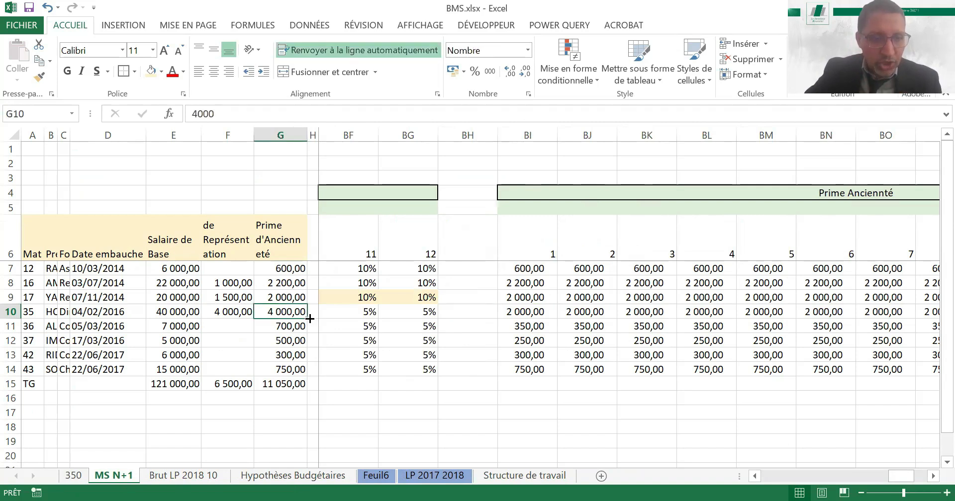
pyautogui.write('2000')
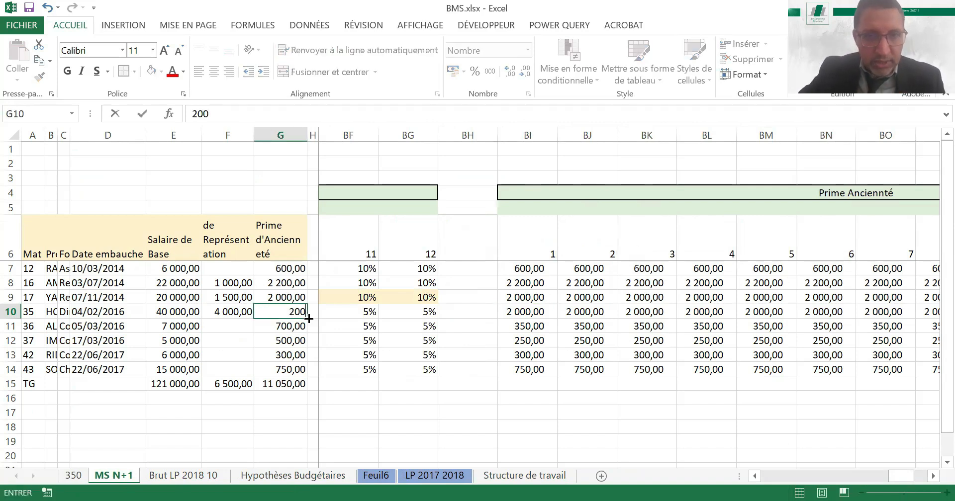
pyautogui.press('Return')
pyautogui.press('Up')
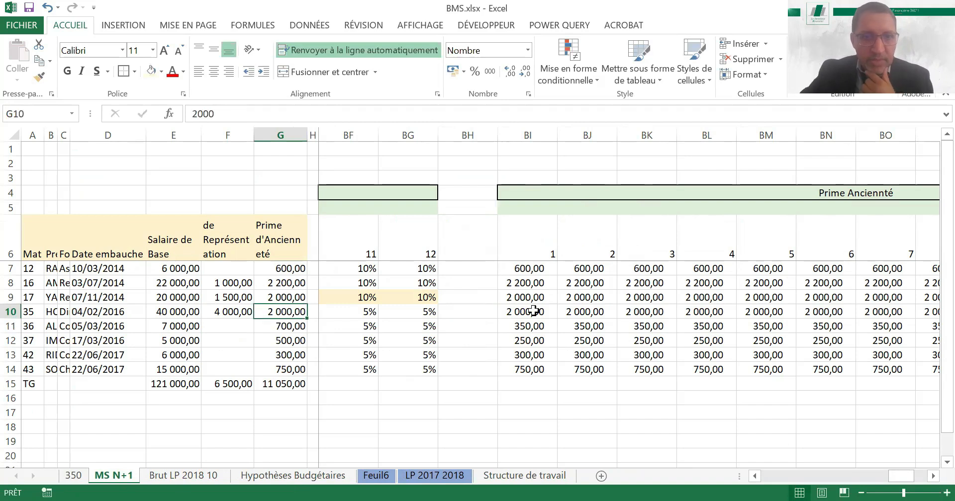
# Compare the monthly Prime Anciennté amounts in row 10 with G10, and check the rows below it
pyautogui.click(533, 311)
pyautogui.press('Right')
pyautogui.press('Right')
pyautogui.press('Right')
pyautogui.press('Right')
pyautogui.press('Right')
pyautogui.press('Right')
pyautogui.press('Right')
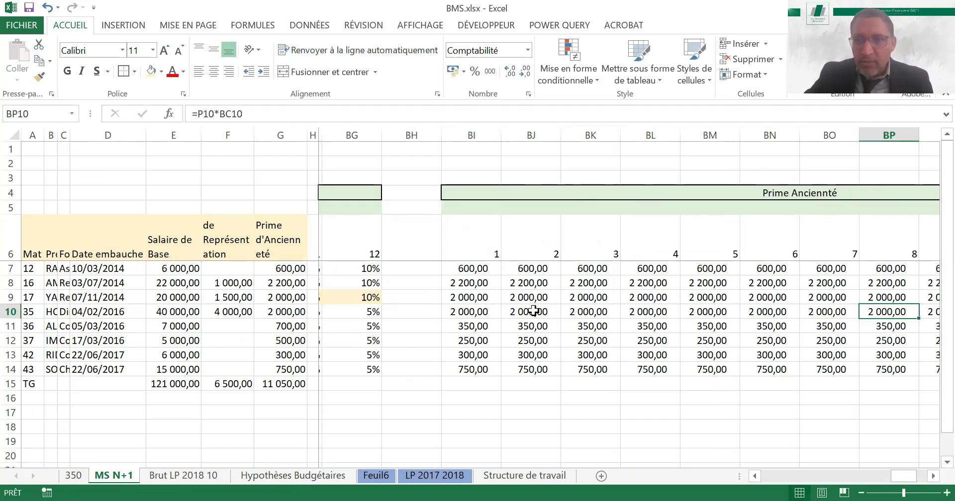
pyautogui.press('Right')
pyautogui.press('Right')
pyautogui.press('Right')
pyautogui.press('Right')
pyautogui.press('Right')
pyautogui.press('Right')
pyautogui.press('Left')
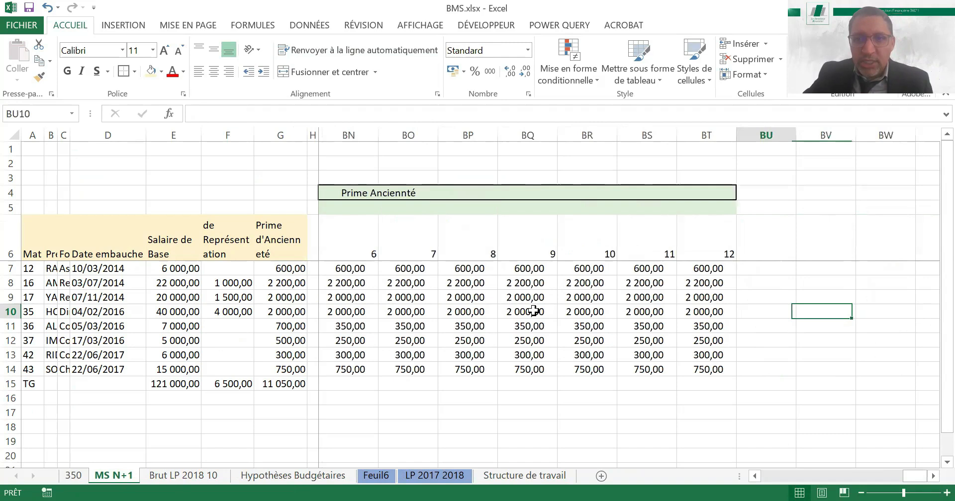
pyautogui.press('Left')
pyautogui.press('Left')
pyautogui.press('Down')
pyautogui.press('Down')
pyautogui.press('Down')
pyautogui.press('Down')
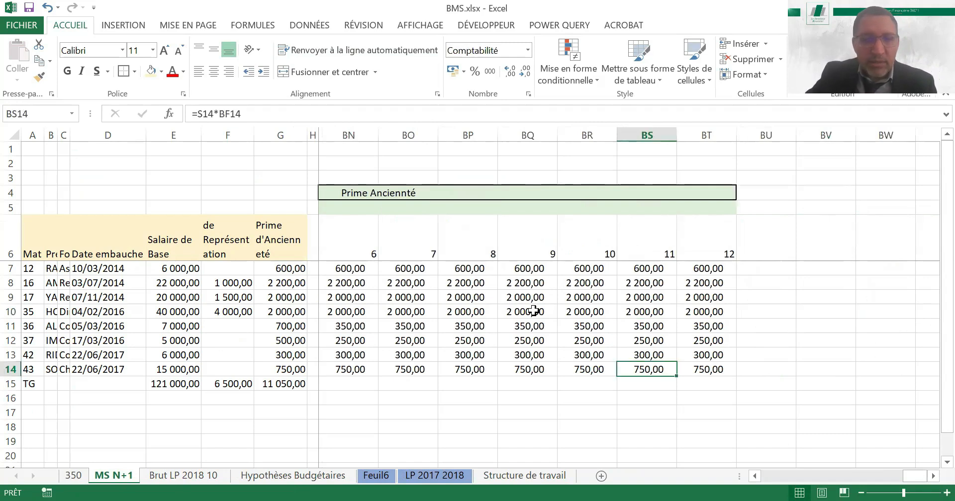
pyautogui.press('Right')
pyautogui.press('Up')
pyautogui.press('Up')
pyautogui.press('Up')
pyautogui.press('Up')
pyautogui.press('Up')
pyautogui.press('Up')
pyautogui.press('Up')
pyautogui.press('Up')
pyautogui.press('Up')
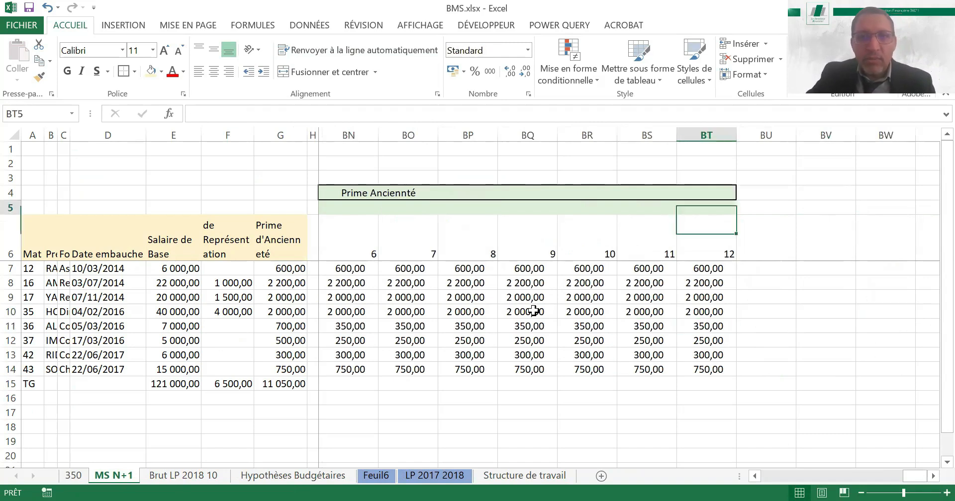
pyautogui.press('Up')
pyautogui.press('Right')
pyautogui.press('Right')
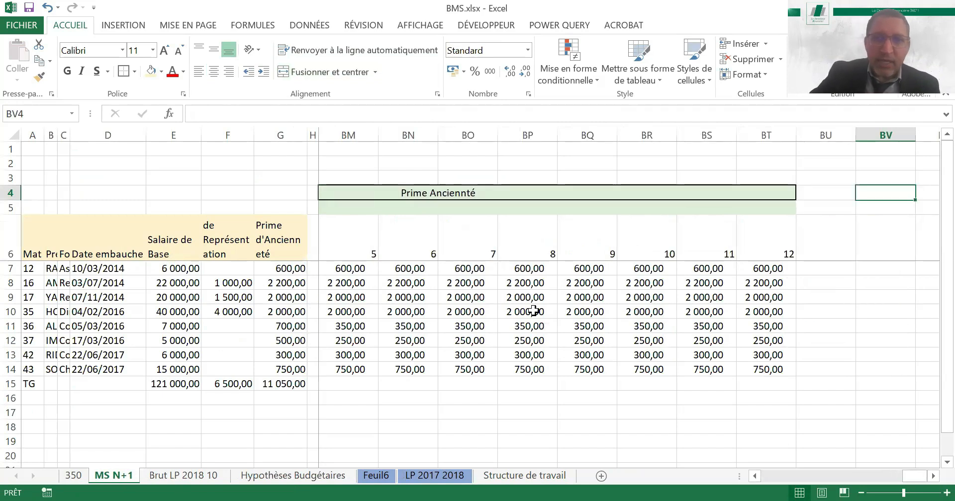
pyautogui.press('Left')
pyautogui.press('Left')
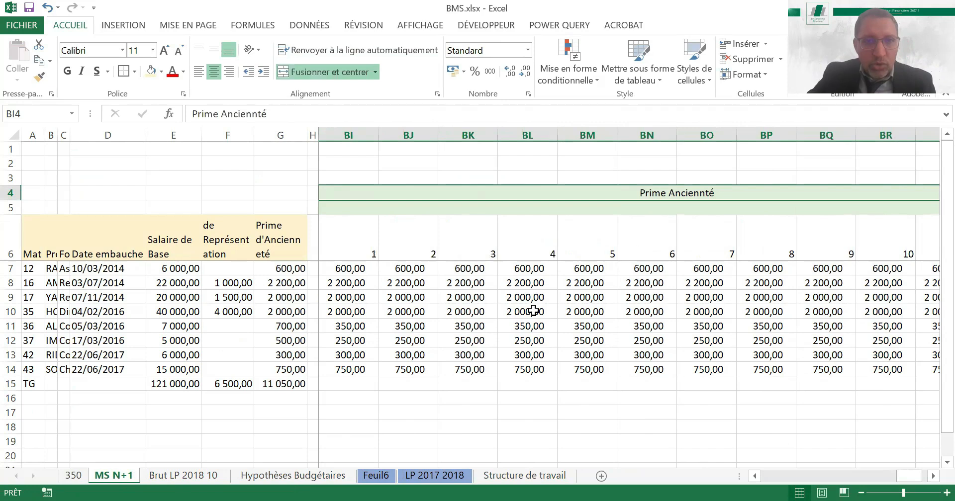
# Copy the two-row Prime Anciennté header block from BI4:BT5 to BV4, leaving column BU empty
pyautogui.hotkey('shift', 'Down')
pyautogui.hotkey('ctrl', 'c')
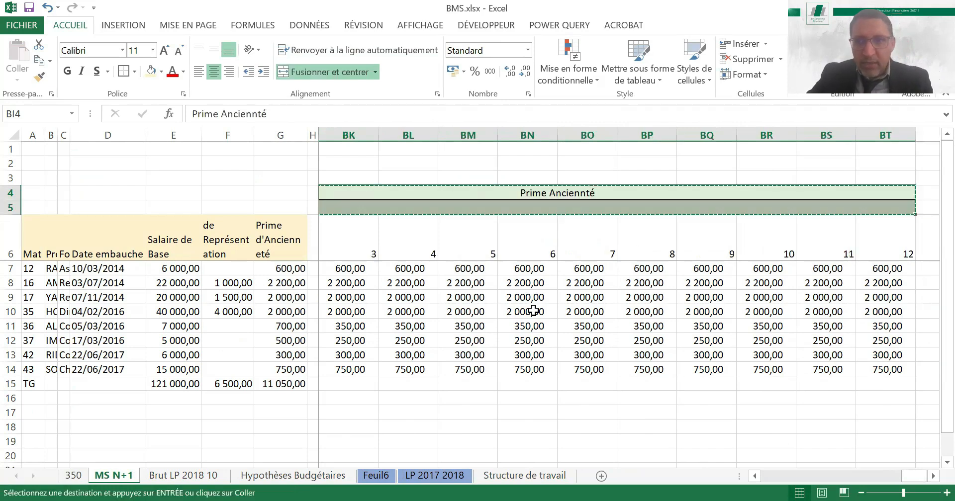
pyautogui.press('Right')
pyautogui.press('Right')
pyautogui.hotkey('ctrl', 'v')
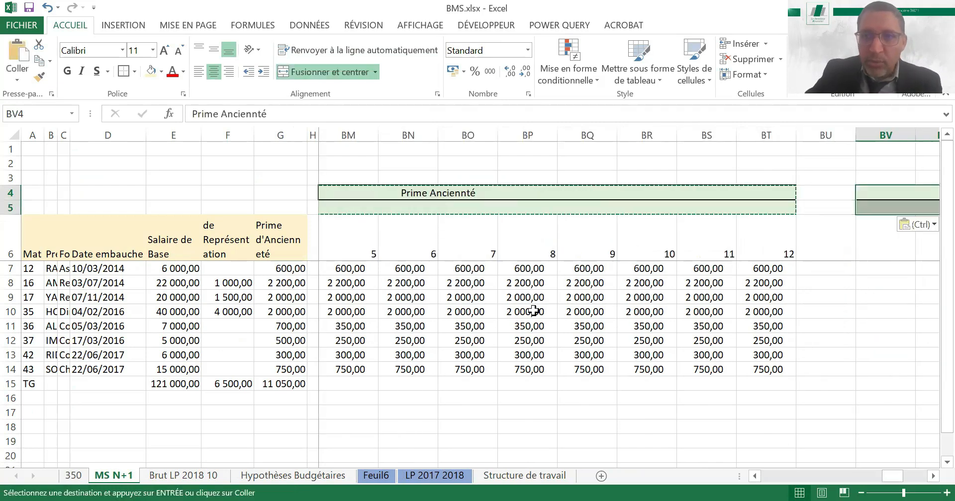
pyautogui.press('Right')
pyautogui.press('Left')
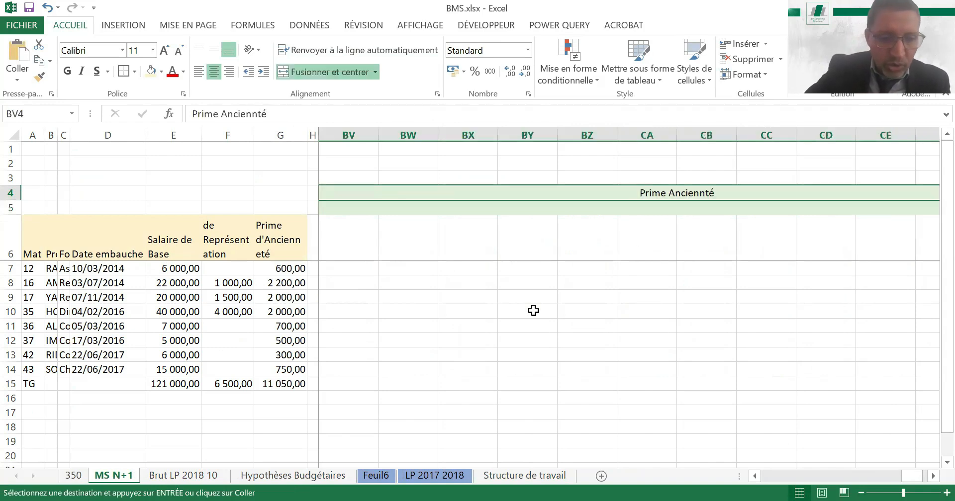
# Retitle the copied header block in BV4 as "Total Brut"
pyautogui.write('To')
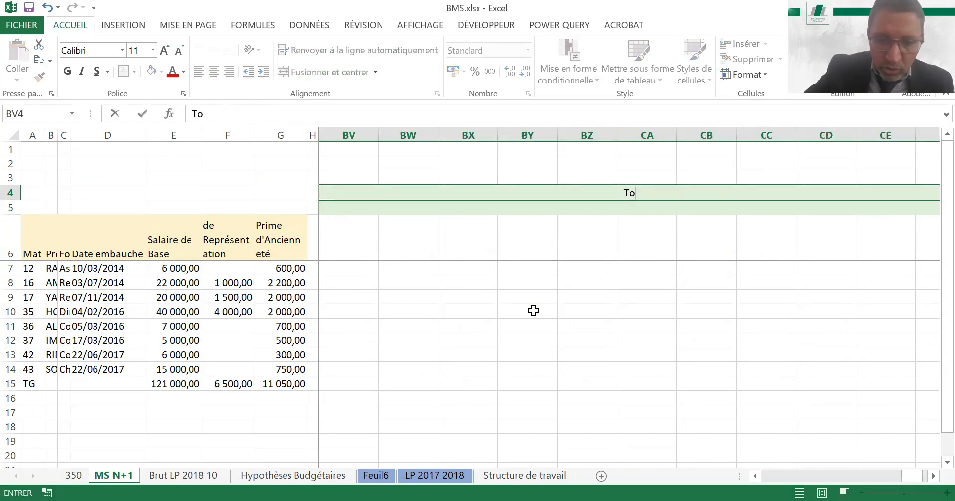
pyautogui.write('tal')
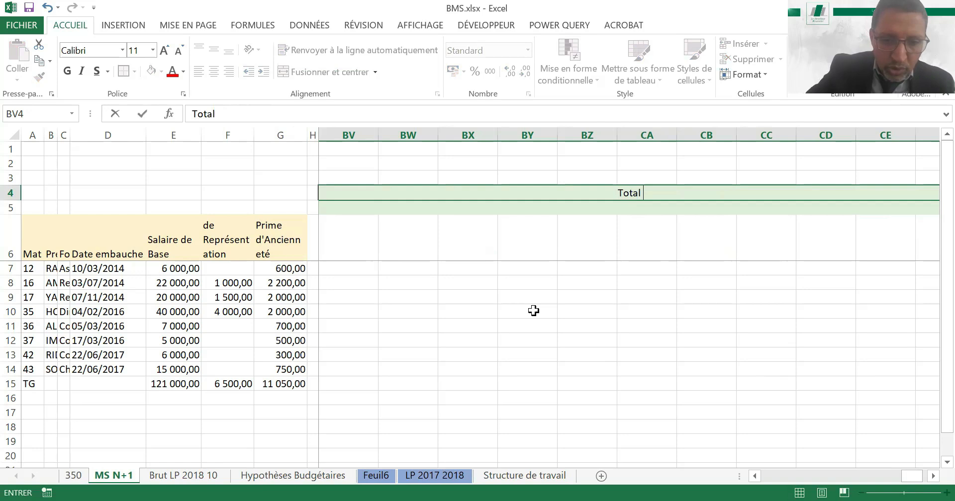
pyautogui.write(' Brut')
pyautogui.press('Return')
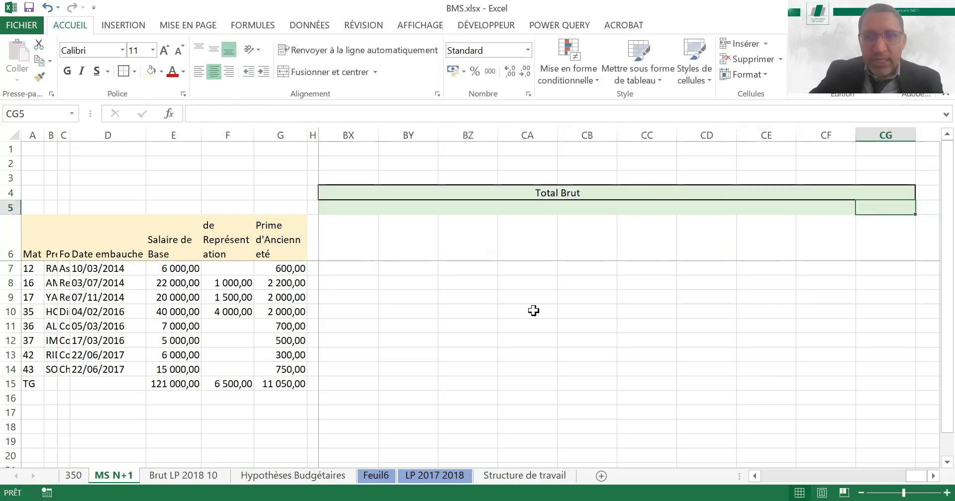
# Copy the month numbers 1 to 12 from BI6:BT6 to BV6, under the Total Brut header
pyautogui.press('Down')
pyautogui.press('Left')
pyautogui.press('Left')
pyautogui.press('Left')
pyautogui.press('Left')
pyautogui.press('Left')
pyautogui.press('Left')
pyautogui.press('Left')
pyautogui.press('Left')
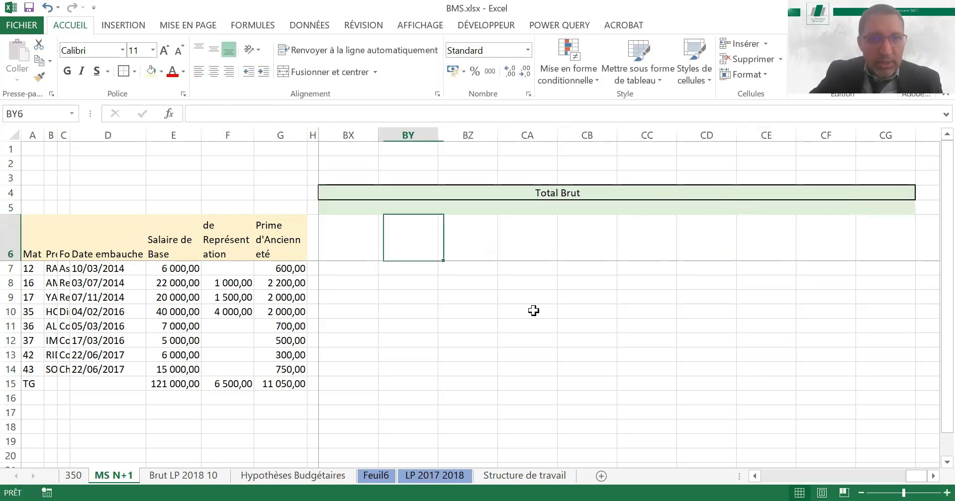
pyautogui.press('Left')
pyautogui.press('Left')
pyautogui.press('Left')
pyautogui.press('Left')
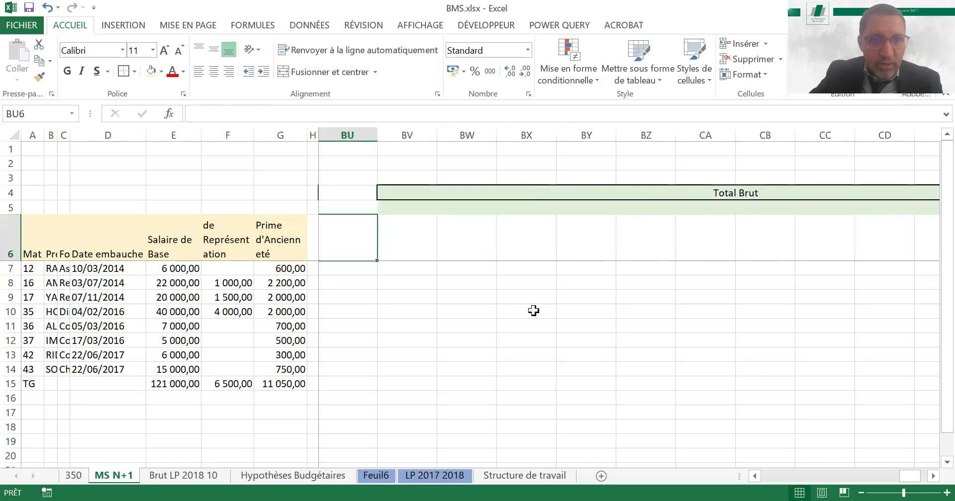
pyautogui.press('Left')
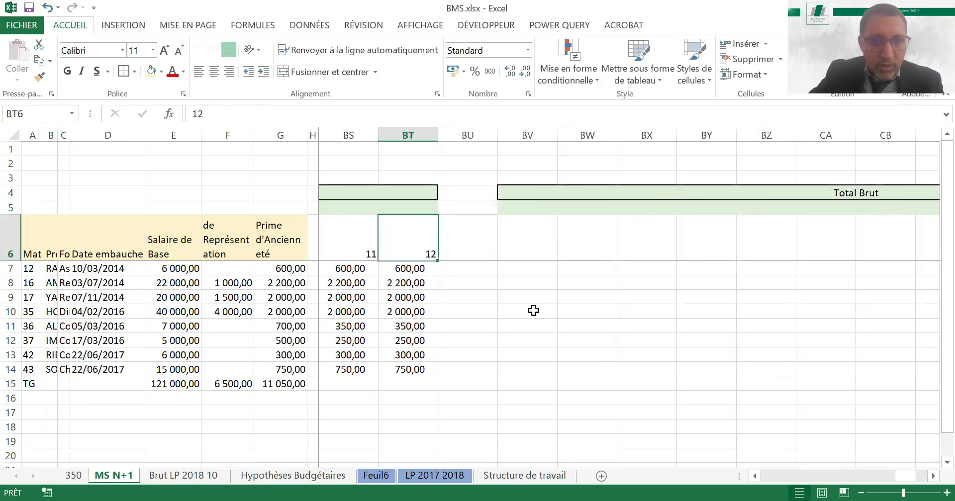
pyautogui.hotkey('shift', 'Left')
pyautogui.hotkey('shift', 'Left')
pyautogui.hotkey('shift', 'Left')
pyautogui.hotkey('shift', 'Left')
pyautogui.hotkey('shift', 'Left')
pyautogui.hotkey('shift', 'Left')
pyautogui.hotkey('shift', 'Left')
pyautogui.hotkey('shift', 'Left')
pyautogui.hotkey('shift', 'Left')
pyautogui.hotkey('shift', 'Left')
pyautogui.hotkey('shift', 'Left')
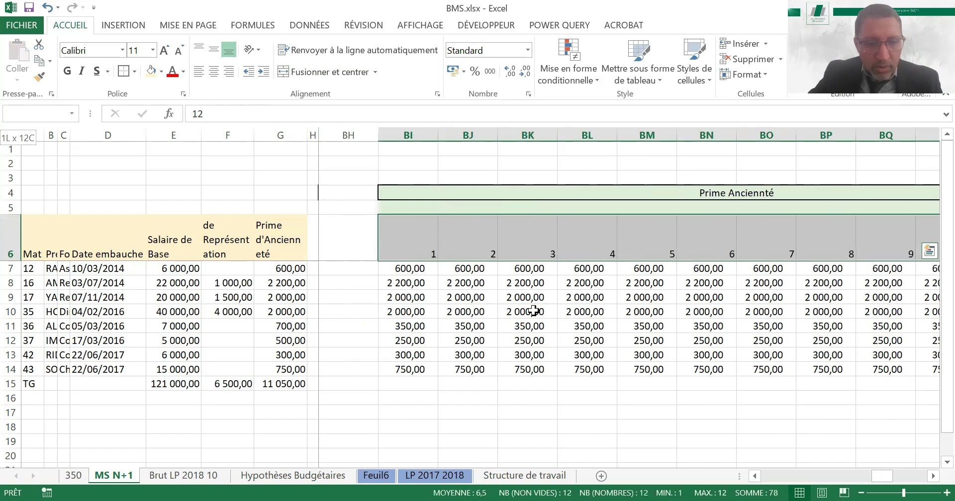
pyautogui.hotkey('ctrl', 'c')
pyautogui.press('Right')
pyautogui.press('Right')
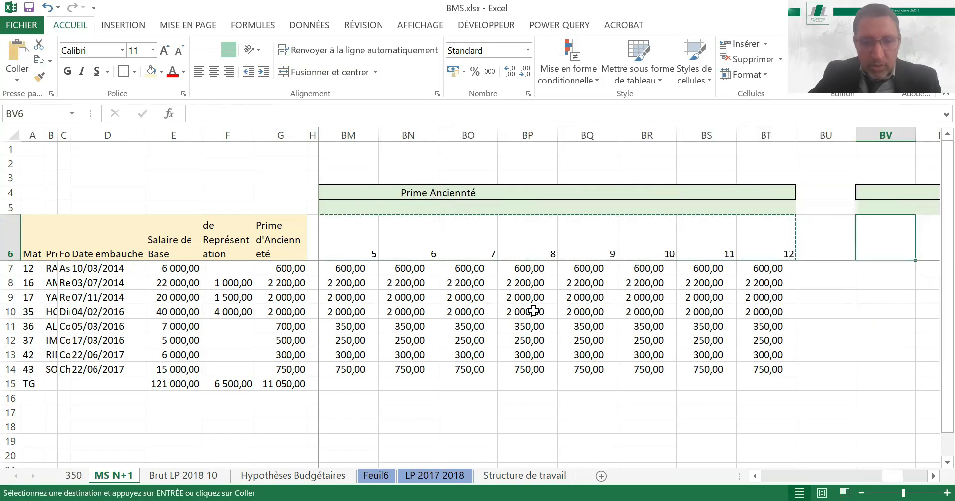
pyautogui.hotkey('ctrl', 'v')
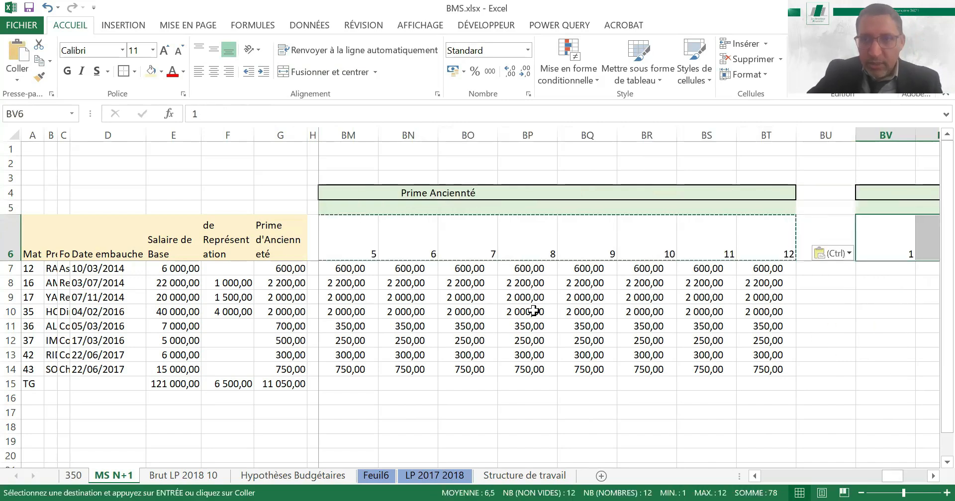
# Begin the month 1 Total Brut formula in BV7 with a reference to the base salary in I7
pyautogui.click(888, 268)
pyautogui.write('=')
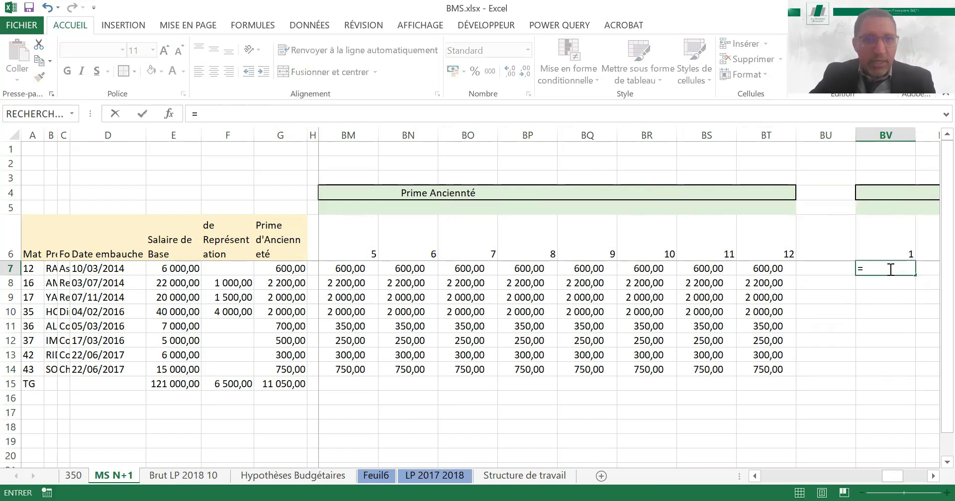
pyautogui.press('Left')
pyautogui.press('Left')
pyautogui.press('Left')
pyautogui.press('Left')
pyautogui.press('Left')
pyautogui.press('Left')
pyautogui.press('Left')
pyautogui.press('Left')
pyautogui.press('Left')
pyautogui.press('Left')
pyautogui.press('Left')
pyautogui.press('Left')
pyautogui.press('Left')
pyautogui.press('Left')
pyautogui.press('Left')
pyautogui.press('Left')
pyautogui.press('Left')
pyautogui.press('Left')
pyautogui.press('Left')
pyautogui.press('Left')
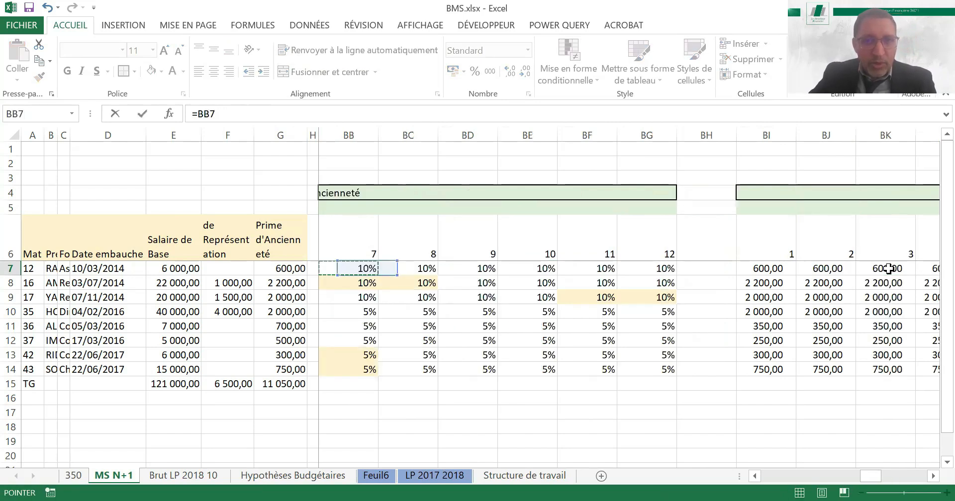
pyautogui.press('Left')
pyautogui.press('Left')
pyautogui.press('Left')
pyautogui.press('Left')
pyautogui.press('Left')
pyautogui.press('Left')
pyautogui.press('Left')
pyautogui.press('Left')
pyautogui.press('Left')
pyautogui.press('Left')
pyautogui.press('Left')
pyautogui.press('Left')
pyautogui.press('Left')
pyautogui.press('Left')
pyautogui.press('Left')
pyautogui.press('Left')
pyautogui.press('Left')
pyautogui.press('Left')
pyautogui.press('Left')
pyautogui.press('Left')
pyautogui.press('Left')
pyautogui.press('Left')
pyautogui.press('Left')
pyautogui.press('Left')
pyautogui.press('Left')
pyautogui.press('Left')
pyautogui.press('Left')
pyautogui.press('Left')
pyautogui.press('Left')
pyautogui.press('Left')
pyautogui.press('Left')
pyautogui.press('Left')
pyautogui.press('Left')
pyautogui.press('Left')
pyautogui.press('Left')
pyautogui.press('Left')
pyautogui.press('Left')
pyautogui.press('Left')
pyautogui.press('Left')
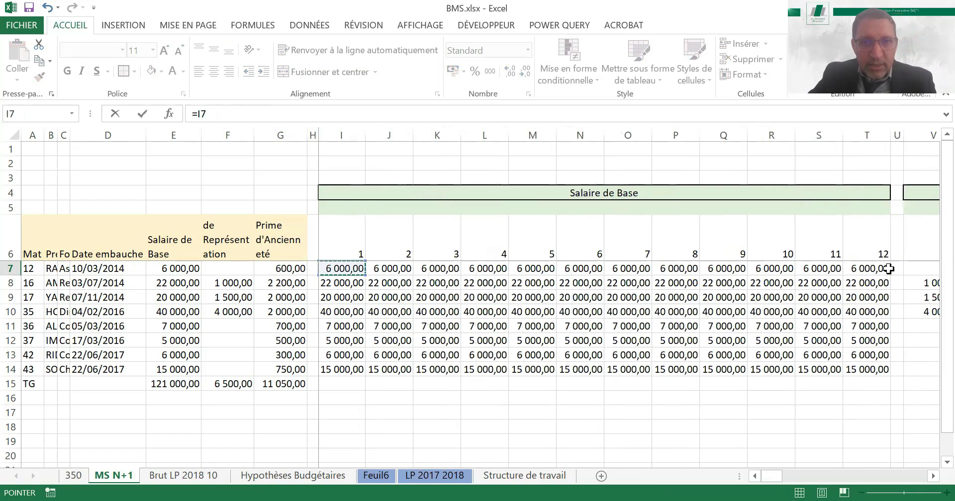
pyautogui.press('Left')
pyautogui.press('Left')
pyautogui.press('Left')
pyautogui.press('Left')
pyautogui.press('Left')
pyautogui.press('Left')
pyautogui.press('Right')
pyautogui.press('Right')
pyautogui.press('Right')
pyautogui.press('Right')
pyautogui.press('Right')
pyautogui.press('Right')
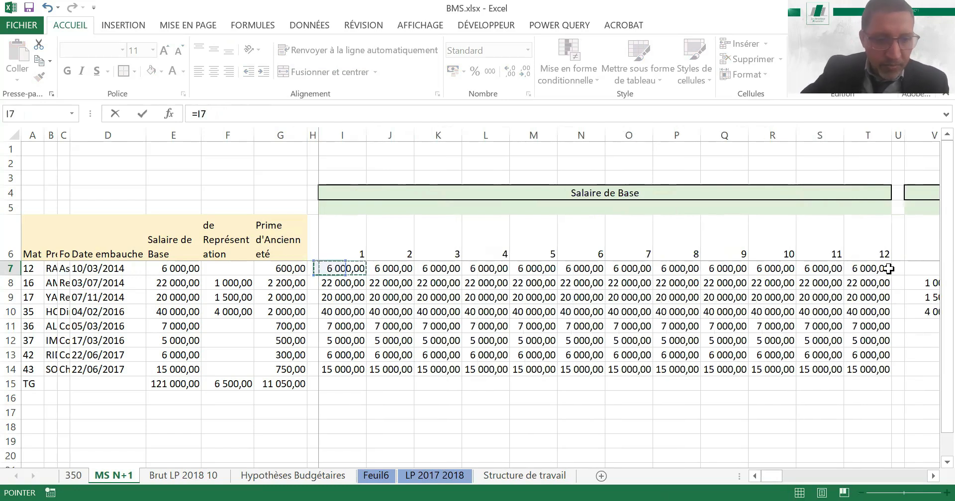
# Add the month 1 Indemnité de Représentation in V7 to the BV7 formula
pyautogui.write('+')
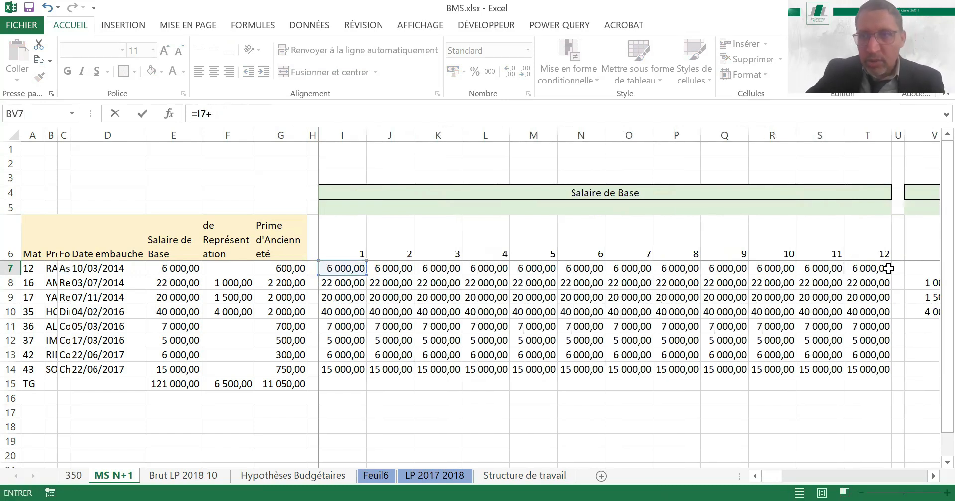
pyautogui.press('Right')
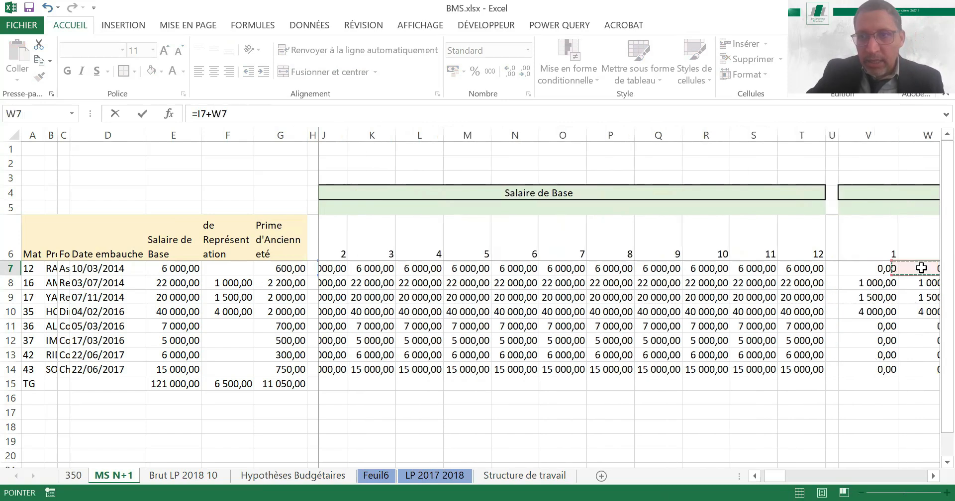
pyautogui.press('Right')
pyautogui.press('Right')
pyautogui.press('Right')
pyautogui.press('Right')
pyautogui.press('Right')
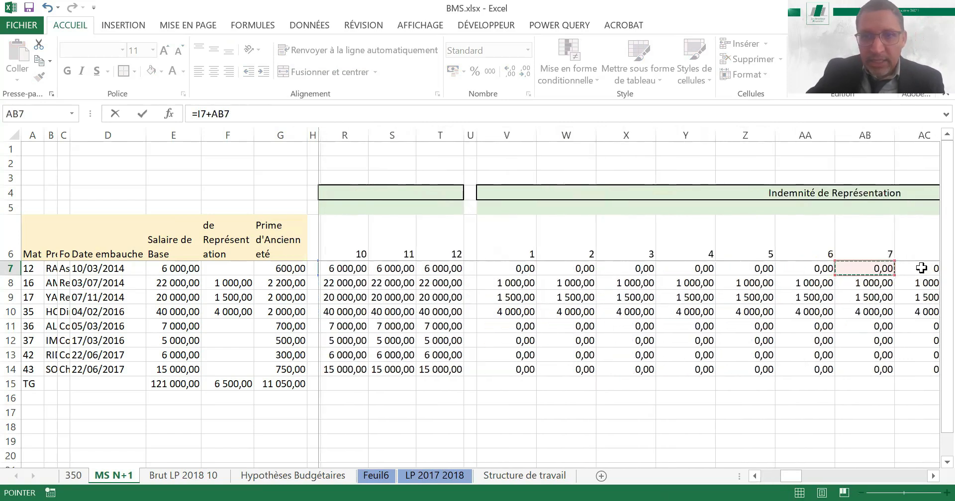
pyautogui.press('Left')
pyautogui.press('Left')
pyautogui.press('Left')
pyautogui.press('Left')
pyautogui.press('Left')
pyautogui.press('Left')
# Add the month 1 Prime Anciennté in BI7 and complete the BV7 formula as =I7+V7+BI7
pyautogui.write('+')
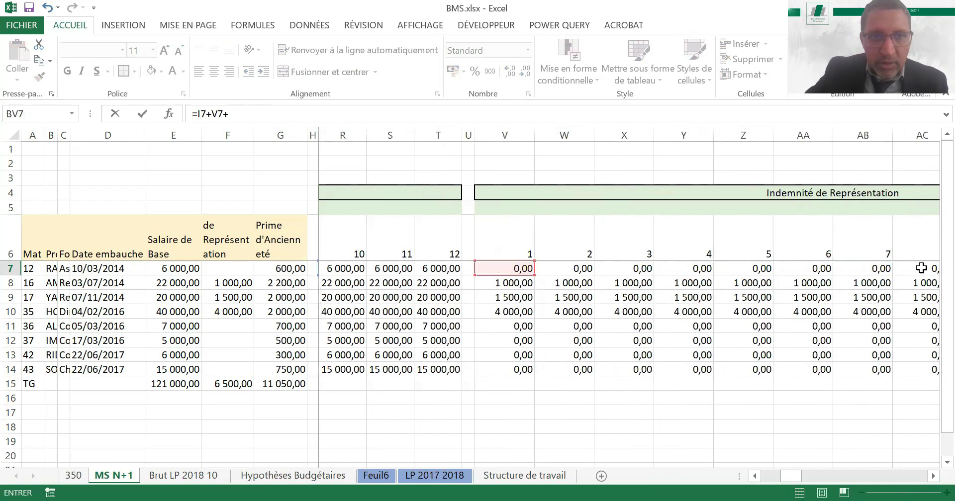
pyautogui.click(932, 477)
pyautogui.click(932, 477)
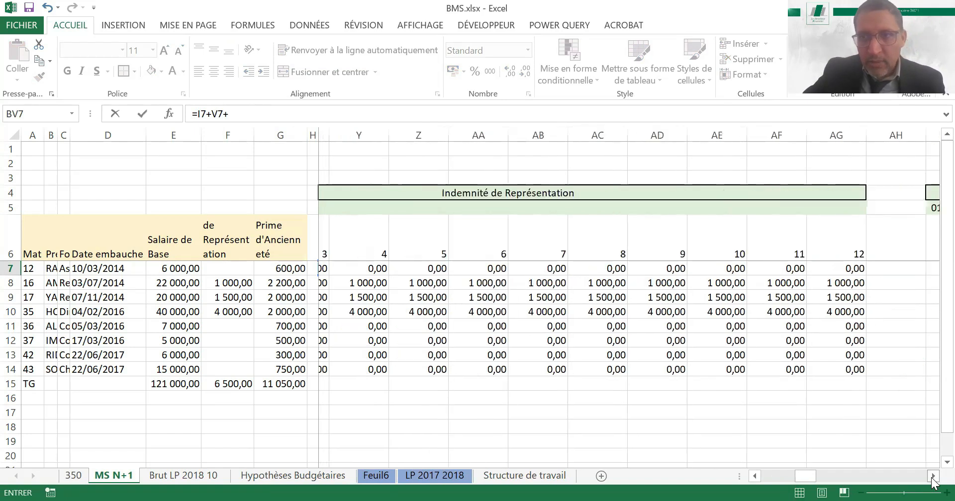
pyautogui.click(932, 477)
pyautogui.click(931, 478)
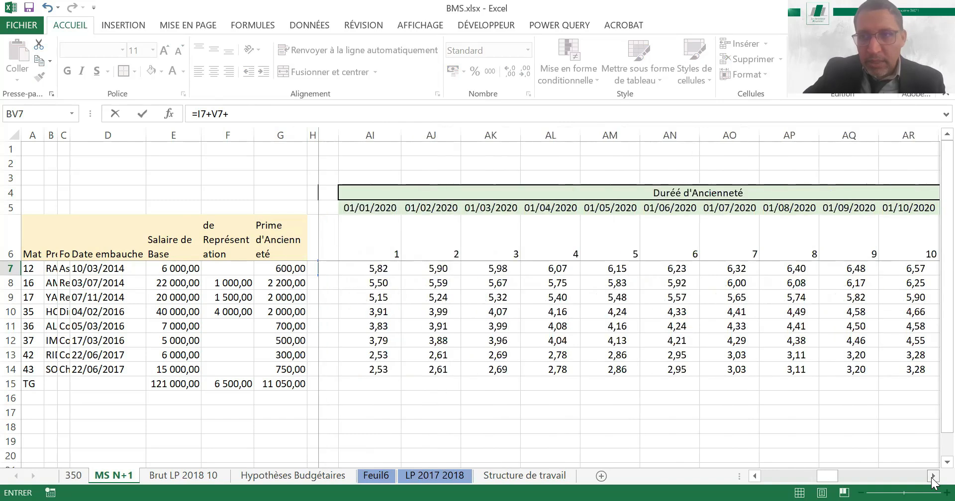
pyautogui.click(932, 478)
pyautogui.click(932, 478)
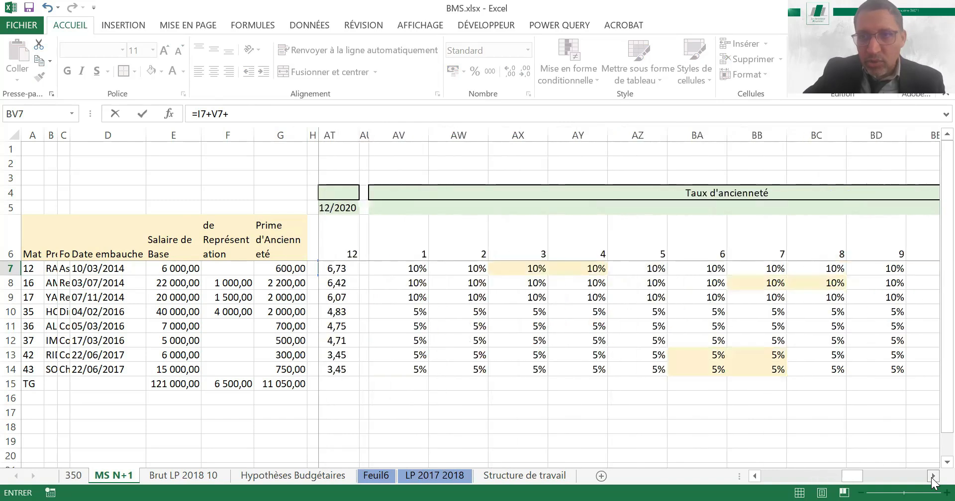
pyautogui.click(932, 477)
pyautogui.click(932, 477)
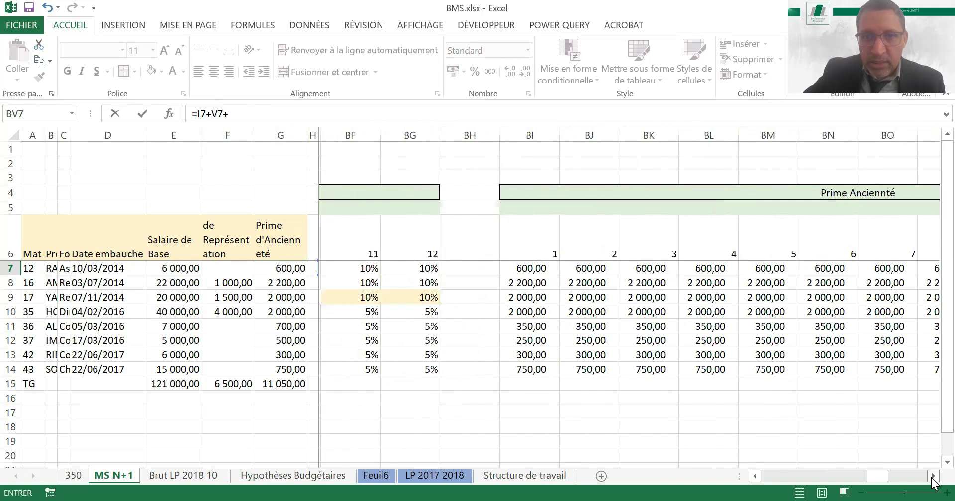
pyautogui.hscroll(1, 470, 271)
pyautogui.click(469, 269)
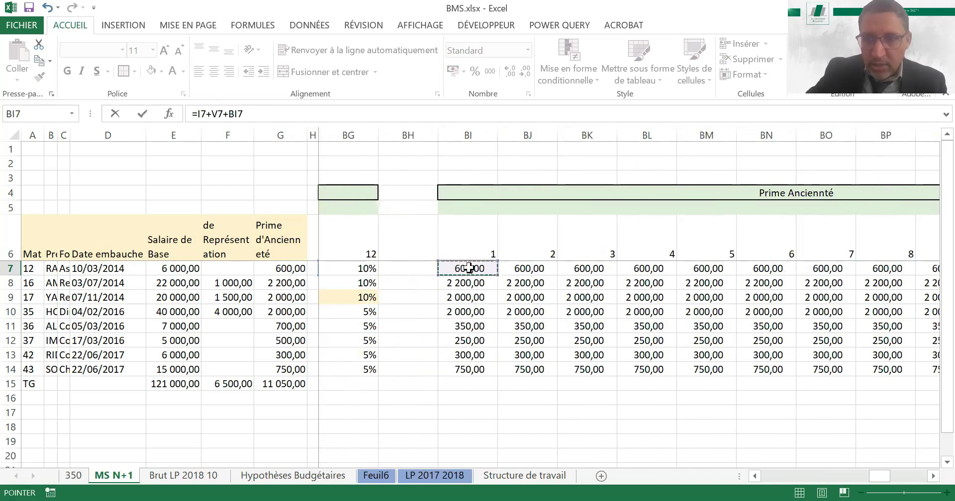
pyautogui.press('Return')
# Fill the BV7 formula across BV7:CG14 and fit columns BV to CG to their contents
pyautogui.click(910, 269)
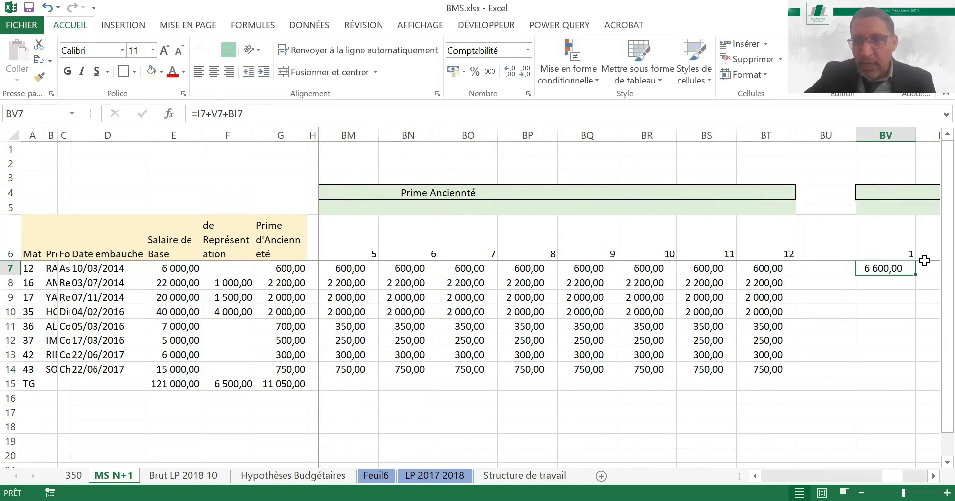
pyautogui.moveTo(914, 276); pyautogui.dragTo(863, 352)
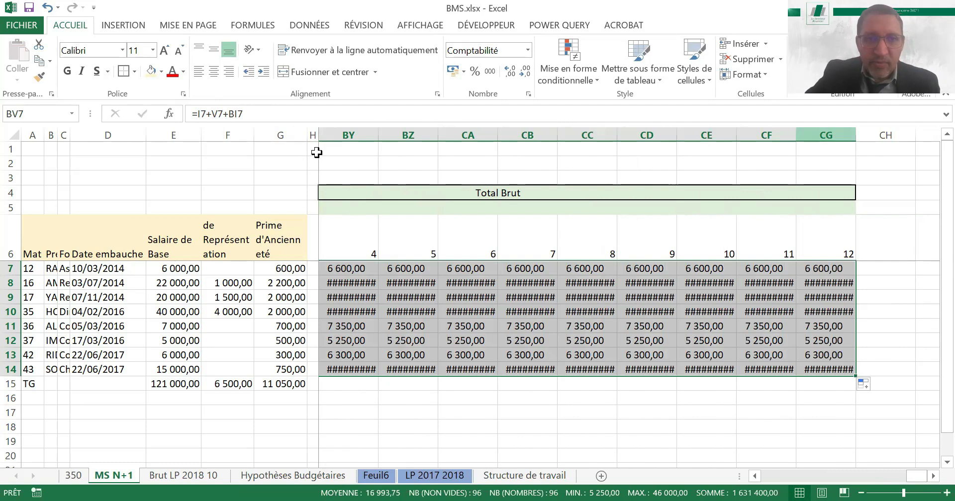
pyautogui.moveTo(535, 163); pyautogui.dragTo(606, 147)
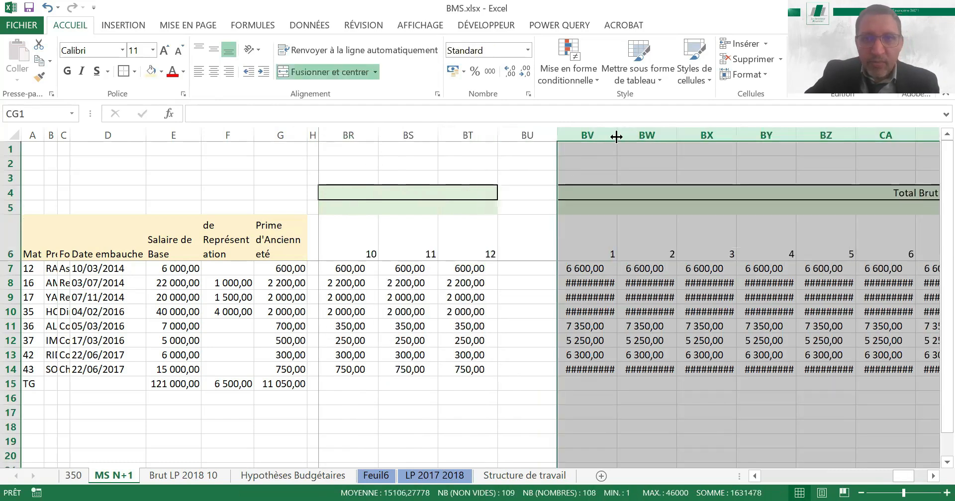
pyautogui.doubleClick(616, 134)
# Examine the Total Brut formulas and amounts in row 8 from month 2 through month 12
pyautogui.click(634, 281)
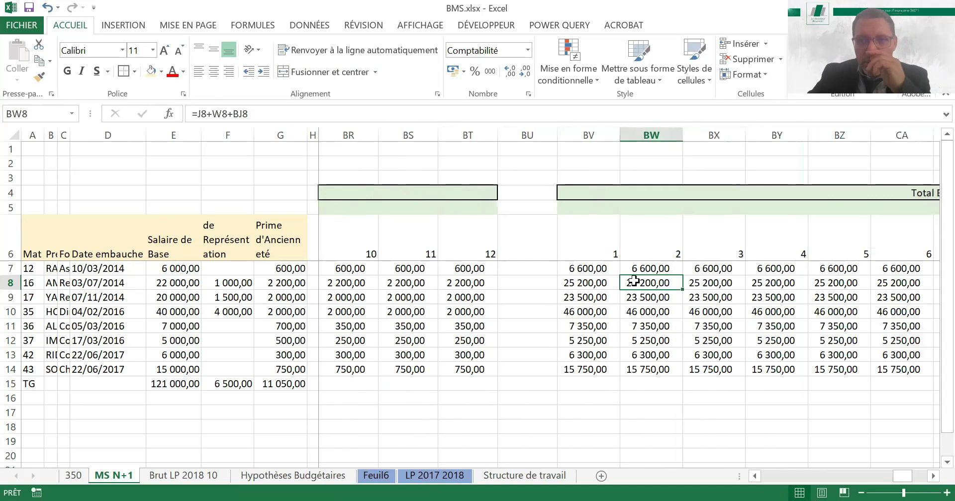
pyautogui.press('Right')
pyautogui.press('Right')
pyautogui.press('Right')
pyautogui.press('Right')
pyautogui.press('Right')
pyautogui.press('Right')
pyautogui.press('Right')
pyautogui.press('Right')
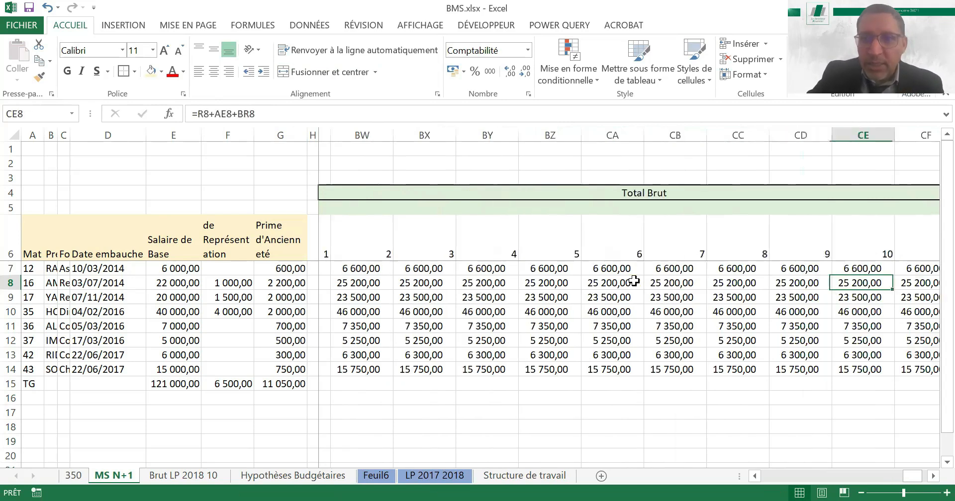
pyautogui.press('Right')
pyautogui.press('Right')
pyautogui.press('Right')
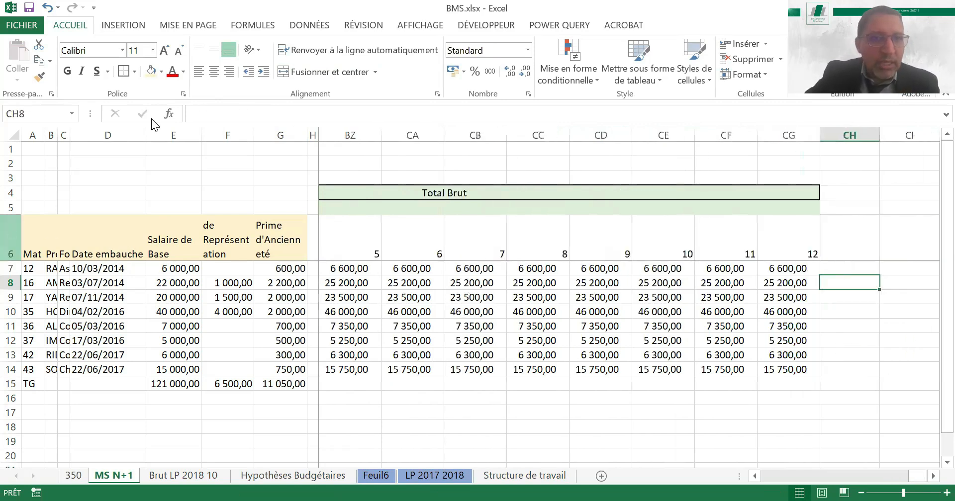
# Center all of header row 6 both vertically and horizontally
pyautogui.click(10, 254)
pyautogui.click(213, 50)
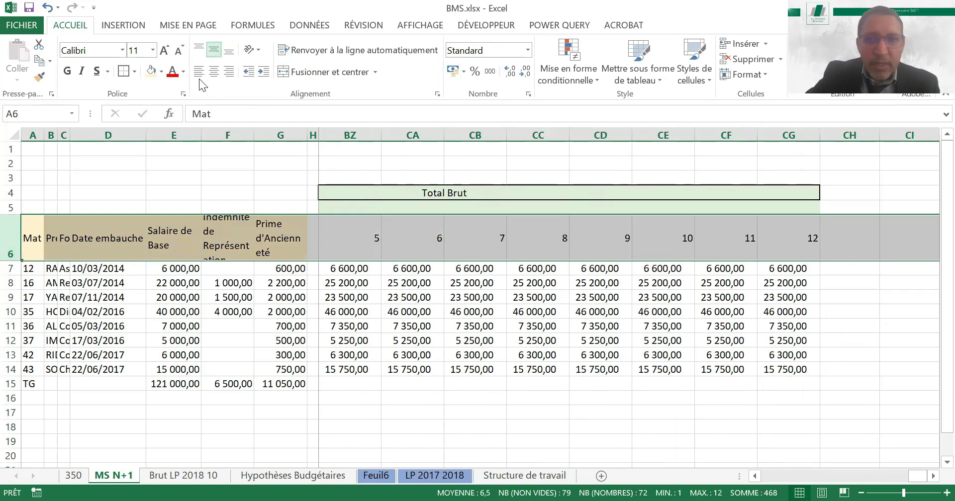
pyautogui.click(213, 71)
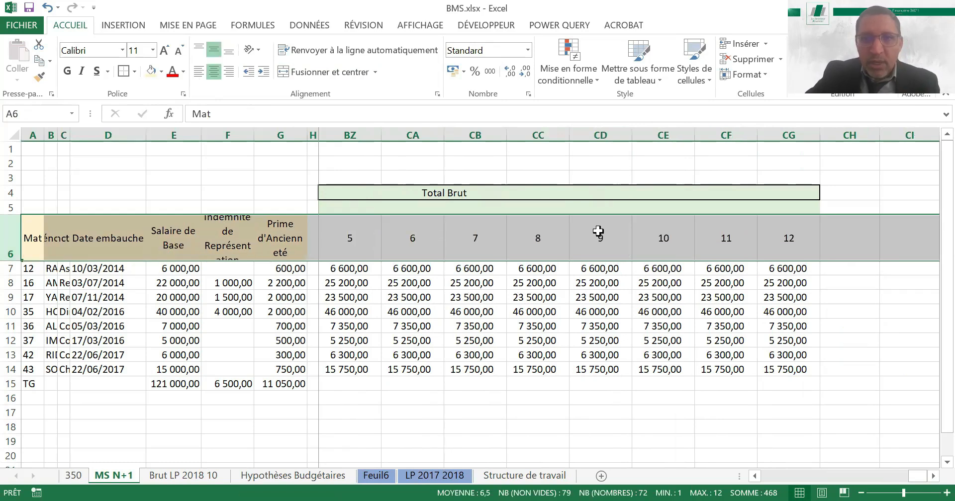
pyautogui.click(545, 297)
# Check the month 1 Total Brut formula in BV7
pyautogui.click(551, 193)
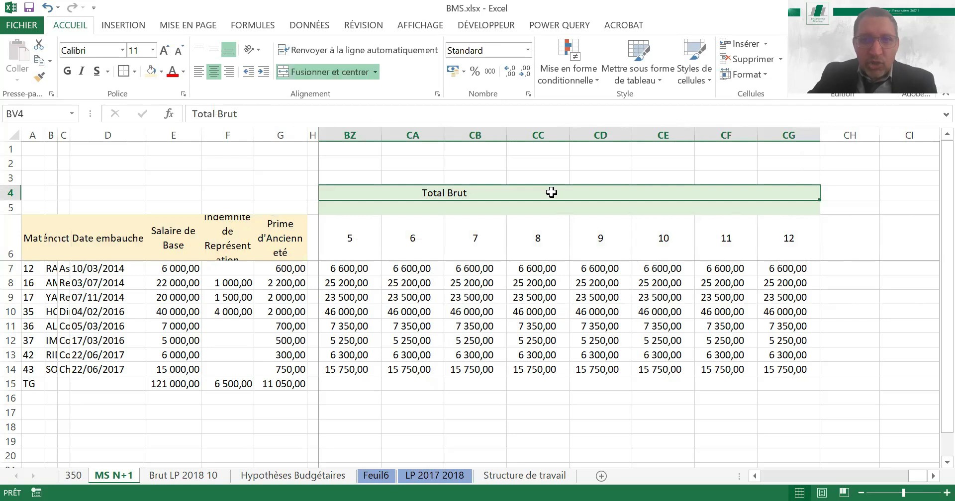
pyautogui.press('Down')
pyautogui.press('Down')
pyautogui.press('Down')
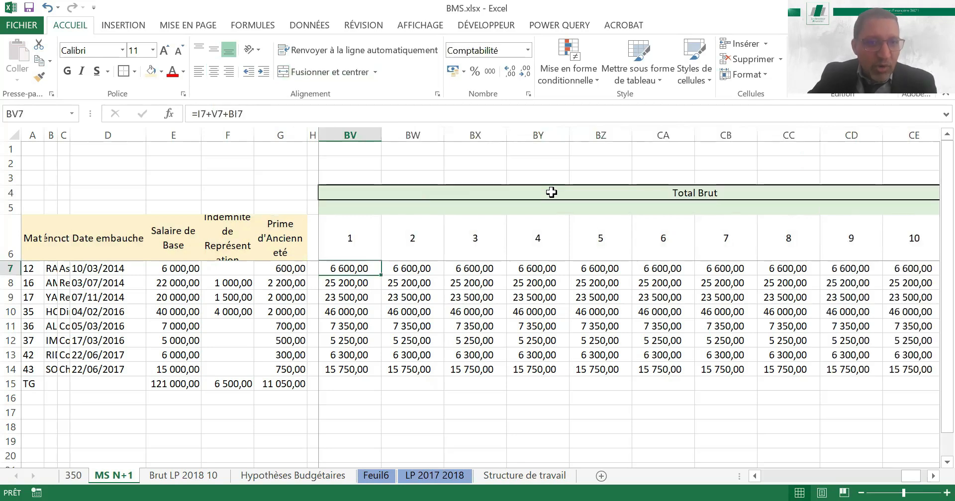
# Clear the contents of the TG totals row (row 15) on the MS N+1 sheet
pyautogui.press('Down')
pyautogui.press('Down')
pyautogui.press('Down')
pyautogui.press('Down')
pyautogui.press('Down')
pyautogui.press('Down')
pyautogui.press('Down')
pyautogui.press('Down')
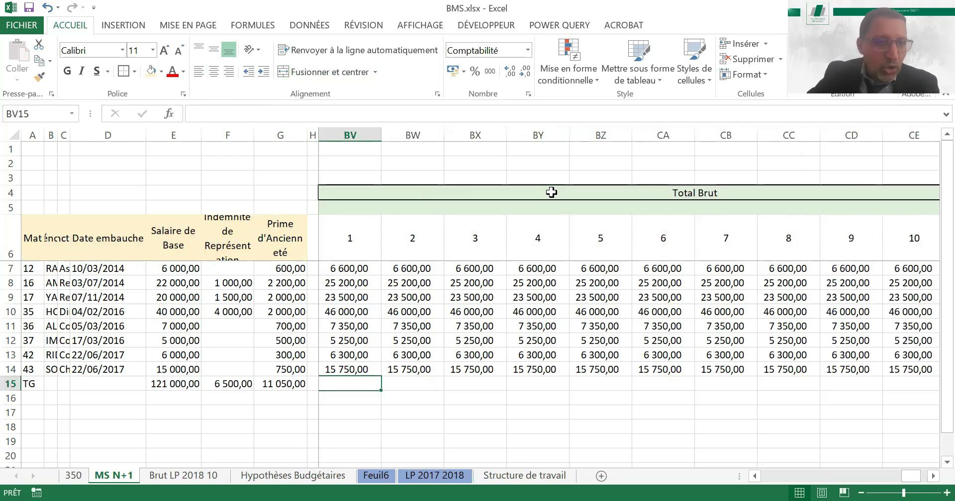
pyautogui.click(11, 384)
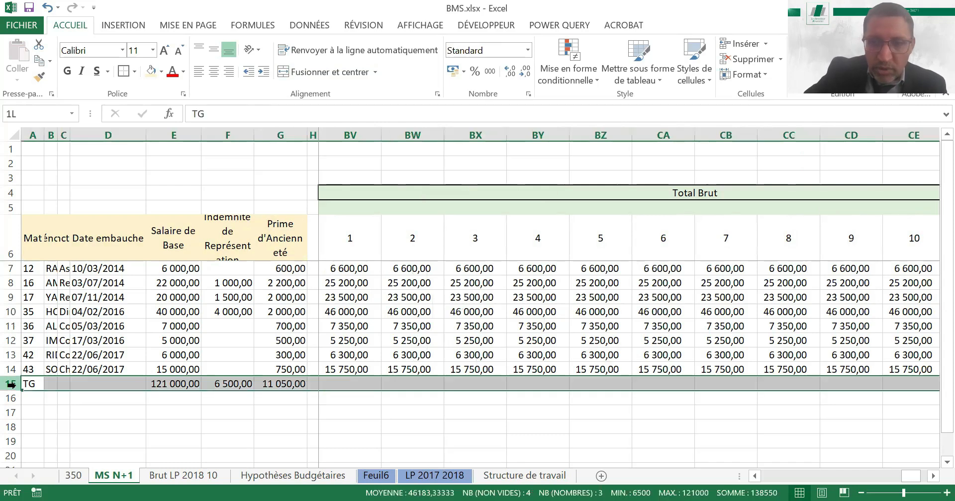
pyautogui.press('Delete')
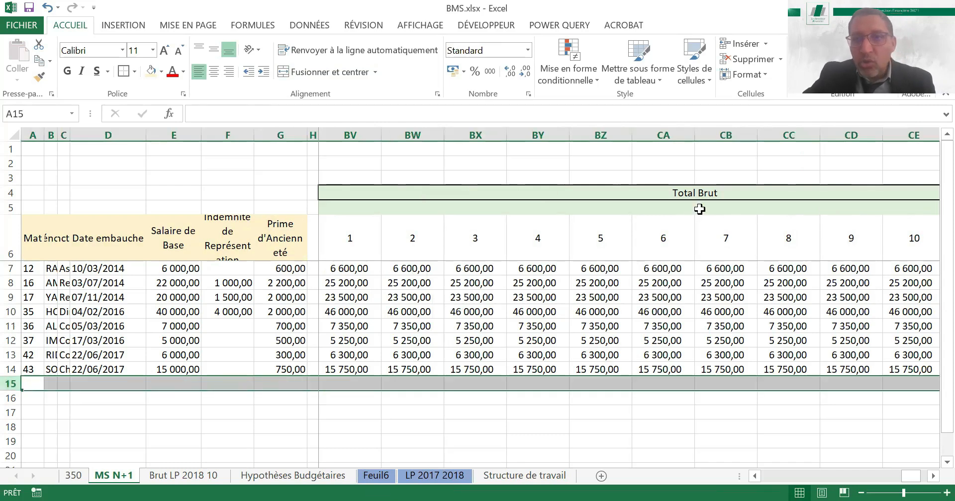
# Examine the Total Brut formulas down the month 1 column and across row 14 through the last months
pyautogui.click(692, 194)
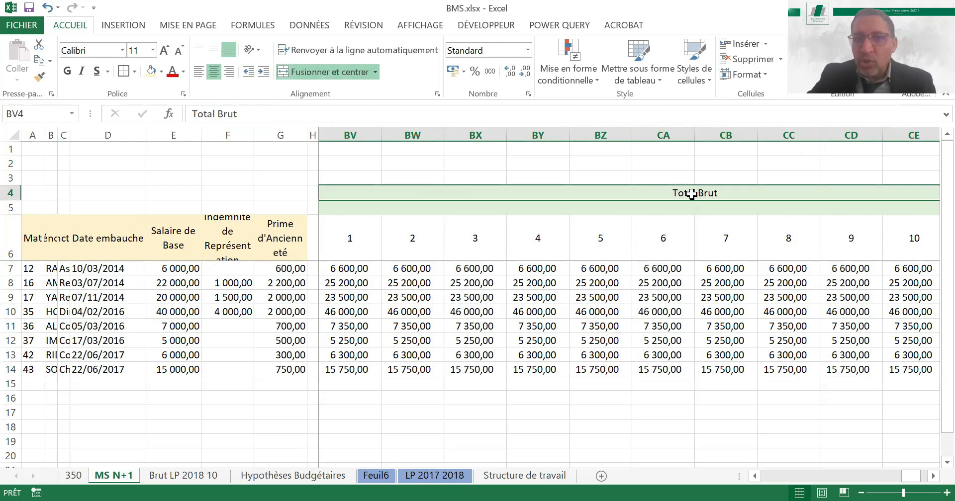
pyautogui.press('Down')
pyautogui.press('Down')
pyautogui.press('Down')
pyautogui.press('Down')
pyautogui.press('Down')
pyautogui.press('Down')
pyautogui.press('Down')
pyautogui.press('Down')
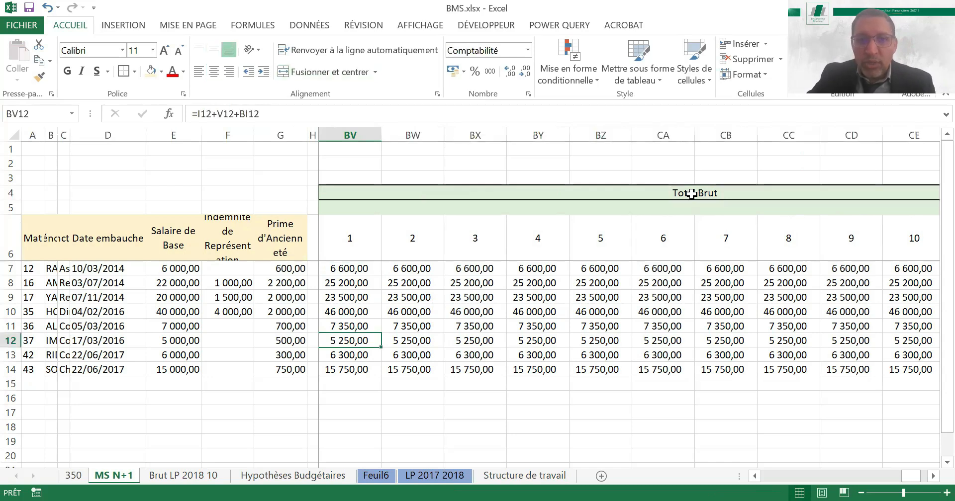
pyautogui.press('Down')
pyautogui.press('Down')
pyautogui.press('Right')
pyautogui.press('Right')
pyautogui.press('Right')
pyautogui.press('Right')
pyautogui.press('Right')
pyautogui.press('Right')
pyautogui.press('Right')
pyautogui.press('Right')
pyautogui.press('Right')
pyautogui.press('Right')
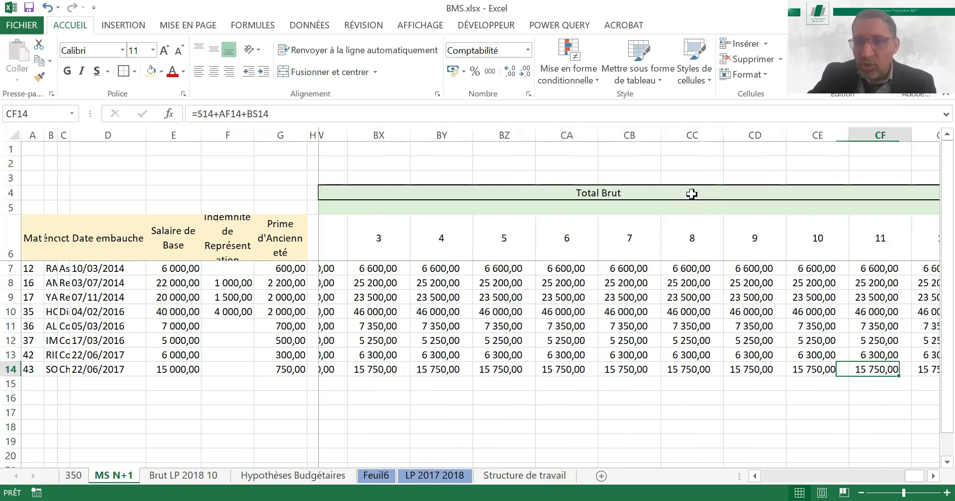
pyautogui.press('Right')
pyautogui.press('Right')
pyautogui.press('Right')
# Create a blank pivot table on a new sheet from the payroll data in the LP 2017 2018 sheet
pyautogui.click(283, 476)
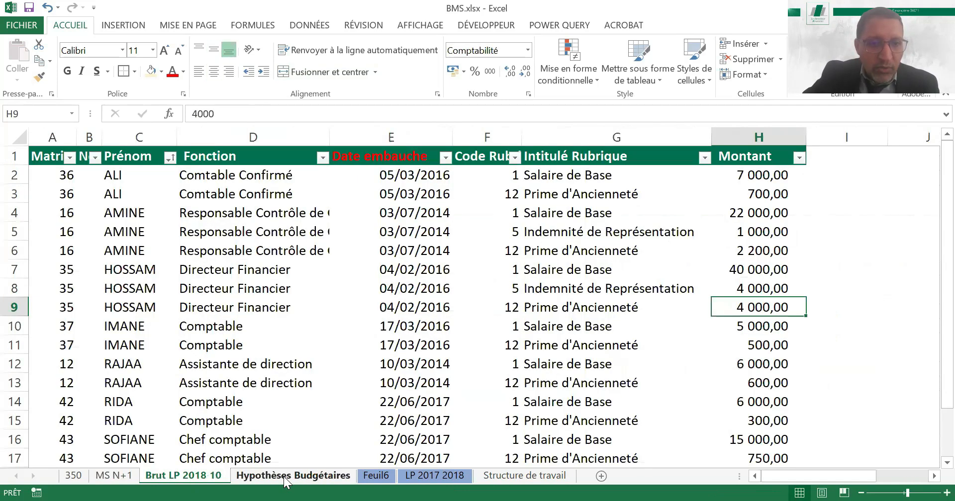
pyautogui.click(373, 477)
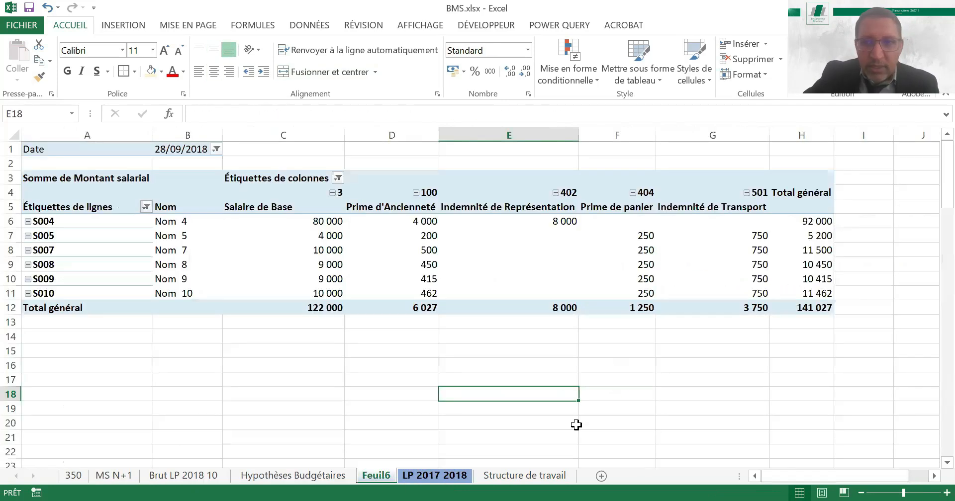
pyautogui.click(443, 477)
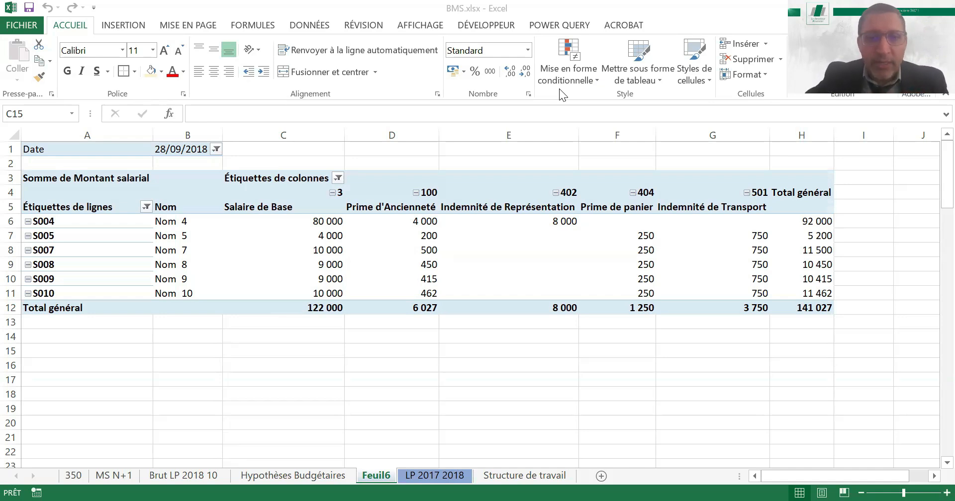
pyautogui.click(433, 476)
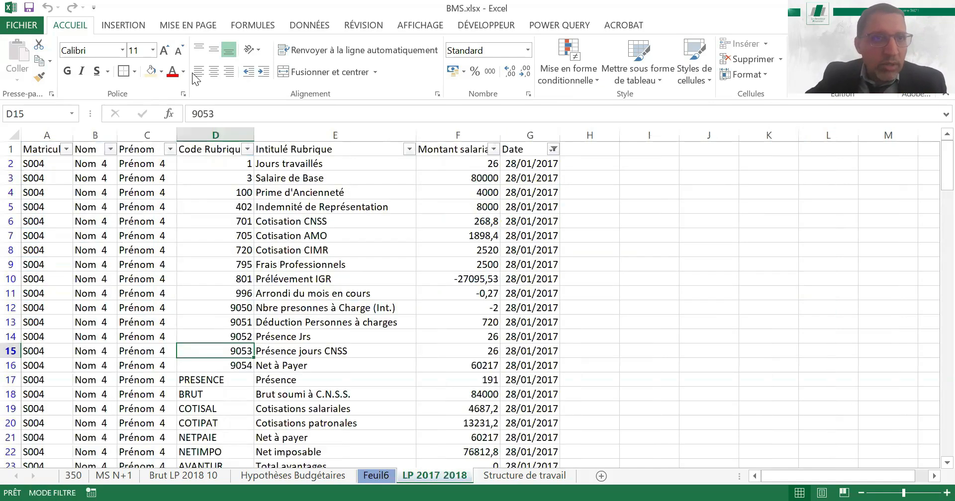
pyautogui.click(124, 26)
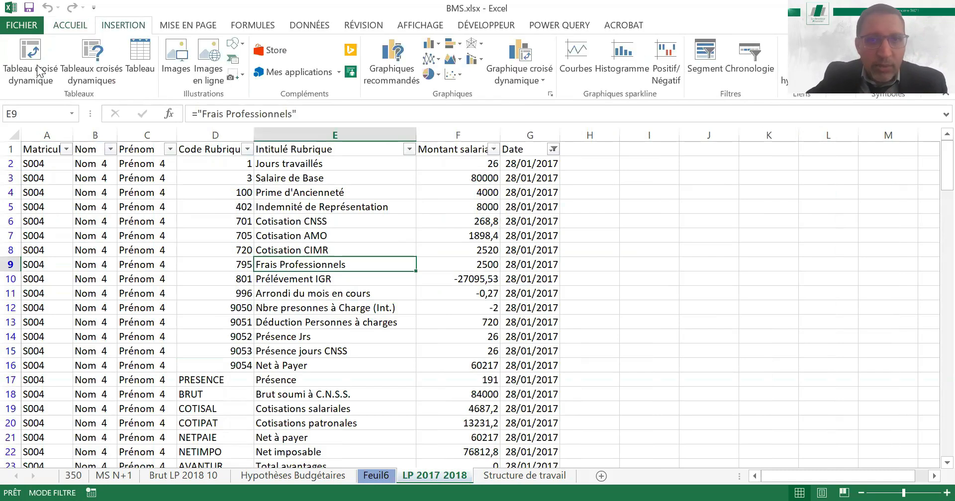
pyautogui.click(37, 65)
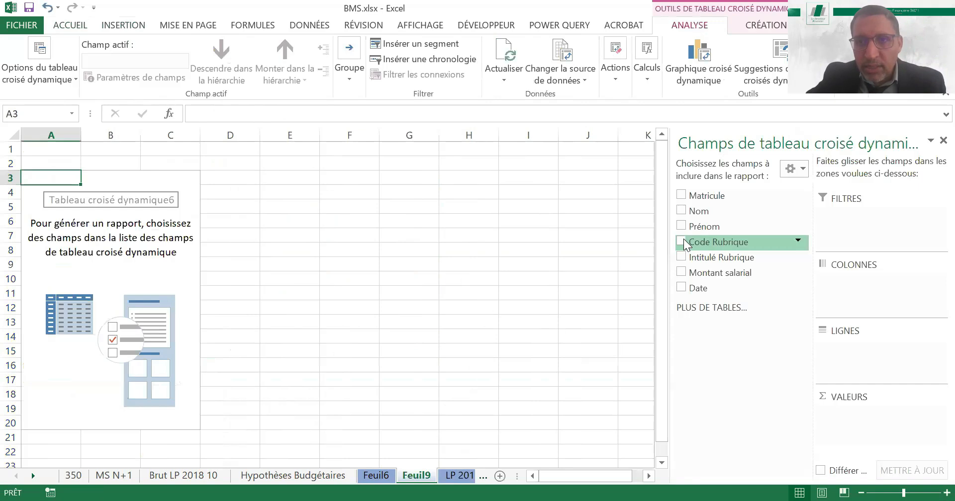
# Add Code Rubrique and Intitulé Rubrique as pivot rows and Montant salarial as the summed value
pyautogui.click(680, 241)
pyautogui.click(680, 258)
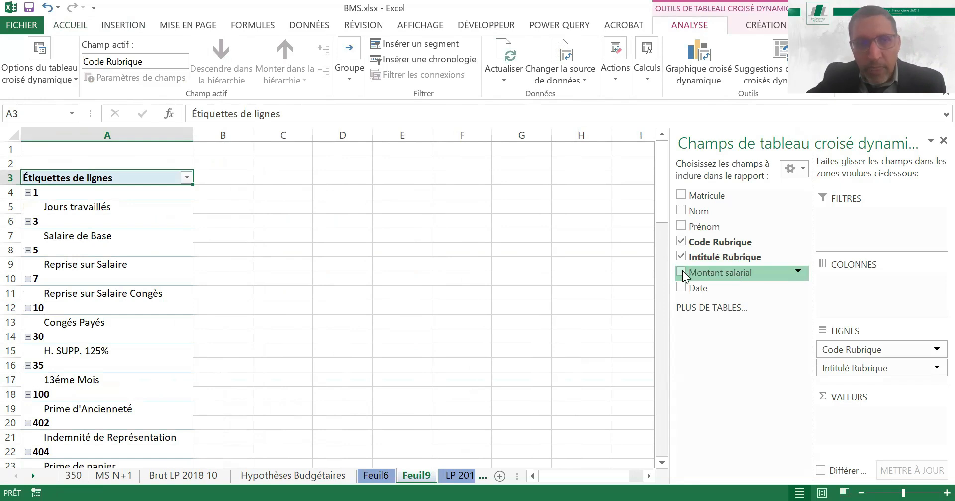
pyautogui.click(681, 273)
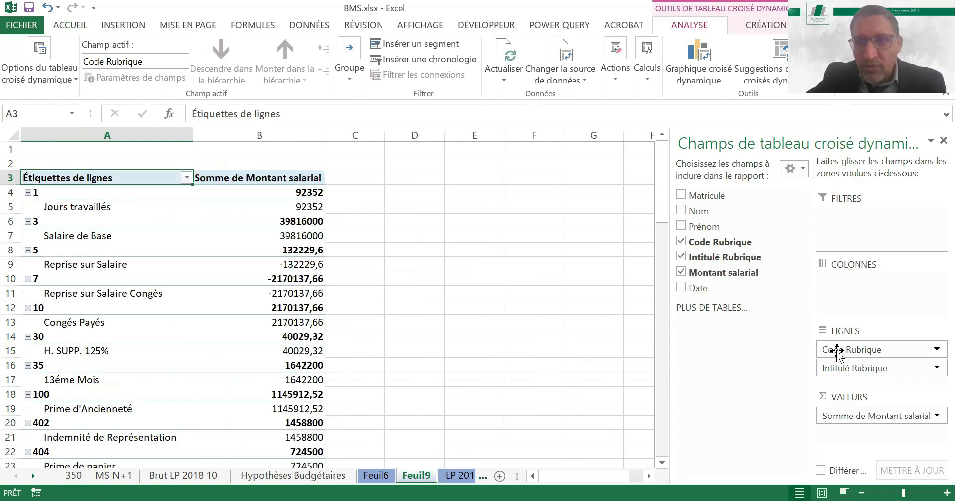
# Set the Code Rubrique field to show its item labels in tabular form
pyautogui.click(807, 347)
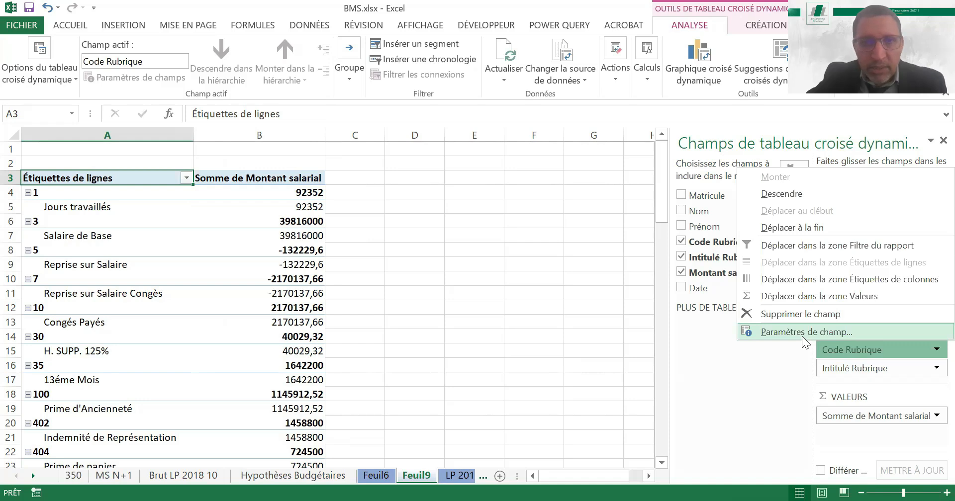
pyautogui.press('Return')
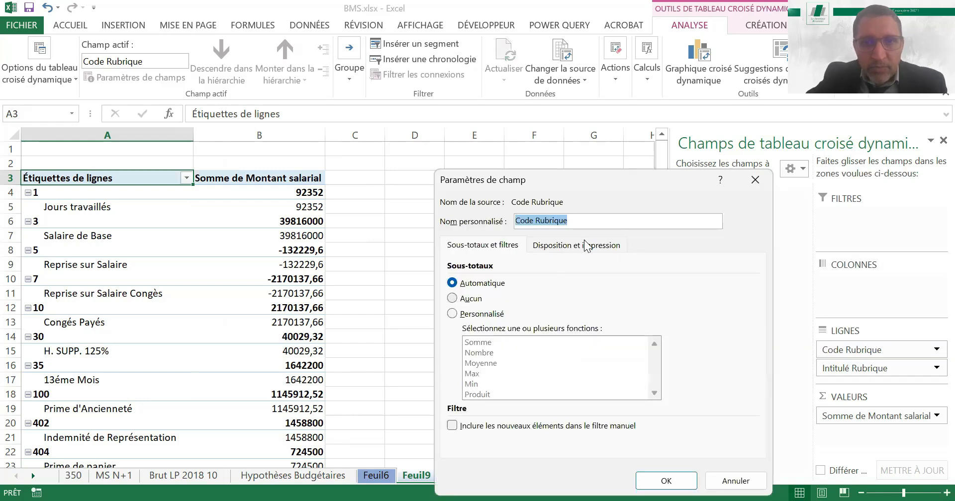
pyautogui.hotkey('alt', 'a')
pyautogui.click(451, 324)
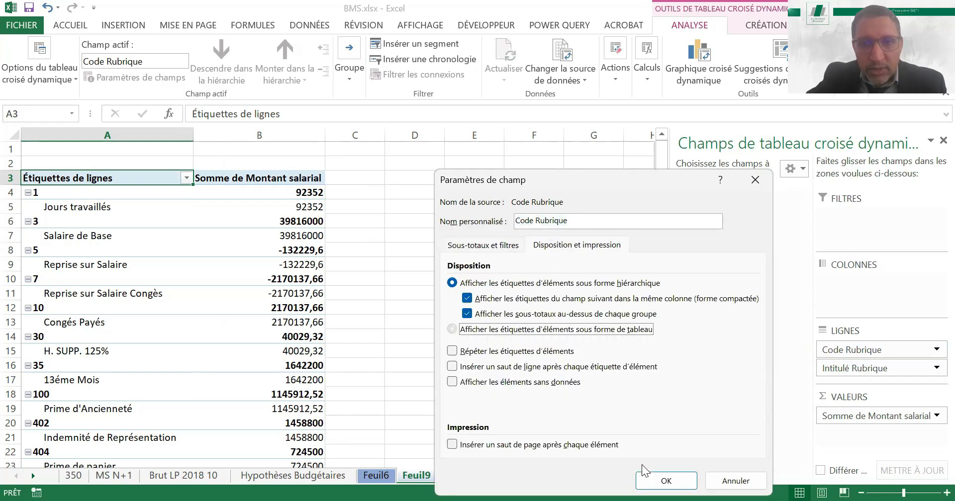
pyautogui.click(666, 481)
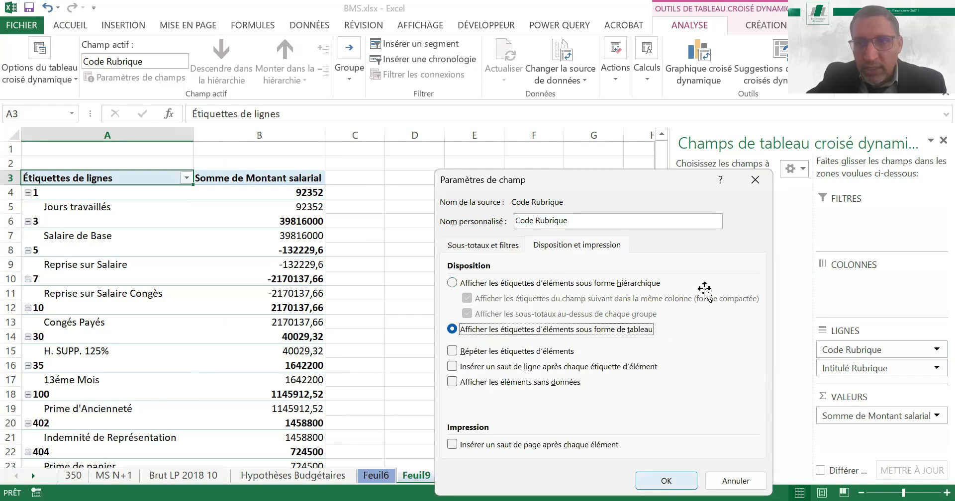
# Add Date as the report filter and format the Montant salarial sums with thousands separators and two decimals
pyautogui.moveTo(868, 246); pyautogui.dragTo(866, 234)
pyautogui.click(273, 149)
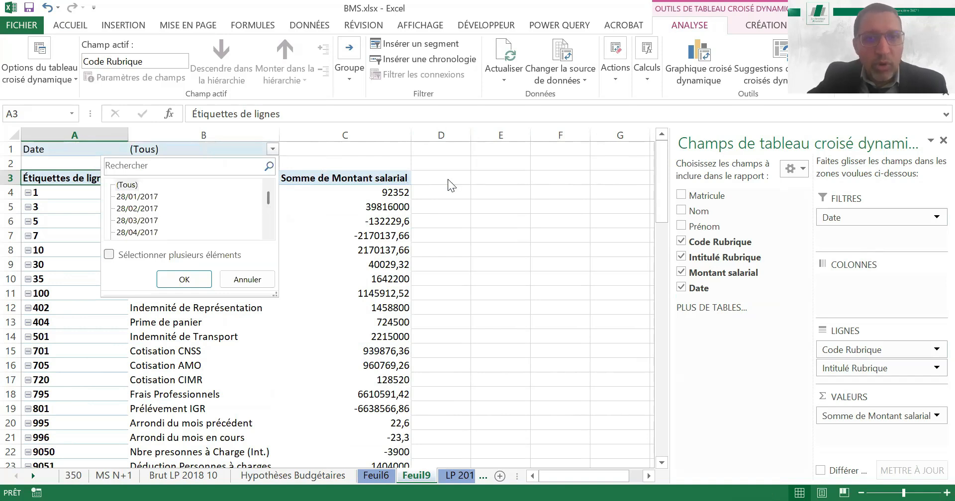
pyautogui.click(394, 207)
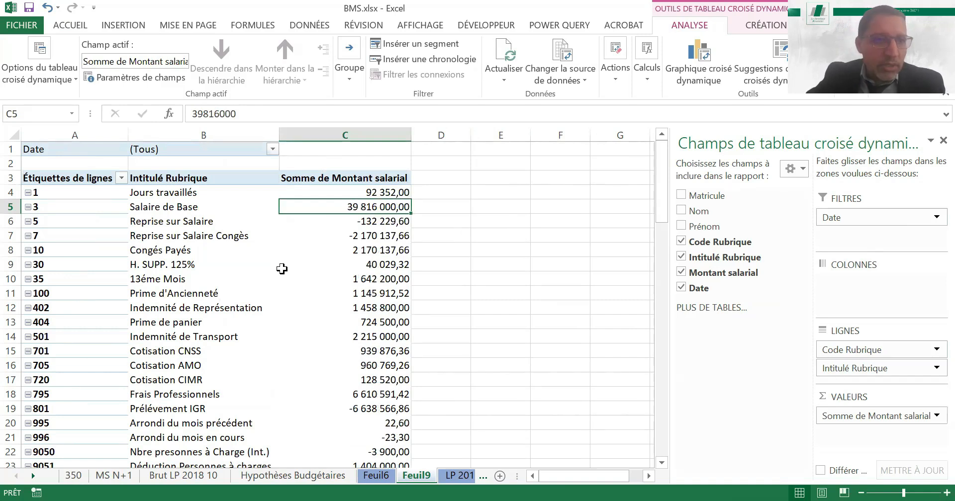
# Shade the amounts in C5:C14, from Salaire de Base to Indemnité de Transport, light orange and total them in E14 with =SOMME(C5:C14)
pyautogui.moveTo(391, 209); pyautogui.dragTo(382, 332)
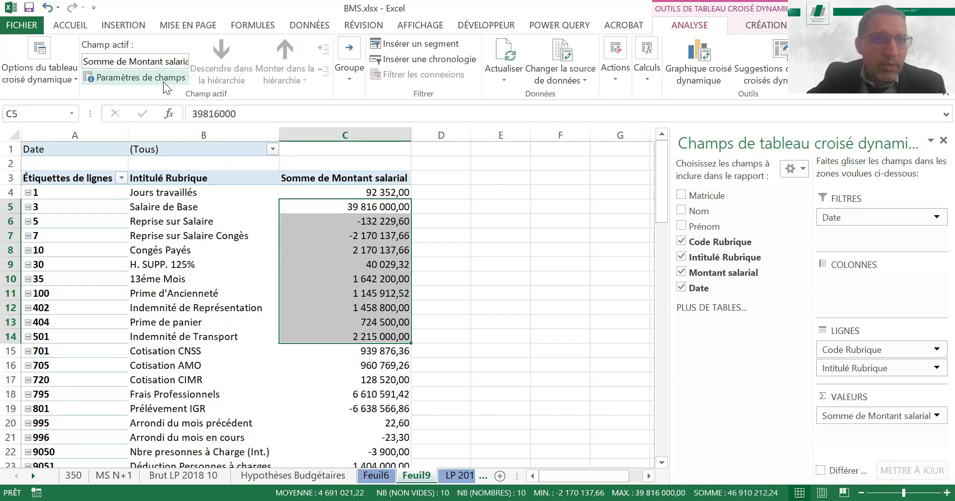
pyautogui.scroll(9, 163, 82)
pyautogui.click(75, 25)
pyautogui.click(151, 74)
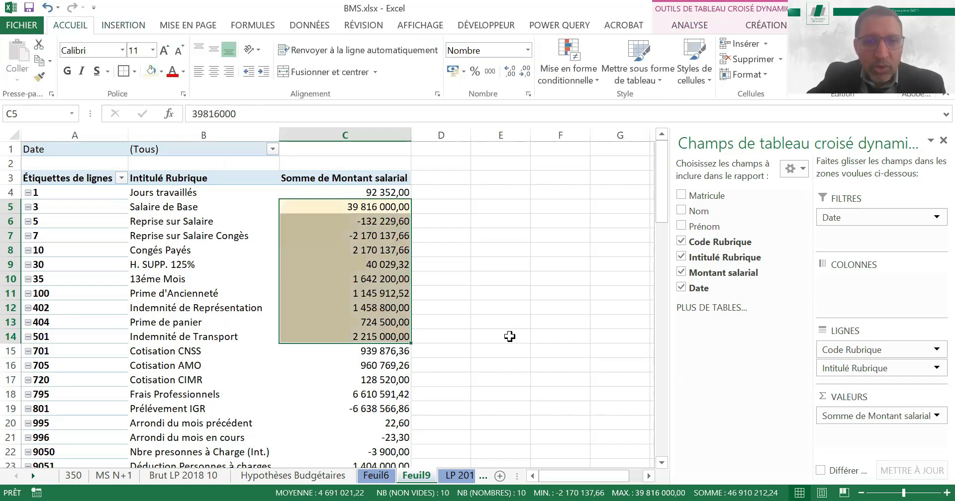
pyautogui.click(480, 338)
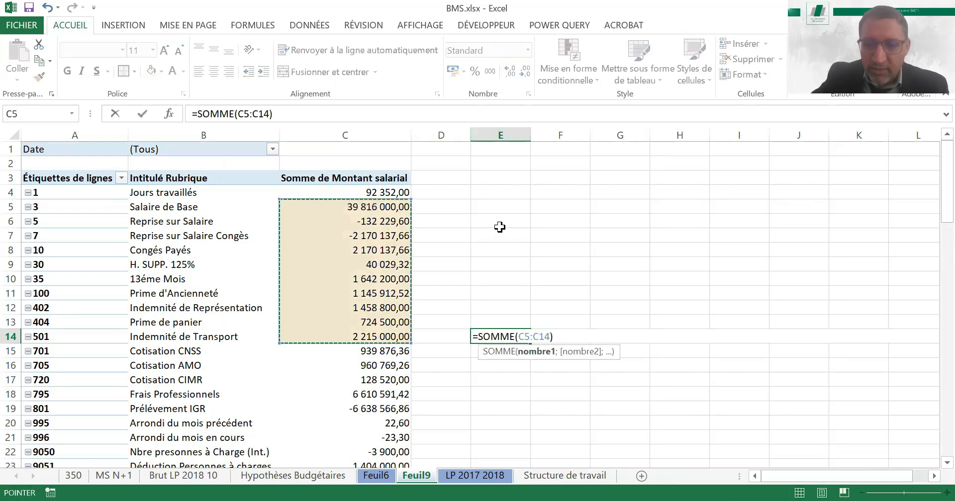
pyautogui.press('Return')
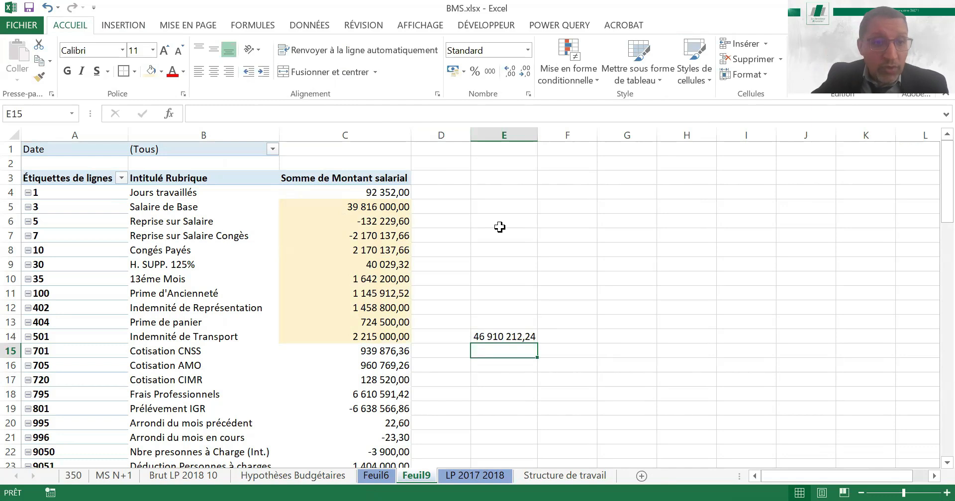
# Examine the remaining pivot rows from Cotisation CNSS down to PRESENCE for the gross, employer contribution and total cost amounts
pyautogui.press('Down')
pyautogui.press('Down')
pyautogui.press('Down')
pyautogui.press('Down')
pyautogui.press('Down')
pyautogui.press('Down')
pyautogui.press('Down')
pyautogui.press('Down')
pyautogui.press('Down')
pyautogui.press('Down')
pyautogui.press('Down')
pyautogui.press('Down')
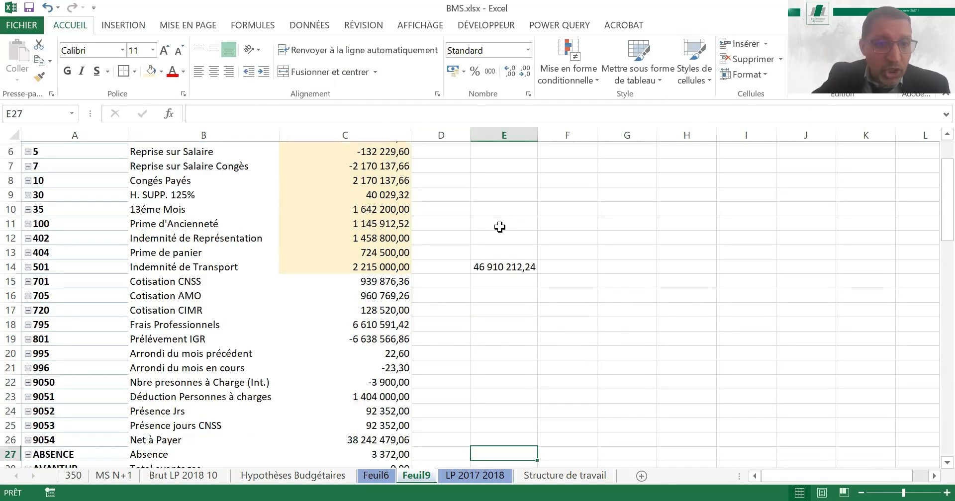
pyautogui.press('Down')
pyautogui.press('Down')
pyautogui.press('Down')
pyautogui.scroll(-1, 500, 227)
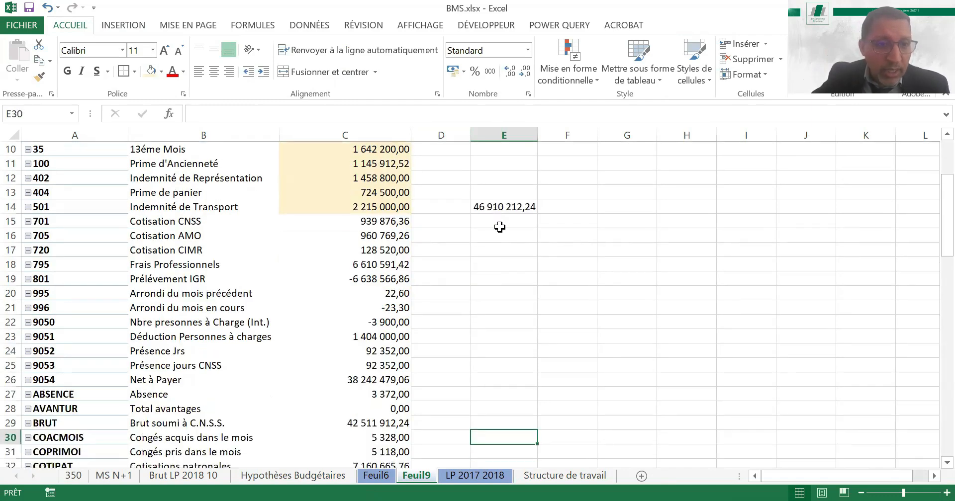
pyautogui.press('Up')
pyautogui.press('Up')
pyautogui.press('Up')
pyautogui.press('Up')
pyautogui.press('Up')
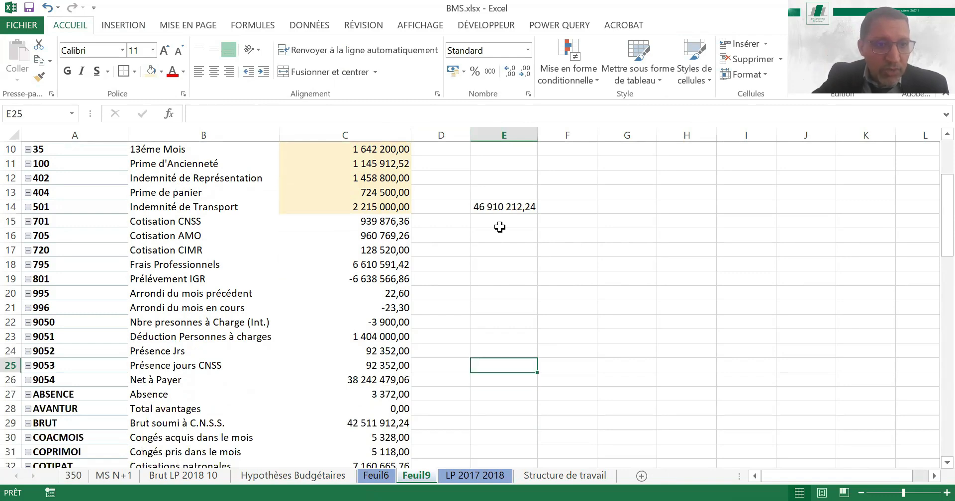
pyautogui.press('Down')
pyautogui.press('Down')
pyautogui.press('Down')
pyautogui.press('Down')
pyautogui.press('Down')
pyautogui.press('Down')
pyautogui.press('Down')
pyautogui.press('Down')
pyautogui.press('Down')
pyautogui.press('Down')
pyautogui.press('Down')
pyautogui.press('Down')
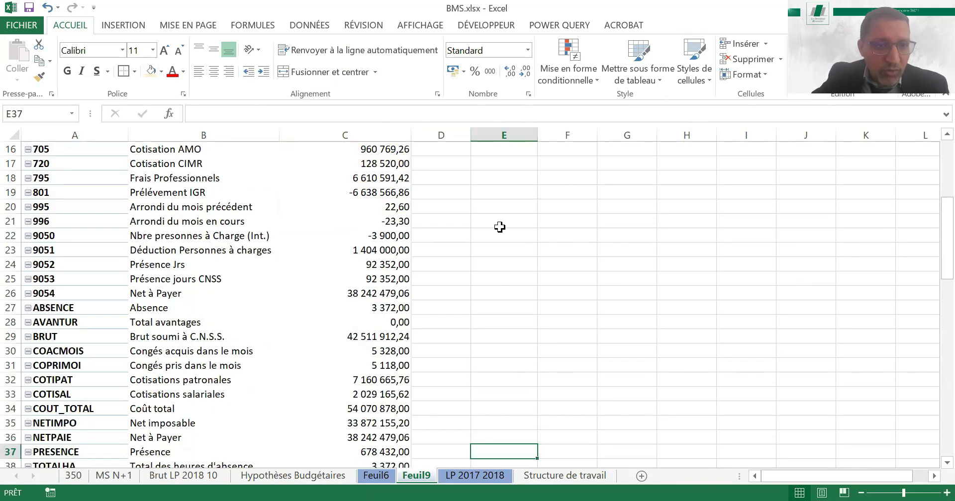
# Enter a formula in E32 that pulls the Cotisations patronales amount from the pivot table
pyautogui.press('Up')
pyautogui.press('Up')
pyautogui.press('Up')
pyautogui.press('Up')
pyautogui.press('Up')
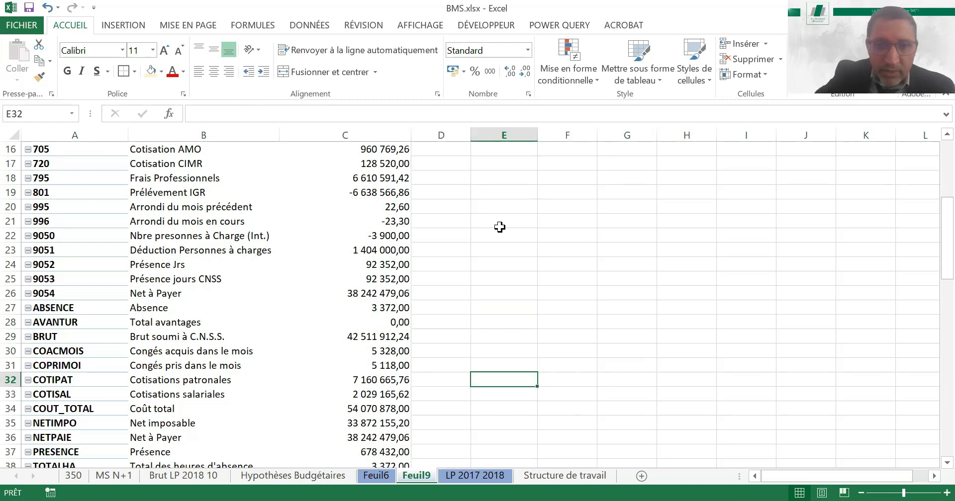
pyautogui.write('+')
pyautogui.press('Left')
pyautogui.press('Left')
pyautogui.press('Return')
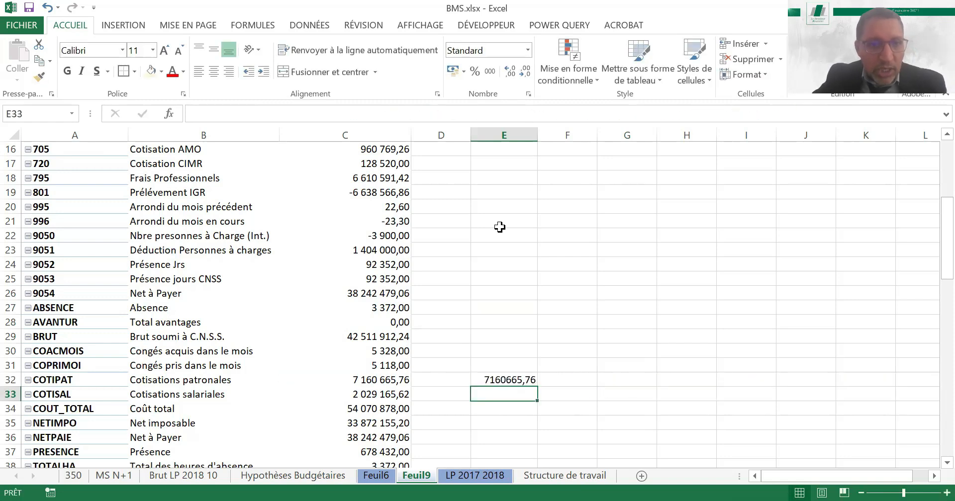
# Enter a formula in E34 that pulls the Coût total amount, and format column E as Comptabilité with thousands separators
pyautogui.press('Down')
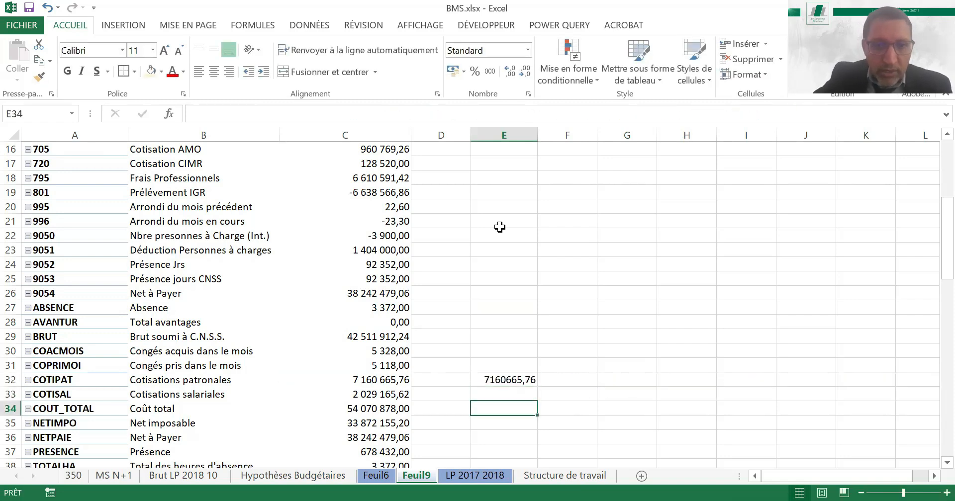
pyautogui.write('+')
pyautogui.press('Left')
pyautogui.press('Left')
pyautogui.press('Return')
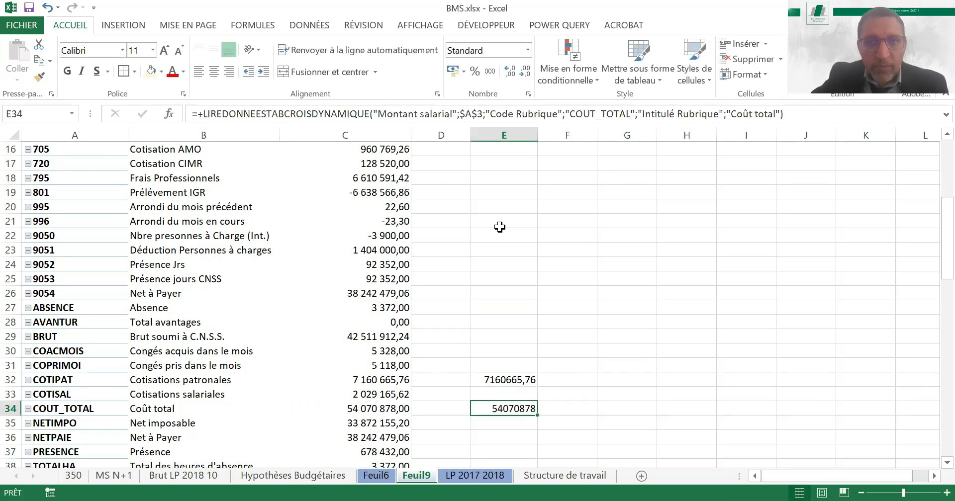
pyautogui.click(511, 131)
pyautogui.click(493, 74)
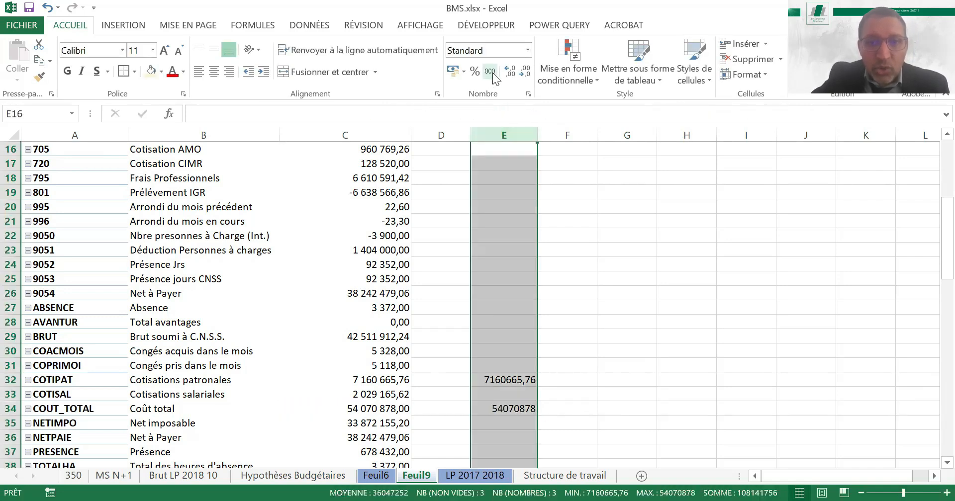
# Sum the gross total in E14 and the Cotisations patronales amount in F32, and compare it with the Coût total in E34
pyautogui.click(506, 378)
pyautogui.click(586, 379)
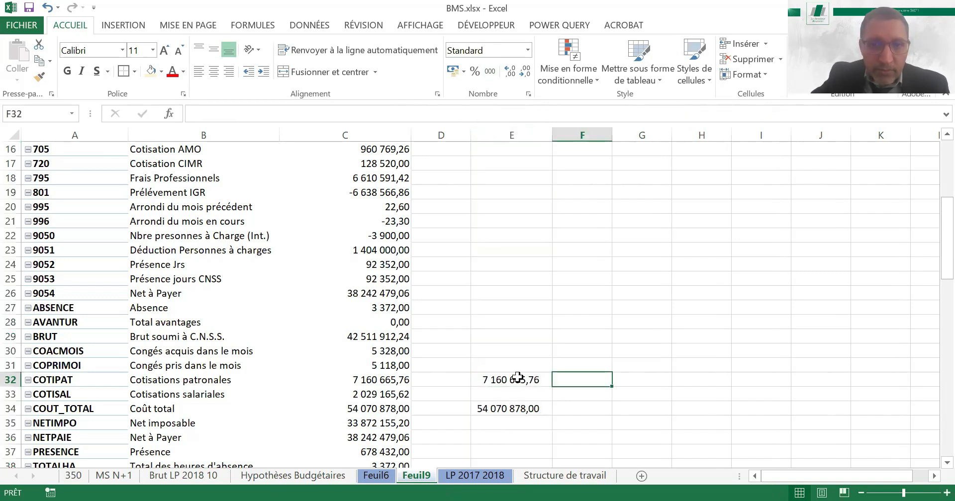
pyautogui.hotkey('alt', '=')
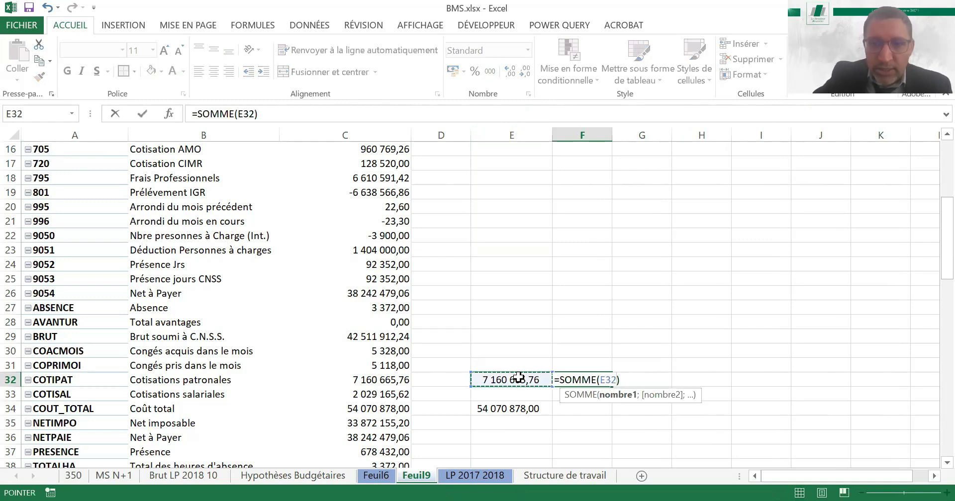
pyautogui.hotkey('ctrl', 'shift', 'Up')
pyautogui.press('Return')
pyautogui.press('Return')
pyautogui.press('Return')
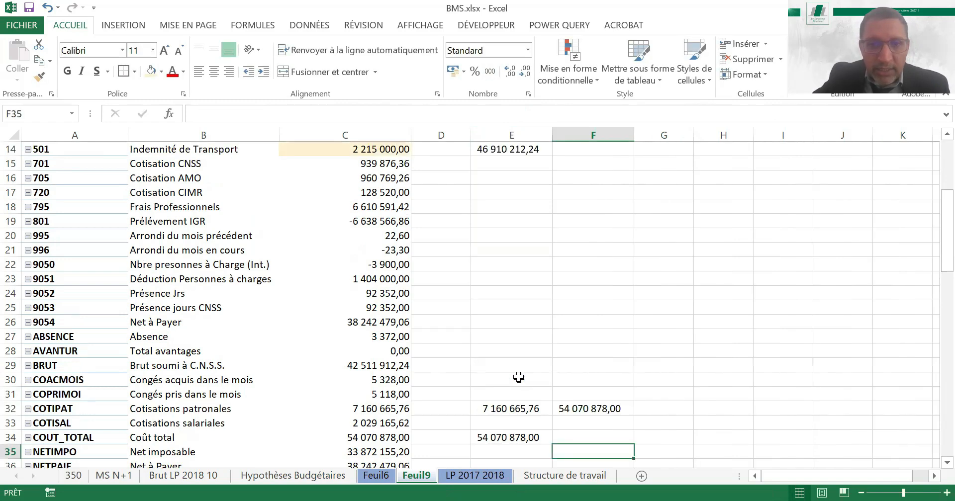
pyautogui.press('Up')
pyautogui.press('Left')
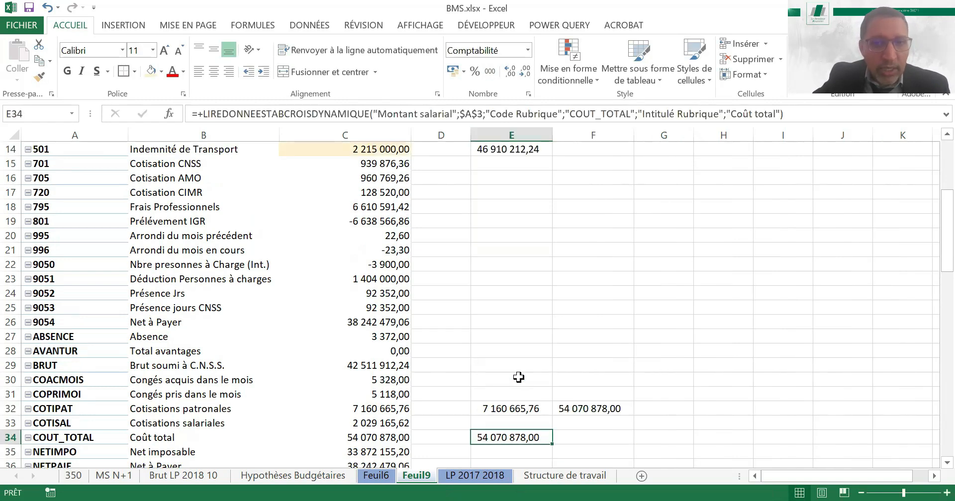
pyautogui.click(596, 407)
pyautogui.keyDown('ctrl'); pyautogui.click(503, 439); pyautogui.keyUp('ctrl')
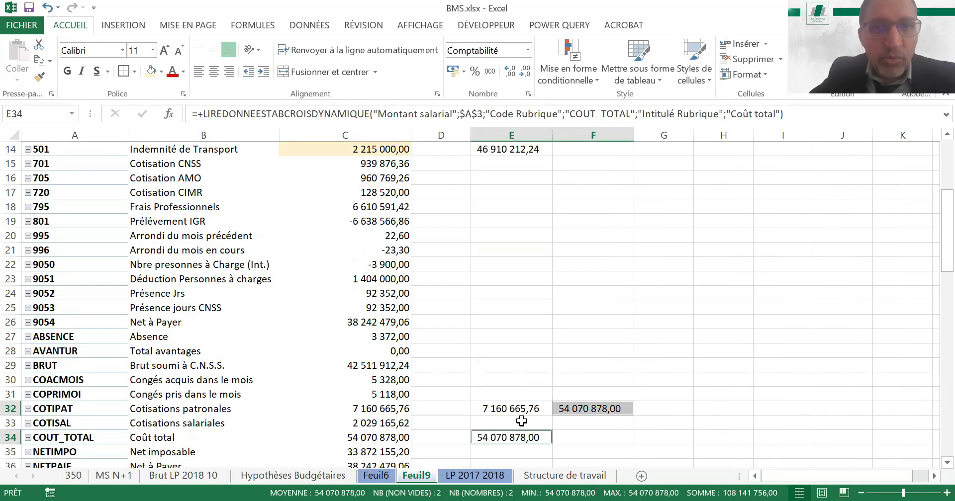
# Enter the formula =+E32/E14 in F32 to get the ratio of employer contributions to gross pay
pyautogui.click(594, 408)
pyautogui.write('+')
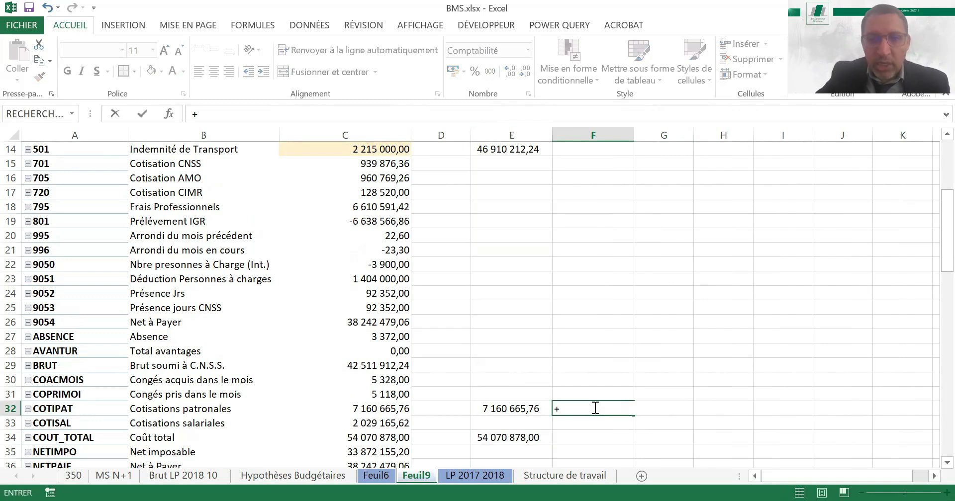
pyautogui.press('Left')
pyautogui.write('/')
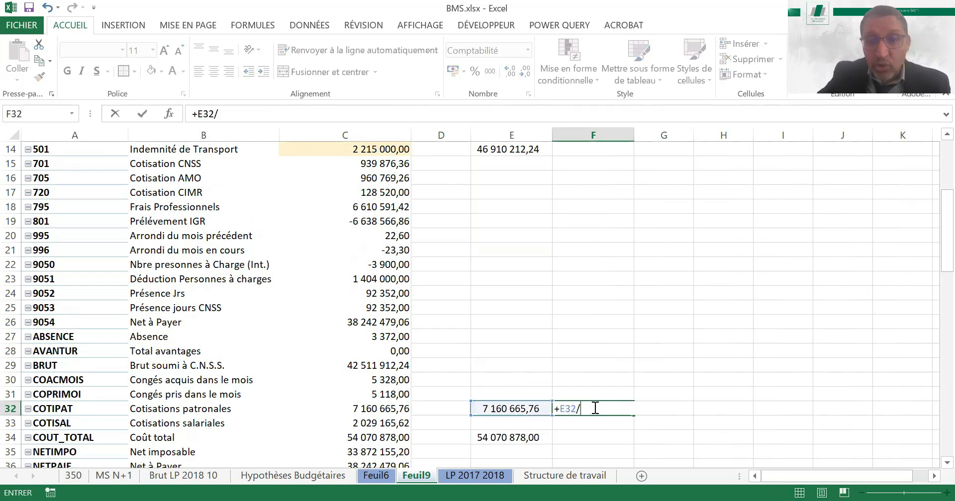
pyautogui.press('Left')
pyautogui.press('Up')
pyautogui.press('Up')
pyautogui.press('Up')
pyautogui.press('Up')
pyautogui.press('Up')
pyautogui.press('Up')
pyautogui.press('Up')
pyautogui.press('Up')
pyautogui.press('Up')
pyautogui.press('Up')
pyautogui.press('Up')
pyautogui.press('Up')
pyautogui.press('Up')
pyautogui.press('Up')
pyautogui.press('Up')
pyautogui.press('Up')
pyautogui.press('Up')
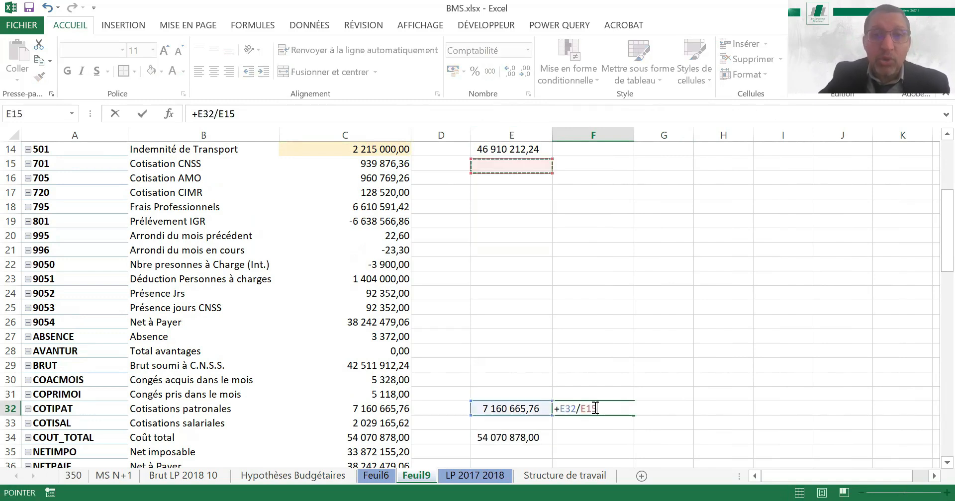
# Format the ratio in F32 as a percentage with two decimals and copy the cell
pyautogui.press('Up')
pyautogui.press('Return')
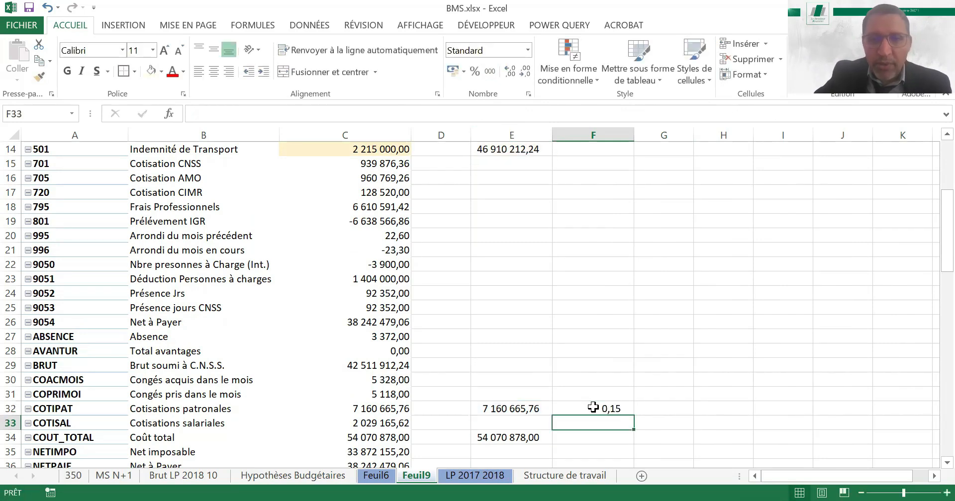
pyautogui.press('Up')
pyautogui.click(474, 73)
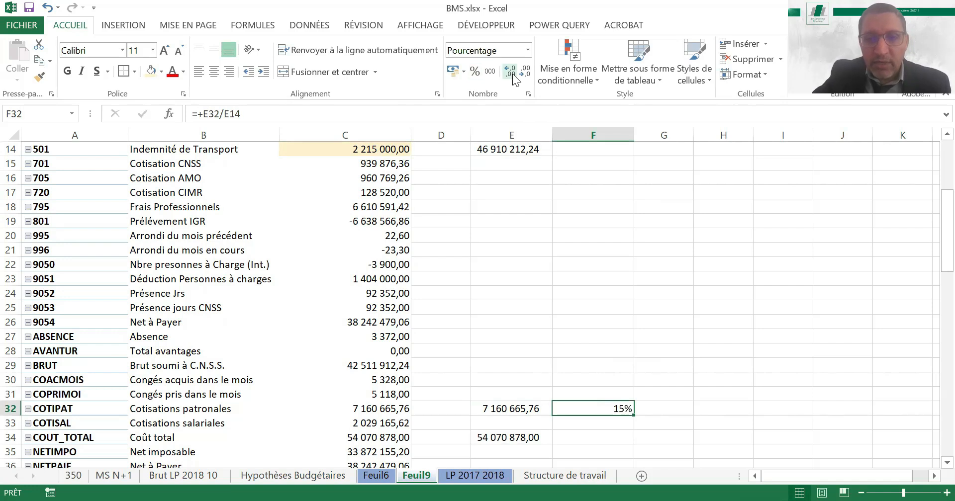
pyautogui.click(512, 73)
pyautogui.click(512, 73)
pyautogui.hotkey('ctrl', 'c')
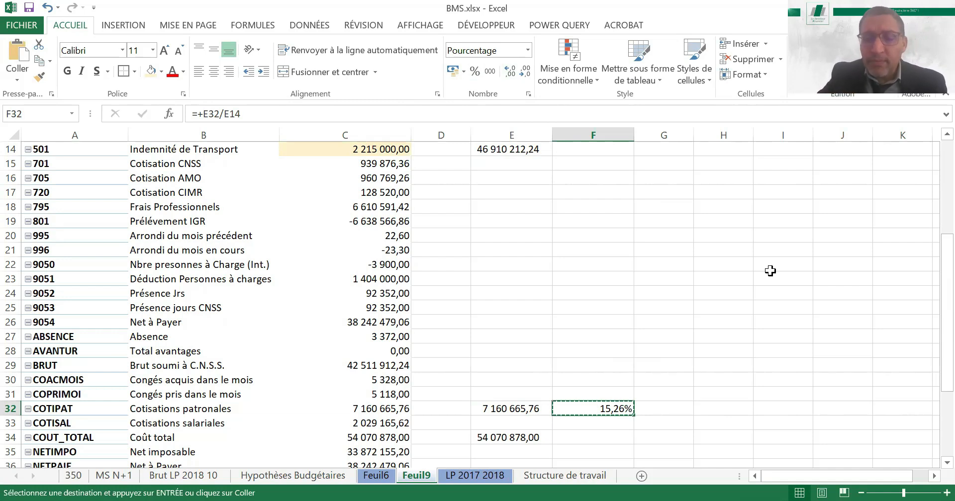
# On the MS N+1 sheet, copy the Total Brut header block with its months 1 to 12 to CI4
pyautogui.click(167, 478)
pyautogui.click(114, 476)
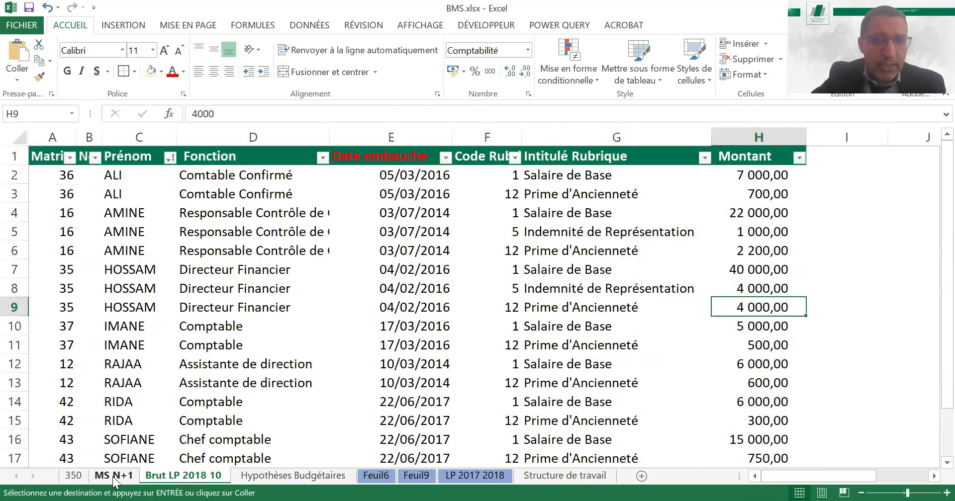
pyautogui.click(613, 189)
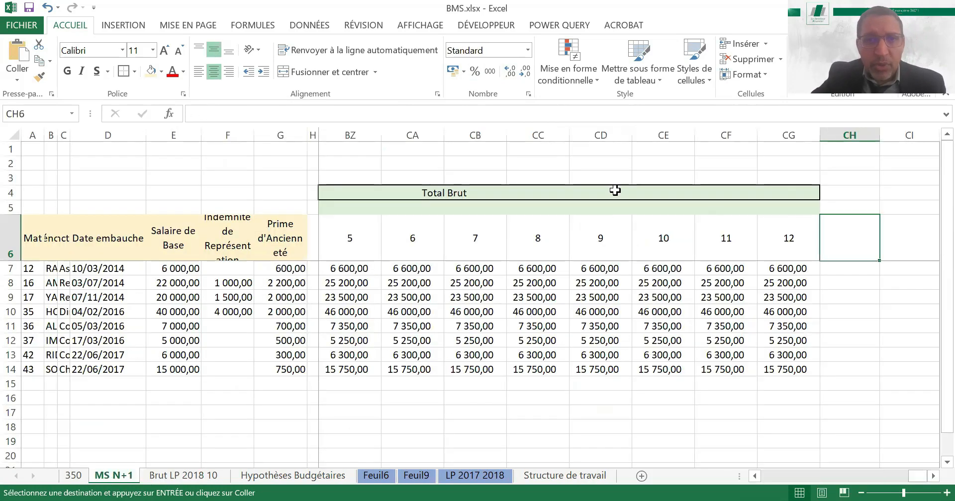
pyautogui.keyDown('shift'); pyautogui.click(616, 239); pyautogui.keyUp('shift')
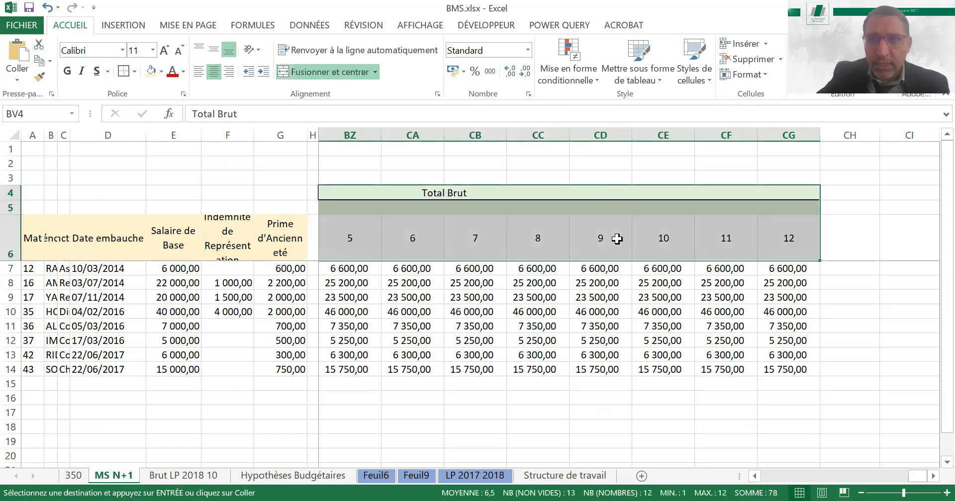
pyautogui.press('Right')
pyautogui.press('Right')
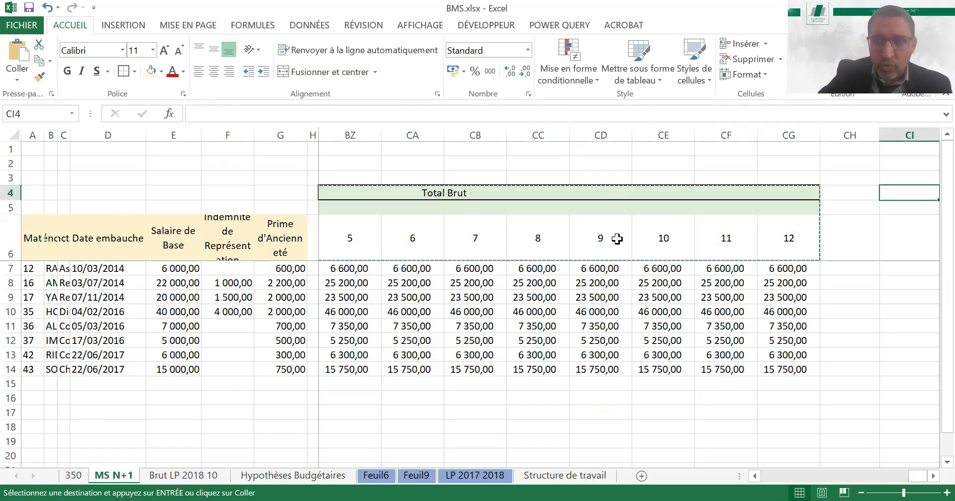
pyautogui.hotkey('ctrl', 'v')
# Enter the employer contribution rate 15,26% in CI7 under month 1 of the new block
pyautogui.press('Down')
pyautogui.press('Down')
pyautogui.press('Down')
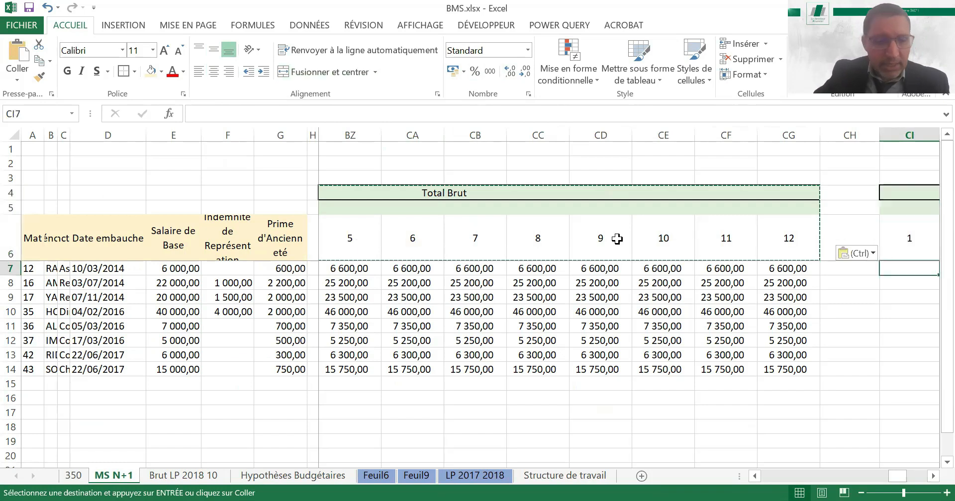
pyautogui.write('15')
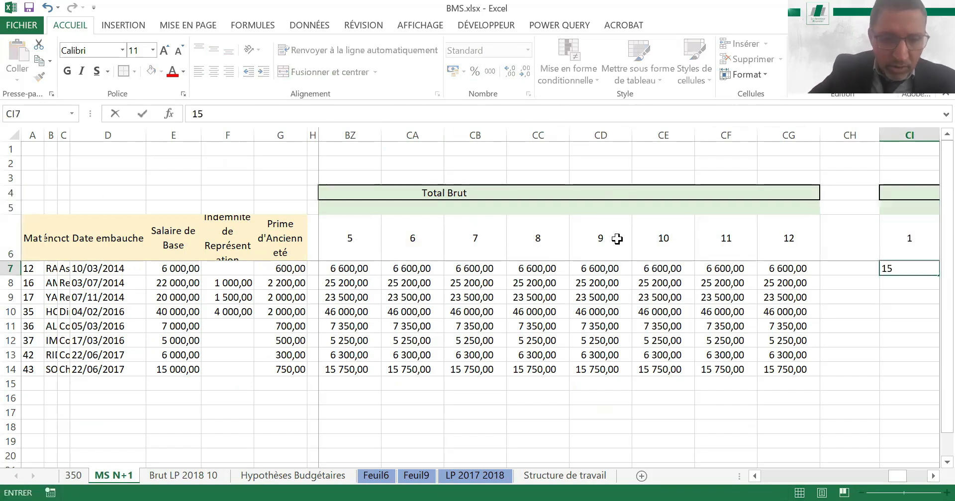
pyautogui.write(',26%')
pyautogui.press('Return')
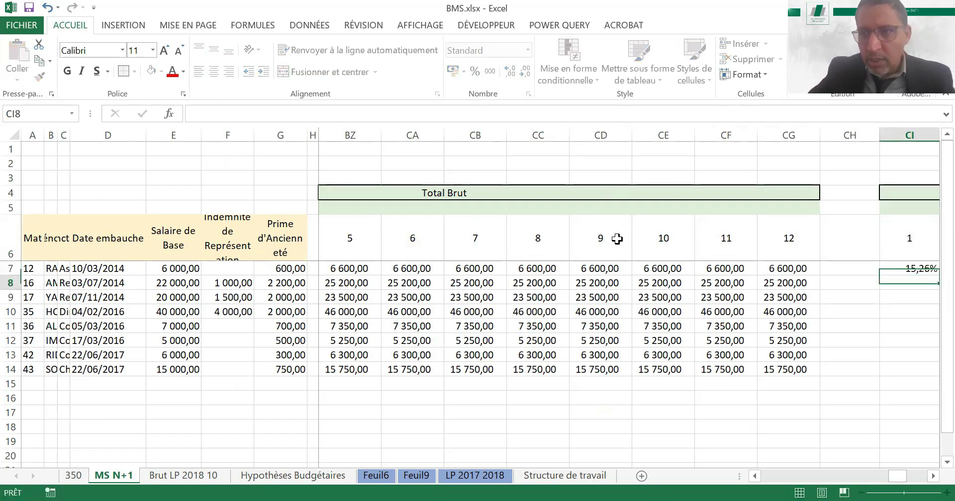
pyautogui.press('Right')
pyautogui.press('Up')
pyautogui.press('Left')
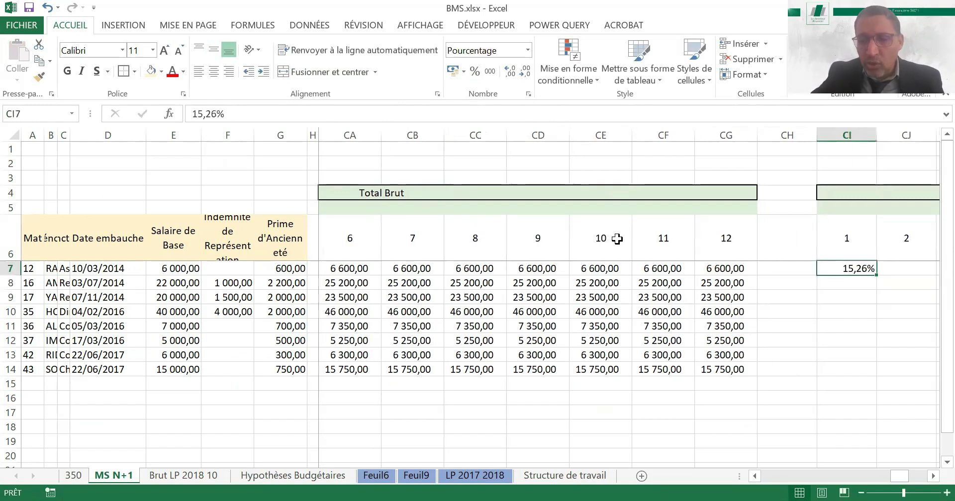
# Link CI8 to the rate above with =+CI7 and fill the formula down to CI14
pyautogui.press('Down')
pyautogui.write('+')
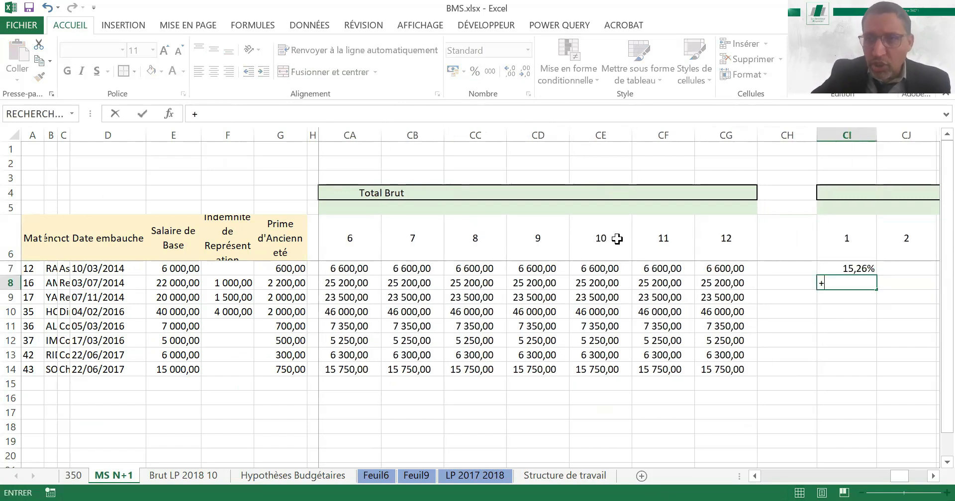
pyautogui.press('Up')
pyautogui.press('Return')
pyautogui.click(870, 282)
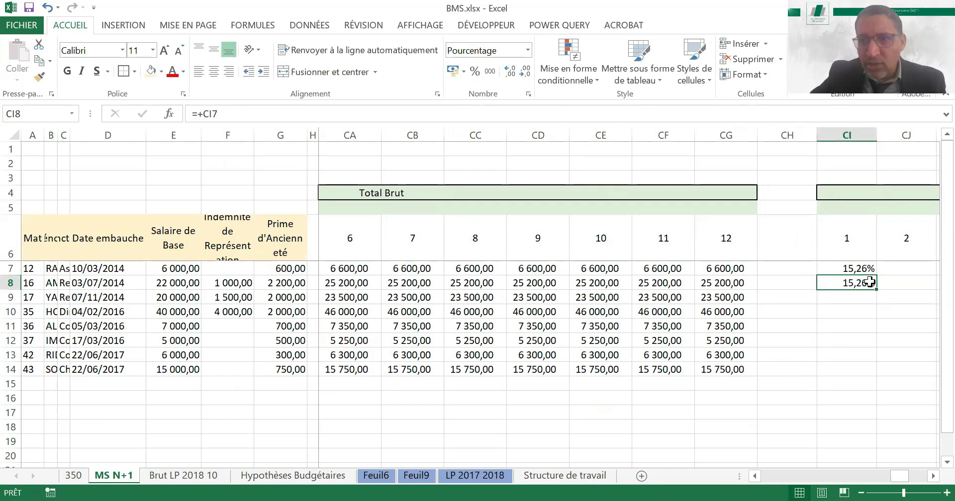
pyautogui.moveTo(878, 291); pyautogui.dragTo(888, 271)
# Enter =+CI7 in CJ7 and fill it down to row 14 and across to month 12 in column CT
pyautogui.click(888, 268)
pyautogui.write('+')
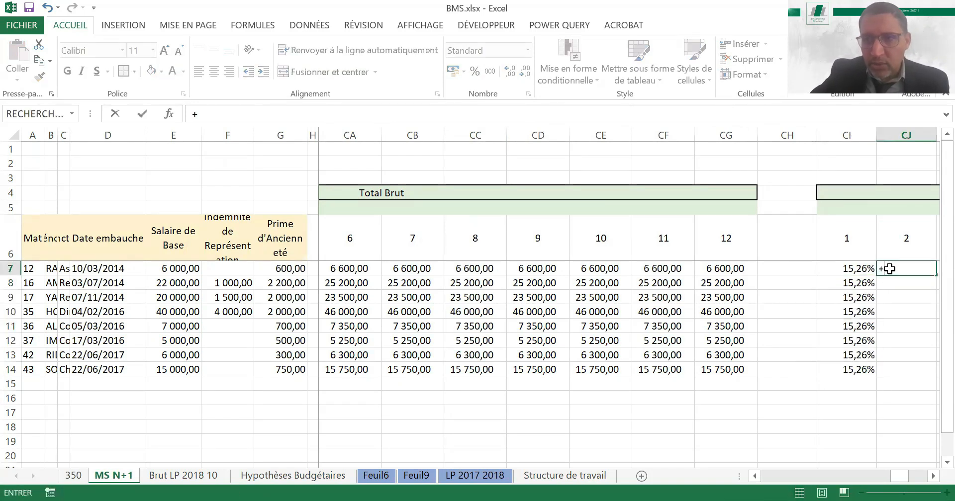
pyautogui.press('Left')
pyautogui.press('Return')
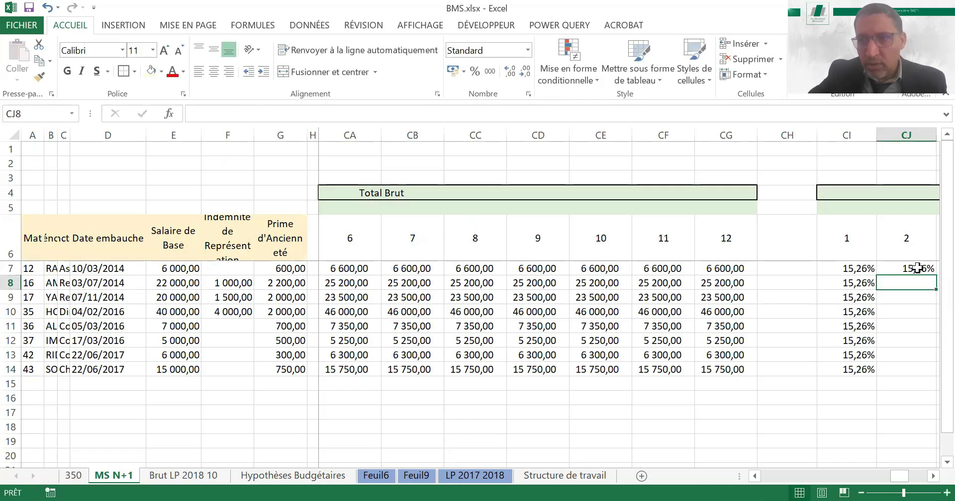
pyautogui.click(916, 269)
pyautogui.doubleClick(935, 275)
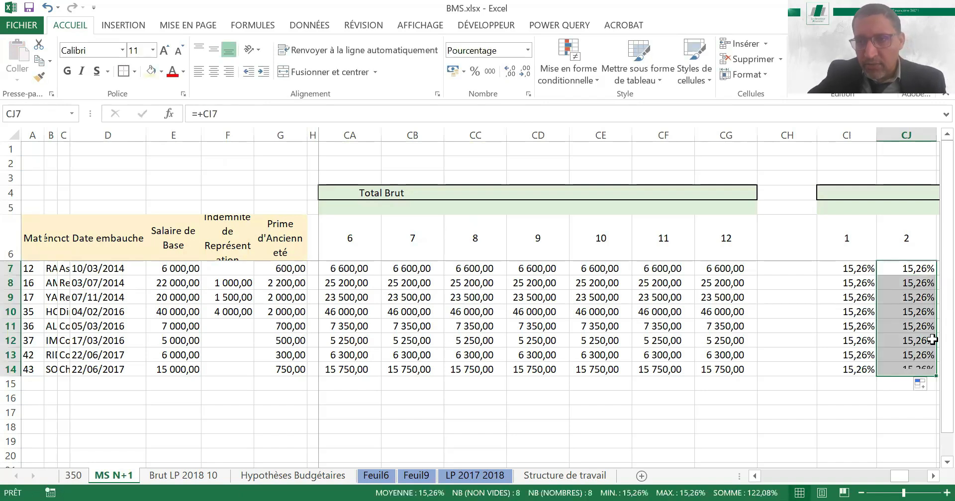
pyautogui.moveTo(935, 376); pyautogui.dragTo(909, 367)
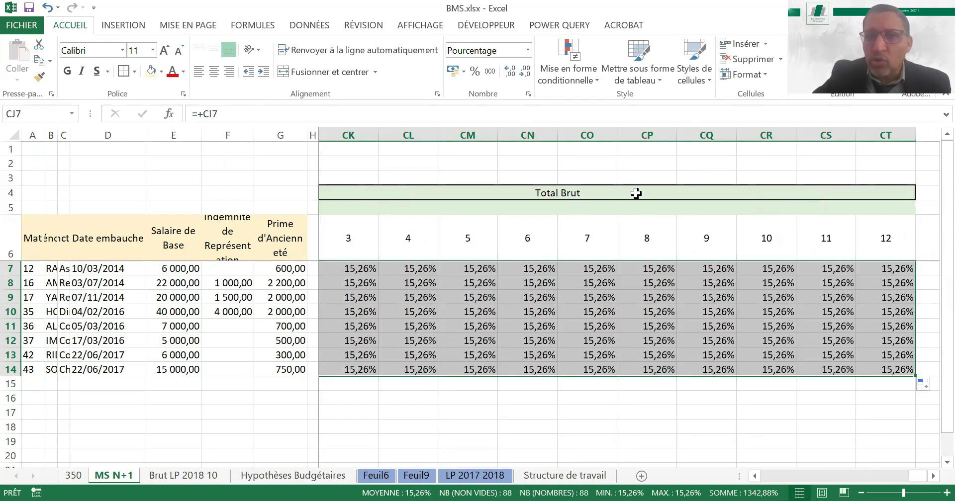
# Copy the header block above the rates, with its months 1 to 12, to CV4
pyautogui.moveTo(636, 213); pyautogui.dragTo(637, 230)
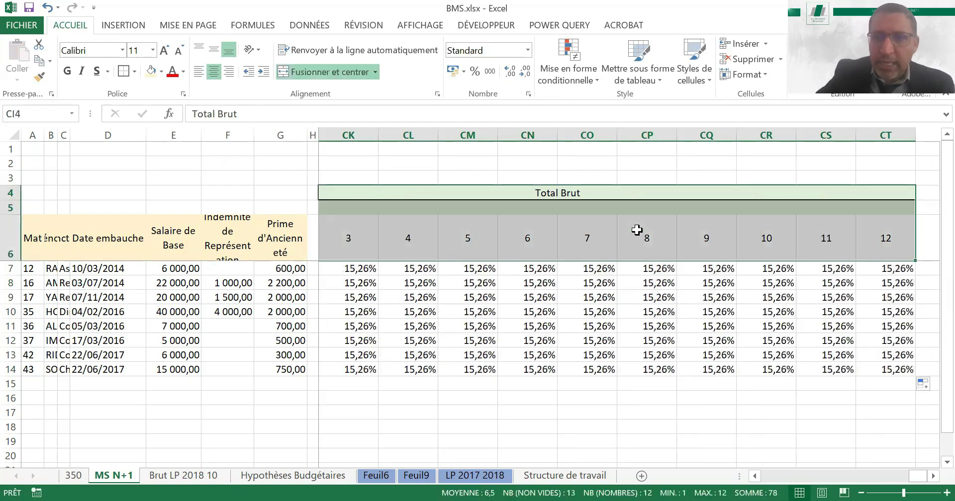
pyautogui.hotkey('ctrl', 'c')
pyautogui.press('Right')
pyautogui.press('Right')
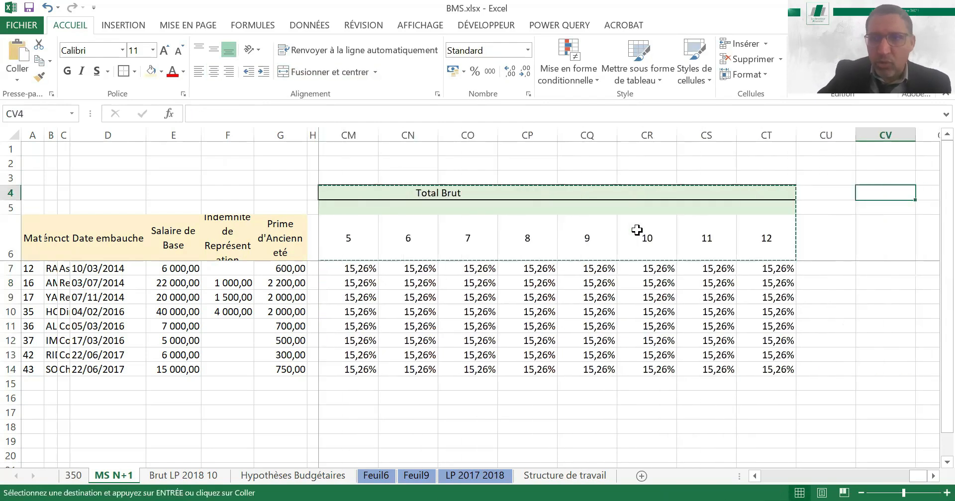
pyautogui.hotkey('ctrl', 'v')
pyautogui.press('Right')
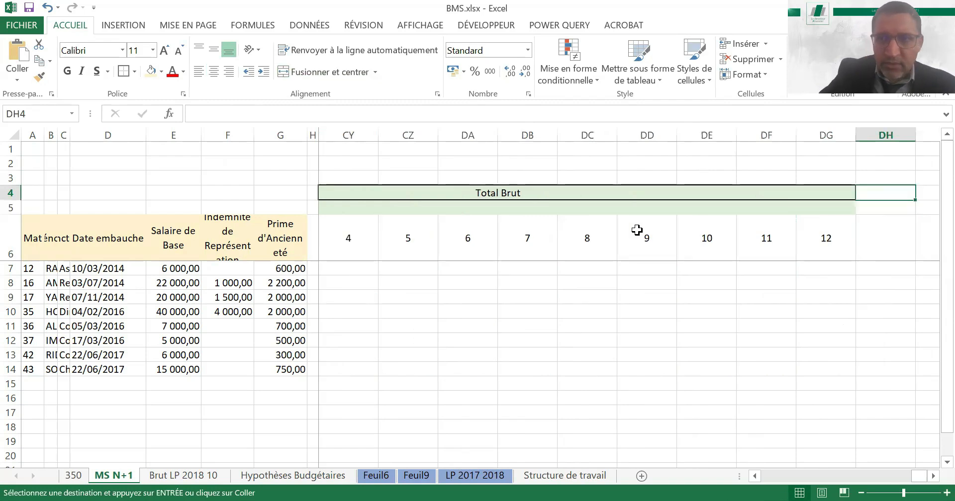
# Retitle the new header block in CV4 as "Charges patronnales"
pyautogui.press('Left')
pyautogui.write('c')
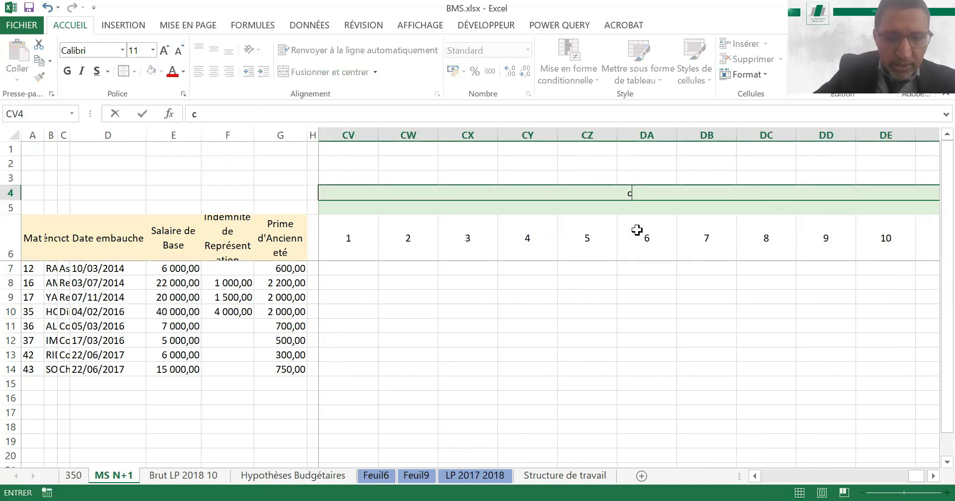
pyautogui.write('HARGEs pa')
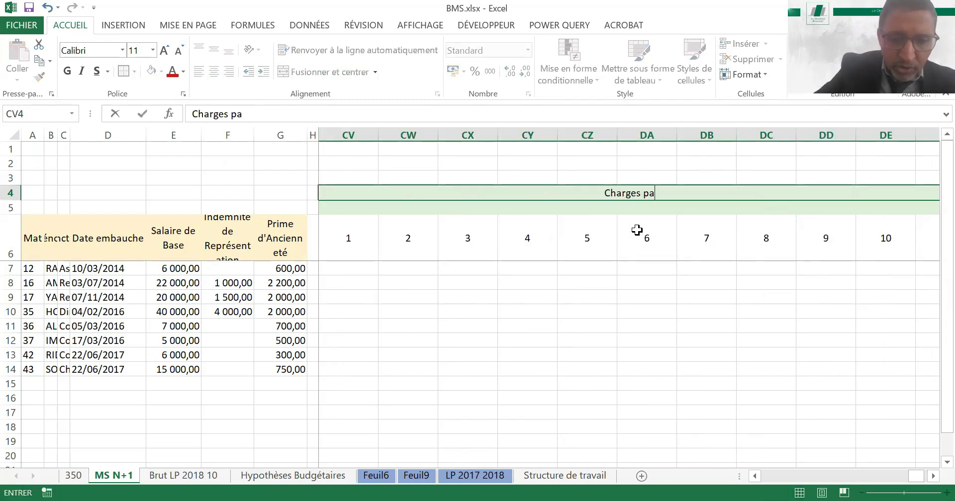
pyautogui.write('tronnales')
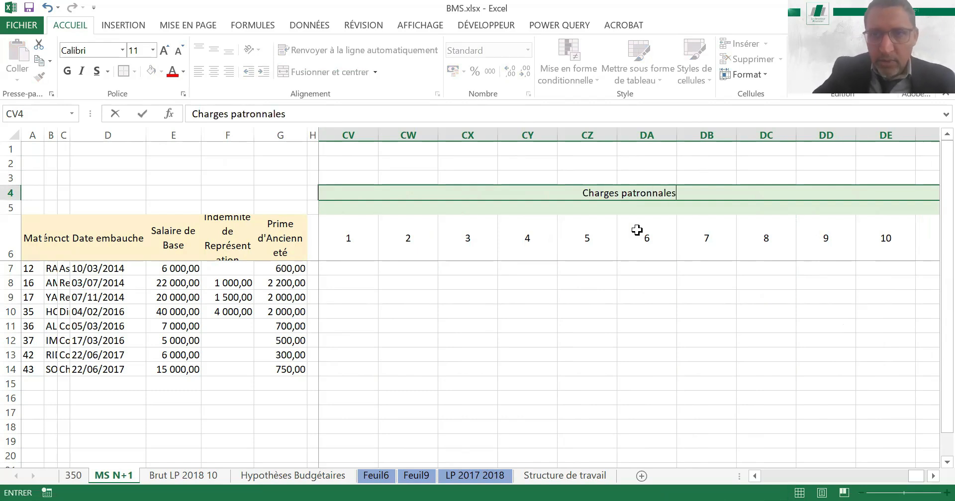
pyautogui.hotkey('ctrl', 'Down')
# Enter =CI7*BV7 in CV7 to compute month 1 Charges patronnales from the rate and gross pay
pyautogui.hotkey('ctrl', 'Right')
pyautogui.press('Left')
pyautogui.press('Left')
pyautogui.press('Left')
pyautogui.press('Left')
pyautogui.press('Left')
pyautogui.press('Left')
pyautogui.press('Left')
pyautogui.press('Left')
pyautogui.press('Left')
pyautogui.press('Left')
pyautogui.press('Left')
pyautogui.press('Left')
pyautogui.press('Left')
pyautogui.press('Left')
pyautogui.press('Left')
pyautogui.press('Left')
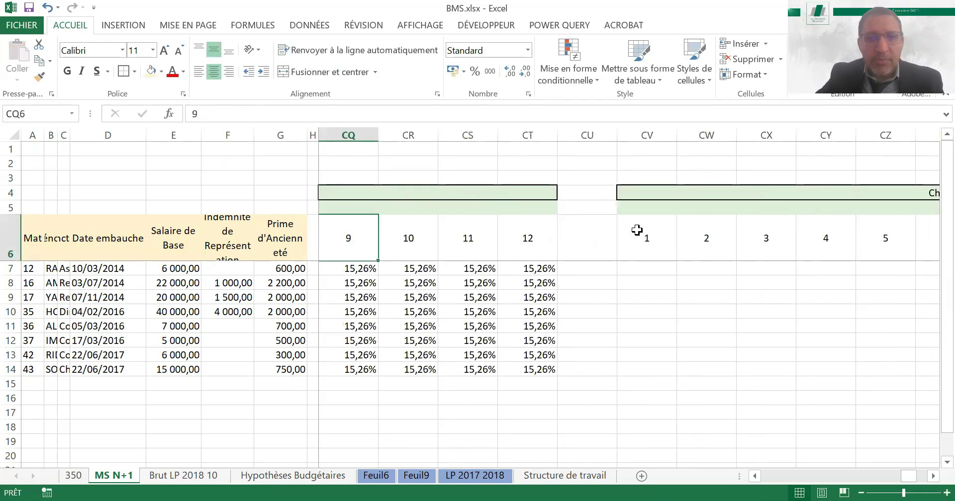
pyautogui.press('Right')
pyautogui.press('Right')
pyautogui.press('Right')
pyautogui.press('Right')
pyautogui.press('Right')
pyautogui.press('Down')
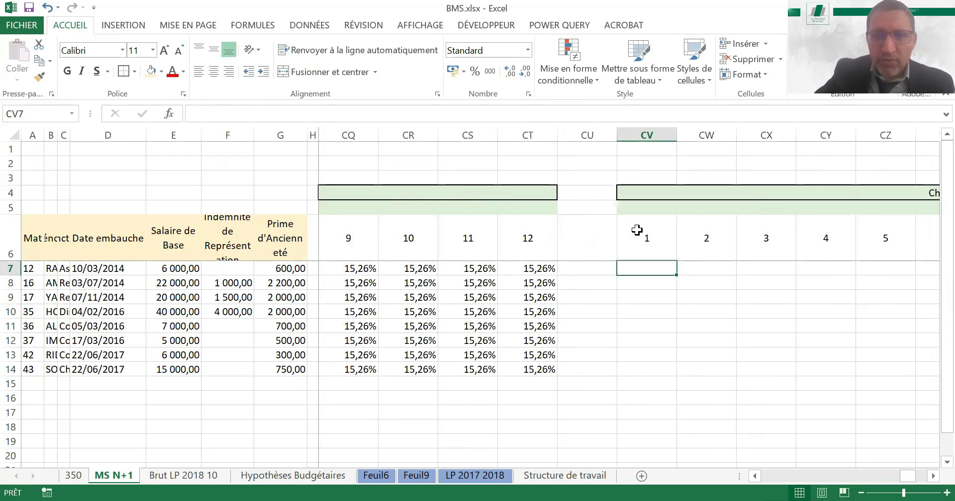
pyautogui.write('=')
pyautogui.press('Left')
pyautogui.press('Left')
pyautogui.press('Left')
pyautogui.press('Left')
pyautogui.press('Left')
pyautogui.press('Left')
pyautogui.press('Left')
pyautogui.press('Left')
pyautogui.press('Left')
pyautogui.press('Left')
pyautogui.press('Left')
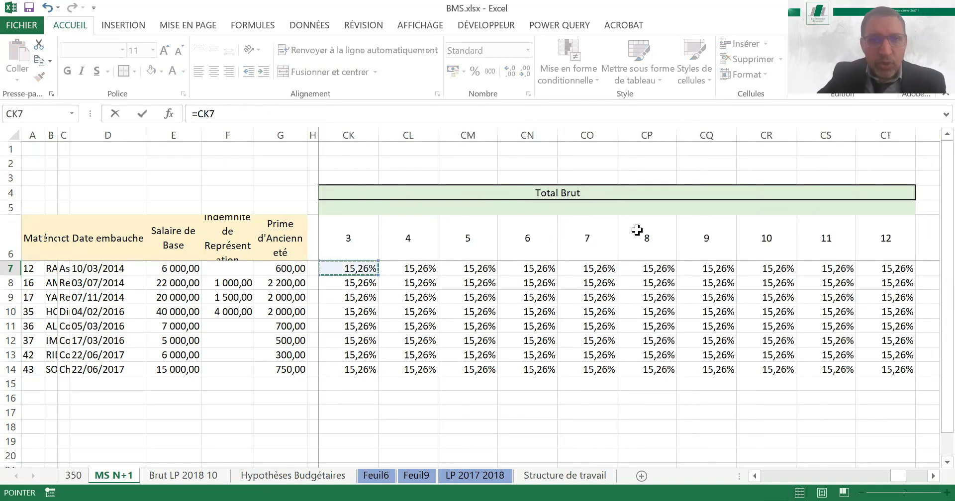
pyautogui.press('Left')
pyautogui.press('Left')
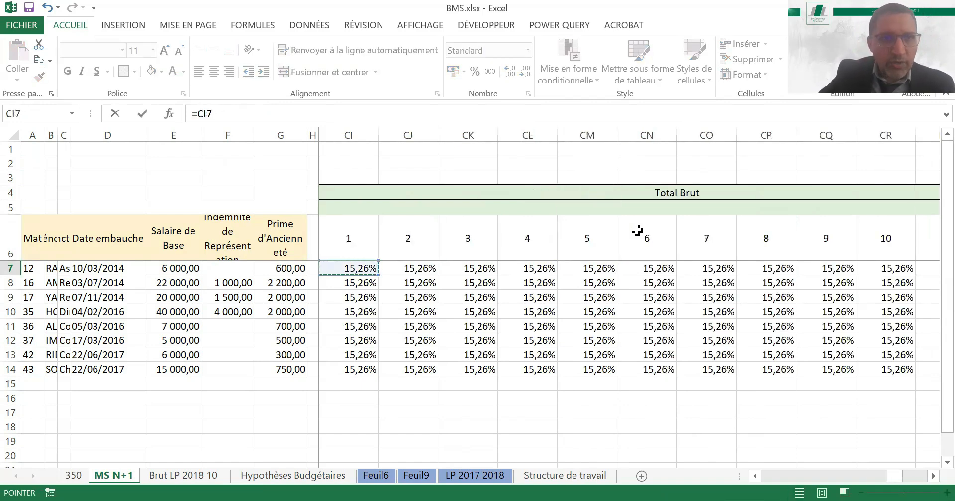
pyautogui.write('*')
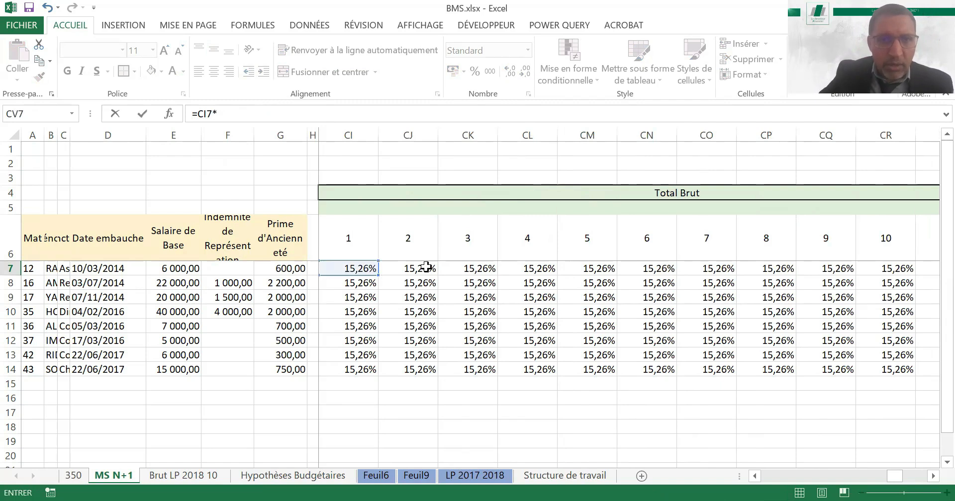
pyautogui.press('Left')
pyautogui.hotkey('ctrl', 'Left')
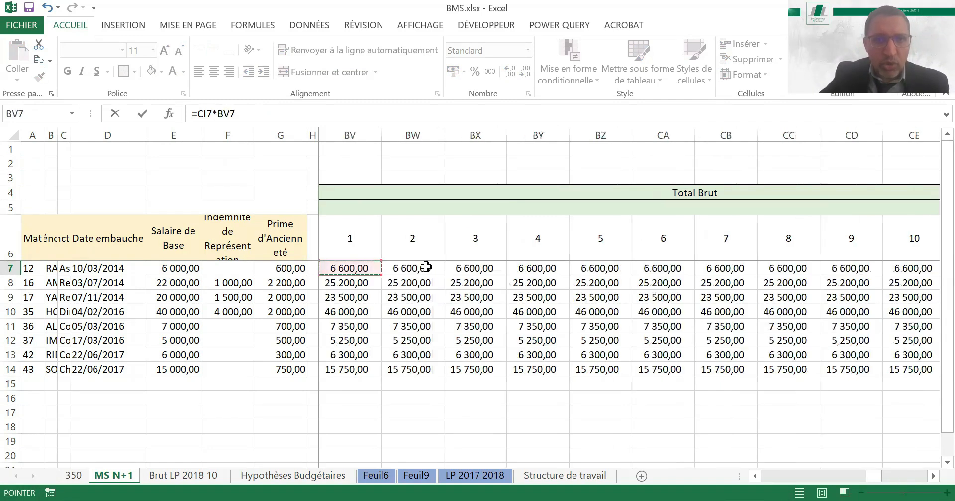
pyautogui.press('Return')
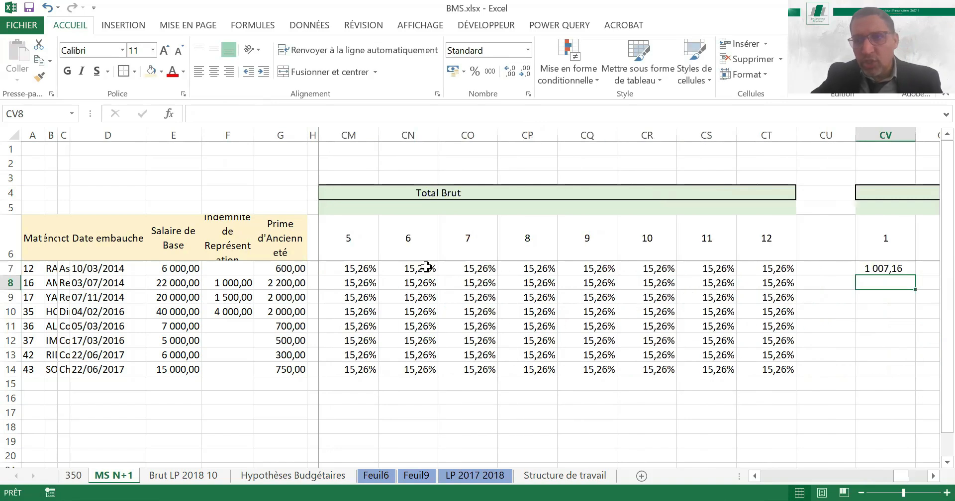
# Fill the CV7 formula down to row 14 and across to month 12 in column DG
pyautogui.press('Up')
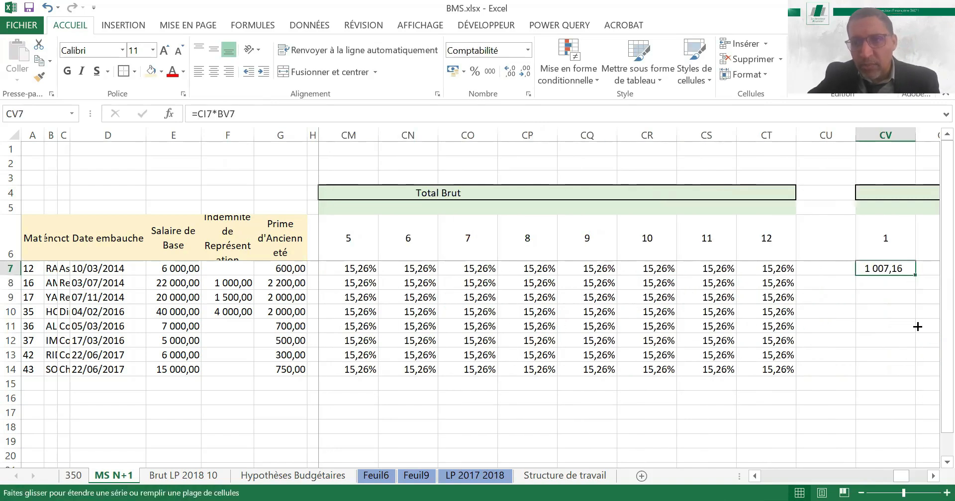
pyautogui.moveTo(916, 371)
pyautogui.mouseDown()
pyautogui.moveTo(931, 373)
pyautogui.moveTo(902, 367)
pyautogui.mouseUp()
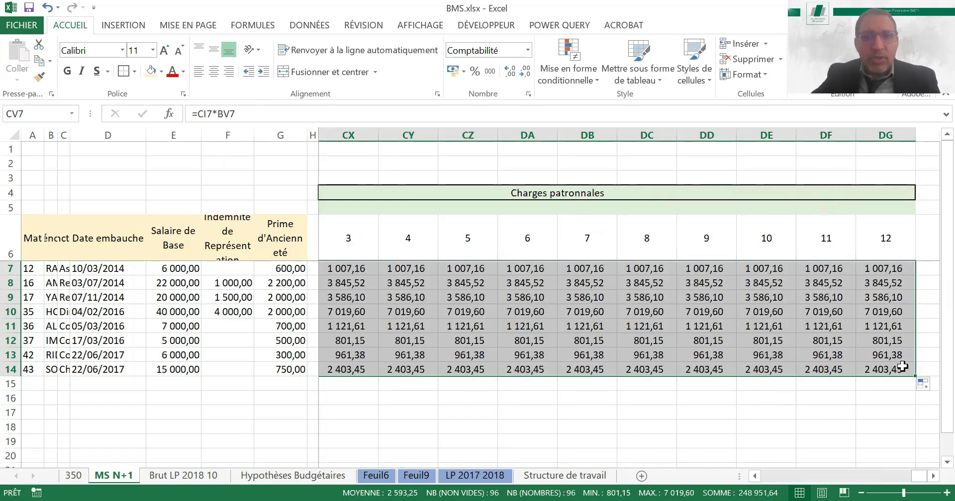
pyautogui.press('Right')
pyautogui.press('Right')
pyautogui.press('Right')
pyautogui.press('Right')
pyautogui.press('Right')
pyautogui.hotkey('ctrl', 'Right')
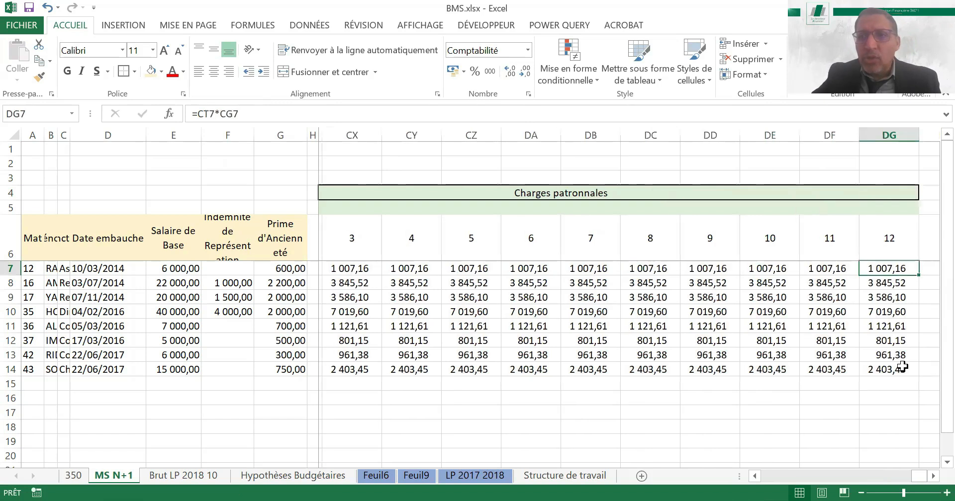
# Copy the Charges patronnales header block, with its months 1 to 12, to DI4
pyautogui.press('Right')
pyautogui.press('Right')
pyautogui.press('Right')
pyautogui.click(707, 267)
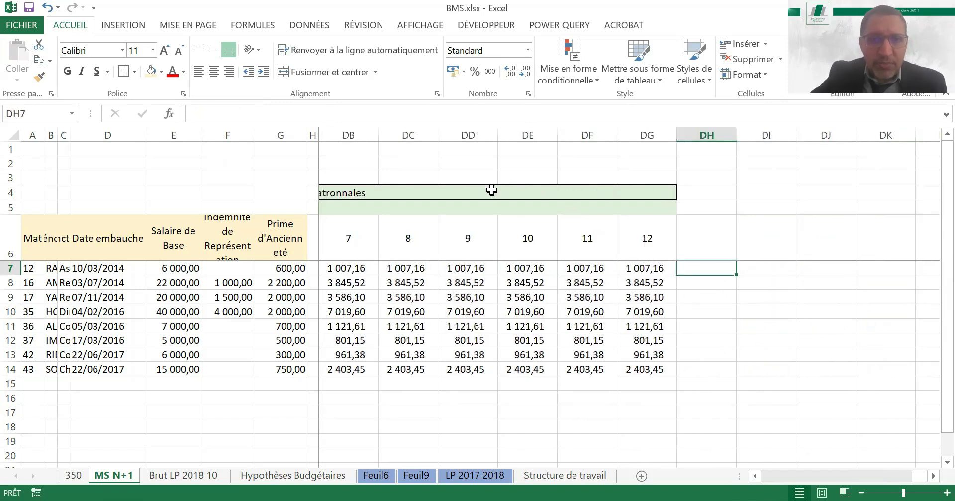
pyautogui.moveTo(491, 191); pyautogui.dragTo(492, 226)
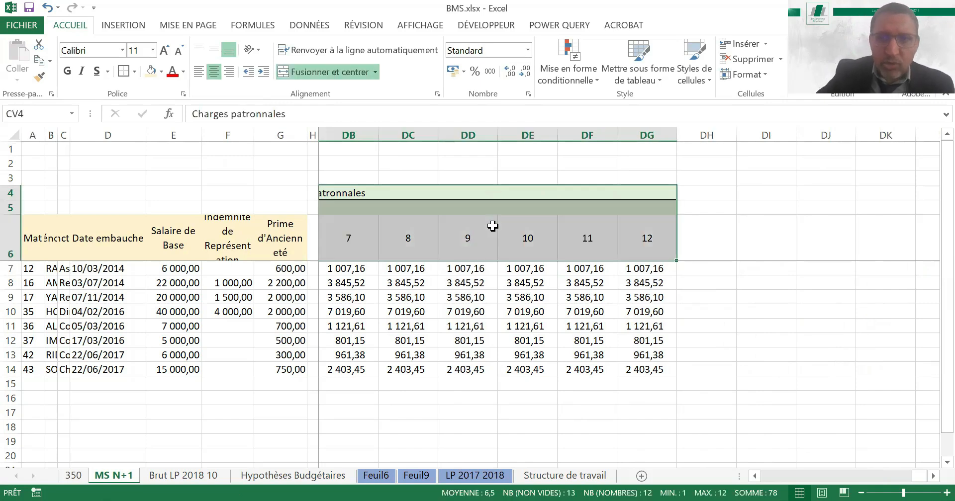
pyautogui.hotkey('ctrl', 'c')
pyautogui.press('Right')
pyautogui.press('Right')
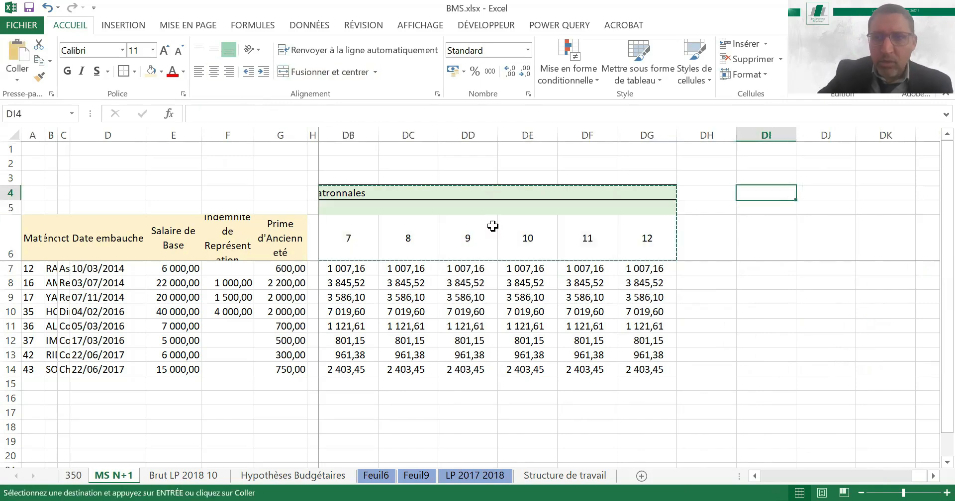
pyautogui.press('Right')
pyautogui.press('Right')
pyautogui.press('Right')
pyautogui.press('Right')
pyautogui.press('Right')
pyautogui.press('Right')
pyautogui.press('Right')
pyautogui.press('Right')
pyautogui.press('Right')
pyautogui.press('Right')
pyautogui.press('Right')
pyautogui.press('Right')
pyautogui.press('Left')
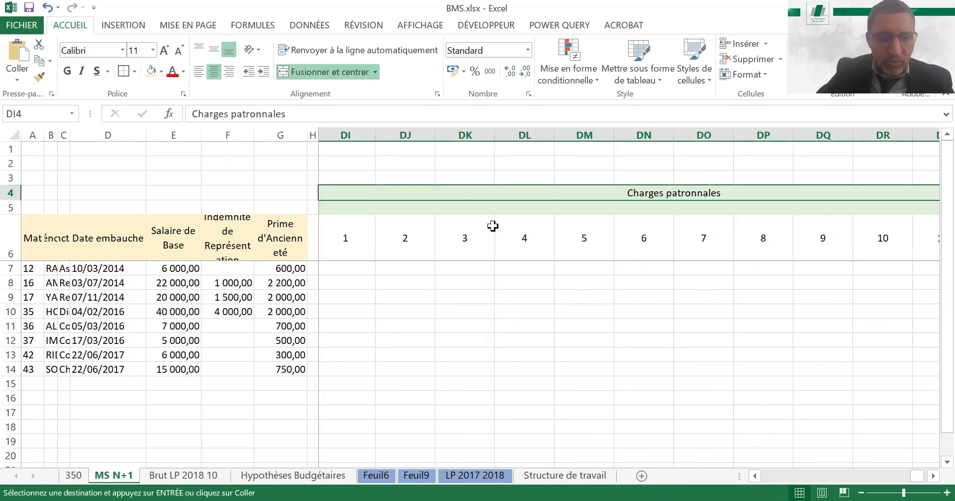
# Retitle the copied header block in DI4 as "Cout Total"
pyautogui.write('Cout')
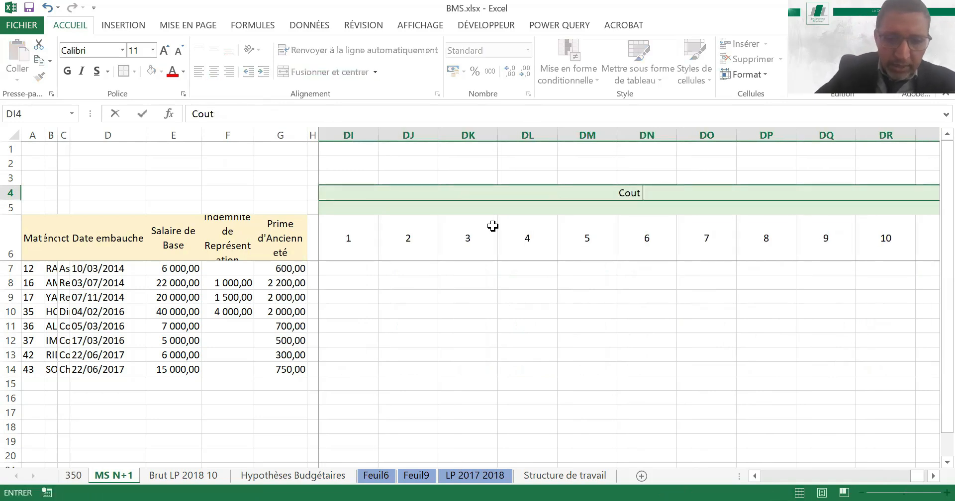
pyautogui.write(' Total')
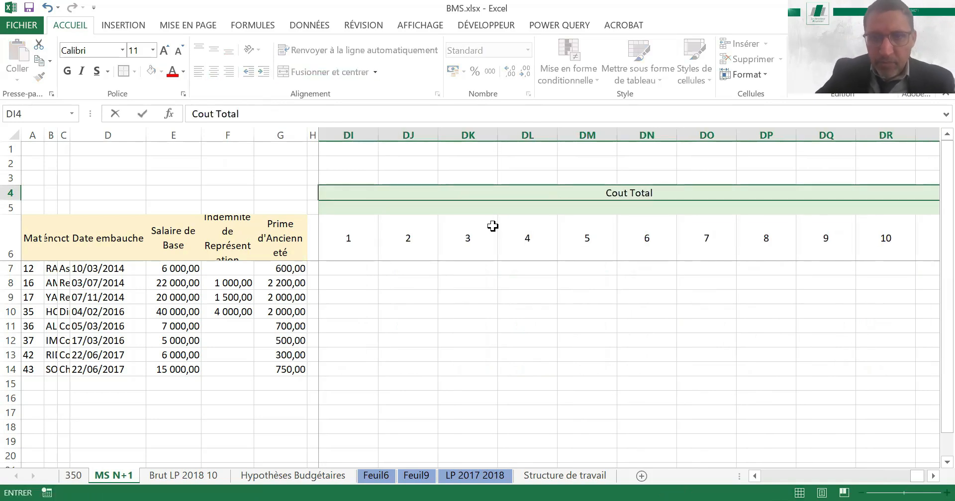
pyautogui.press('Return')
# Enter =BV7+CV7 in DI7 to add month 1 gross pay and employer charges
pyautogui.press('Down')
pyautogui.press('Left')
pyautogui.press('Left')
pyautogui.press('Left')
pyautogui.press('Left')
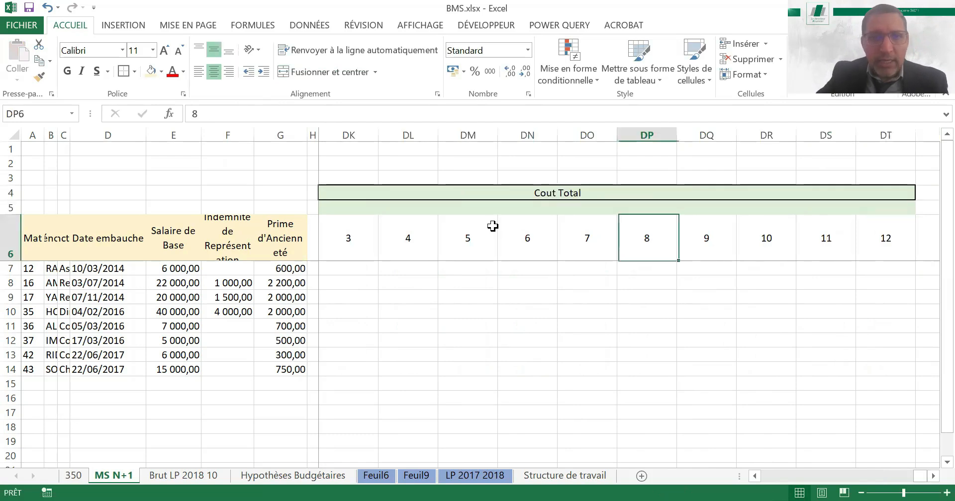
pyautogui.press('Left')
pyautogui.press('Left')
pyautogui.press('Left')
pyautogui.press('Left')
pyautogui.press('Left')
pyautogui.press('Left')
pyautogui.press('Left')
pyautogui.press('Left')
pyautogui.press('Left')
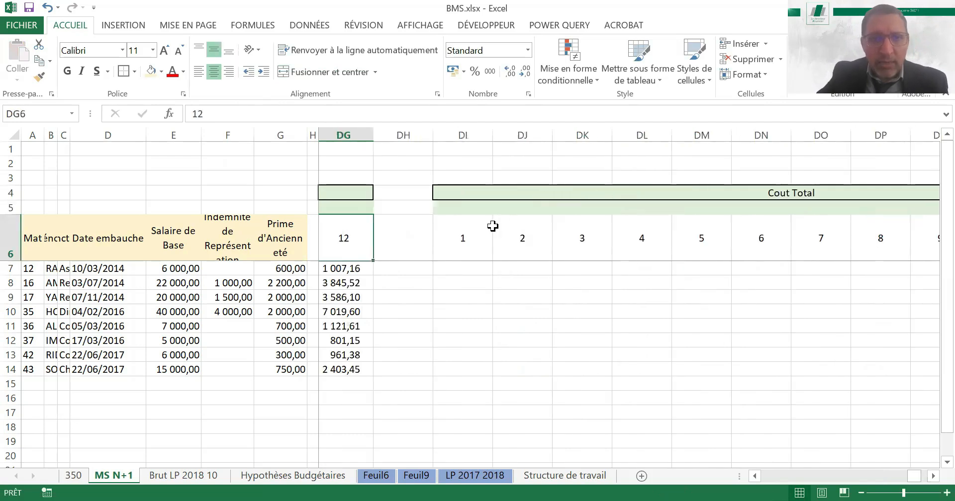
pyautogui.press('Down')
pyautogui.press('Right')
pyautogui.press('Right')
pyautogui.press('Right')
pyautogui.press('Left')
pyautogui.write('=')
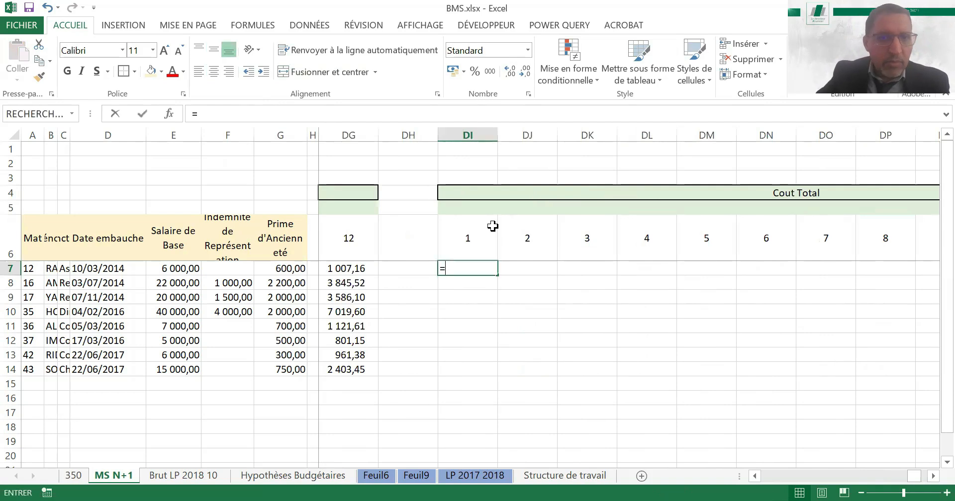
pyautogui.press('Left')
pyautogui.press('Left')
pyautogui.press('Left')
pyautogui.press('Left')
pyautogui.press('Left')
pyautogui.press('Left')
pyautogui.press('Left')
pyautogui.press('Left')
pyautogui.press('Left')
pyautogui.press('Left')
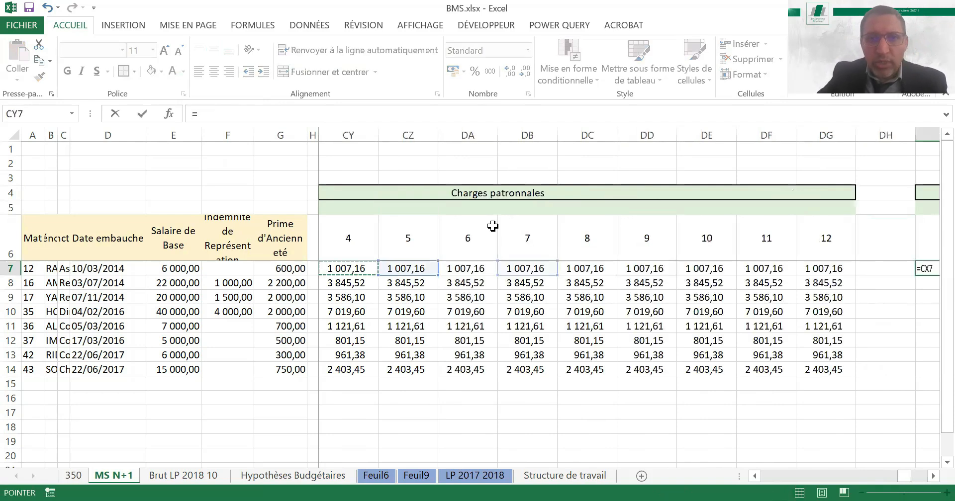
pyautogui.press('Left')
pyautogui.press('Left')
pyautogui.press('Left')
pyautogui.press('Left')
pyautogui.press('Left')
pyautogui.press('Left')
pyautogui.press('Left')
pyautogui.press('Left')
pyautogui.press('Left')
pyautogui.press('Left')
pyautogui.press('Left')
pyautogui.press('Left')
pyautogui.press('Left')
pyautogui.press('Left')
pyautogui.press('Left')
pyautogui.press('Left')
pyautogui.press('Left')
pyautogui.press('Left')
pyautogui.press('Left')
pyautogui.press('Left')
pyautogui.press('Right')
pyautogui.press('Right')
pyautogui.press('Right')
pyautogui.press('Right')
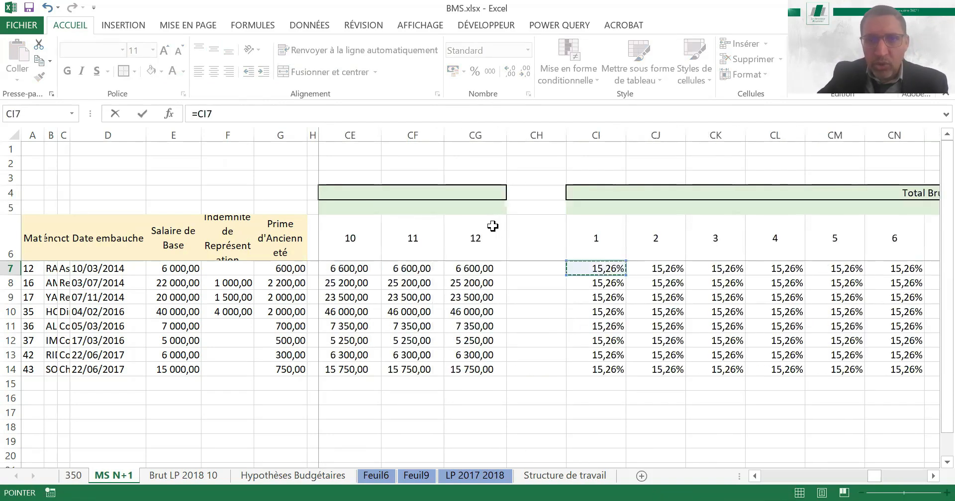
pyautogui.press('Left')
pyautogui.press('Left')
pyautogui.press('Left')
pyautogui.press('Left')
pyautogui.press('Left')
pyautogui.press('Left')
pyautogui.press('Left')
pyautogui.press('Left')
pyautogui.press('Left')
pyautogui.press('Left')
pyautogui.press('Left')
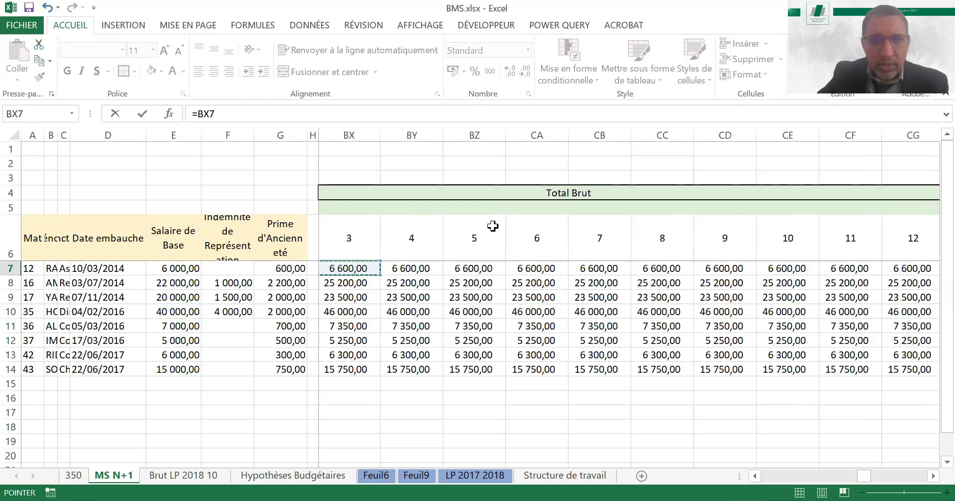
pyautogui.press('Left')
pyautogui.press('Left')
pyautogui.press('Left')
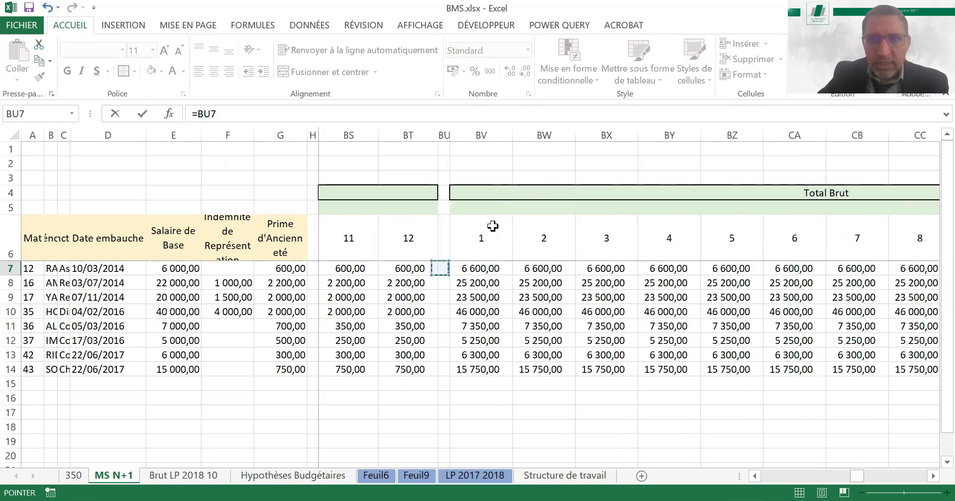
pyautogui.press('Right')
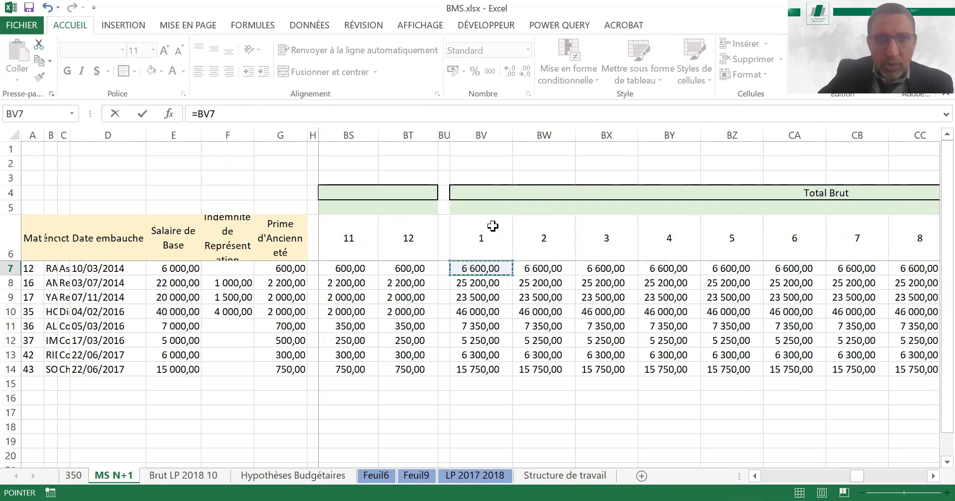
pyautogui.write('+')
pyautogui.press('Left')
pyautogui.press('Left')
pyautogui.press('Left')
pyautogui.press('Left')
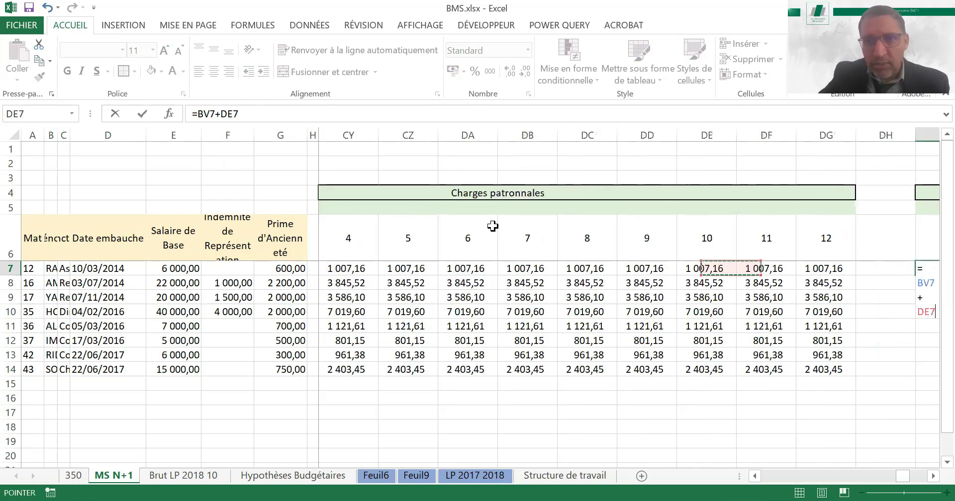
pyautogui.press('Left')
pyautogui.press('Left')
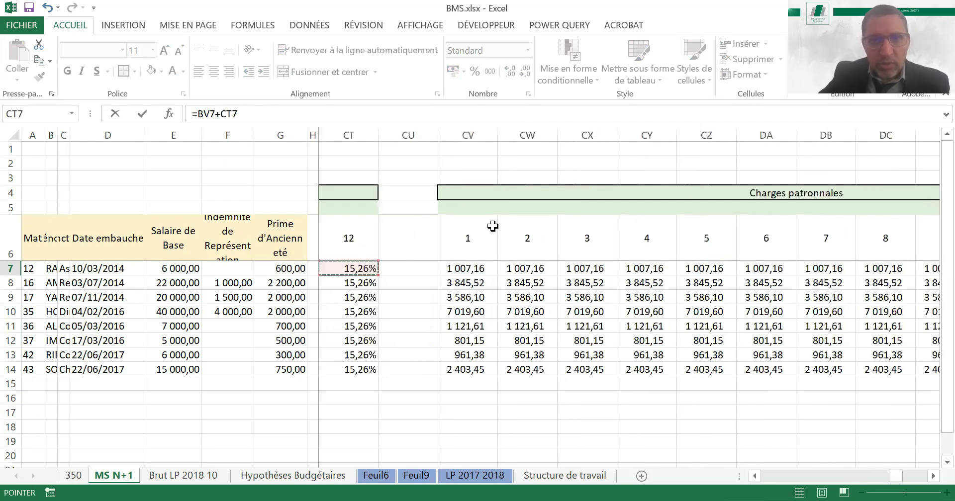
pyautogui.press('Return')
# Fill the DI7 formula down to row 14 and across to month 12 in column DT
pyautogui.press('Up')
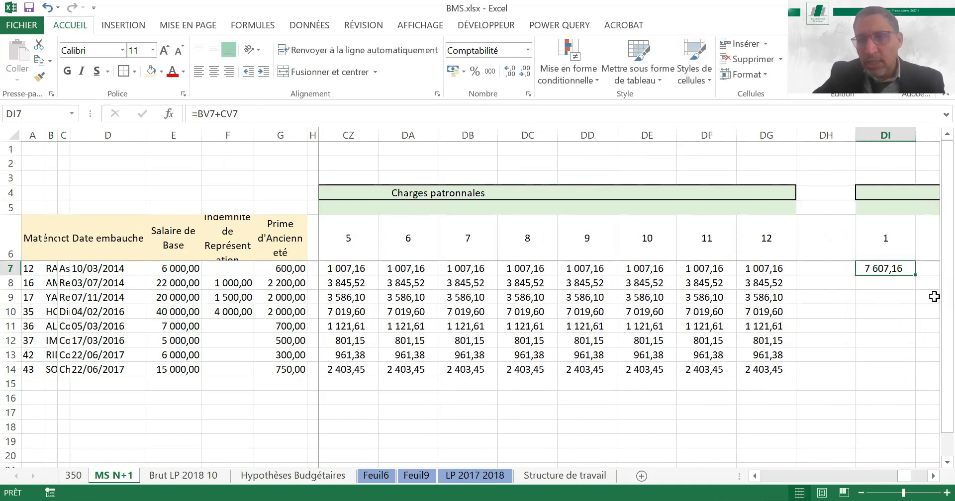
pyautogui.moveTo(915, 275); pyautogui.dragTo(932, 367)
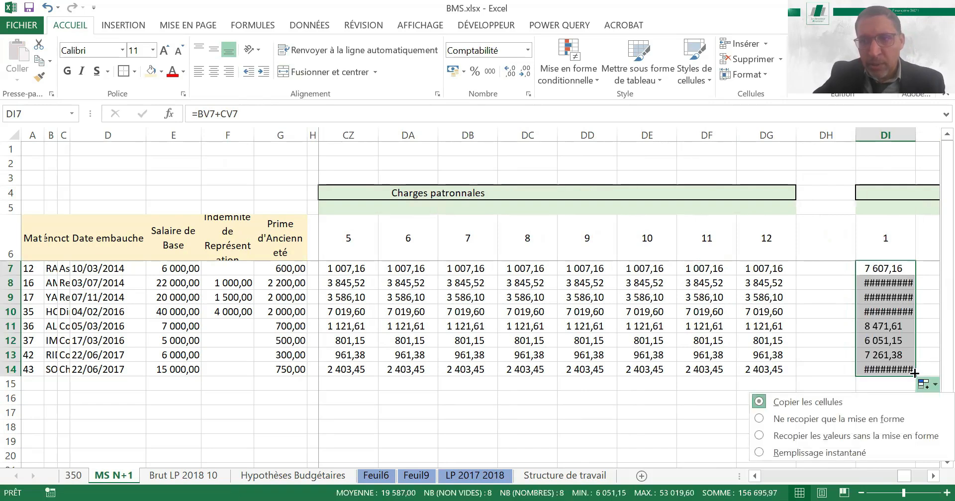
pyautogui.moveTo(937, 365); pyautogui.dragTo(894, 355)
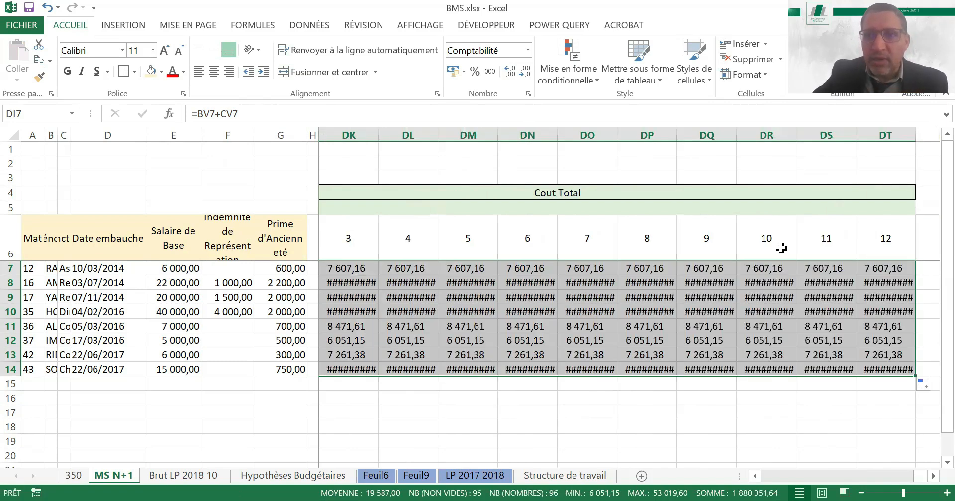
# Autofit the widths of the Cout Total columns so every amount fits
pyautogui.click(752, 130)
pyautogui.press('Right')
pyautogui.press('Right')
pyautogui.press('Right')
pyautogui.press('Right')
pyautogui.press('Right')
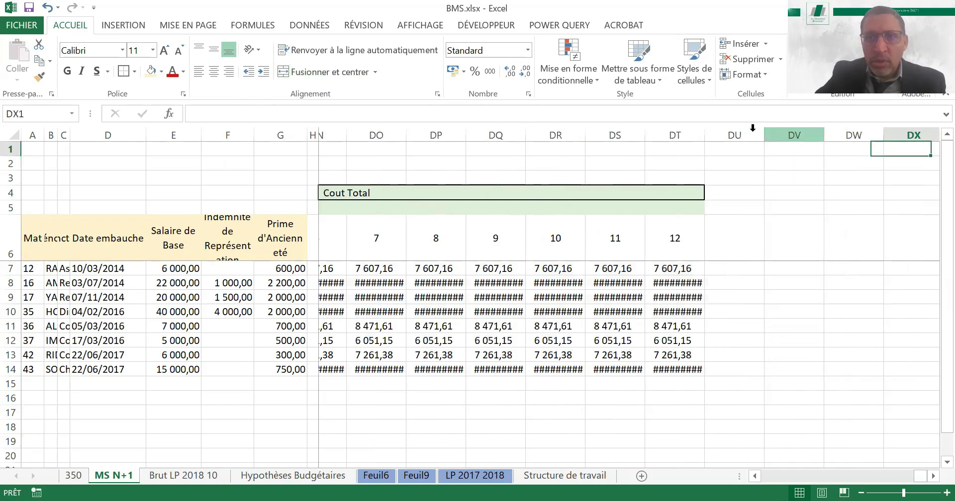
pyautogui.click(652, 133)
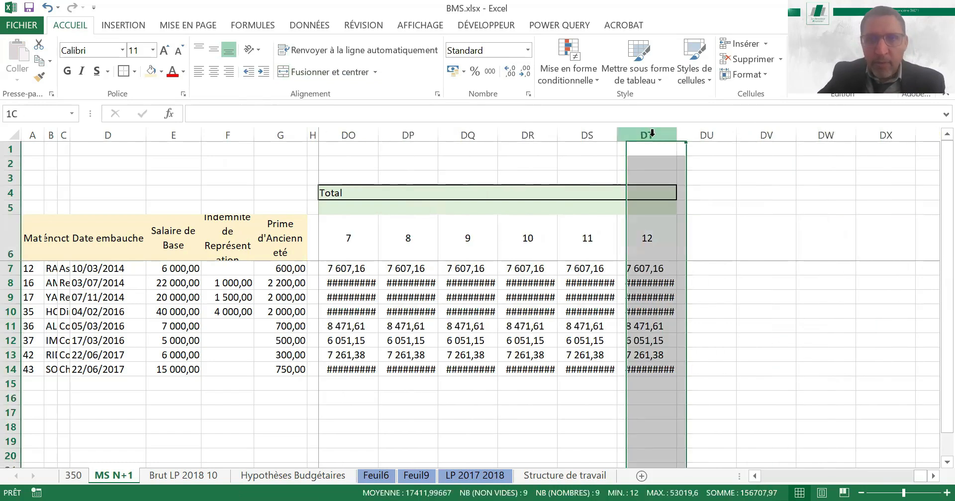
pyautogui.hotkey('shift', 'Left')
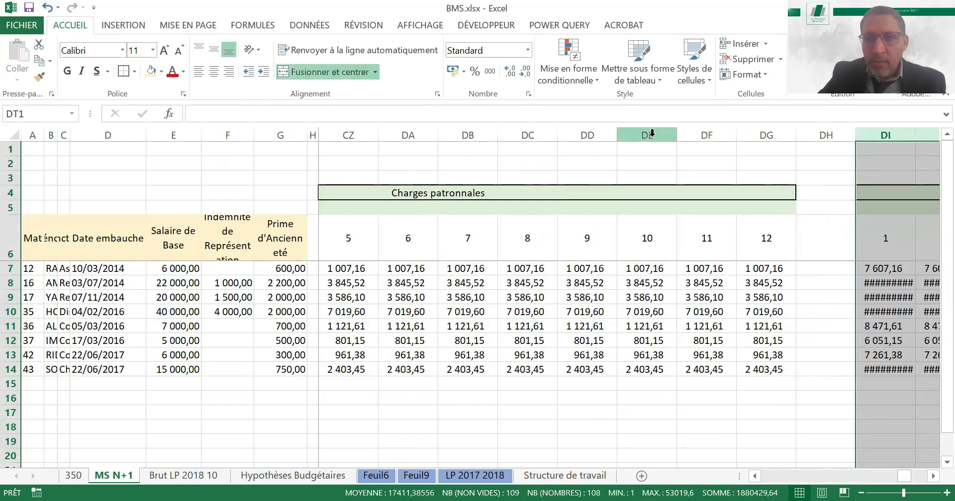
pyautogui.hotkey('shift', 'Right')
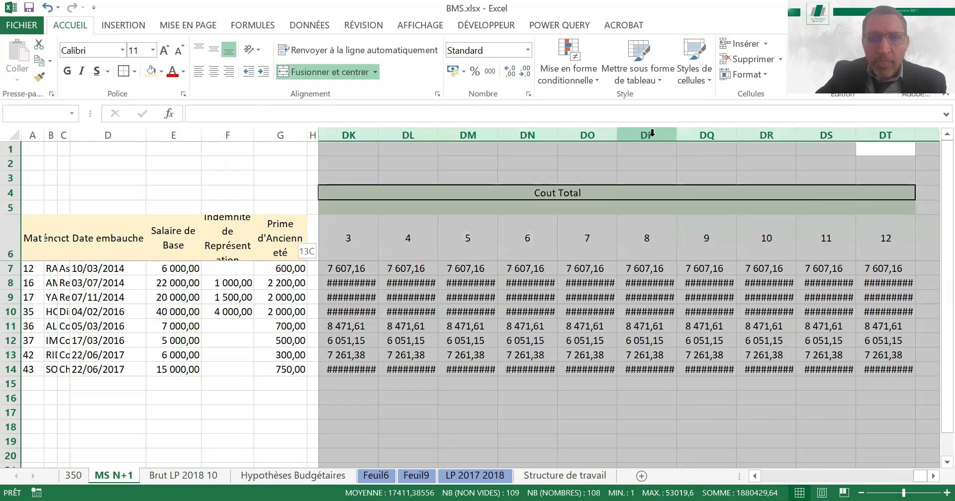
pyautogui.doubleClick(556, 129)
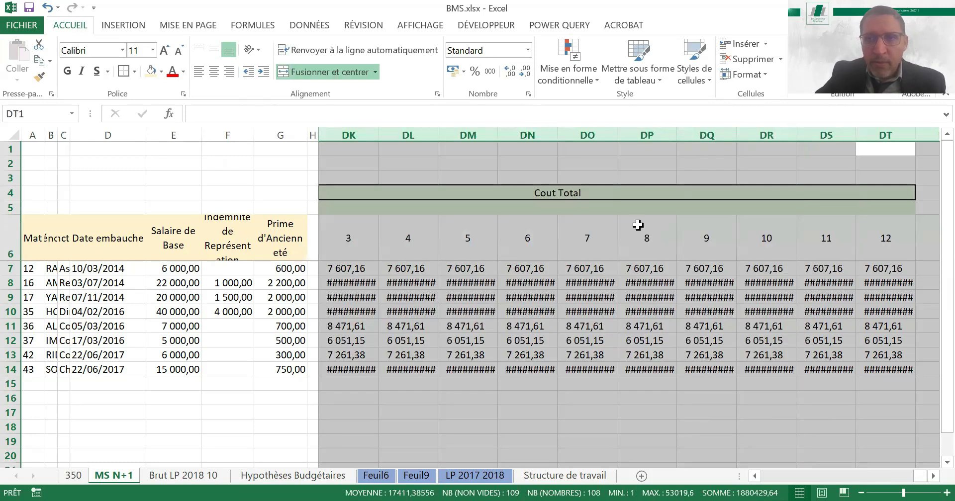
# Review the Cout Total amounts for the last months and down the employee rows
pyautogui.click(629, 229)
pyautogui.press('Right')
pyautogui.press('Right')
pyautogui.press('Right')
pyautogui.press('Right')
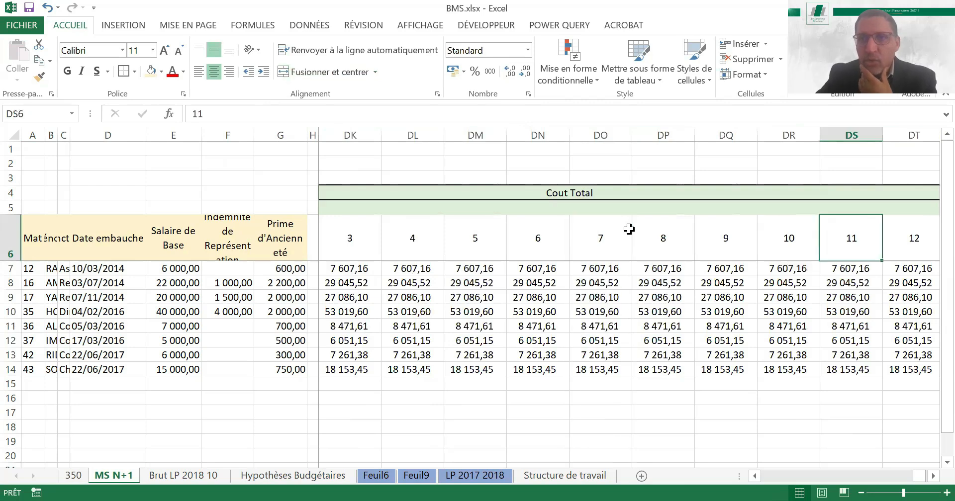
pyautogui.press('Right')
pyautogui.press('Right')
pyautogui.press('Right')
pyautogui.press('Left')
pyautogui.press('Left')
pyautogui.press('Down')
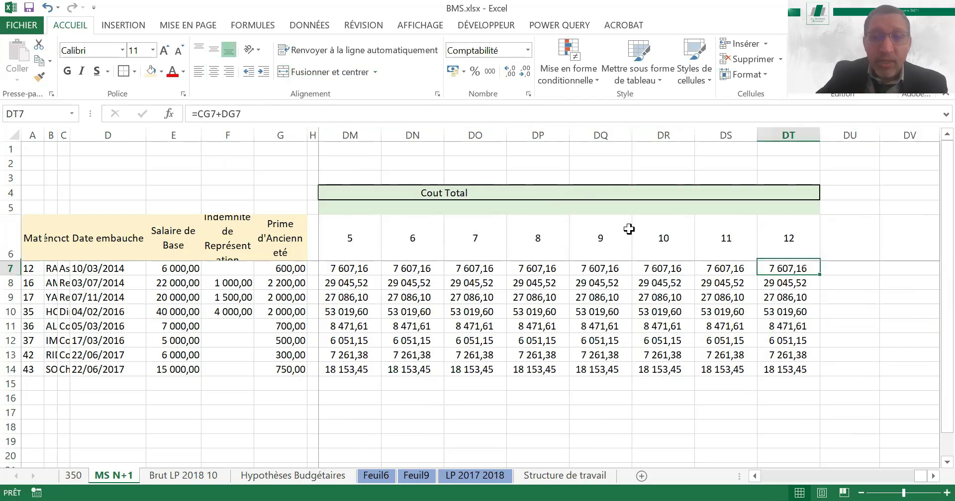
pyautogui.press('Down')
pyautogui.press('Down')
pyautogui.press('Down')
pyautogui.press('Down')
pyautogui.press('Down')
pyautogui.press('Down')
pyautogui.press('Down')
pyautogui.press('Down')
pyautogui.press('Down')
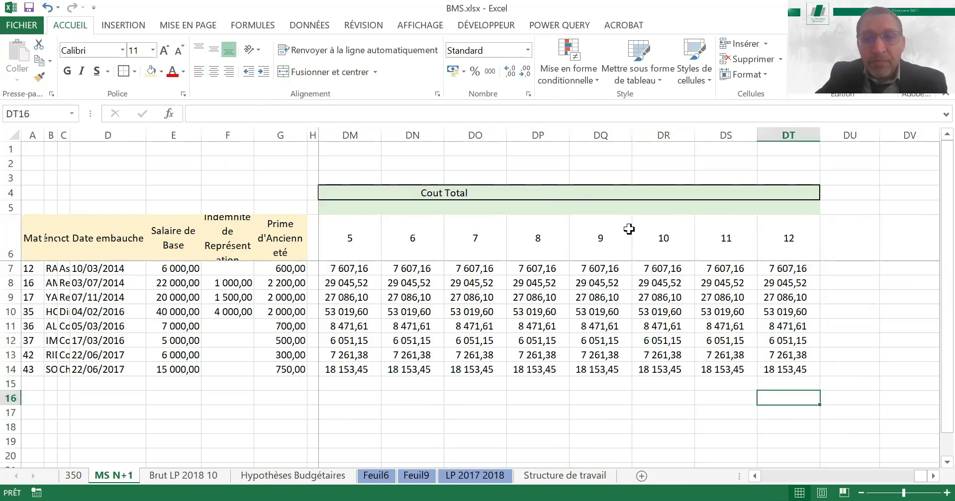
pyautogui.press('Up')
pyautogui.press('Up')
pyautogui.press('Up')
pyautogui.press('Up')
pyautogui.press('Up')
pyautogui.press('Up')
pyautogui.press('Up')
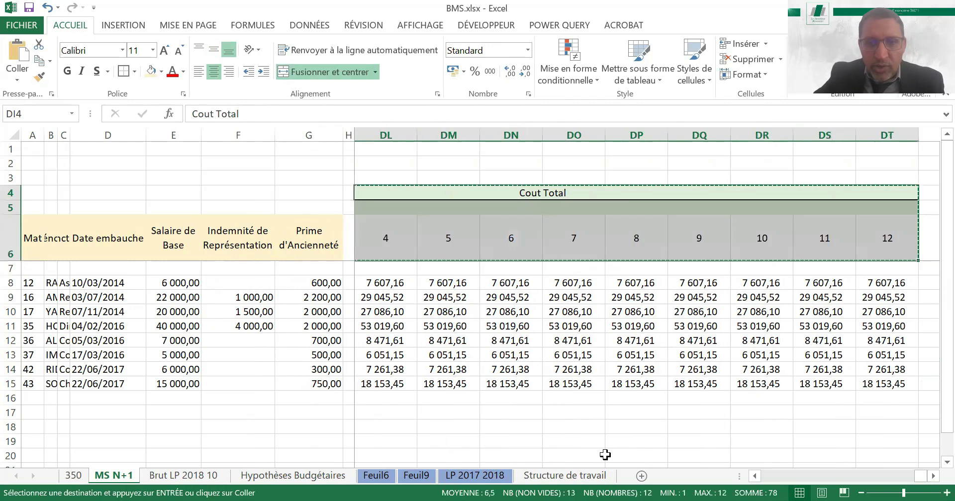
# Open the Structure de travail sheet to check the list of budgeting steps
pyautogui.click(566, 476)
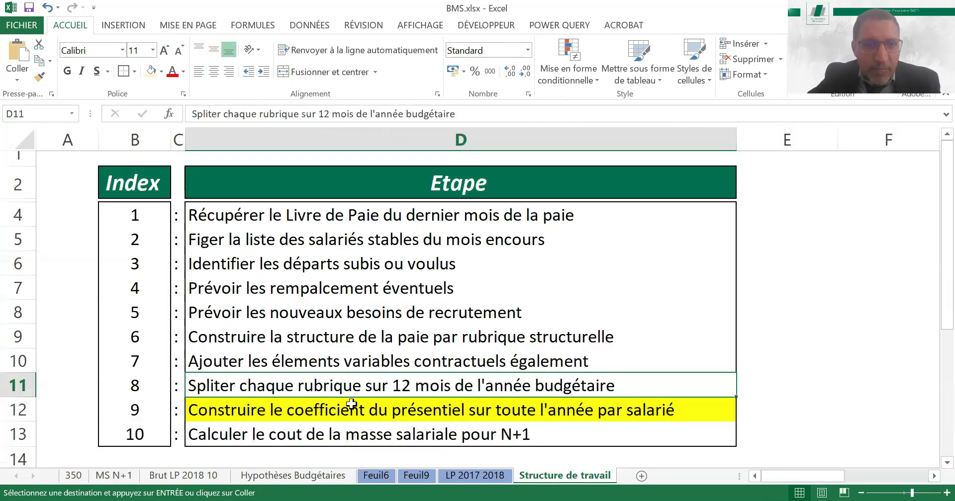
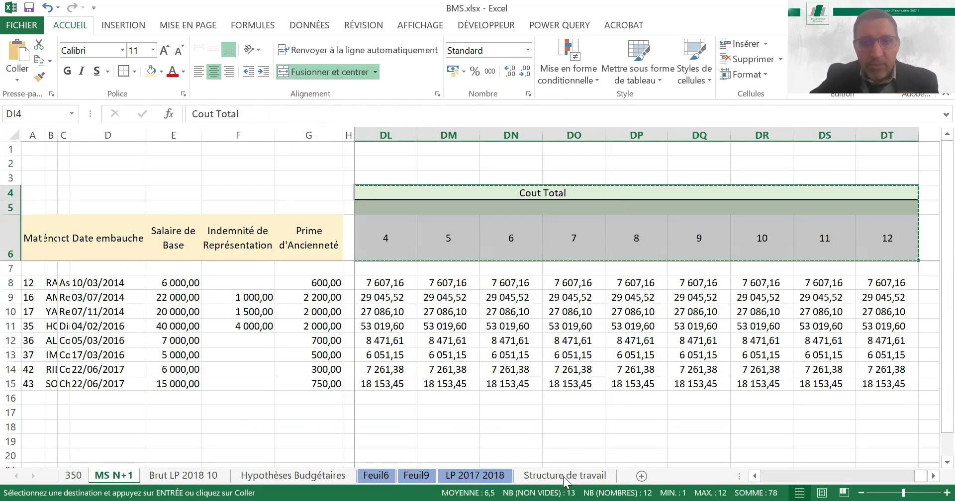
# Check the step on building the yearly presence coefficient in Structure de travail, and return to the MS N+1 sheet
pyautogui.click(565, 476)
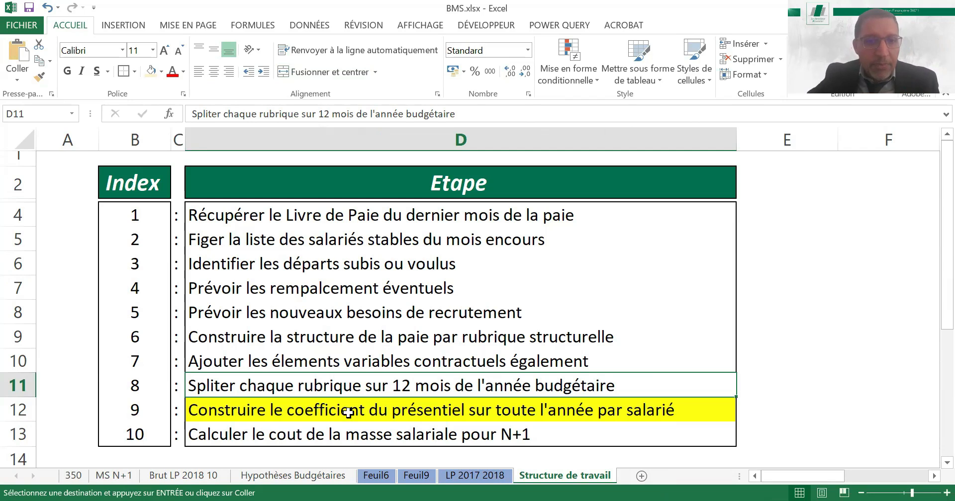
pyautogui.click(348, 408)
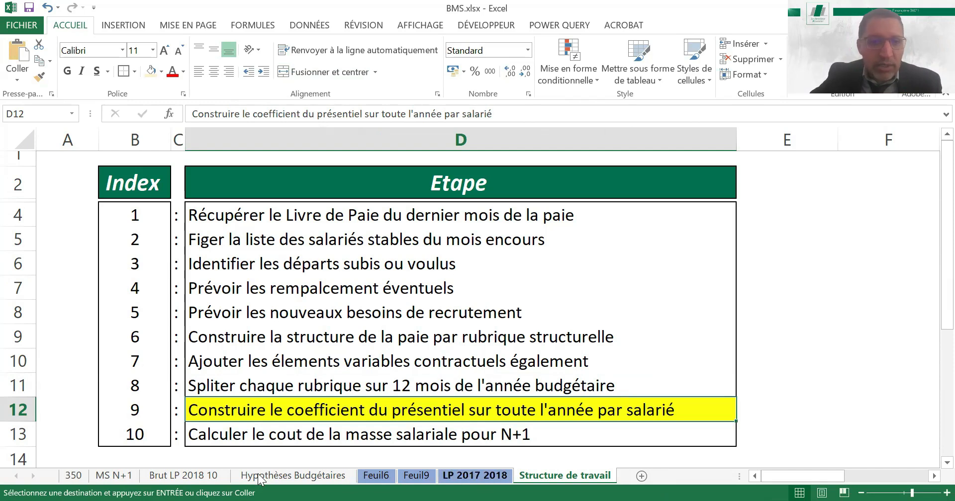
pyautogui.click(121, 479)
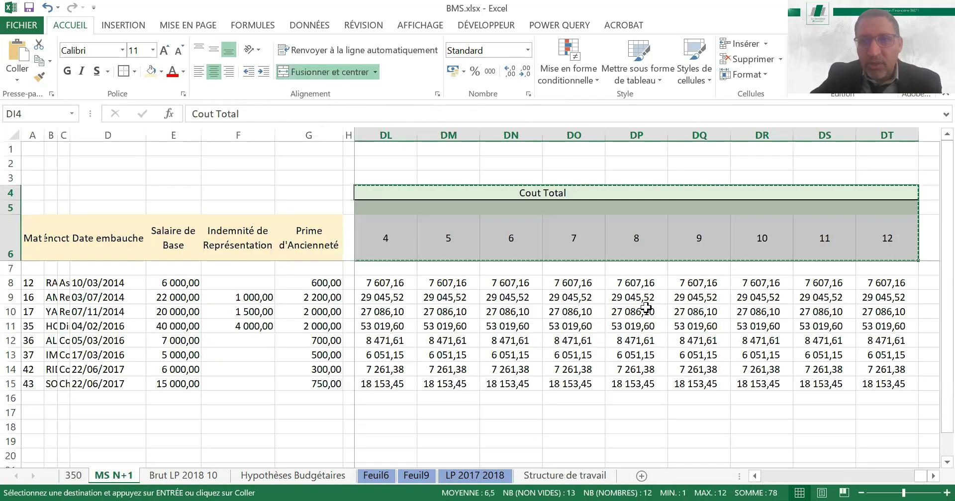
# Paste the copied Cout Total header block with months 1 to 12 at DV4, one blank column after DT
pyautogui.press('Right')
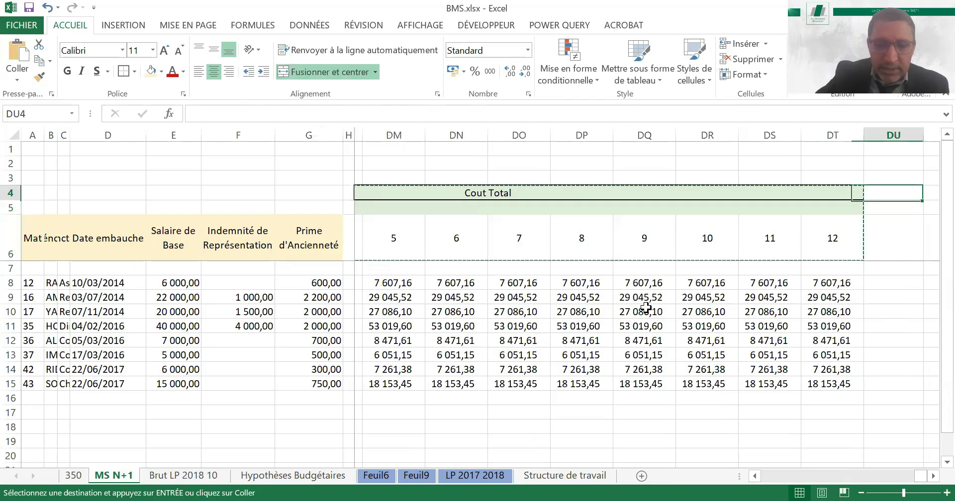
pyautogui.press('Right')
pyautogui.hotkey('ctrl', 'v')
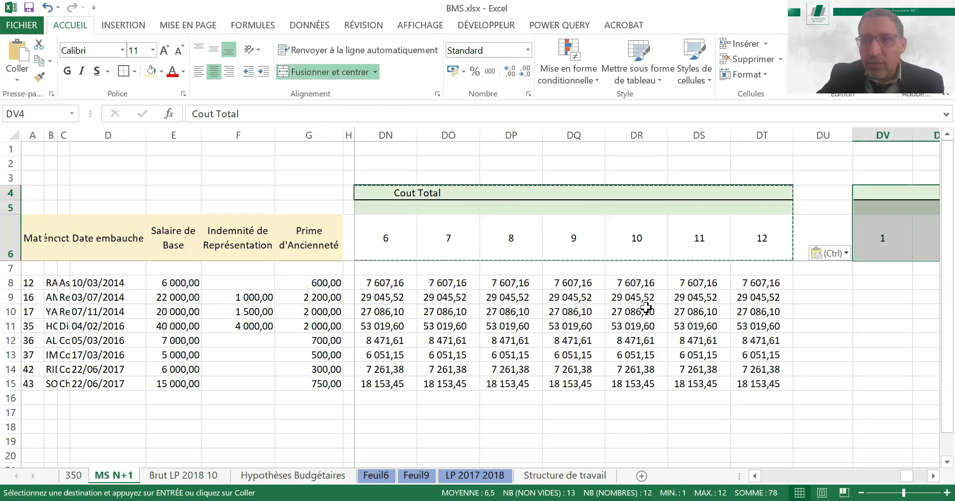
# Enter 1 in DV8 as the first employee's presence coefficient for month 1
pyautogui.press('Down')
pyautogui.press('Down')
pyautogui.press('Down')
pyautogui.press('Right')
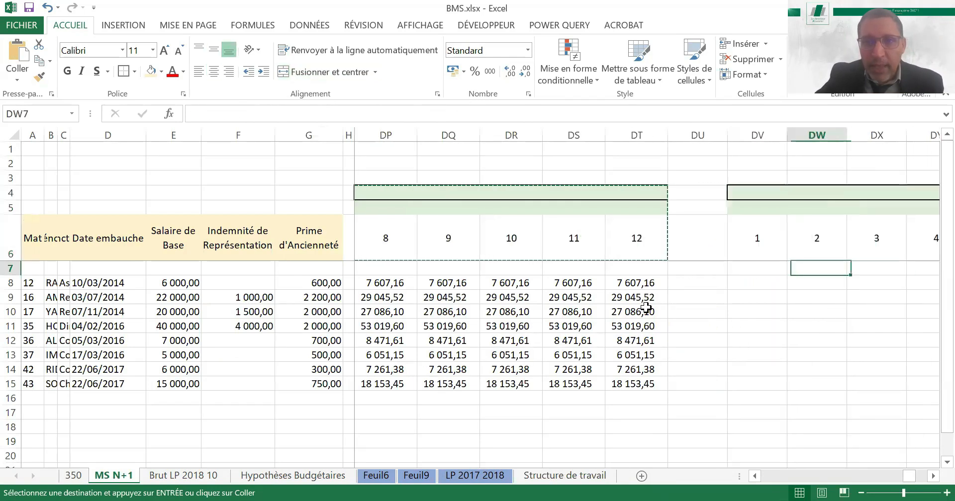
pyautogui.press('Left')
pyautogui.press('Down')
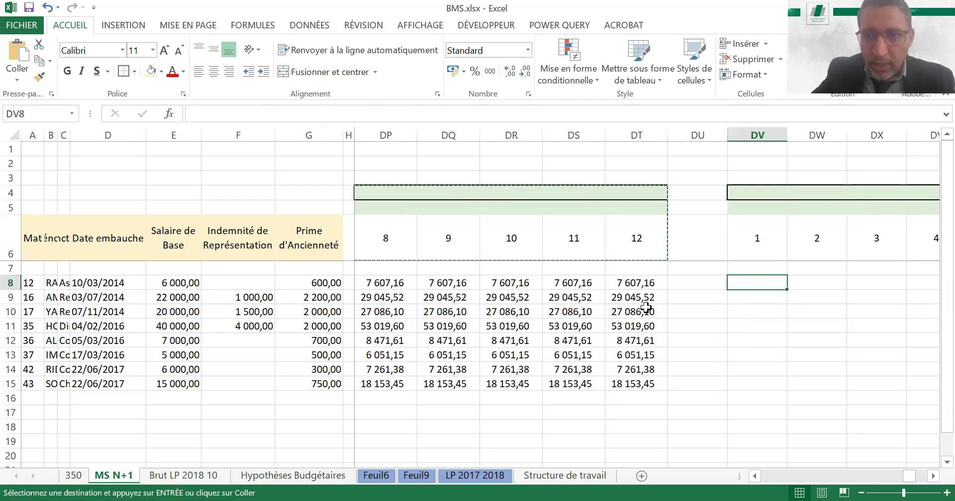
pyautogui.write('1')
pyautogui.press('Return')
pyautogui.press('Up')
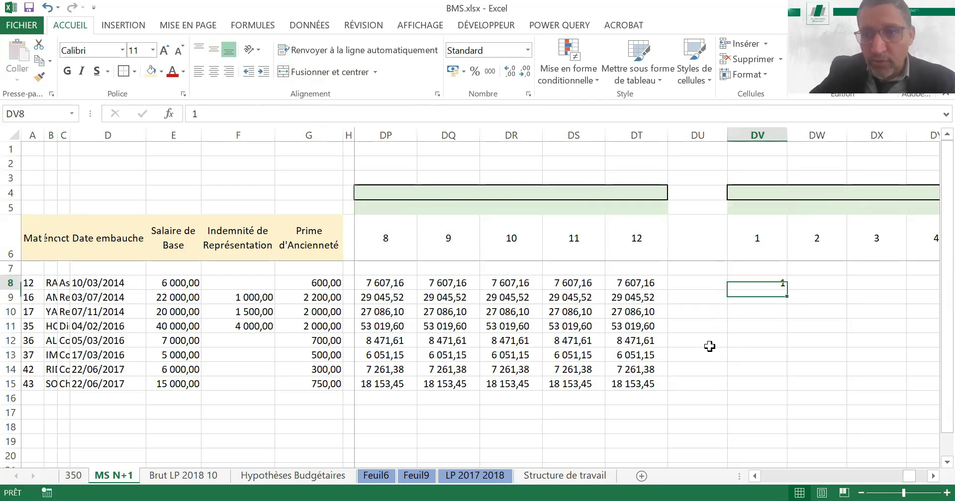
# Enter a formula in DV9 that refers to the coefficient in the cell above, =+DV8
pyautogui.click(791, 295)
pyautogui.click(775, 295)
pyautogui.write('+')
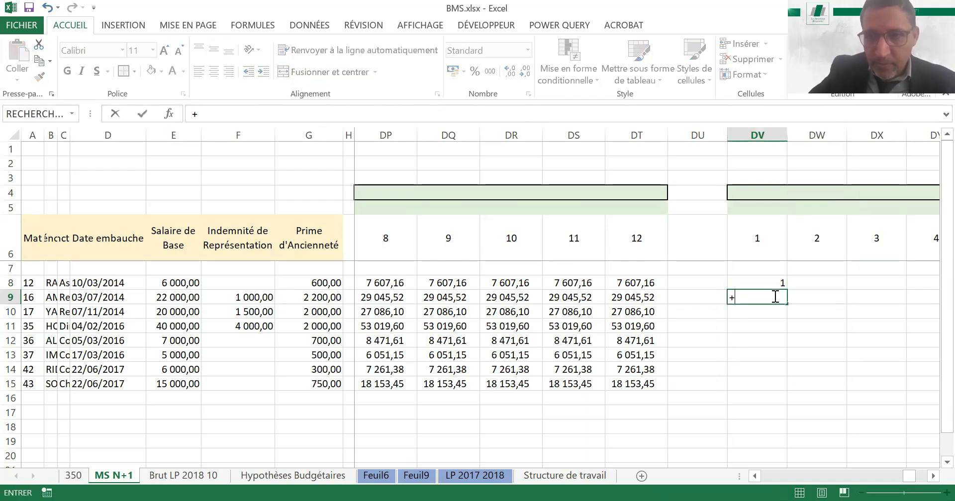
pyautogui.press('Up')
pyautogui.hotkey('ctrl', 'Return')
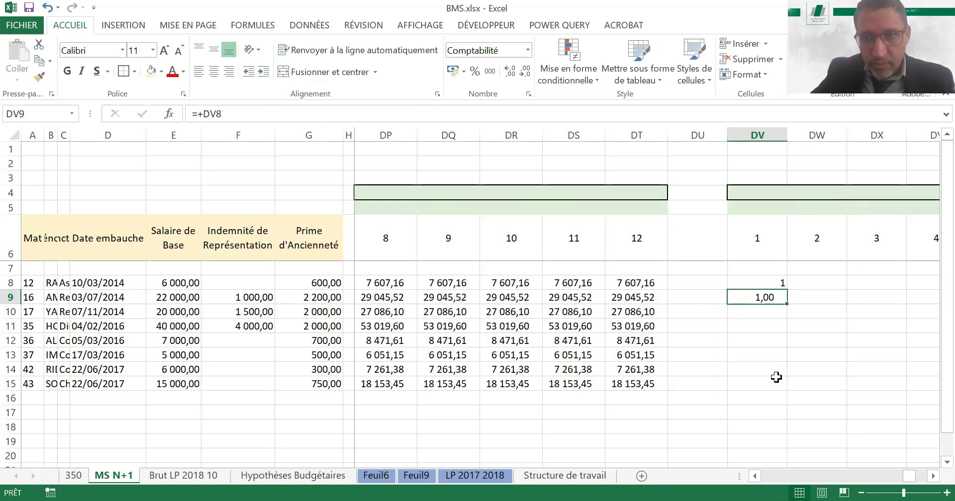
# Copy the DV9 formula down to the remaining employees through DV15
pyautogui.hotkey('ctrl', 'c')
pyautogui.press('Down')
pyautogui.hotkey('shift', 'Down')
pyautogui.moveTo(777, 379); pyautogui.dragTo(776, 378)
pyautogui.hotkey('ctrl', 'v')
# Format the month 1 coefficients in DV8:DV15 consistently as numbers without decimals
pyautogui.press('Up')
pyautogui.press('Up')
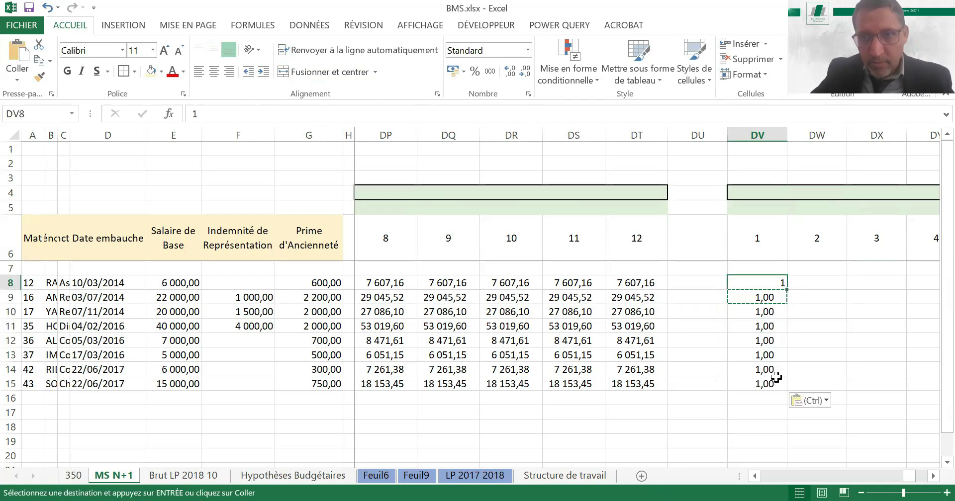
pyautogui.keyDown('shift'); pyautogui.click(775, 378); pyautogui.keyUp('shift')
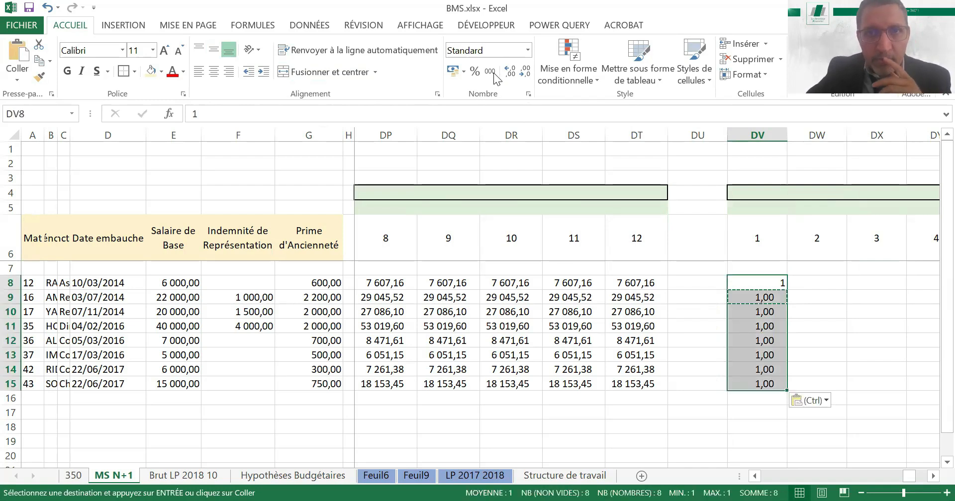
pyautogui.click(510, 71)
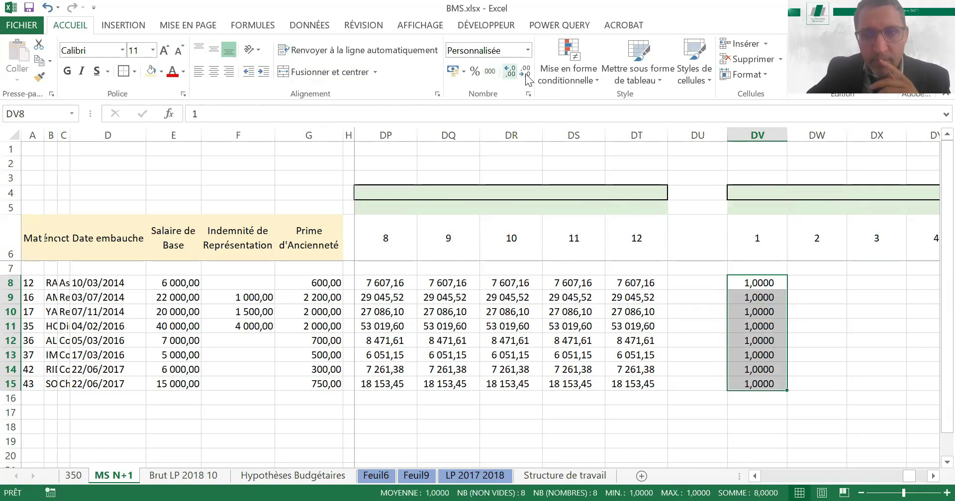
pyautogui.click(525, 75)
pyautogui.click(526, 74)
pyautogui.click(525, 74)
pyautogui.click(525, 74)
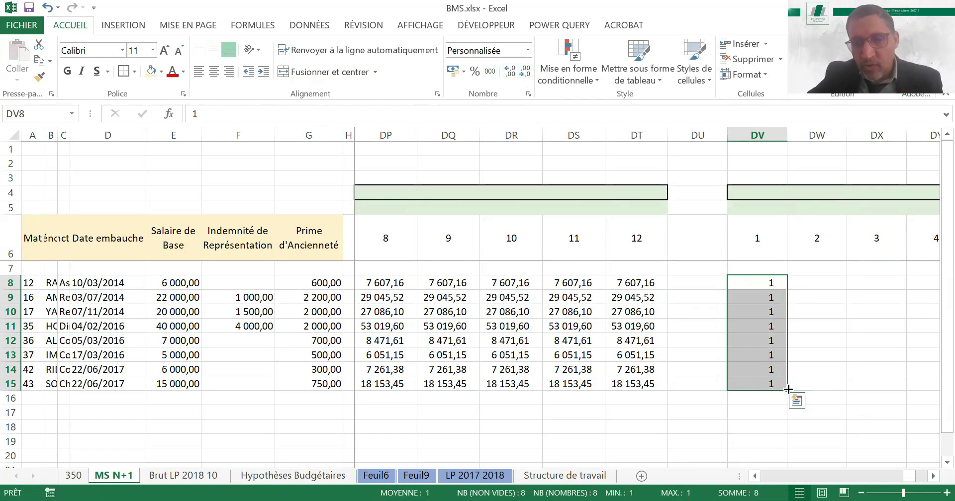
# Try to fill DV8:DV15 across to month 12 in column EG, and undo the fill
pyautogui.moveTo(788, 389); pyautogui.dragTo(937, 375)
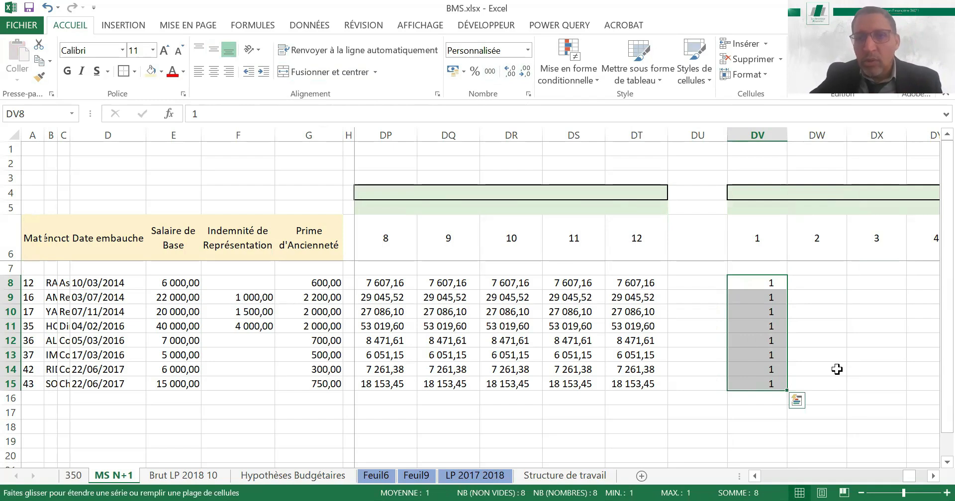
pyautogui.moveTo(837, 369); pyautogui.dragTo(695, 283)
pyautogui.click(695, 284)
pyautogui.press('Left')
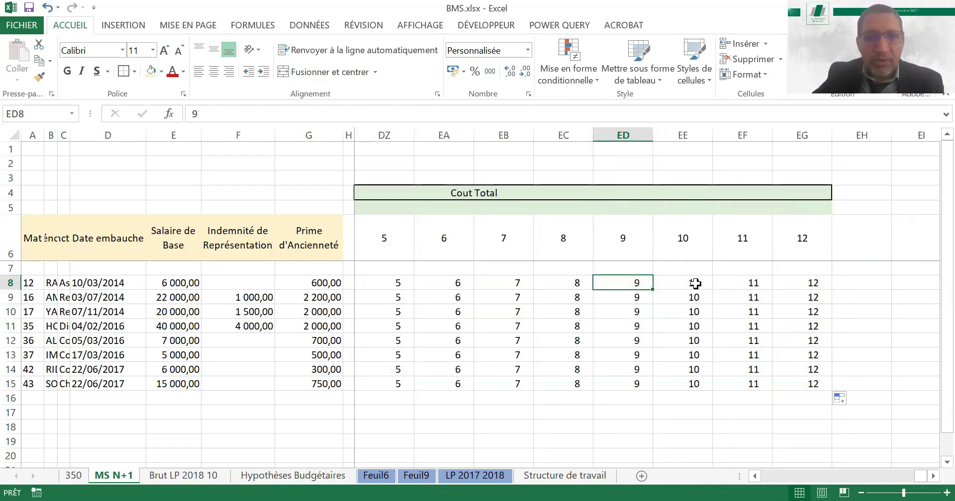
pyautogui.press('Left')
pyautogui.press('Left')
pyautogui.press('Left')
pyautogui.press('Left')
pyautogui.press('Left')
pyautogui.press('Left')
pyautogui.press('Left')
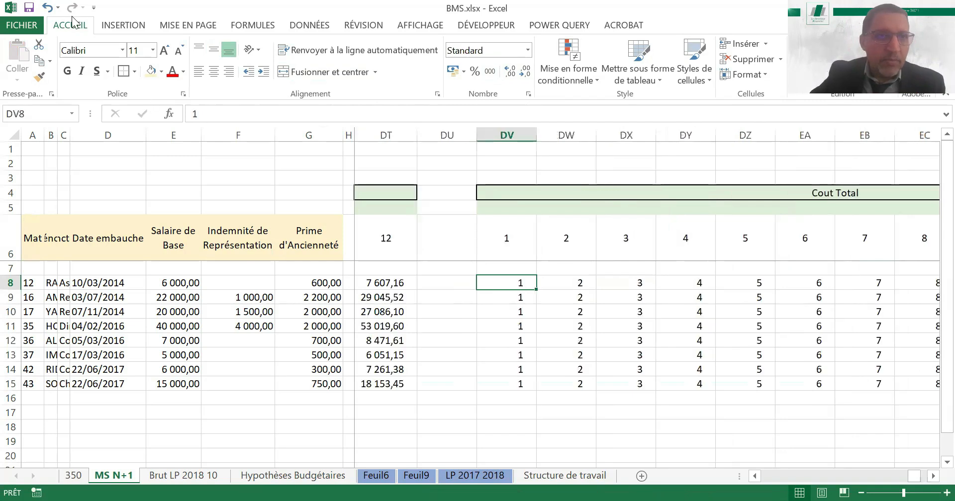
pyautogui.click(48, 8)
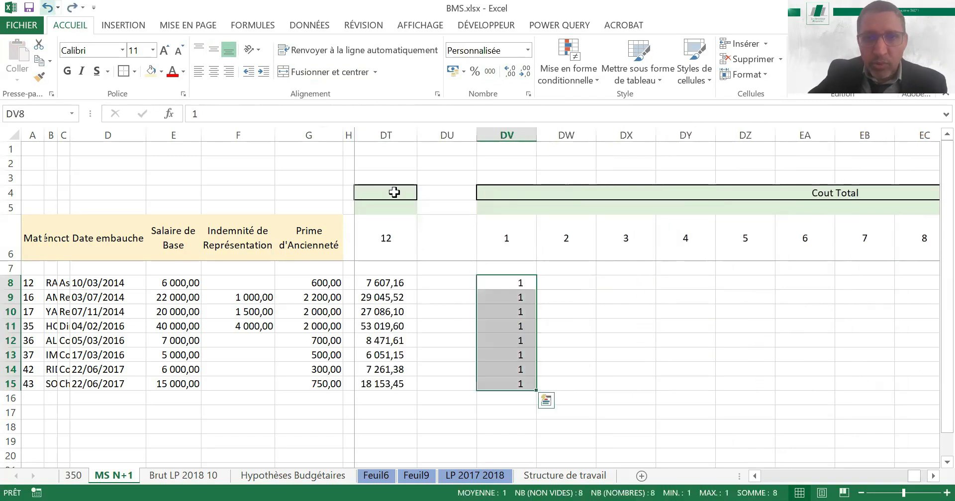
# Enter =+DV8 in DW8 so the month 2 coefficient follows the previous month
pyautogui.click(557, 284)
pyautogui.write('+')
pyautogui.press('Left')
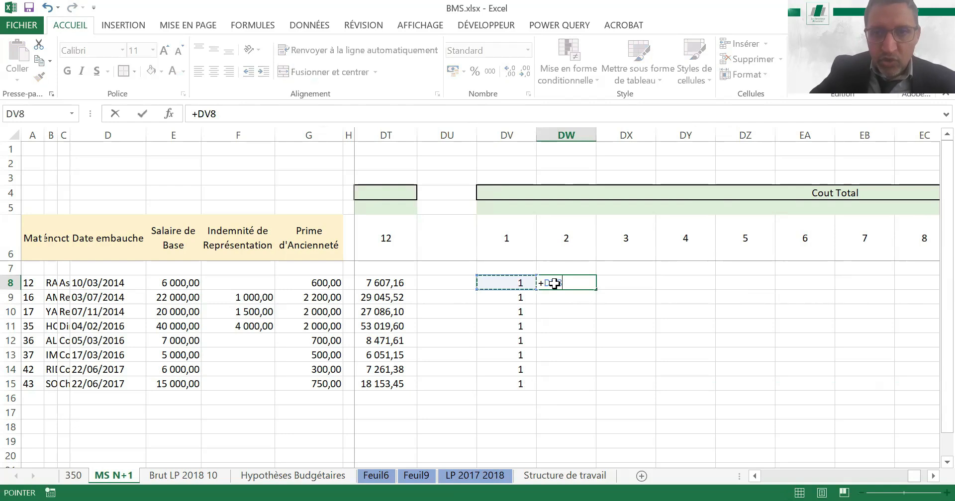
pyautogui.hotkey('ctrl', 'Return')
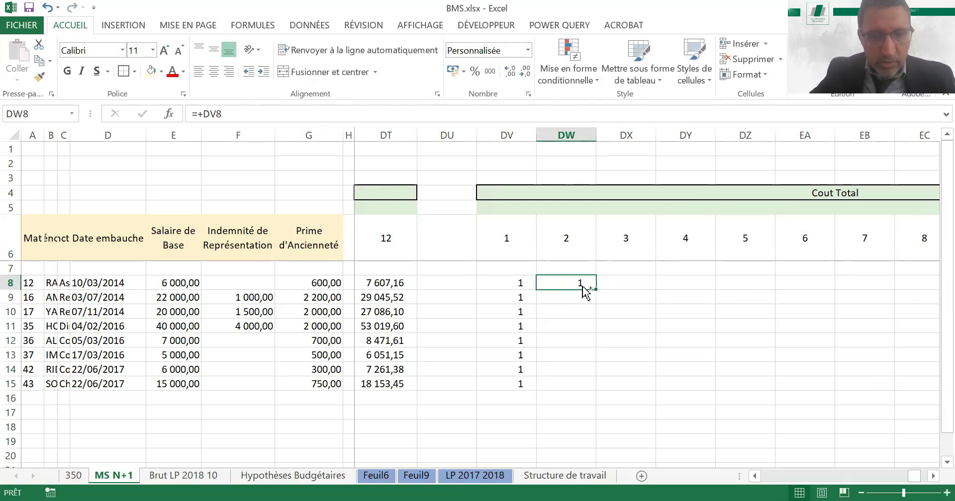
# Copy the DW8 formula down to the other employees in DW9:DW15
pyautogui.hotkey('ctrl', 'c')
pyautogui.press('Down')
pyautogui.hotkey('shift', 'Down')
pyautogui.hotkey('shift', 'Down')
pyautogui.hotkey('shift', 'Down')
pyautogui.hotkey('shift', 'Down')
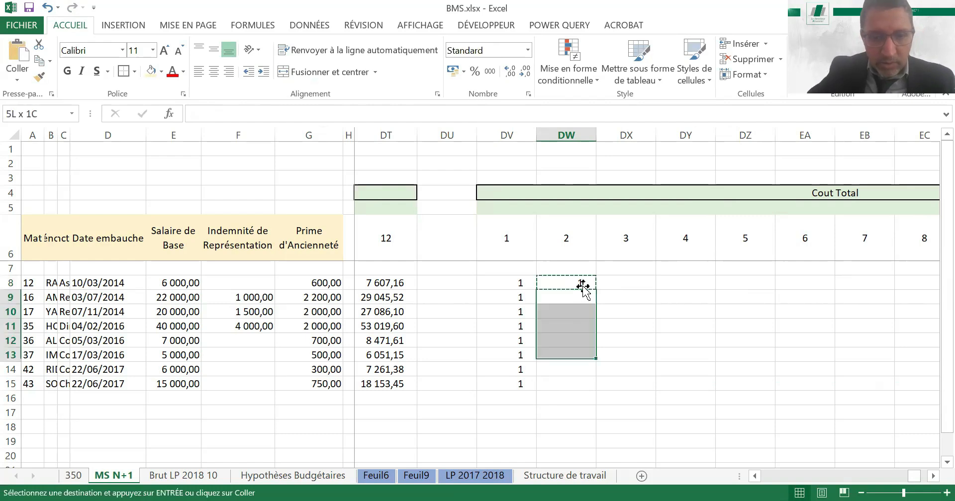
pyautogui.hotkey('shift', 'Down')
pyautogui.hotkey('shift', 'Down')
pyautogui.hotkey('ctrl', 'v')
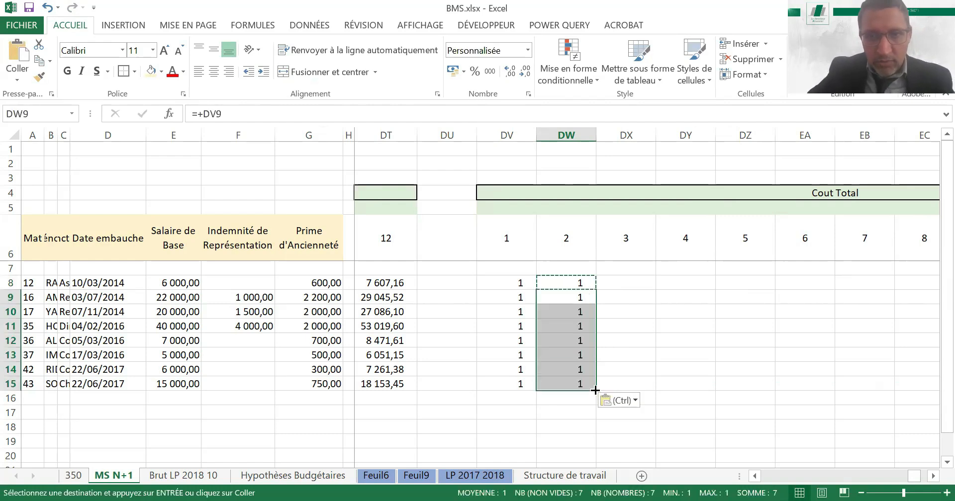
# Fill the DW8:DW15 coefficient formulas across to month 12 in column EG
pyautogui.moveTo(575, 282); pyautogui.dragTo(577, 325)
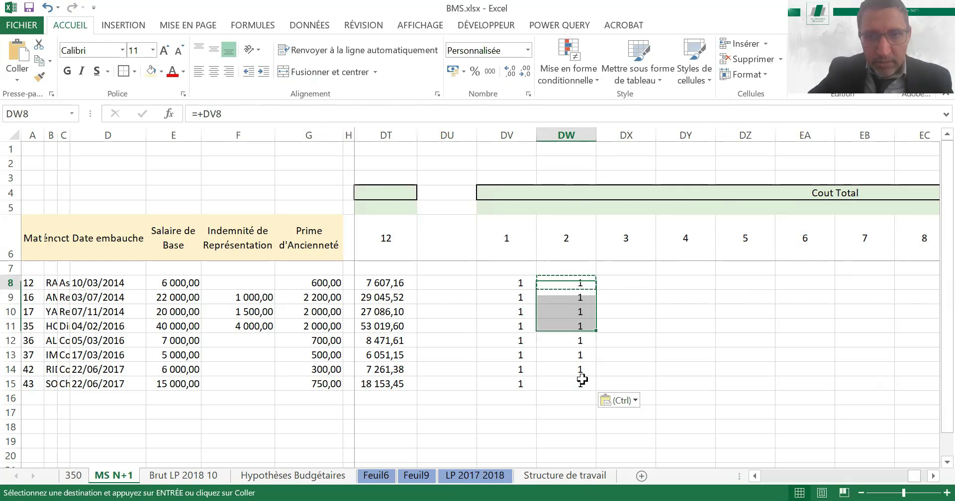
pyautogui.moveTo(582, 379); pyautogui.dragTo(582, 382)
pyautogui.moveTo(835, 393); pyautogui.dragTo(812, 244)
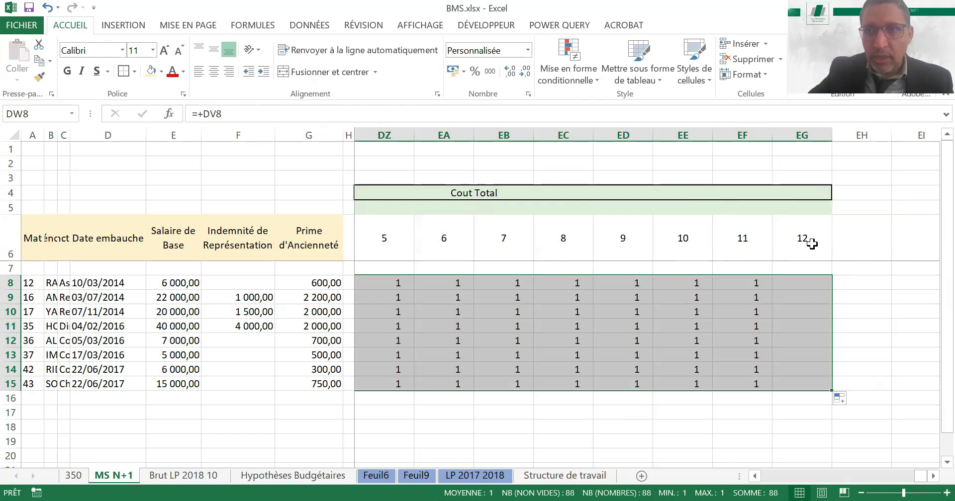
# Autofit the widths of the coefficient columns DV to EG
pyautogui.doubleClick(778, 135)
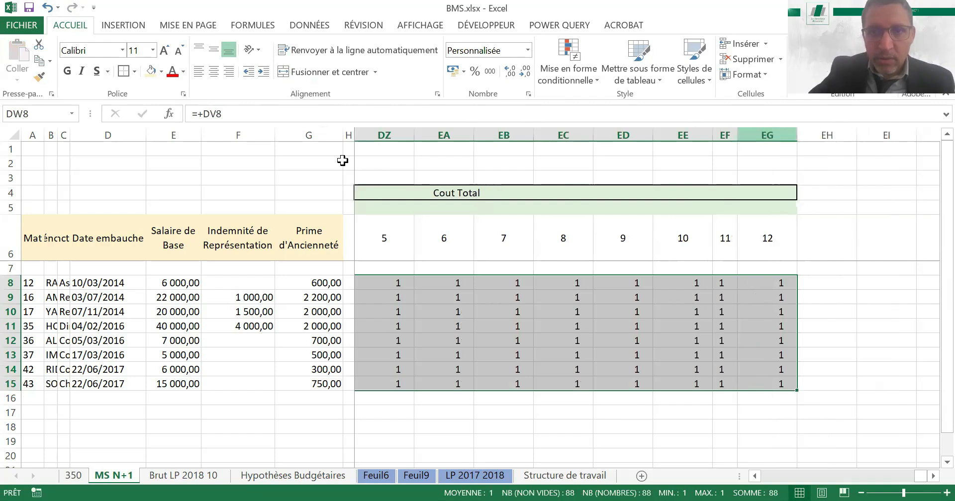
pyautogui.moveTo(343, 160); pyautogui.dragTo(499, 174)
pyautogui.doubleClick(536, 135)
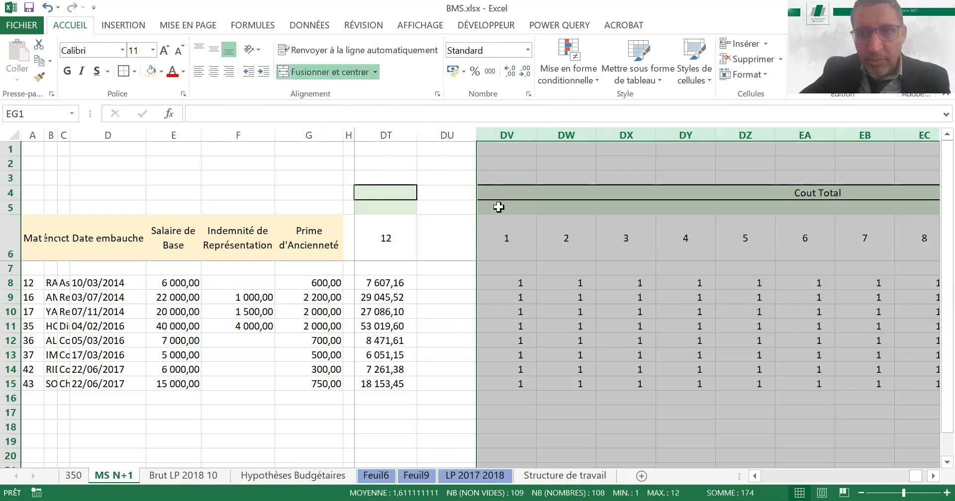
pyautogui.click(617, 284)
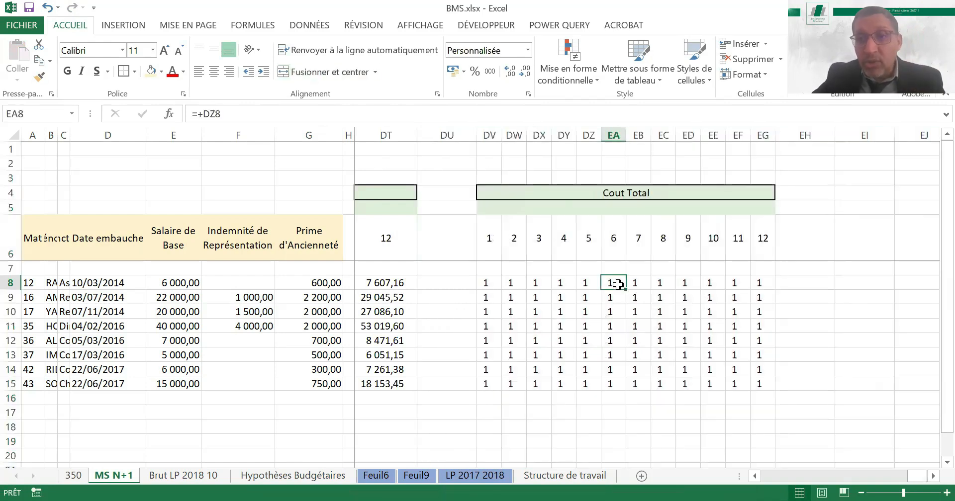
pyautogui.click(730, 283)
# Copy the header block DV4:EG6 with months 1 to 12 to EI4, one blank column after EG
pyautogui.moveTo(626, 193); pyautogui.dragTo(626, 230)
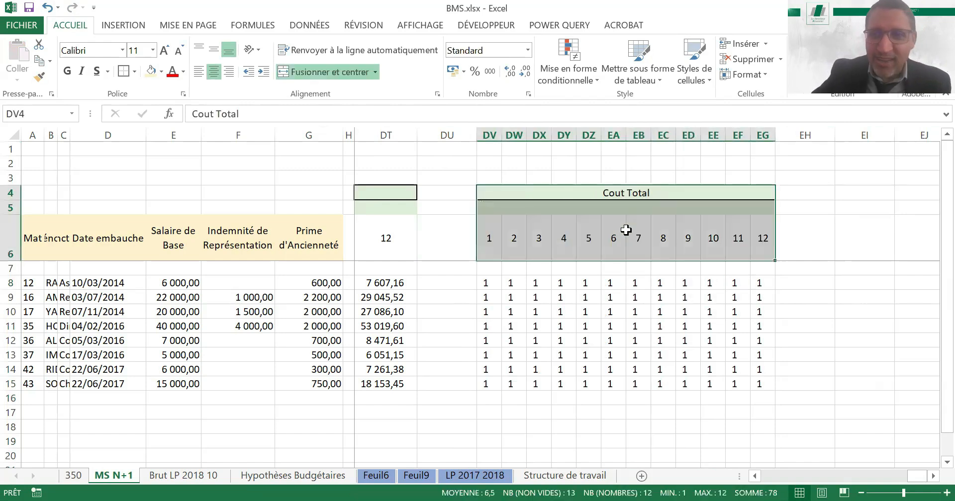
pyautogui.hotkey('ctrl', 'c')
pyautogui.press('Right')
pyautogui.press('Right')
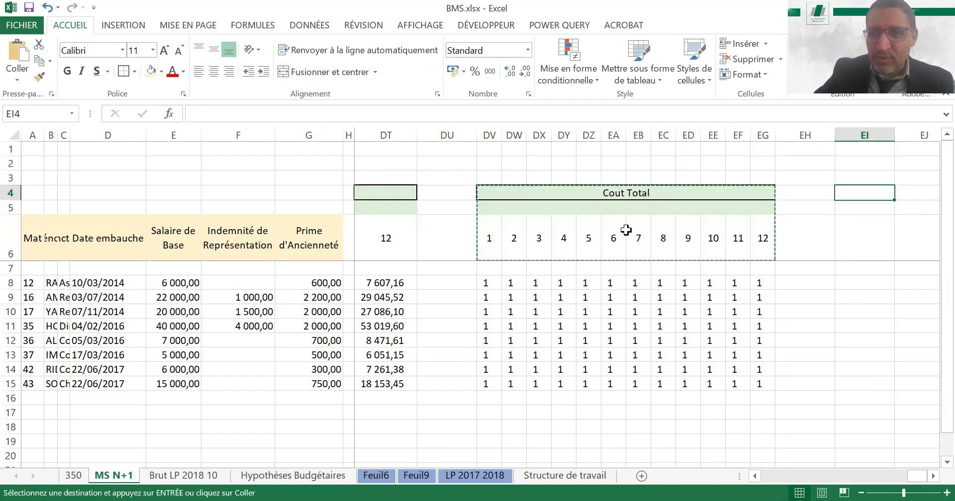
pyautogui.press('Right')
pyautogui.press('Right')
pyautogui.press('Right')
pyautogui.press('Right')
pyautogui.press('Right')
pyautogui.press('Right')
pyautogui.press('Right')
pyautogui.press('Right')
pyautogui.press('Right')
pyautogui.press('Right')
pyautogui.press('Right')
pyautogui.press('Right')
pyautogui.press('Right')
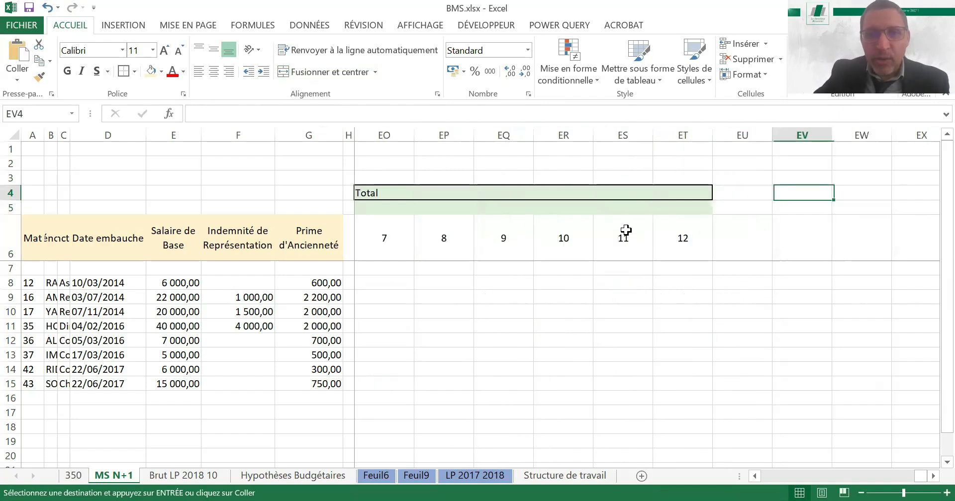
pyautogui.press('Left')
pyautogui.press('Left')
pyautogui.press('Left')
pyautogui.press('Left')
pyautogui.press('Left')
pyautogui.press('Left')
pyautogui.press('Left')
pyautogui.press('Left')
pyautogui.press('Left')
pyautogui.press('Left')
pyautogui.press('Left')
pyautogui.press('Left')
pyautogui.press('Left')
pyautogui.press('Left')
pyautogui.press('Down')
pyautogui.press('Down')
pyautogui.press('Right')
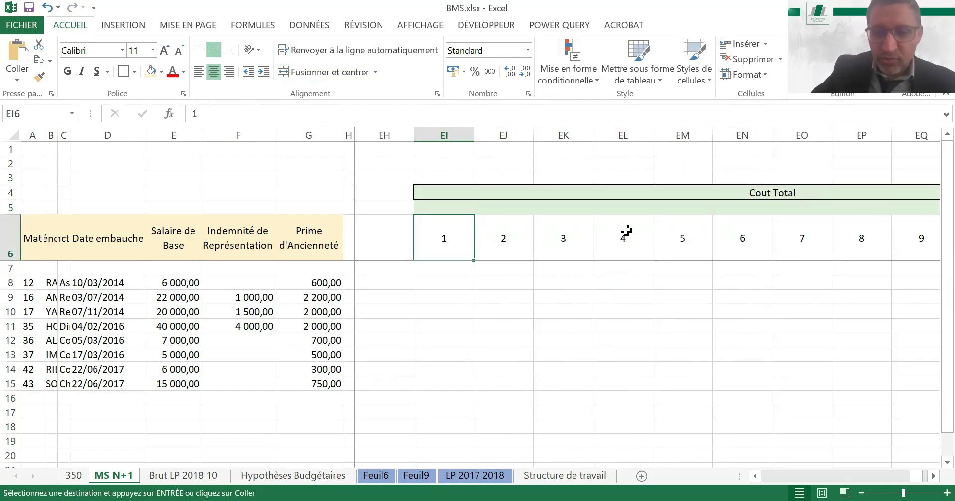
pyautogui.press('Down')
pyautogui.write('+')
pyautogui.press('Left')
pyautogui.press('Left')
pyautogui.press('Left')
pyautogui.press('Left')
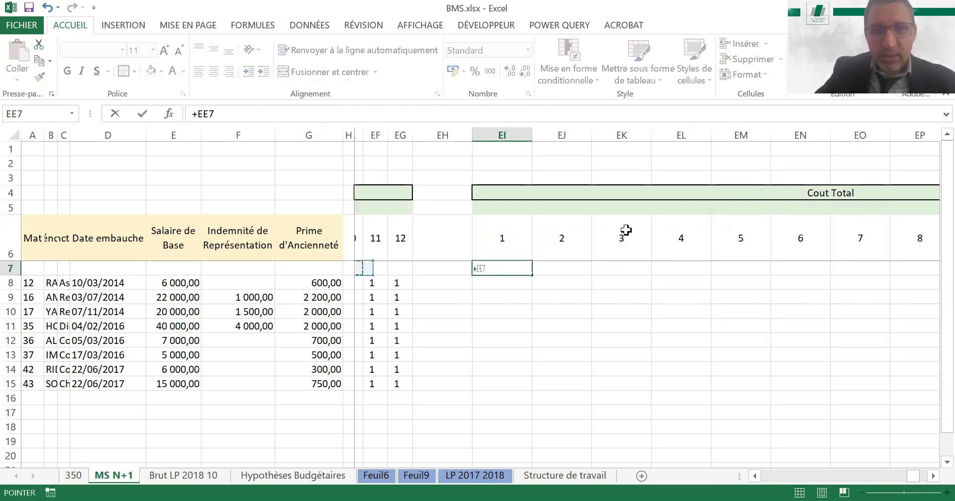
pyautogui.press('Left')
pyautogui.press('Left')
pyautogui.press('Left')
pyautogui.press('Escape')
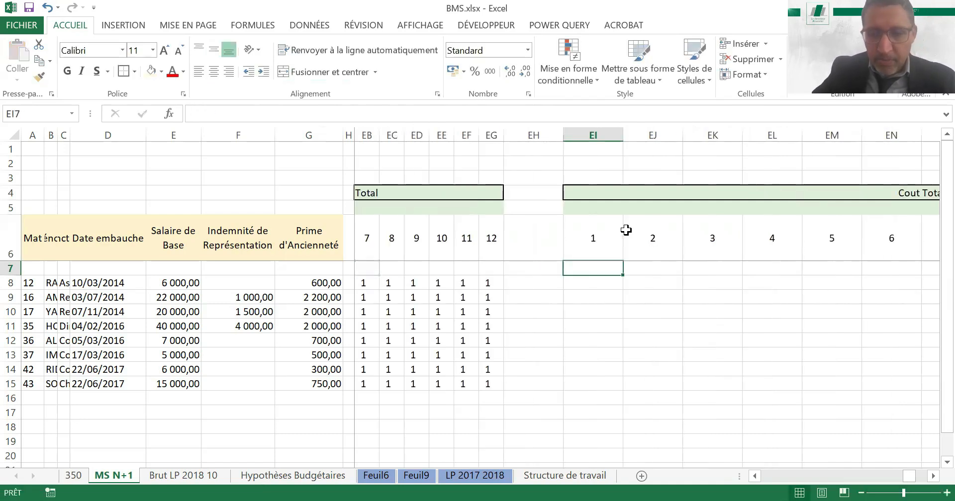
pyautogui.press('Down')
pyautogui.write('+')
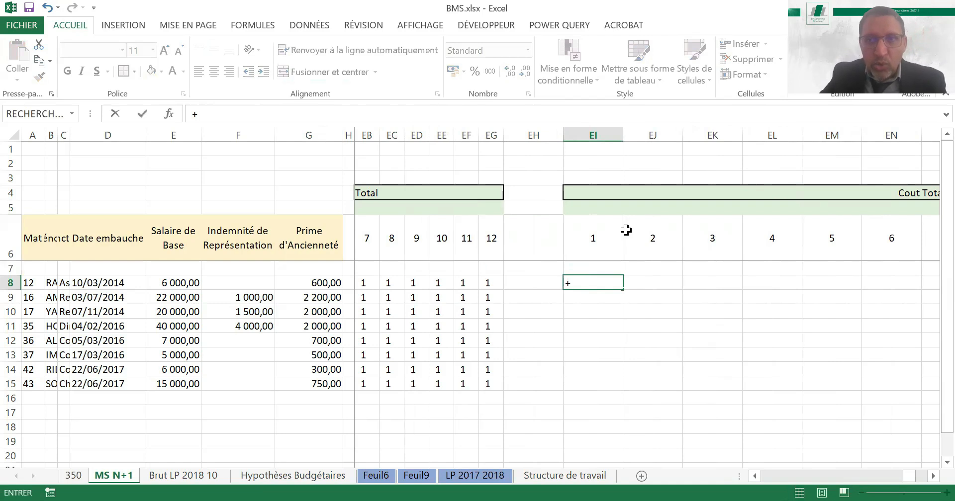
pyautogui.press('Left')
pyautogui.press('Left')
pyautogui.press('Left')
pyautogui.press('Left')
pyautogui.press('Left')
pyautogui.press('Left')
pyautogui.press('Left')
pyautogui.press('Left')
pyautogui.press('Left')
pyautogui.press('Left')
pyautogui.press('Left')
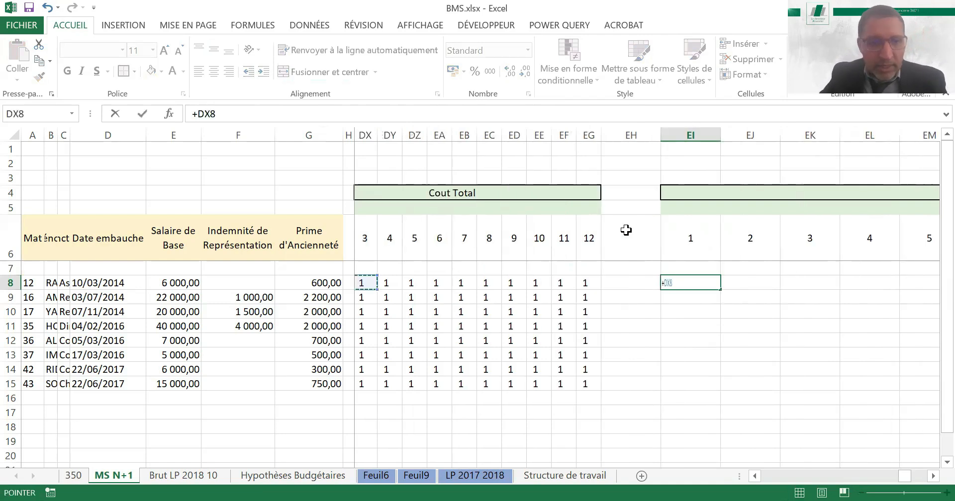
pyautogui.press('Left')
pyautogui.press('Left')
pyautogui.press('Left')
pyautogui.press('Left')
pyautogui.press('Escape')
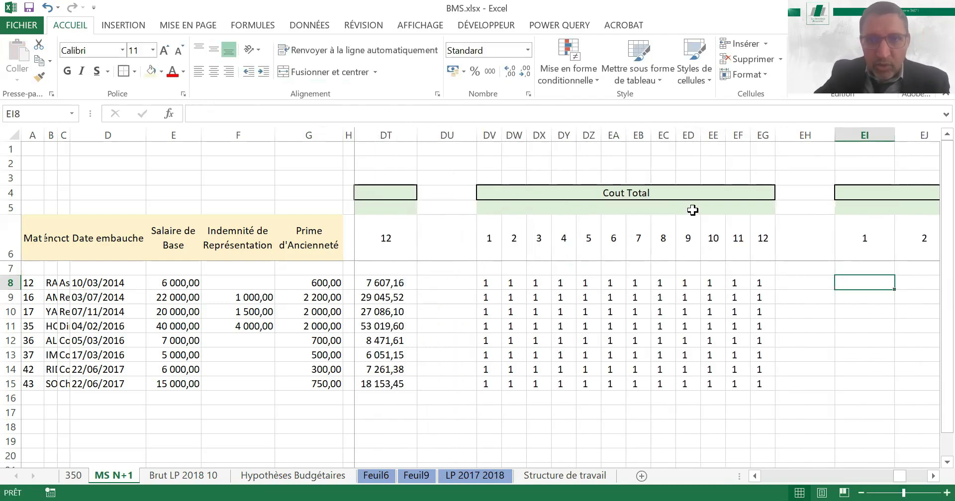
# Retitle the merged header DV4 above the monthly coefficients as "Coefficient Présentiel"
pyautogui.click(636, 193)
pyautogui.write('Coefficien')
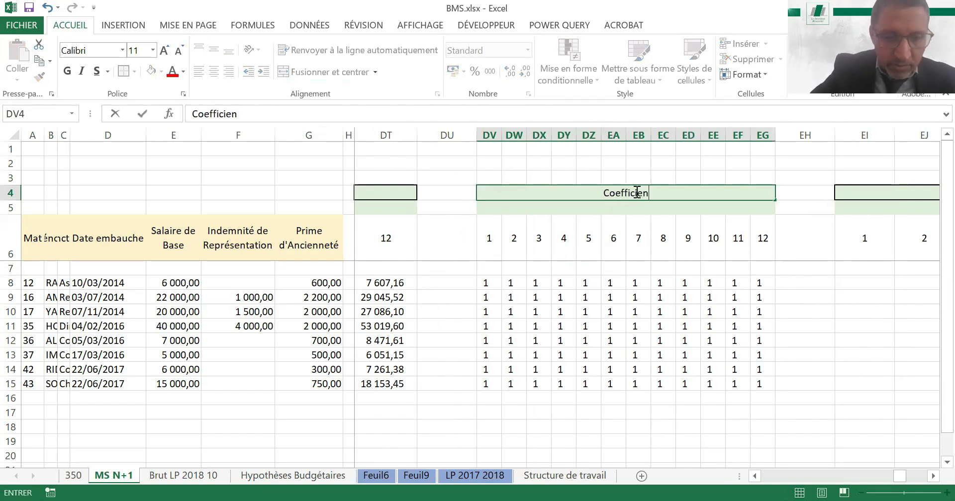
pyautogui.write('t Présentiel')
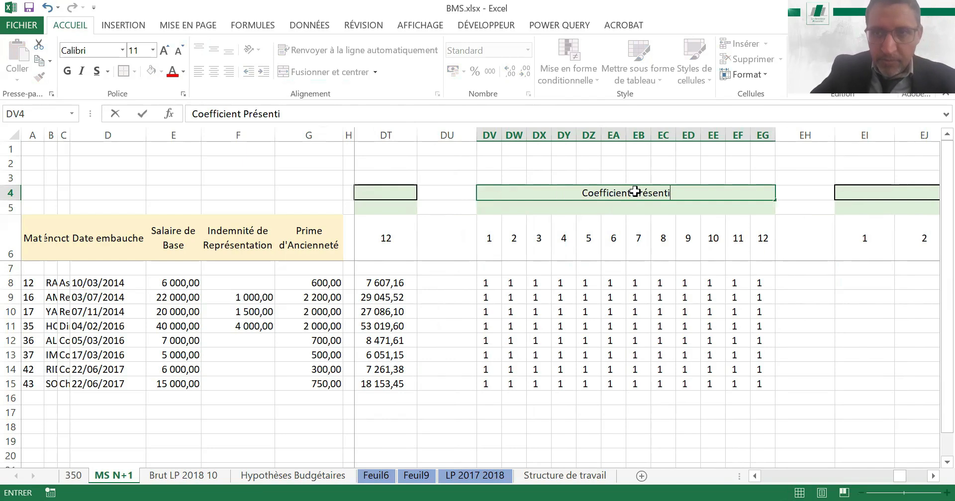
pyautogui.press('Return')
# Retitle the merged header EI4 above the copied month block as "Budget MS"
pyautogui.press('Up')
pyautogui.hotkey('ctrl', 'Right')
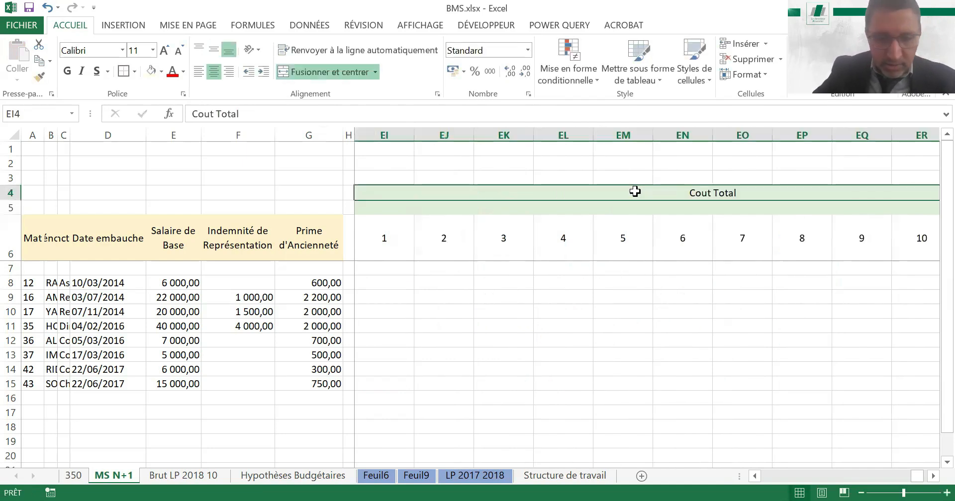
pyautogui.write('Budget MS')
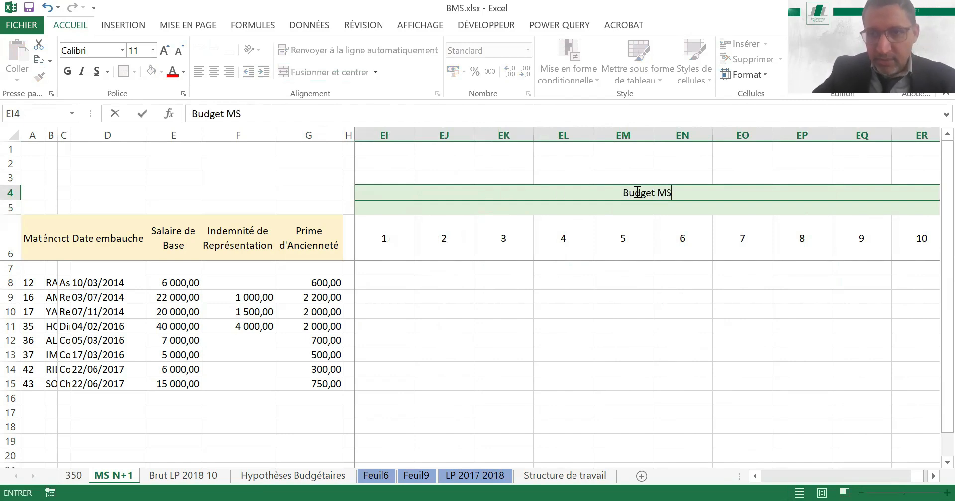
pyautogui.press('Return')
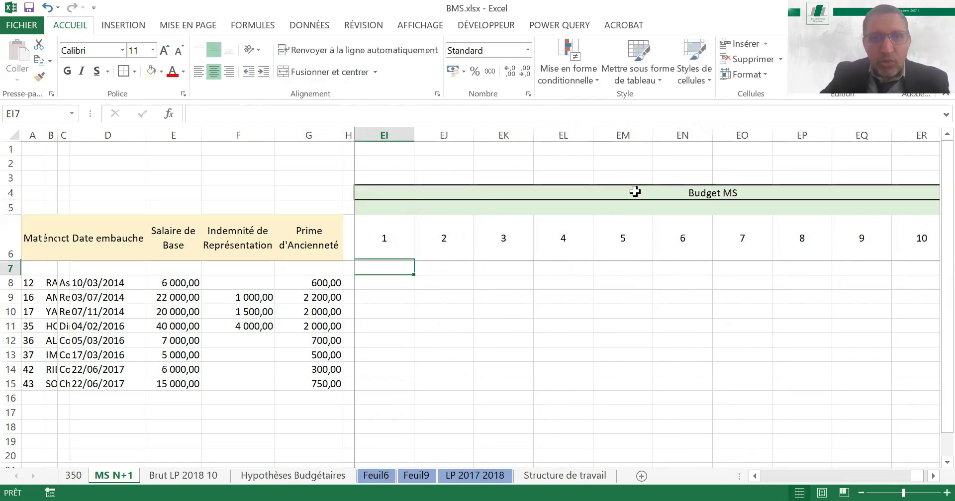
pyautogui.press('Down')
pyautogui.press('Up')
pyautogui.write('=')
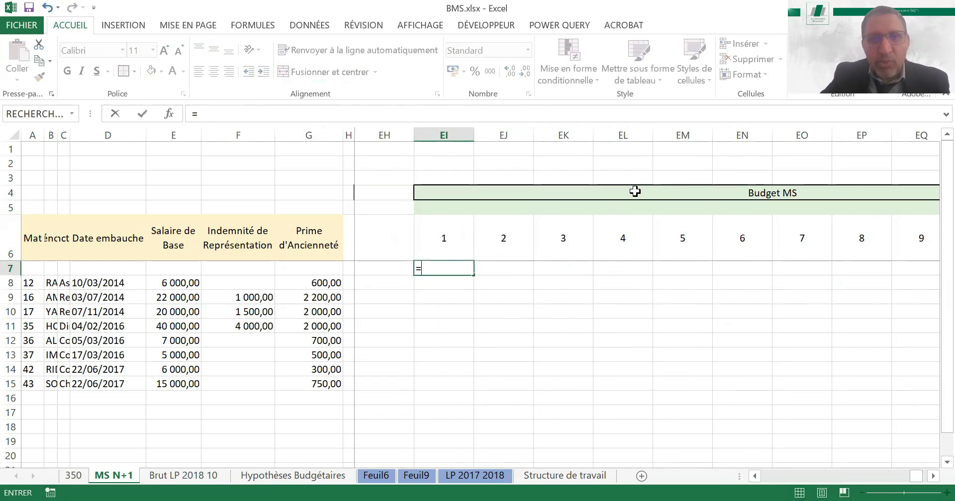
pyautogui.press('Left')
pyautogui.press('Left')
pyautogui.press('Left')
pyautogui.press('Left')
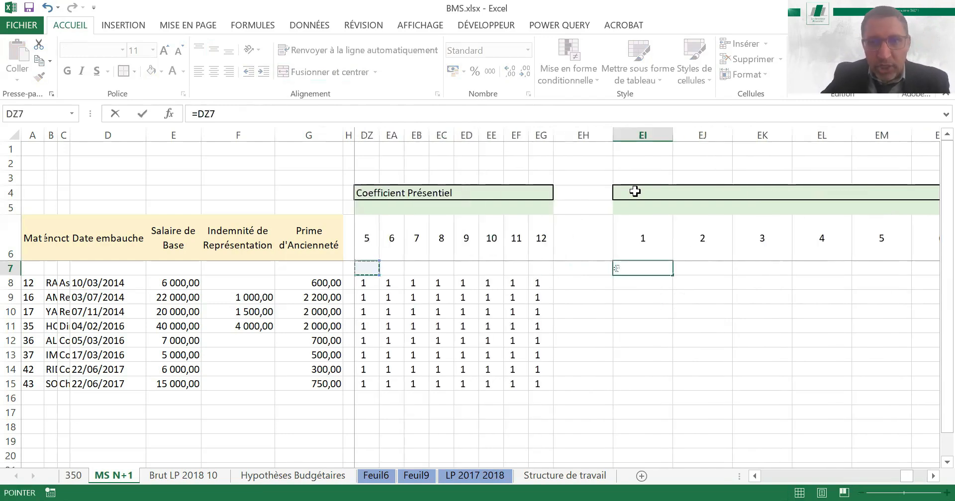
pyautogui.press('Return')
# Enter the formula =DV8*DI8 in EI8, multiplying the month 1 presence coefficient by the month 1 Cout Total
pyautogui.write('=')
pyautogui.press('Left')
pyautogui.press('Left')
pyautogui.hotkey('ctrl', 'Left')
pyautogui.press('Left')
pyautogui.press('Left')
pyautogui.press('Left')
pyautogui.press('Left')
pyautogui.press('Left')
pyautogui.press('Left')
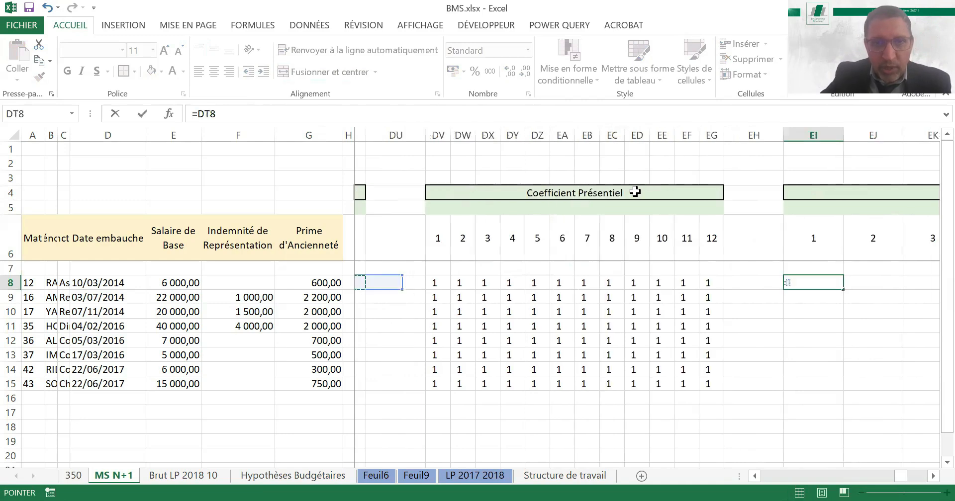
pyautogui.press('Right')
pyautogui.press('Right')
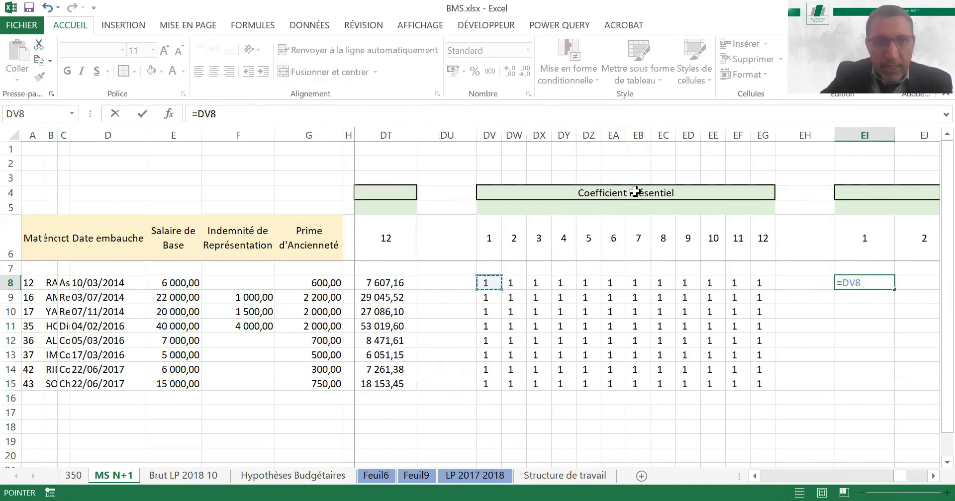
pyautogui.write('µ')
pyautogui.press('BackSpace')
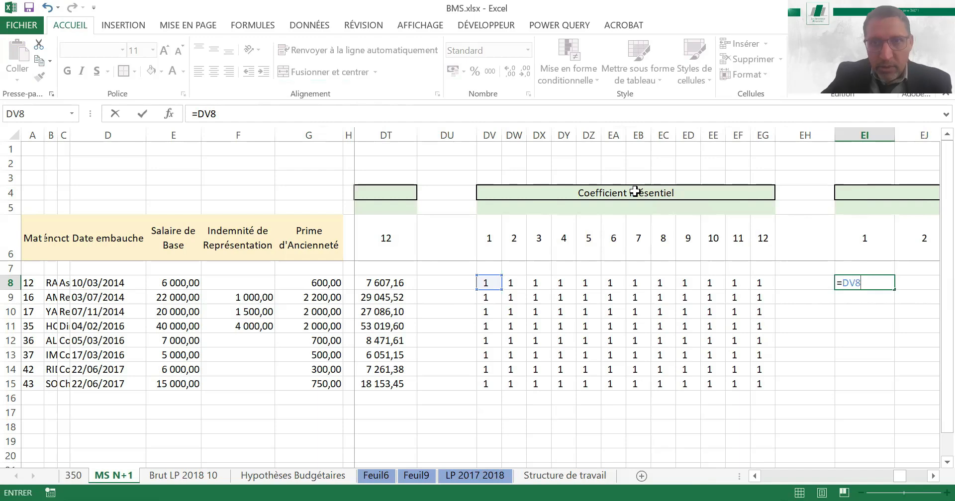
pyautogui.write('*')
pyautogui.press('Left')
pyautogui.press('Left')
pyautogui.press('Left')
pyautogui.press('Left')
pyautogui.press('Left')
pyautogui.press('Left')
pyautogui.press('Left')
pyautogui.press('Left')
pyautogui.press('Left')
pyautogui.press('Left')
pyautogui.press('Left')
pyautogui.press('Left')
pyautogui.press('Left')
pyautogui.press('Left')
pyautogui.press('Left')
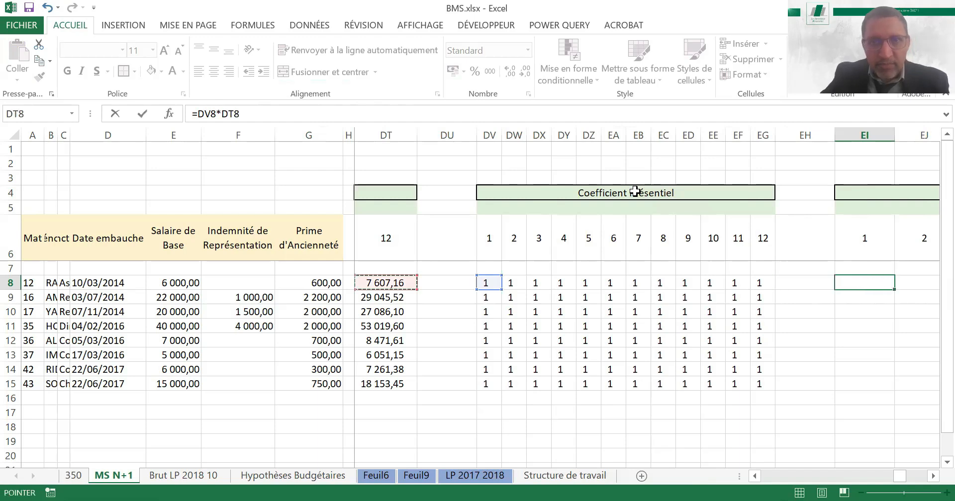
pyautogui.press('Left')
pyautogui.press('Left')
pyautogui.press('Left')
pyautogui.press('Left')
pyautogui.press('Left')
pyautogui.press('Left')
pyautogui.press('Left')
pyautogui.press('Left')
pyautogui.press('Left')
pyautogui.press('Left')
pyautogui.press('Left')
pyautogui.press('Left')
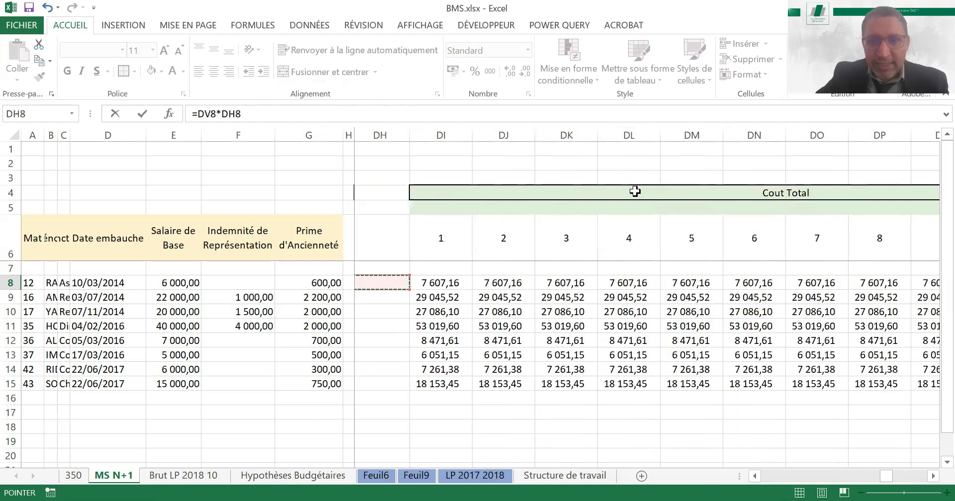
pyautogui.press('Right')
pyautogui.hotkey('ctrl', 'Return')
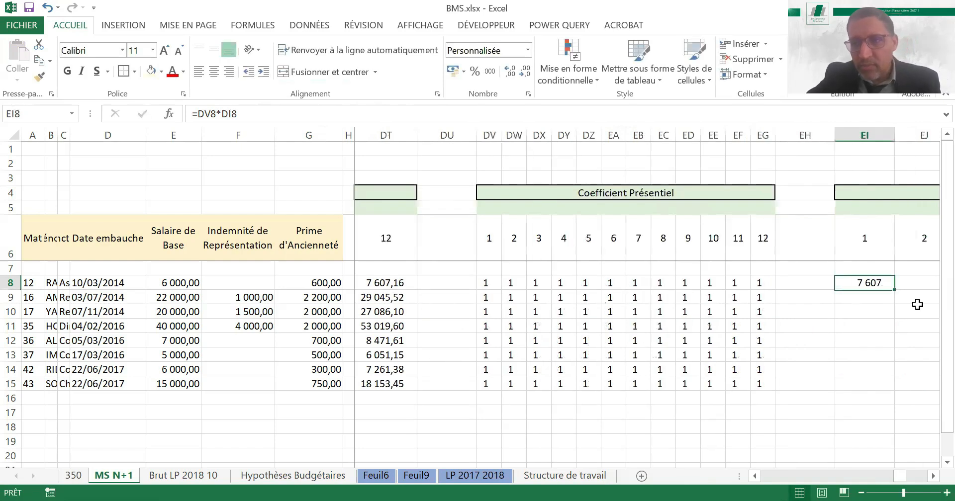
# Fill the EI8 formula down to row 15 and across to month 12 in column ET
pyautogui.moveTo(895, 291); pyautogui.dragTo(877, 374)
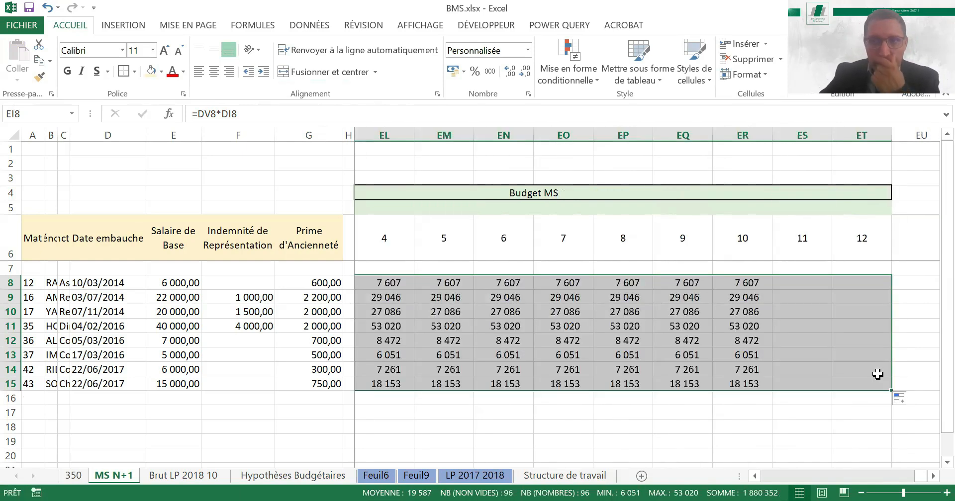
pyautogui.press('Up')
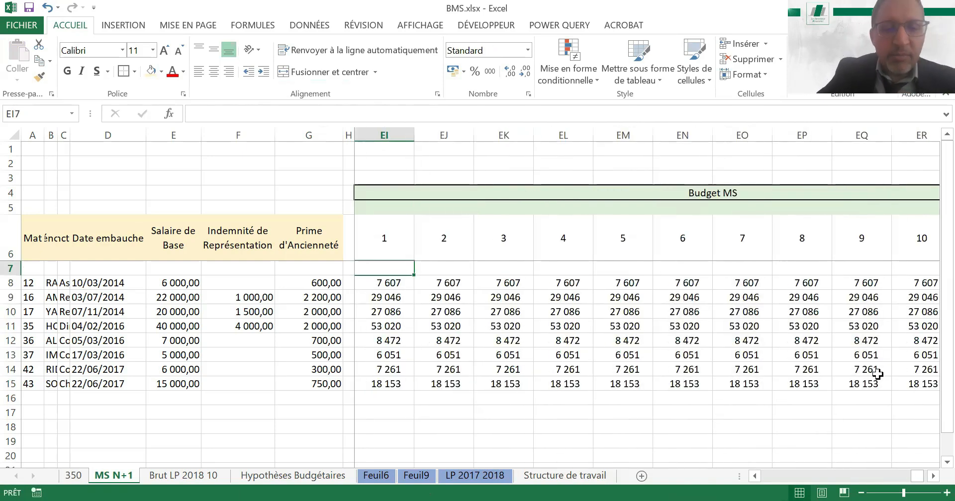
# Trace the EI8 formula to its coefficient cell and review row 8 through the monthly blocks back to column A
pyautogui.press('Down')
pyautogui.hotkey('ctrl', '[')
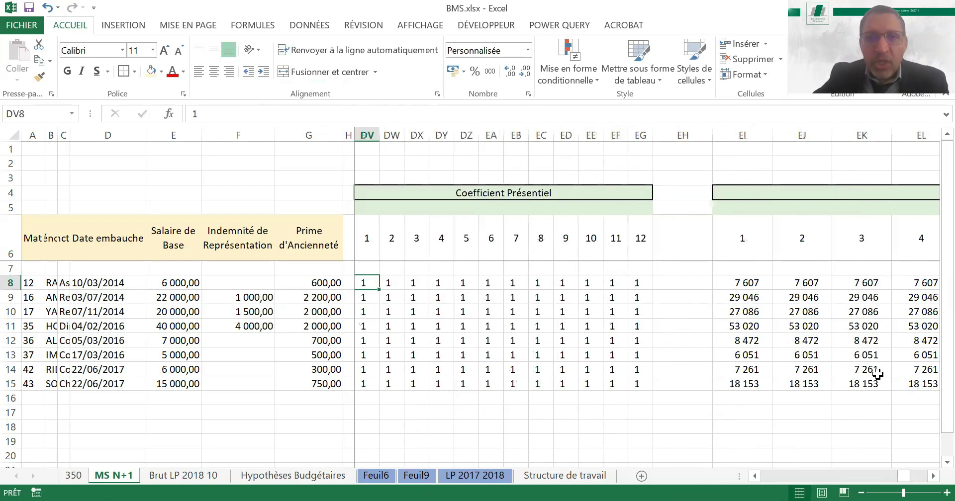
pyautogui.press('Left')
pyautogui.press('Left')
pyautogui.press('Left')
pyautogui.press('Left')
pyautogui.press('Left')
pyautogui.press('Left')
pyautogui.press('Left')
pyautogui.press('Left')
pyautogui.press('Left')
pyautogui.press('Left')
pyautogui.press('Left')
pyautogui.press('Left')
pyautogui.press('Left')
pyautogui.press('Left')
pyautogui.press('Left')
pyautogui.press('Left')
pyautogui.press('Left')
pyautogui.press('Left')
pyautogui.press('Left')
pyautogui.press('Left')
pyautogui.press('Left')
pyautogui.press('Left')
pyautogui.press('Left')
pyautogui.press('Left')
pyautogui.press('Left')
pyautogui.press('Left')
pyautogui.press('Left')
pyautogui.press('Left')
pyautogui.press('Left')
pyautogui.press('Left')
pyautogui.press('Left')
pyautogui.press('Left')
pyautogui.press('Left')
pyautogui.press('Left')
pyautogui.press('Left')
pyautogui.press('Left')
pyautogui.press('Left')
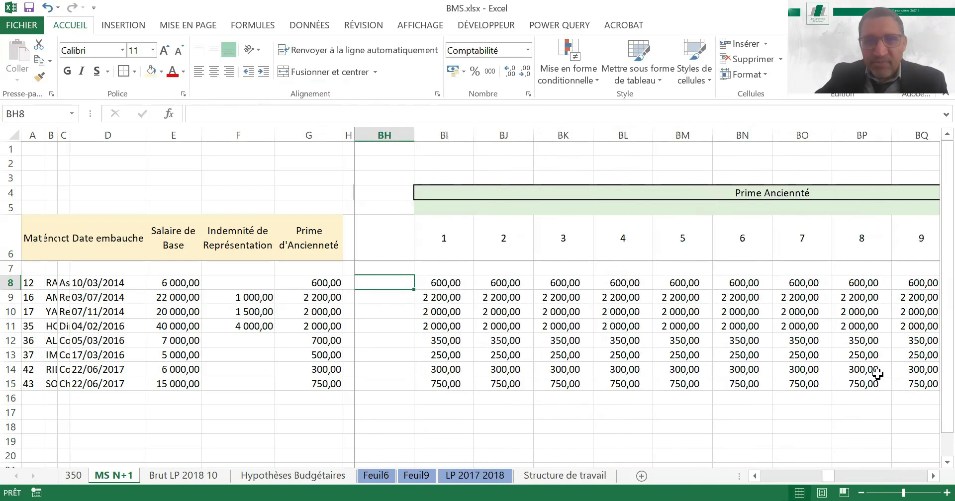
pyautogui.press('Left')
pyautogui.press('Left')
pyautogui.press('Left')
pyautogui.press('Left')
pyautogui.press('Left')
pyautogui.press('Left')
pyautogui.press('Left')
pyautogui.press('Left')
pyautogui.press('Left')
pyautogui.press('Left')
pyautogui.press('Left')
pyautogui.press('Left')
pyautogui.press('Left')
pyautogui.press('Left')
pyautogui.press('Left')
pyautogui.press('Left')
pyautogui.press('Left')
pyautogui.press('Left')
pyautogui.press('Left')
pyautogui.press('Left')
pyautogui.press('Left')
pyautogui.press('Left')
pyautogui.press('Left')
pyautogui.press('Left')
pyautogui.press('Left')
pyautogui.press('Left')
pyautogui.press('Left')
pyautogui.press('Left')
pyautogui.press('Left')
pyautogui.press('Left')
pyautogui.press('Left')
pyautogui.press('Left')
pyautogui.press('Left')
pyautogui.press('Left')
pyautogui.press('Left')
pyautogui.press('Left')
pyautogui.press('Left')
pyautogui.press('Left')
pyautogui.press('Left')
pyautogui.press('Left')
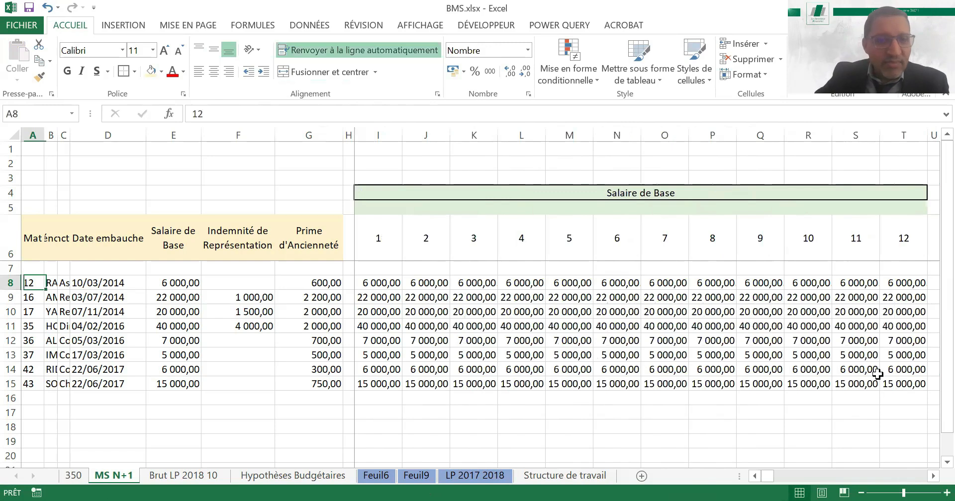
# Widen the Prénom column B to fit its contents and keep the Fonction column C only slightly wider than before
pyautogui.click(652, 409)
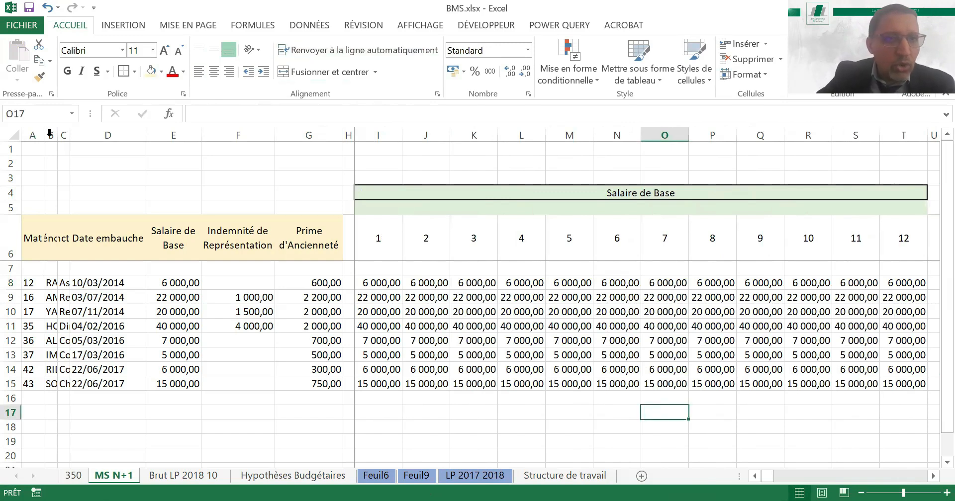
pyautogui.click(50, 134)
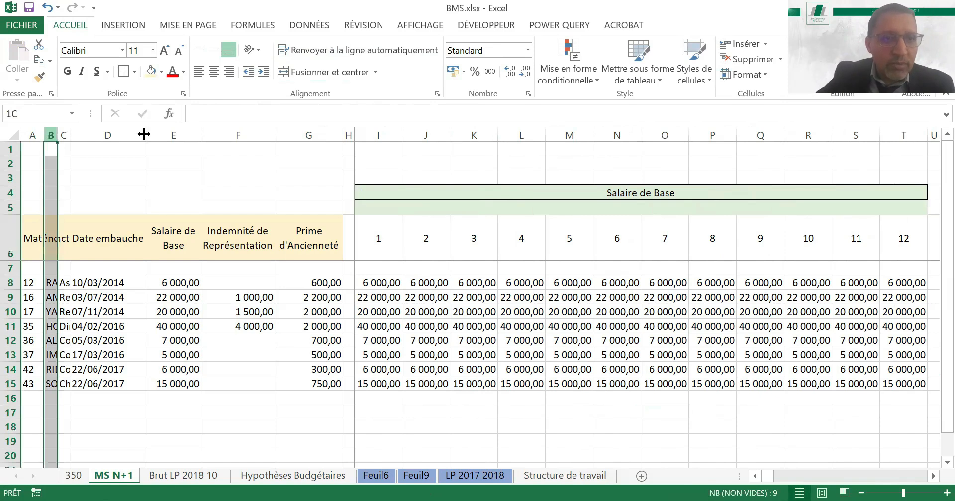
pyautogui.keyDown('shift'); pyautogui.click(143, 134); pyautogui.keyUp('shift')
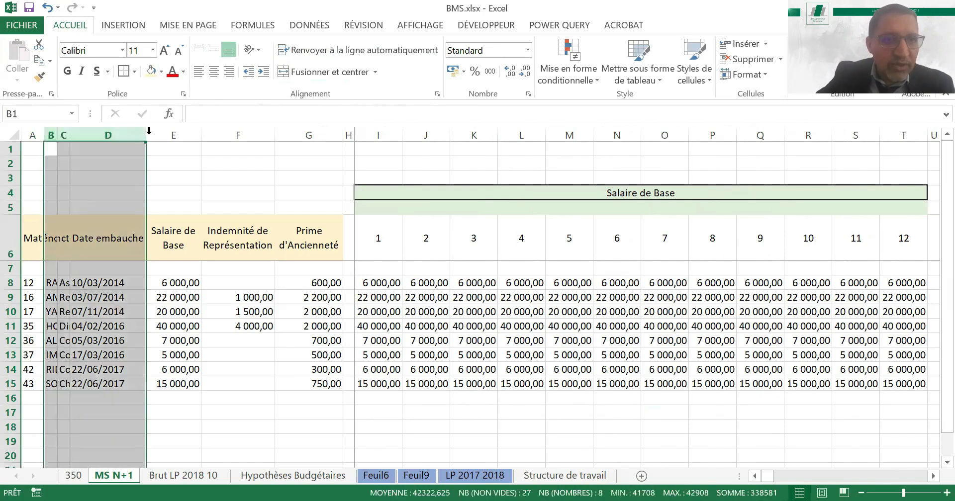
pyautogui.moveTo(57, 134); pyautogui.dragTo(124, 134)
pyautogui.doubleClick(124, 133)
pyautogui.click(145, 278)
pyautogui.moveTo(245, 134); pyautogui.dragTo(153, 166)
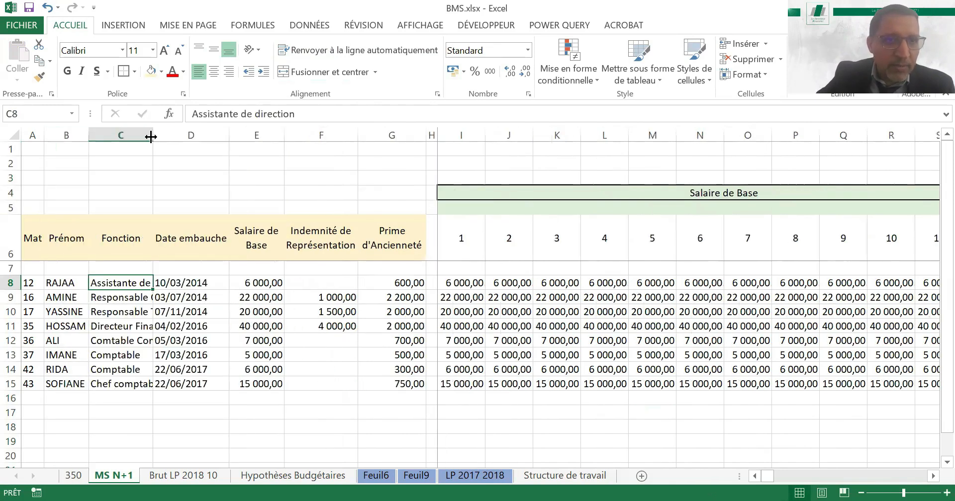
pyautogui.moveTo(151, 136); pyautogui.dragTo(119, 146)
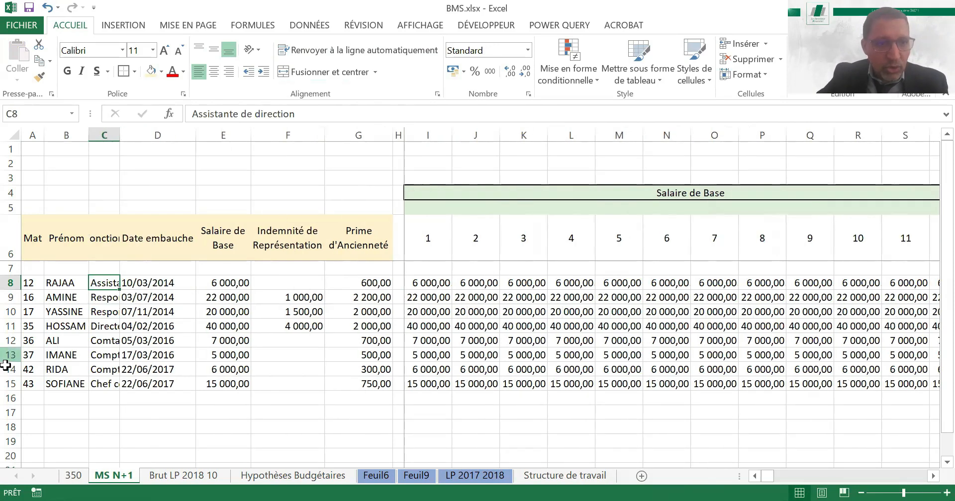
# Duplicate the two employee rows 14 and 15 into rows 16 and 17
pyautogui.click(7, 370)
pyautogui.moveTo(6, 375); pyautogui.dragTo(11, 389)
pyautogui.hotkey('ctrl', 'c')
pyautogui.click(11, 399)
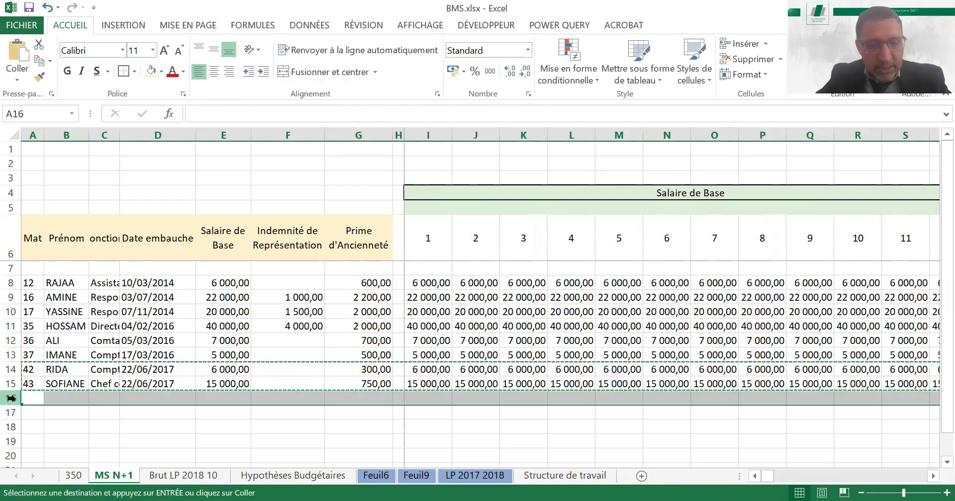
pyautogui.hotkey('ctrl', 'v')
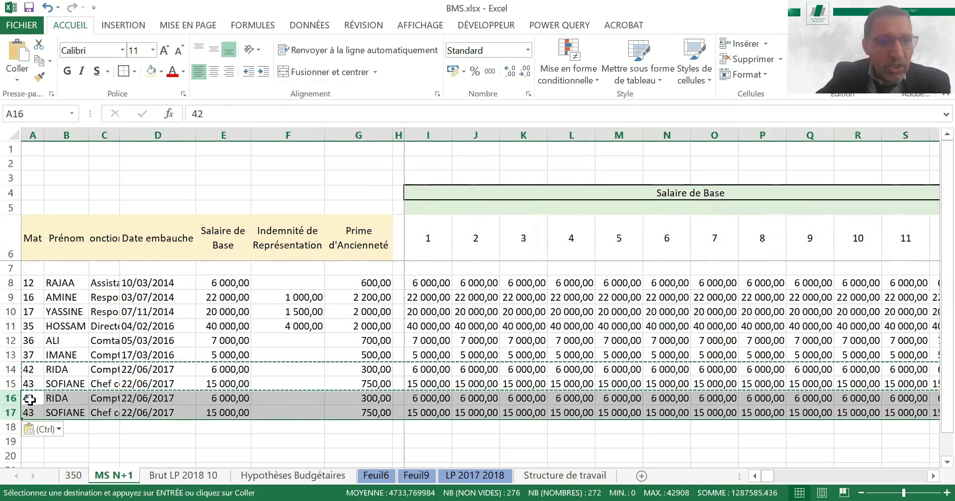
# Continue the Mat number series from A14:A15 into A16:A17 and clear the copied first names in B16:B17
pyautogui.moveTo(30, 399); pyautogui.dragTo(30, 412)
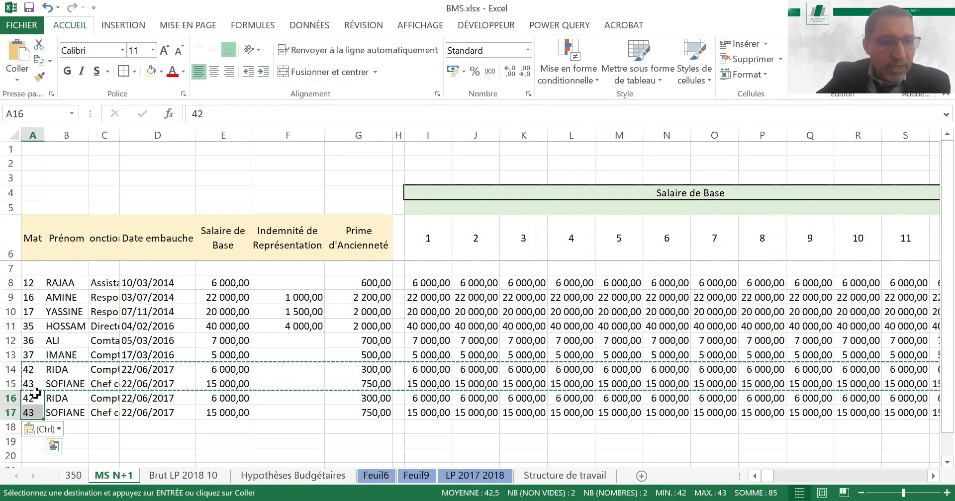
pyautogui.moveTo(32, 370); pyautogui.dragTo(63, 413)
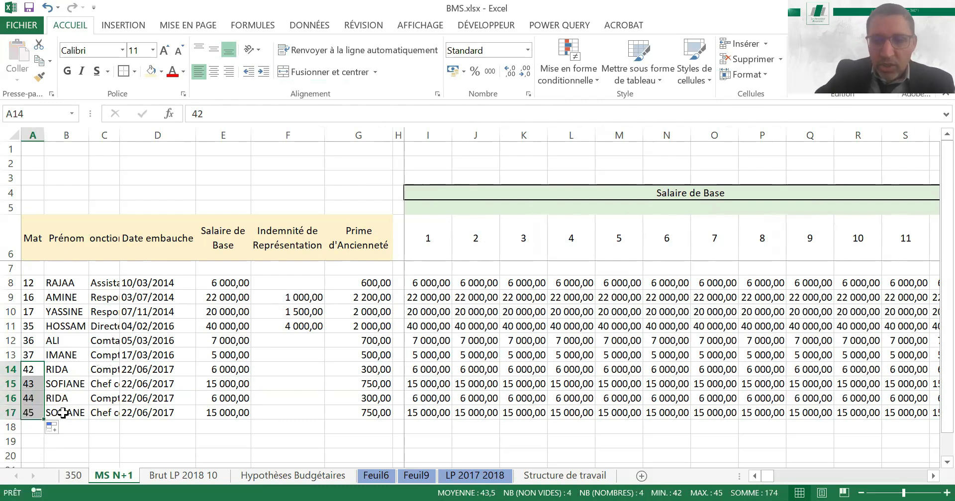
pyautogui.press('Delete')
pyautogui.press('Right')
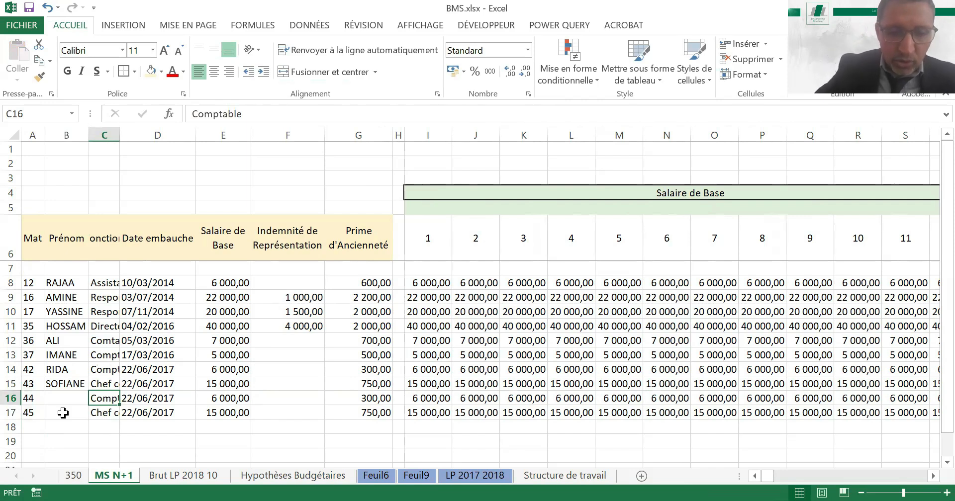
# Enter the functions "CDG J" in C16 and "Tréso J" in C17 for the two new rows
pyautogui.write('CDG J')
pyautogui.press('Return')
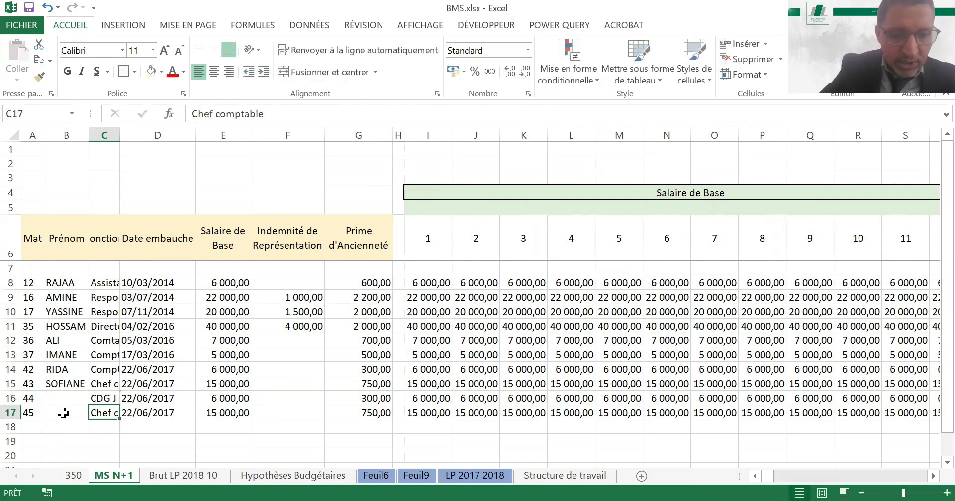
pyautogui.write('Tréso J')
pyautogui.press('Tab')
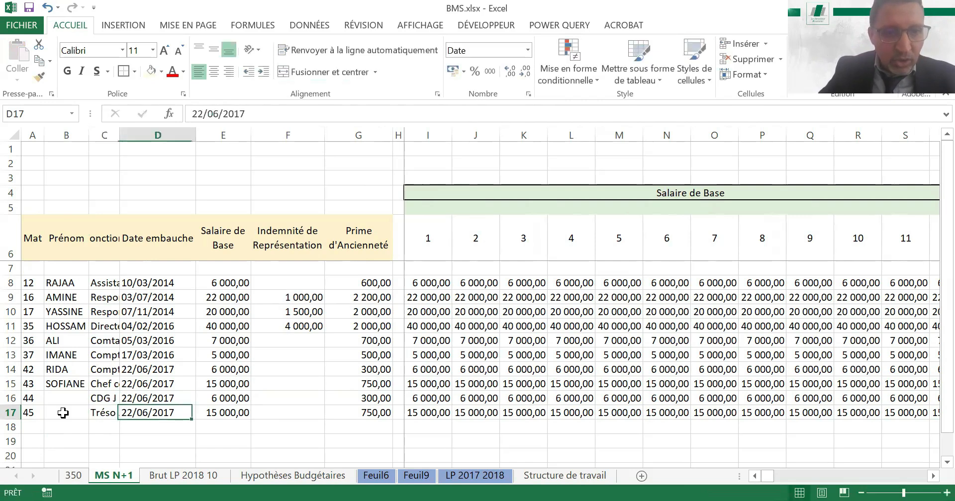
# Clear the copied hire dates in D16:D17 and the salary, allowance and seniority bonus values in E16:H17
pyautogui.hotkey('shift', 'Up')
pyautogui.press('Delete')
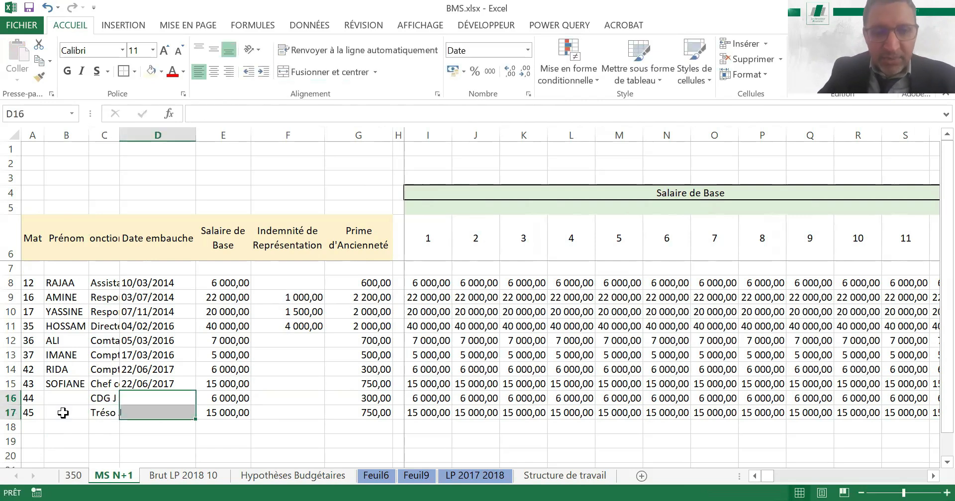
pyautogui.press('Right')
pyautogui.hotkey('shift', 'Right')
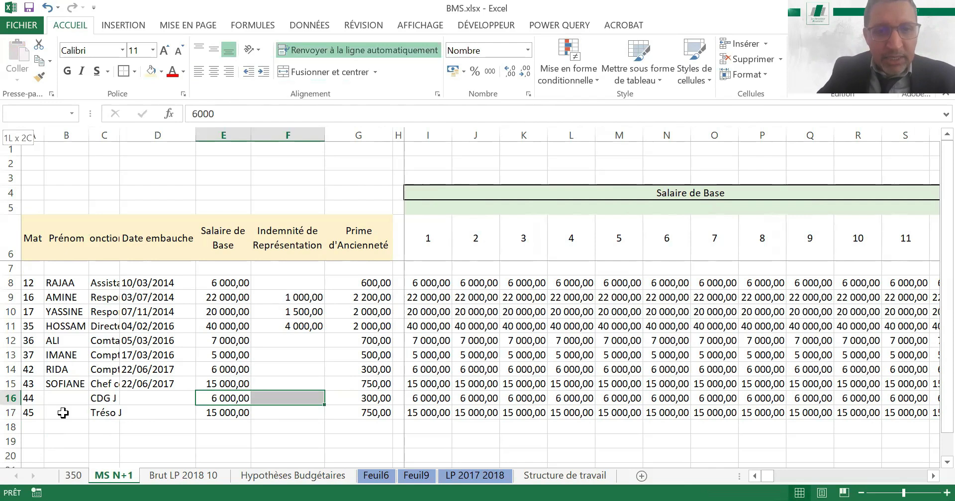
pyautogui.hotkey('shift', 'Right')
pyautogui.hotkey('shift', 'Right')
pyautogui.hotkey('shift', 'Down')
pyautogui.press('Delete')
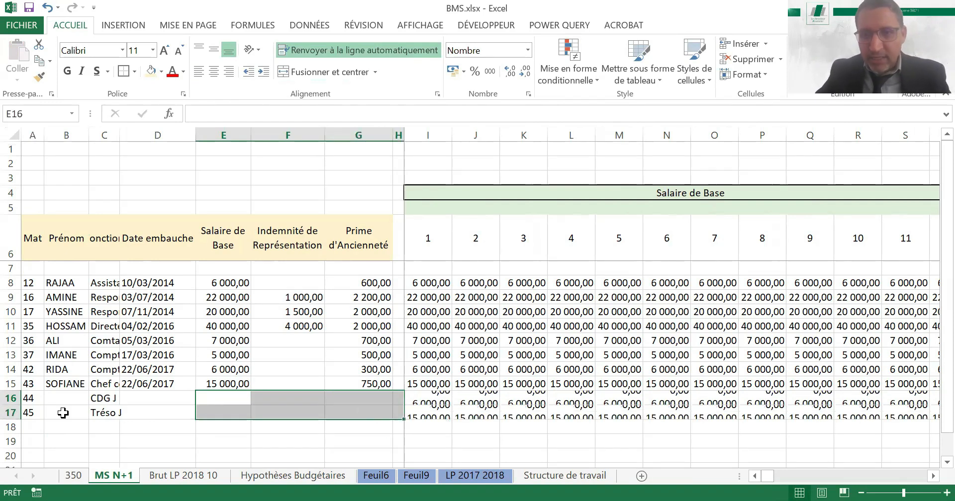
# Examine rows 16 and 17 across the monthly blocks, from Salaire de Base through Total Brut and Charges patronnales
pyautogui.press('Right')
pyautogui.hotkey('ctrl', 'Right')
pyautogui.hotkey('ctrl', 'Right')
pyautogui.hotkey('ctrl', 'Right')
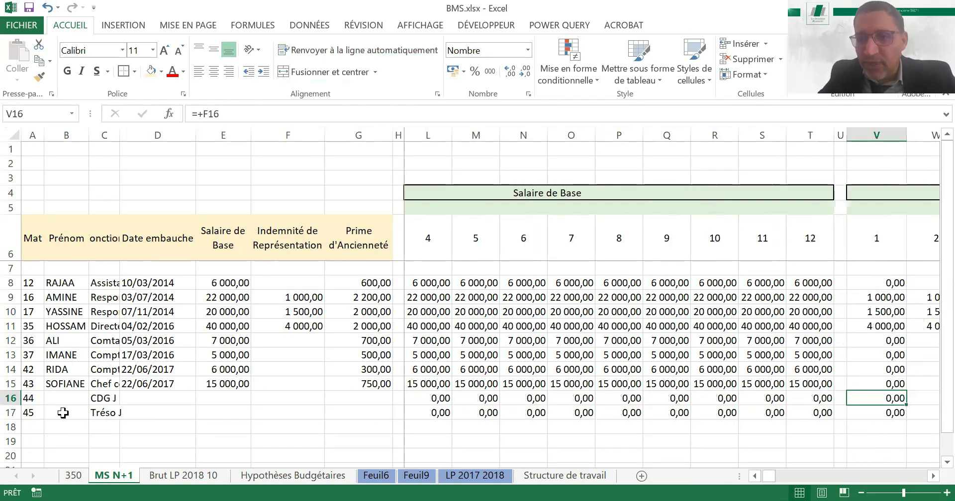
pyautogui.press('Right')
pyautogui.press('Right')
pyautogui.press('Right')
pyautogui.press('Right')
pyautogui.press('Right')
pyautogui.press('Right')
pyautogui.press('Right')
pyautogui.press('Right')
pyautogui.press('Right')
pyautogui.press('Right')
pyautogui.press('Right')
pyautogui.press('Right')
pyautogui.press('Right')
pyautogui.press('Right')
pyautogui.press('Right')
pyautogui.press('Right')
pyautogui.press('Right')
pyautogui.press('Right')
pyautogui.press('Right')
pyautogui.press('Right')
pyautogui.press('Right')
pyautogui.press('Right')
pyautogui.press('Right')
pyautogui.press('Right')
pyautogui.press('Right')
pyautogui.press('Right')
pyautogui.press('Right')
pyautogui.press('Right')
pyautogui.press('Right')
pyautogui.press('Right')
pyautogui.press('Right')
pyautogui.press('Right')
pyautogui.press('Right')
pyautogui.press('Right')
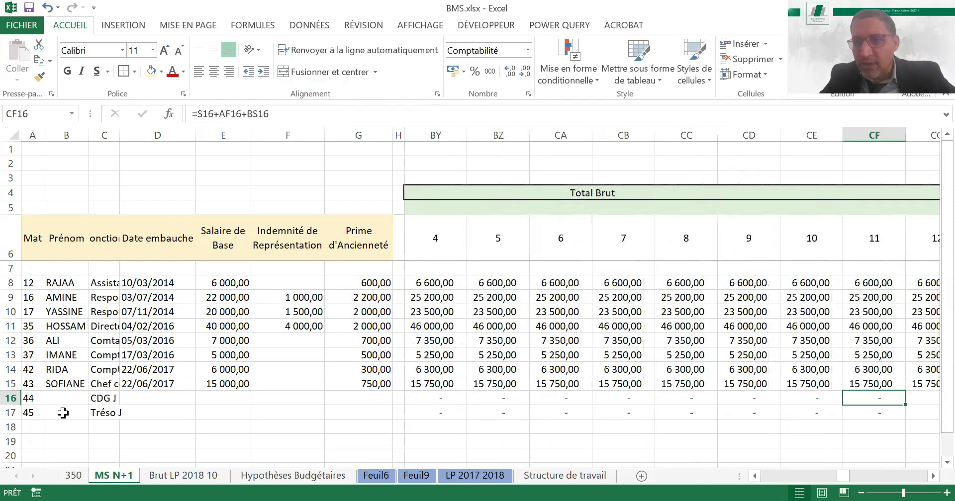
pyautogui.press('Right')
pyautogui.press('Right')
pyautogui.press('Right')
pyautogui.press('Right')
pyautogui.press('Right')
pyautogui.press('Right')
pyautogui.press('Right')
pyautogui.press('Right')
pyautogui.press('Right')
pyautogui.press('Right')
pyautogui.press('Right')
pyautogui.press('Right')
pyautogui.press('Right')
pyautogui.press('Right')
pyautogui.press('Right')
pyautogui.press('Right')
pyautogui.press('Right')
pyautogui.press('Right')
pyautogui.press('Right')
pyautogui.press('Right')
pyautogui.press('Right')
pyautogui.press('Right')
pyautogui.press('Right')
pyautogui.press('Right')
pyautogui.press('Right')
pyautogui.press('Right')
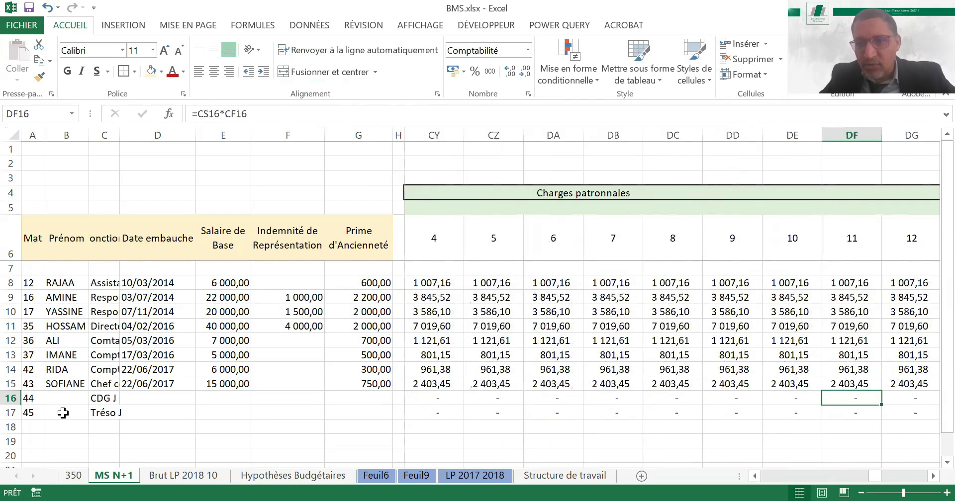
pyautogui.press('Right')
pyautogui.press('Right')
pyautogui.press('Right')
pyautogui.press('Right')
pyautogui.press('Right')
pyautogui.press('Right')
pyautogui.press('Right')
pyautogui.press('Right')
pyautogui.press('Right')
pyautogui.press('Right')
pyautogui.press('Right')
pyautogui.press('Left')
pyautogui.press('Left')
pyautogui.press('Left')
pyautogui.press('Left')
pyautogui.press('Left')
pyautogui.press('Left')
pyautogui.press('Left')
pyautogui.press('Left')
pyautogui.press('Left')
pyautogui.press('Left')
pyautogui.press('Left')
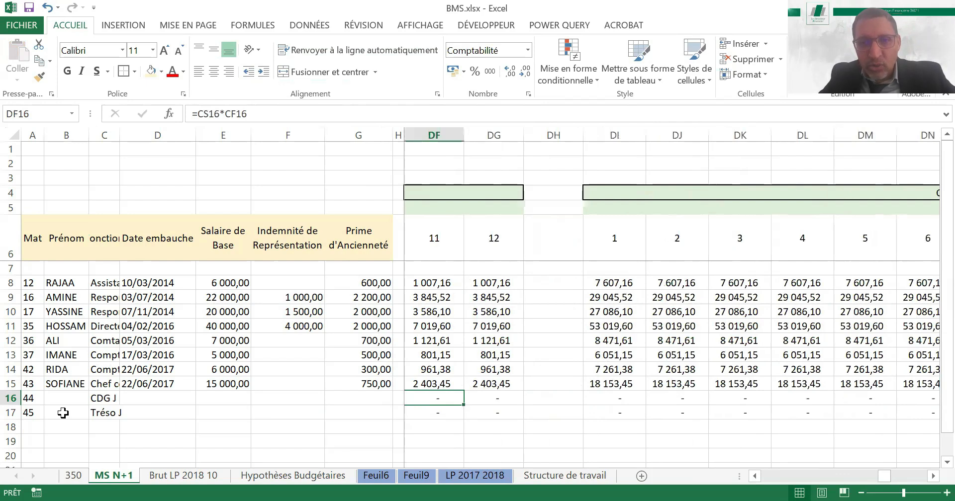
pyautogui.press('Left')
pyautogui.press('Left')
pyautogui.press('Left')
pyautogui.press('Left')
pyautogui.press('Left')
pyautogui.press('Left')
pyautogui.press('Left')
pyautogui.press('Left')
pyautogui.press('Left')
pyautogui.press('Left')
pyautogui.press('Left')
pyautogui.press('Left')
pyautogui.press('Left')
pyautogui.press('Left')
pyautogui.press('Left')
pyautogui.press('Left')
pyautogui.press('Left')
pyautogui.press('Left')
pyautogui.press('Left')
pyautogui.press('Left')
pyautogui.press('Left')
pyautogui.press('Left')
pyautogui.press('Left')
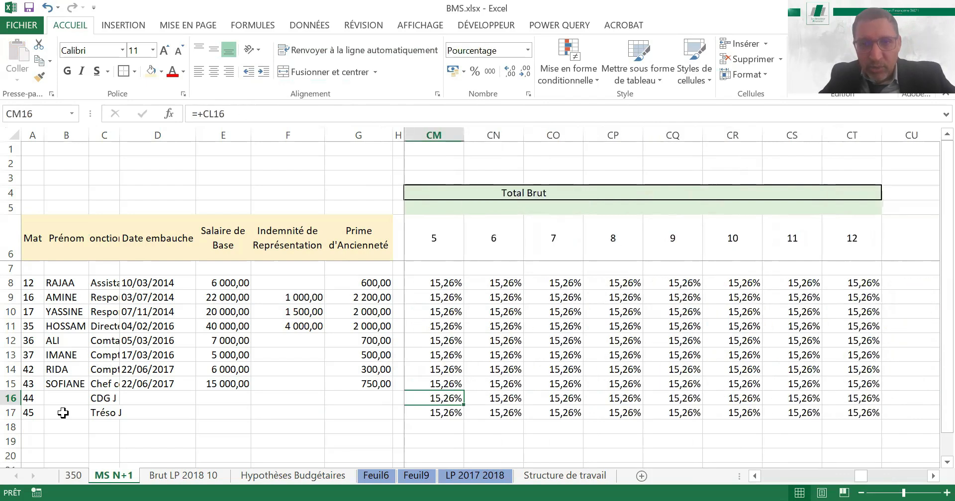
# Replace the duplicate "Total Brut" heading in CI4, above the monthly percentages, with "Coefficient Charges Patronnales"
pyautogui.press('Left')
pyautogui.press('Left')
pyautogui.press('Left')
pyautogui.press('Left')
pyautogui.press('Left')
pyautogui.press('Left')
pyautogui.press('Left')
pyautogui.press('Left')
pyautogui.press('Left')
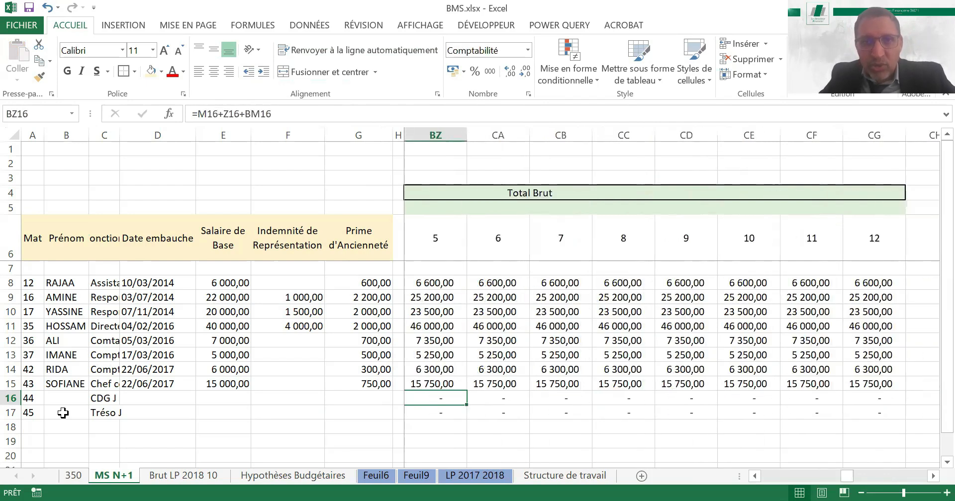
pyautogui.press('Left')
pyautogui.press('Up')
pyautogui.press('Up')
pyautogui.press('Up')
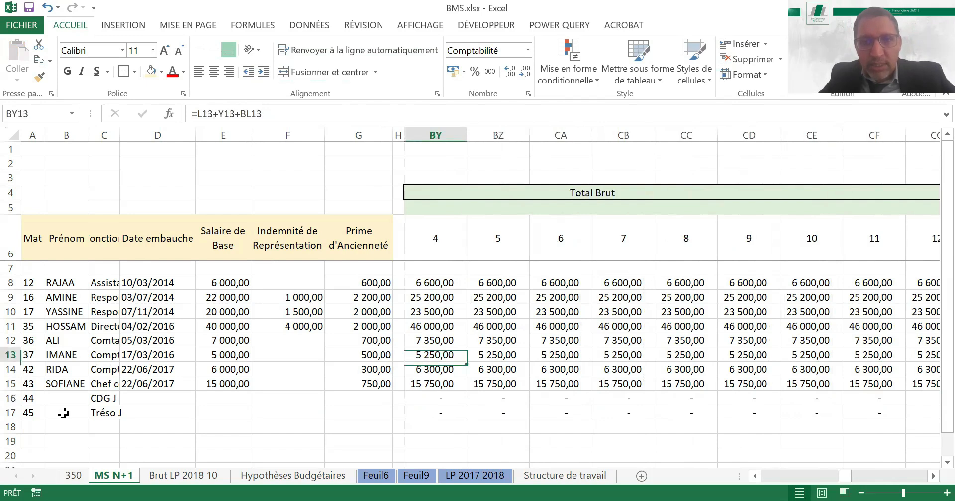
pyautogui.press('Up')
pyautogui.press('Up')
pyautogui.press('Up')
pyautogui.press('Up')
pyautogui.press('Up')
pyautogui.press('Up')
pyautogui.press('Up')
pyautogui.press('Up')
pyautogui.press('Up')
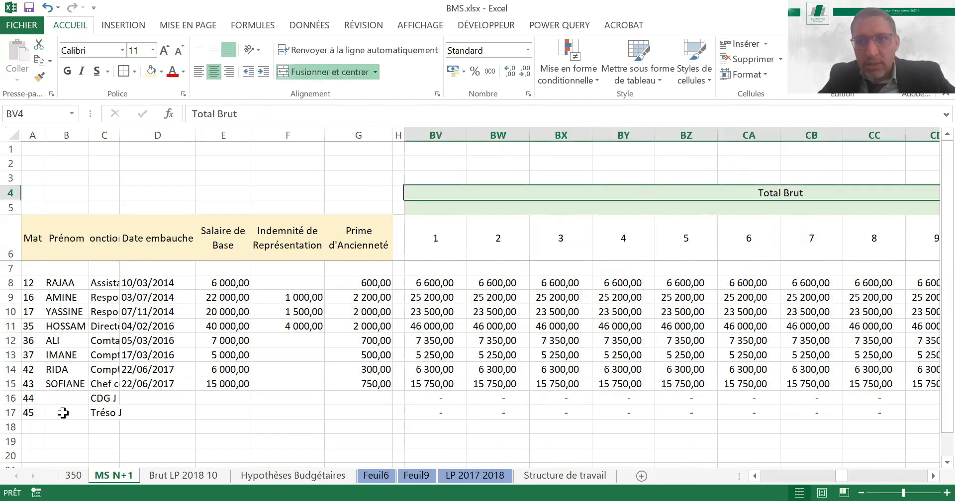
pyautogui.press('Right')
pyautogui.press('Left')
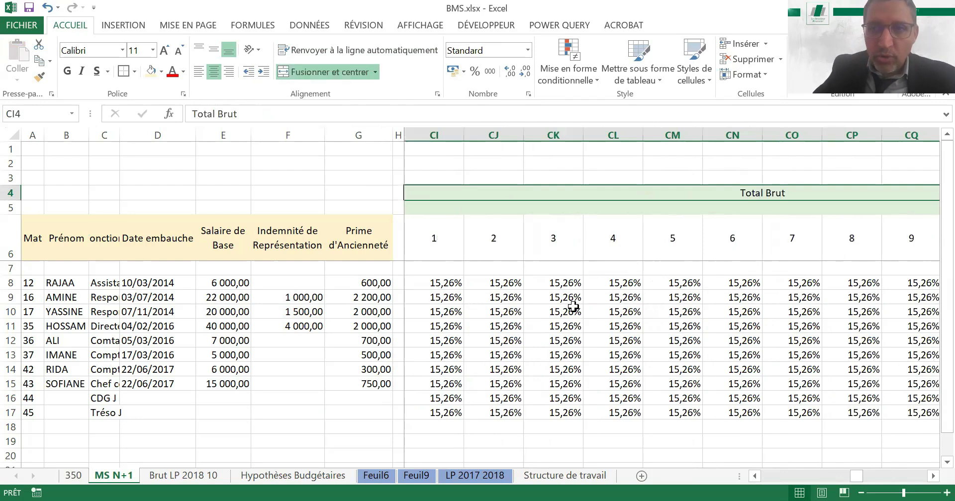
pyautogui.write('C')
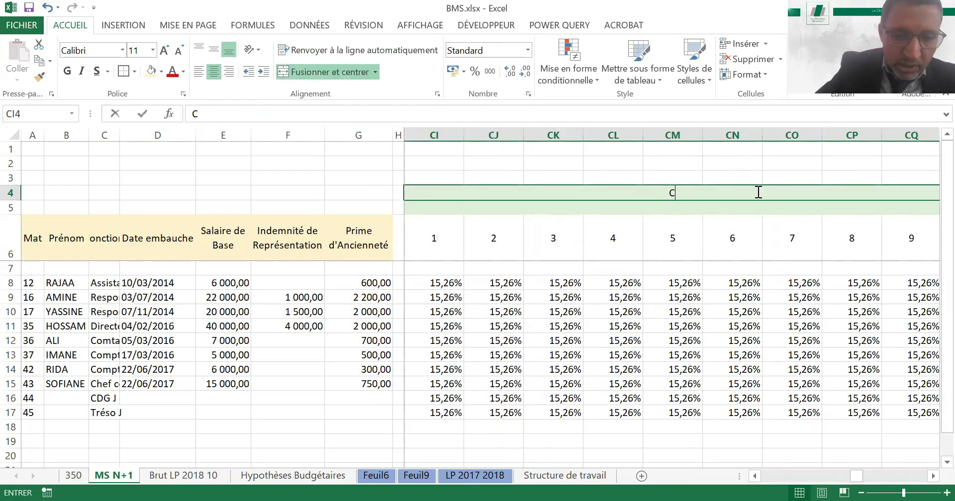
pyautogui.write('oefficient Char')
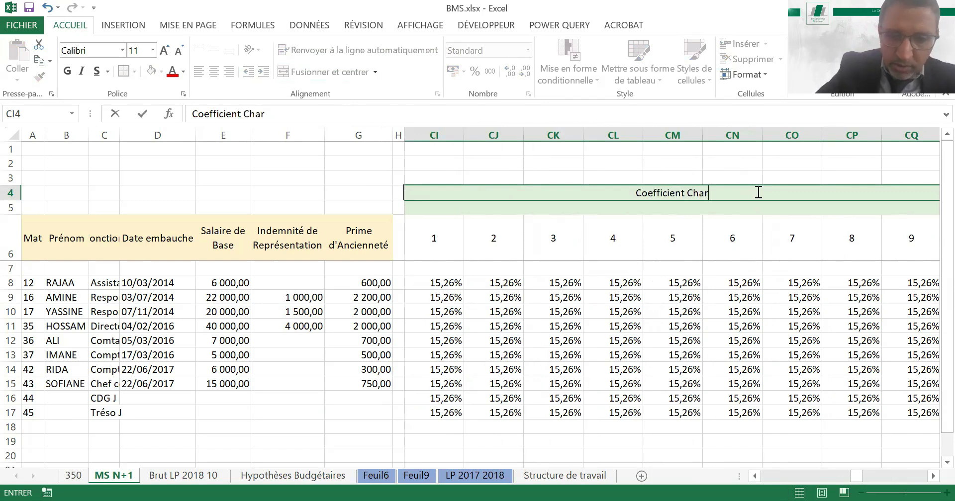
pyautogui.write('ges Patr')
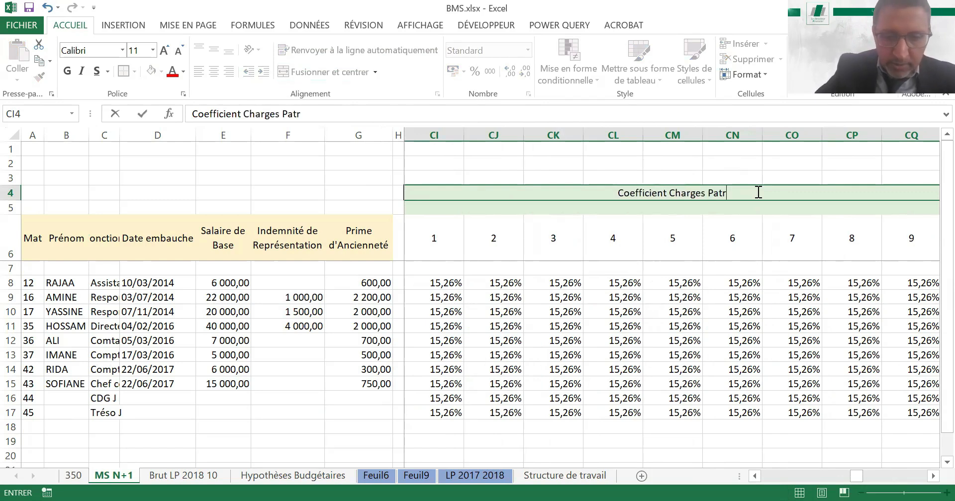
pyautogui.write('onnales')
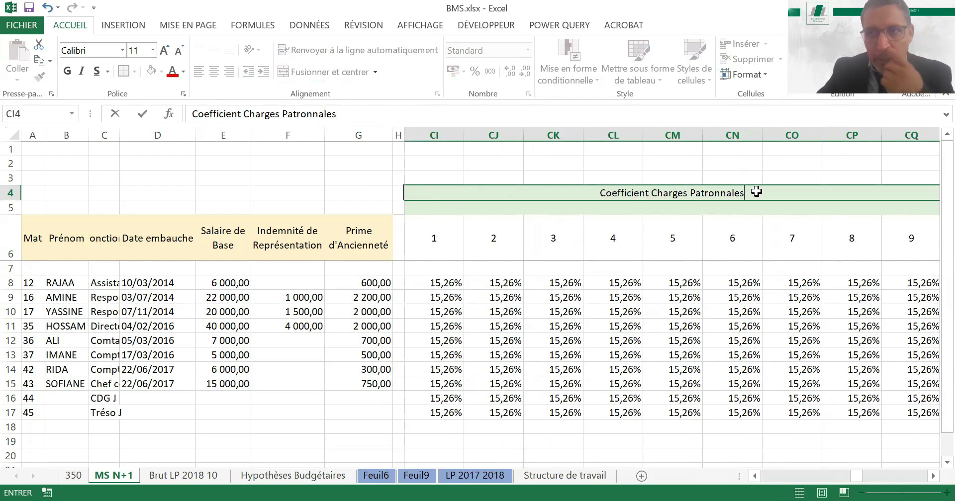
pyautogui.press('Return')
# Check the employee rows down to row 17 in the Charges patronnales, total cost, presence coefficient and Budget MS blocks
pyautogui.press('Up')
pyautogui.press('Right')
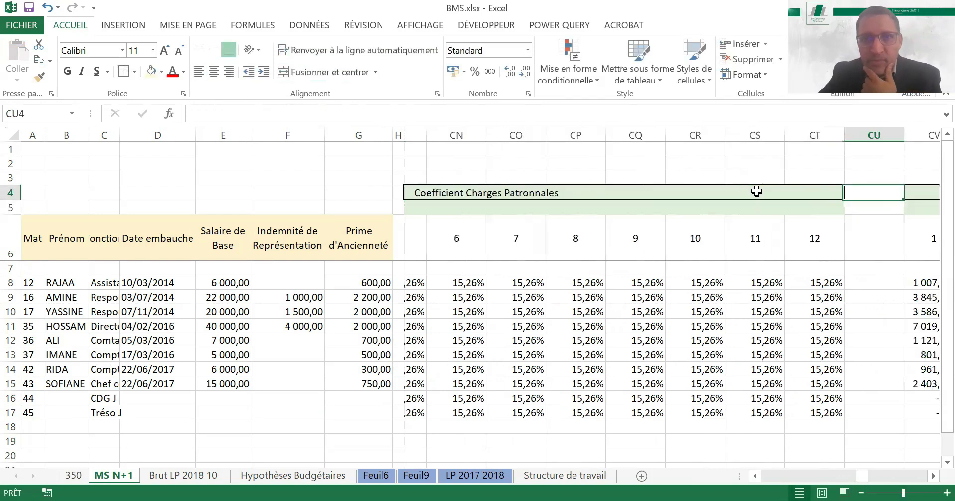
pyautogui.press('Right')
pyautogui.hotkey('ctrl', 'Down')
pyautogui.hotkey('ctrl', 'Down')
pyautogui.hotkey('ctrl', 'Right')
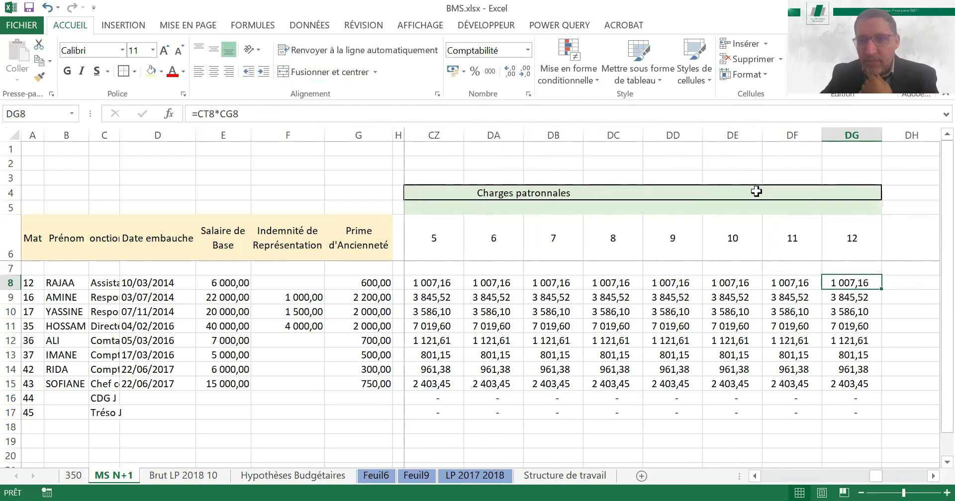
pyautogui.press('Down')
pyautogui.press('Down')
pyautogui.press('Down')
pyautogui.press('Down')
pyautogui.press('Down')
pyautogui.press('Down')
pyautogui.press('Down')
pyautogui.press('Left')
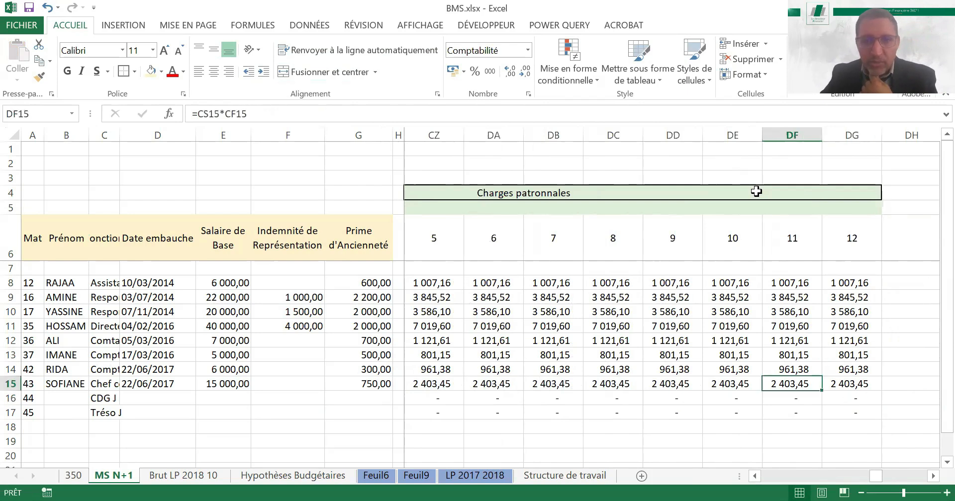
pyautogui.press('Left')
pyautogui.press('Left')
pyautogui.press('Left')
pyautogui.press('Left')
pyautogui.press('Left')
pyautogui.press('Left')
pyautogui.press('Left')
pyautogui.press('Left')
pyautogui.press('Left')
pyautogui.press('Left')
pyautogui.press('Left')
pyautogui.press('Left')
pyautogui.press('Left')
pyautogui.press('Left')
pyautogui.press('Left')
pyautogui.press('Down')
pyautogui.press('Down')
pyautogui.press('Right')
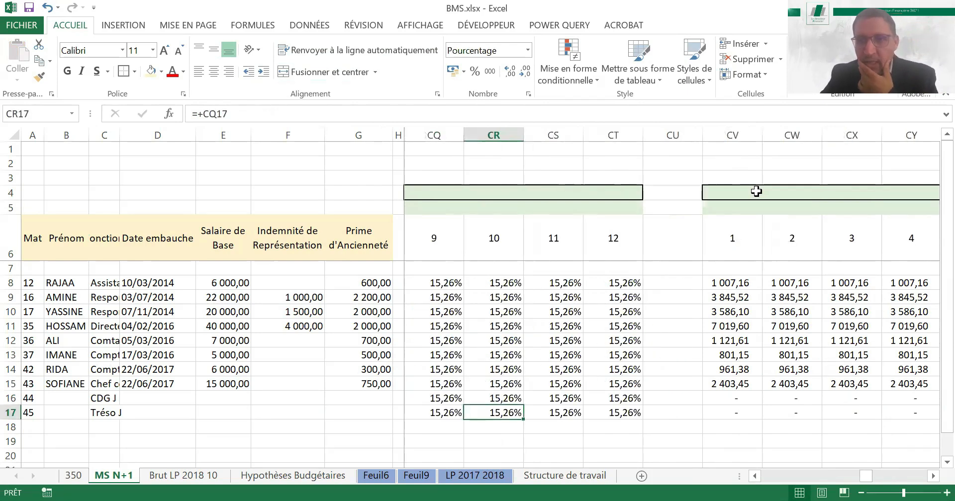
pyautogui.press('Right')
pyautogui.press('Right')
pyautogui.press('Right')
pyautogui.press('Right')
pyautogui.press('Right')
pyautogui.press('Right')
pyautogui.press('Right')
pyautogui.press('Right')
pyautogui.press('Right')
pyautogui.press('Right')
pyautogui.press('Right')
pyautogui.press('Right')
pyautogui.press('Right')
pyautogui.press('Right')
pyautogui.press('Right')
pyautogui.press('Right')
pyautogui.press('Right')
pyautogui.press('Right')
pyautogui.press('Right')
pyautogui.press('Right')
pyautogui.press('Right')
pyautogui.press('Right')
pyautogui.press('Right')
pyautogui.press('Right')
pyautogui.press('Right')
pyautogui.press('Right')
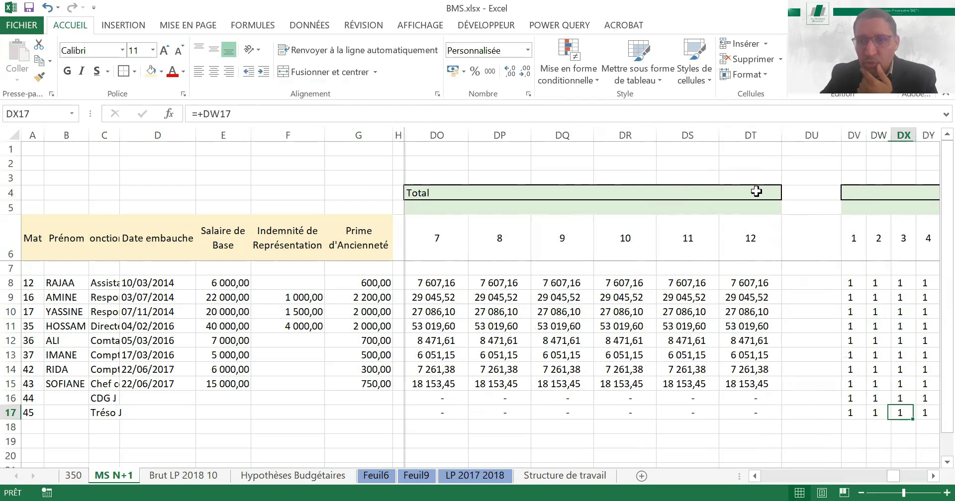
pyautogui.press('Left')
pyautogui.press('Up')
pyautogui.press('Down')
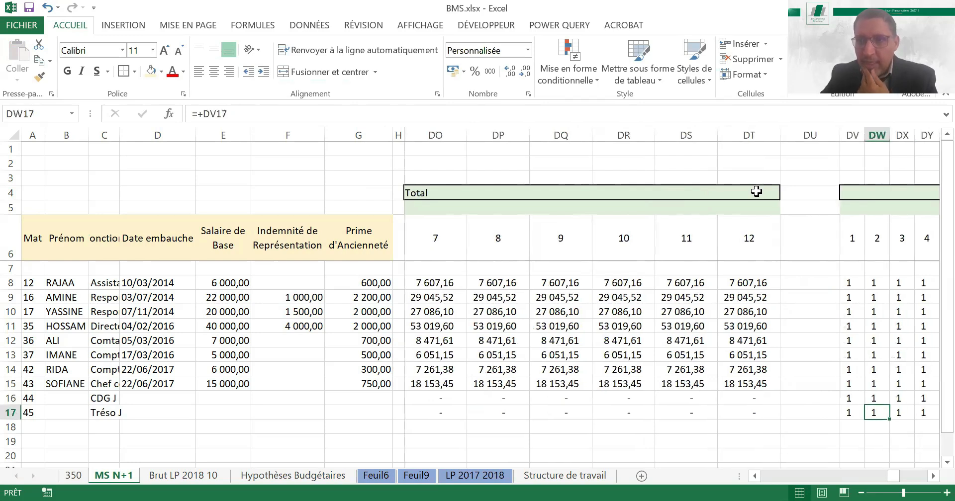
pyautogui.press('Right')
pyautogui.press('Right')
pyautogui.press('Right')
pyautogui.press('Right')
pyautogui.press('Right')
pyautogui.press('Right')
pyautogui.press('Right')
pyautogui.press('Right')
pyautogui.press('Right')
pyautogui.press('Right')
pyautogui.press('Right')
pyautogui.press('Right')
pyautogui.press('Right')
pyautogui.press('Right')
pyautogui.press('Right')
pyautogui.press('Right')
pyautogui.press('Right')
pyautogui.press('Right')
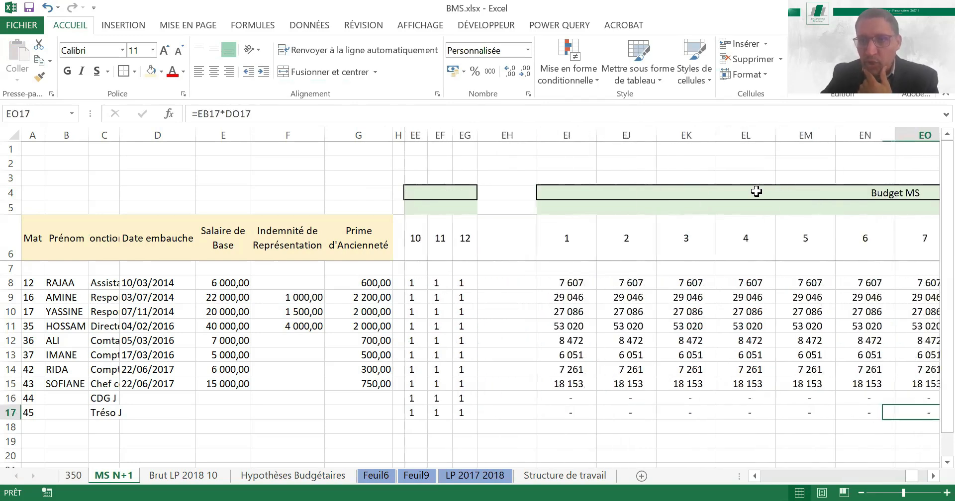
pyautogui.press('Right')
pyautogui.press('Right')
pyautogui.press('Right')
pyautogui.press('Right')
pyautogui.press('Right')
pyautogui.press('Right')
pyautogui.press('Left')
pyautogui.press('Left')
pyautogui.press('Left')
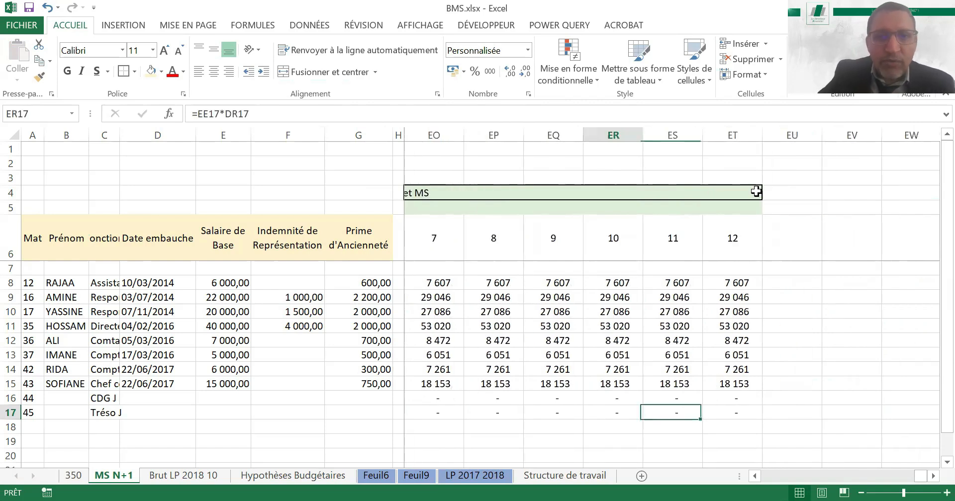
pyautogui.hotkey('ctrl', 'Left')
pyautogui.hotkey('ctrl', 'Left')
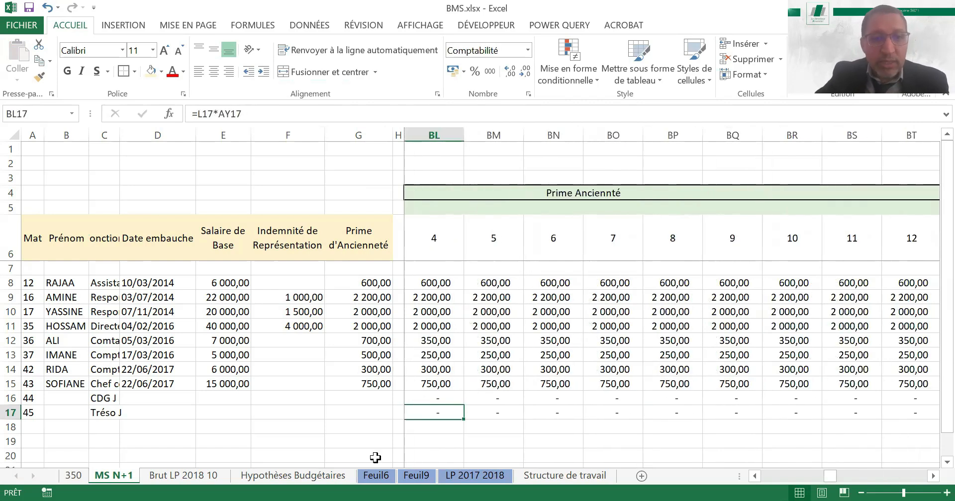
# Duplicate the Tréso J row 17 into row 18
pyautogui.click(31, 397)
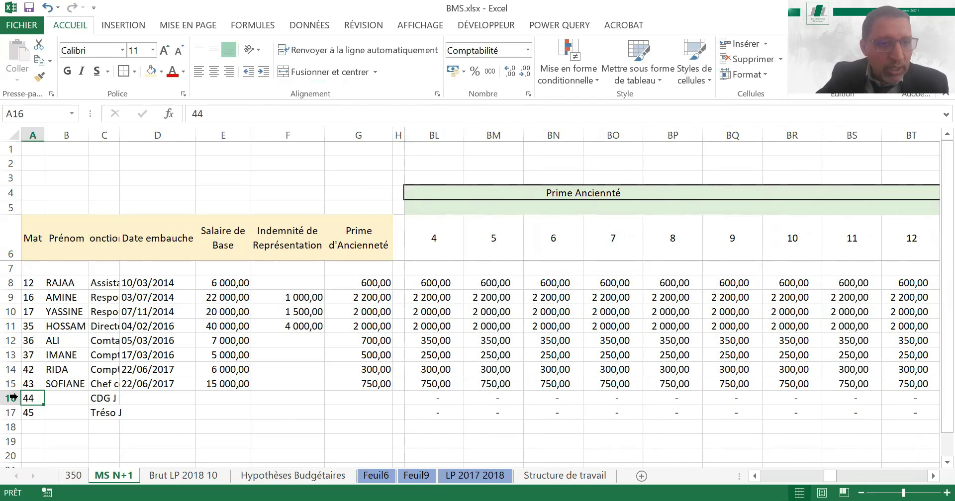
pyautogui.click(11, 398)
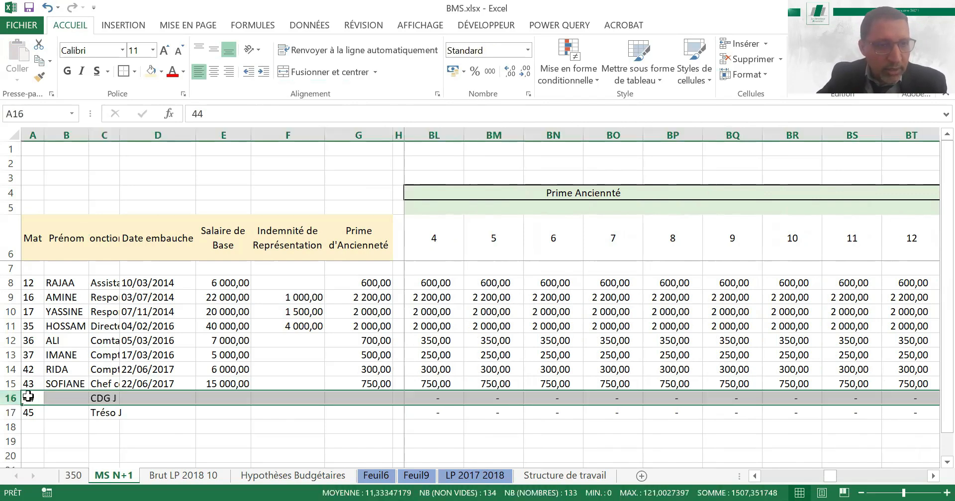
pyautogui.click(11, 413)
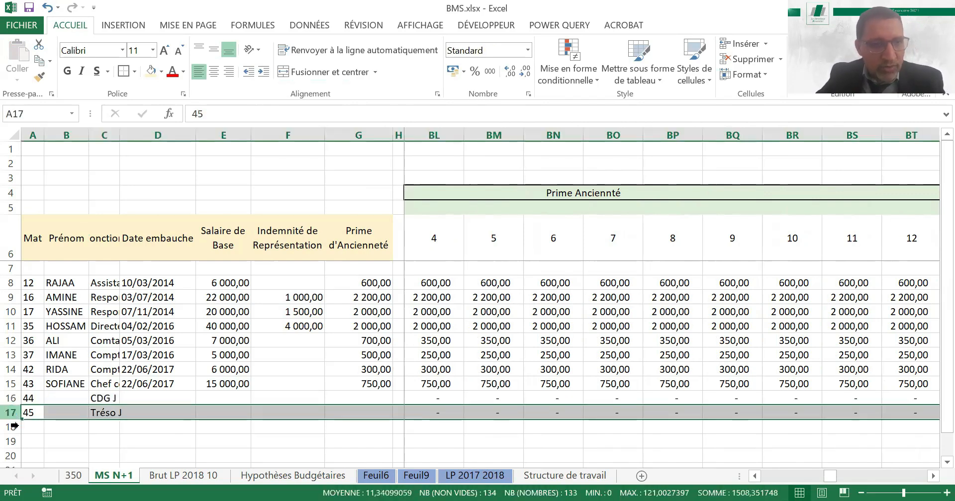
pyautogui.hotkey('ctrl', 'c')
pyautogui.click(11, 426)
pyautogui.hotkey('ctrl', 'v')
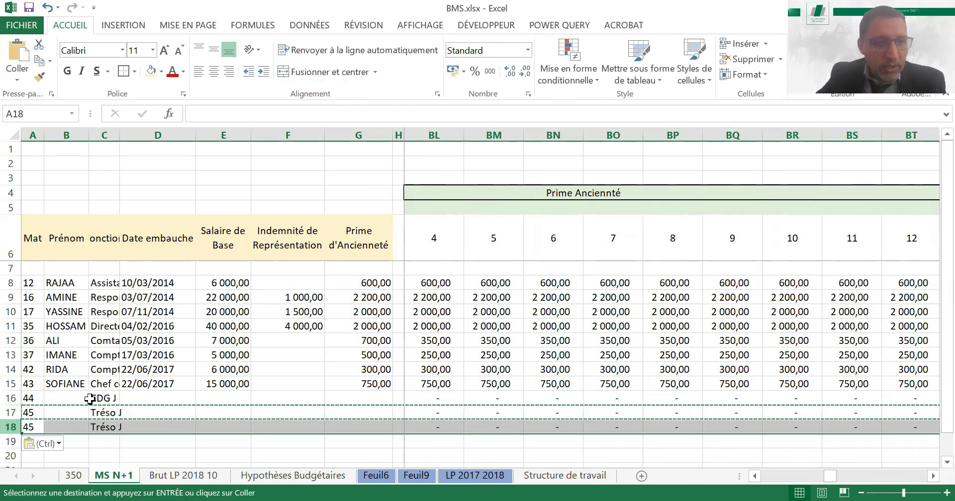
# Consult the departure and replacement hypothesis in D4 of the Hypothèses Budgétaires sheet and return to MS N+1
pyautogui.click(104, 398)
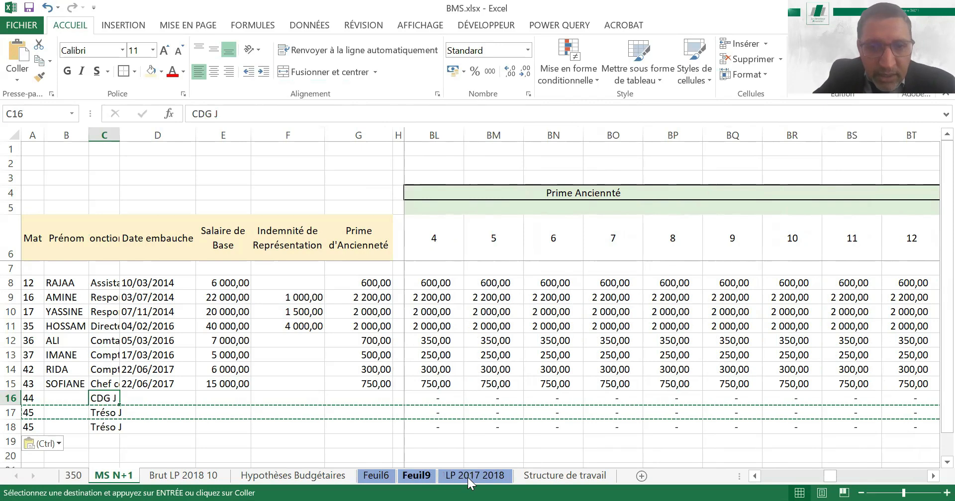
pyautogui.hotkey('ctrl', 'pagedown')
pyautogui.hotkey('ctrl', 'pagedown')
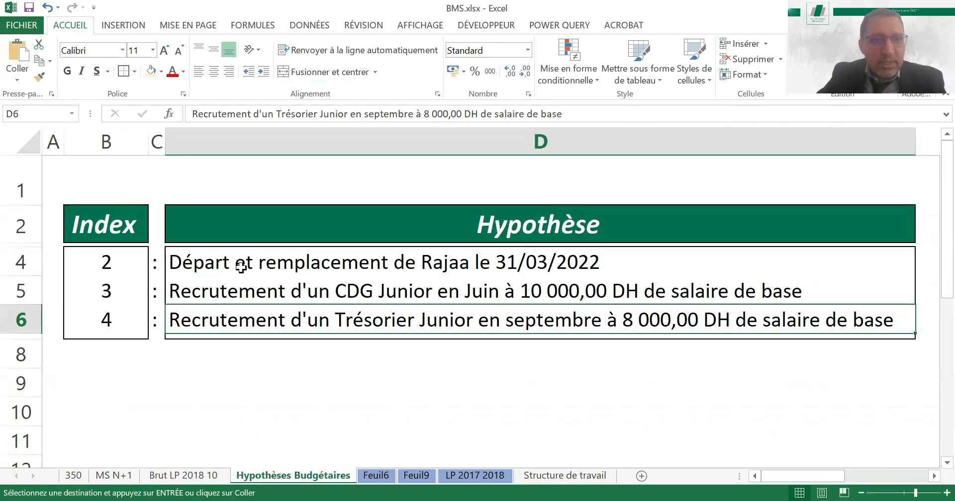
pyautogui.click(293, 273)
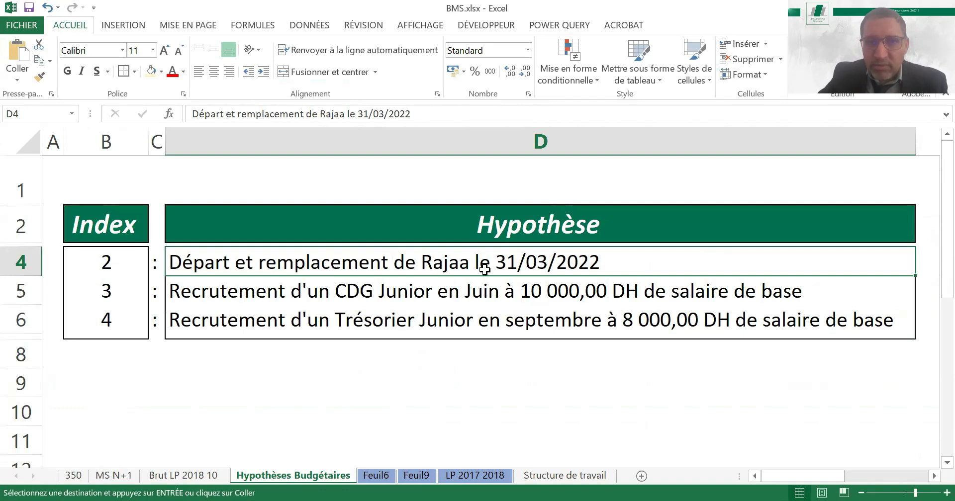
pyautogui.click(113, 476)
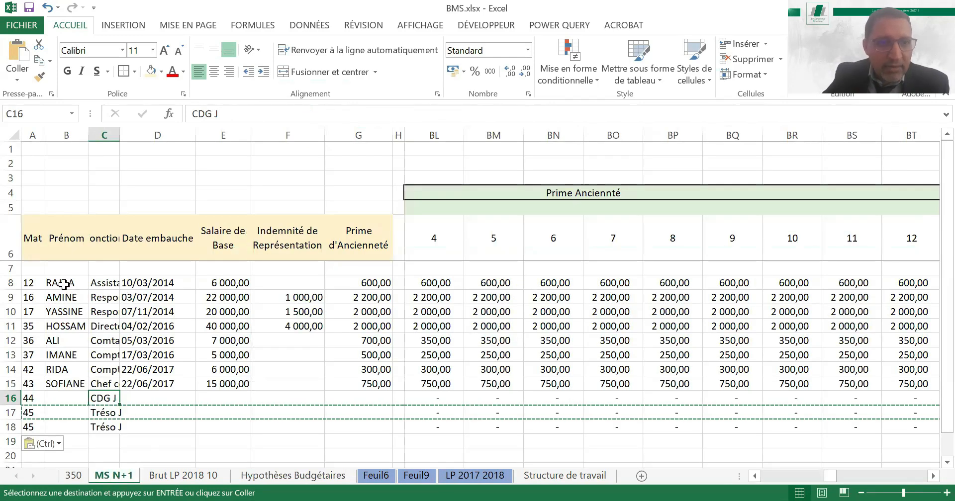
# Check row 8 across the Salaire de Base, Coefficient Présentiel and Budget MS blocks through month 12
pyautogui.hotkey('ctrl', 'Up')
pyautogui.hotkey('ctrl', 'Left')
pyautogui.hotkey('ctrl', 'Right')
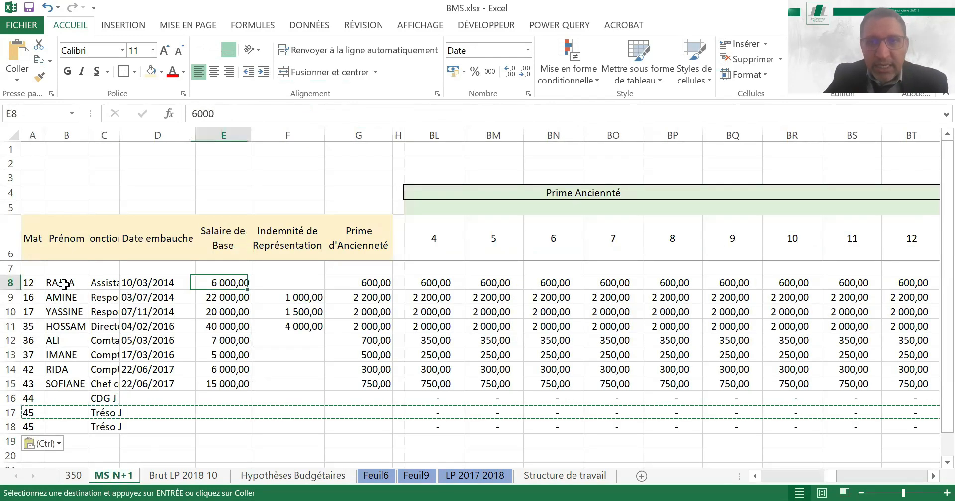
pyautogui.hotkey('ctrl', 'Right')
pyautogui.hotkey('ctrl', 'Right')
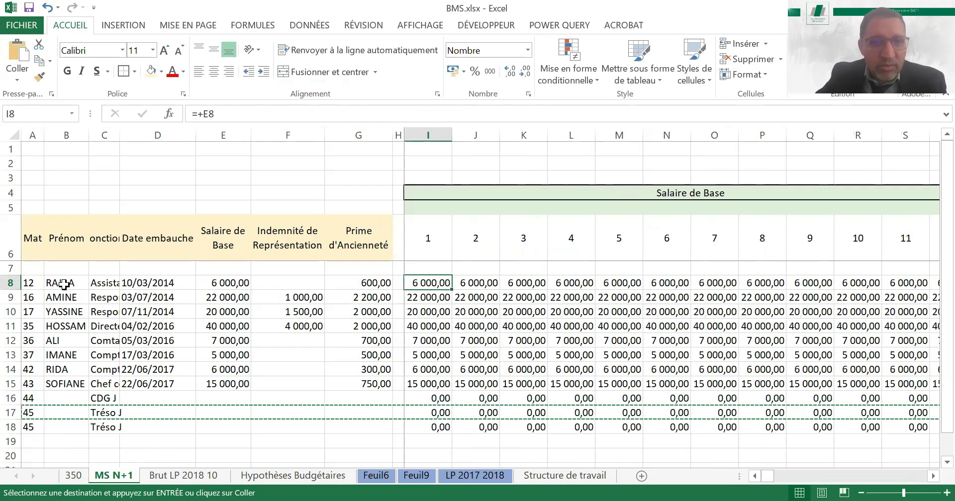
pyautogui.press('Right')
pyautogui.press('Right')
pyautogui.press('Right')
pyautogui.press('Right')
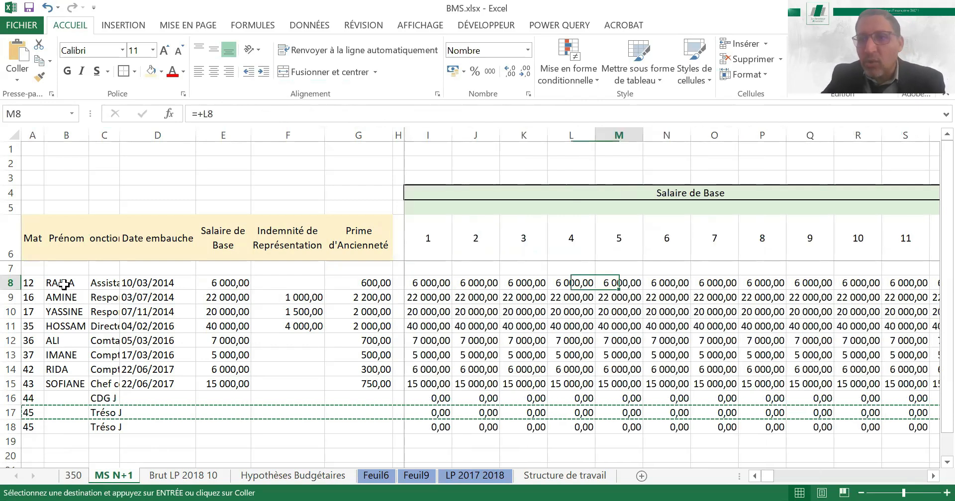
pyautogui.press('Right')
pyautogui.press('Right')
pyautogui.press('Right')
pyautogui.press('Right')
pyautogui.press('Right')
pyautogui.press('Right')
pyautogui.press('Right')
pyautogui.press('Right')
pyautogui.press('Right')
pyautogui.press('Right')
pyautogui.press('Right')
pyautogui.press('Right')
pyautogui.press('Right')
pyautogui.press('Right')
pyautogui.press('Right')
pyautogui.press('Right')
pyautogui.press('Right')
pyautogui.press('Right')
pyautogui.press('Right')
pyautogui.press('Right')
pyautogui.press('Right')
pyautogui.press('Right')
pyautogui.press('Right')
pyautogui.press('Right')
pyautogui.press('Right')
pyautogui.press('Right')
pyautogui.press('Right')
pyautogui.press('Right')
pyautogui.press('Right')
pyautogui.press('Right')
pyautogui.press('Right')
pyautogui.press('Right')
pyautogui.press('Right')
pyautogui.press('Right')
pyautogui.press('Right')
pyautogui.press('Right')
pyautogui.press('Right')
pyautogui.press('Right')
pyautogui.press('Right')
pyautogui.press('Right')
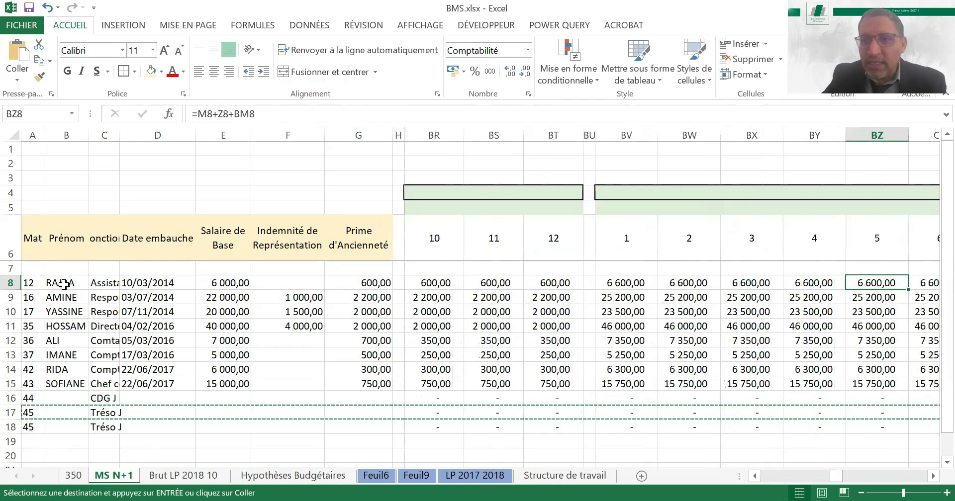
pyautogui.press('Right')
pyautogui.press('Right')
pyautogui.press('Right')
pyautogui.press('Right')
pyautogui.press('Right')
pyautogui.press('Right')
pyautogui.press('Right')
pyautogui.press('Right')
pyautogui.press('Right')
pyautogui.press('Right')
pyautogui.press('Right')
pyautogui.press('Right')
pyautogui.press('Right')
pyautogui.press('Right')
pyautogui.press('Right')
pyautogui.press('Right')
pyautogui.press('Right')
pyautogui.press('Right')
pyautogui.press('Right')
pyautogui.press('Right')
pyautogui.press('Right')
pyautogui.press('Right')
pyautogui.press('Right')
pyautogui.press('Right')
pyautogui.press('Right')
pyautogui.press('Right')
pyautogui.press('Right')
pyautogui.press('Right')
pyautogui.press('Right')
pyautogui.press('Right')
pyautogui.press('Right')
pyautogui.press('Right')
pyautogui.press('Right')
pyautogui.press('Right')
pyautogui.press('Right')
pyautogui.press('Right')
pyautogui.press('Right')
pyautogui.press('Right')
pyautogui.press('Right')
pyautogui.press('Right')
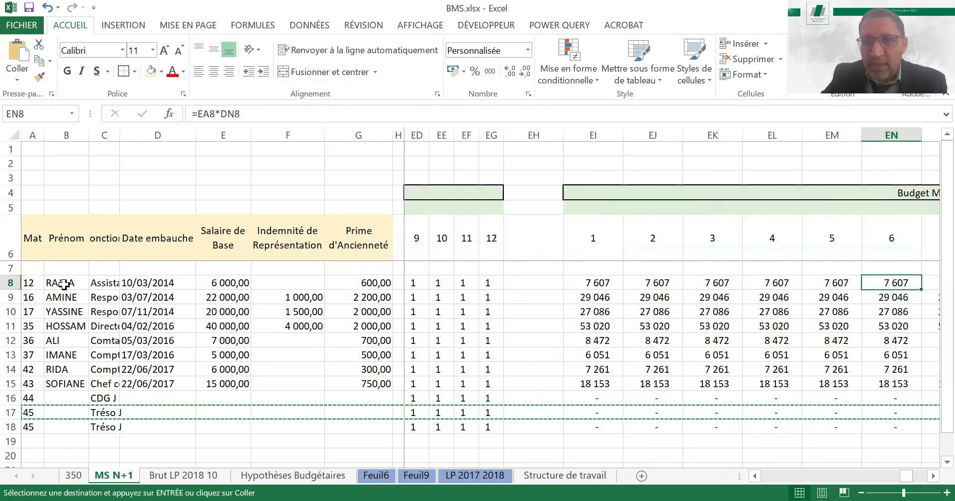
pyautogui.press('Right')
pyautogui.press('Left')
pyautogui.press('Left')
pyautogui.press('Left')
pyautogui.press('Left')
pyautogui.press('Left')
pyautogui.press('Left')
pyautogui.press('Left')
pyautogui.press('Left')
pyautogui.press('Left')
pyautogui.press('Left')
pyautogui.press('Left')
pyautogui.press('Left')
pyautogui.press('Left')
pyautogui.press('Left')
pyautogui.press('Left')
pyautogui.press('Left')
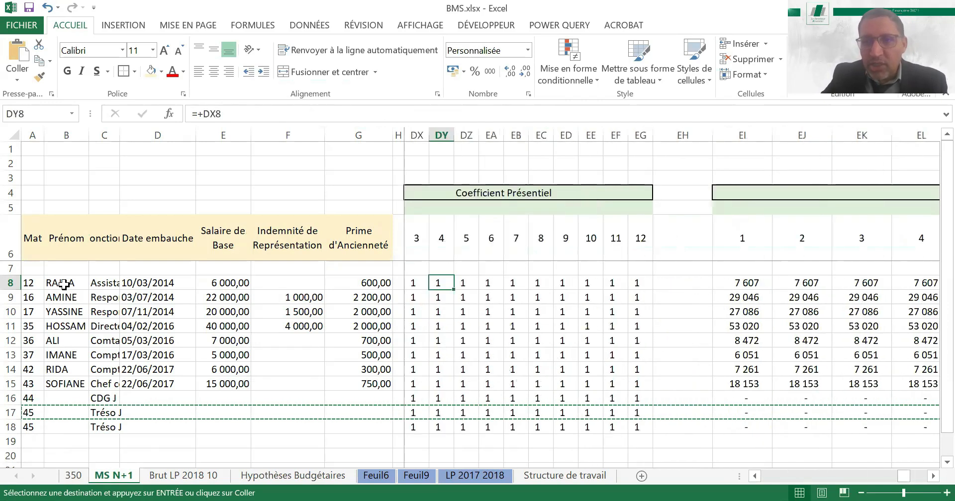
pyautogui.press('Right')
pyautogui.press('Right')
pyautogui.press('Right')
pyautogui.press('Right')
pyautogui.press('Right')
pyautogui.press('Right')
pyautogui.press('Right')
pyautogui.press('Right')
pyautogui.press('Right')
pyautogui.press('Right')
pyautogui.press('Right')
pyautogui.press('Right')
pyautogui.press('Right')
pyautogui.press('Right')
pyautogui.press('Right')
pyautogui.press('Right')
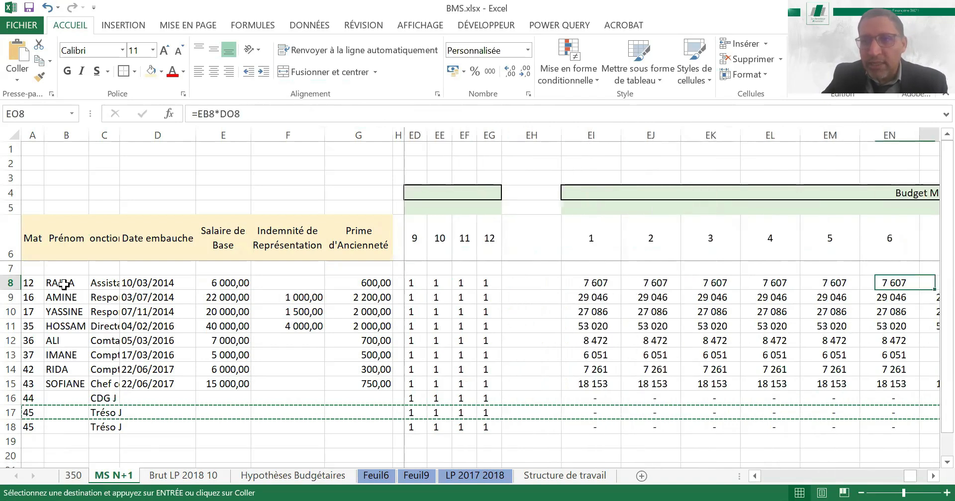
pyautogui.press('Right')
pyautogui.press('Right')
pyautogui.press('Right')
pyautogui.press('Right')
pyautogui.press('Right')
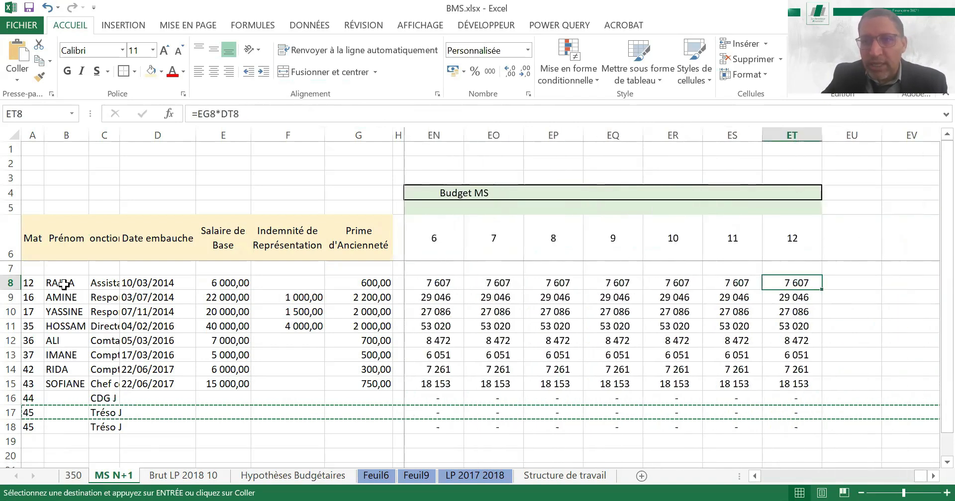
# Set the month 4 Coefficient Présentiel of the row 8 employee, in DY8, to 0
pyautogui.press('Left')
pyautogui.press('Left')
pyautogui.press('Left')
pyautogui.press('Left')
pyautogui.press('Left')
pyautogui.press('Left')
pyautogui.press('Left')
pyautogui.press('Left')
pyautogui.press('Left')
pyautogui.press('Left')
pyautogui.press('Left')
pyautogui.press('Left')
pyautogui.press('Left')
pyautogui.press('Left')
pyautogui.press('Left')
pyautogui.press('Left')
pyautogui.press('Left')
pyautogui.press('Left')
pyautogui.press('Left')
pyautogui.press('Left')
pyautogui.press('Left')
pyautogui.press('Left')
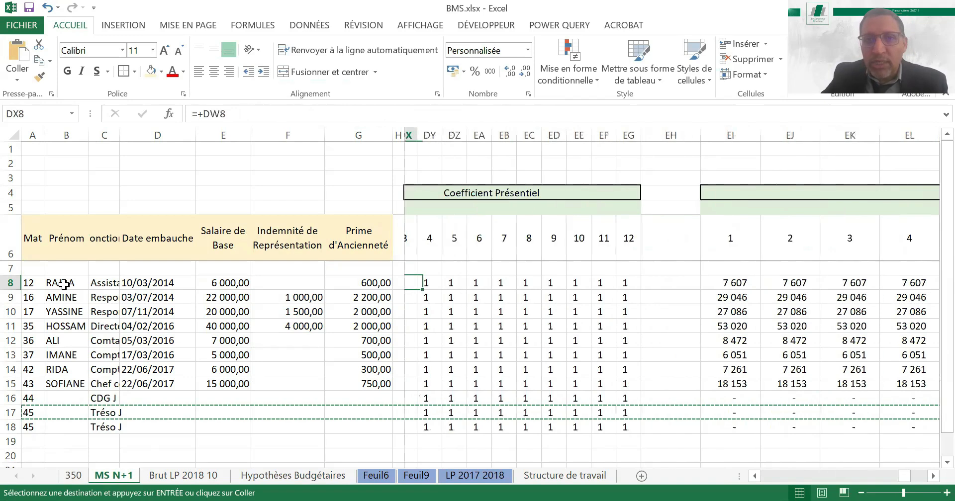
pyautogui.press('Left')
pyautogui.press('Left')
pyautogui.press('Left')
pyautogui.press('Right')
pyautogui.press('Right')
pyautogui.press('Right')
pyautogui.press('Right')
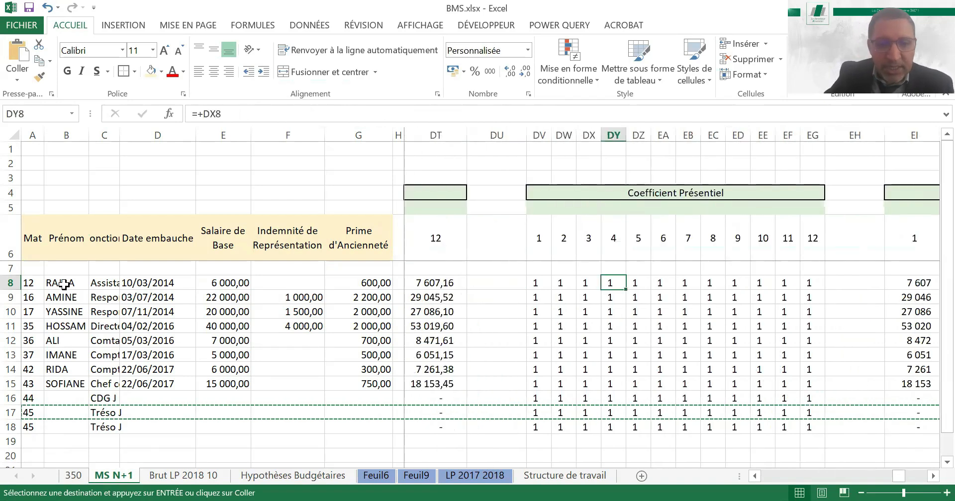
pyautogui.write('0')
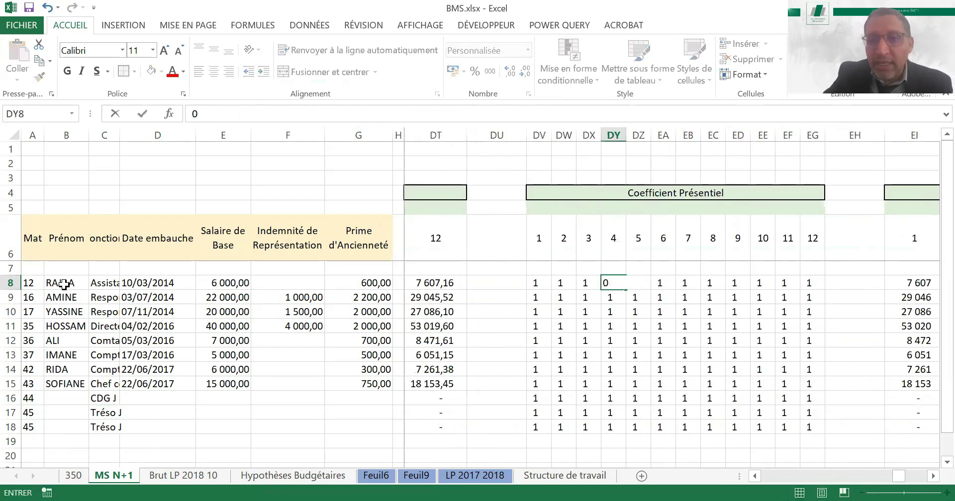
pyautogui.press('Return')
pyautogui.press('Up')
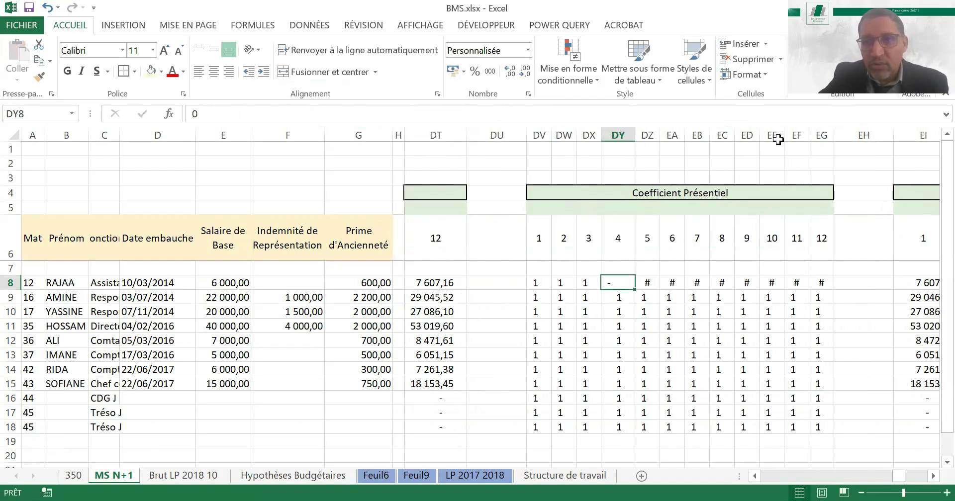
# Widen columns DY to EG, months 4 to 12 of Coefficient Présentiel, to fit their contents
pyautogui.moveTo(617, 135); pyautogui.dragTo(778, 140)
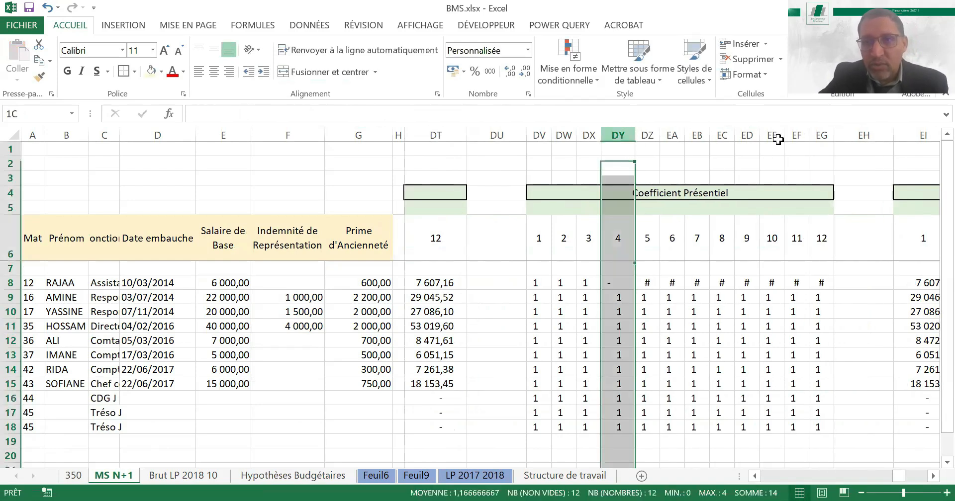
pyautogui.doubleClick(686, 133)
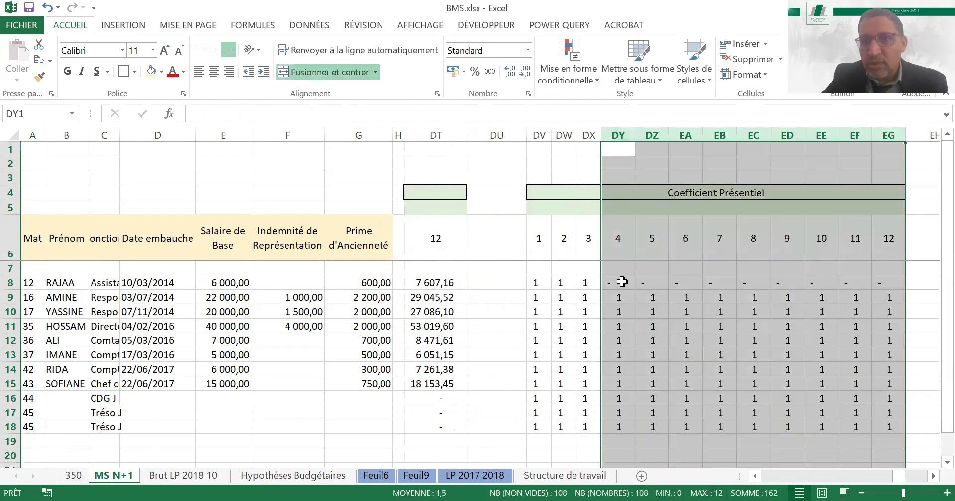
pyautogui.click(622, 282)
# Check how the departure carries through row 8 in the Coefficient Présentiel and Budget MS months
pyautogui.press('Right')
pyautogui.press('Right')
pyautogui.press('Right')
pyautogui.press('Right')
pyautogui.press('Right')
pyautogui.press('Right')
pyautogui.press('Right')
pyautogui.press('Right')
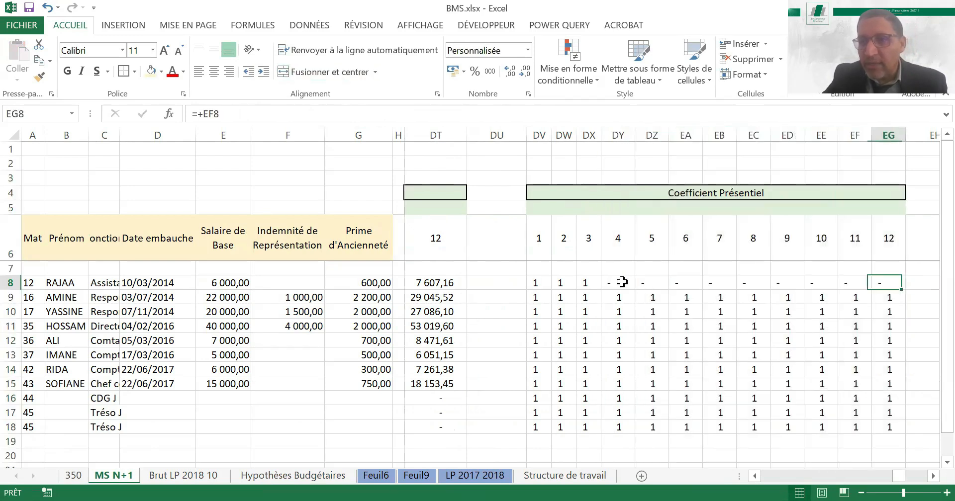
pyautogui.press('Right')
pyautogui.press('Right')
pyautogui.press('Right')
pyautogui.press('Right')
pyautogui.press('Left')
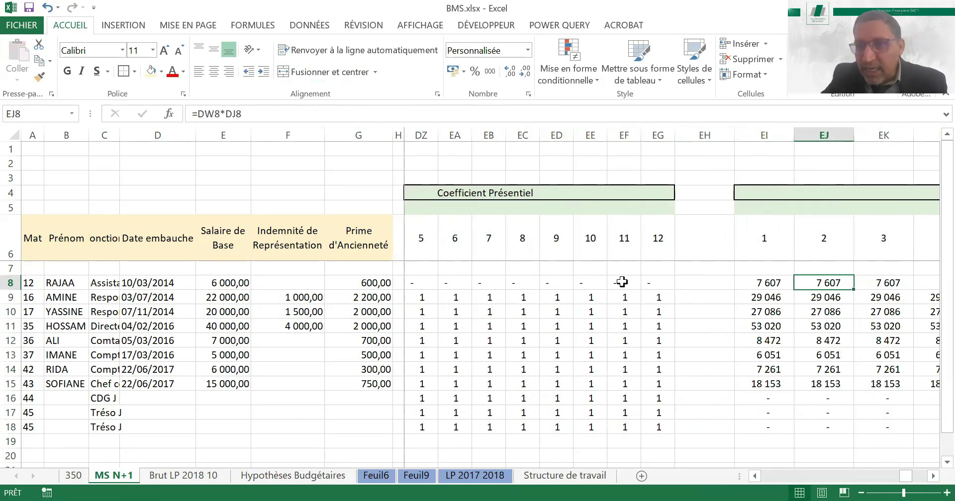
pyautogui.press('Left')
pyautogui.press('Right')
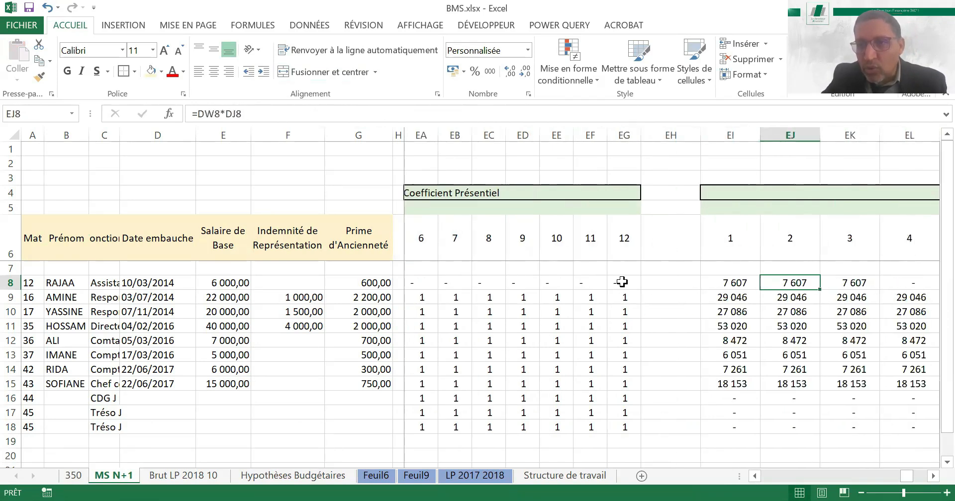
pyautogui.press('Right')
pyautogui.press('Right')
pyautogui.press('Right')
pyautogui.press('Right')
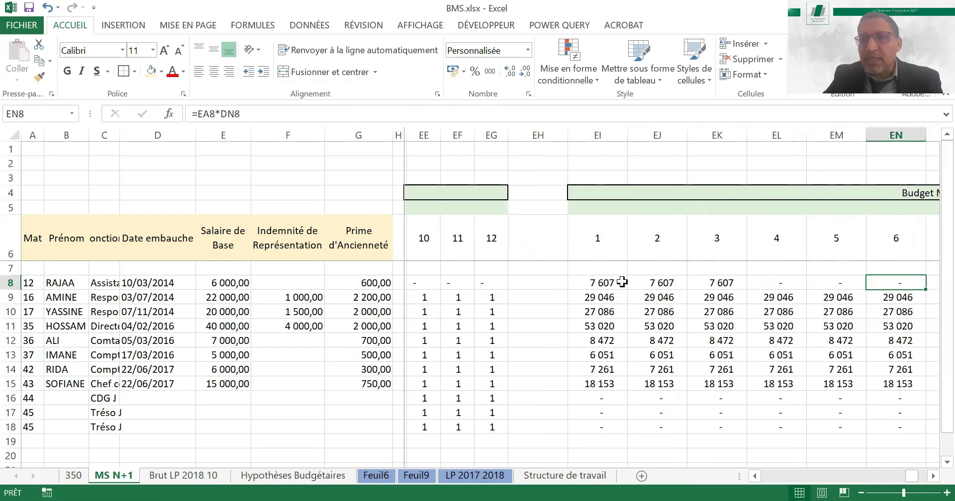
pyautogui.press('Right')
pyautogui.press('Right')
pyautogui.press('Right')
pyautogui.press('Right')
pyautogui.press('Right')
pyautogui.press('Right')
pyautogui.press('Right')
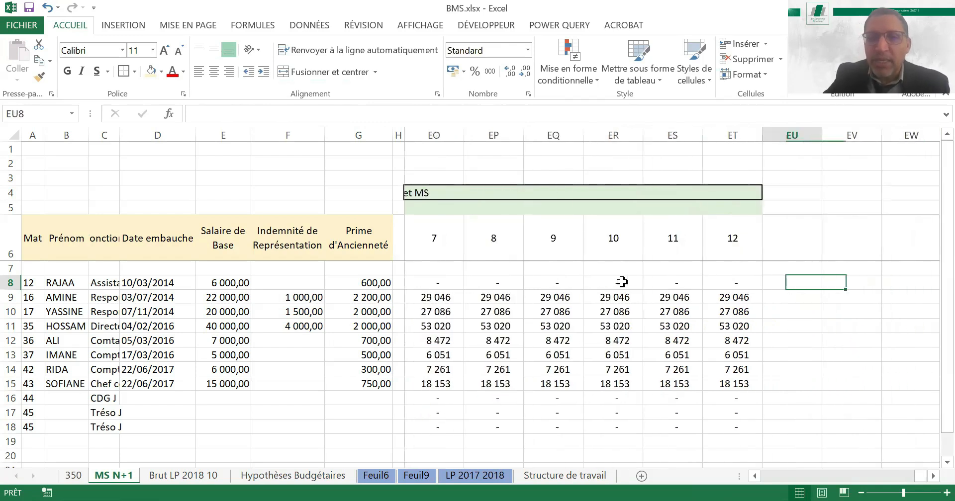
pyautogui.press('Left')
pyautogui.press('Left')
pyautogui.press('Left')
pyautogui.press('Left')
pyautogui.press('Left')
pyautogui.press('Left')
pyautogui.press('Left')
pyautogui.press('Left')
pyautogui.press('Left')
pyautogui.press('Left')
pyautogui.press('Left')
pyautogui.press('Left')
pyautogui.press('Left')
pyautogui.press('Left')
pyautogui.press('Left')
pyautogui.press('Left')
pyautogui.press('Left')
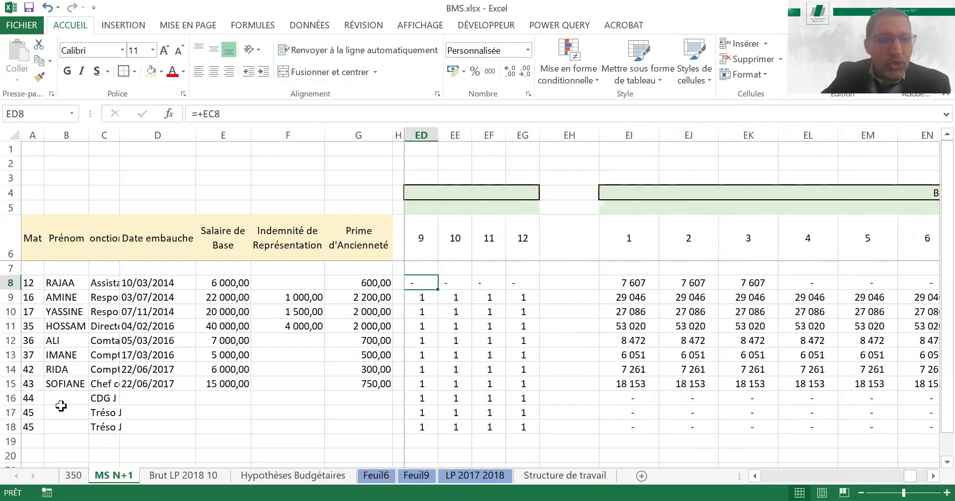
pyautogui.click(31, 396)
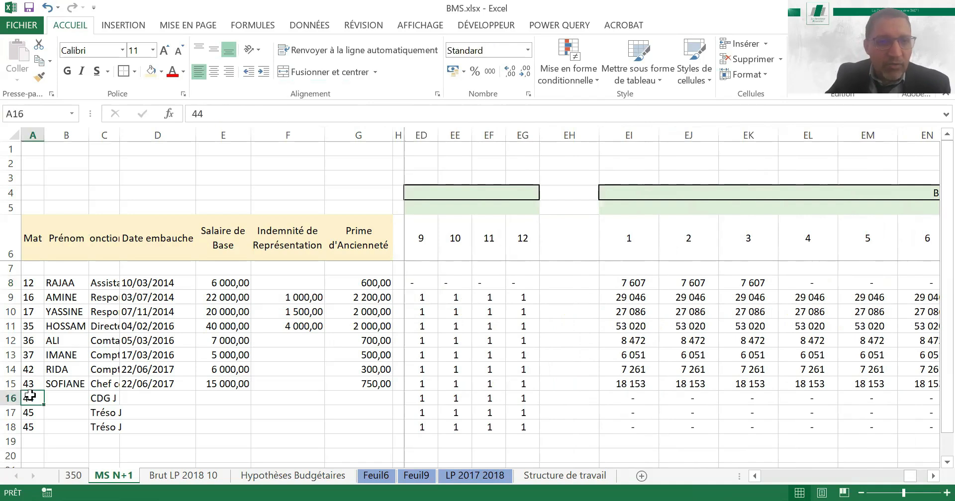
pyautogui.press('Up')
pyautogui.press('Up')
pyautogui.press('Up')
pyautogui.press('Up')
pyautogui.press('Up')
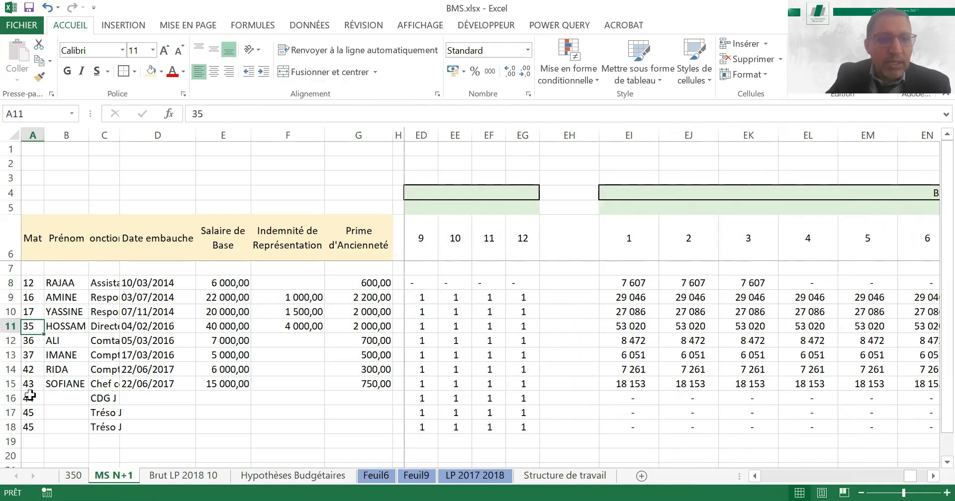
pyautogui.press('Up')
pyautogui.press('Up')
pyautogui.press('Up')
pyautogui.press('Right')
pyautogui.press('Right')
pyautogui.press('Right')
pyautogui.press('Right')
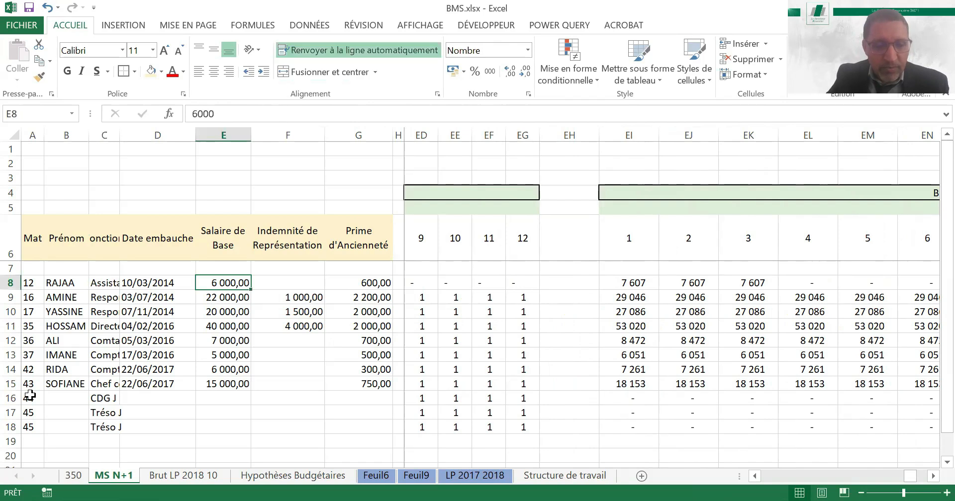
pyautogui.hotkey('ctrl', 'c')
pyautogui.press('Right')
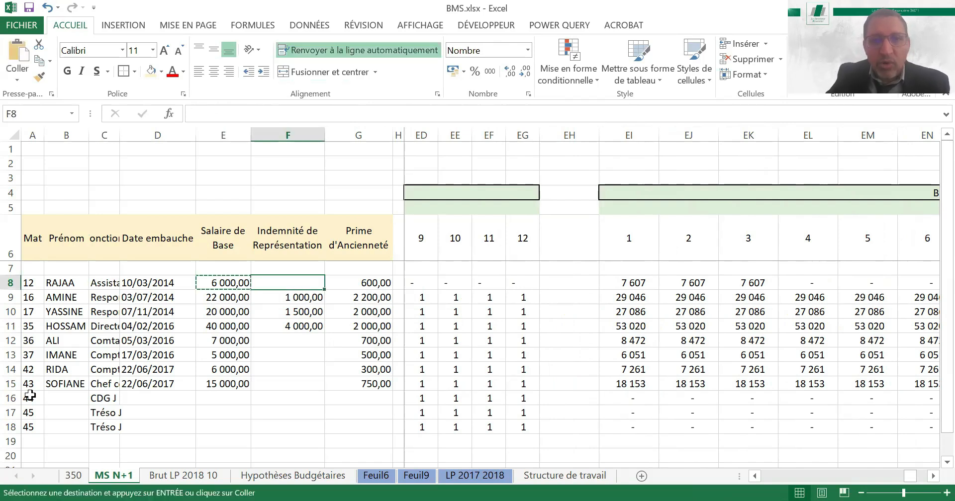
pyautogui.press('Left')
pyautogui.press('Down')
pyautogui.press('Down')
pyautogui.press('Down')
pyautogui.press('Down')
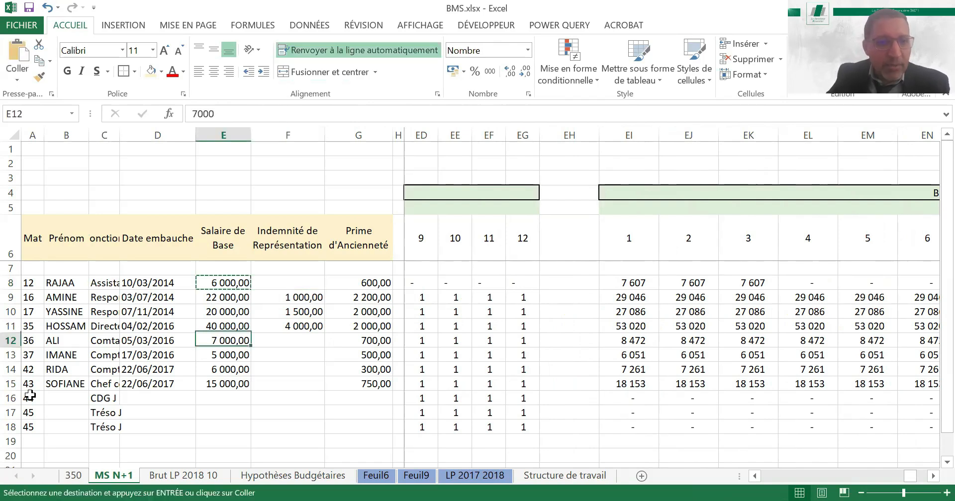
pyautogui.press('Down')
pyautogui.press('Down')
pyautogui.press('Down')
pyautogui.press('Down')
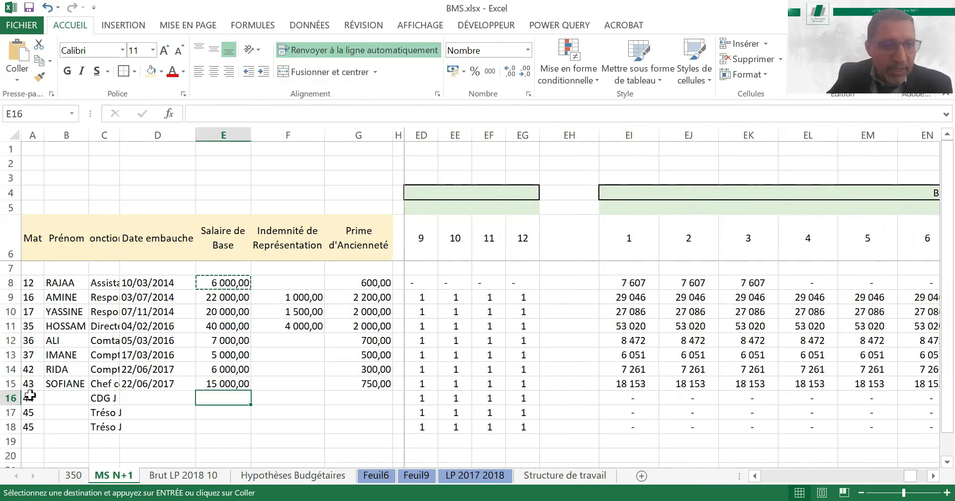
# Replace the function in C16 with "Assistante de direction", copied from C8
pyautogui.press('Left')
pyautogui.press('Left')
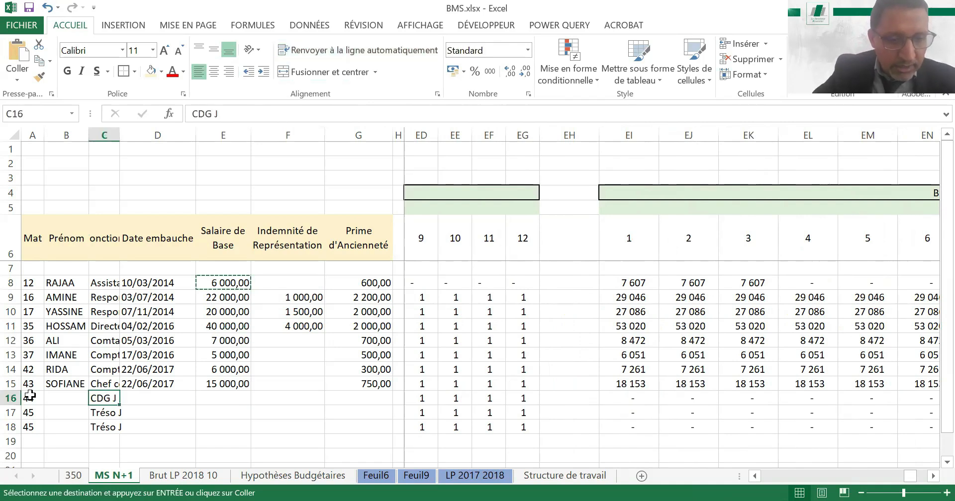
pyautogui.write('Assis')
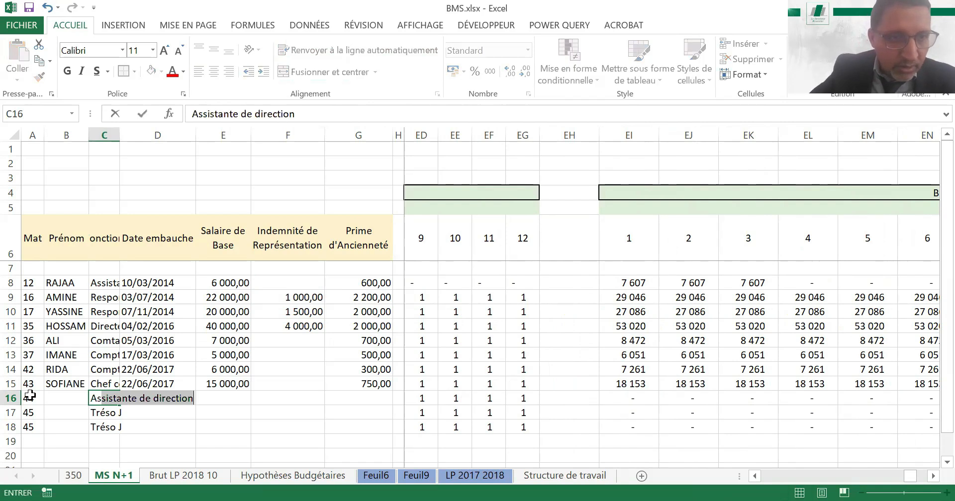
pyautogui.click(100, 283)
pyautogui.hotkey('ctrl', 'c')
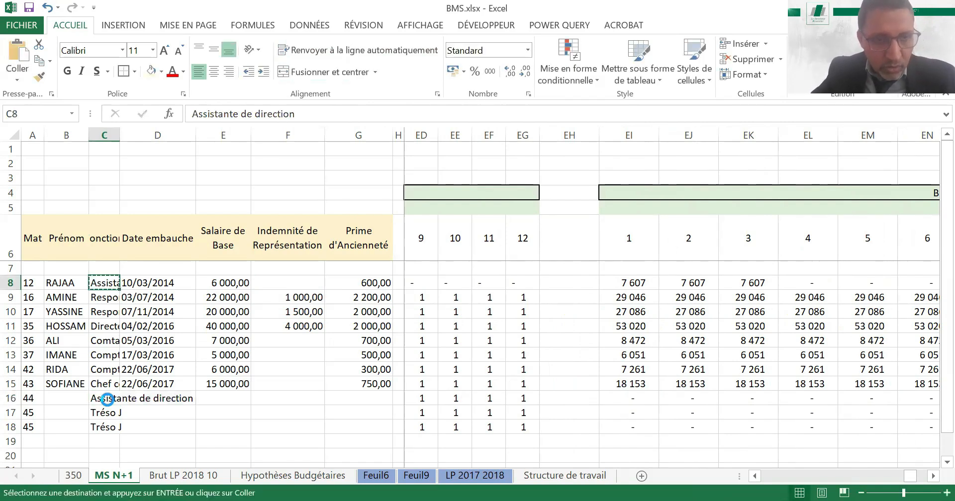
pyautogui.click(112, 400)
pyautogui.hotkey('ctrl', 'v')
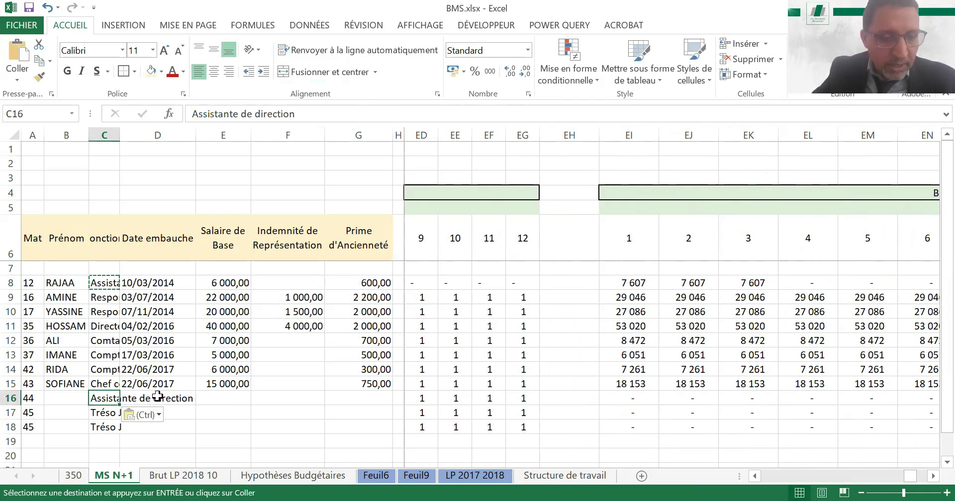
# Enter 01/04/2019 as the hire date of the replacement in D16
pyautogui.click(157, 397)
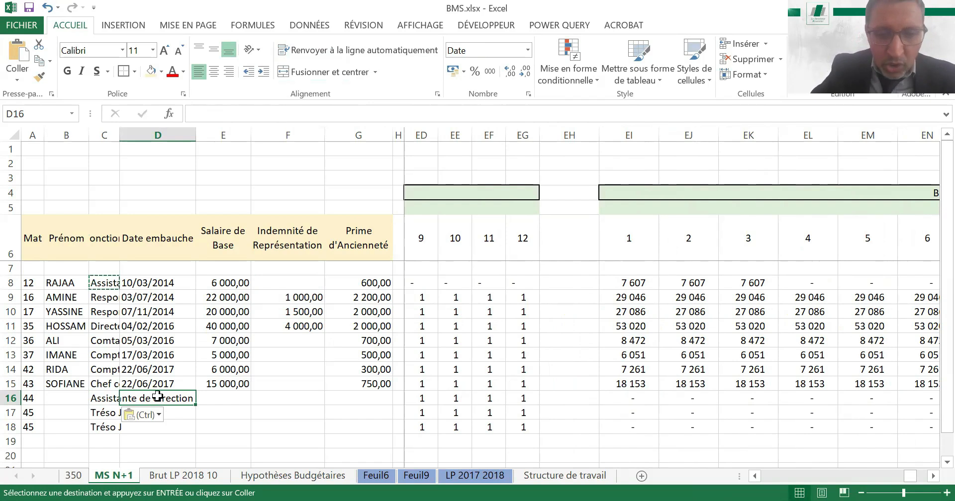
pyautogui.write('01')
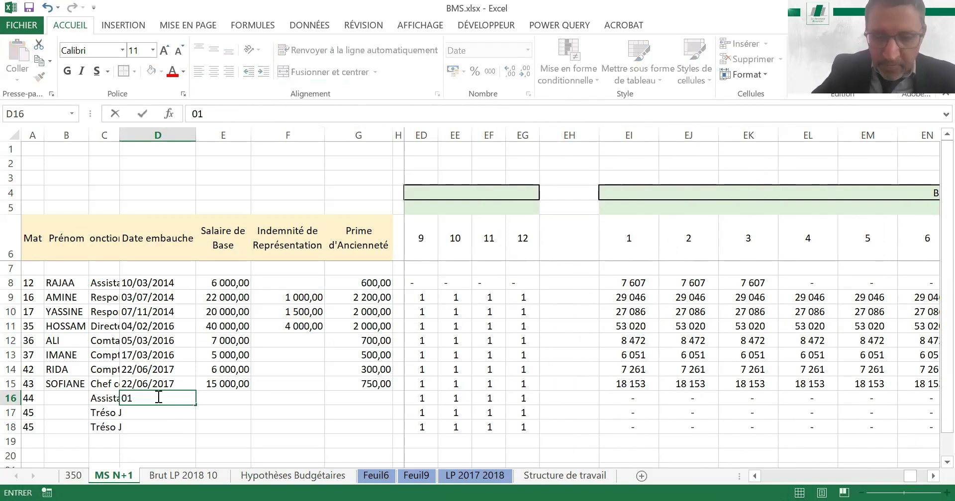
pyautogui.write('/')
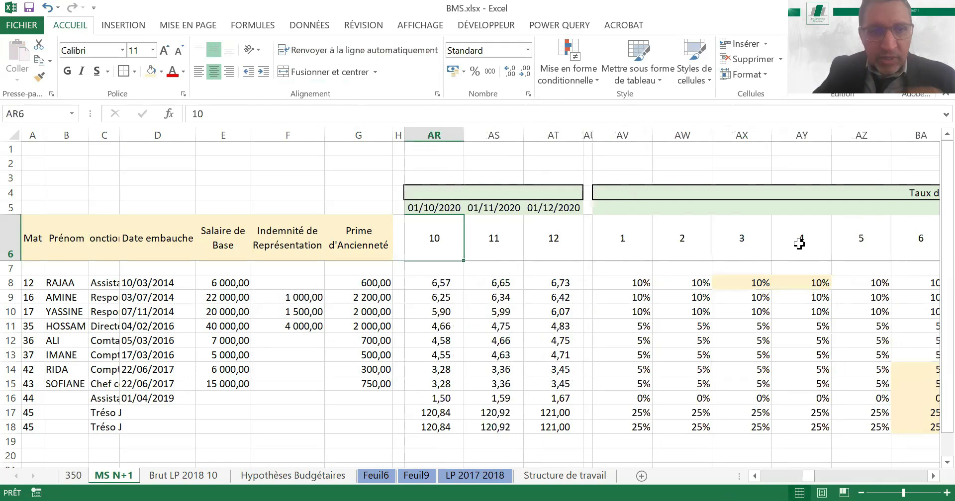
pyautogui.press('Left')
pyautogui.press('Left')
pyautogui.press('Left')
pyautogui.press('Left')
pyautogui.press('Left')
pyautogui.press('Left')
pyautogui.press('Left')
pyautogui.press('Left')
pyautogui.press('Left')
pyautogui.press('Left')
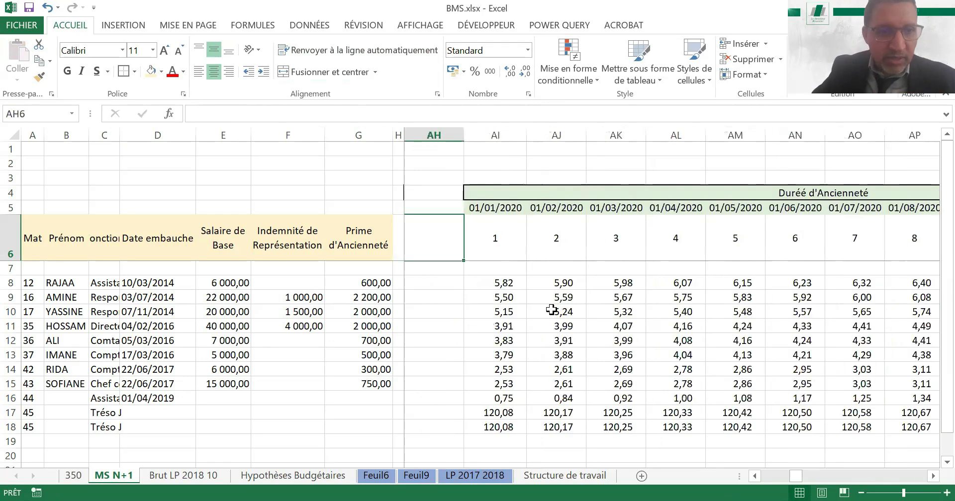
# Correct the replacement's hire date in D16 to 01/04/2020
pyautogui.doubleClick(180, 397)
pyautogui.press('BackSpace')
pyautogui.press('BackSpace')
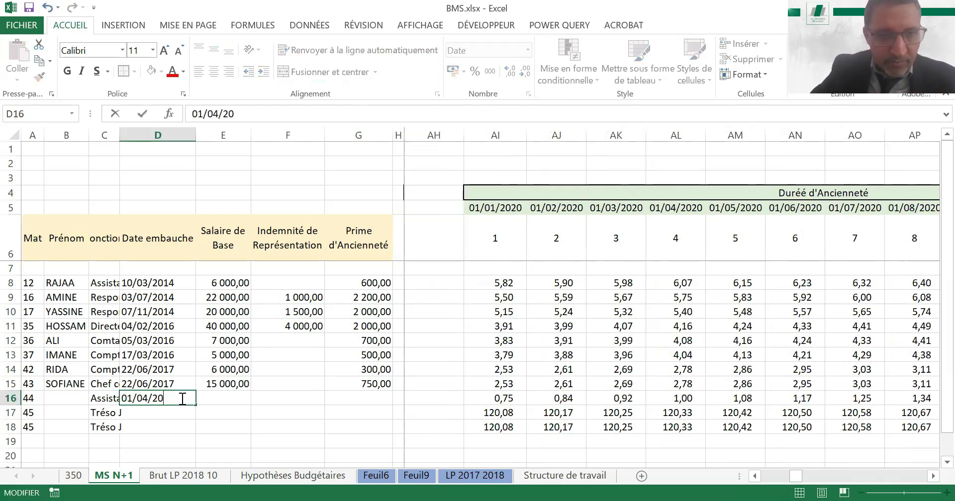
pyautogui.write('20')
pyautogui.press('Tab')
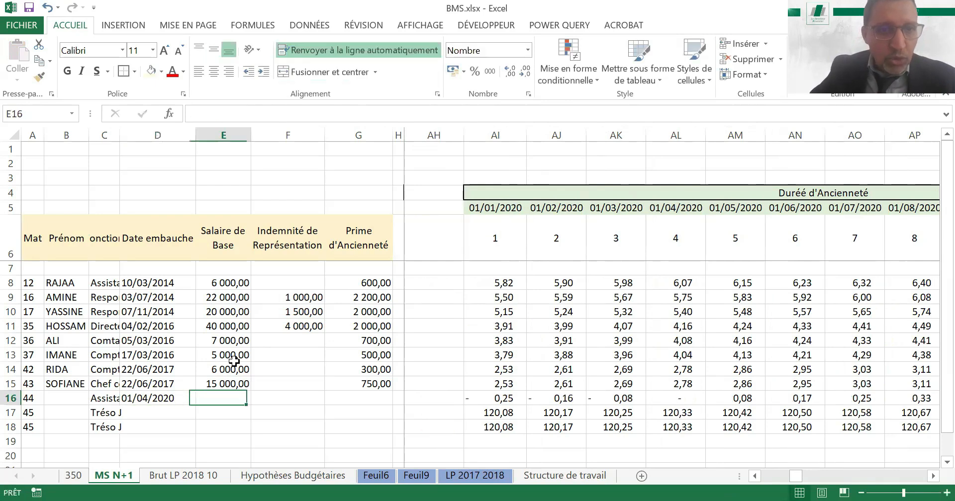
# Link the replacement's base salary in E16 to the departing assistant's base salary in E8
pyautogui.write('+')
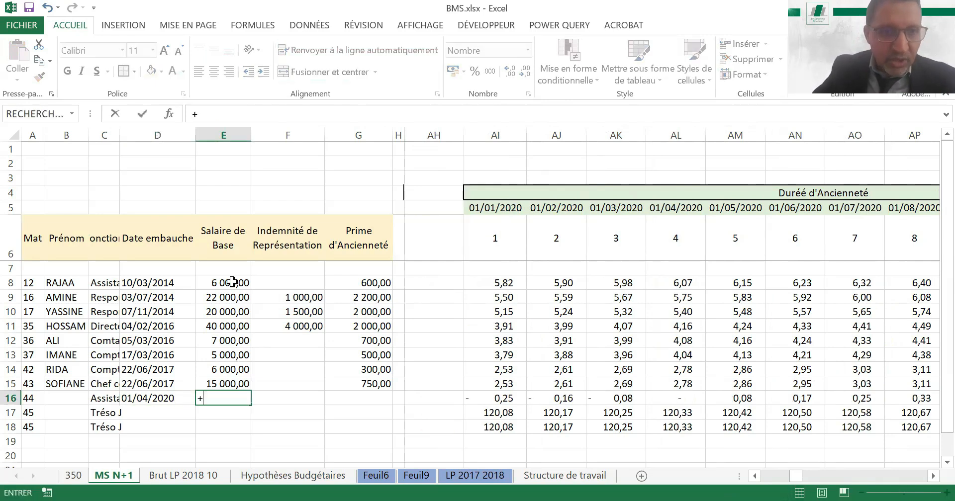
pyautogui.click(232, 282)
pyautogui.press('Return')
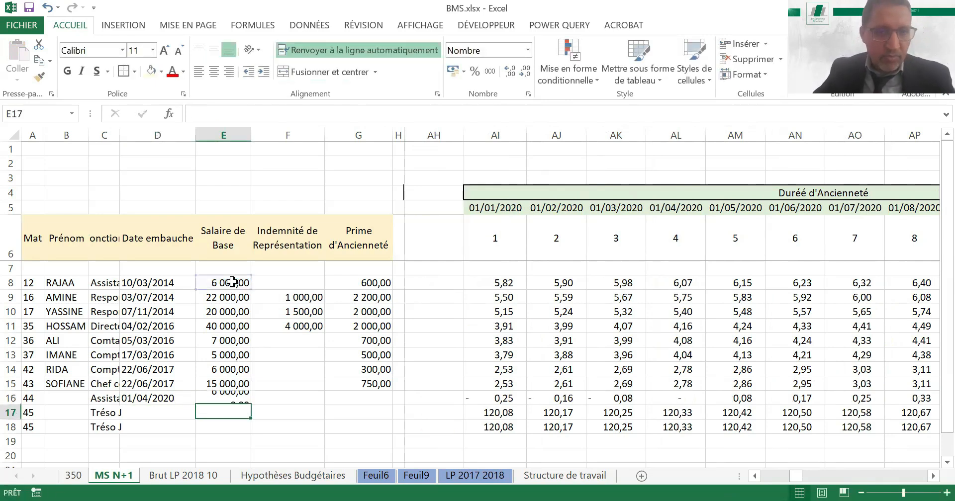
# Check the replacement's monthly Salaire de Base and Indemnité de Représentation along row 16
pyautogui.press('Up')
pyautogui.press('Right')
pyautogui.press('Right')
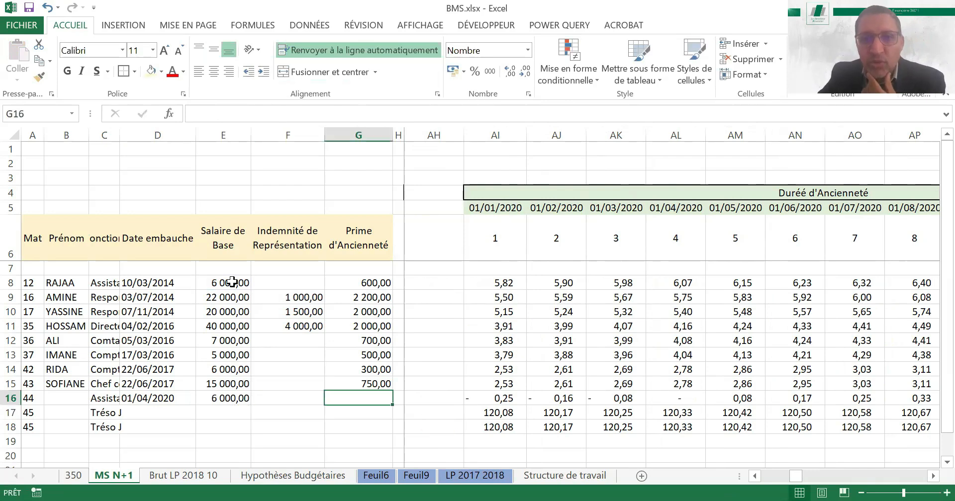
pyautogui.press('Right')
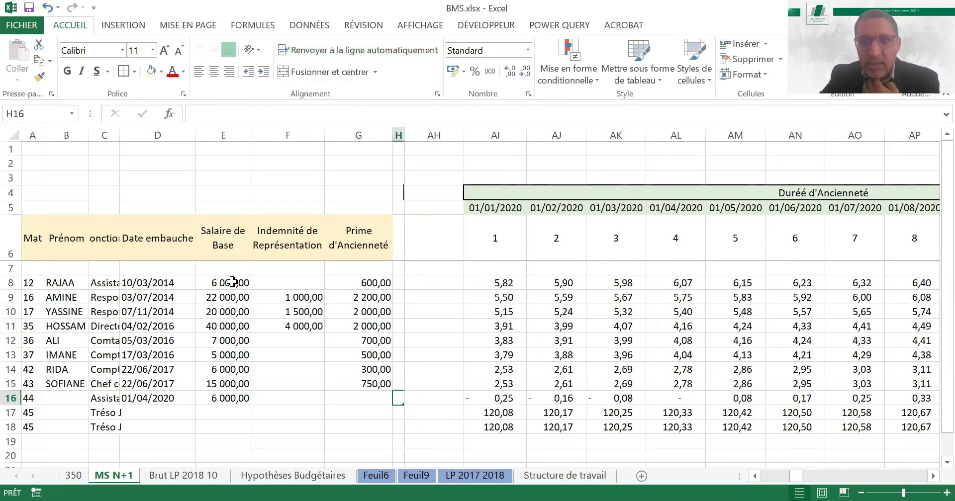
pyautogui.press('Right')
pyautogui.press('Right')
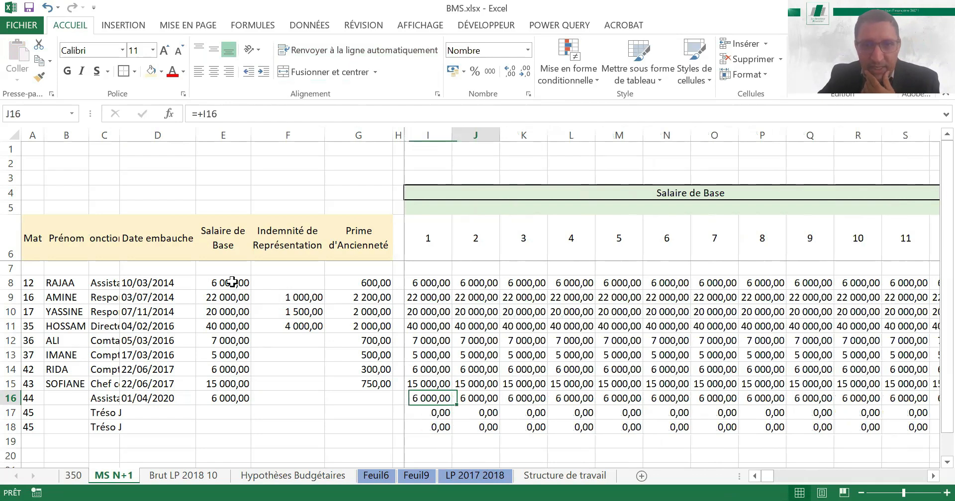
pyautogui.press('Left')
pyautogui.press('Right')
pyautogui.press('Right')
pyautogui.press('Right')
pyautogui.press('Right')
pyautogui.press('Right')
pyautogui.press('Right')
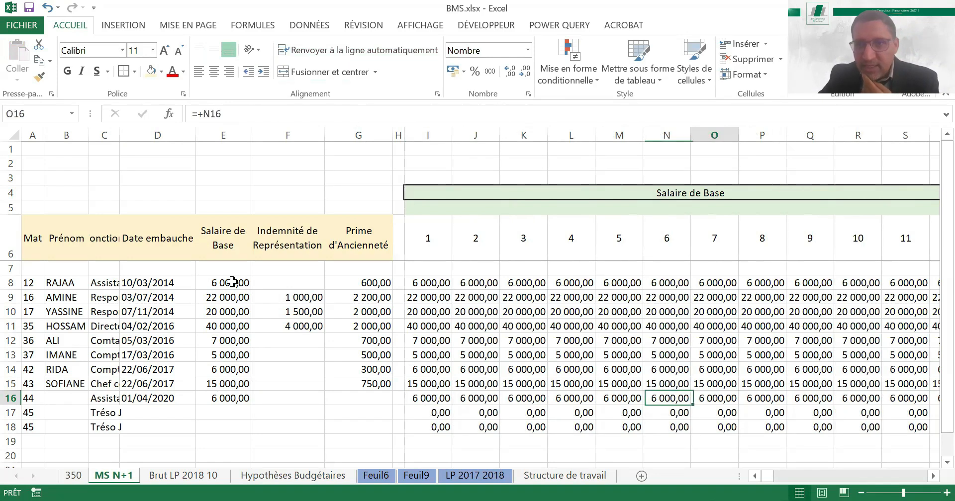
pyautogui.press('Right')
pyautogui.press('Right')
pyautogui.press('Right')
pyautogui.press('Right')
pyautogui.press('Right')
pyautogui.press('Right')
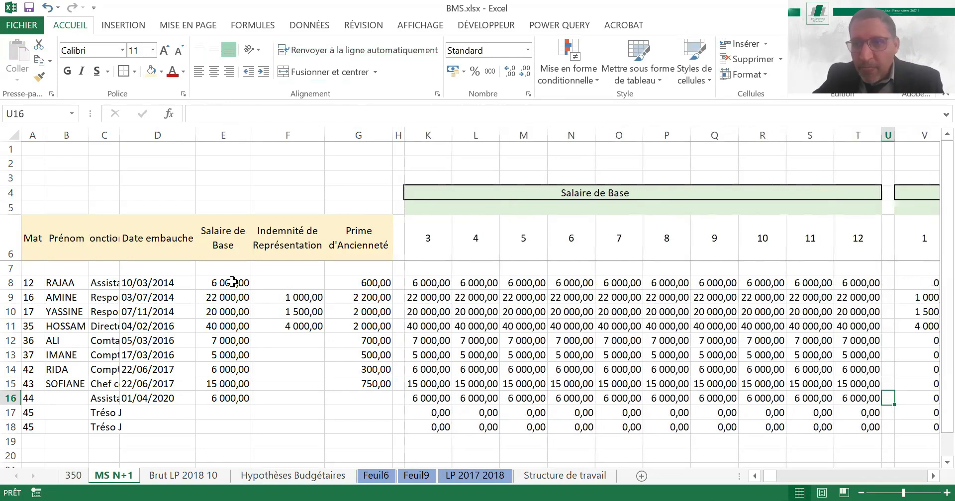
pyautogui.press('Right')
pyautogui.press('Right')
pyautogui.press('Right')
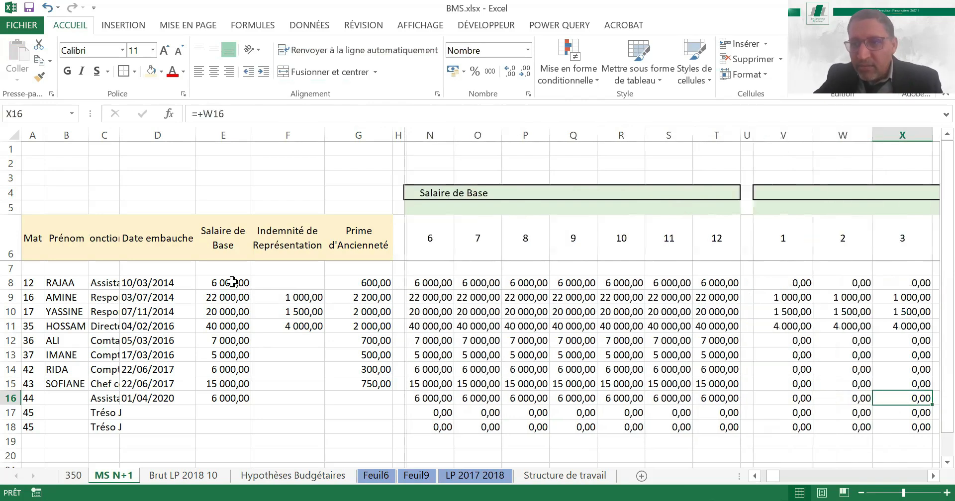
# Examine the replacement's seniority duration in row 16 around the April 2020 hire month
pyautogui.press('Right')
pyautogui.press('Right')
pyautogui.press('Right')
pyautogui.press('Right')
pyautogui.press('Right')
pyautogui.press('Right')
pyautogui.press('Right')
pyautogui.press('Right')
pyautogui.press('Right')
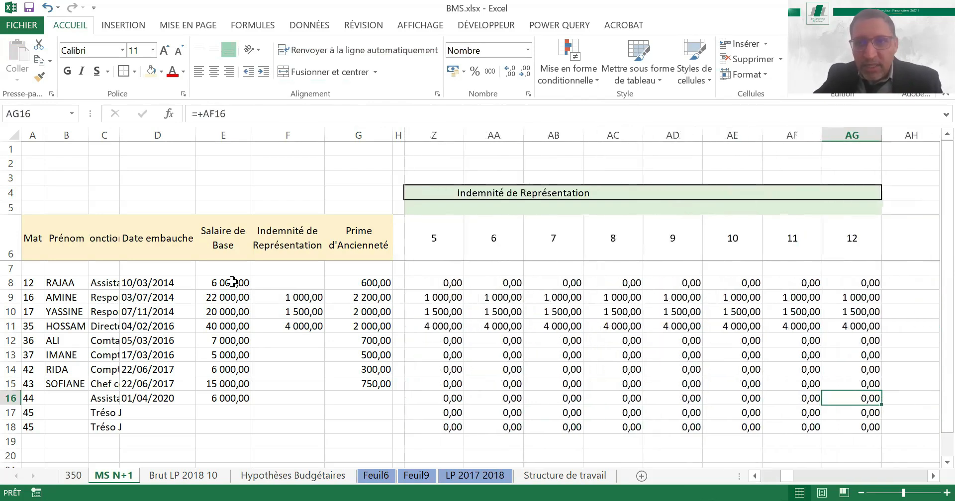
pyautogui.press('Right')
pyautogui.press('Right')
pyautogui.press('Right')
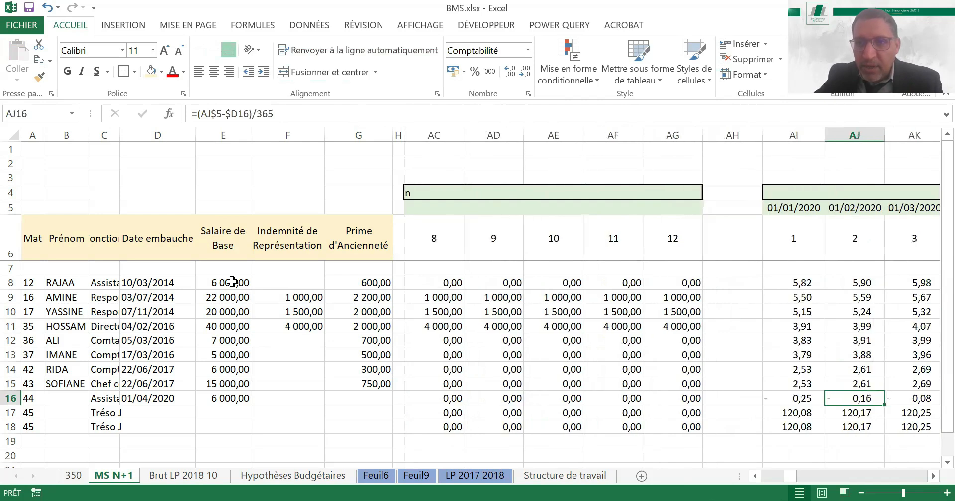
pyautogui.press('Right')
pyautogui.press('Right')
pyautogui.press('Right')
pyautogui.press('Right')
pyautogui.press('Right')
pyautogui.press('Right')
pyautogui.press('Right')
pyautogui.press('Right')
pyautogui.press('Right')
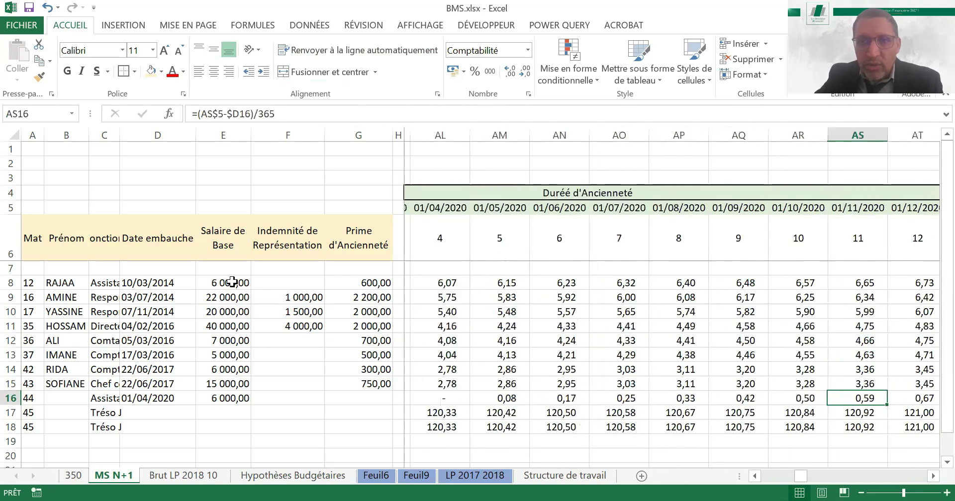
pyautogui.press('Left')
pyautogui.press('Left')
pyautogui.press('Left')
pyautogui.press('Left')
pyautogui.press('Left')
pyautogui.press('Left')
pyautogui.press('Left')
pyautogui.press('Left')
pyautogui.press('Left')
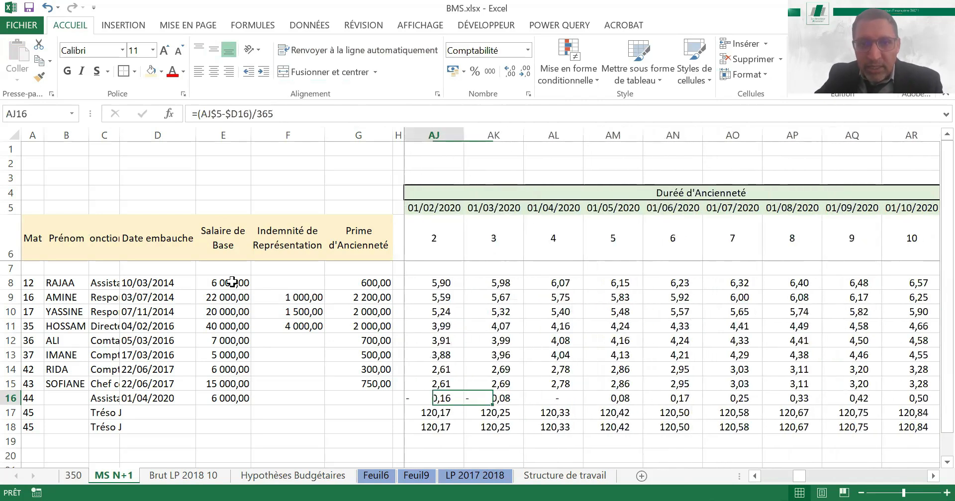
pyautogui.press('Right')
pyautogui.press('Right')
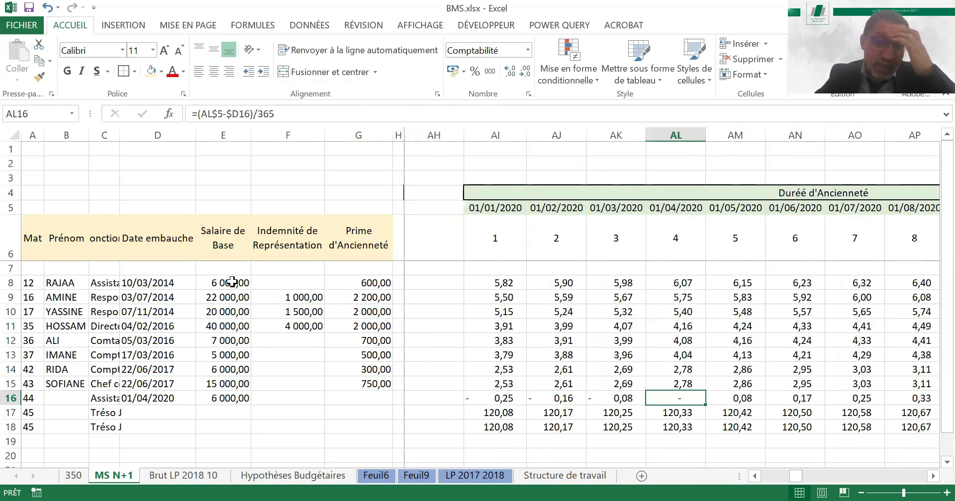
pyautogui.press('Left')
pyautogui.press('Left')
pyautogui.press('Right')
pyautogui.press('Right')
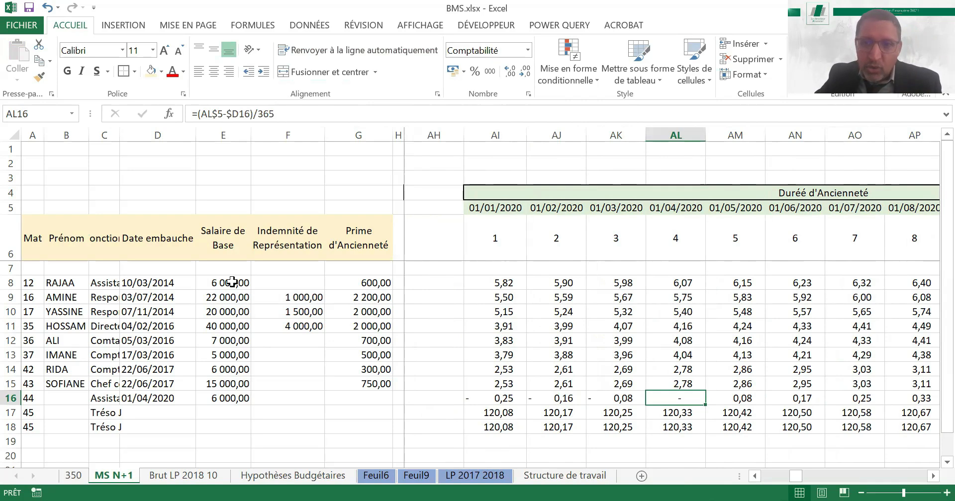
# Check the replacement's Taux d'ancienneté in row 16 across the twelve months
pyautogui.press('Right')
pyautogui.press('Right')
pyautogui.press('Right')
pyautogui.press('Right')
pyautogui.press('Right')
pyautogui.press('Right')
pyautogui.press('Right')
pyautogui.press('Right')
pyautogui.press('Right')
pyautogui.press('Right')
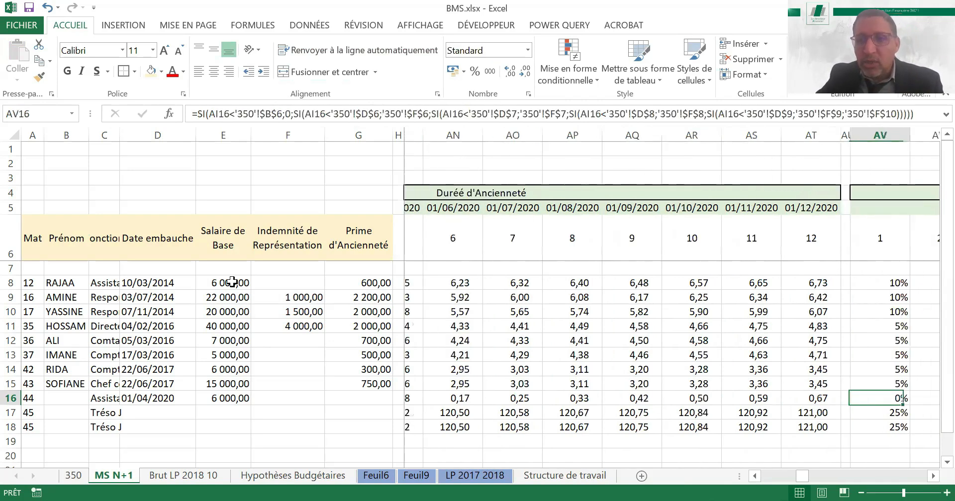
pyautogui.press('Right')
pyautogui.press('Right')
pyautogui.press('Right')
pyautogui.press('Right')
pyautogui.press('Right')
pyautogui.press('Right')
pyautogui.press('Right')
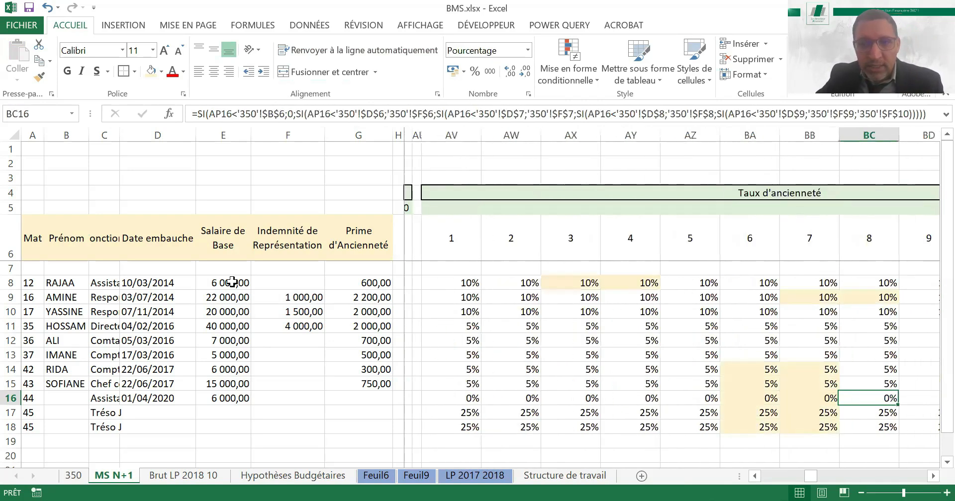
pyautogui.press('Left')
pyautogui.press('Left')
pyautogui.press('Left')
pyautogui.press('Left')
pyautogui.press('Left')
pyautogui.press('Right')
pyautogui.press('Right')
pyautogui.press('Right')
pyautogui.press('Right')
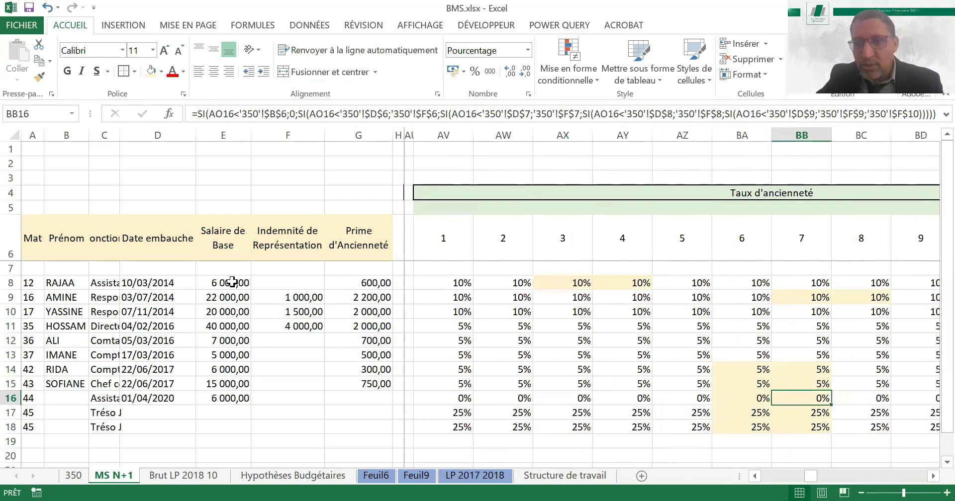
# Check the replacement's monthly seniority bonus in row 16 of the Prime d'Ancienneté block
pyautogui.press('Right')
pyautogui.press('Right')
pyautogui.press('Right')
pyautogui.press('Right')
pyautogui.press('Right')
pyautogui.press('Right')
pyautogui.press('Right')
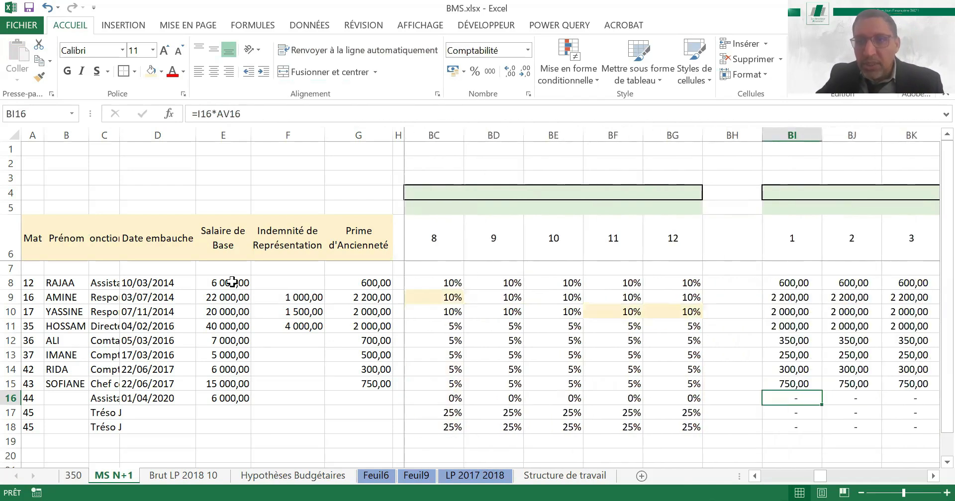
pyautogui.press('Right')
pyautogui.press('Right')
pyautogui.press('Right')
pyautogui.press('Right')
pyautogui.press('Right')
pyautogui.press('Right')
pyautogui.press('Right')
pyautogui.press('Right')
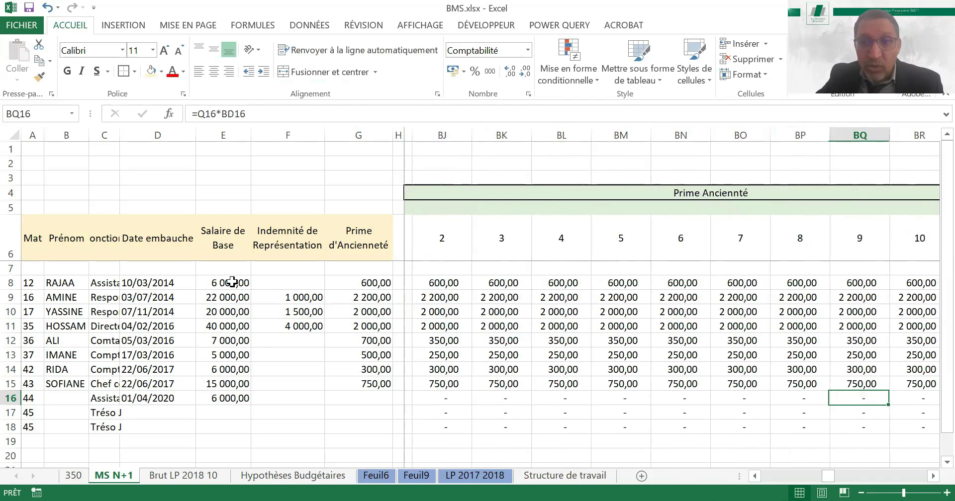
# Review the replacement's Total Brut in row 16 through month 12
pyautogui.press('Right')
pyautogui.press('Right')
pyautogui.press('Right')
pyautogui.press('Right')
pyautogui.press('Right')
pyautogui.press('Right')
pyautogui.press('Right')
pyautogui.press('Right')
pyautogui.press('Right')
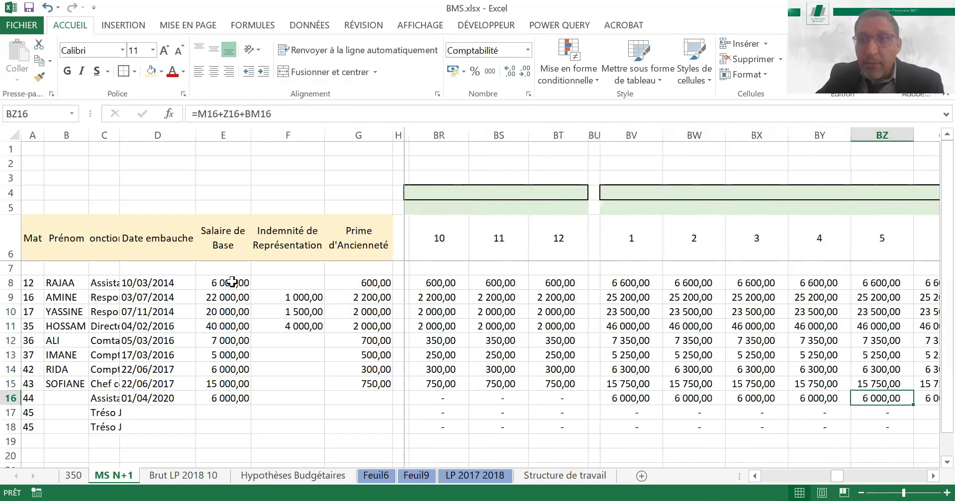
pyautogui.press('Right')
pyautogui.press('Right')
pyautogui.press('Right')
pyautogui.press('Right')
pyautogui.press('Right')
pyautogui.press('Right')
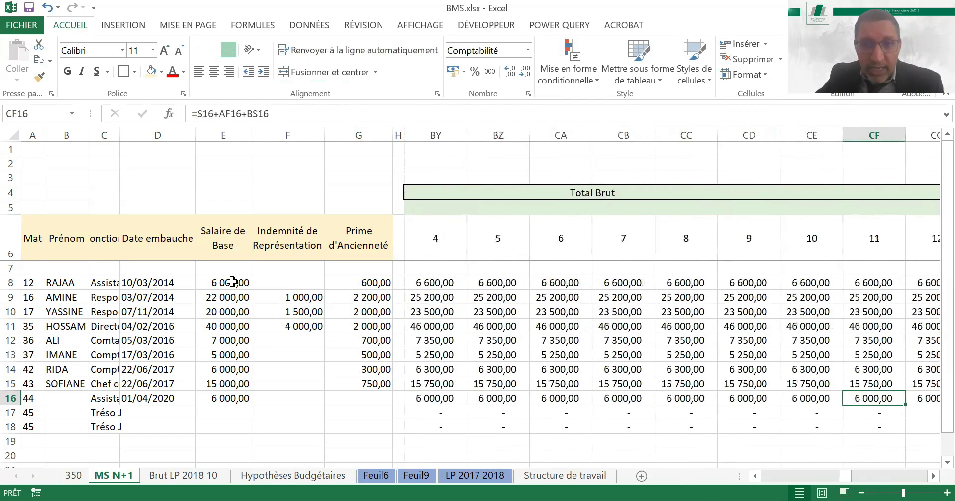
pyautogui.press('Left')
pyautogui.press('Left')
pyautogui.press('Left')
pyautogui.press('Left')
pyautogui.press('Left')
pyautogui.press('Left')
pyautogui.press('Right')
pyautogui.press('Right')
pyautogui.press('Right')
pyautogui.press('Right')
pyautogui.press('Right')
pyautogui.press('Right')
pyautogui.press('Right')
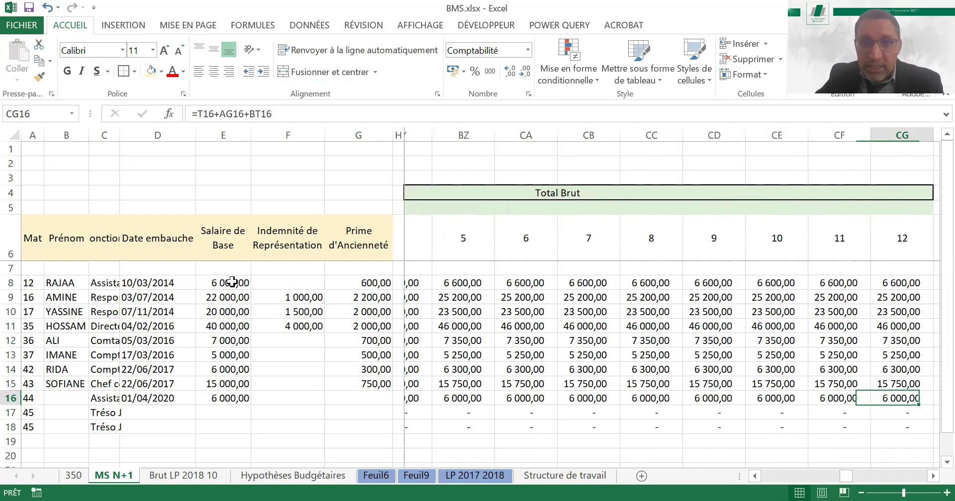
# Check the employer charge coefficients and the Charges patronales computed for the replacement in row 16
pyautogui.press('Right')
pyautogui.press('Right')
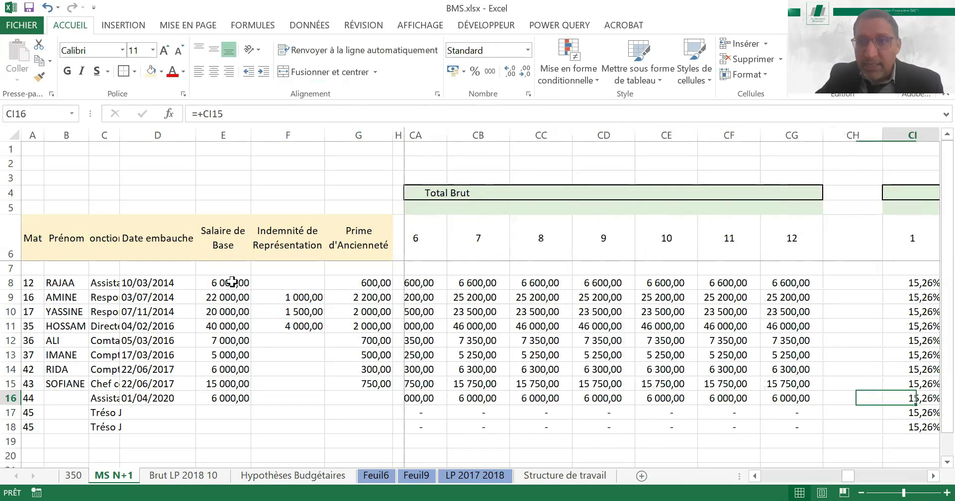
pyautogui.press('Right')
pyautogui.press('Right')
pyautogui.press('Right')
pyautogui.press('Right')
pyautogui.press('Right')
pyautogui.press('Right')
pyautogui.press('Right')
pyautogui.press('Right')
pyautogui.press('Right')
pyautogui.press('Right')
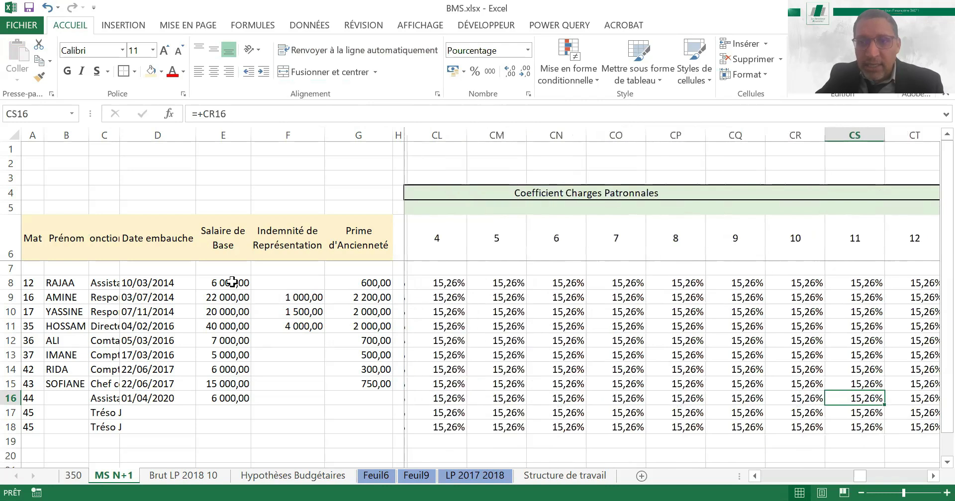
pyautogui.press('Right')
pyautogui.press('Right')
pyautogui.press('Right')
pyautogui.press('Right')
pyautogui.press('Right')
pyautogui.press('Right')
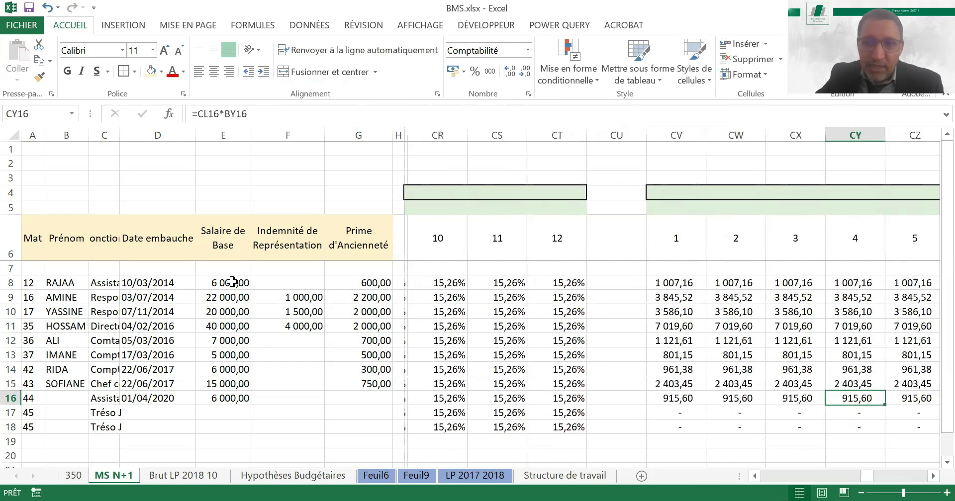
# Review the replacement's monthly Cout Total in row 16 through month 12
pyautogui.press('Right')
pyautogui.press('Right')
pyautogui.press('Right')
pyautogui.press('Right')
pyautogui.press('Right')
pyautogui.press('Right')
pyautogui.press('Right')
pyautogui.press('Right')
pyautogui.press('Right')
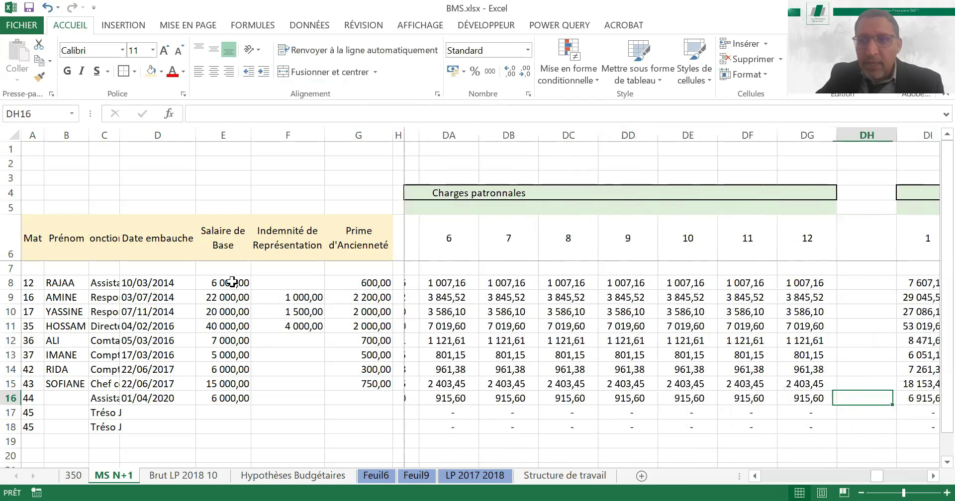
pyautogui.press('Right')
pyautogui.press('Right')
pyautogui.press('Right')
pyautogui.press('Right')
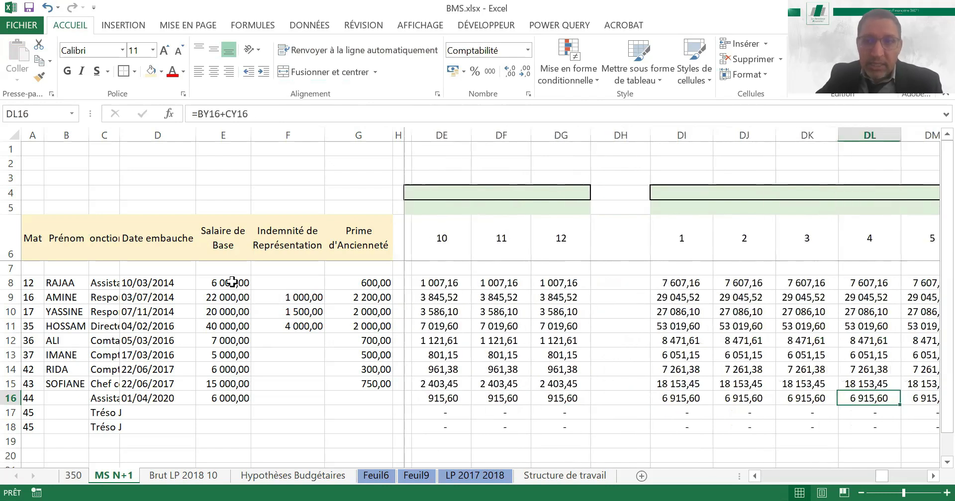
pyautogui.press('Right')
pyautogui.press('Right')
pyautogui.press('Right')
pyautogui.press('Right')
pyautogui.press('Right')
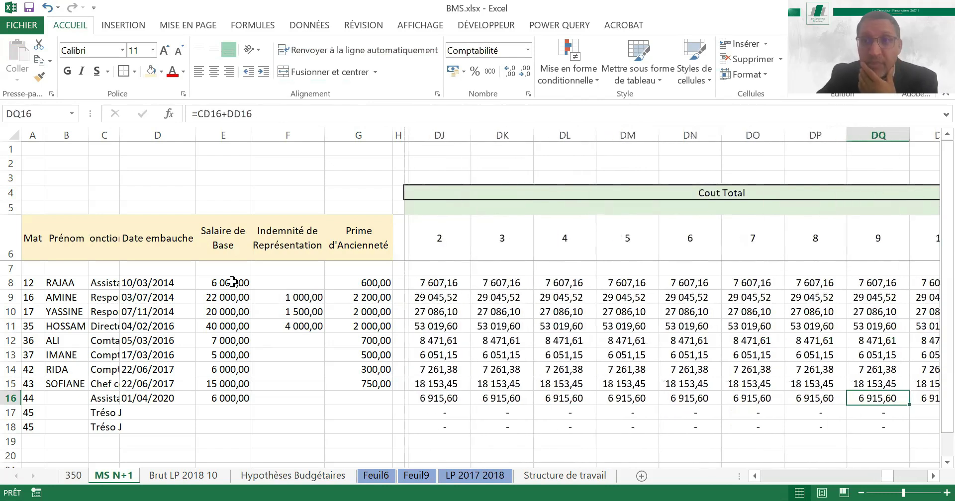
# Set the replacement's month 1 Coefficient Présentiel in DV16 to 0
pyautogui.press('Right')
pyautogui.press('Right')
pyautogui.press('Right')
pyautogui.press('Right')
pyautogui.press('Right')
pyautogui.press('Right')
pyautogui.press('Right')
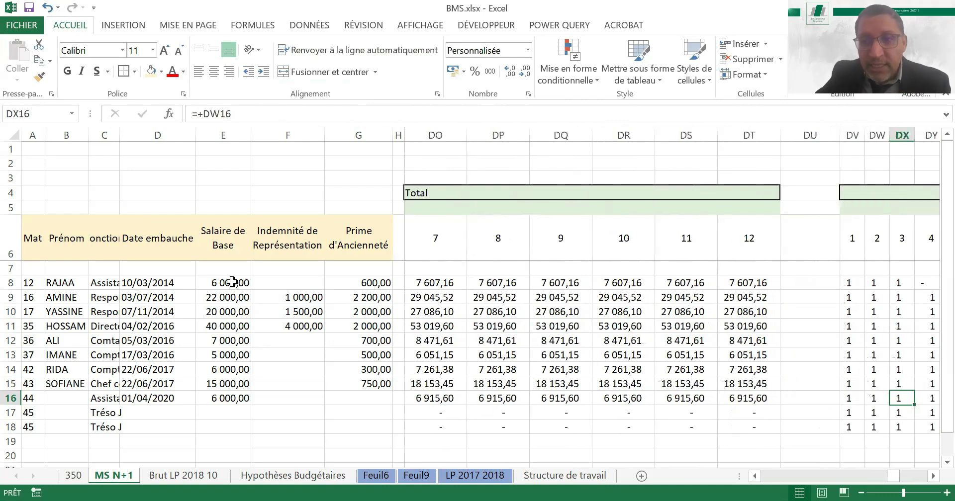
pyautogui.press('Right')
pyautogui.press('Right')
pyautogui.press('Right')
pyautogui.press('Right')
pyautogui.press('Right')
pyautogui.press('Right')
pyautogui.press('Right')
pyautogui.press('Right')
pyautogui.press('Right')
pyautogui.press('Right')
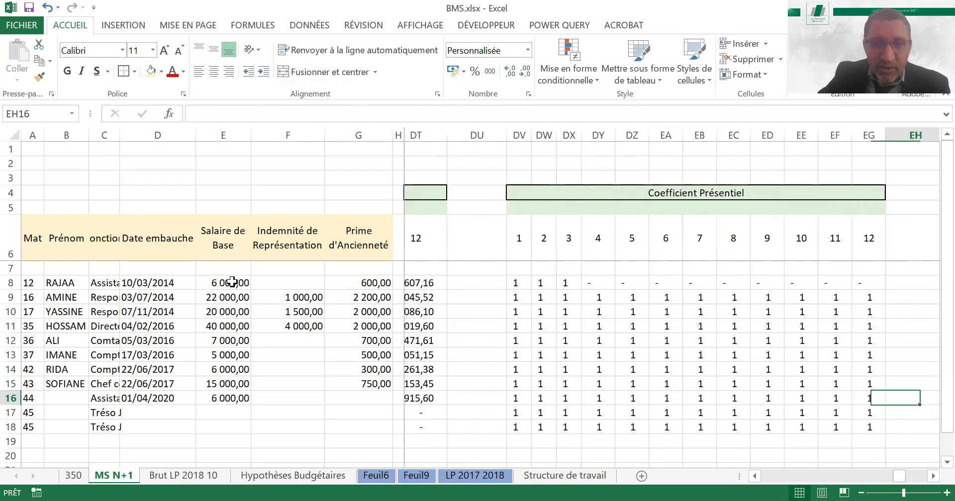
pyautogui.press('Left')
pyautogui.press('Left')
pyautogui.press('Left')
pyautogui.press('Left')
pyautogui.press('Left')
pyautogui.press('Left')
pyautogui.press('Left')
pyautogui.press('Left')
pyautogui.press('Left')
pyautogui.press('Left')
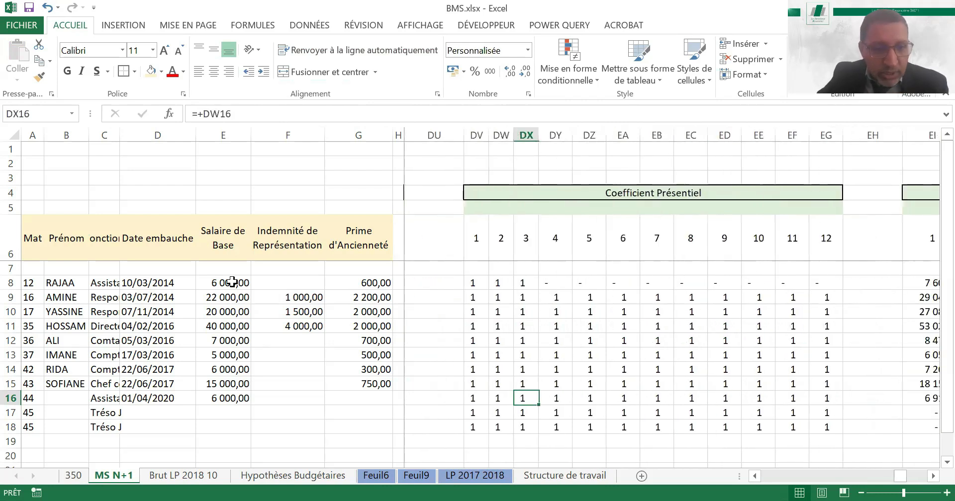
pyautogui.press('Left')
pyautogui.press('Left')
pyautogui.write('0')
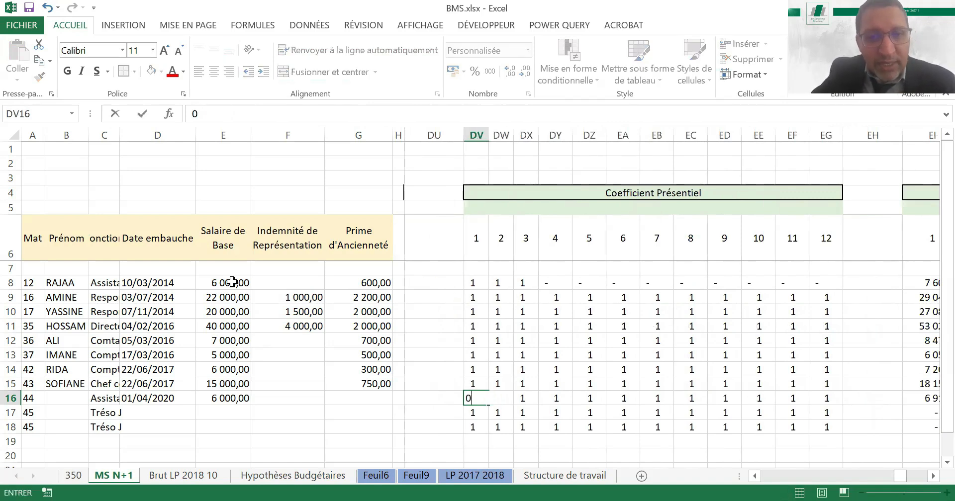
pyautogui.hotkey('ctrl', 'Return')
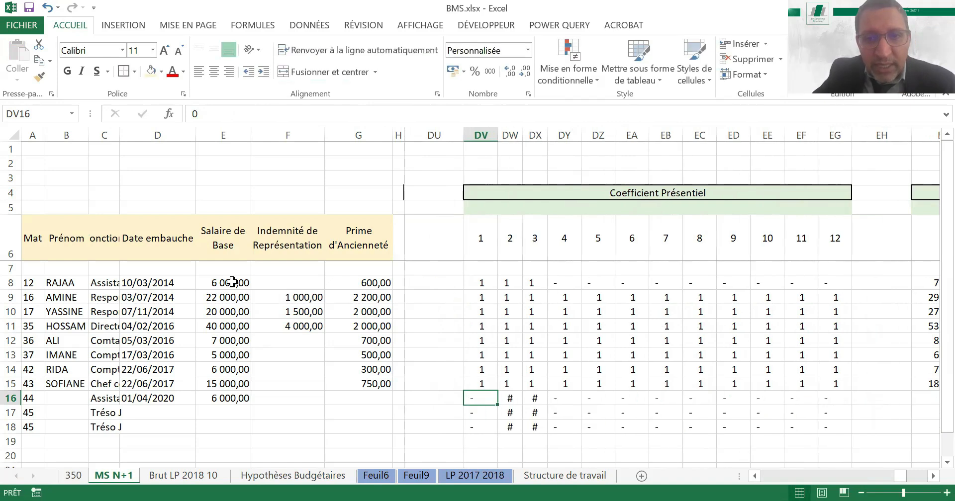
# Set the replacement's month 4 Coefficient Présentiel in DY16 to 1 and give columns DV to DZ a uniform, wider width
pyautogui.press('Right')
pyautogui.press('Right')
pyautogui.press('Right')
pyautogui.write('1')
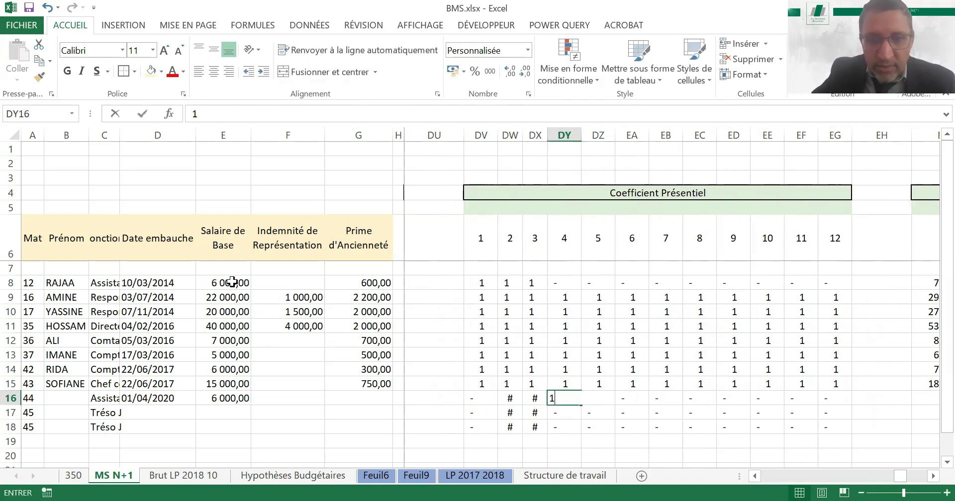
pyautogui.press('Return')
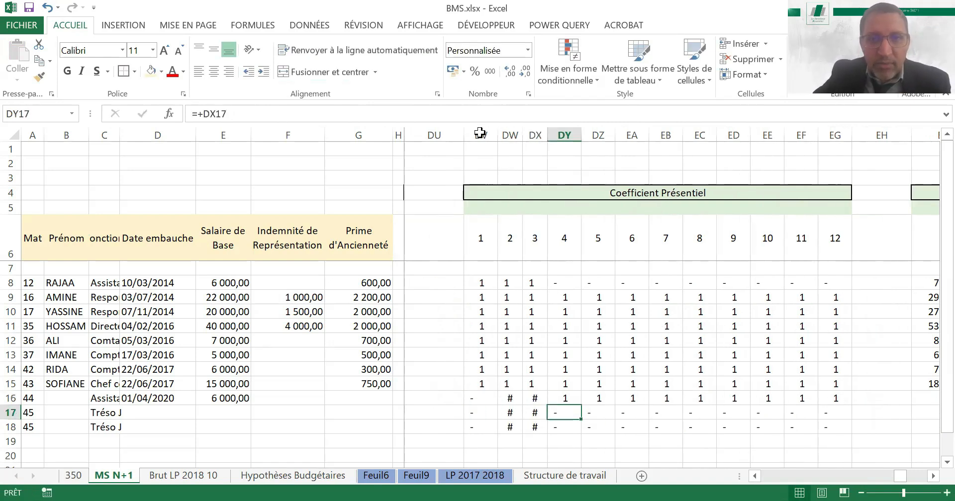
pyautogui.moveTo(479, 134); pyautogui.dragTo(590, 137)
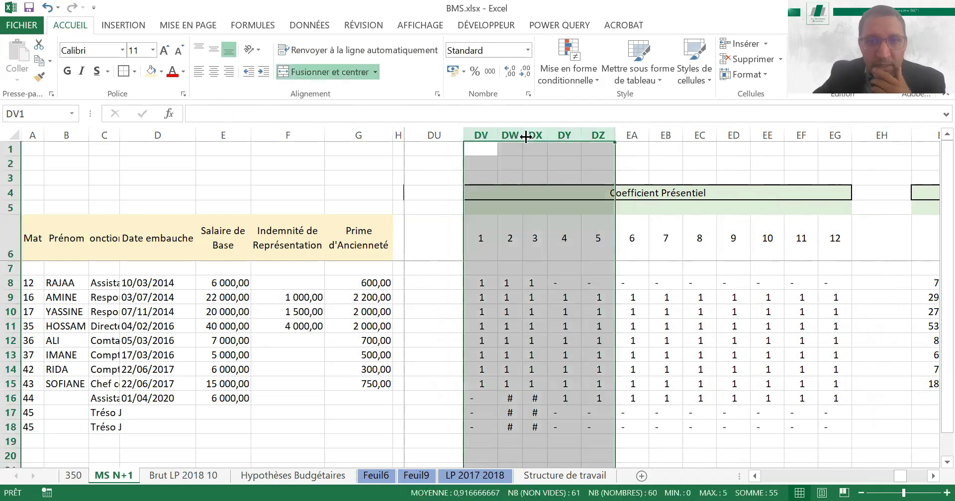
pyautogui.click(479, 392)
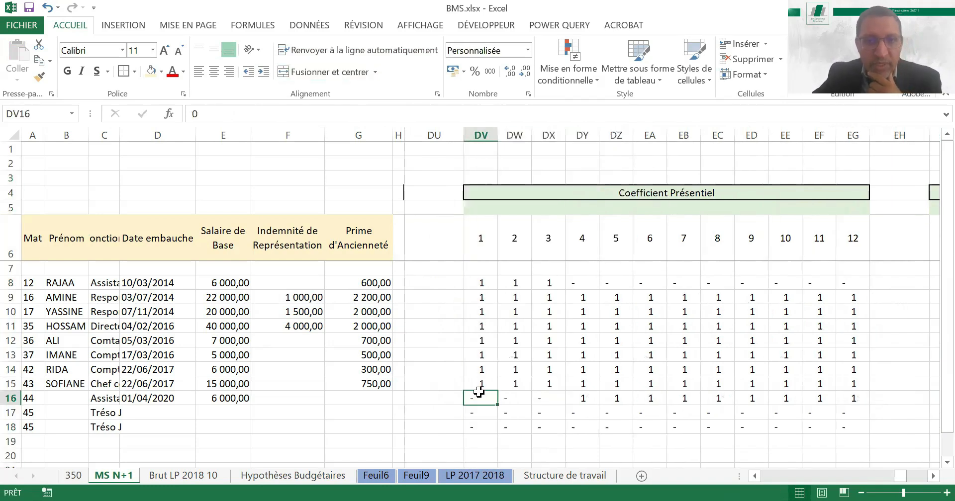
# Review the replacement's Coefficient Présentiel and resulting Budget MS in row 16 through month 12
pyautogui.press('Right')
pyautogui.press('Right')
pyautogui.press('Right')
pyautogui.press('Right')
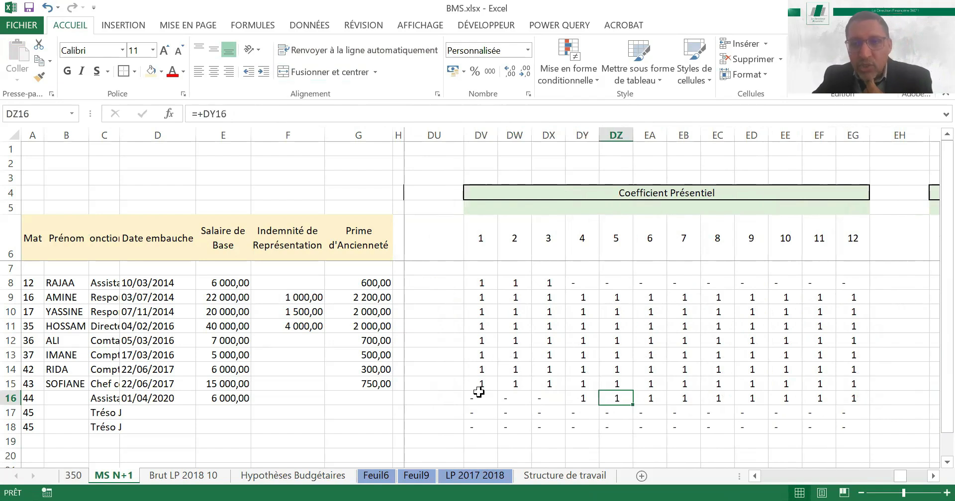
pyautogui.press('Right')
pyautogui.press('Right')
pyautogui.press('Right')
pyautogui.press('Right')
pyautogui.press('Right')
pyautogui.press('Right')
pyautogui.press('Right')
pyautogui.press('Right')
pyautogui.press('Right')
pyautogui.press('Right')
pyautogui.press('Right')
pyautogui.press('Right')
pyautogui.press('Right')
pyautogui.press('Right')
pyautogui.press('Right')
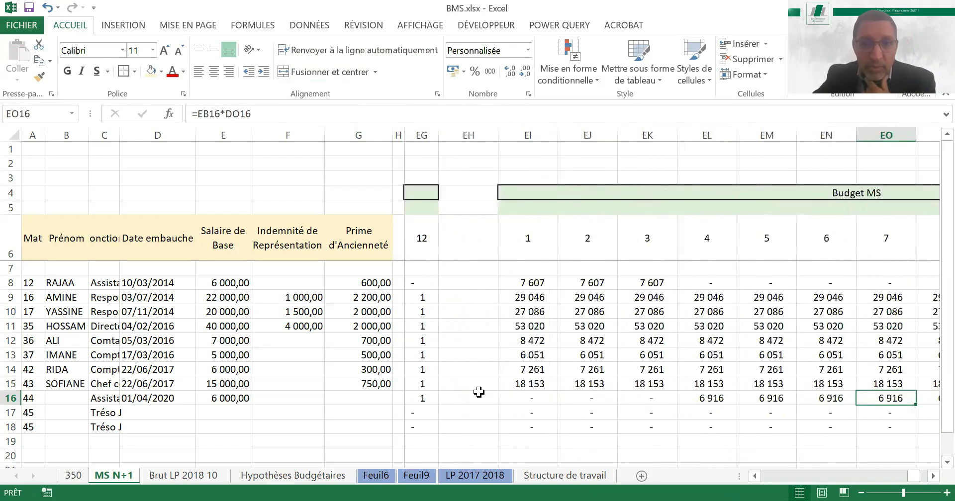
pyautogui.press('Left')
pyautogui.press('Left')
pyautogui.press('Left')
pyautogui.press('Left')
pyautogui.press('Left')
pyautogui.press('Right')
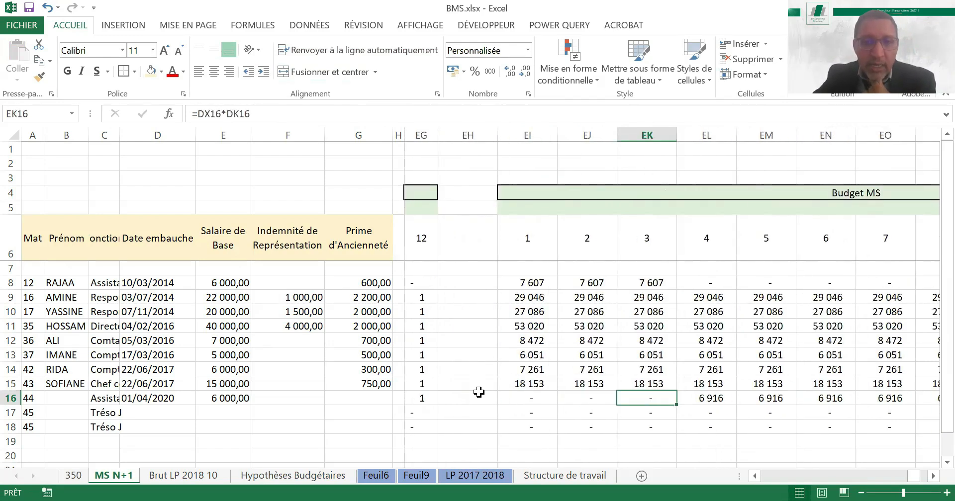
pyautogui.press('Right')
pyautogui.press('Left')
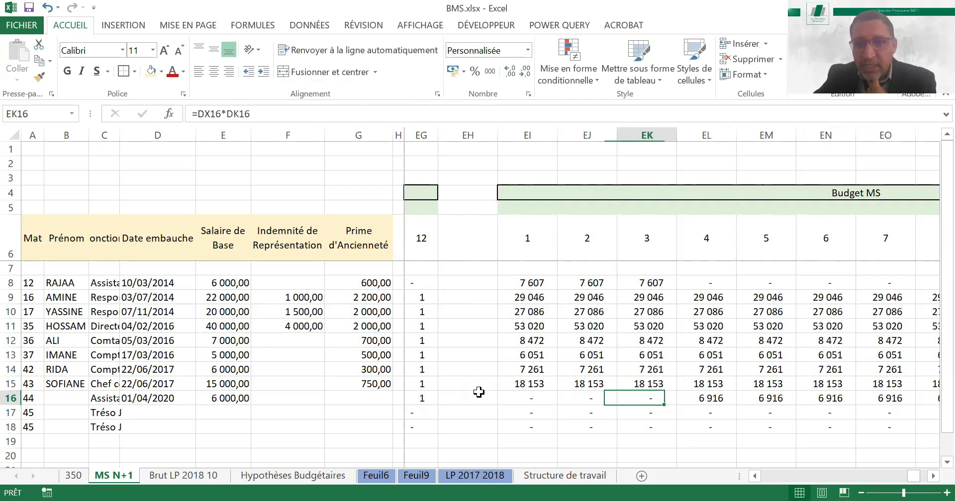
pyautogui.press('Right')
pyautogui.press('Right')
pyautogui.press('Right')
pyautogui.press('Right')
pyautogui.press('Right')
pyautogui.press('Right')
pyautogui.press('Right')
pyautogui.press('Right')
pyautogui.press('Right')
pyautogui.press('Right')
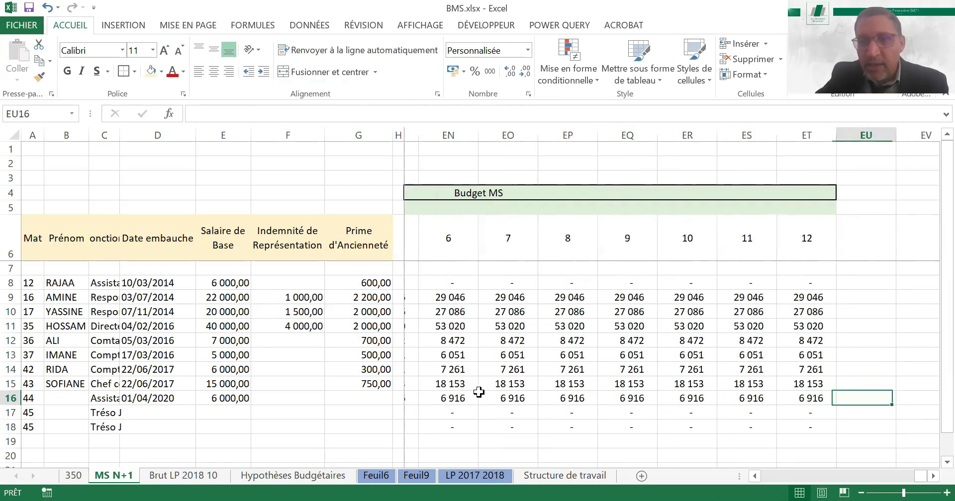
# Set the replacement's month 3 Coefficient Présentiel in DX16 to 1
pyautogui.press('Left')
pyautogui.press('Left')
pyautogui.press('Left')
pyautogui.press('Left')
pyautogui.press('Left')
pyautogui.press('Left')
pyautogui.press('Left')
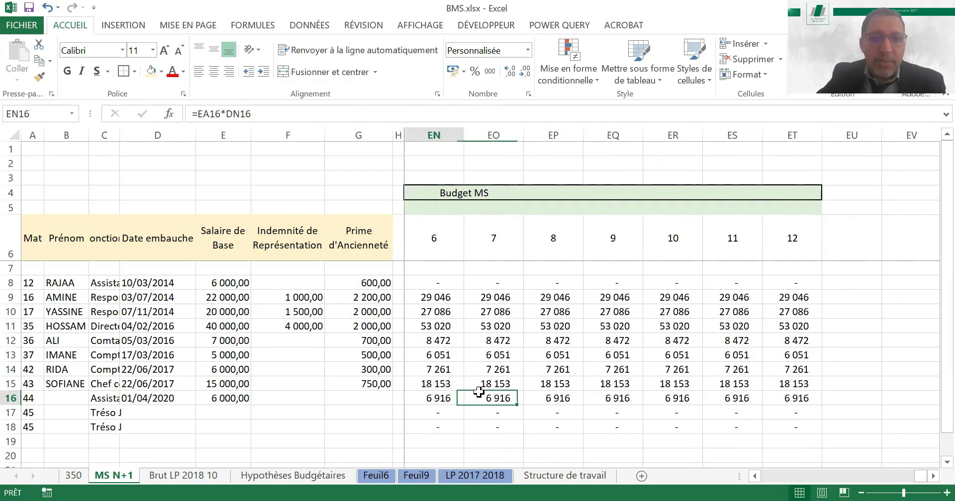
pyautogui.press('Left')
pyautogui.press('Left')
pyautogui.press('Left')
pyautogui.press('Left')
pyautogui.press('Left')
pyautogui.press('Left')
pyautogui.press('Left')
pyautogui.press('Left')
pyautogui.press('Left')
pyautogui.press('Left')
pyautogui.press('Left')
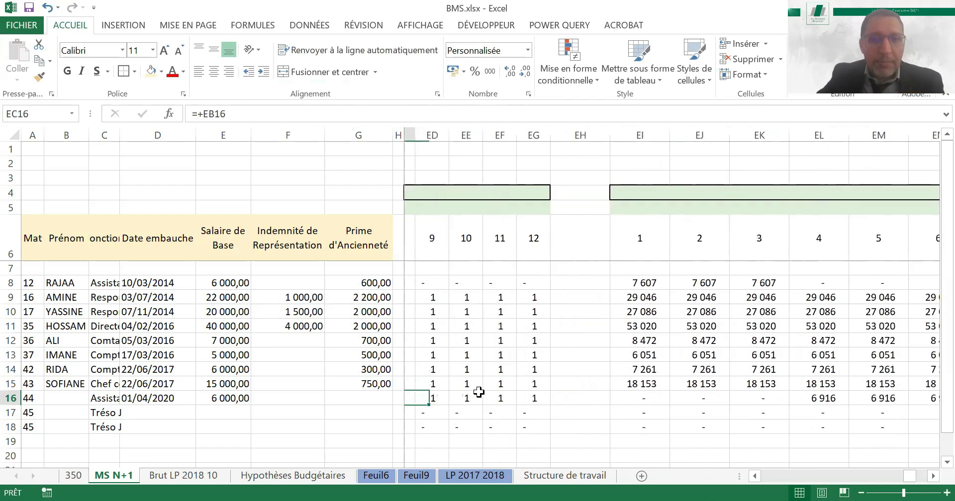
pyautogui.press('Left')
pyautogui.press('Left')
pyautogui.press('Left')
pyautogui.press('Left')
pyautogui.press('Left')
pyautogui.press('Left')
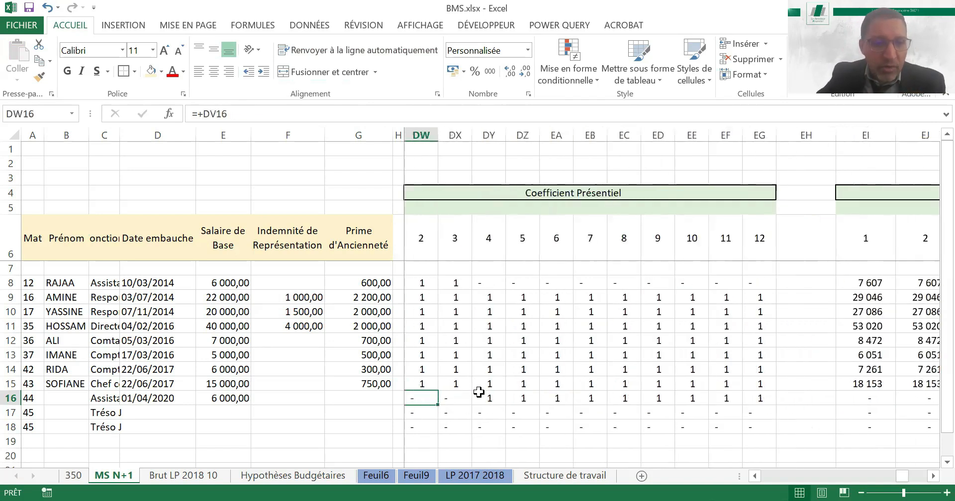
pyautogui.press('Right')
pyautogui.write('1')
pyautogui.press('Right')
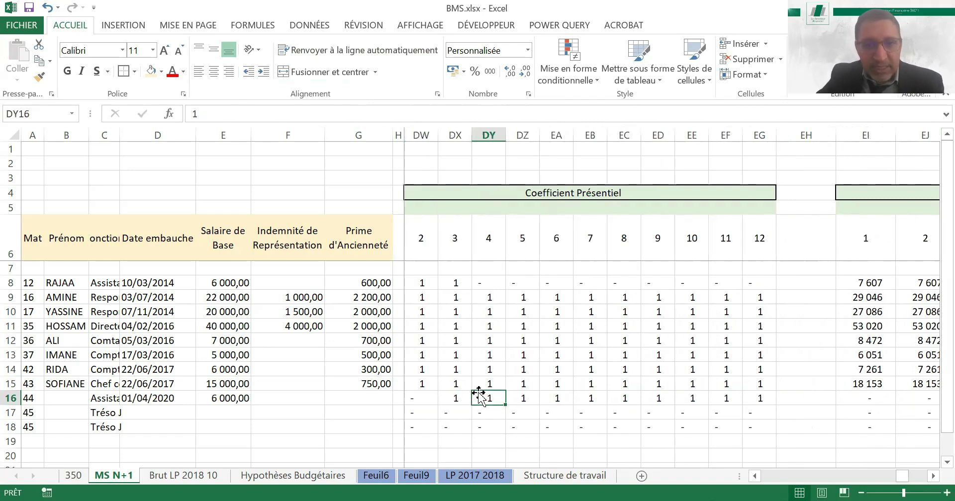
pyautogui.press('Left')
pyautogui.press('Right')
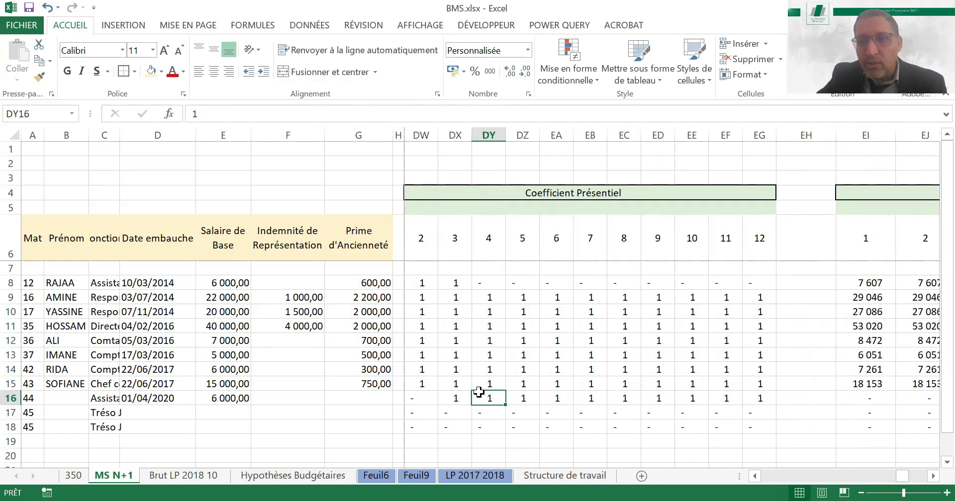
# Compare the month 3 Budget MS of the departing employee in row 8 with that of the replacement in row 16
pyautogui.press('Right')
pyautogui.press('Right')
pyautogui.press('Right')
pyautogui.press('Right')
pyautogui.press('Right')
pyautogui.press('Right')
pyautogui.press('Right')
pyautogui.press('Right')
pyautogui.press('Right')
pyautogui.press('Right')
pyautogui.press('Right')
pyautogui.press('Right')
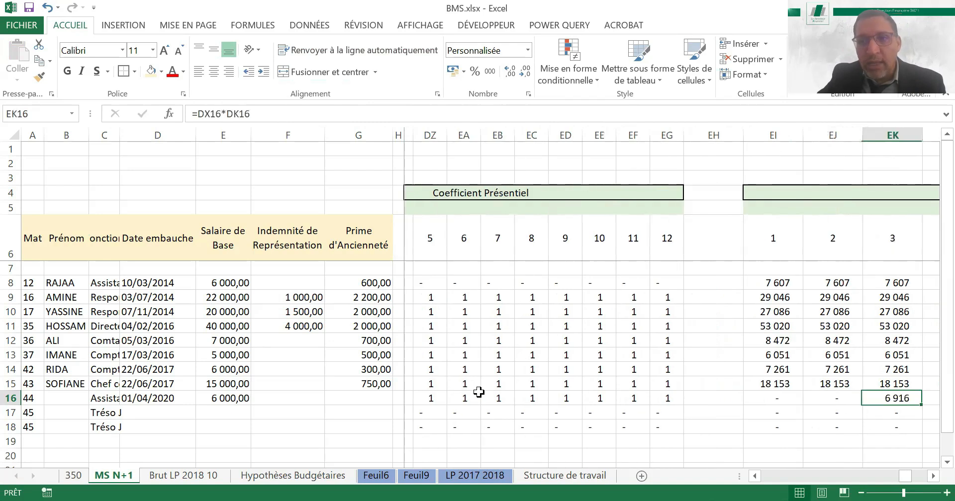
pyautogui.press('Right')
pyautogui.press('Right')
pyautogui.press('Right')
pyautogui.press('Right')
pyautogui.press('Right')
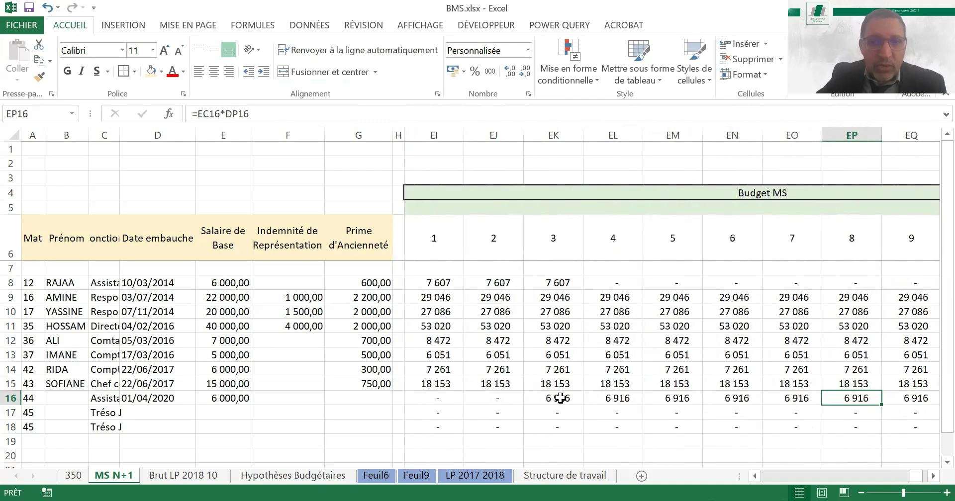
pyautogui.click(557, 282)
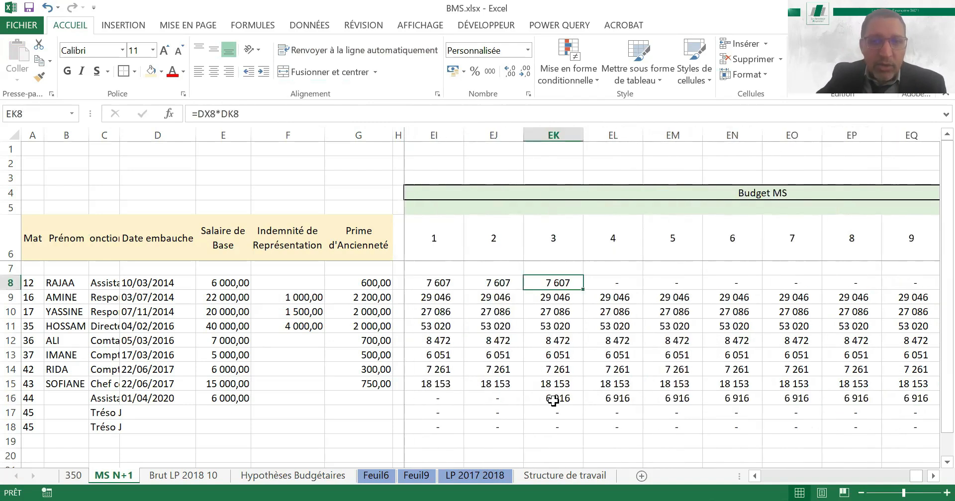
pyautogui.keyDown('ctrl'); pyautogui.click(553, 398); pyautogui.keyUp('ctrl')
pyautogui.click(620, 397)
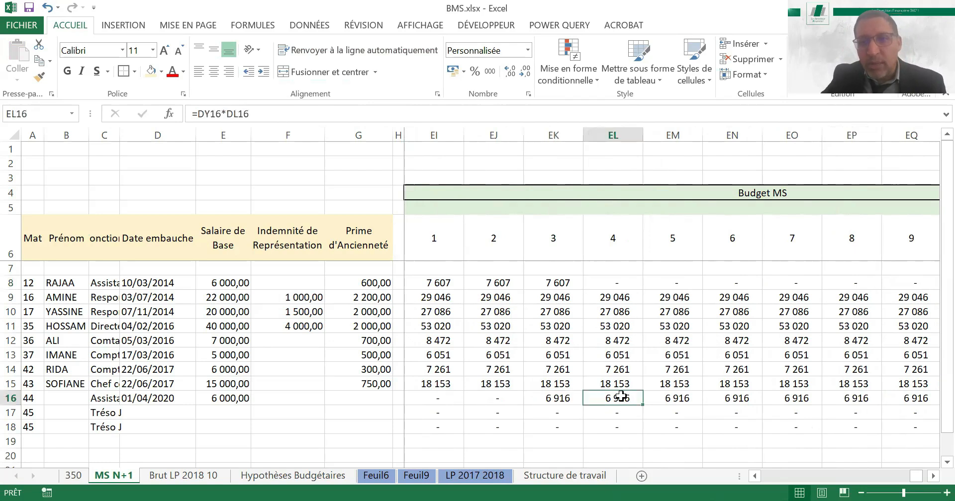
# Review the replacement's remaining Budget MS in row 16 from month 5 through month 12
pyautogui.press('Right')
pyautogui.press('Right')
pyautogui.press('Right')
pyautogui.press('Right')
pyautogui.press('Right')
pyautogui.press('Right')
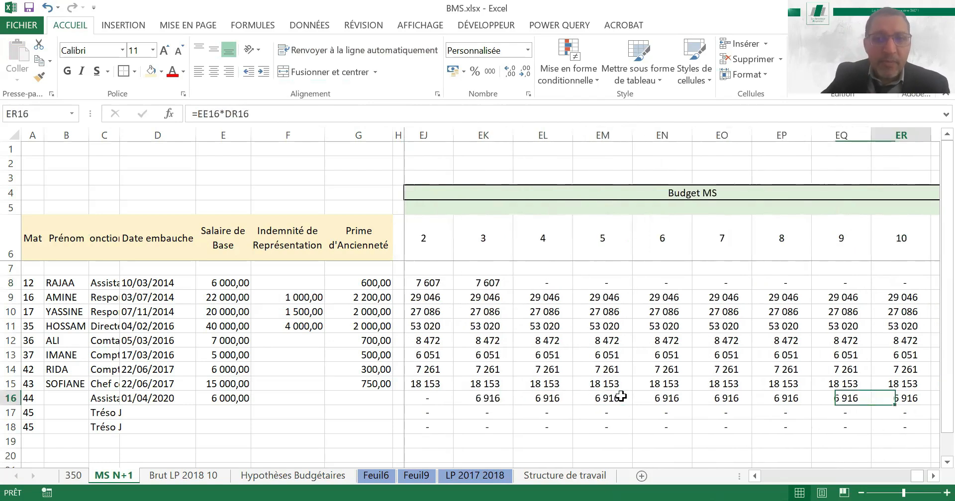
pyautogui.press('Right')
pyautogui.press('Right')
pyautogui.press('Right')
pyautogui.press('Left')
pyautogui.press('Left')
pyautogui.press('Left')
pyautogui.press('Left')
pyautogui.press('Left')
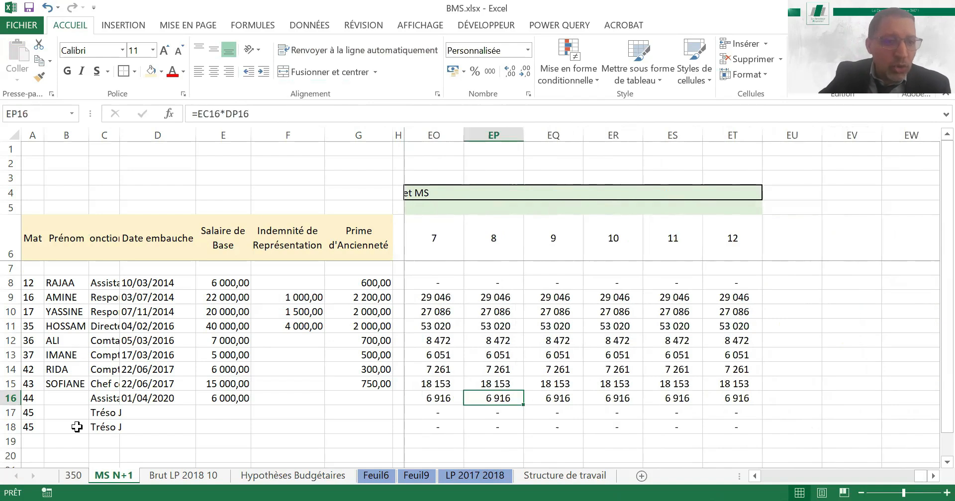
# Check the CDG Junior recruitment assumption on the Hypothèses Budgétaires sheet for the hire in row 17 of MS N+1
pyautogui.click(32, 412)
pyautogui.press('Down')
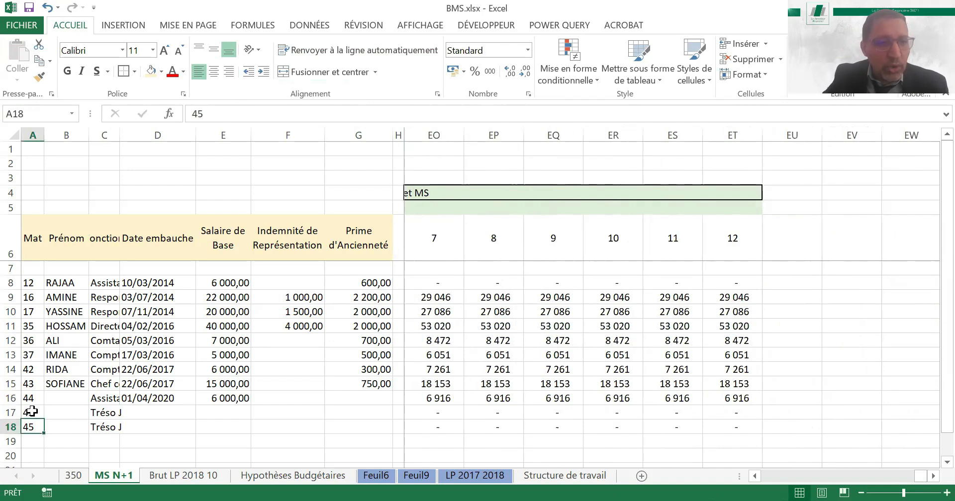
pyautogui.press('Up')
pyautogui.press('Right')
pyautogui.press('Right')
pyautogui.press('Right')
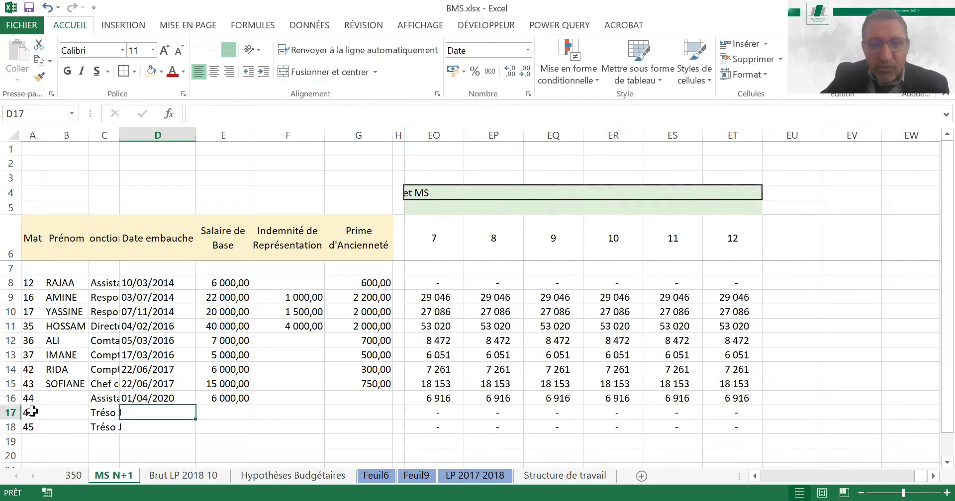
pyautogui.click(292, 476)
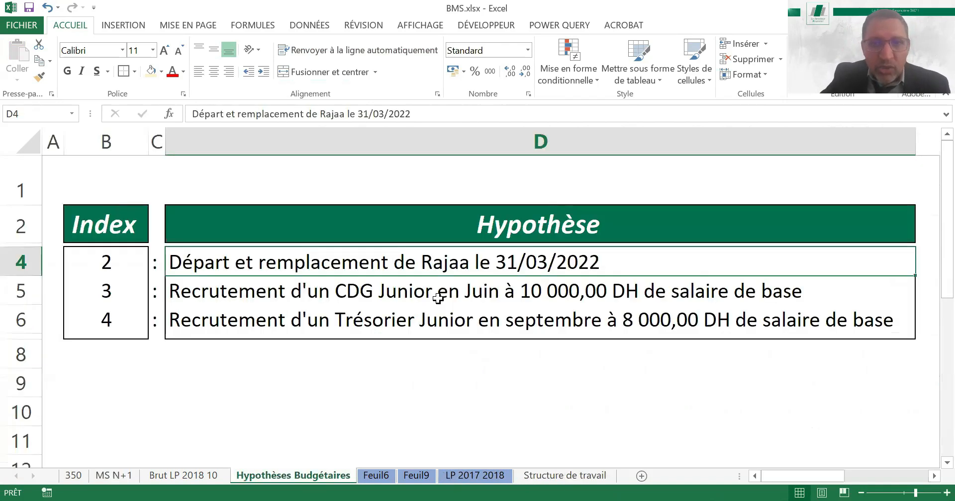
pyautogui.click(514, 298)
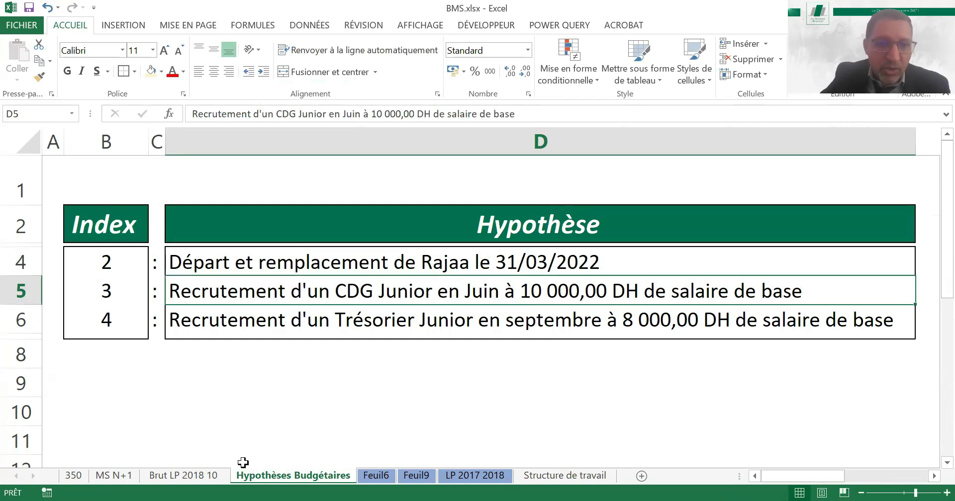
pyautogui.click(114, 476)
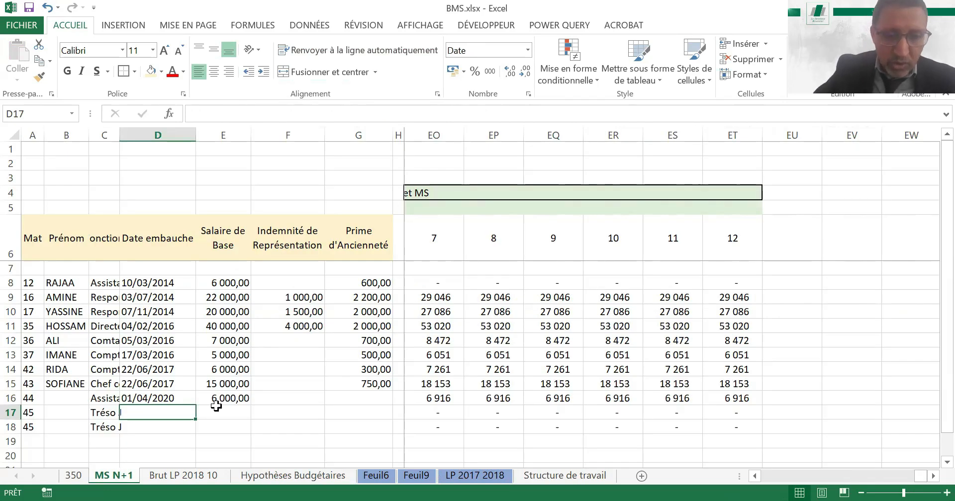
# Enter the row 17 hire's Date embauche as 01/06/2020 and Salaire de Base as 10 000
pyautogui.write('01')
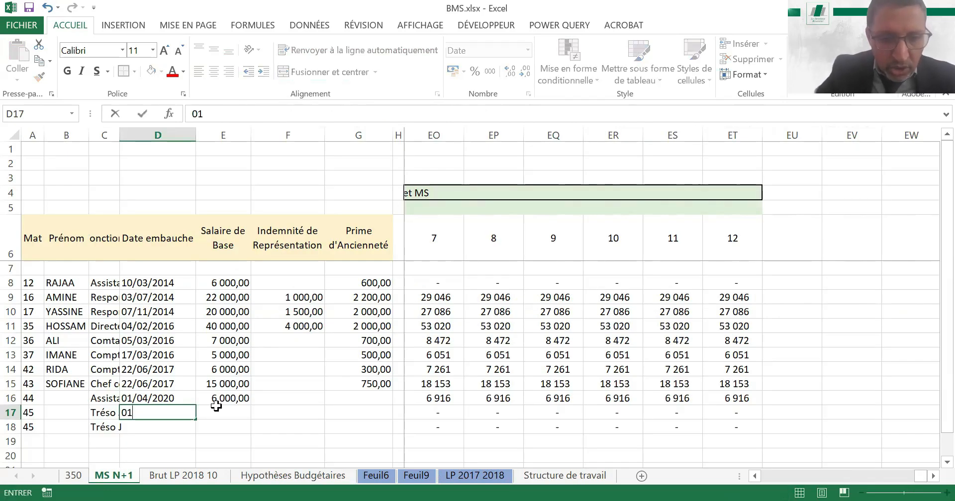
pyautogui.write('/06/')
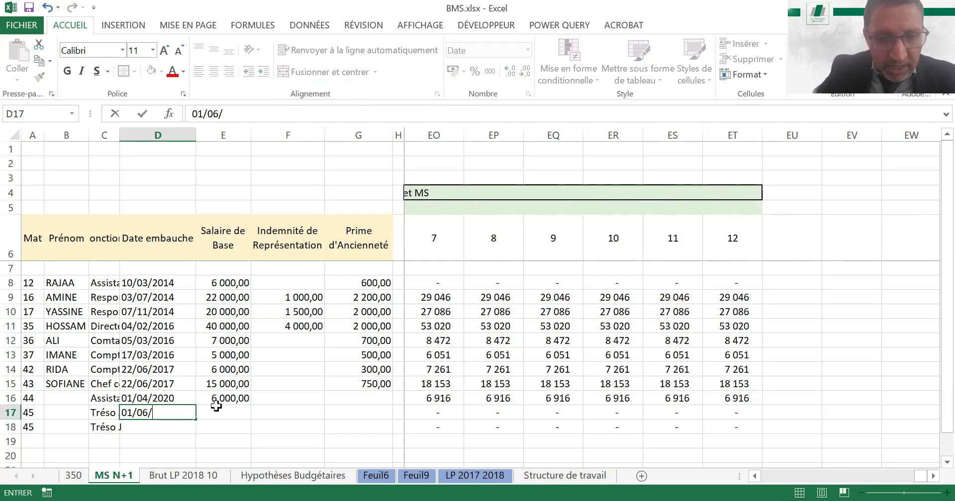
pyautogui.write('2020')
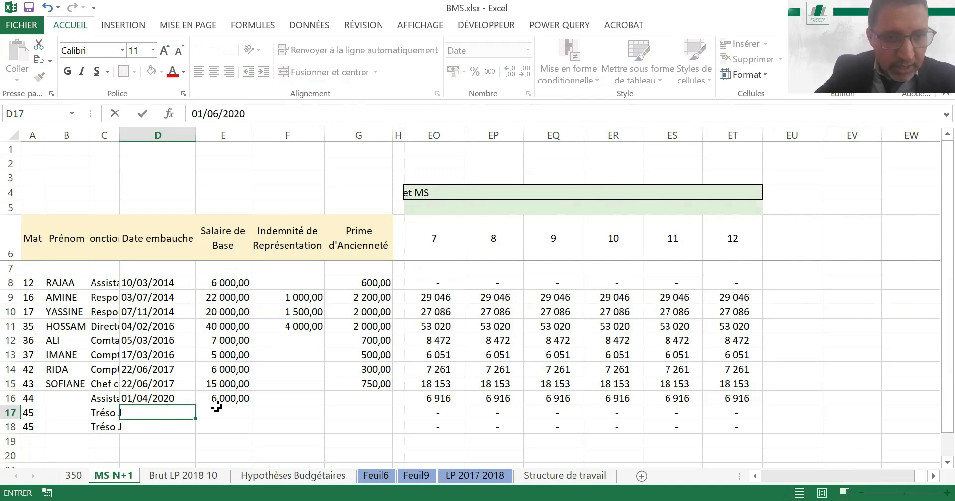
pyautogui.click(216, 407)
pyautogui.write('1')
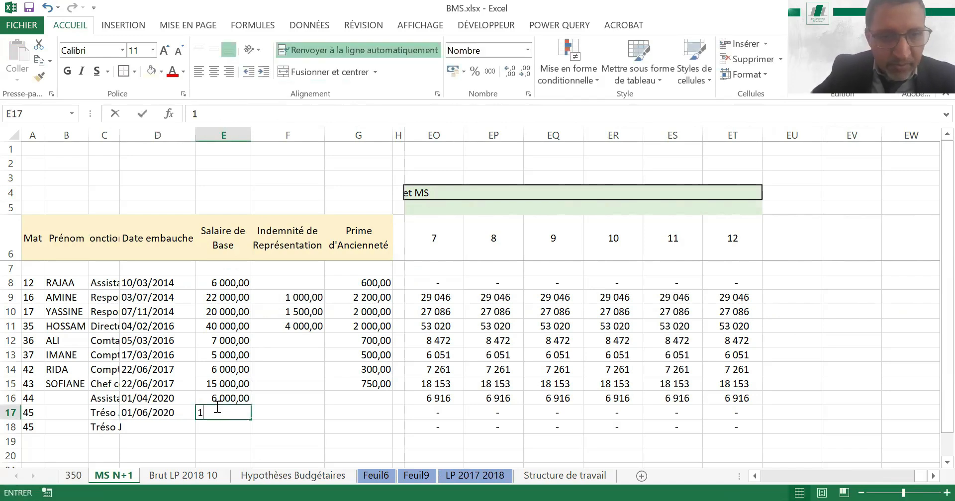
pyautogui.write('0 000')
pyautogui.press('Return')
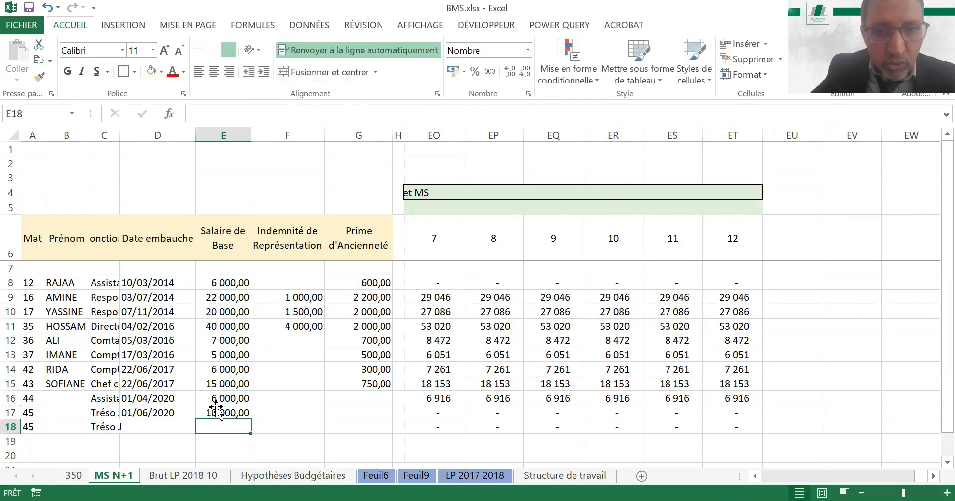
# Review the monthly Salaire de Base computed for the new hire in row 17
pyautogui.click(216, 407)
pyautogui.press('Right')
pyautogui.press('Right')
pyautogui.press('Right')
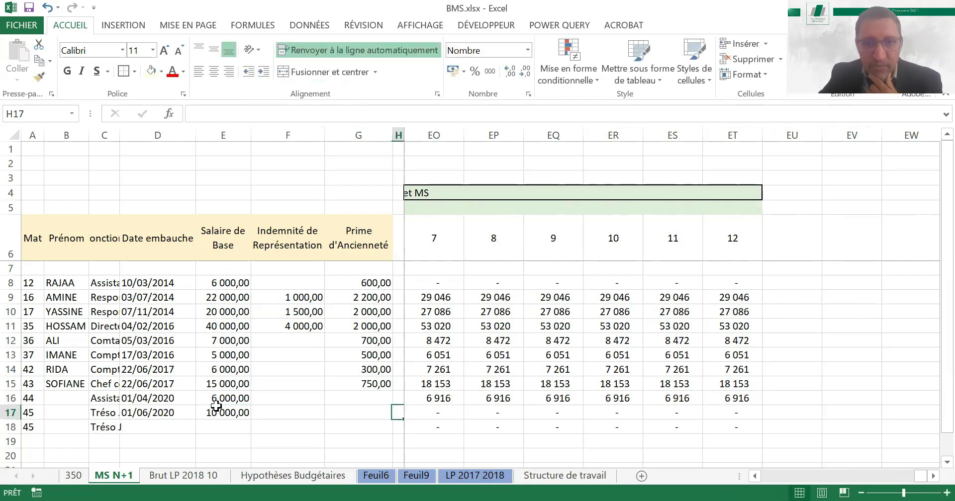
pyautogui.press('Right')
pyautogui.press('Right')
# Review the new hire's remaining Salaire de Base and Indemnité de Représentation in row 17 through month 12
pyautogui.press('Right')
pyautogui.press('Right')
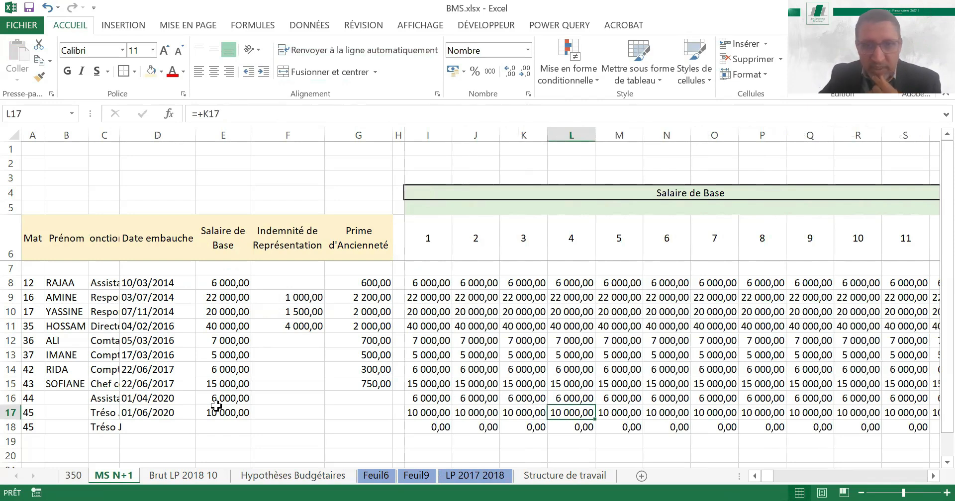
pyautogui.press('Right')
pyautogui.press('Right')
pyautogui.press('Right')
pyautogui.press('Right')
pyautogui.press('Right')
pyautogui.press('Right')
pyautogui.press('Right')
pyautogui.press('Right')
pyautogui.press('Right')
pyautogui.press('Right')
pyautogui.press('Right')
pyautogui.press('Right')
pyautogui.press('Right')
pyautogui.press('Right')
pyautogui.press('Right')
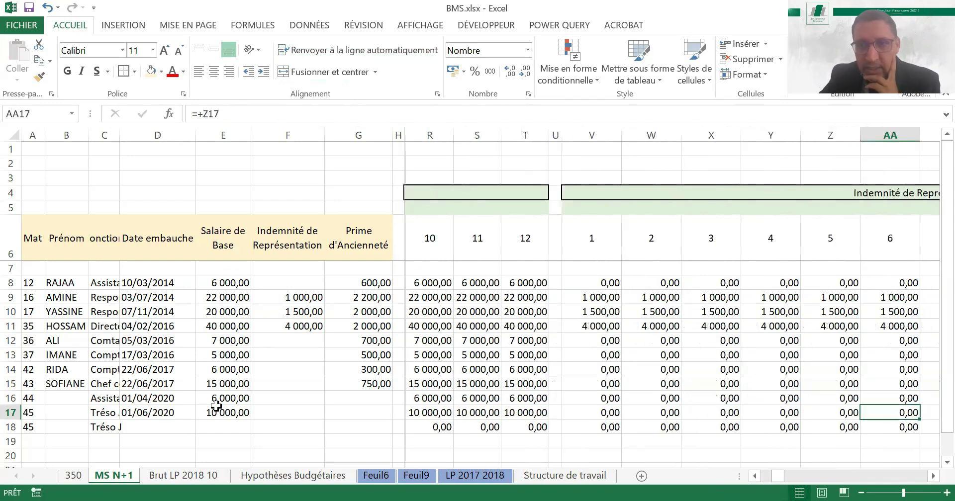
# Review the monthly Durée d'Ancienneté values computed for the new hire in row 17
pyautogui.press('Right')
pyautogui.press('Right')
pyautogui.press('Right')
pyautogui.press('Right')
pyautogui.press('Right')
pyautogui.press('Right')
pyautogui.press('Right')
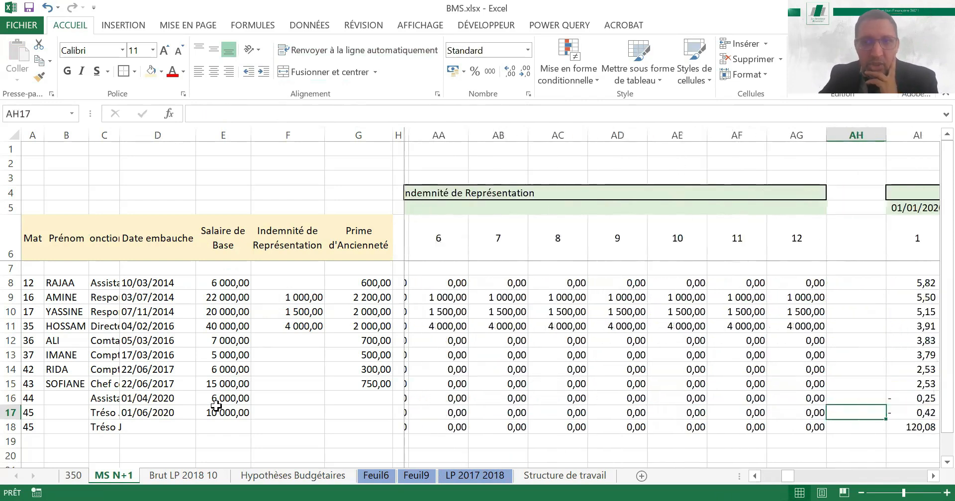
pyautogui.press('Right')
pyautogui.press('Right')
pyautogui.press('Right')
pyautogui.press('Right')
pyautogui.press('Right')
pyautogui.press('Right')
pyautogui.press('Right')
pyautogui.press('Right')
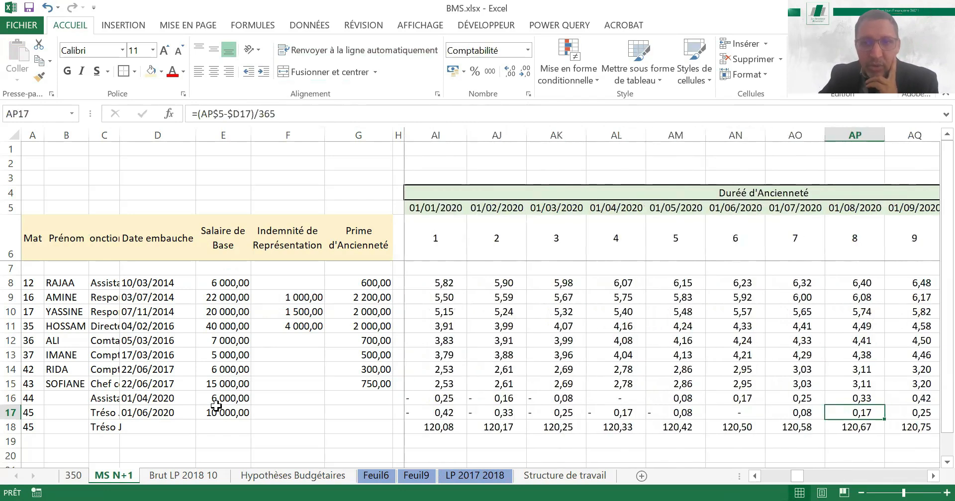
pyautogui.press('Right')
pyautogui.press('Right')
pyautogui.press('Left')
pyautogui.press('Left')
pyautogui.press('Left')
pyautogui.press('Right')
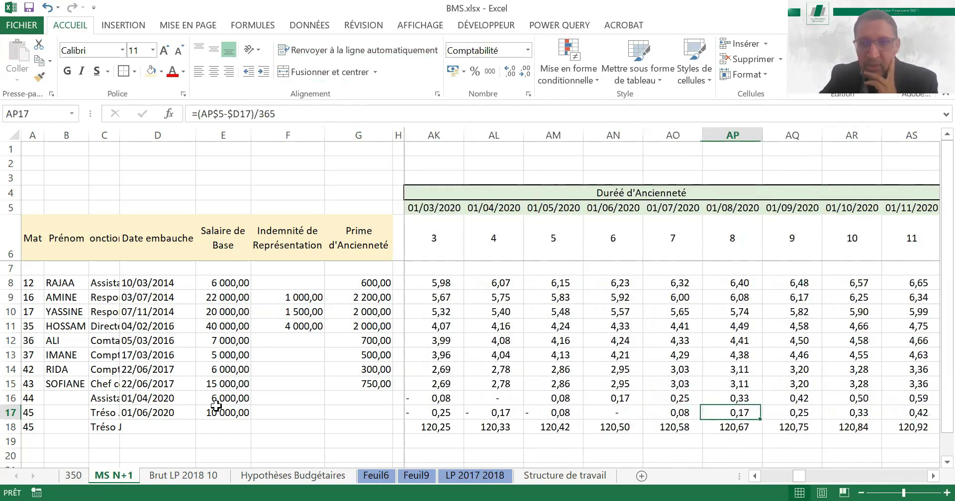
pyautogui.press('Right')
pyautogui.press('Right')
pyautogui.press('Right')
pyautogui.press('Right')
pyautogui.press('Right')
pyautogui.press('Right')
pyautogui.press('Right')
pyautogui.press('Right')
pyautogui.press('Right')
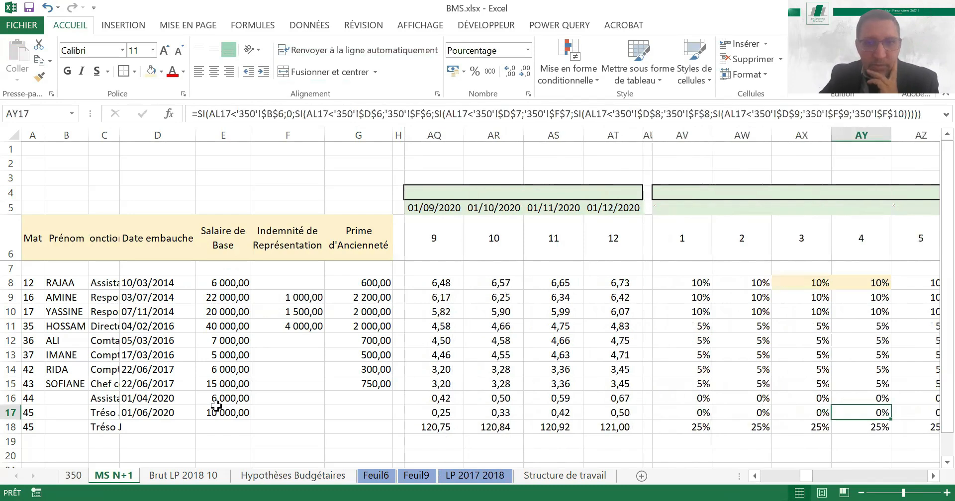
# Review the new hire's monthly Taux d'ancienneté and Prime Ancienneté in row 17
pyautogui.press('Left')
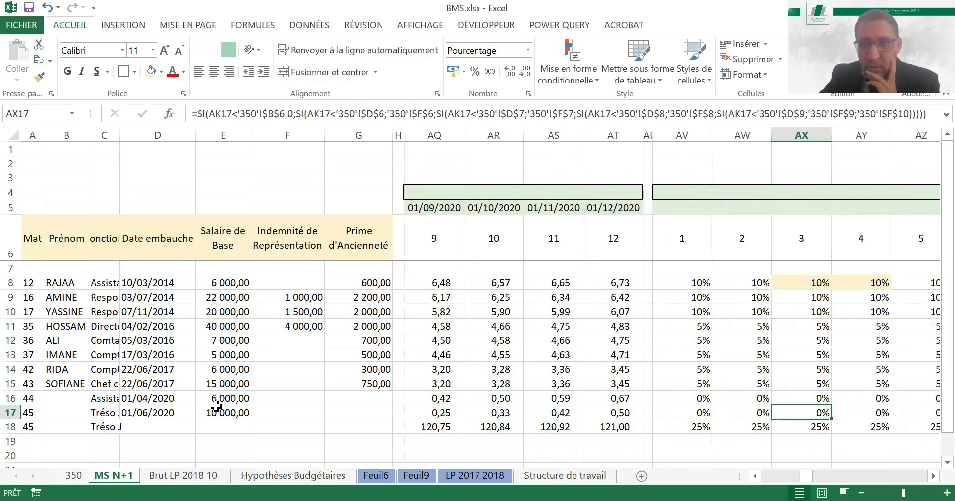
pyautogui.press('Left')
pyautogui.press('Left')
pyautogui.press('Right')
pyautogui.press('Right')
pyautogui.press('Right')
pyautogui.press('Right')
pyautogui.press('Right')
pyautogui.press('Right')
pyautogui.press('Right')
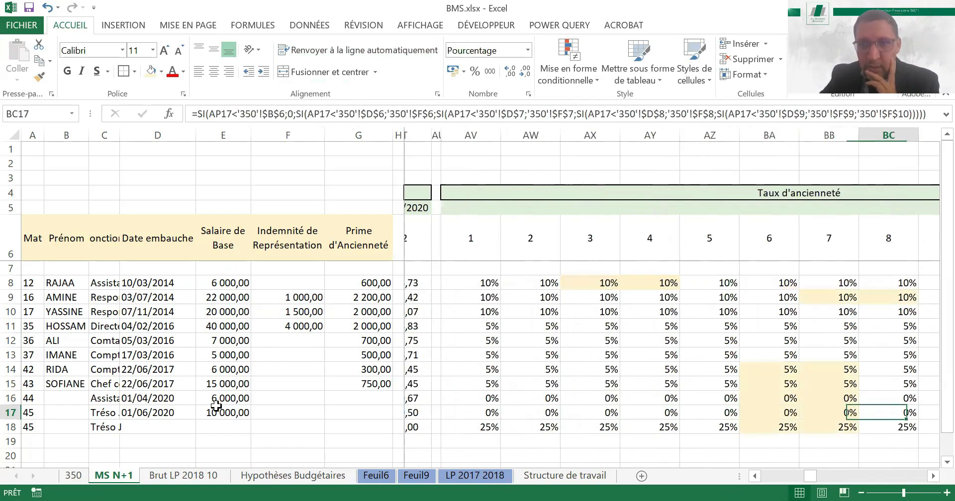
pyautogui.press('Right')
pyautogui.press('Right')
pyautogui.press('Right')
pyautogui.press('Right')
pyautogui.press('Right')
pyautogui.press('Right')
pyautogui.press('Right')
pyautogui.press('Right')
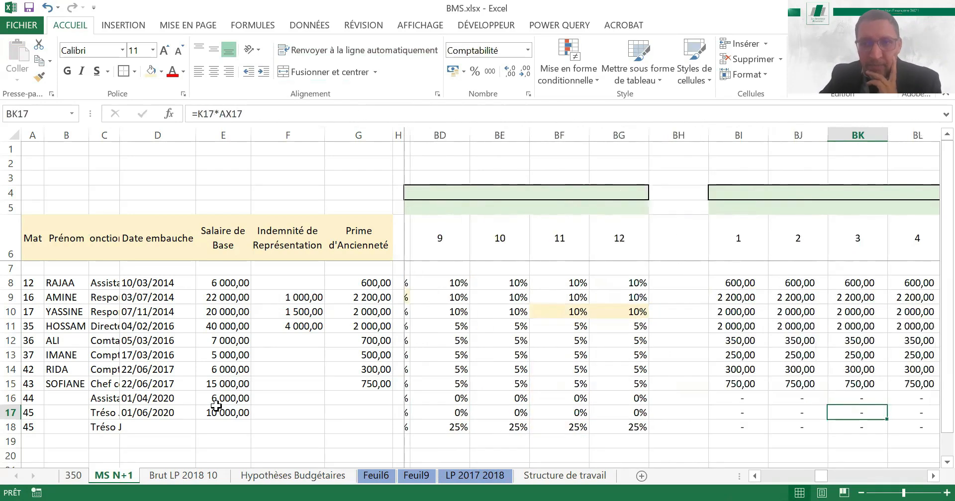
pyautogui.press('Left')
pyautogui.press('Left')
pyautogui.press('Left')
# Review the monthly Total Brut computed for the new hire in row 17
pyautogui.press('Right')
pyautogui.press('Right')
pyautogui.press('Right')
pyautogui.press('Right')
pyautogui.press('Right')
pyautogui.press('Right')
pyautogui.press('Right')
pyautogui.press('Right')
pyautogui.press('Right')
pyautogui.press('Right')
pyautogui.press('Right')
pyautogui.press('Right')
pyautogui.press('Right')
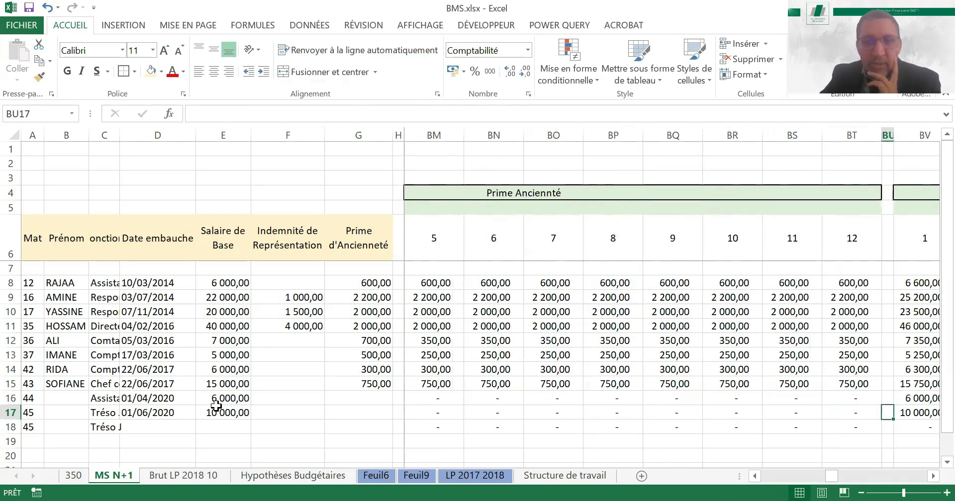
pyautogui.press('Right')
pyautogui.press('Right')
pyautogui.press('Right')
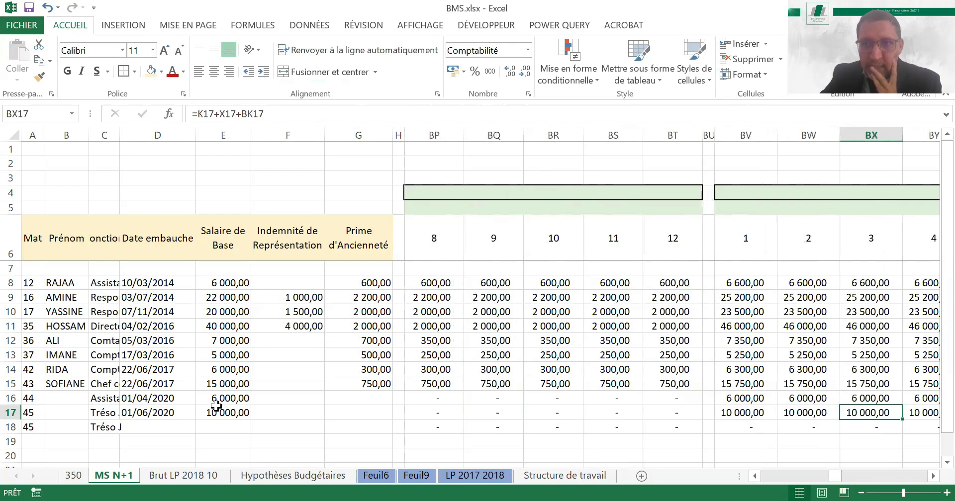
pyautogui.press('Right')
pyautogui.press('Right')
pyautogui.press('Right')
pyautogui.press('Right')
pyautogui.press('Right')
pyautogui.press('Right')
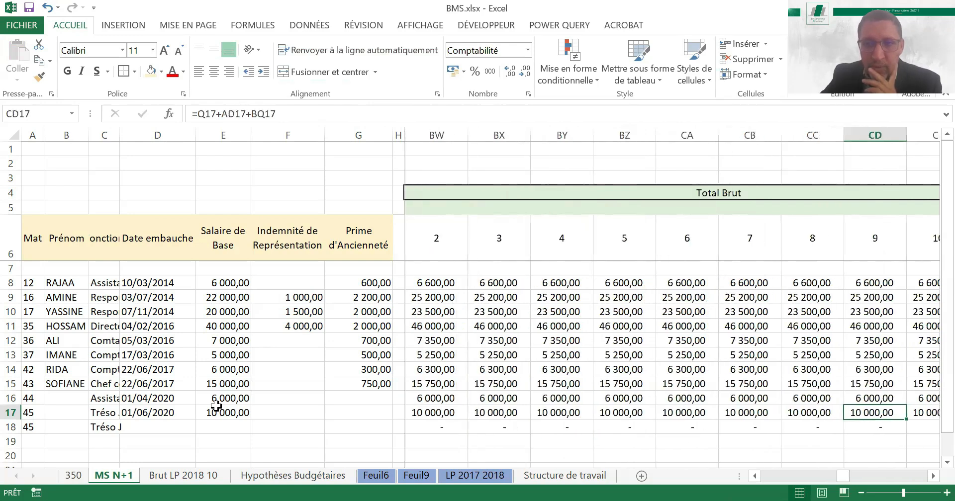
# Review the new hire's Coefficient Charges Patronales and resulting Charges patronales in row 17 through month 12
pyautogui.press('Right')
pyautogui.press('Right')
pyautogui.press('Right')
pyautogui.press('Right')
pyautogui.press('Right')
pyautogui.press('Right')
pyautogui.press('Right')
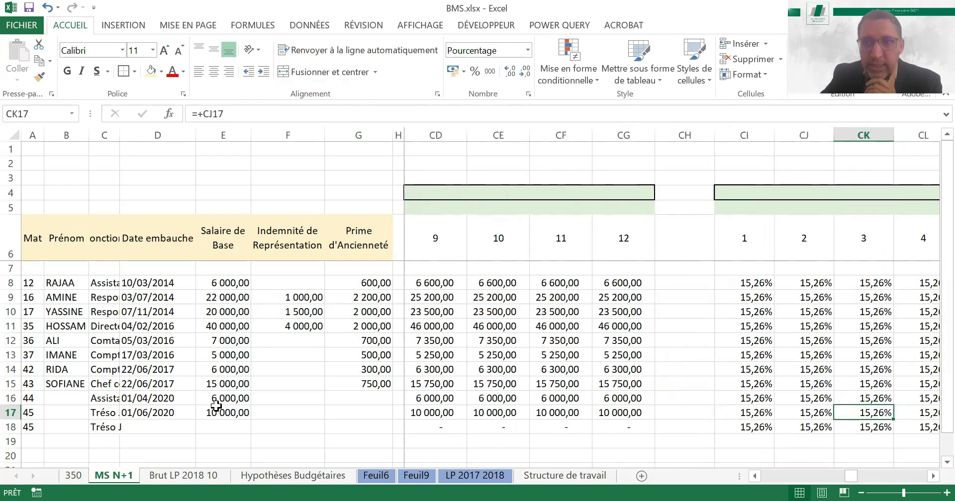
pyautogui.press('Right')
pyautogui.press('Right')
pyautogui.press('Right')
pyautogui.press('Right')
pyautogui.press('Right')
pyautogui.press('Right')
pyautogui.press('Right')
pyautogui.press('Right')
pyautogui.press('Right')
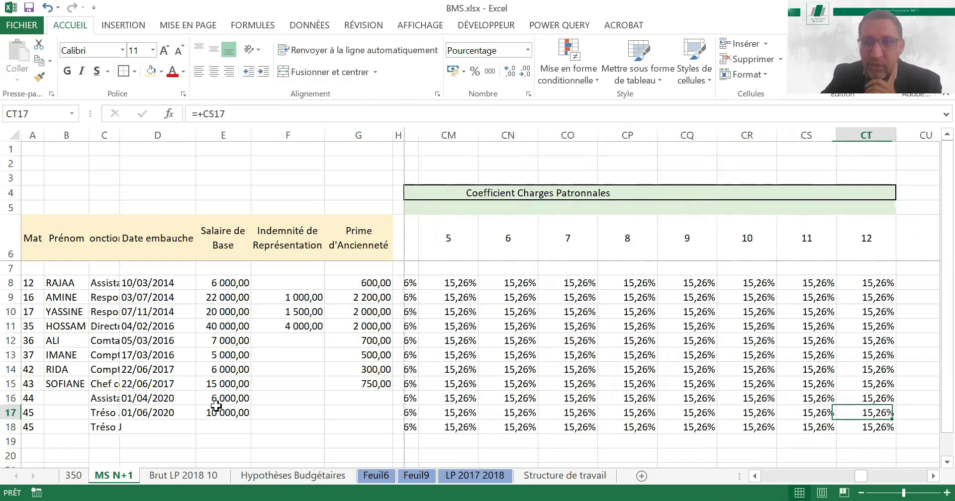
pyautogui.press('Right')
pyautogui.press('Right')
pyautogui.press('Right')
pyautogui.press('Right')
pyautogui.press('Right')
pyautogui.press('Right')
pyautogui.press('Right')
pyautogui.press('Right')
pyautogui.press('Right')
pyautogui.press('Right')
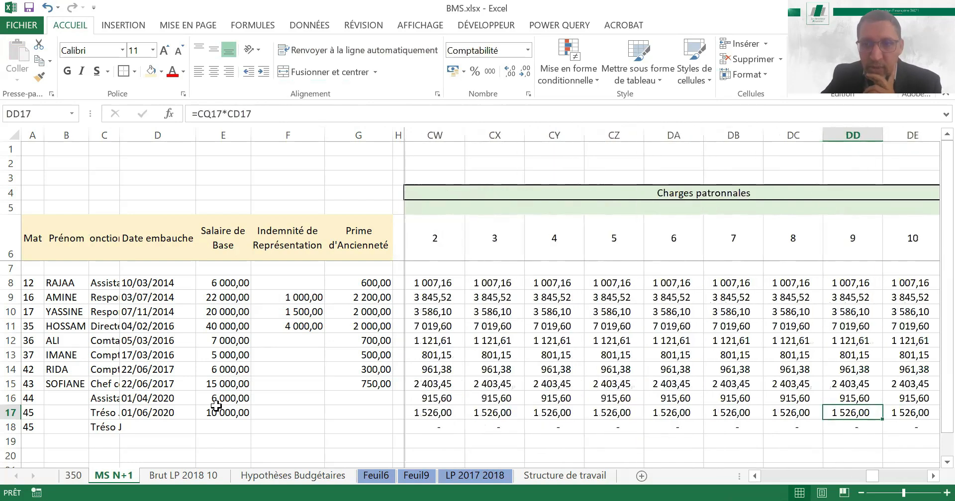
# Review the monthly Cout Total computed for the new hire in row 17
pyautogui.press('Right')
pyautogui.press('Right')
pyautogui.press('Right')
pyautogui.press('Right')
pyautogui.press('Right')
pyautogui.press('Right')
pyautogui.press('Right')
pyautogui.press('Right')
pyautogui.press('Right')
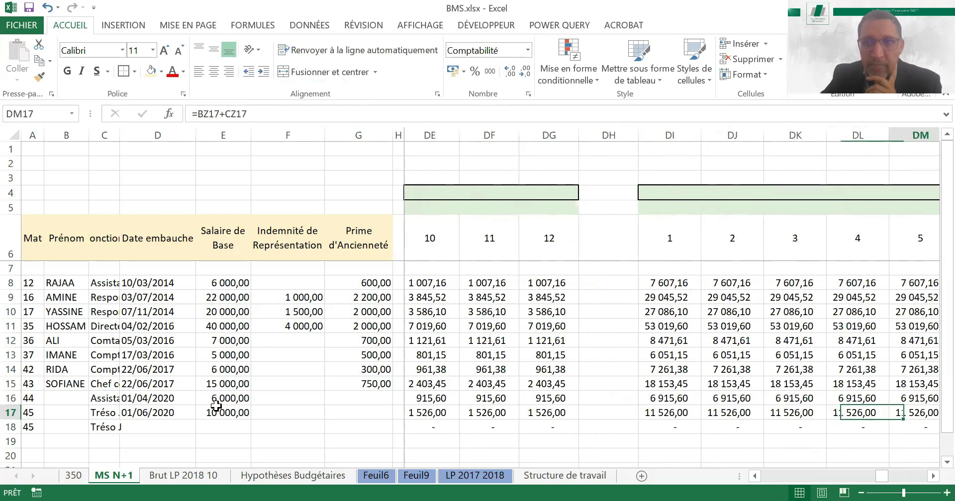
pyautogui.press('Right')
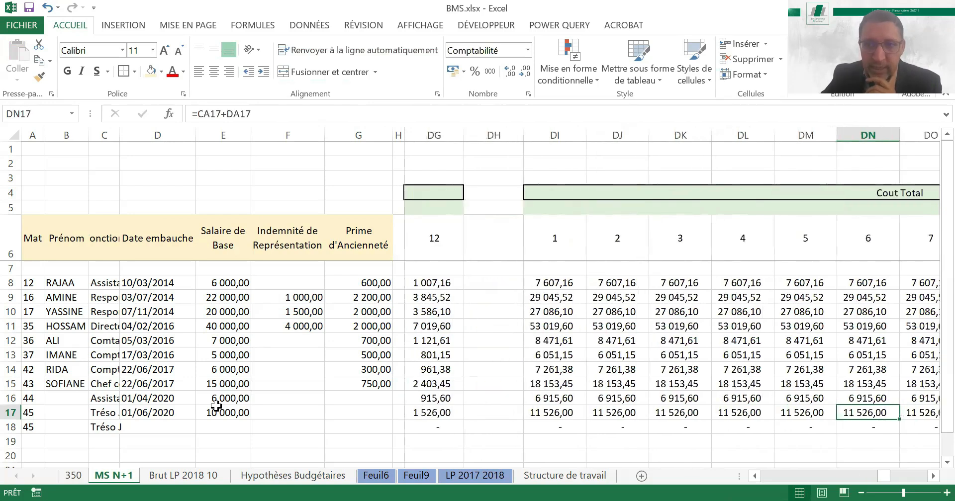
# Examine the monthly Coefficient Présentiel of the new hire in row 17 to find the hiring month
pyautogui.press('Right')
pyautogui.press('Right')
pyautogui.press('Right')
pyautogui.press('Right')
pyautogui.press('Right')
pyautogui.press('Right')
pyautogui.press('Right')
pyautogui.press('Right')
pyautogui.press('Right')
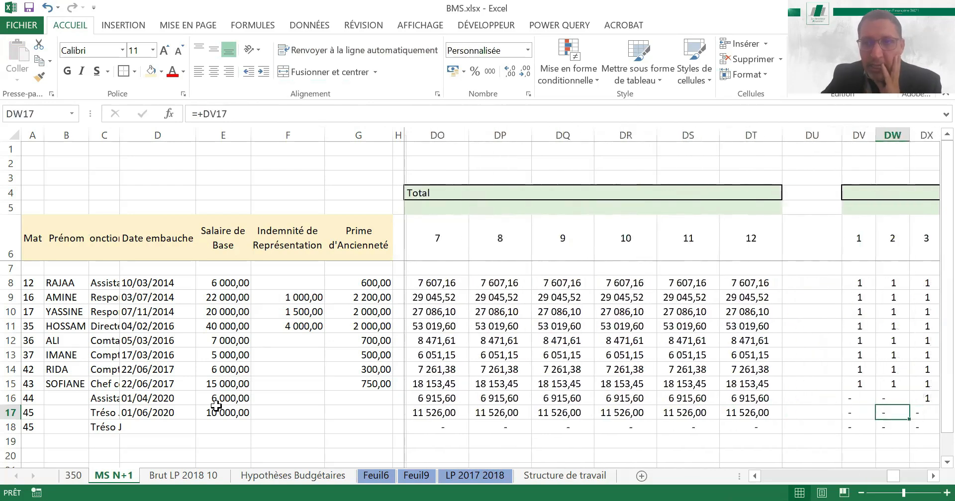
pyautogui.press('Right')
pyautogui.press('Right')
pyautogui.press('Right')
pyautogui.press('Right')
pyautogui.press('Right')
pyautogui.press('Right')
pyautogui.press('Right')
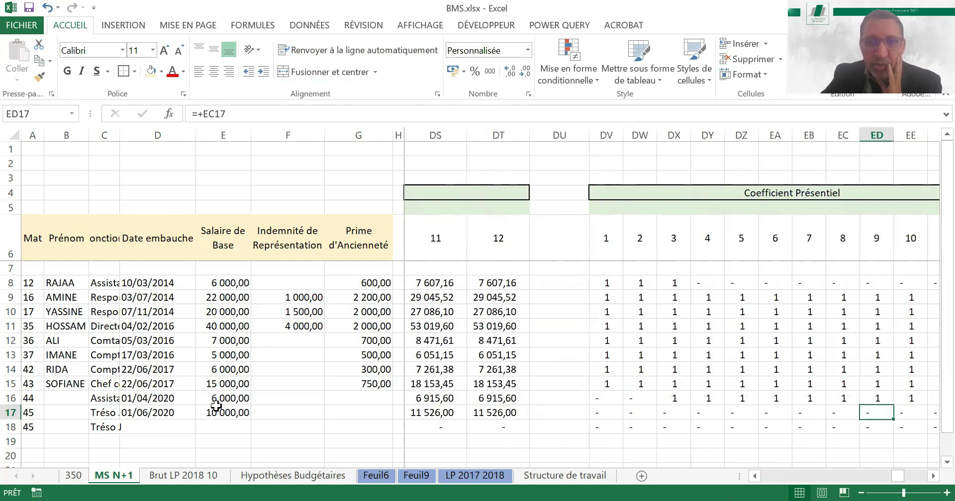
pyautogui.press('Left')
pyautogui.press('Left')
pyautogui.press('Left')
pyautogui.press('Left')
pyautogui.press('Left')
pyautogui.press('Left')
pyautogui.press('Left')
pyautogui.press('Left')
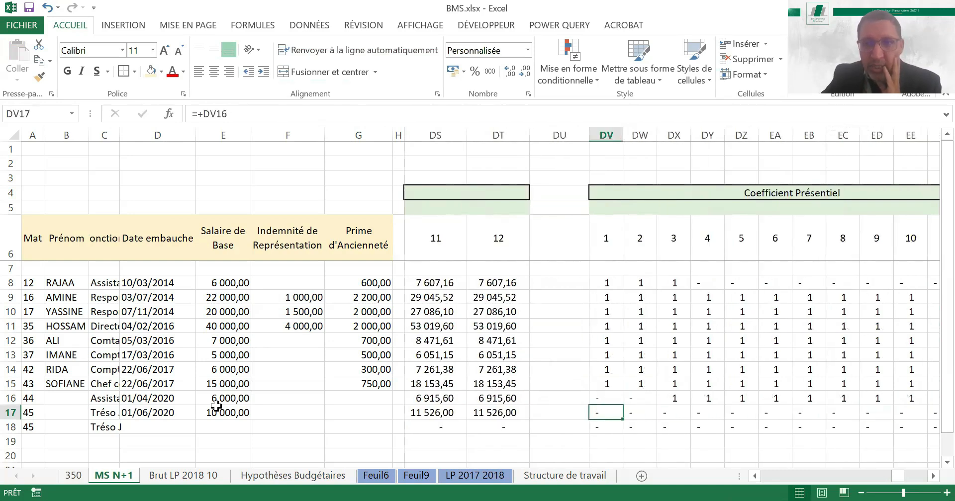
pyautogui.press('Right')
pyautogui.press('Right')
pyautogui.press('Right')
pyautogui.press('Right')
pyautogui.press('Right')
# Check the Budget MS amounts in row 17 against the new hire's Coefficient Présentiel
pyautogui.press('Right')
pyautogui.press('Right')
pyautogui.press('Right')
pyautogui.press('Right')
pyautogui.press('Right')
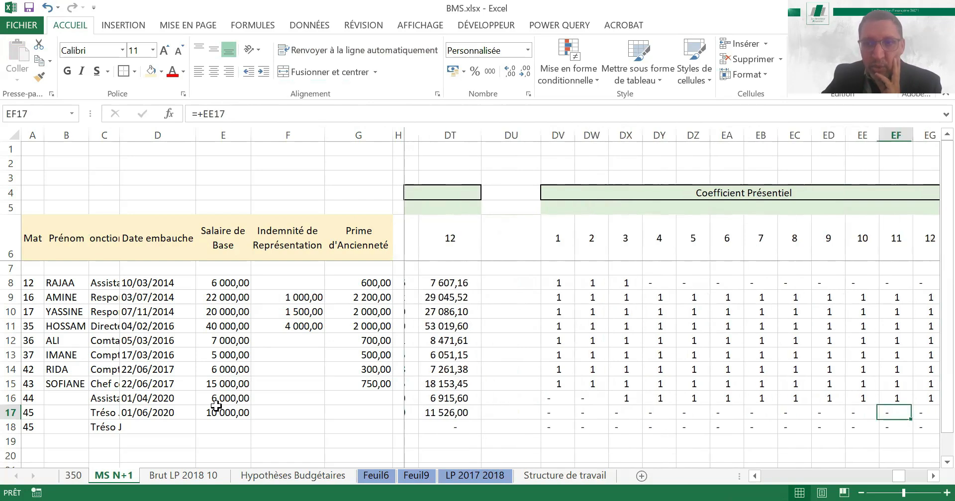
pyautogui.press('Right')
pyautogui.press('Right')
pyautogui.press('Right')
pyautogui.press('Right')
pyautogui.press('Right')
pyautogui.press('Right')
pyautogui.press('Right')
pyautogui.press('Right')
pyautogui.press('Right')
pyautogui.press('Right')
pyautogui.press('Right')
pyautogui.press('Right')
pyautogui.press('Right')
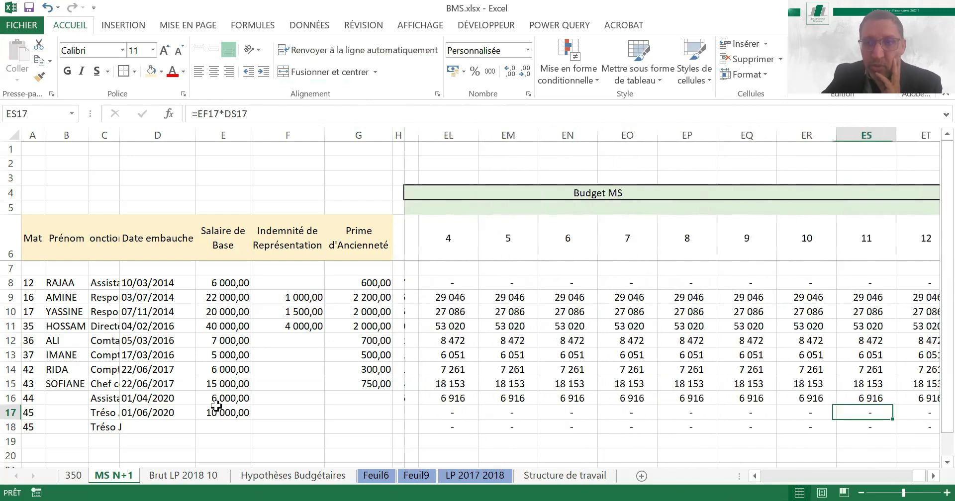
# Set the row 17 hire's Coefficient Présentiel to 1 in month 6
pyautogui.press('Right')
pyautogui.press('Left')
pyautogui.press('Left')
pyautogui.press('Left')
pyautogui.press('Left')
pyautogui.press('Left')
pyautogui.press('Left')
pyautogui.press('Left')
pyautogui.press('Left')
pyautogui.press('Left')
pyautogui.press('Left')
pyautogui.press('Left')
pyautogui.press('Left')
pyautogui.press('Left')
pyautogui.press('Left')
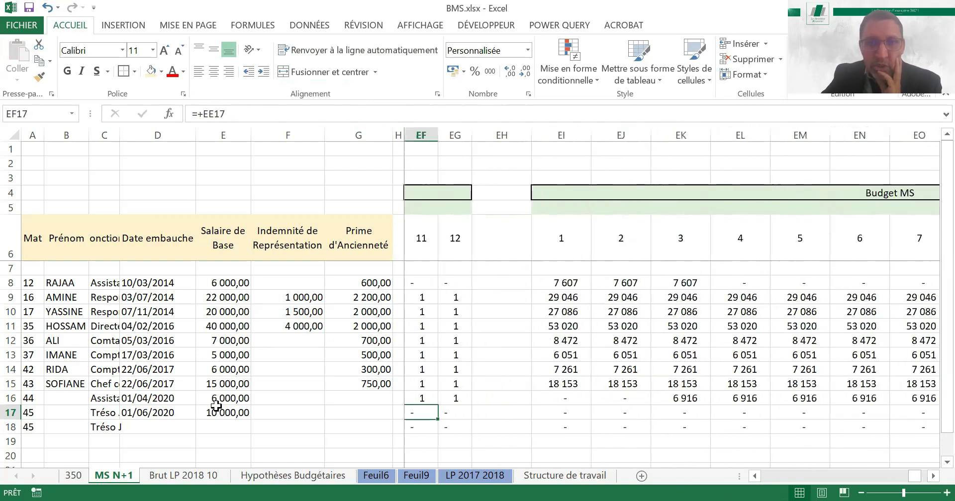
pyautogui.press('Left')
pyautogui.press('Left')
pyautogui.press('Left')
pyautogui.press('Left')
pyautogui.press('Left')
pyautogui.press('Left')
pyautogui.press('Left')
pyautogui.press('Right')
pyautogui.press('Right')
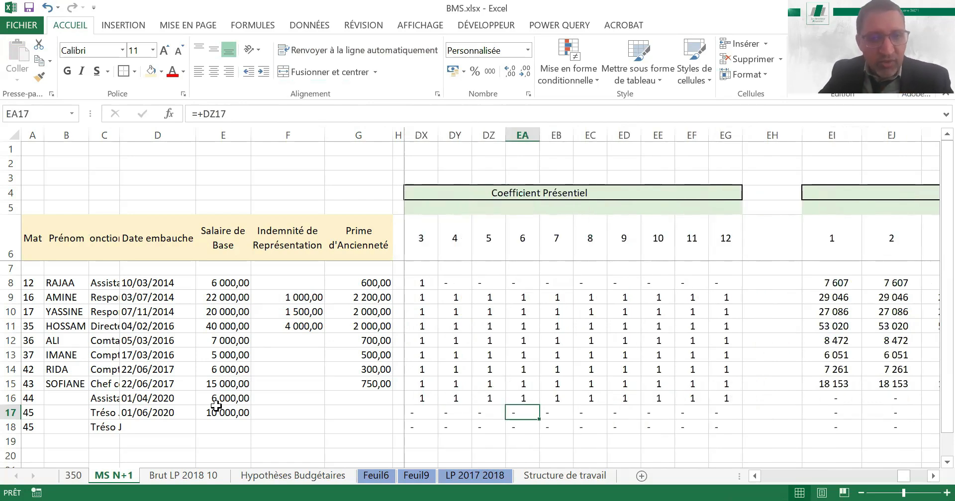
pyautogui.write('1')
# Review the row 17 hire's Budget MS across months 1 to 12
pyautogui.press('Right')
pyautogui.press('Right')
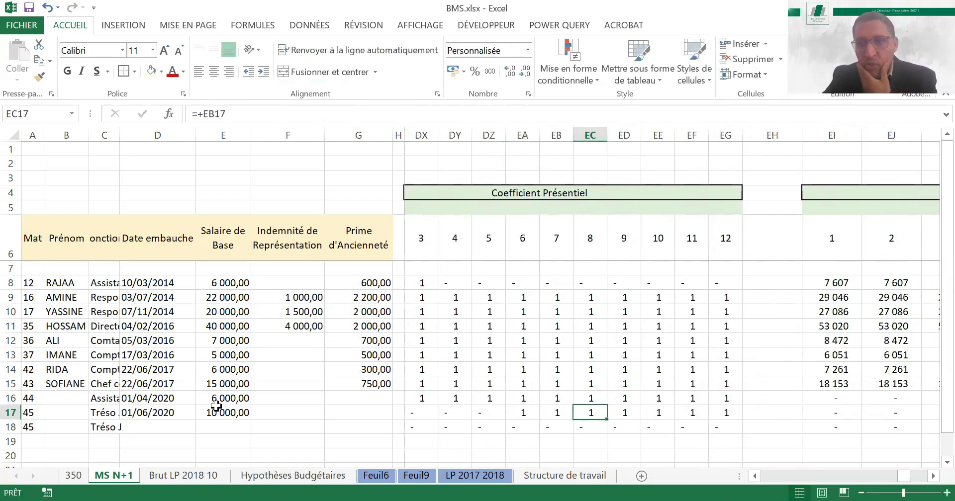
pyautogui.press('Right')
pyautogui.press('Right')
pyautogui.press('Right')
pyautogui.press('Right')
pyautogui.press('Right')
pyautogui.press('Right')
pyautogui.press('Right')
pyautogui.press('Right')
pyautogui.press('Right')
pyautogui.press('Right')
pyautogui.press('Right')
pyautogui.press('Right')
pyautogui.press('Right')
pyautogui.press('Left')
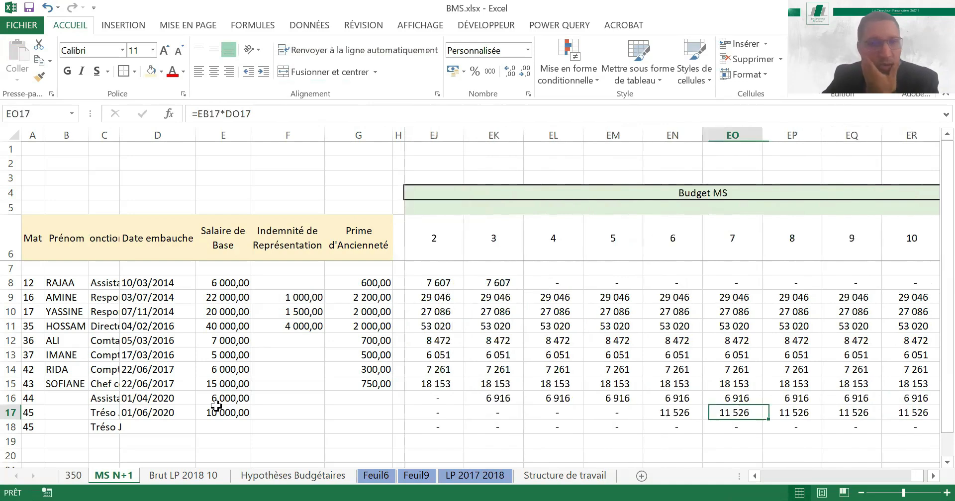
pyautogui.press('Left')
pyautogui.press('Left')
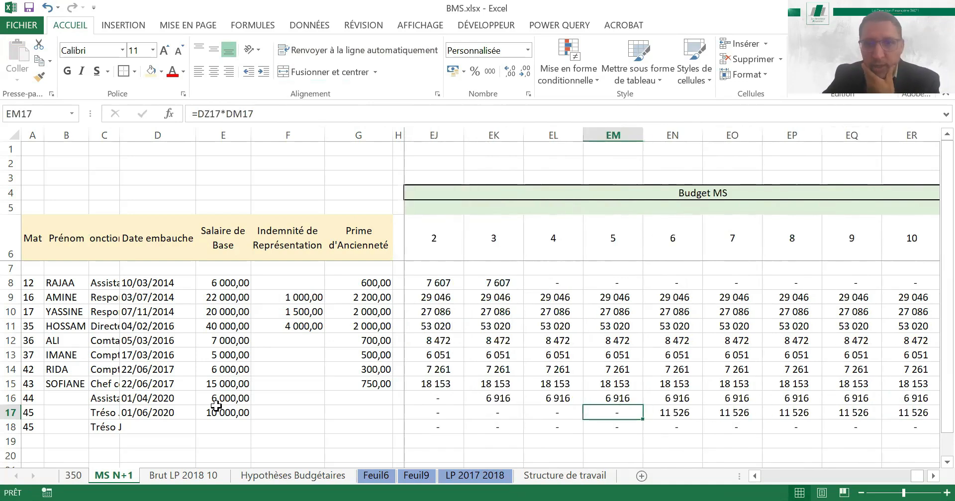
pyautogui.press('Right')
pyautogui.press('Right')
pyautogui.press('Right')
pyautogui.press('Right')
pyautogui.press('Right')
pyautogui.press('Right')
pyautogui.press('Right')
pyautogui.press('Right')
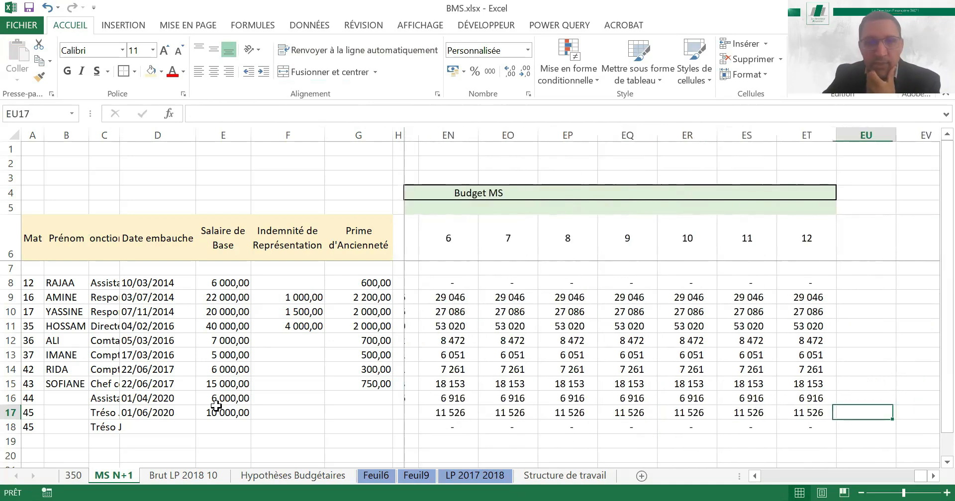
pyautogui.press('Left')
pyautogui.press('Left')
pyautogui.press('Left')
pyautogui.press('Left')
pyautogui.press('Left')
pyautogui.press('Left')
pyautogui.press('Left')
pyautogui.press('Left')
pyautogui.press('Left')
pyautogui.press('Left')
pyautogui.press('Left')
pyautogui.press('Left')
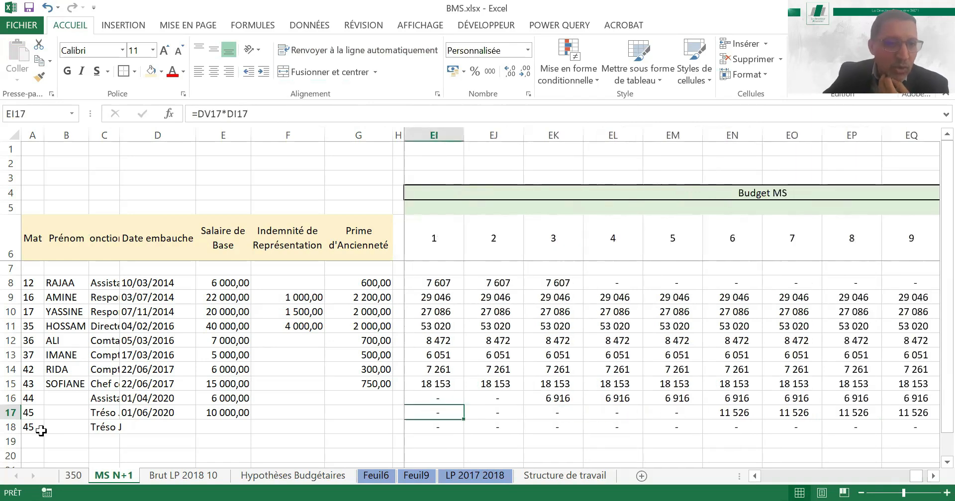
# Check the Trésorier Junior recruitment assumption on the Hypothèses Budgétaires sheet for the hire in row 18 of MS N+1
pyautogui.click(34, 426)
pyautogui.press('Right')
pyautogui.press('Right')
pyautogui.press('Right')
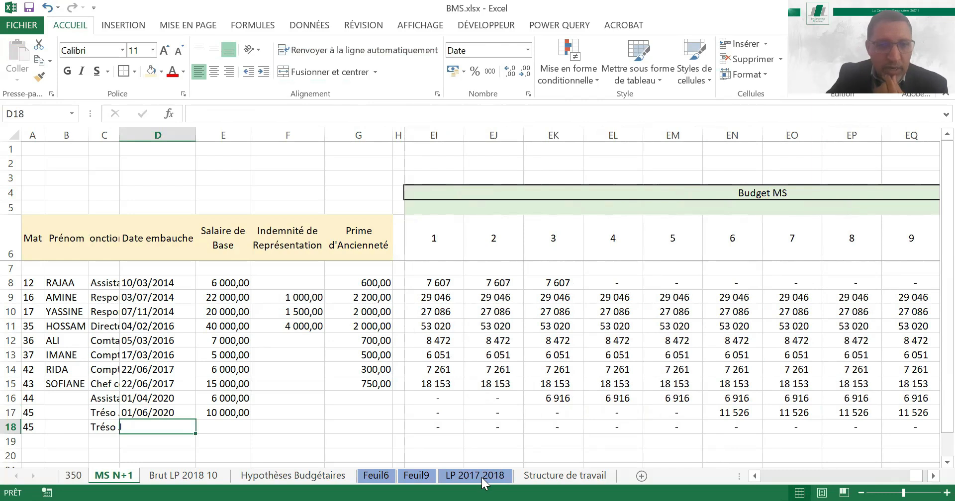
pyautogui.click(294, 475)
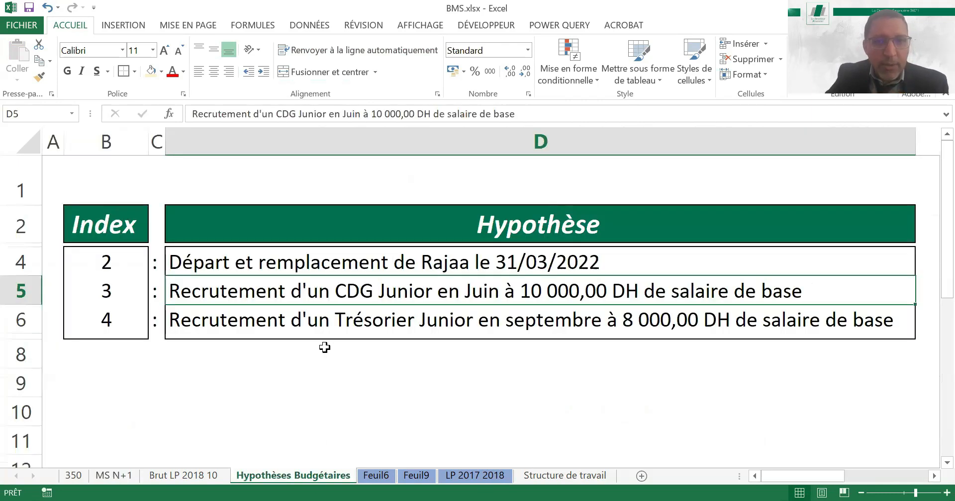
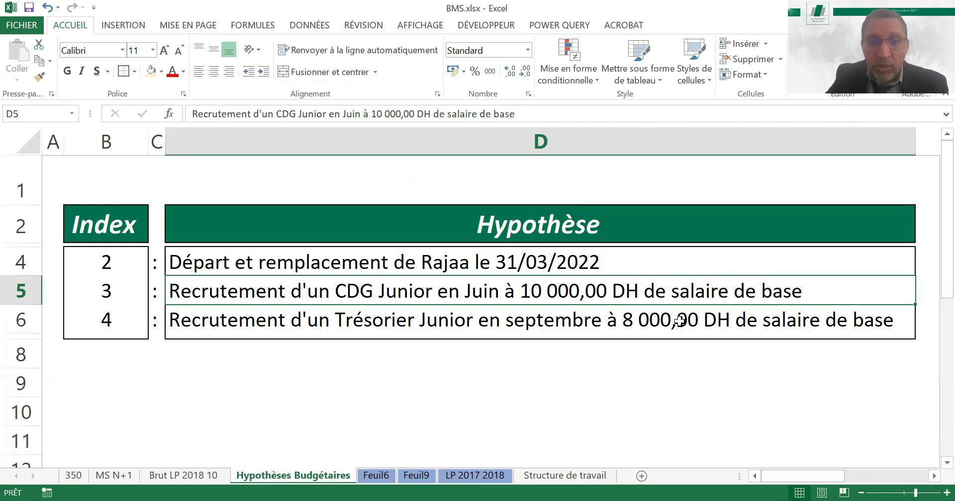
# Enter 01/09/2020 as the Date embauche of the row 18 hire on MS N+1, reusing the row 17 date
pyautogui.click(114, 476)
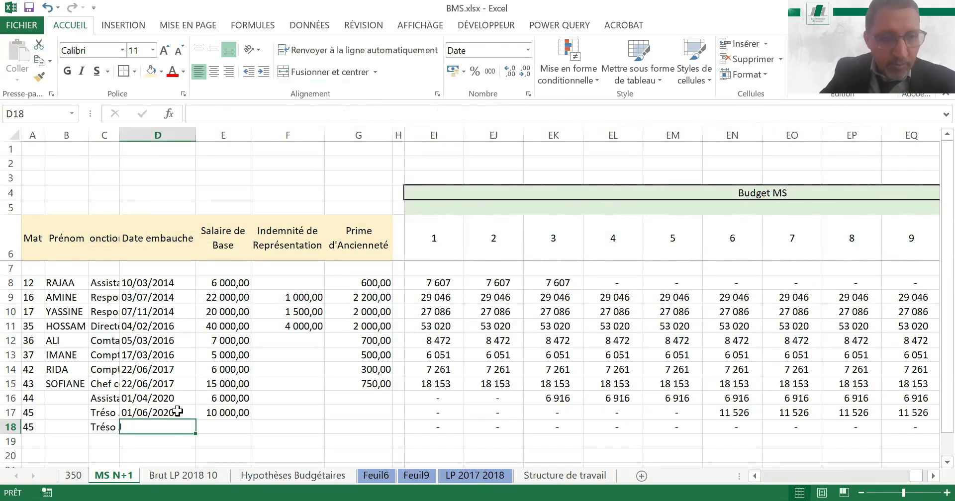
pyautogui.click(177, 411)
pyautogui.hotkey('ctrl', 'c')
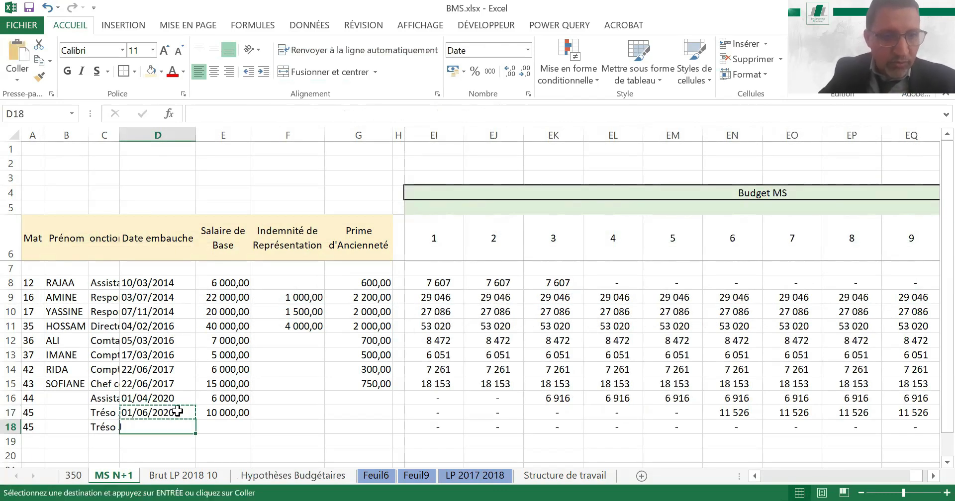
pyautogui.click(150, 426)
pyautogui.hotkey('ctrl', 'v')
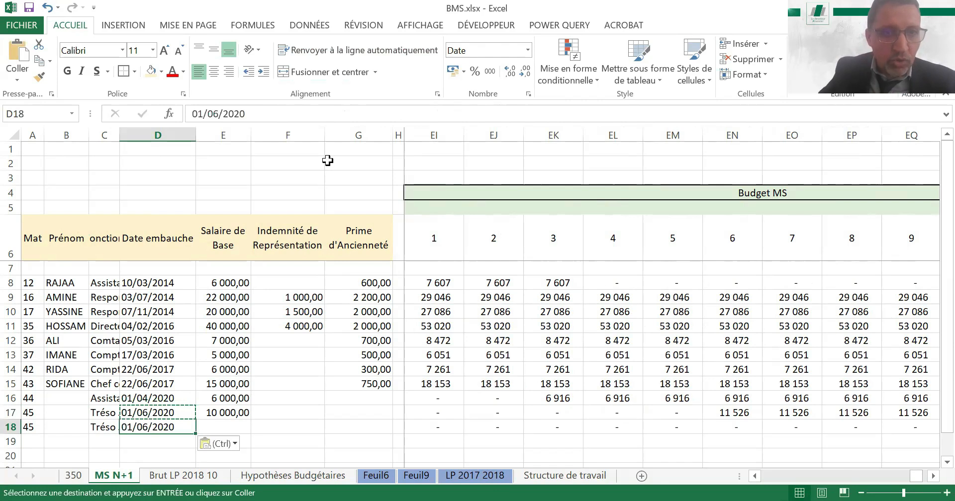
pyautogui.press('Escape')
pyautogui.click(219, 115)
pyautogui.press('BackSpace')
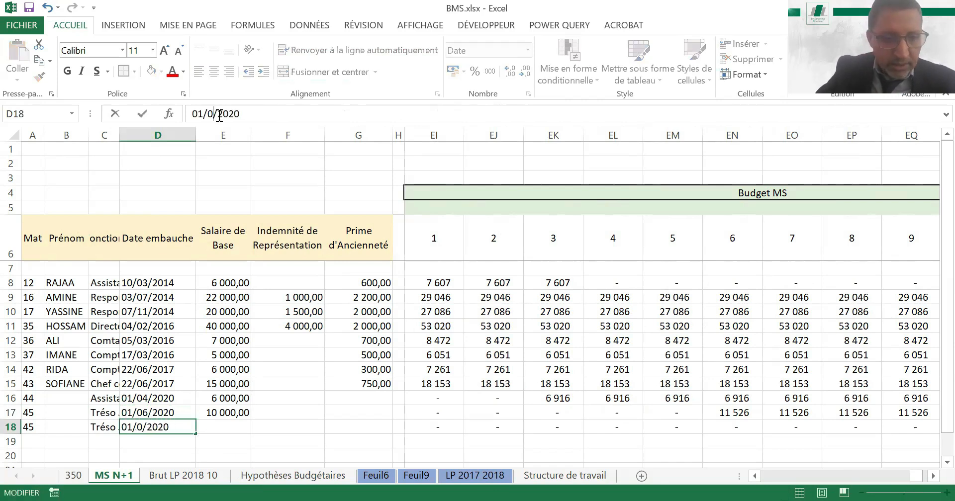
pyautogui.write('9')
pyautogui.press('Return')
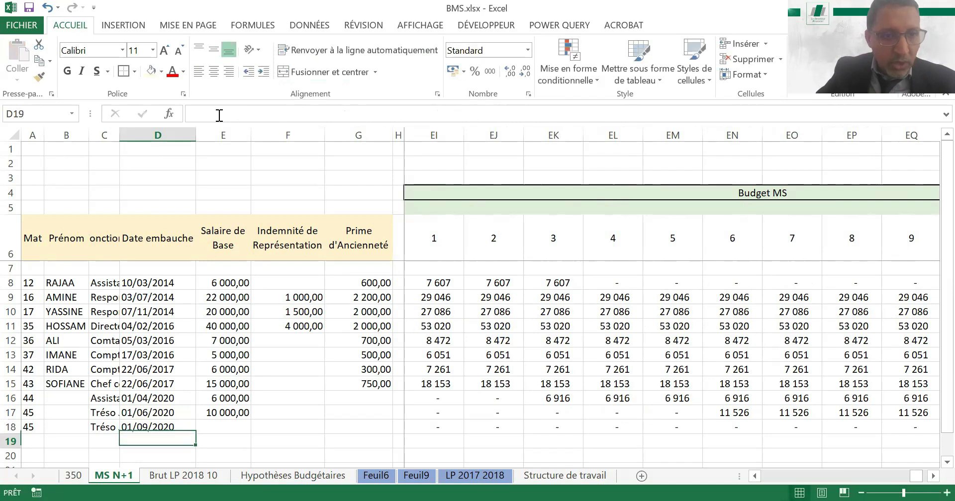
# Set the row 18 hire's Salaire de Base to 8 000,00
pyautogui.press('Up')
pyautogui.press('Right')
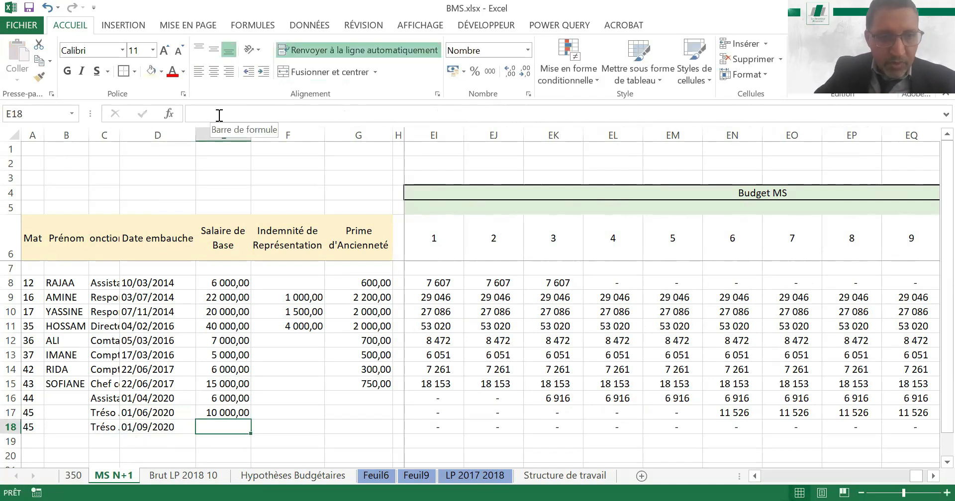
pyautogui.write('8000')
pyautogui.press('Return')
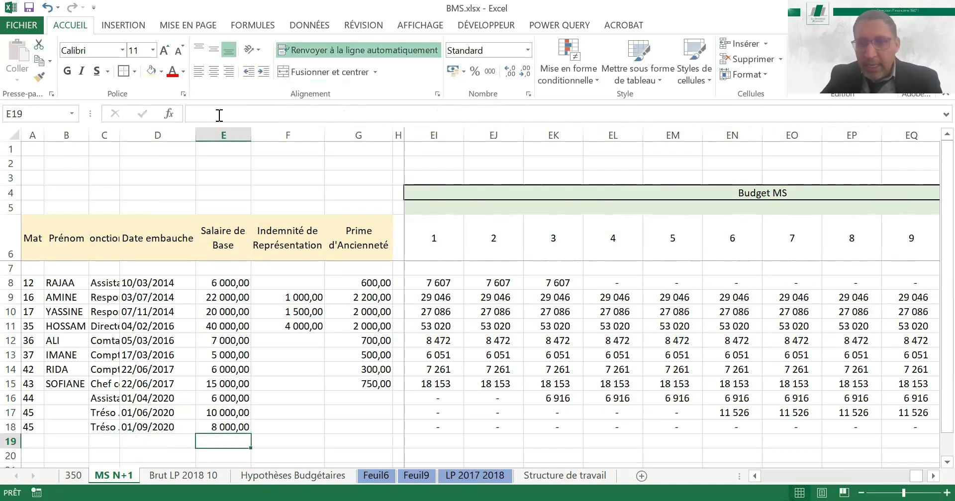
# Set the row 18 hire's Coefficient Présentiel to 1 in month 9
pyautogui.press('Up')
pyautogui.press('Right')
pyautogui.press('Right')
pyautogui.press('Right')
pyautogui.press('Right')
pyautogui.press('Right')
pyautogui.press('Right')
pyautogui.press('Right')
pyautogui.press('Right')
pyautogui.press('Right')
pyautogui.press('Right')
pyautogui.press('Right')
pyautogui.press('Right')
pyautogui.press('Right')
pyautogui.press('Right')
pyautogui.press('Right')
pyautogui.press('Right')
pyautogui.press('Right')
pyautogui.press('Right')
pyautogui.press('Right')
pyautogui.press('Right')
pyautogui.press('Right')
pyautogui.press('Right')
pyautogui.press('Right')
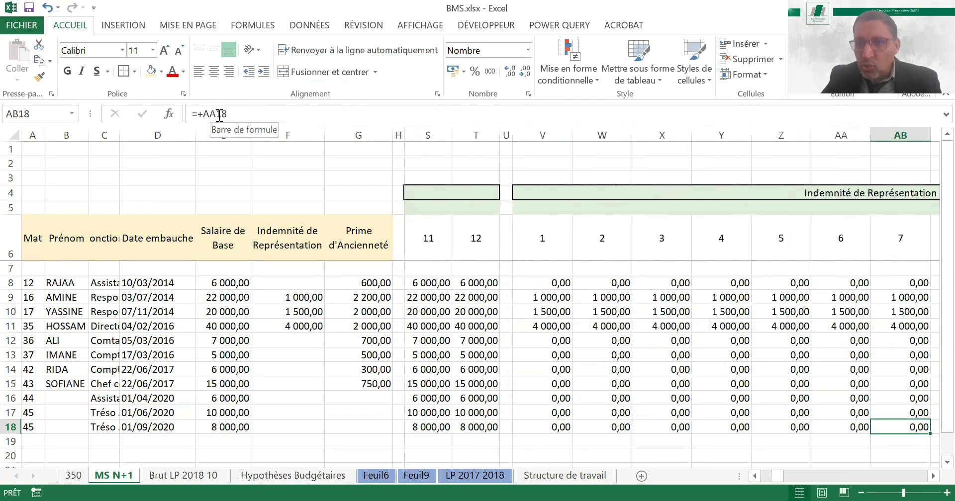
pyautogui.press('Right')
pyautogui.press('Right')
pyautogui.press('Right')
pyautogui.press('Right')
pyautogui.press('Right')
pyautogui.press('Right')
pyautogui.press('Right')
pyautogui.press('Right')
pyautogui.press('Right')
pyautogui.press('Right')
pyautogui.press('Right')
pyautogui.press('Right')
pyautogui.press('Right')
pyautogui.press('Right')
pyautogui.press('Right')
pyautogui.press('Right')
pyautogui.press('Right')
pyautogui.press('Right')
pyautogui.press('Right')
pyautogui.press('Right')
pyautogui.press('Right')
pyautogui.press('Right')
pyautogui.press('Right')
pyautogui.press('Right')
pyautogui.press('Right')
pyautogui.press('Right')
pyautogui.press('Right')
pyautogui.press('Right')
pyautogui.press('Right')
pyautogui.press('Right')
pyautogui.press('Right')
pyautogui.press('Right')
pyautogui.press('Right')
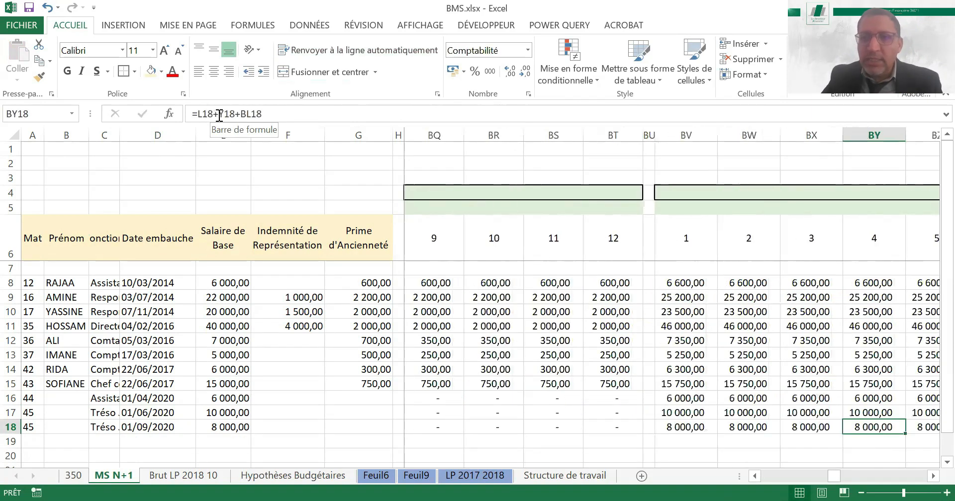
pyautogui.press('Right')
pyautogui.press('Right')
pyautogui.press('Right')
pyautogui.press('Right')
pyautogui.press('Right')
pyautogui.press('Right')
pyautogui.press('Right')
pyautogui.press('Right')
pyautogui.press('Right')
pyautogui.press('Right')
pyautogui.press('Right')
pyautogui.press('Right')
pyautogui.press('Right')
pyautogui.press('Right')
pyautogui.press('Right')
pyautogui.press('Right')
pyautogui.press('Right')
pyautogui.press('Right')
pyautogui.press('Right')
pyautogui.press('Right')
pyautogui.press('Right')
pyautogui.press('Right')
pyautogui.press('Right')
pyautogui.press('Right')
pyautogui.press('Right')
pyautogui.press('Right')
pyautogui.press('Right')
pyautogui.press('Right')
pyautogui.press('Right')
pyautogui.press('Right')
pyautogui.press('Right')
pyautogui.press('Right')
pyautogui.press('Right')
pyautogui.press('Right')
pyautogui.press('Right')
pyautogui.press('Right')
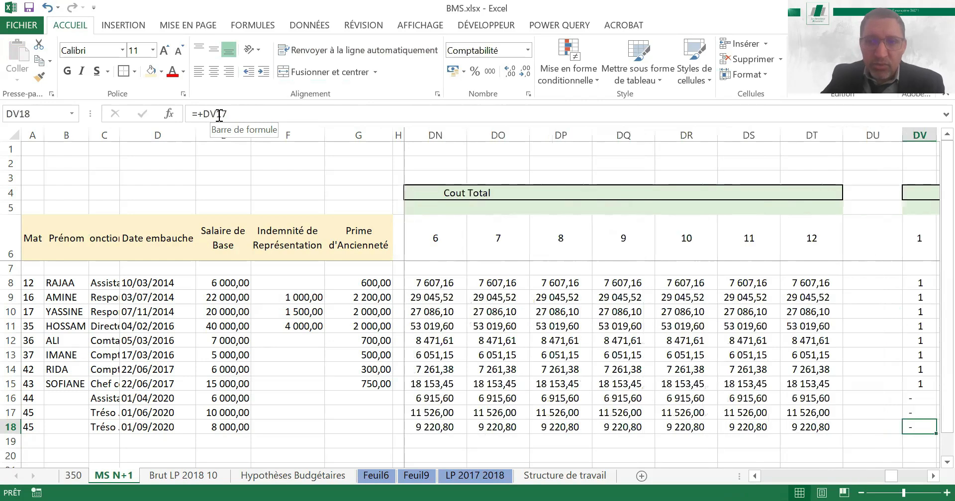
pyautogui.press('Right')
pyautogui.press('Right')
pyautogui.press('Right')
pyautogui.press('Right')
pyautogui.press('Right')
pyautogui.press('Right')
pyautogui.press('Right')
pyautogui.press('Right')
pyautogui.press('Right')
pyautogui.press('Right')
pyautogui.press('Right')
pyautogui.press('Right')
pyautogui.press('Left')
pyautogui.press('Left')
pyautogui.press('Left')
pyautogui.press('Left')
pyautogui.press('Left')
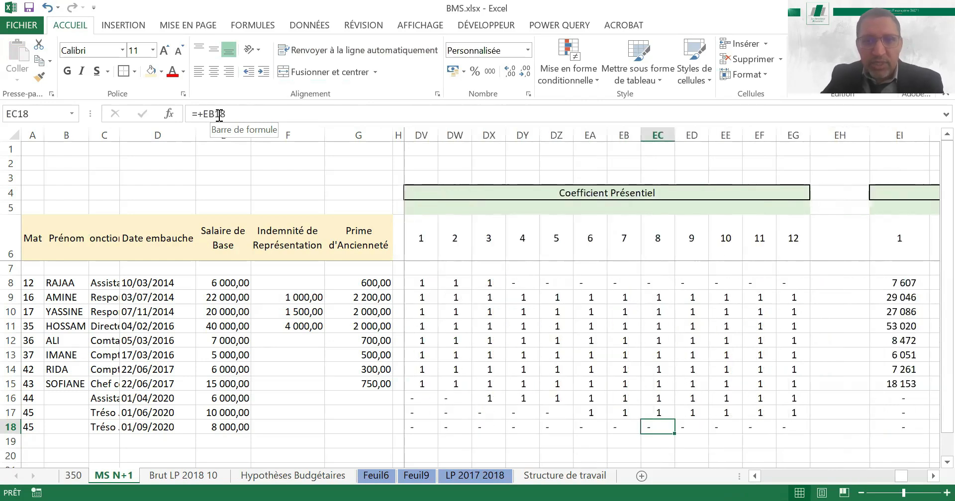
# Review the row 18 hire's Budget MS amounts across the months through month 12
pyautogui.press('Right')
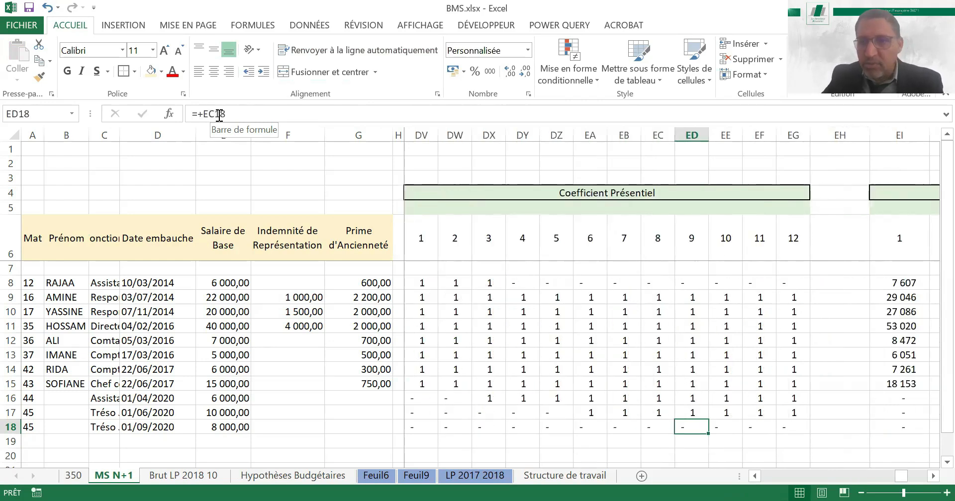
pyautogui.press('Right')
pyautogui.press('Right')
pyautogui.press('Right')
pyautogui.press('Right')
pyautogui.press('Right')
pyautogui.press('Right')
pyautogui.press('Right')
pyautogui.press('Right')
pyautogui.press('Right')
pyautogui.press('Right')
pyautogui.press('Right')
pyautogui.press('Right')
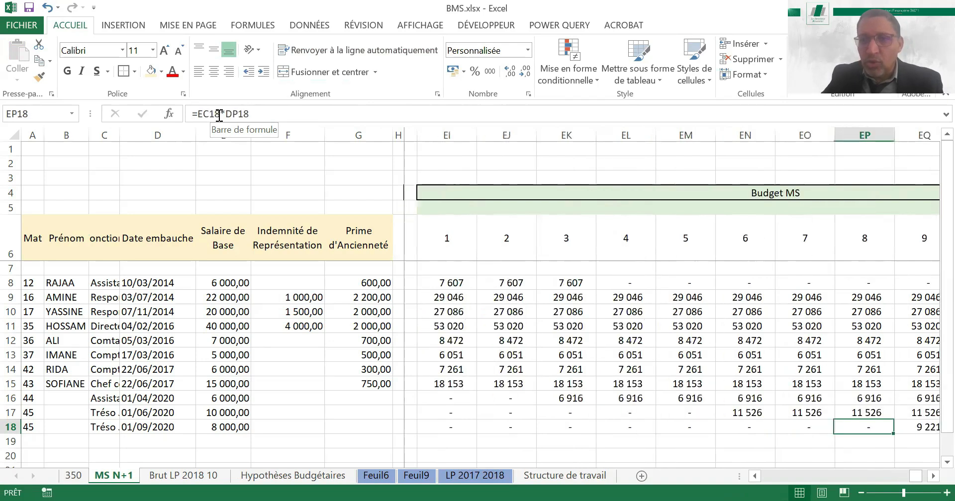
pyautogui.press('Right')
pyautogui.press('Right')
pyautogui.press('Right')
pyautogui.press('Right')
pyautogui.press('Right')
pyautogui.press('Right')
pyautogui.press('Left')
pyautogui.press('Left')
pyautogui.press('Left')
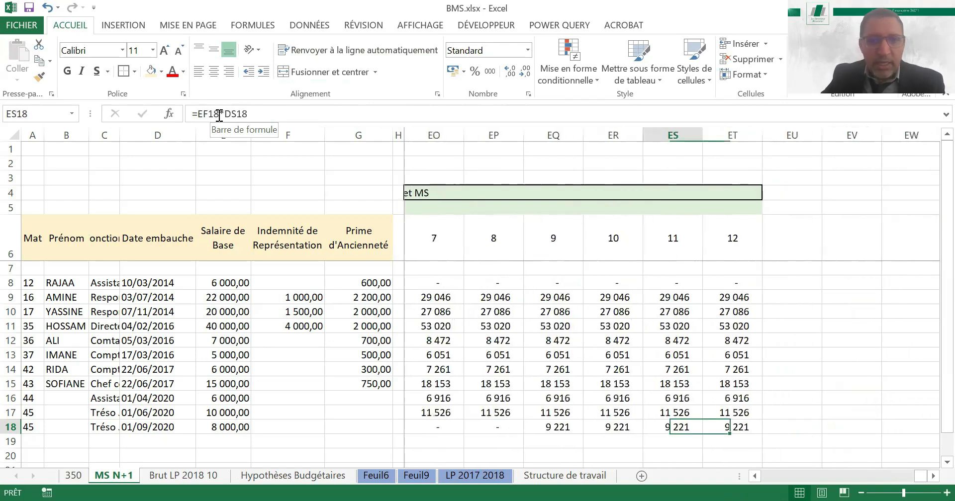
# Total Budget MS month 1 in row 20 with =SOMME(EI8:EI19) and extend the formula across to month 12
pyautogui.press('Left')
pyautogui.press('Left')
pyautogui.press('Left')
pyautogui.press('Left')
pyautogui.press('Left')
pyautogui.press('Left')
pyautogui.press('Left')
pyautogui.press('Left')
pyautogui.press('Left')
pyautogui.press('Left')
pyautogui.press('Down')
pyautogui.press('Down')
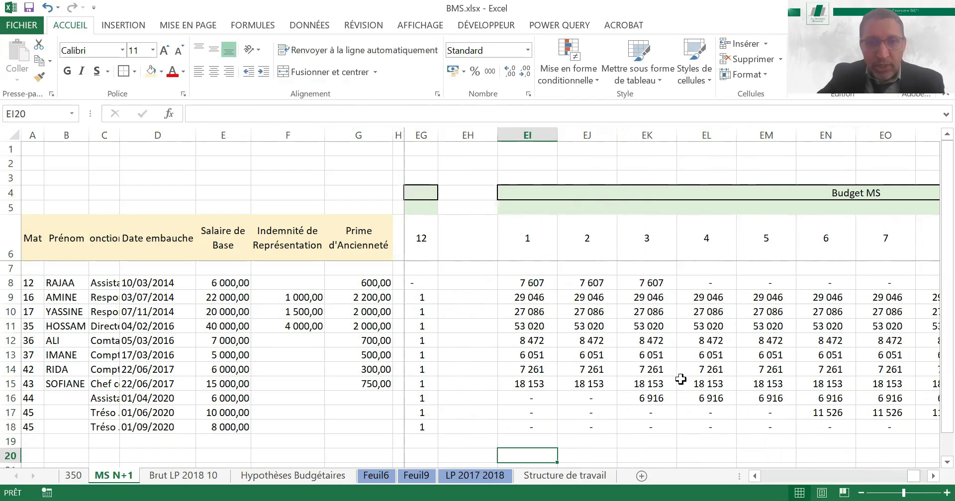
pyautogui.moveTo(556, 449); pyautogui.dragTo(823, 438)
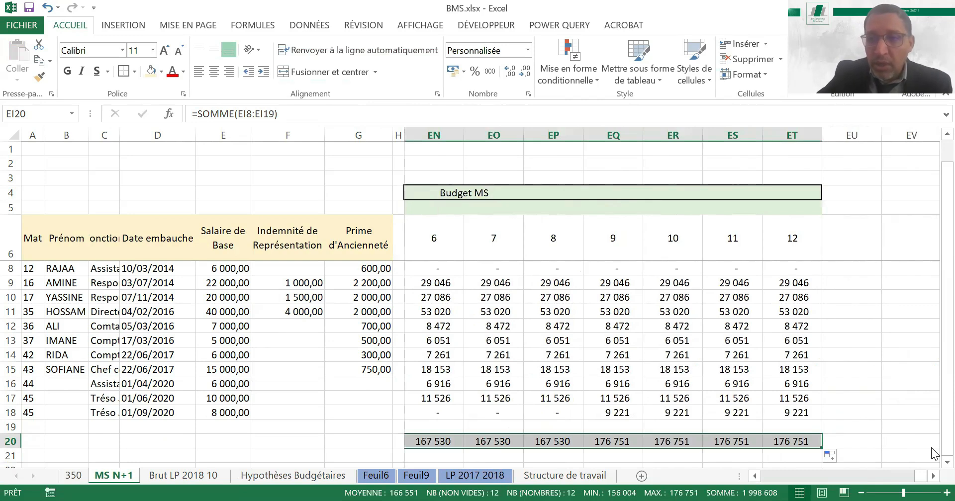
# Shade the Budget MS total cells in row 20 with a light beige fill
pyautogui.click(947, 463)
pyautogui.click(152, 72)
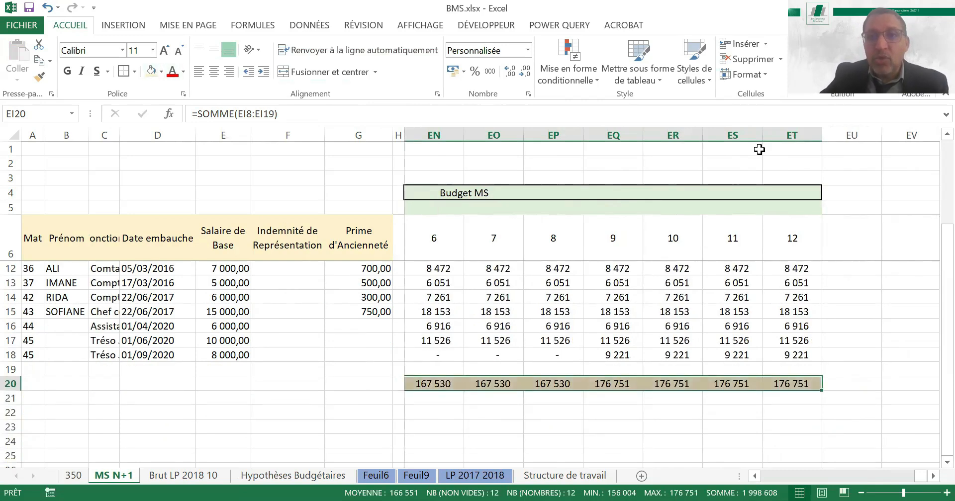
pyautogui.click(686, 149)
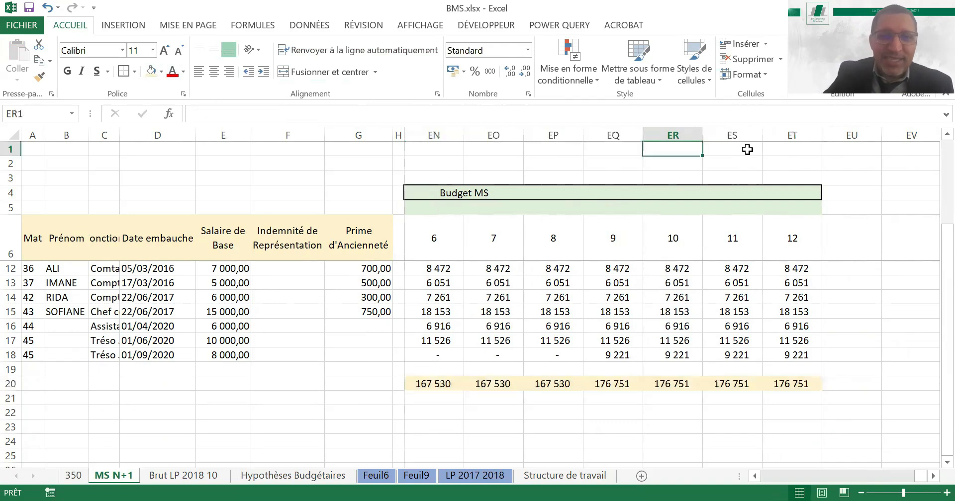
# Hide the calculation columns from Salaire de Base through Cout Total, columns I to DT, and the spacer column DU
pyautogui.press('Left')
pyautogui.press('Left')
pyautogui.press('Left')
pyautogui.press('Left')
pyautogui.press('Left')
pyautogui.press('Left')
pyautogui.press('Left')
pyautogui.press('Left')
pyautogui.press('Left')
pyautogui.press('Left')
pyautogui.press('Left')
pyautogui.press('Left')
pyautogui.press('Left')
pyautogui.press('Left')
pyautogui.press('Left')
pyautogui.press('Left')
pyautogui.press('Left')
pyautogui.press('Left')
pyautogui.press('Left')
pyautogui.press('Left')
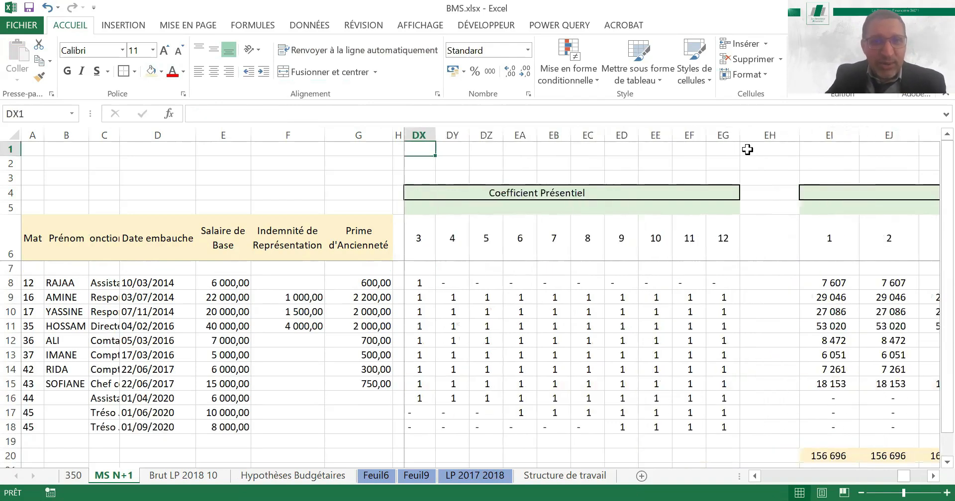
pyautogui.press('Left')
pyautogui.press('Left')
pyautogui.press('Left')
pyautogui.press('Left')
pyautogui.press('Left')
pyautogui.press('Left')
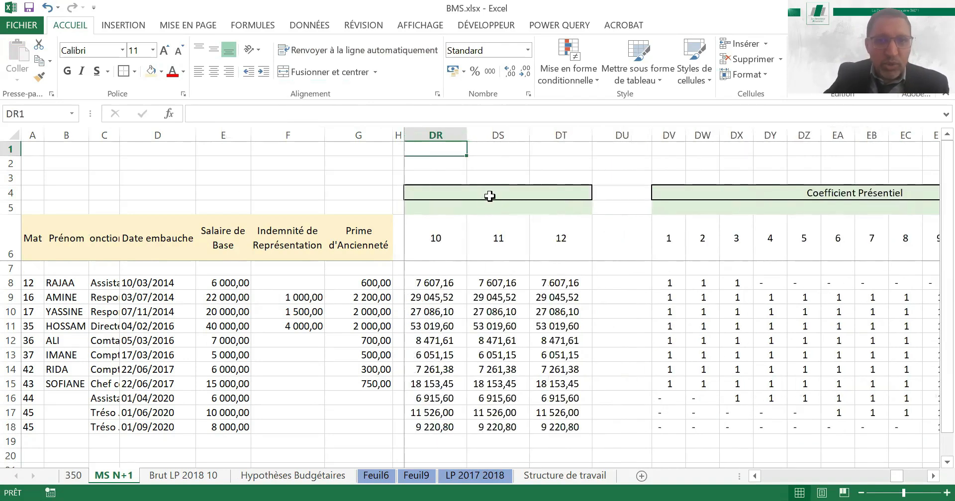
pyautogui.hotkey('ctrl', 'space')
pyautogui.hotkey('shift', 'Home')
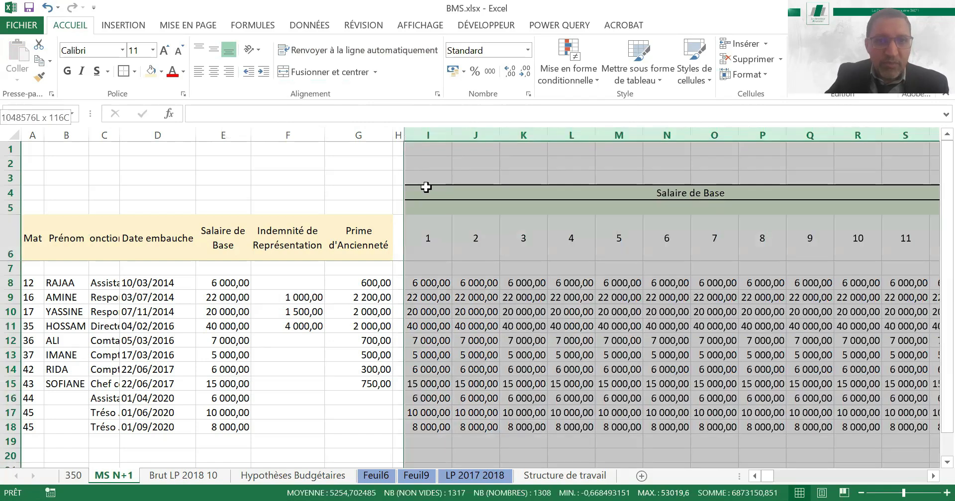
pyautogui.rightClick(494, 377)
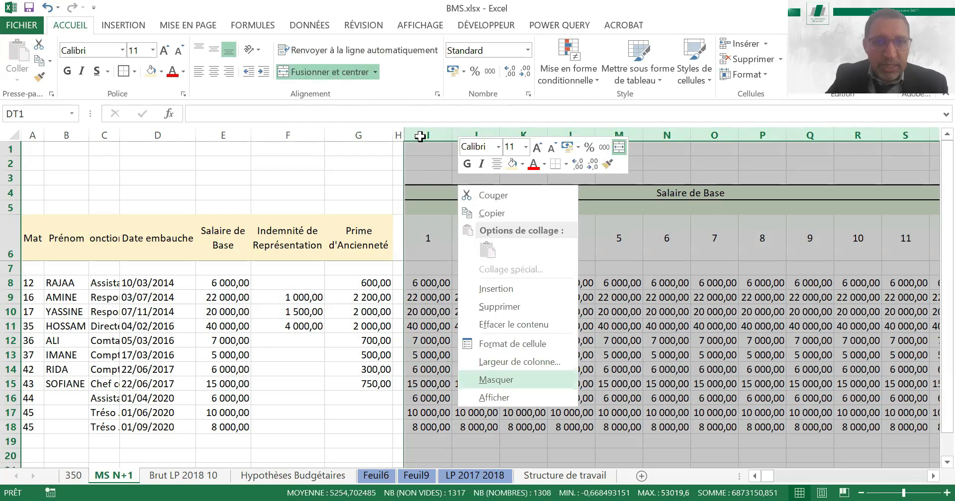
pyautogui.click(467, 379)
pyautogui.rightClick(422, 138)
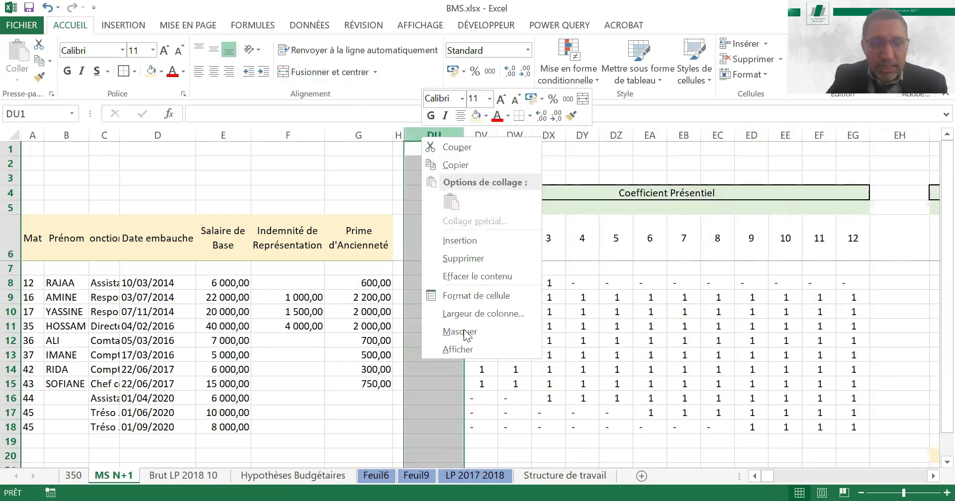
pyautogui.click(460, 332)
pyautogui.click(316, 323)
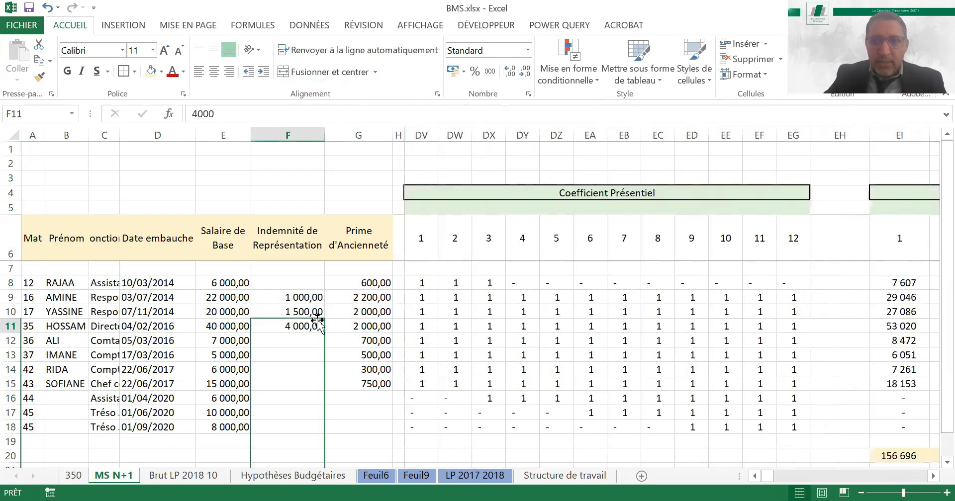
# Narrow the spacer column EH between Coefficient Présentiel and Budget MS
pyautogui.press('Right')
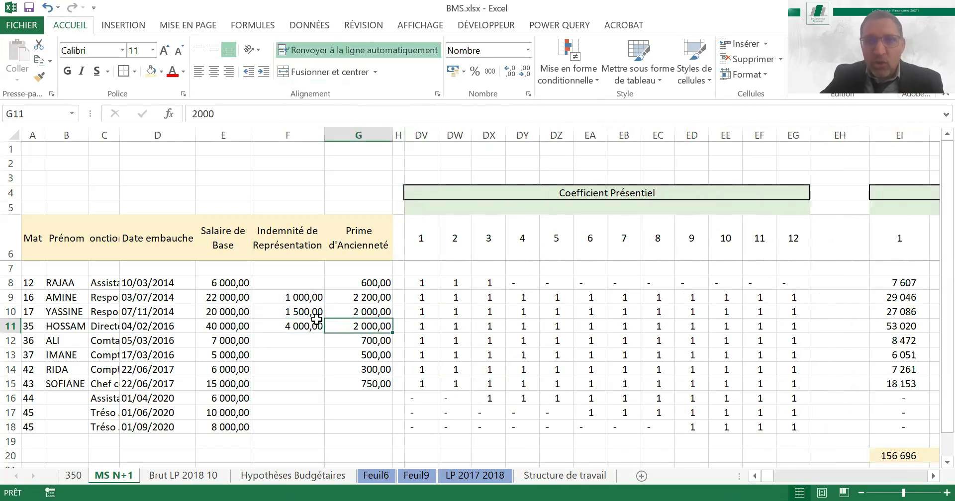
pyautogui.press('Right')
pyautogui.press('Right')
pyautogui.press('Right')
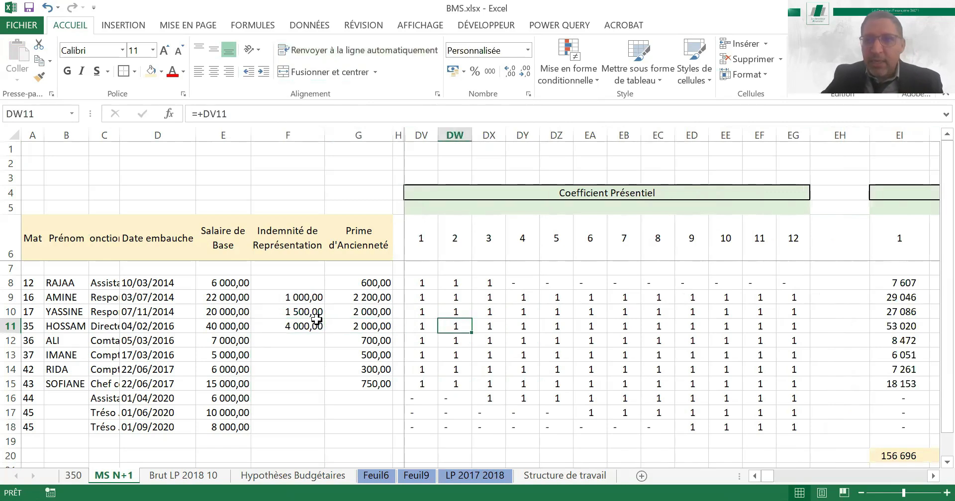
pyautogui.press('Right')
pyautogui.press('Right')
pyautogui.press('Right')
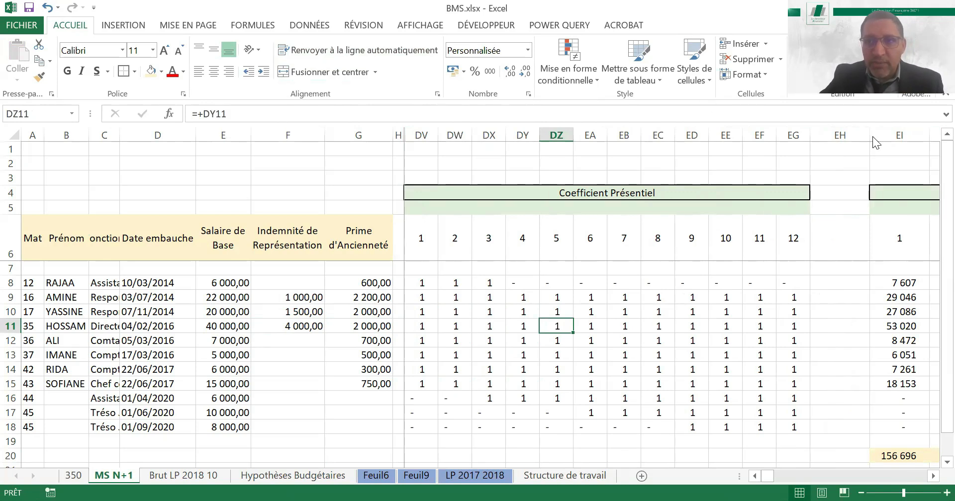
pyautogui.moveTo(810, 150); pyautogui.dragTo(819, 151)
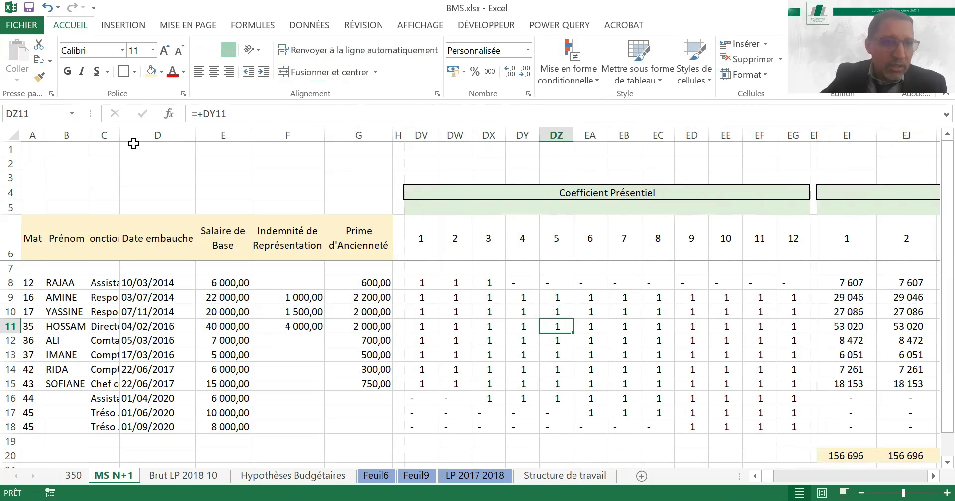
# Narrow the employee detail columns B, C, D, F and G to make room for the budget blocks
pyautogui.moveTo(123, 138); pyautogui.dragTo(57, 145)
pyautogui.moveTo(141, 139); pyautogui.dragTo(128, 143)
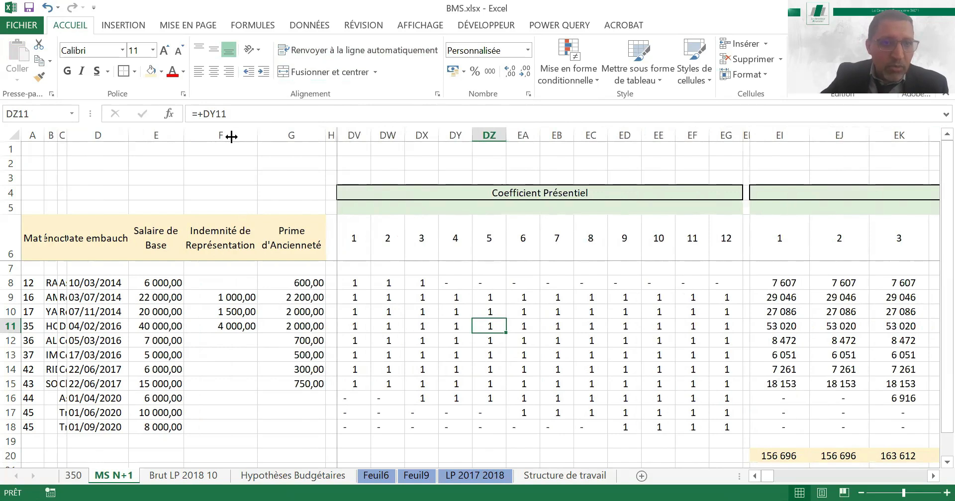
pyautogui.moveTo(231, 136); pyautogui.dragTo(232, 136)
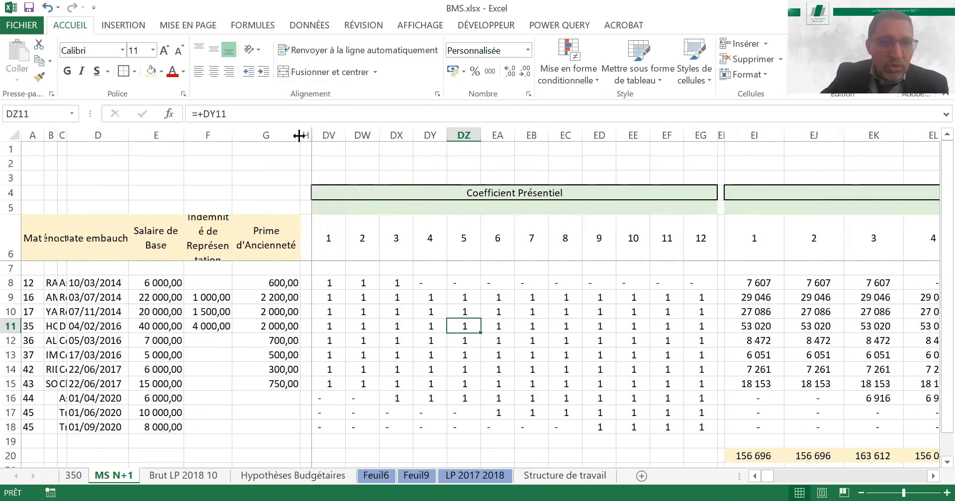
pyautogui.moveTo(299, 135); pyautogui.dragTo(288, 136)
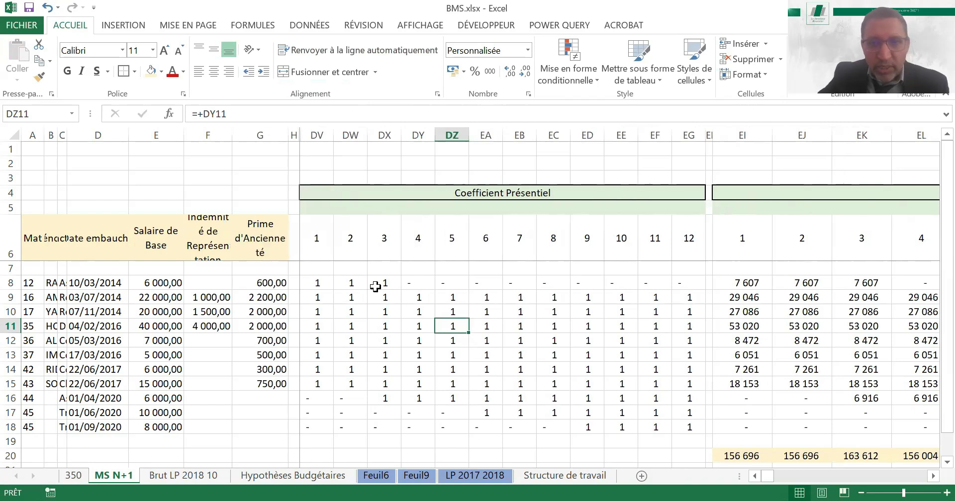
# Zoom the sheet out and autofit the twelve Coefficient Présentiel columns, DV to EG
pyautogui.click(404, 296)
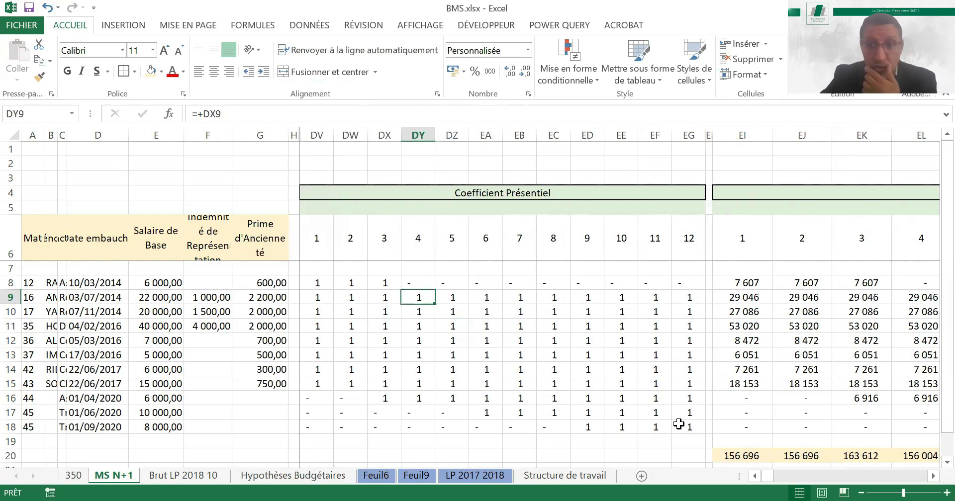
pyautogui.click(861, 493)
pyautogui.click(861, 492)
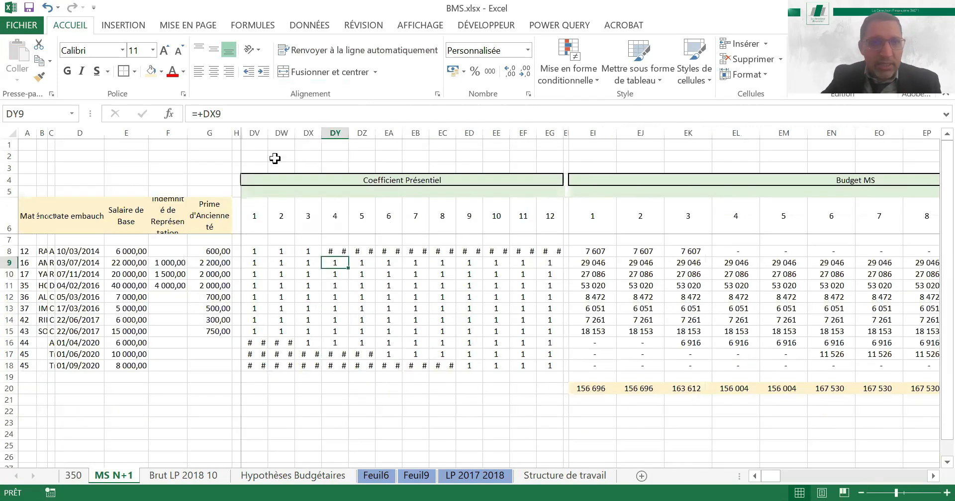
pyautogui.moveTo(254, 132); pyautogui.dragTo(566, 145)
pyautogui.moveTo(420, 128); pyautogui.dragTo(405, 132)
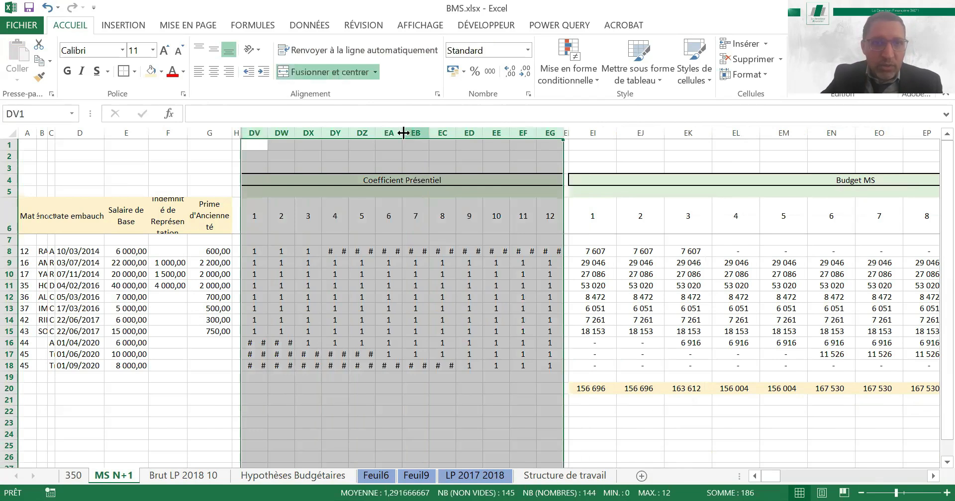
pyautogui.doubleClick(403, 132)
pyautogui.click(461, 350)
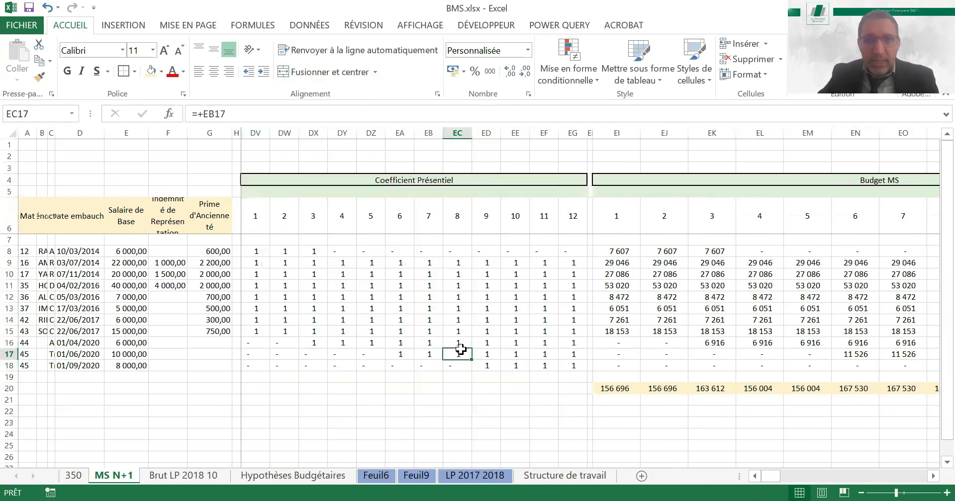
# Review the row 17 hire's monthly amounts across the Budget MS block
pyautogui.hotkey('ctrl', 'Right')
pyautogui.press('Right')
pyautogui.press('Right')
pyautogui.press('Right')
pyautogui.press('Right')
pyautogui.press('Right')
pyautogui.press('Right')
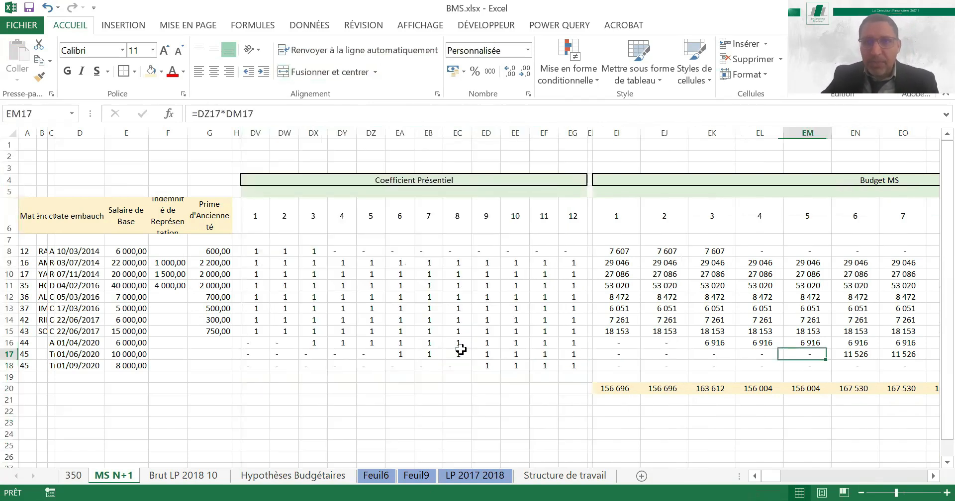
pyautogui.press('Right')
pyautogui.press('Right')
pyautogui.press('Right')
pyautogui.press('Right')
pyautogui.press('Right')
pyautogui.press('Right')
pyautogui.press('Right')
pyautogui.press('Right')
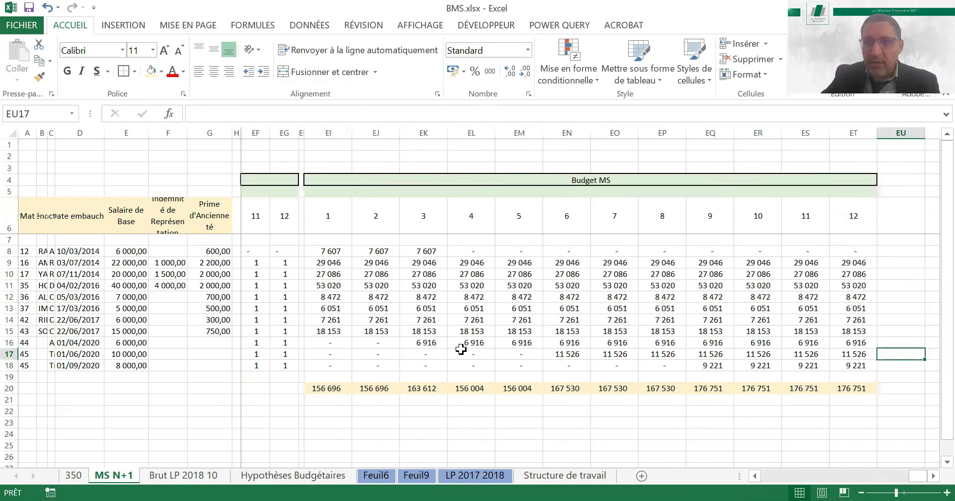
# Compute the annual Budget MS total in ET22 as the sum of the monthly totals EI20:ET20
pyautogui.press('Down')
pyautogui.press('Left')
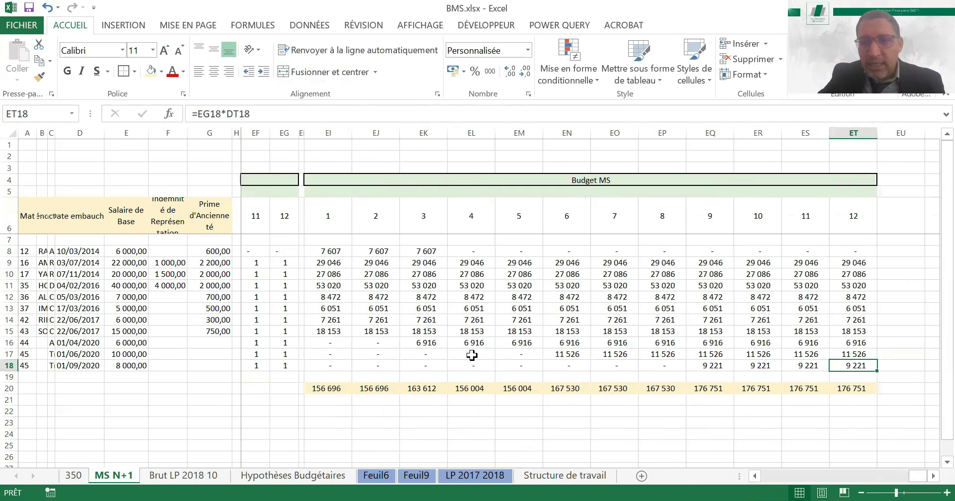
pyautogui.click(865, 412)
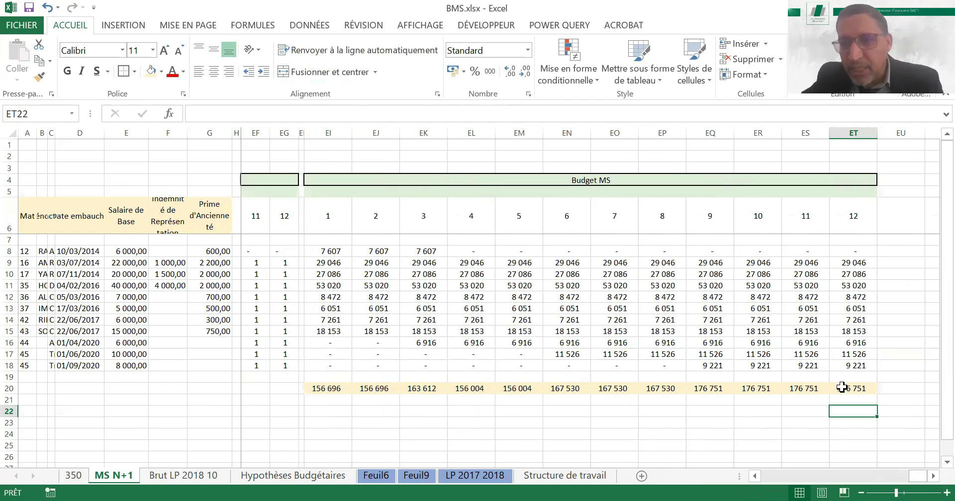
pyautogui.press('Return')
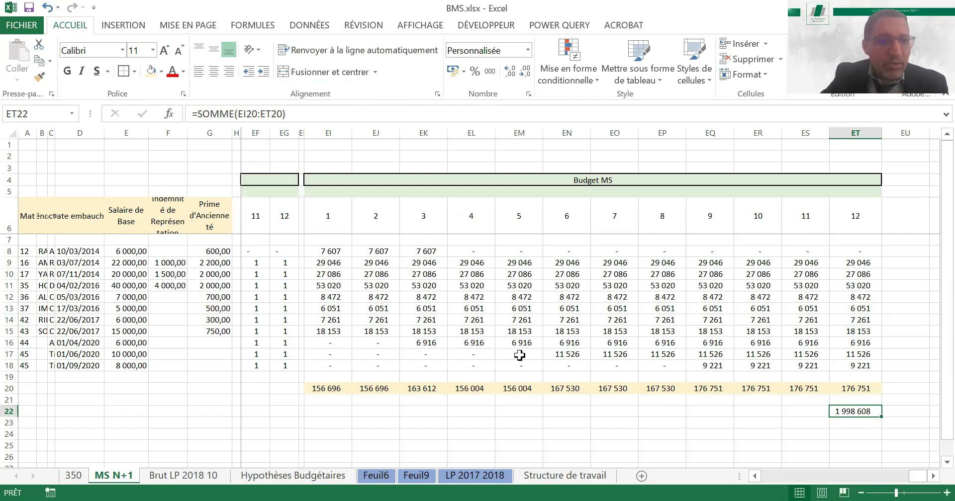
# Examine the Salaire de Base entries of the planned hires in rows 16 to 18
pyautogui.click(164, 319)
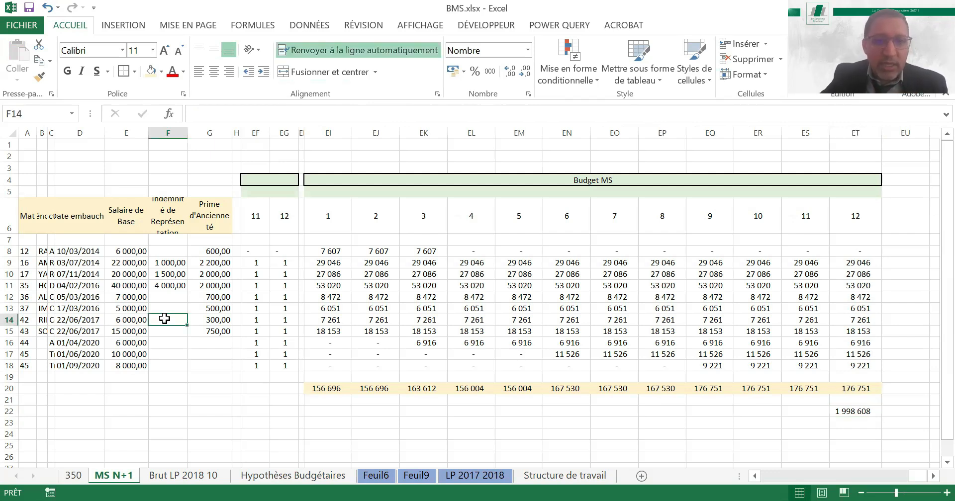
pyautogui.press('Right')
pyautogui.click(165, 319)
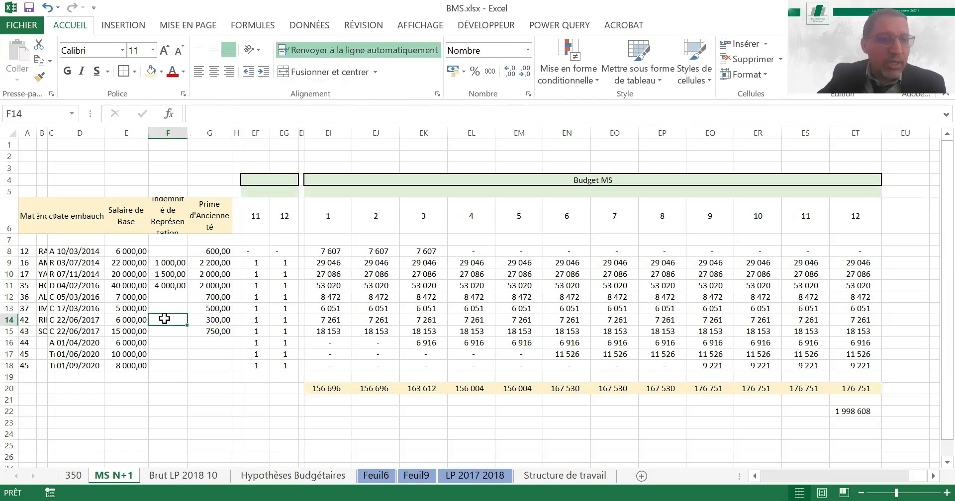
pyautogui.press('Left')
pyautogui.press('Down')
pyautogui.press('Down')
pyautogui.press('Down')
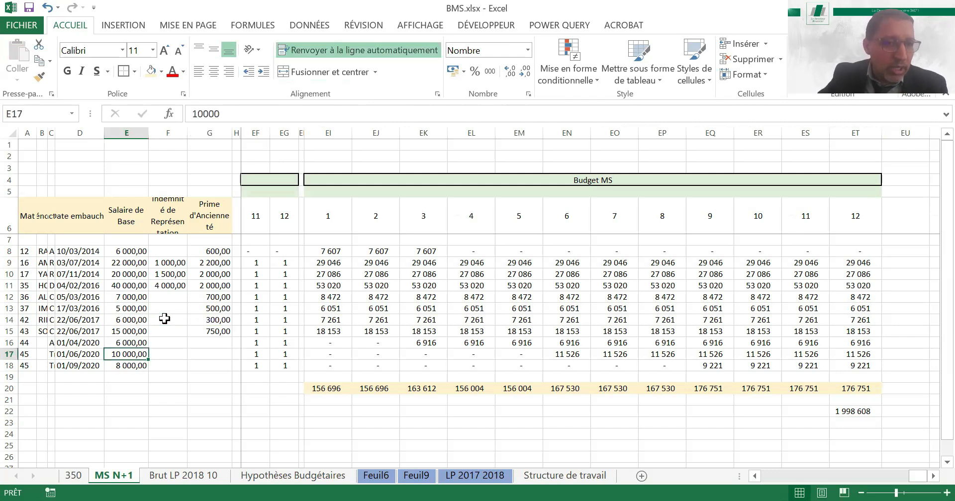
pyautogui.press('Down')
pyautogui.press('Up')
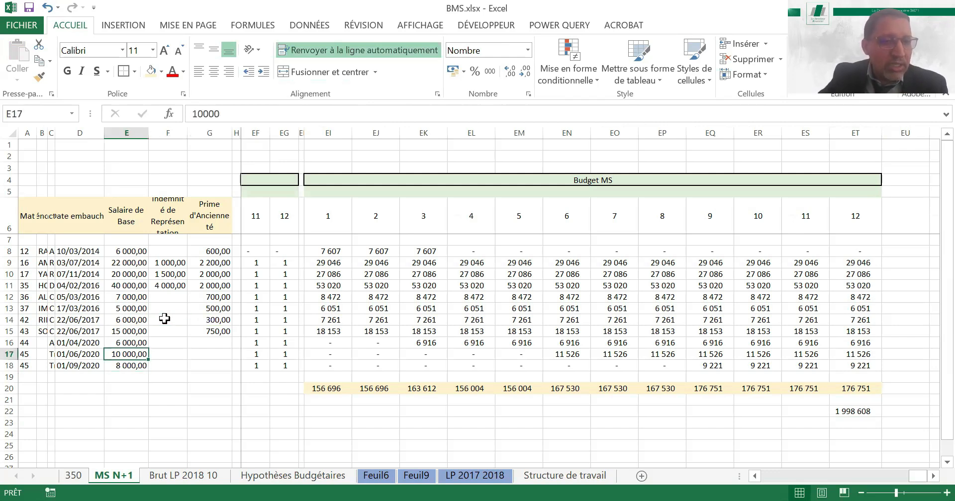
pyautogui.press('Down')
pyautogui.press('Up')
pyautogui.press('Right')
pyautogui.press('Right')
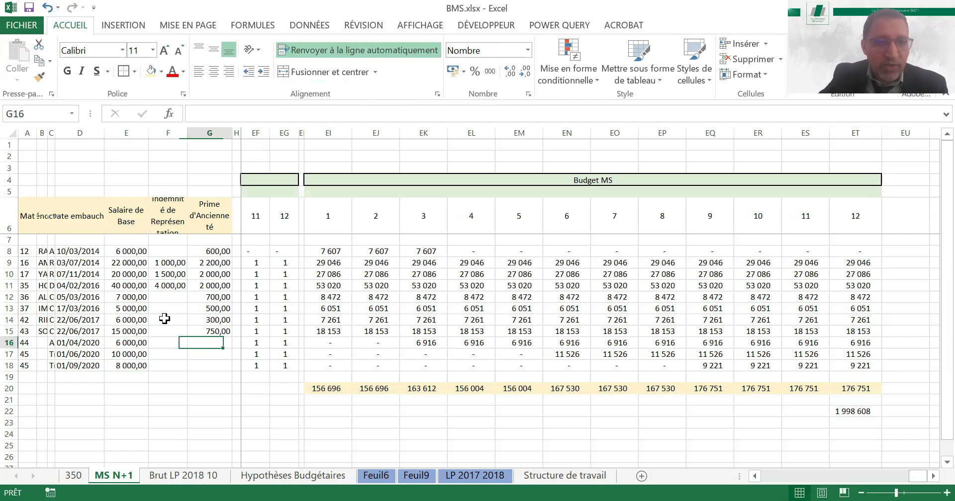
# Shift the row 16 hire's start to April: set the Coefficient Présentiel to 0 for month 3 and 1 for month 4
pyautogui.press('Right')
pyautogui.press('Right')
pyautogui.press('Right')
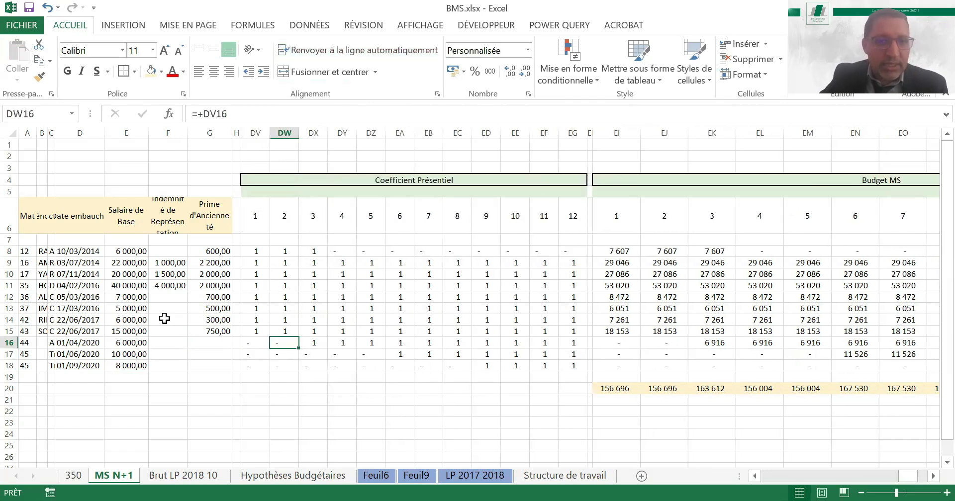
pyautogui.press('Right')
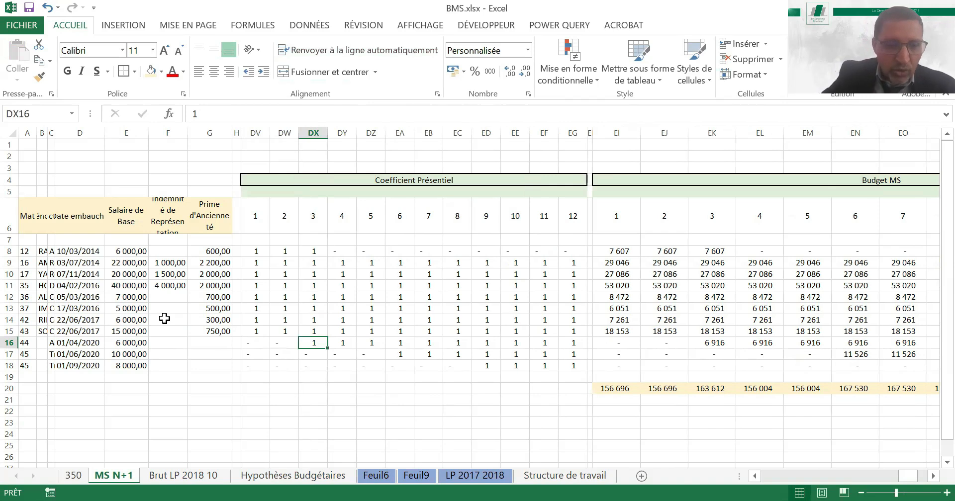
pyautogui.press('Right')
pyautogui.write('1')
pyautogui.press('Left')
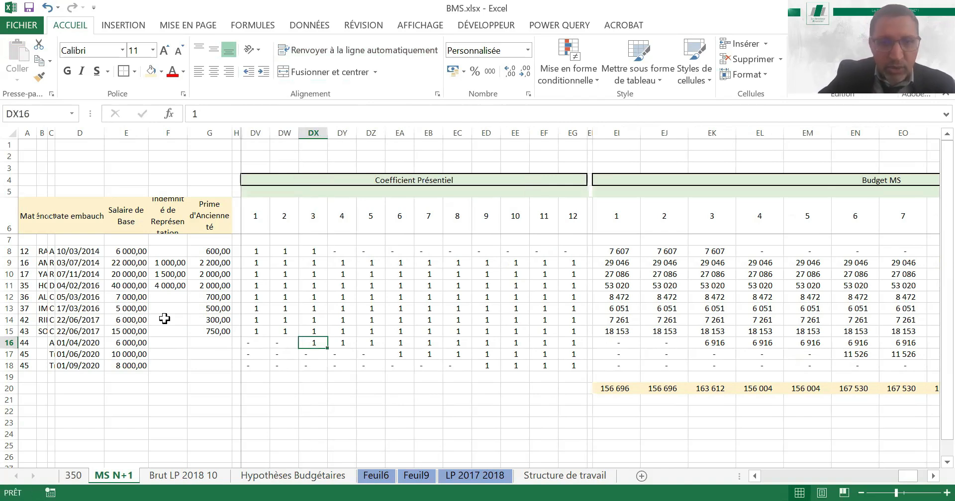
pyautogui.press('Delete')
pyautogui.press('Down')
pyautogui.press('Up')
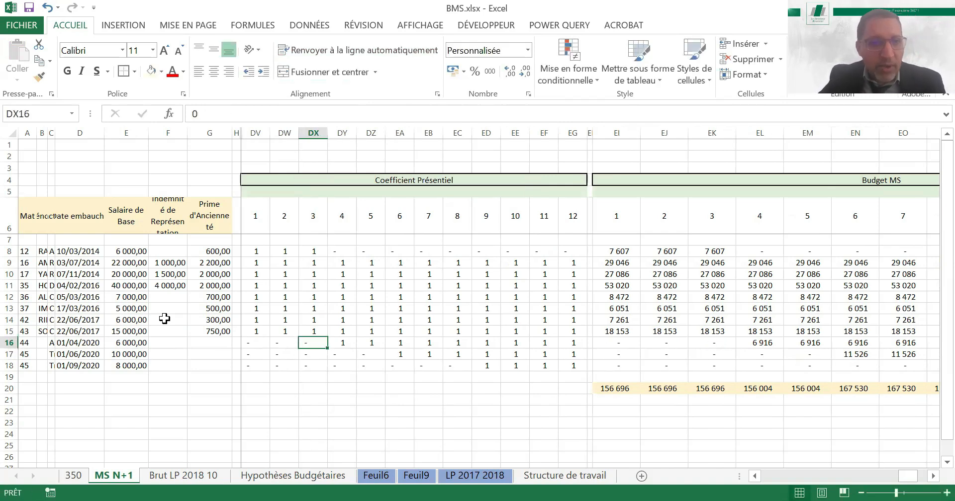
# Set the month 11 Coefficient Présentiel to 1 for the hires in rows 17 and 18
pyautogui.press('Down')
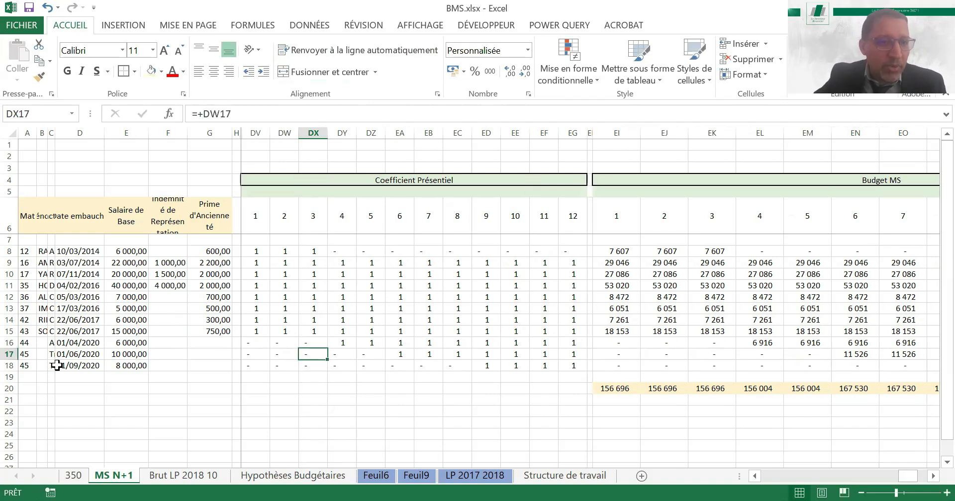
pyautogui.click(67, 355)
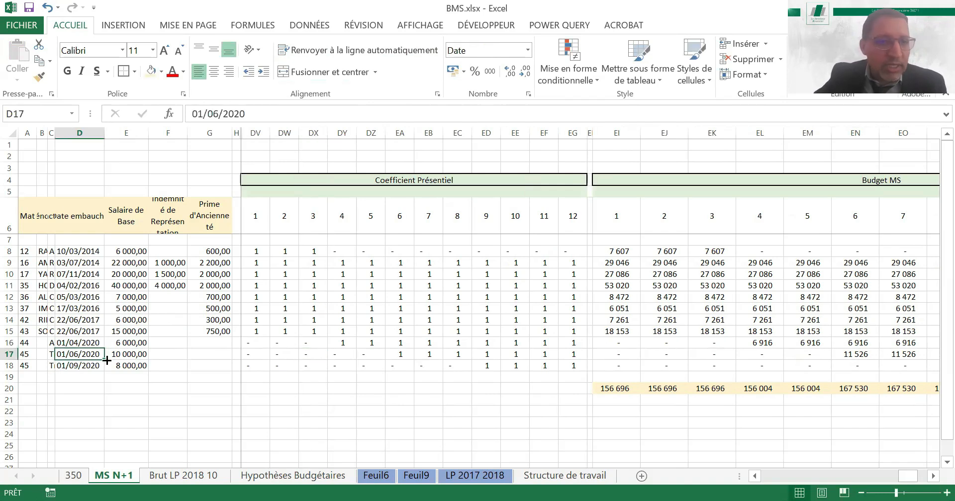
pyautogui.click(546, 353)
pyautogui.write('1')
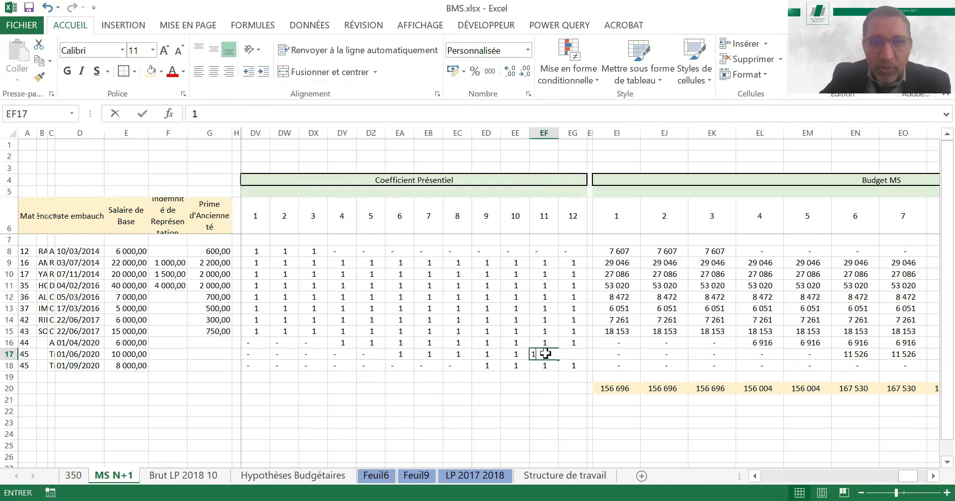
pyautogui.press('Return')
pyautogui.press('Up')
# Set the Coefficient Présentiel to 0 for month 6 in row 17 and month 9 in row 18
pyautogui.press('Left')
pyautogui.press('Left')
pyautogui.press('Left')
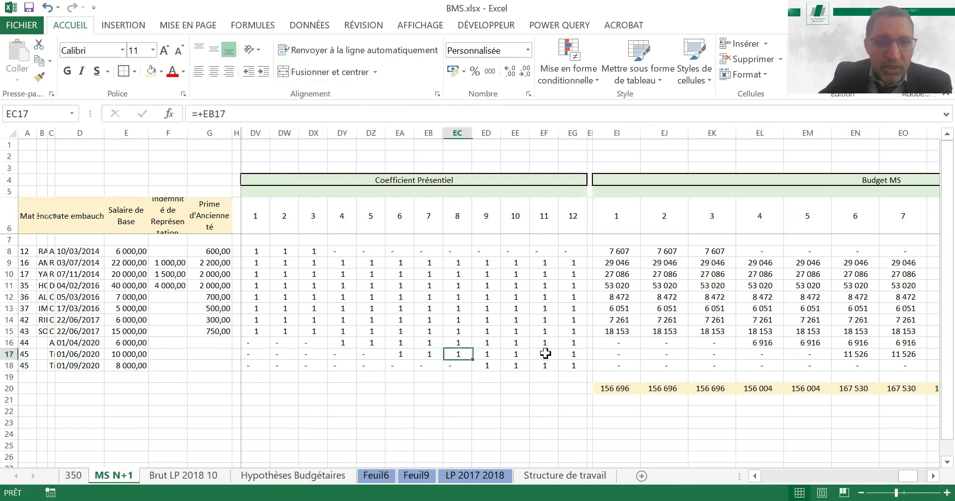
pyautogui.press('Left')
pyautogui.press('Left')
pyautogui.write('0')
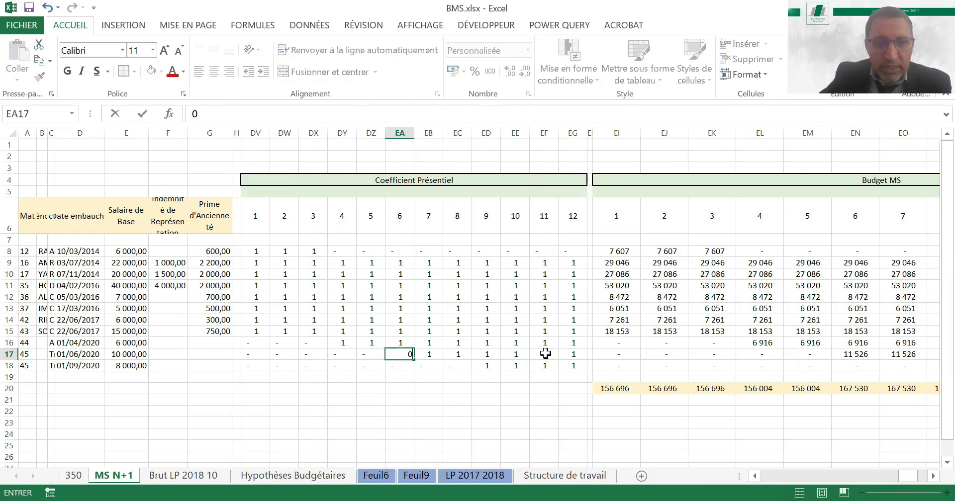
pyautogui.press('Return')
pyautogui.press('Right')
pyautogui.press('Right')
pyautogui.press('Right')
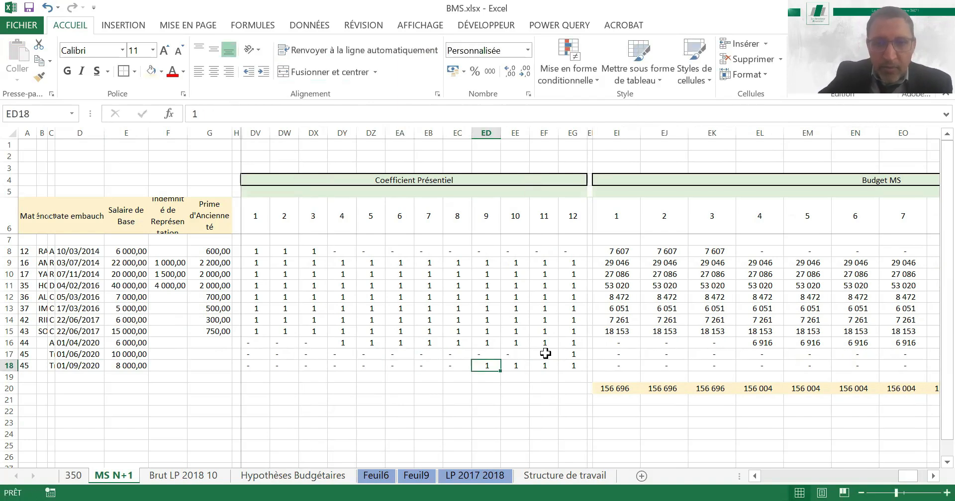
pyautogui.write('0')
pyautogui.press('Return')
# Check the effect of the postponed hires on the monthly Budget MS amounts and the annual total in ET22
pyautogui.press('Right')
pyautogui.press('Up')
pyautogui.press('Up')
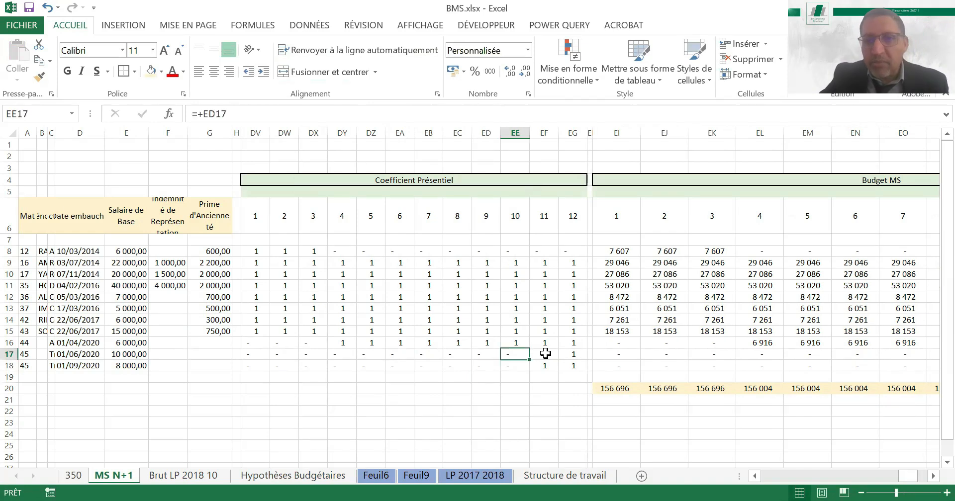
pyautogui.press('Right')
pyautogui.press('Right')
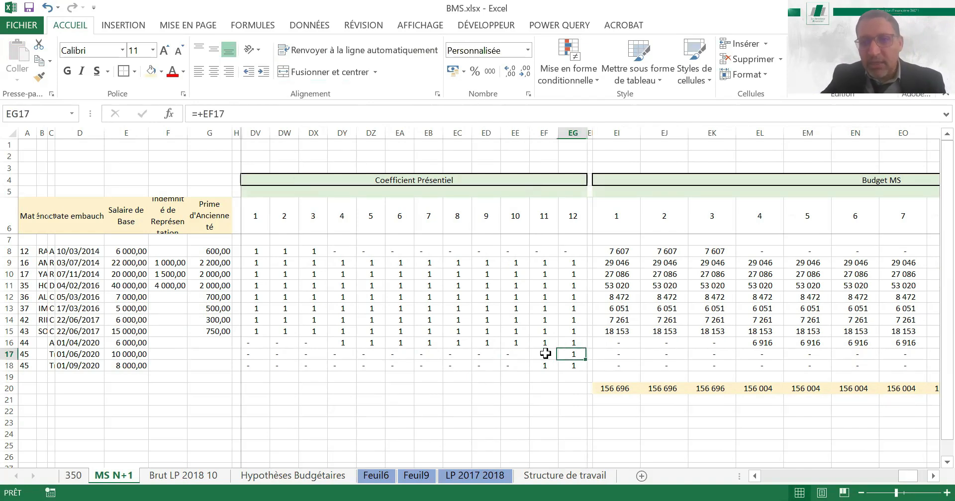
pyautogui.press('Right')
pyautogui.press('Right')
pyautogui.press('Right')
pyautogui.press('Right')
pyautogui.press('Right')
pyautogui.press('Right')
pyautogui.press('Right')
pyautogui.press('Right')
pyautogui.press('Right')
pyautogui.press('Right')
pyautogui.press('Right')
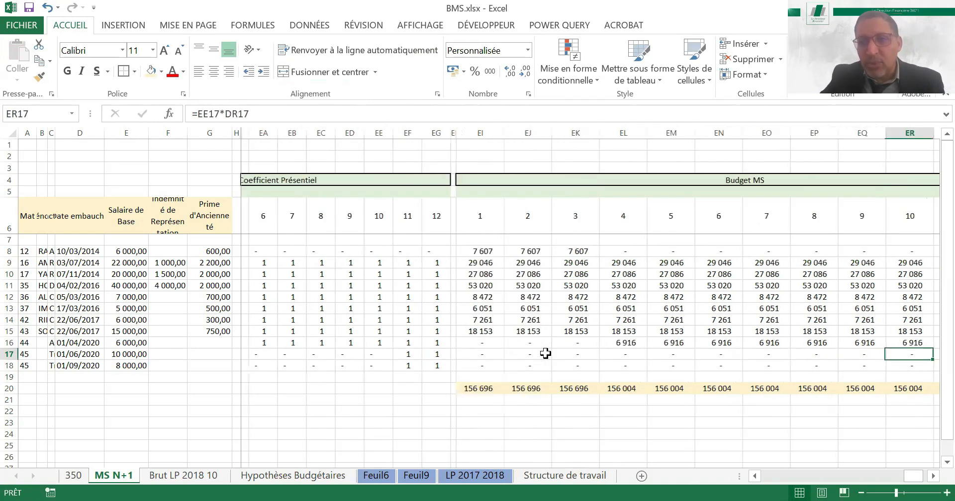
pyautogui.press('Right')
pyautogui.press('Right')
pyautogui.press('Right')
pyautogui.press('Right')
pyautogui.press('Right')
pyautogui.press('Left')
pyautogui.press('Left')
pyautogui.press('Left')
pyautogui.press('Down')
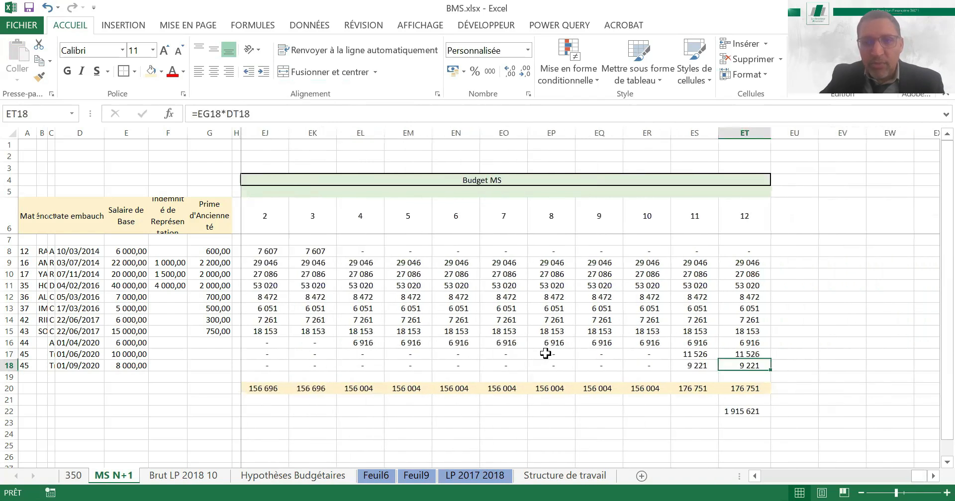
pyautogui.press('Down')
pyautogui.press('Down')
pyautogui.press('Down')
pyautogui.press('Down')
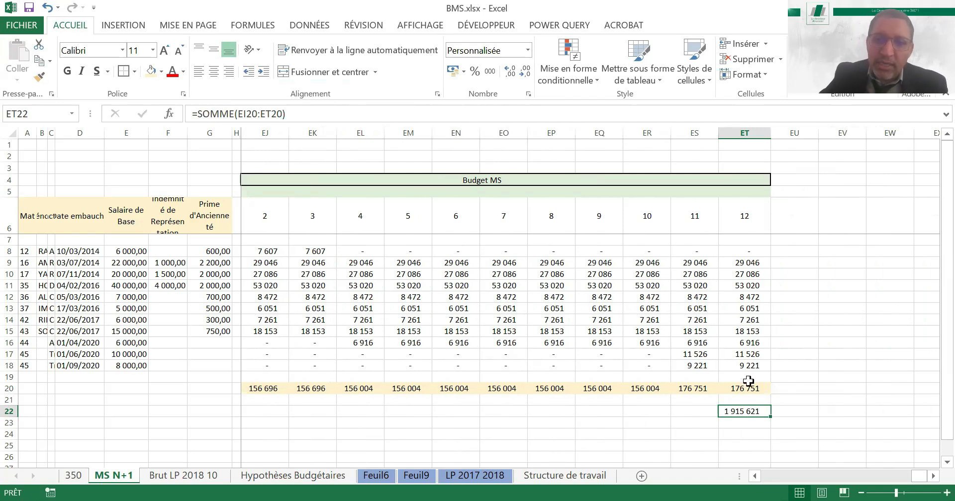
# Set the month 11 Coefficient Présentiel to 0 for the hires in rows 17 and 18
pyautogui.click(315, 345)
pyautogui.press('Left')
pyautogui.press('Left')
pyautogui.press('Left')
pyautogui.press('Left')
pyautogui.press('Left')
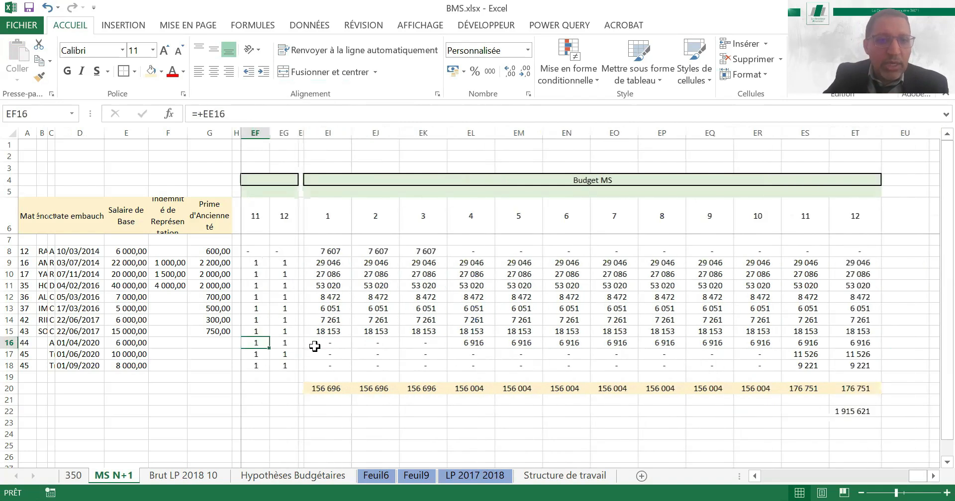
pyautogui.press('Left')
pyautogui.press('Down')
pyautogui.press('Right')
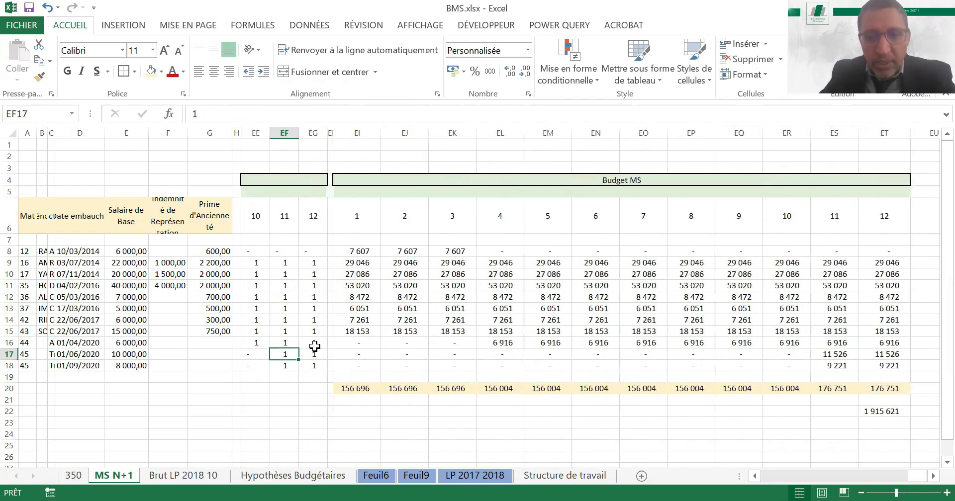
pyautogui.write('0')
pyautogui.hotkey('ctrl', 'Return')
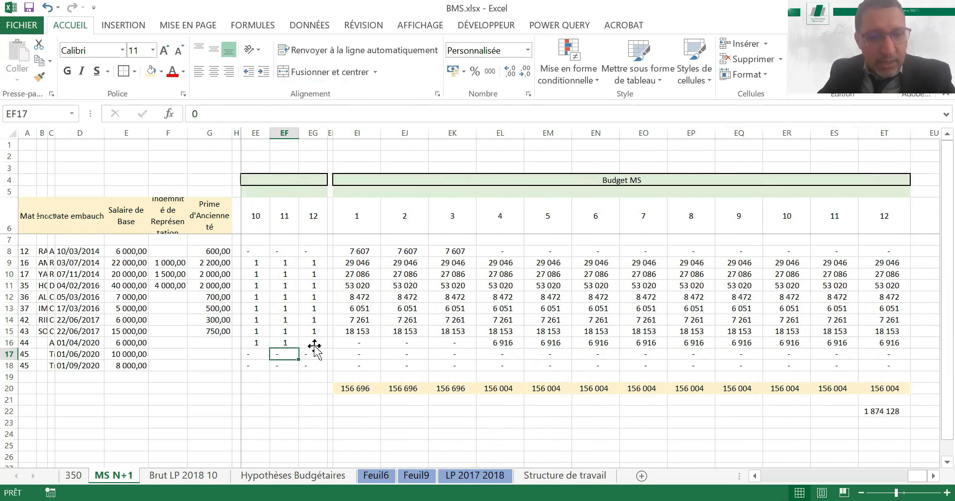
# Set the month 12 Coefficient Présentiel to 1 for the hires in rows 17 and 18
pyautogui.press('Right')
pyautogui.write('1')
pyautogui.press('Return')
pyautogui.write('1')
pyautogui.press('Return')
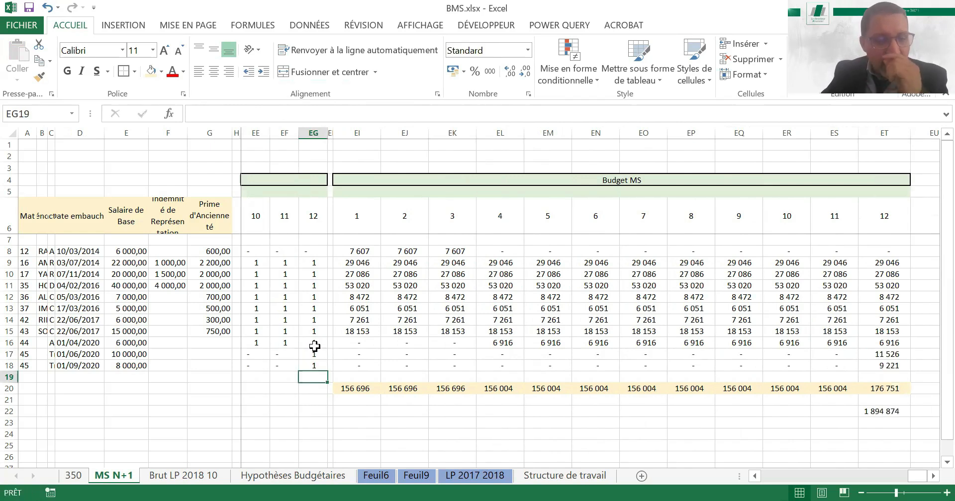
# Check row 17's Budget MS amounts and the annual total in ET22 with the hires starting in December
pyautogui.press('Up')
pyautogui.press('Up')
pyautogui.press('Right')
pyautogui.press('Right')
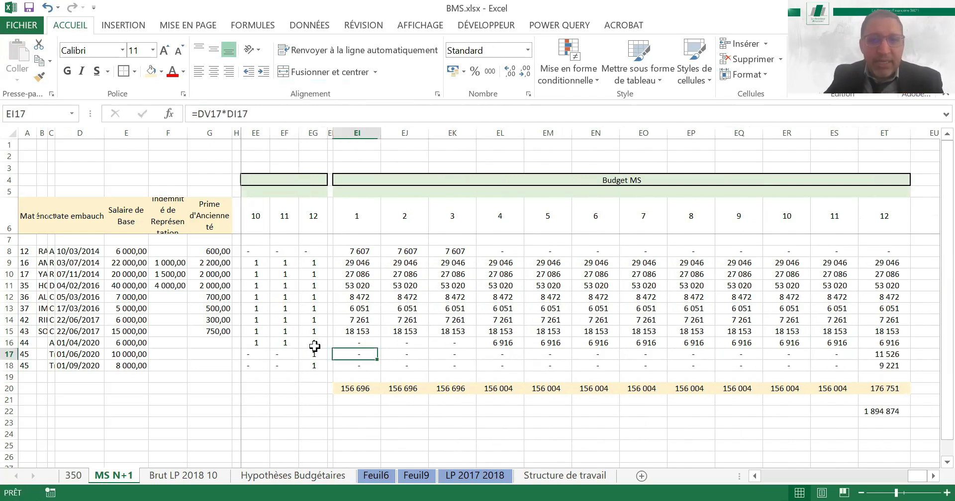
pyautogui.press('Right')
pyautogui.press('Right')
pyautogui.press('Right')
pyautogui.press('Right')
pyautogui.press('Right')
pyautogui.press('Right')
pyautogui.press('Right')
pyautogui.press('Right')
pyautogui.press('Right')
pyautogui.press('Right')
pyautogui.press('Right')
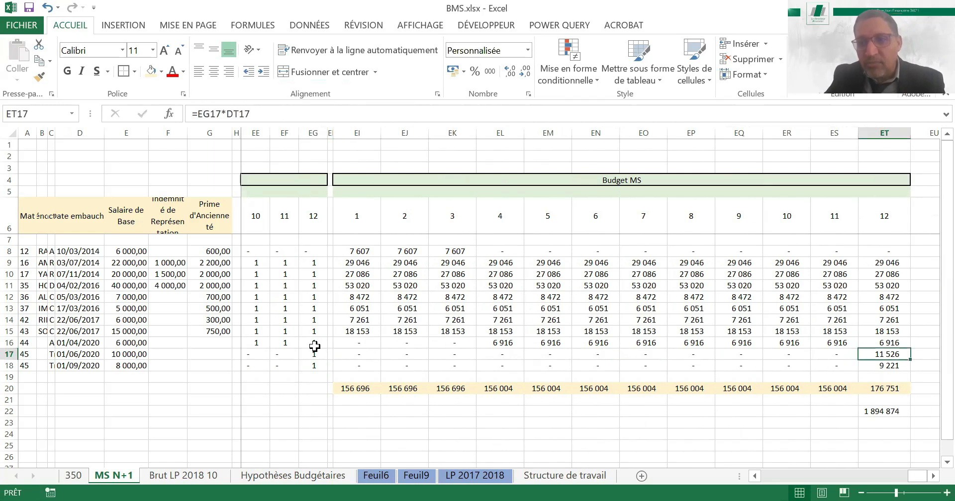
pyautogui.press('Down')
pyautogui.press('Down')
pyautogui.press('Down')
pyautogui.press('Down')
pyautogui.press('Down')
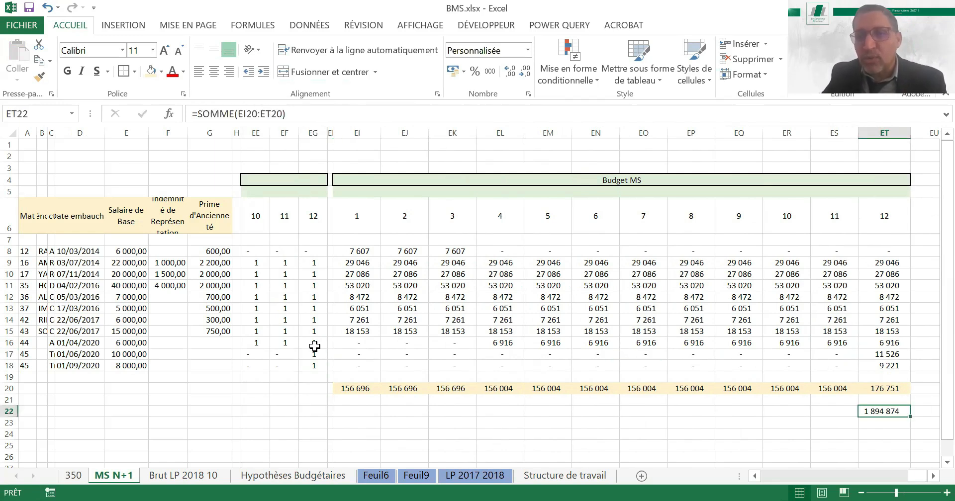
# Examine the month 12 Budget MS amounts of the employees in rows 12 to 16
pyautogui.press('Up')
pyautogui.press('Up')
pyautogui.press('Up')
pyautogui.press('Up')
pyautogui.press('Up')
pyautogui.press('Up')
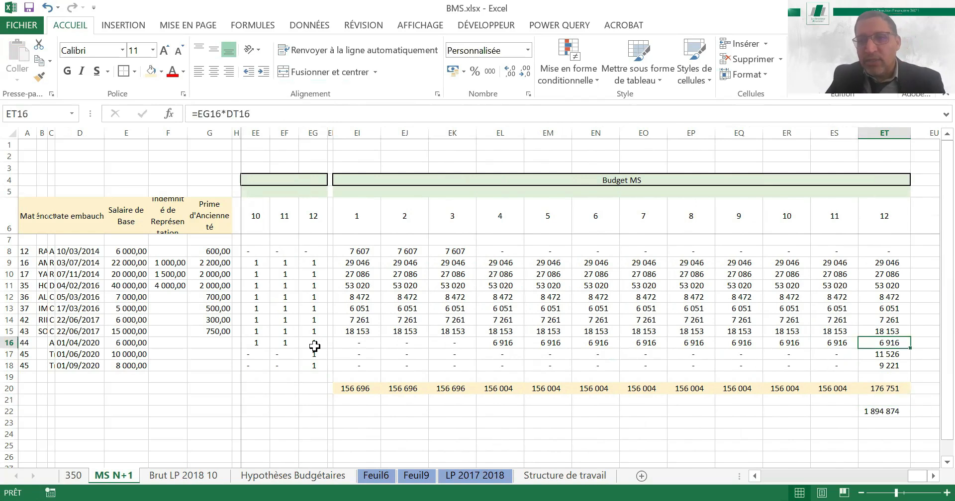
pyautogui.press('Up')
pyautogui.press('Up')
pyautogui.press('Up')
pyautogui.press('Up')
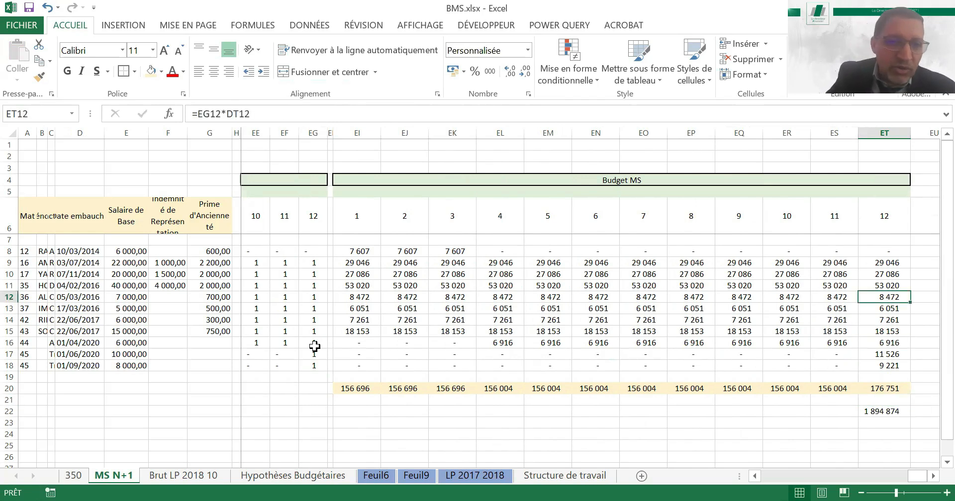
pyautogui.press('Down')
pyautogui.press('Down')
pyautogui.press('Down')
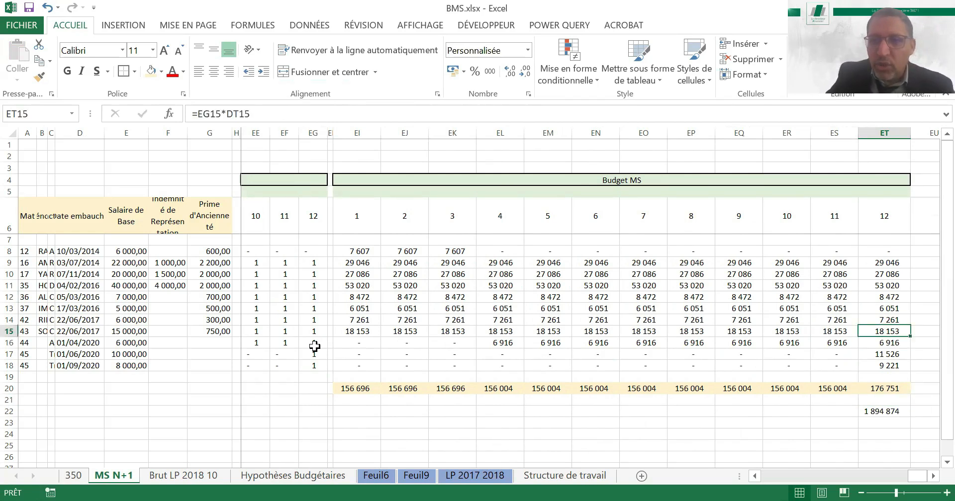
# Fill the month 2 Coefficient Présentiel formulas of rows 17 and 18 across through month 12
pyautogui.press('Down')
pyautogui.press('Down')
pyautogui.press('Left')
pyautogui.press('Left')
pyautogui.press('Left')
pyautogui.press('Left')
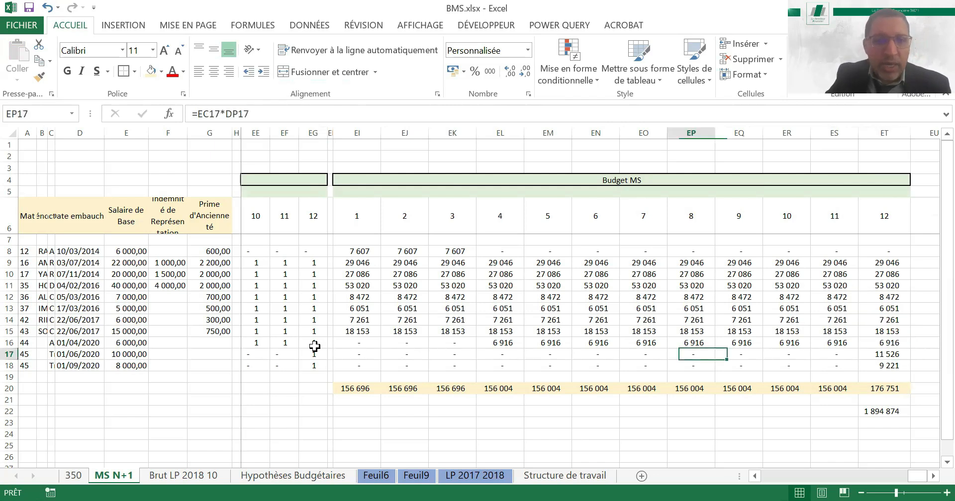
pyautogui.hotkey('ctrl', '[')
pyautogui.press('Left')
pyautogui.press('Left')
pyautogui.press('Left')
pyautogui.press('Left')
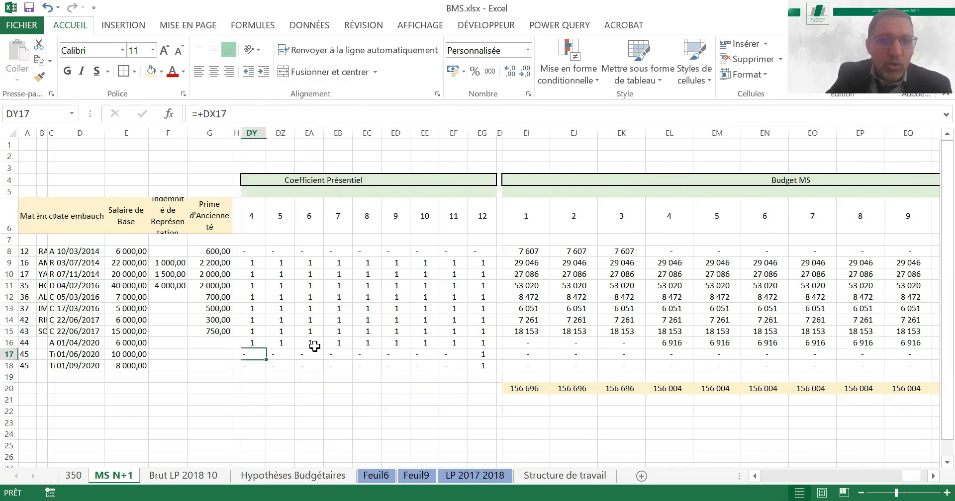
pyautogui.press('Left')
pyautogui.press('Left')
pyautogui.press('Left')
pyautogui.press('Left')
pyautogui.press('Left')
pyautogui.press('Left')
pyautogui.press('Right')
pyautogui.press('Right')
pyautogui.press('Right')
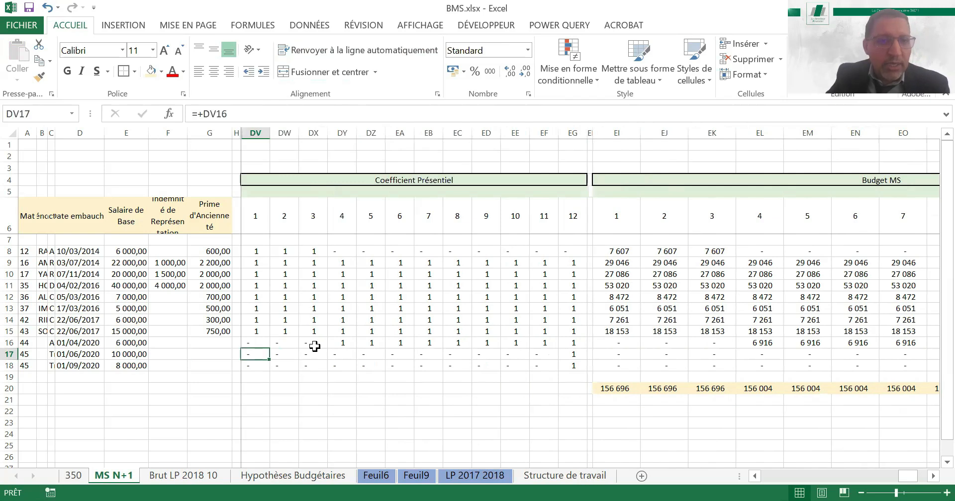
pyautogui.press('Right')
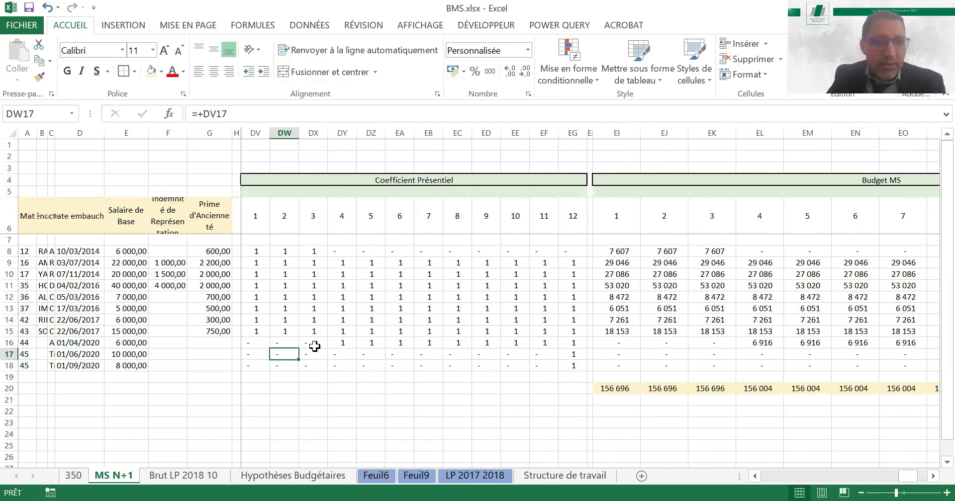
pyautogui.hotkey('shift', 'Down')
pyautogui.moveTo(298, 371); pyautogui.dragTo(576, 366)
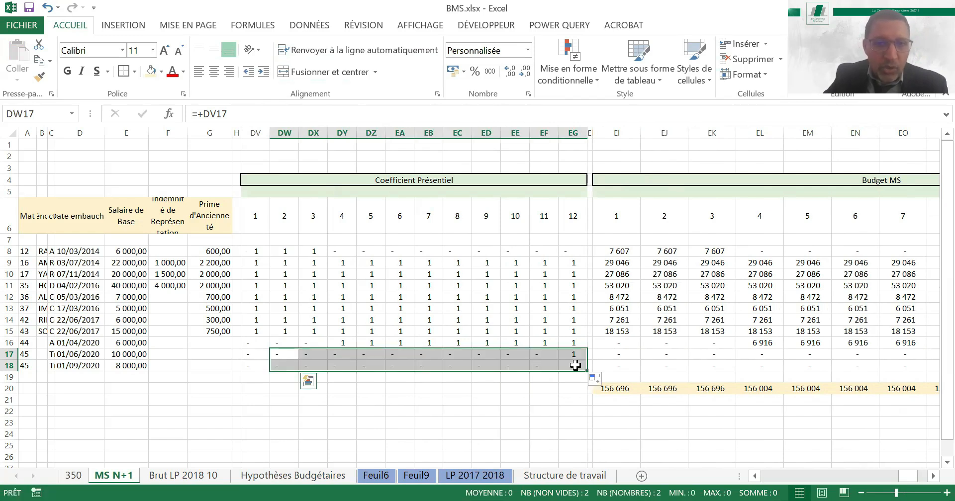
# Set row 17's month 1 Coefficient Présentiel to 1 so the hire starts in January
pyautogui.click(256, 353)
pyautogui.write('1')
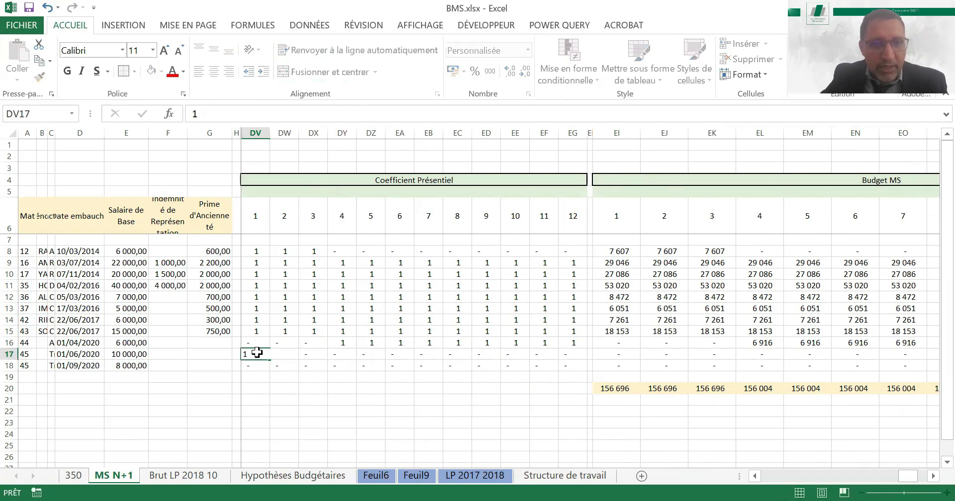
pyautogui.hotkey('ctrl', 'Return')
# Check the Budget MS amounts of rows 17 and 18 and the annual total in ET22 with the hires starting in January
pyautogui.press('Right')
pyautogui.press('Right')
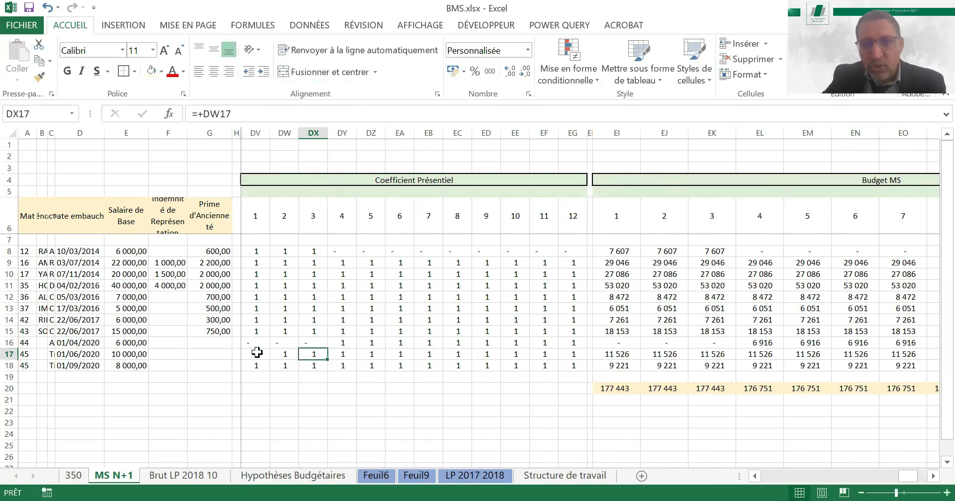
pyautogui.press('Right')
pyautogui.press('Right')
pyautogui.press('Right')
pyautogui.press('Right')
pyautogui.press('Right')
pyautogui.press('Right')
pyautogui.press('Right')
pyautogui.press('Right')
pyautogui.press('Right')
pyautogui.press('Right')
pyautogui.press('Right')
pyautogui.press('Right')
pyautogui.press('Right')
pyautogui.press('Right')
pyautogui.press('Right')
pyautogui.press('Right')
pyautogui.press('Right')
pyautogui.press('Right')
pyautogui.press('Right')
pyautogui.press('Right')
pyautogui.press('Right')
pyautogui.press('Right')
pyautogui.press('Right')
pyautogui.press('Right')
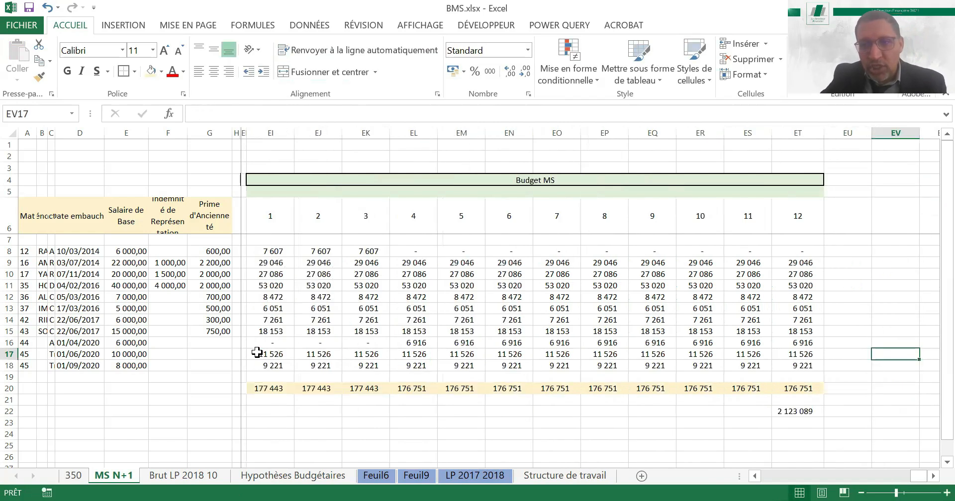
pyautogui.press('Left')
pyautogui.press('Left')
pyautogui.press('Down')
pyautogui.press('Down')
pyautogui.press('Down')
pyautogui.press('Down')
pyautogui.press('Down')
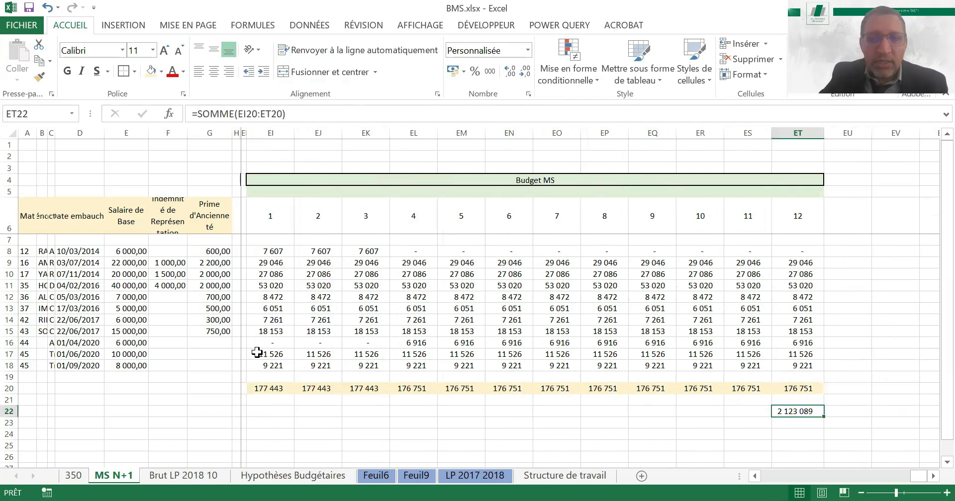
pyautogui.press('Up')
pyautogui.press('Up')
pyautogui.press('Up')
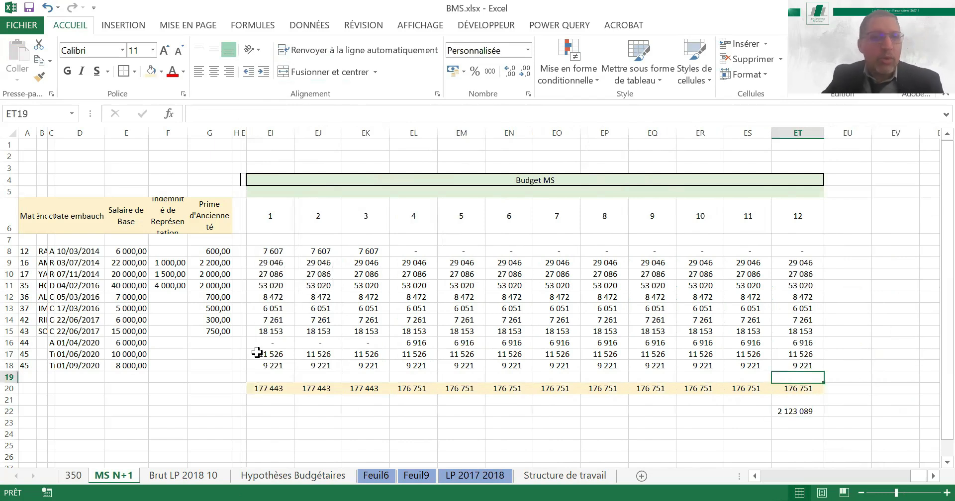
pyautogui.press('Up')
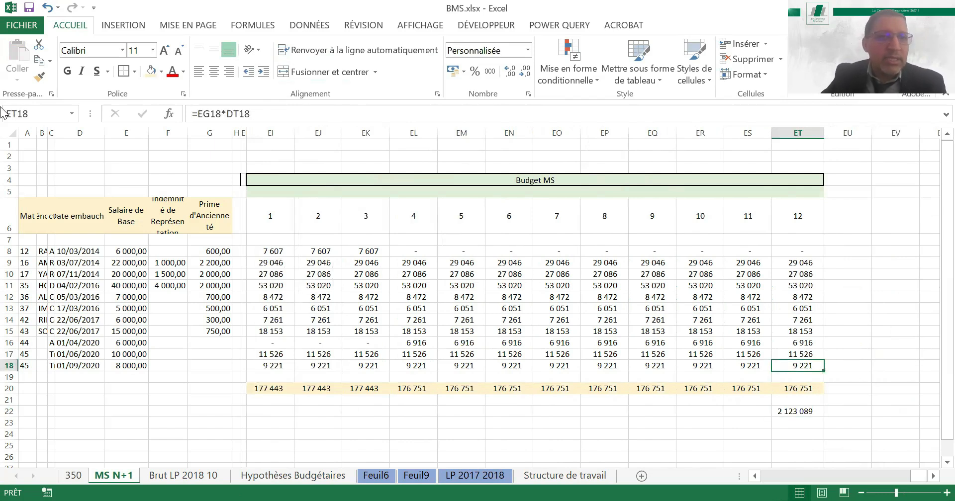
# Undo the latest Coefficient Présentiel edits for rows 17 and 18 and review the Coefficient Présentiel block
pyautogui.click(44, 9)
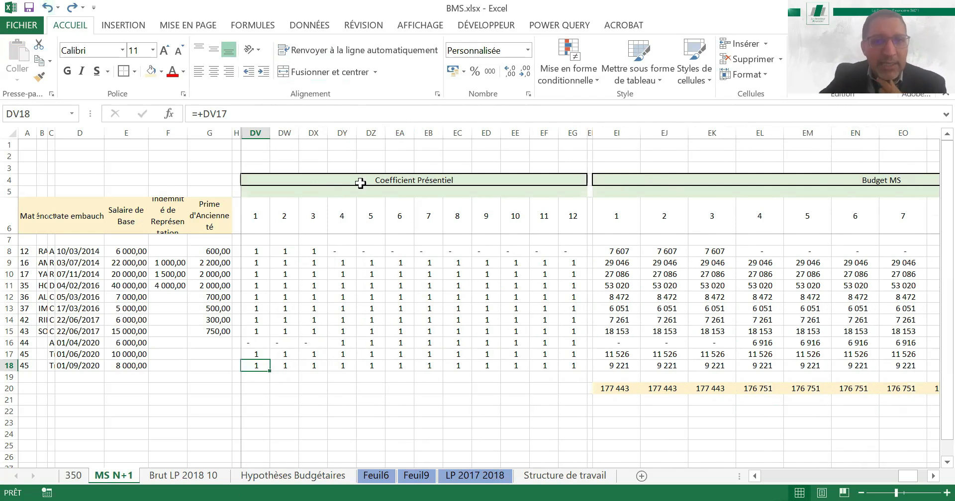
pyautogui.moveTo(405, 184); pyautogui.dragTo(405, 189)
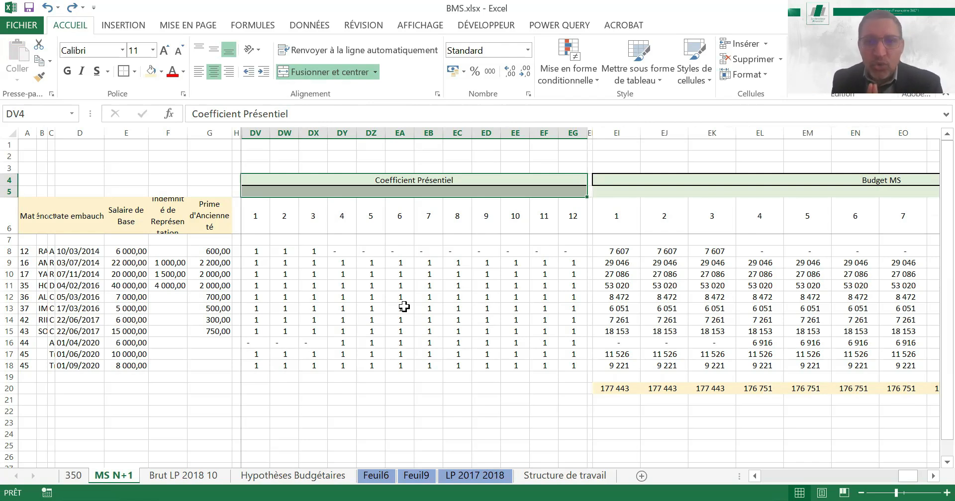
pyautogui.click(516, 329)
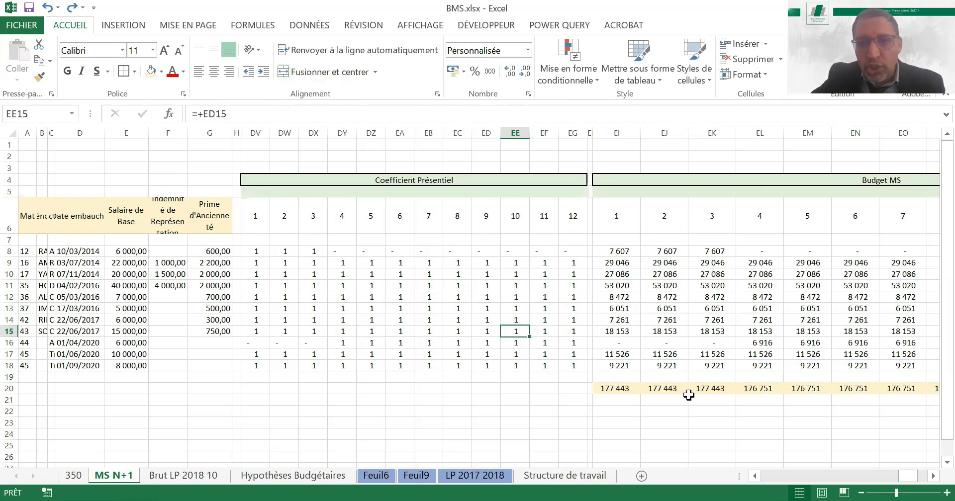
# Examine the monthly Budget MS totals in row 20 from month 1 through month 12
pyautogui.click(618, 387)
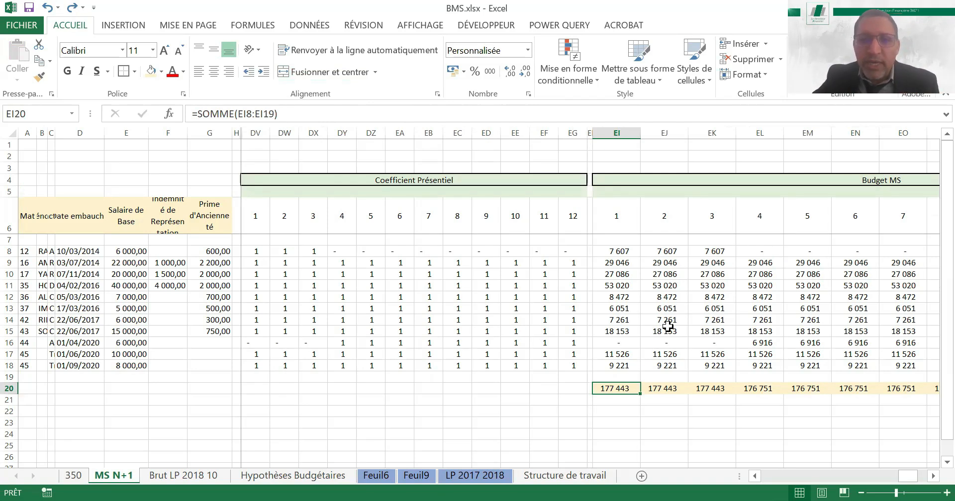
pyautogui.press('Right')
pyautogui.press('Right')
pyautogui.press('Right')
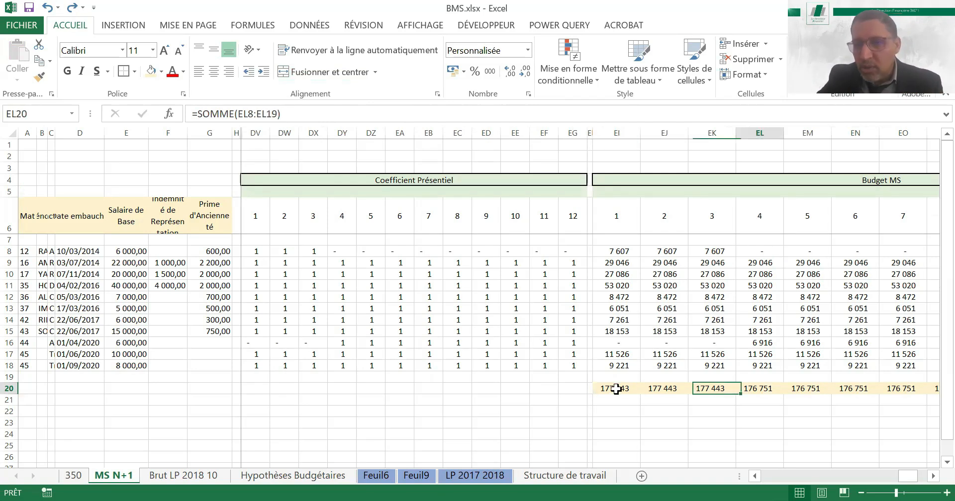
pyautogui.press('Right')
pyautogui.press('Right')
pyautogui.press('Right')
pyautogui.press('Right')
pyautogui.press('Right')
pyautogui.press('Right')
pyautogui.press('Right')
pyautogui.press('Right')
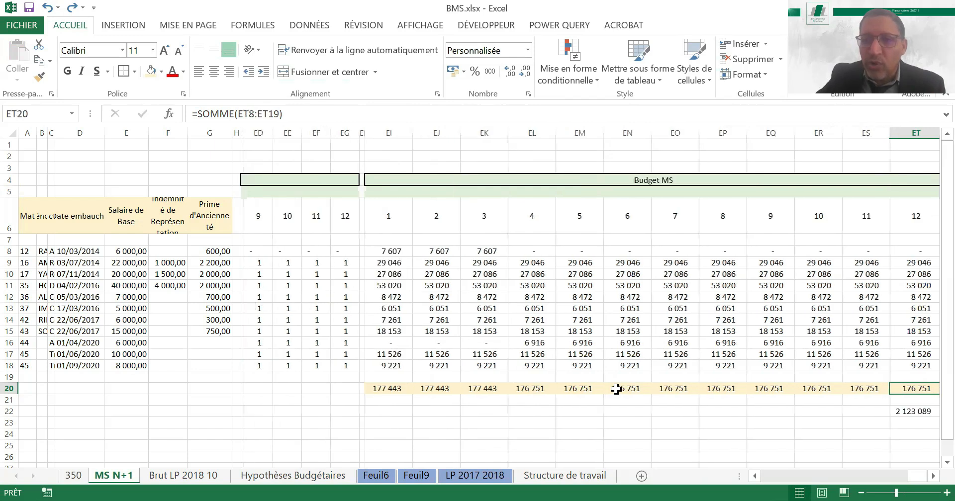
pyautogui.press('Right')
pyautogui.press('Left')
pyautogui.press('Left')
pyautogui.press('Left')
pyautogui.press('Left')
pyautogui.press('Left')
pyautogui.press('Left')
pyautogui.press('Left')
pyautogui.press('Left')
pyautogui.press('Left')
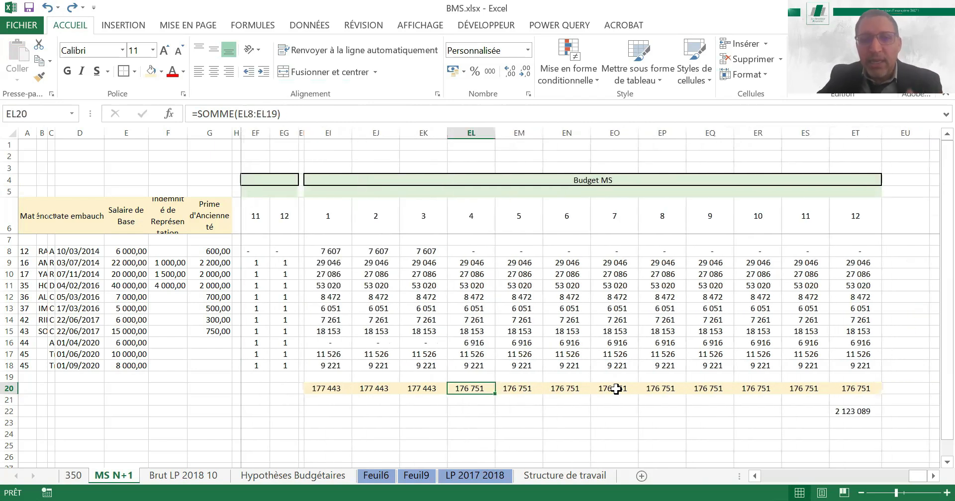
pyautogui.press('Left')
pyautogui.press('Left')
pyautogui.press('Left')
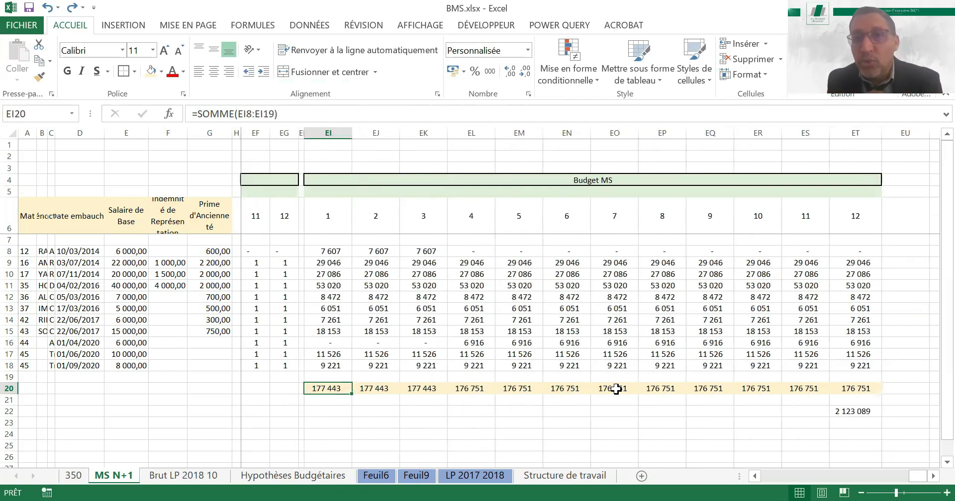